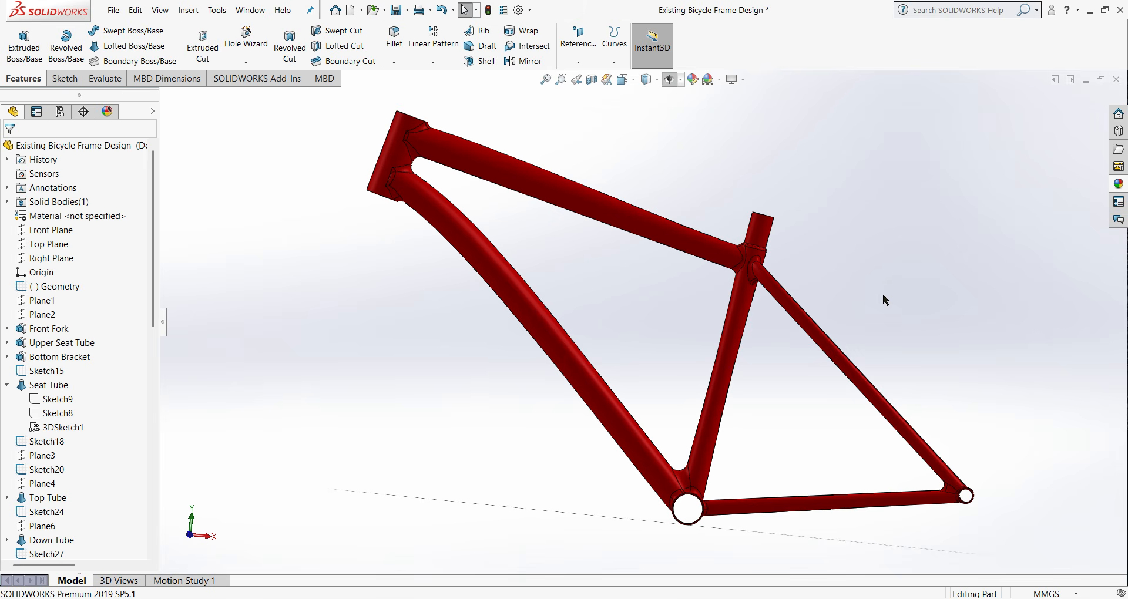
- Examine the dimensions of the Geometry sketch on the existing bicycle frame in the front view
key(ctrl+1)
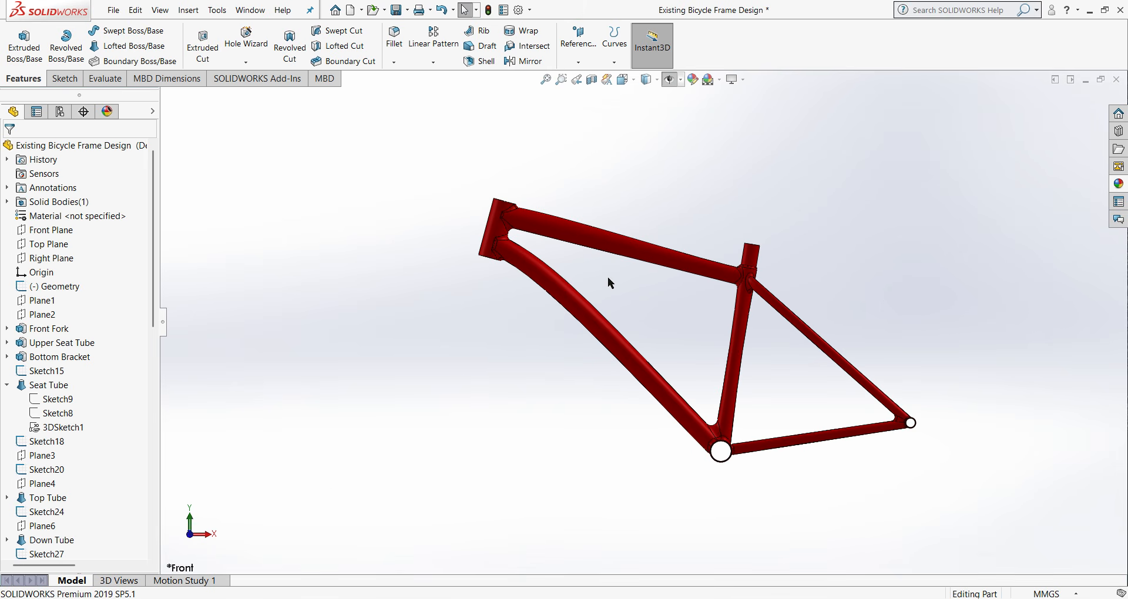
scroll(608, 277, down, 2)
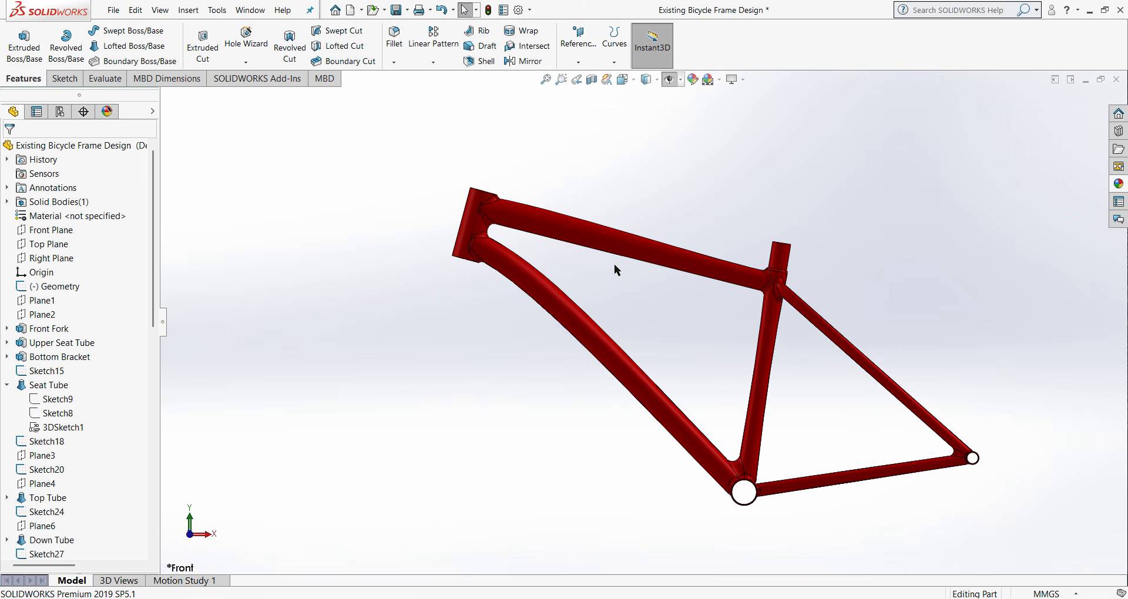
click(56, 288)
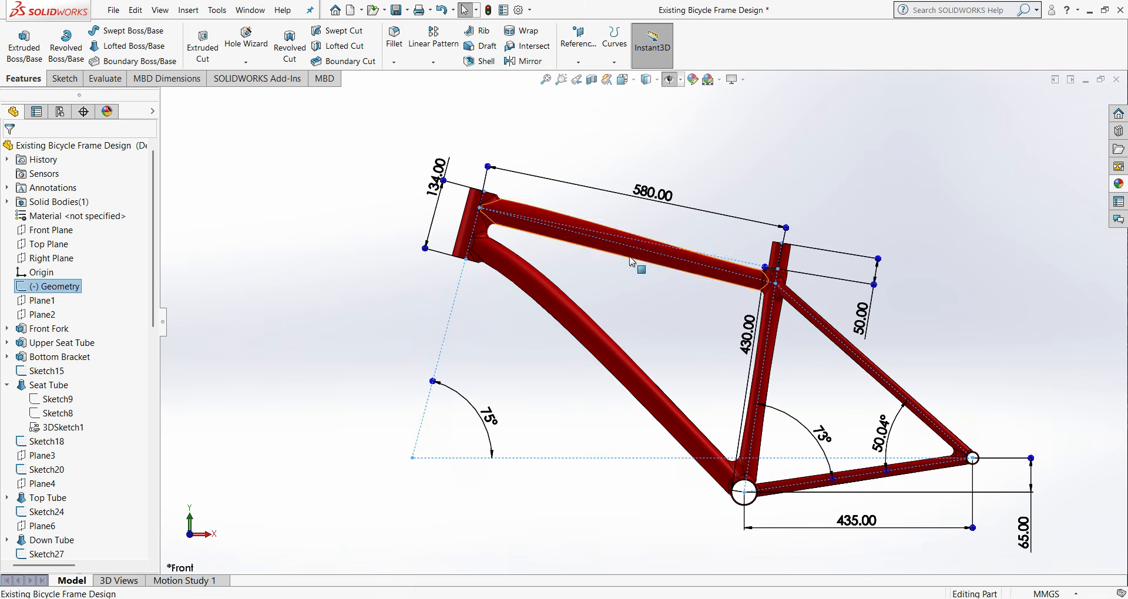
click(434, 189)
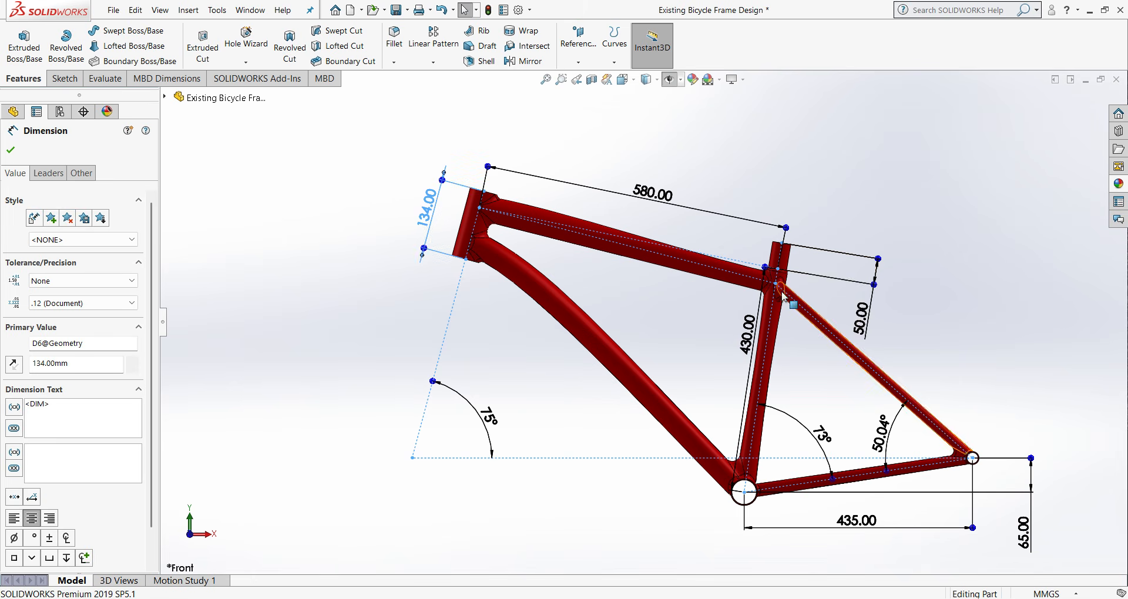
click(9, 151)
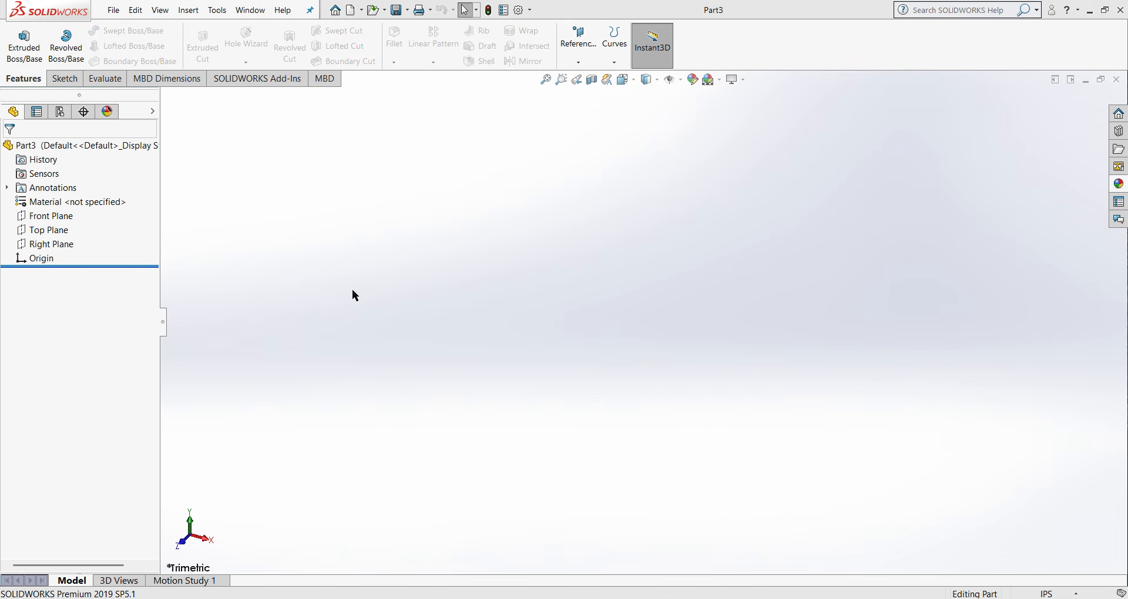
- Sketch a closed centerline triangle on the Front Plane from the origin, with right side about 2.7 in and lower side about 2.85 in
right_click(42, 215)
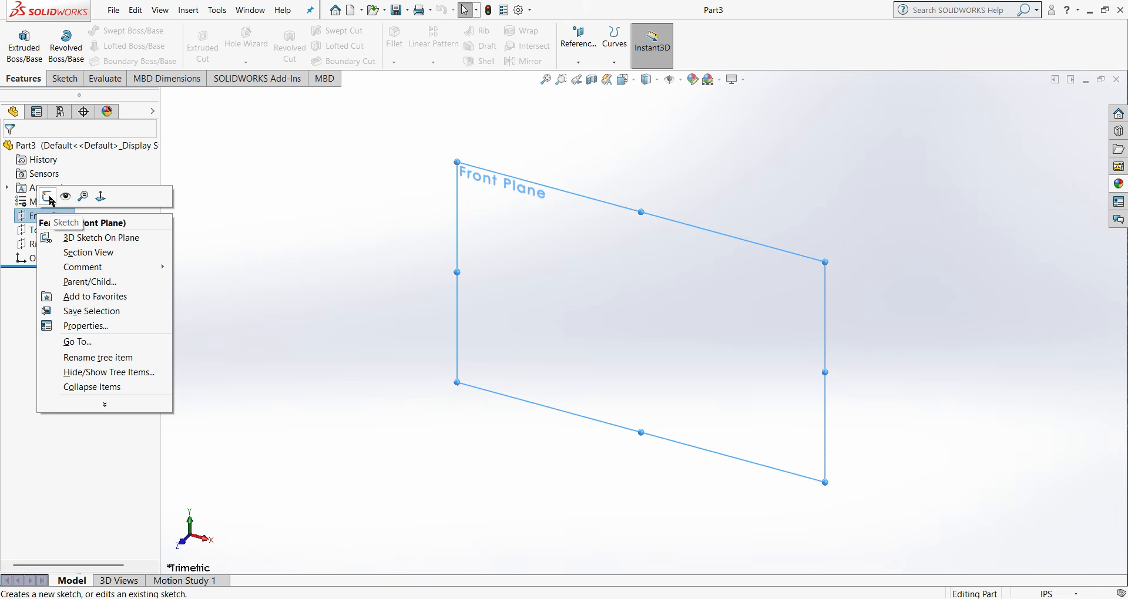
click(50, 198)
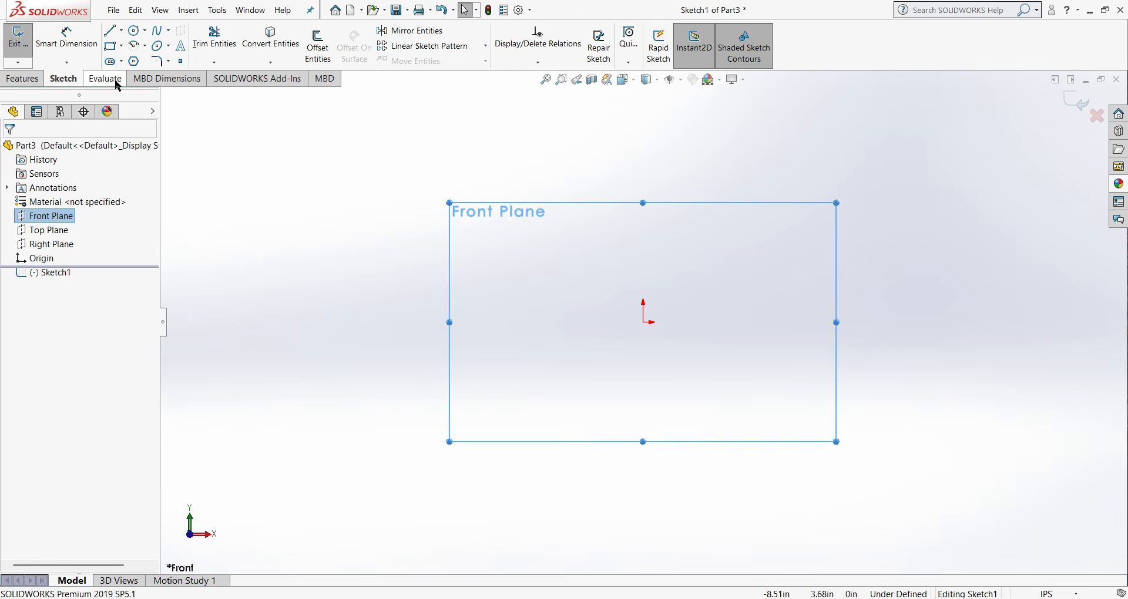
click(121, 32)
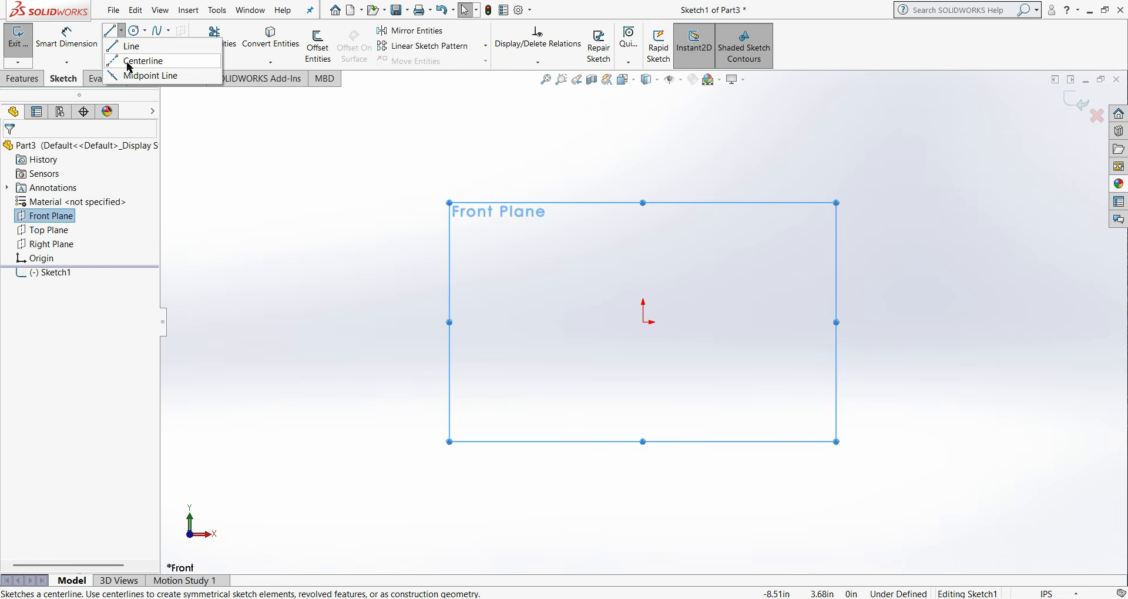
click(130, 61)
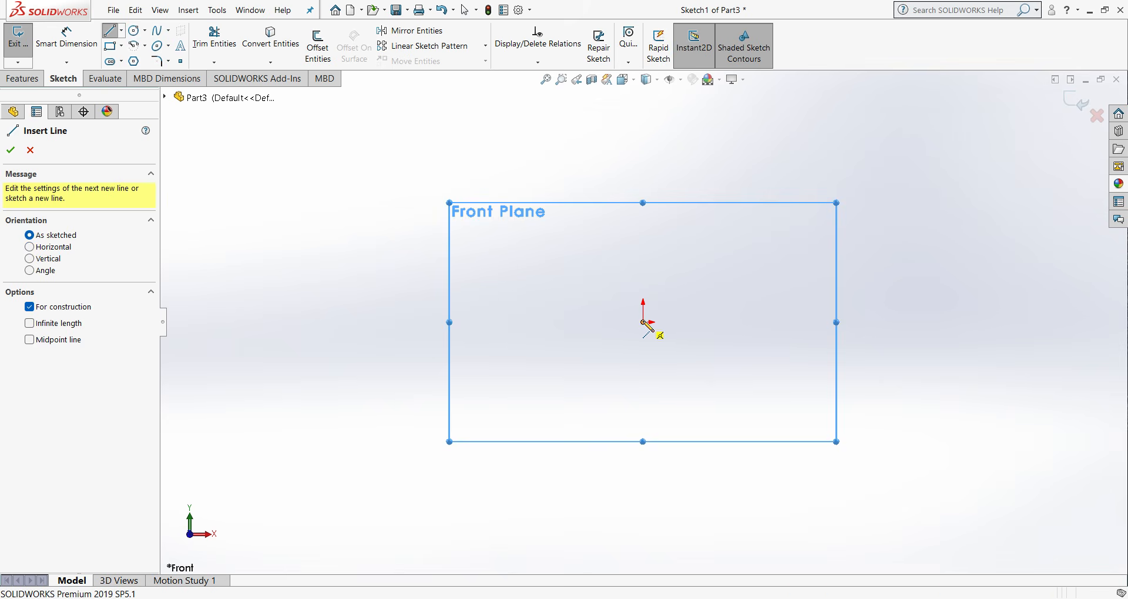
click(643, 322)
click(689, 198)
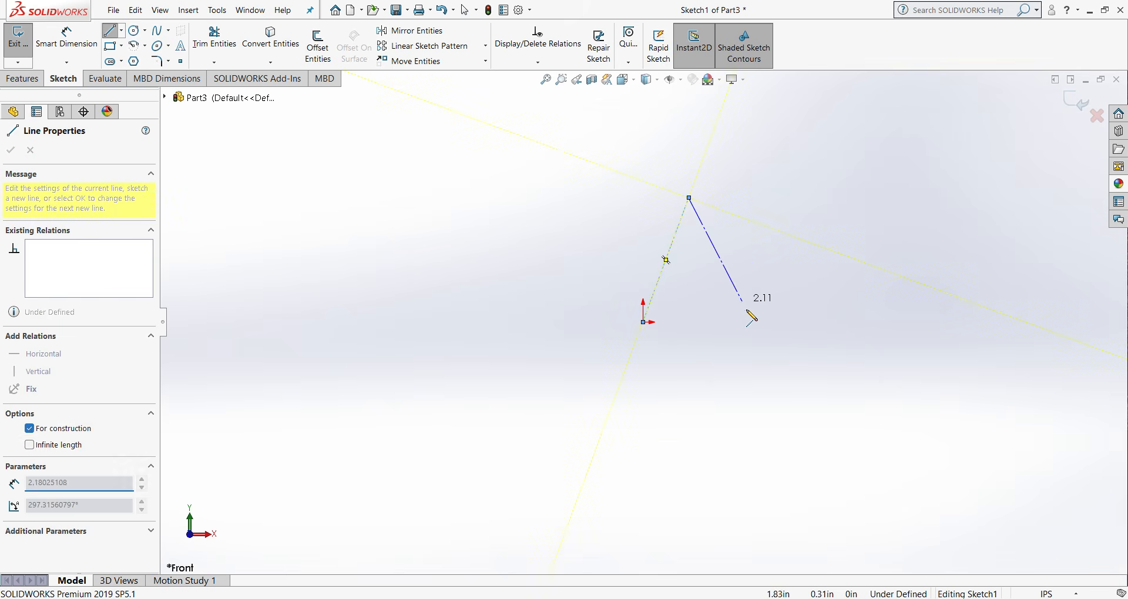
click(798, 297)
click(645, 322)
right_click(646, 323)
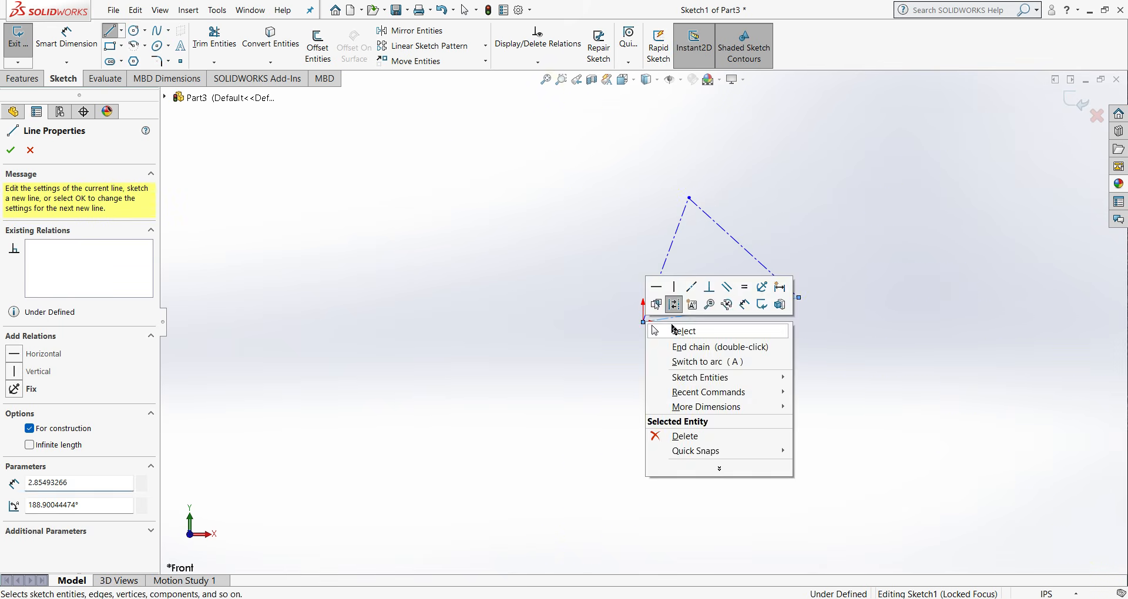
click(685, 329)
- Switch the document units to MMGS (millimeter, gram, second) and rebuild the part, closing the sketch
click(1050, 595)
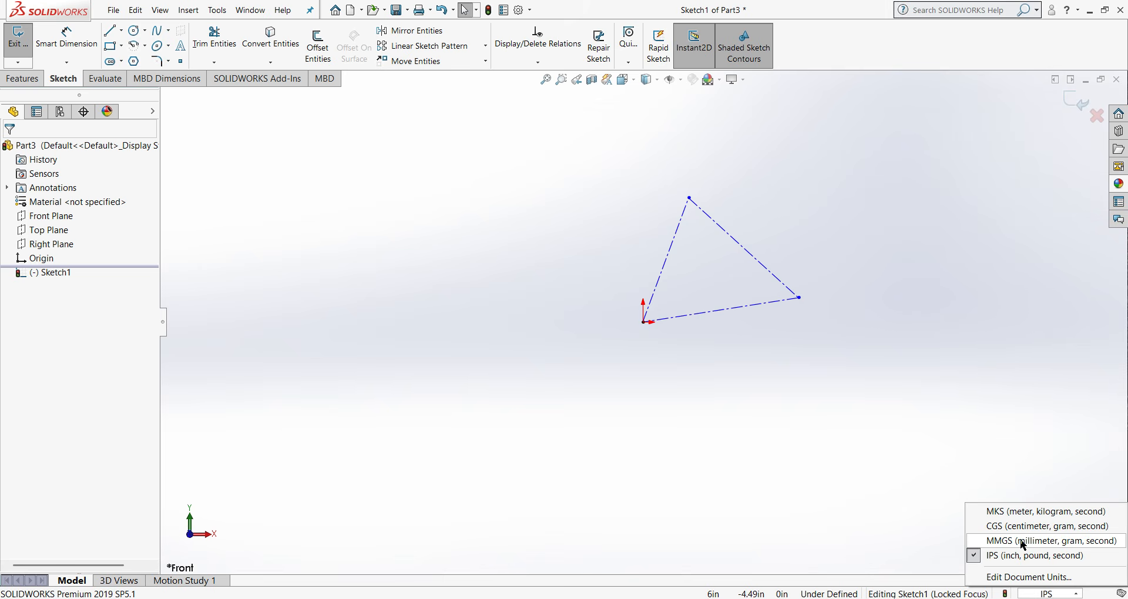
click(1023, 541)
key(ctrl+b)
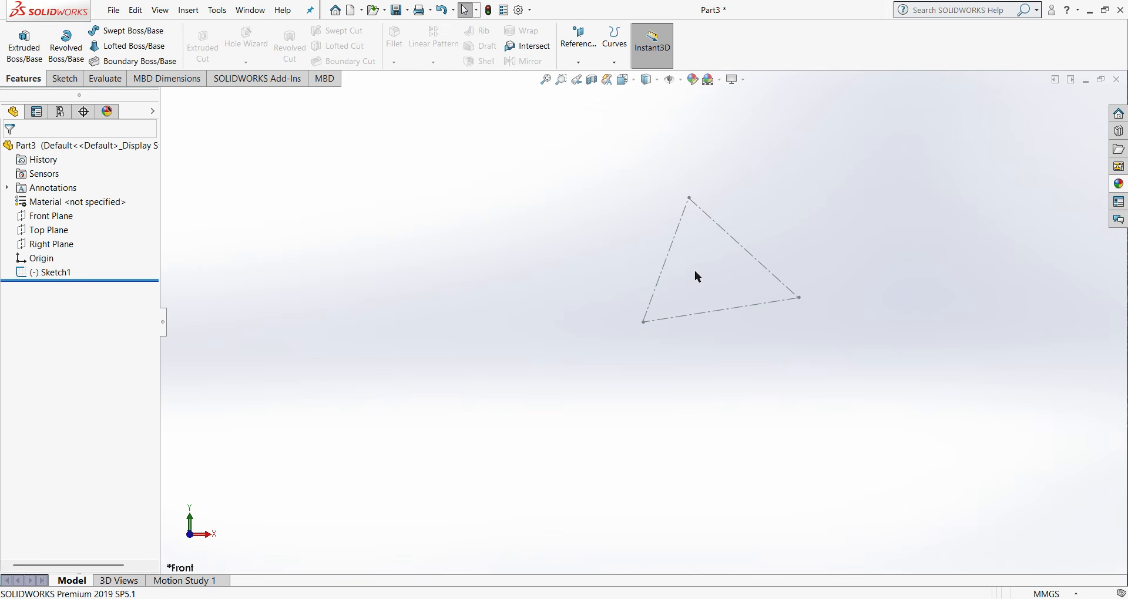
- Reopen the triangle sketch and add a centerline from the apex sloping gently up and to the left
double_click(661, 289)
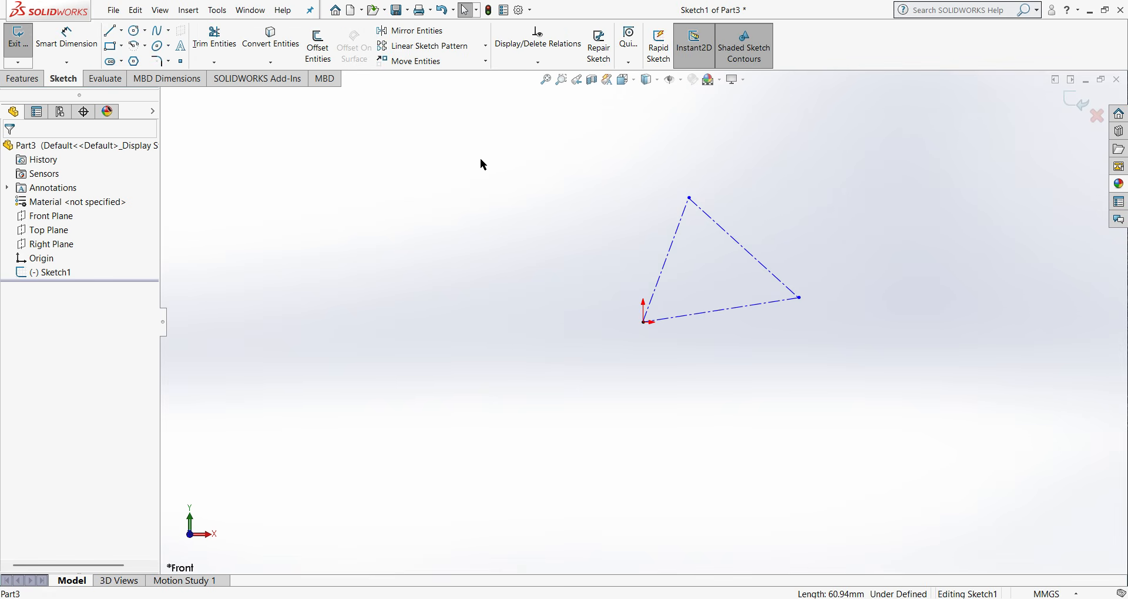
click(121, 35)
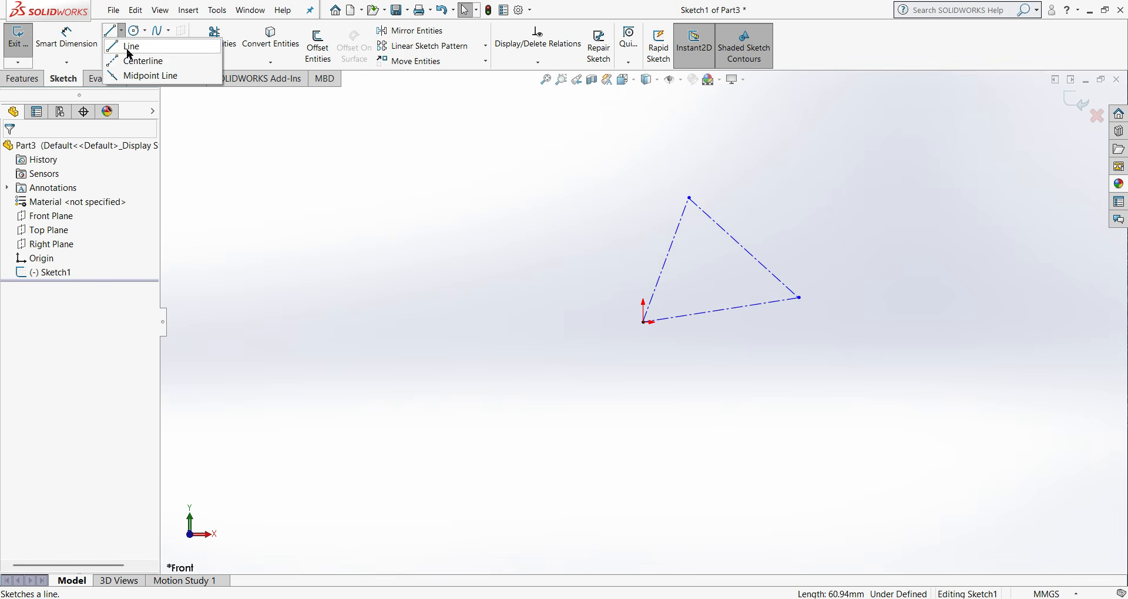
click(134, 58)
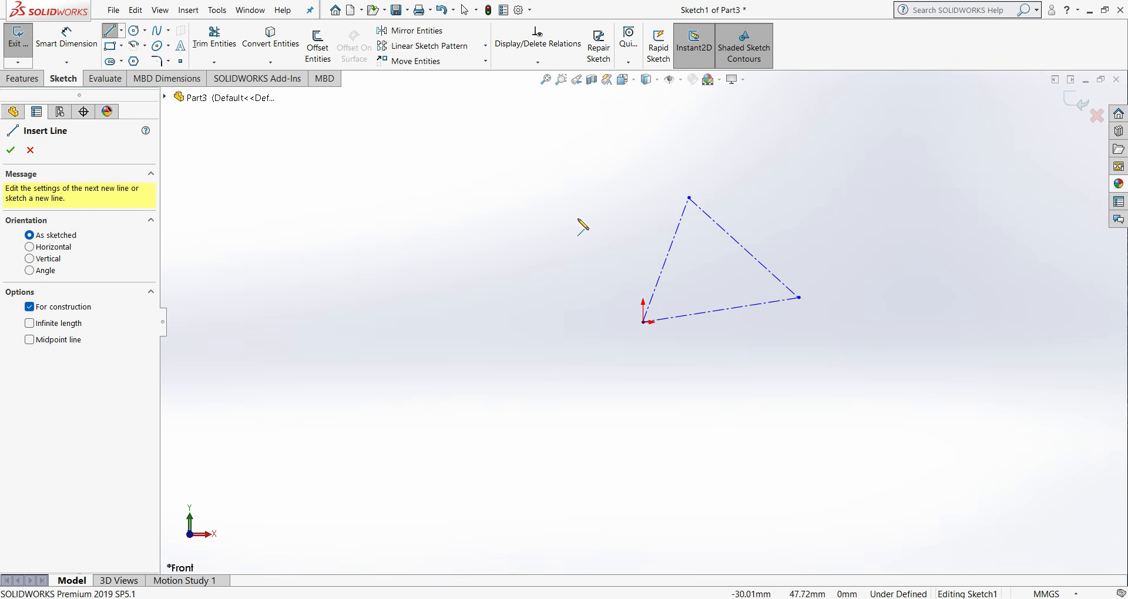
click(689, 198)
click(467, 156)
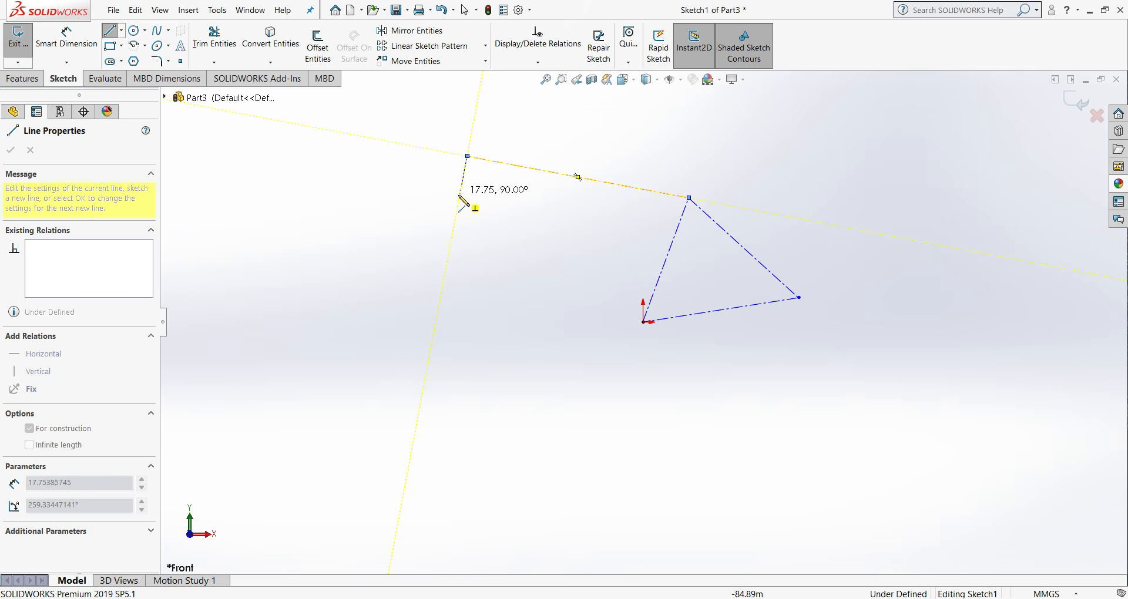
key(Escape)
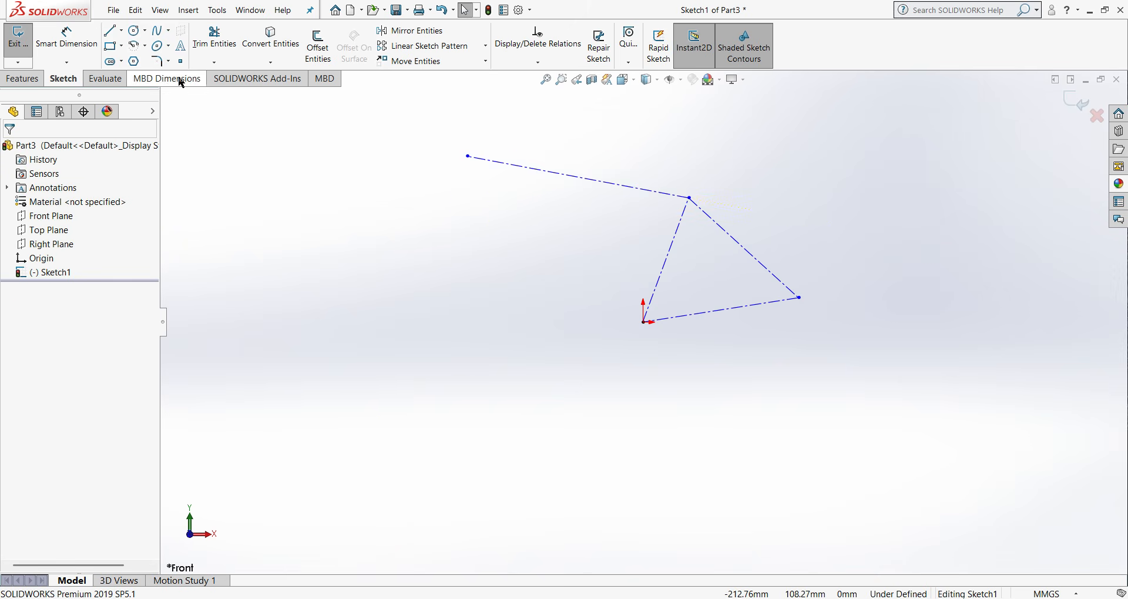
click(67, 37)
click(709, 316)
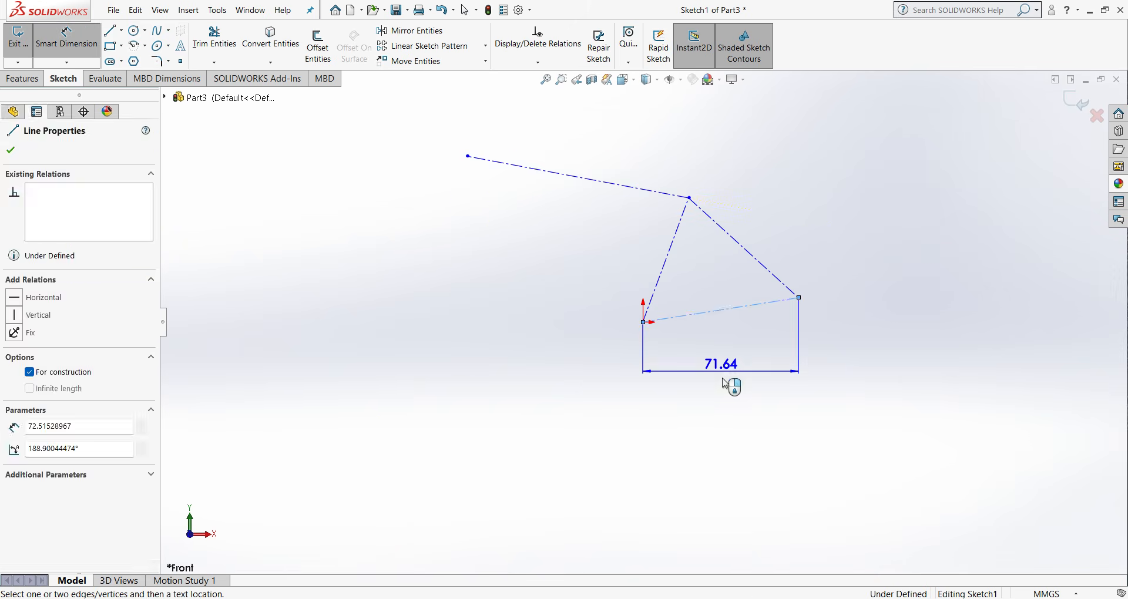
click(725, 383)
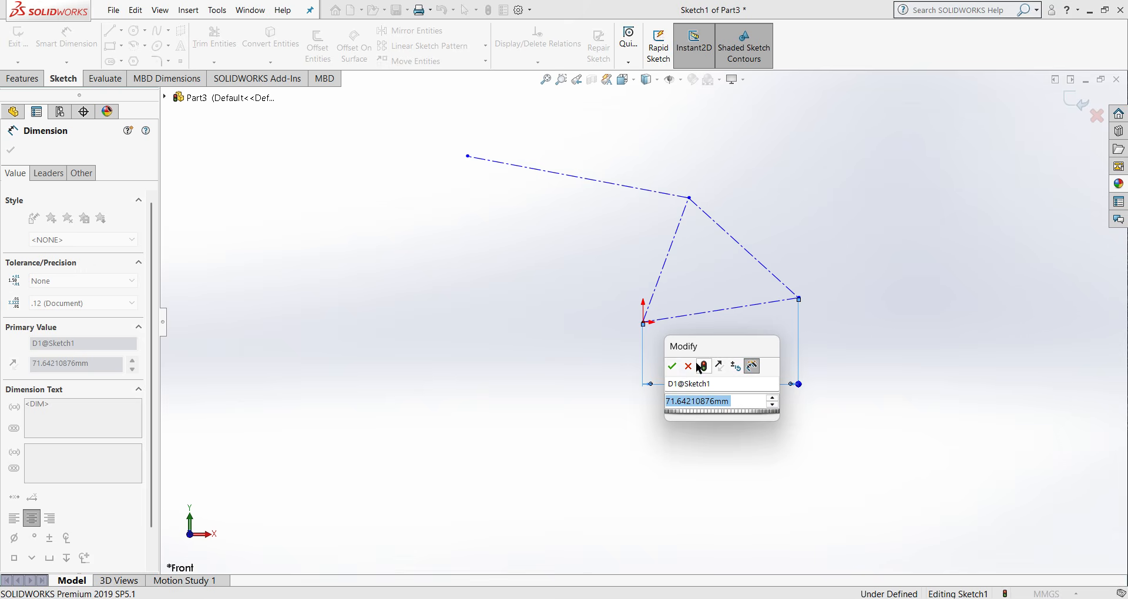
click(690, 367)
right_click(737, 380)
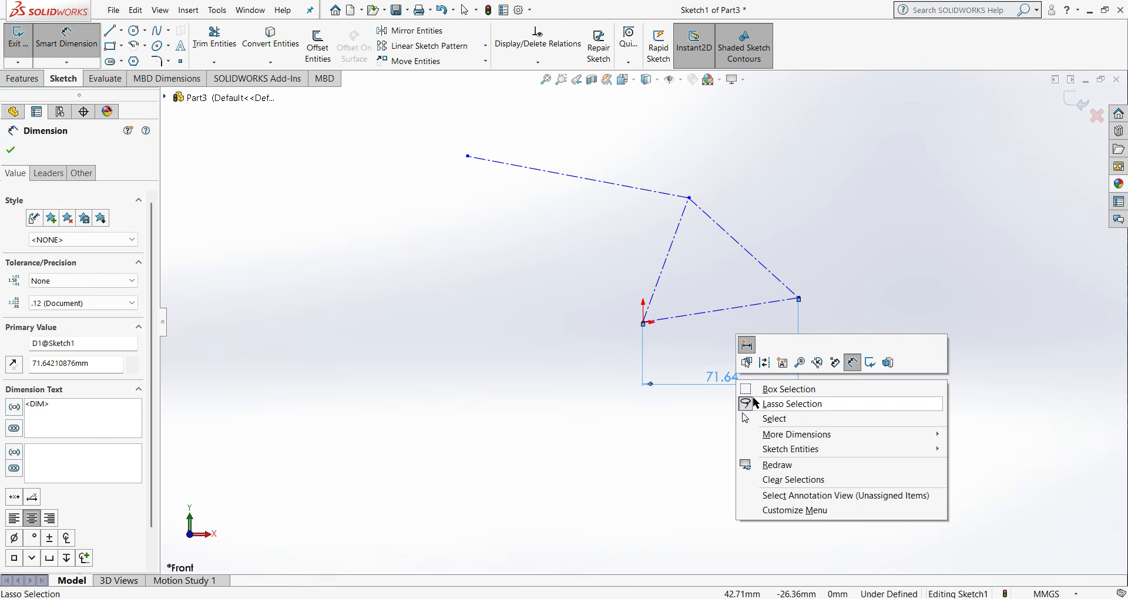
click(779, 420)
right_click(722, 377)
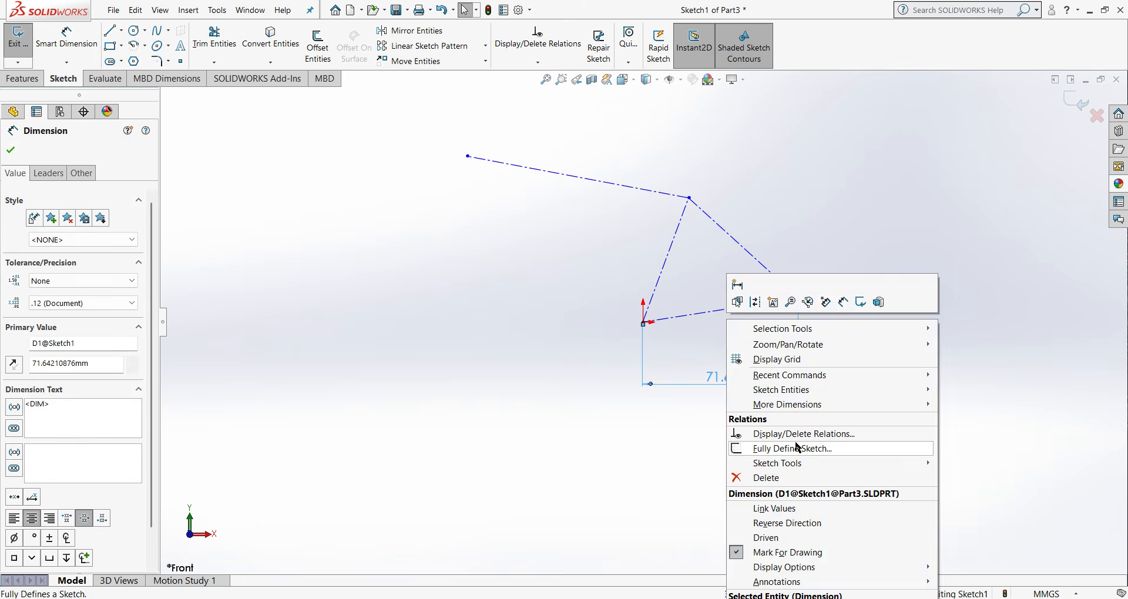
click(782, 483)
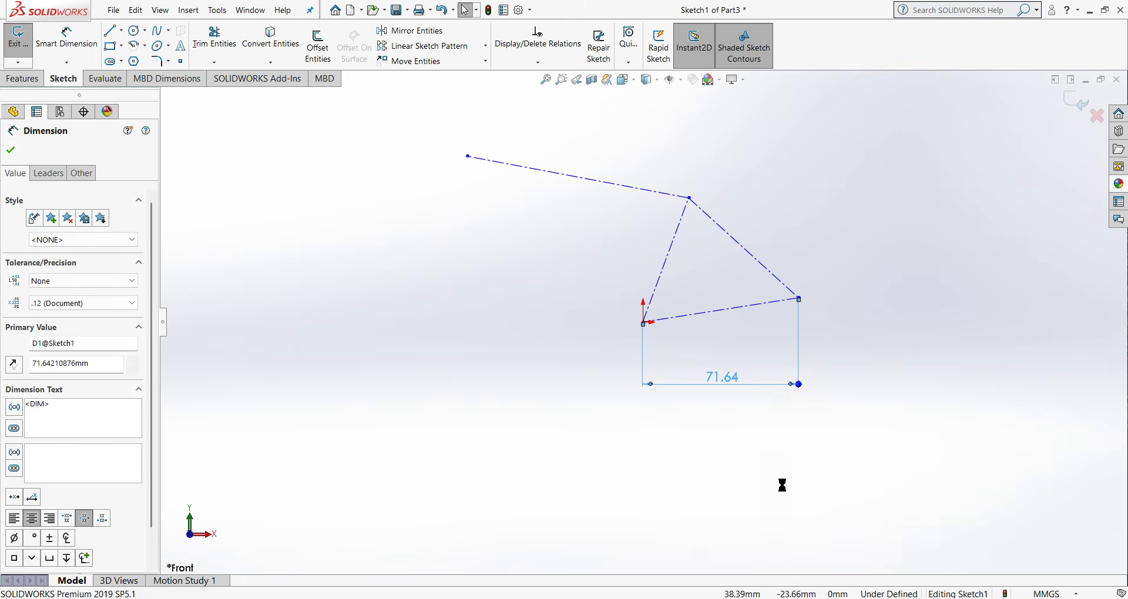
- Add an aligned dimension to the triangle's lower centerline and set its length to 435 mm
click(70, 40)
click(744, 314)
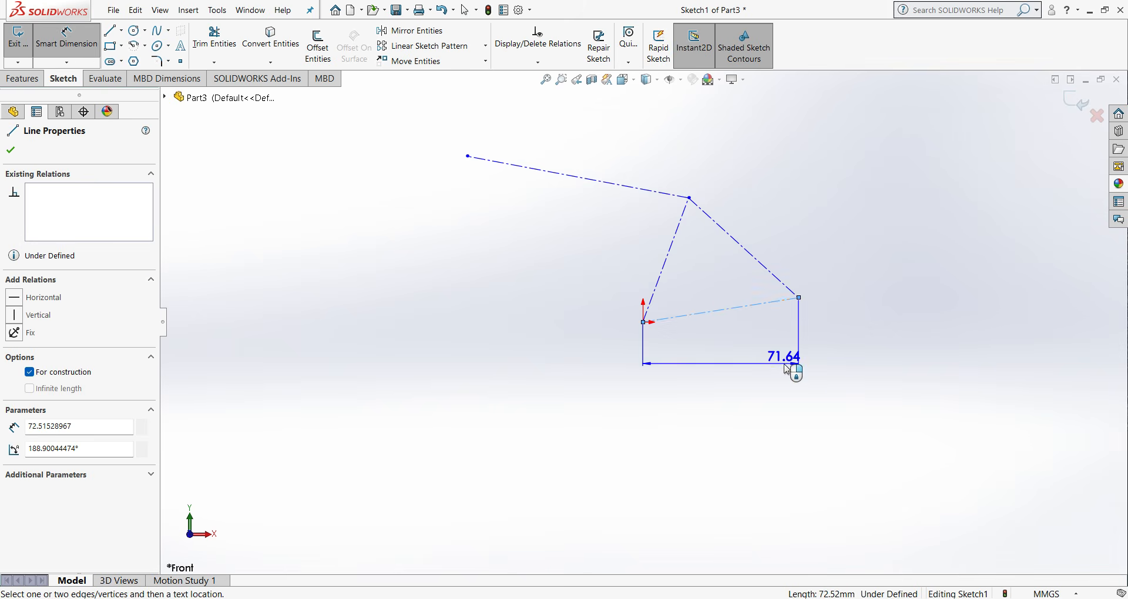
click(843, 352)
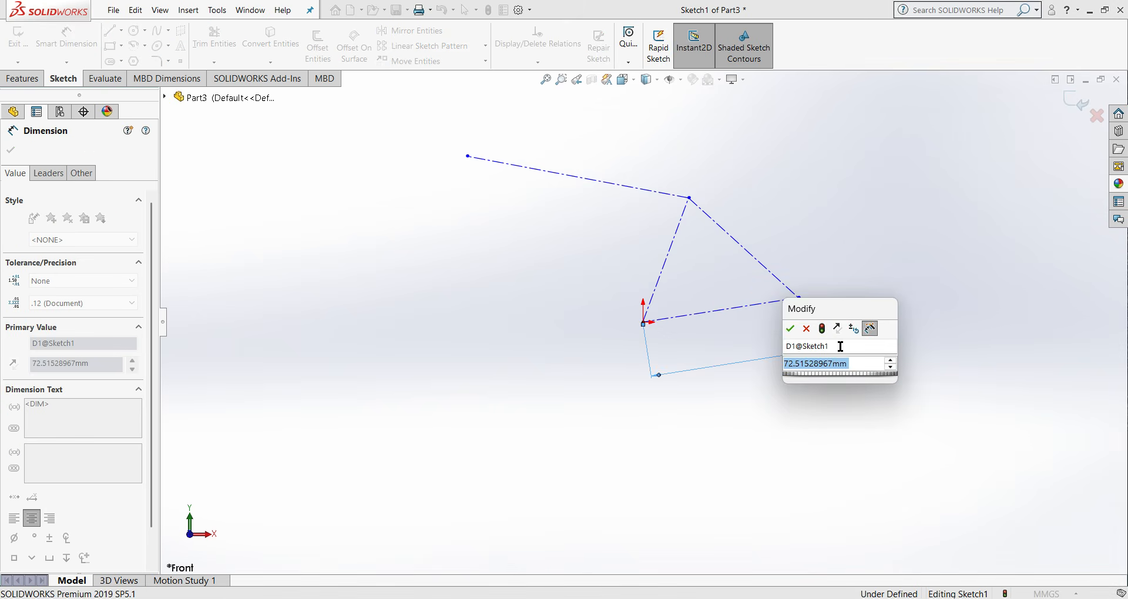
text(435)
click(790, 328)
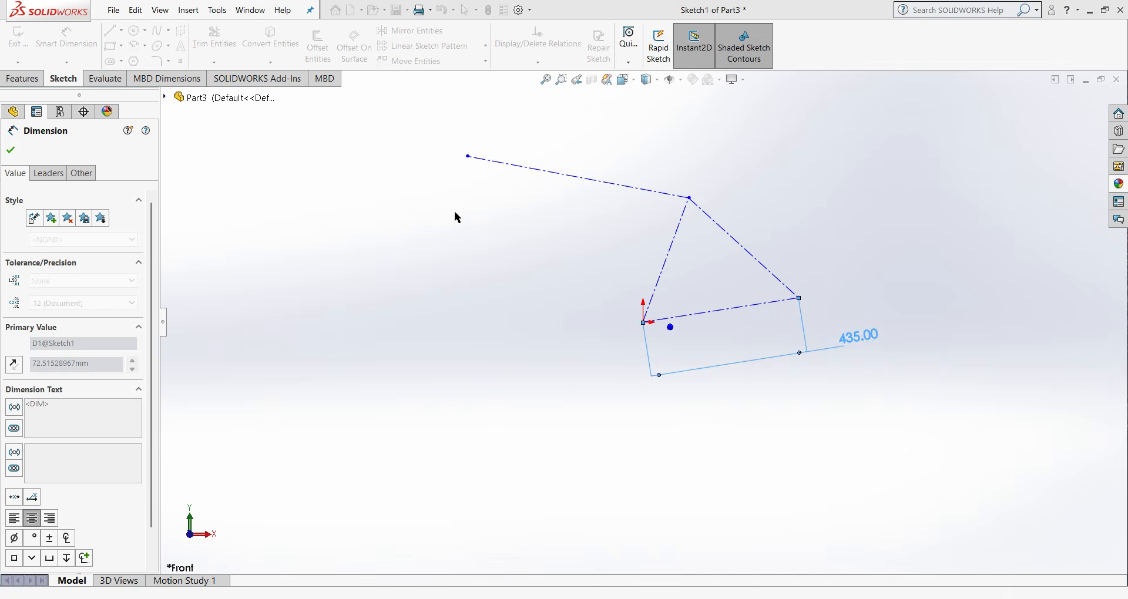
- Dimension the triangle's left centerline, from the origin to the apex, with a length of 430 mm
click(670, 267)
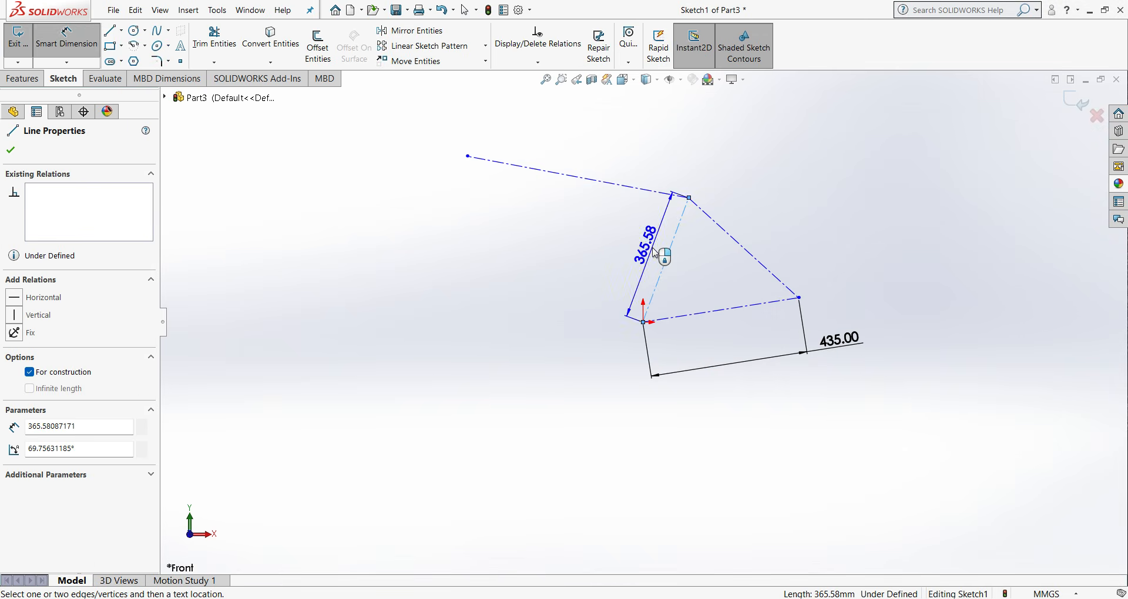
click(645, 247)
text(430)
key(Return)
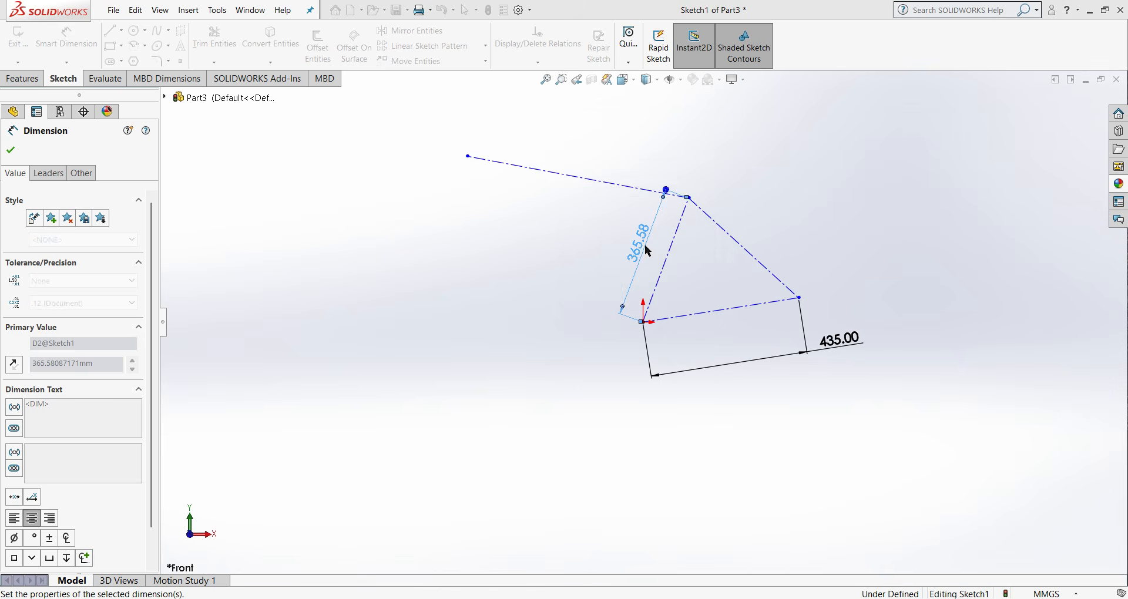
- Add an aligned dimension to the upper centerline running left from the apex and set it to 580 mm
click(614, 161)
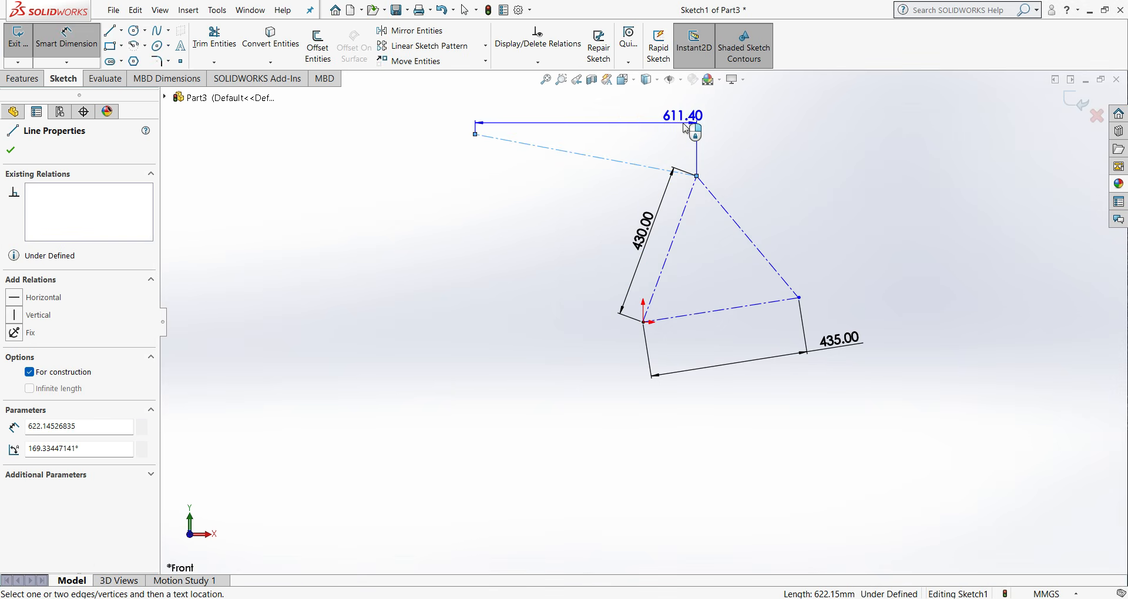
click(718, 125)
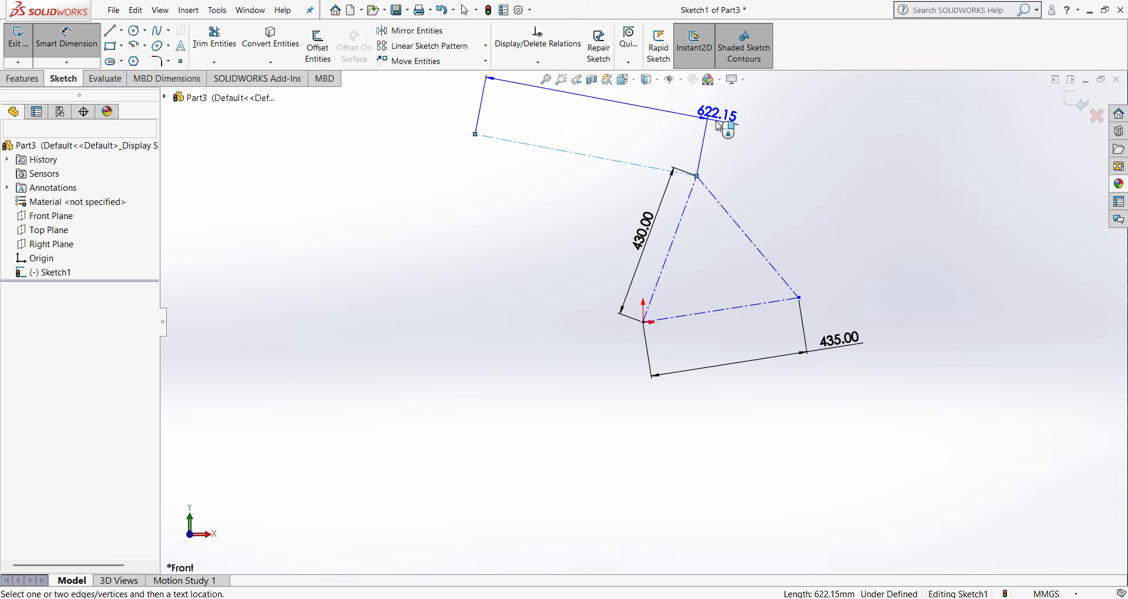
text(580)
key(Return)
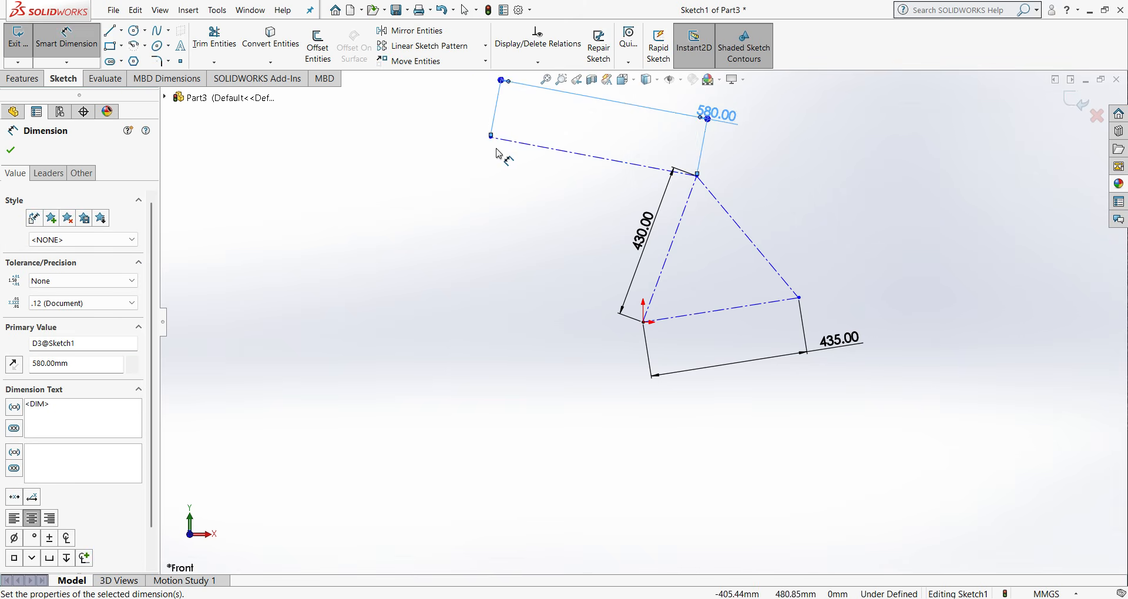
click(10, 151)
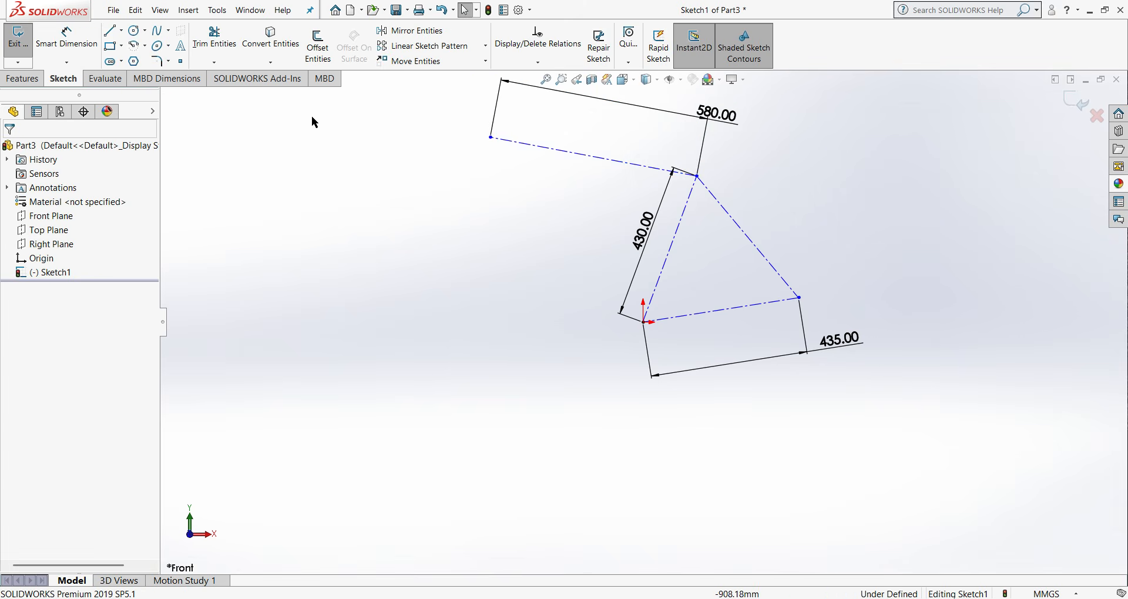
- Draw two chained centerlines: about 434 mm down from the upper centerline's left end, and about 990 mm across to the triangle's right vertex
click(138, 61)
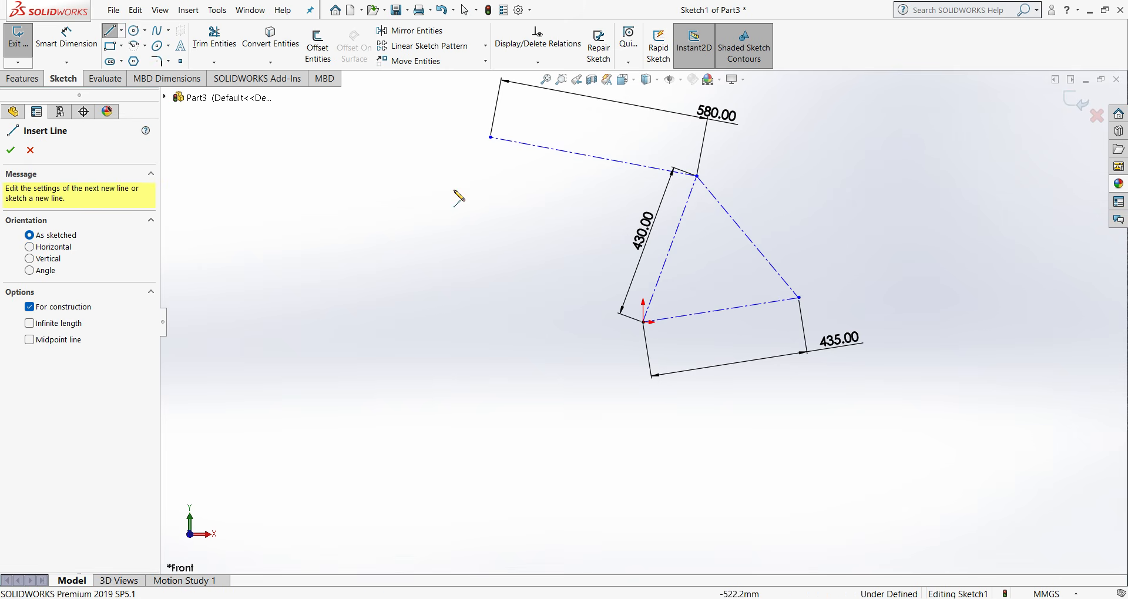
click(490, 137)
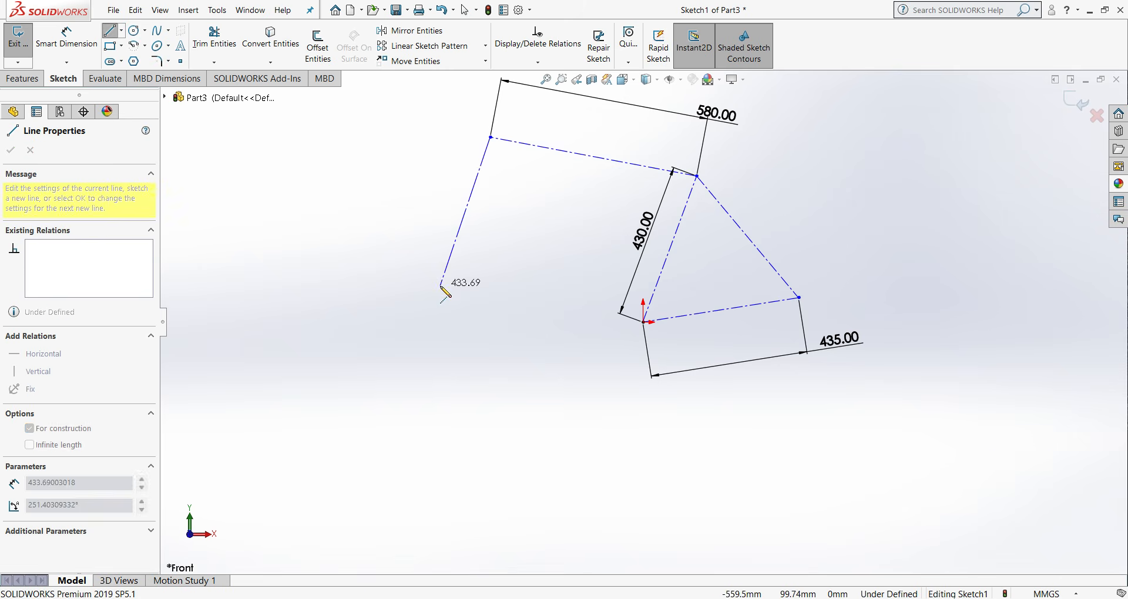
click(441, 287)
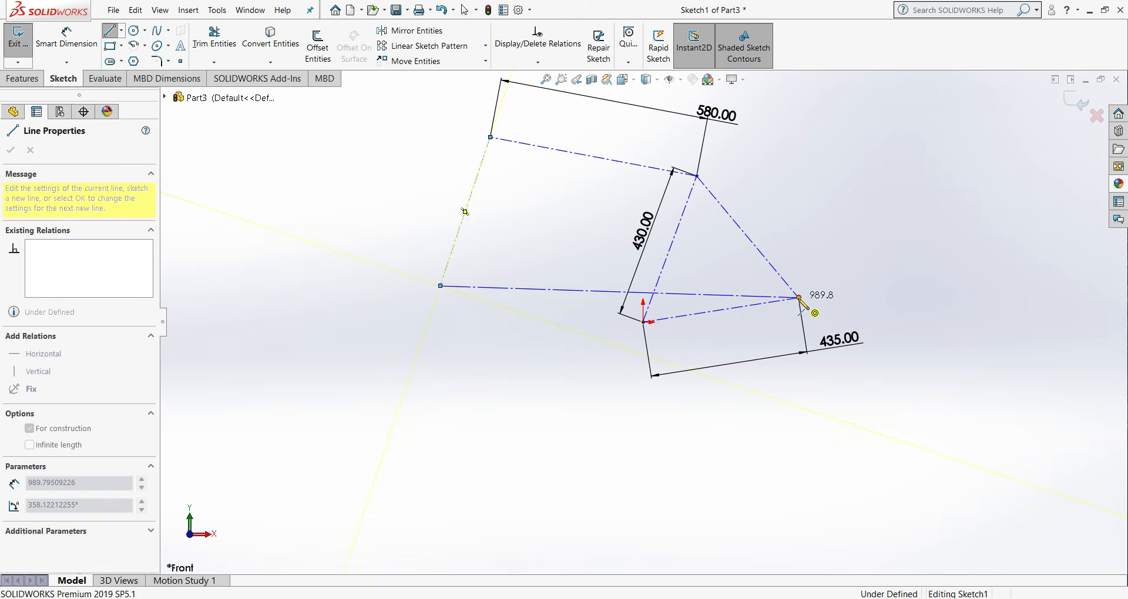
click(800, 298)
right_click(801, 300)
click(861, 306)
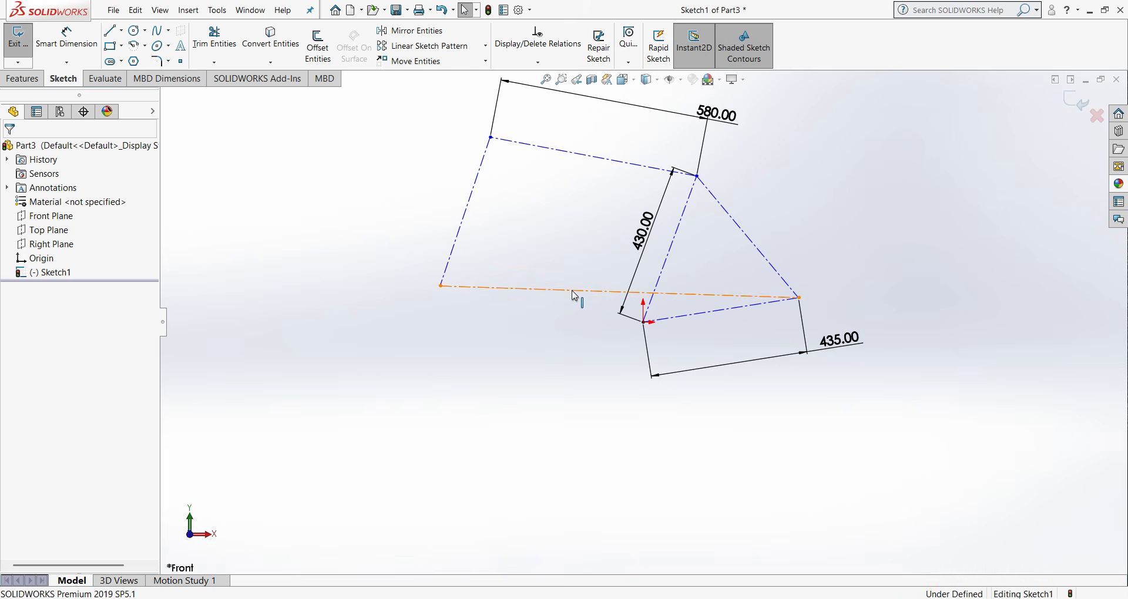
- Make the long lower centerline running to the triangle's right vertex horizontal
click(576, 291)
click(12, 300)
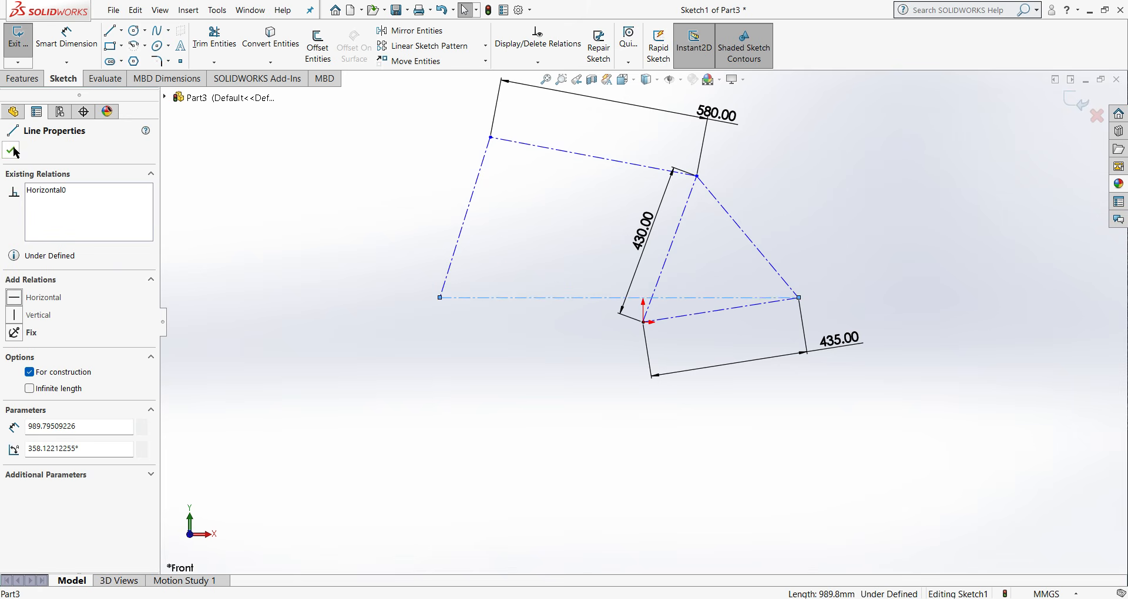
click(14, 151)
- Add a vertical dimension between the upper centerline's left endpoint and the origin, and set it to 560 mm
click(67, 37)
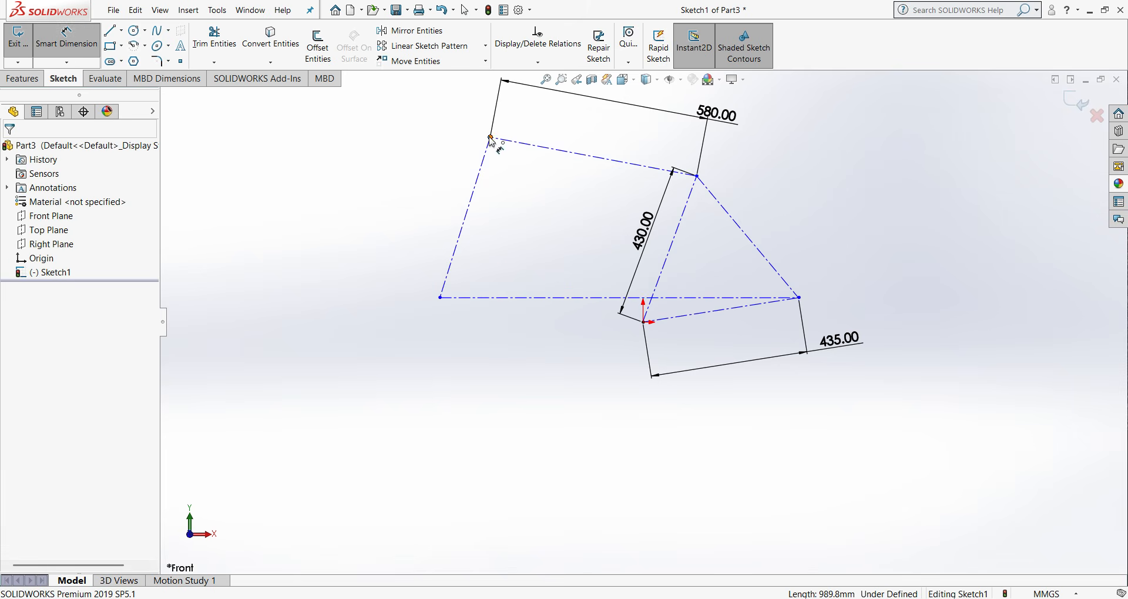
click(491, 139)
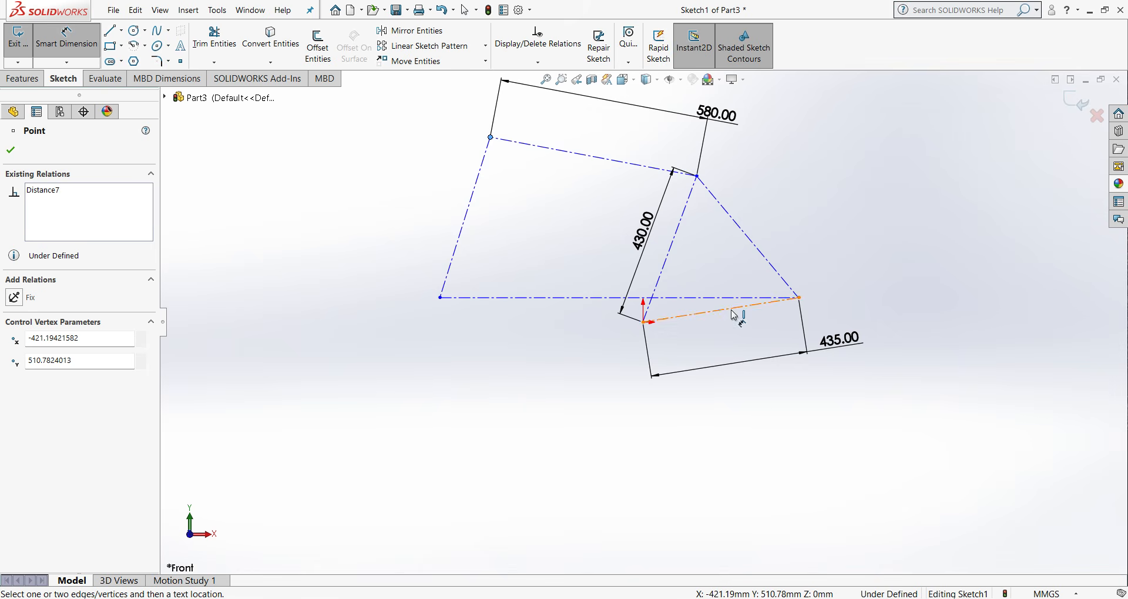
click(644, 324)
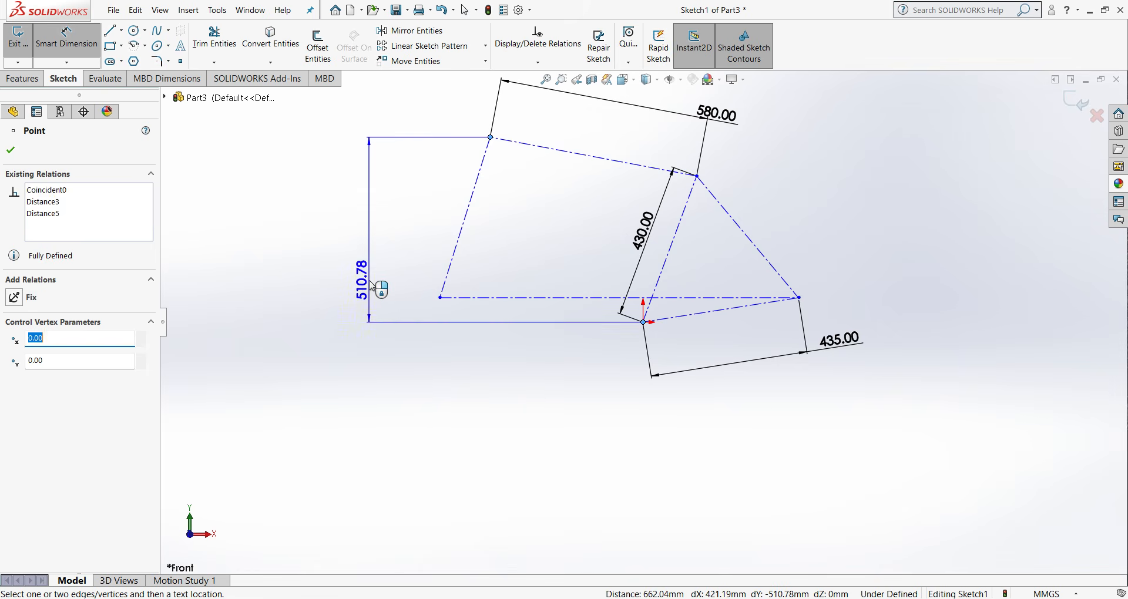
click(369, 280)
text(570)
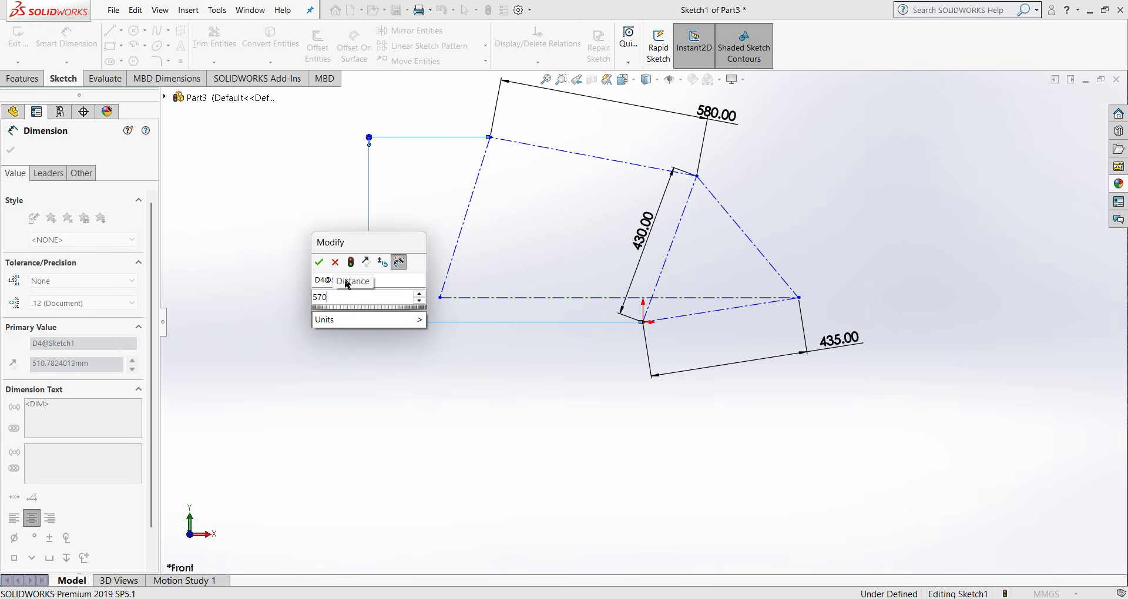
key(BackSpace)
text(60)
click(320, 260)
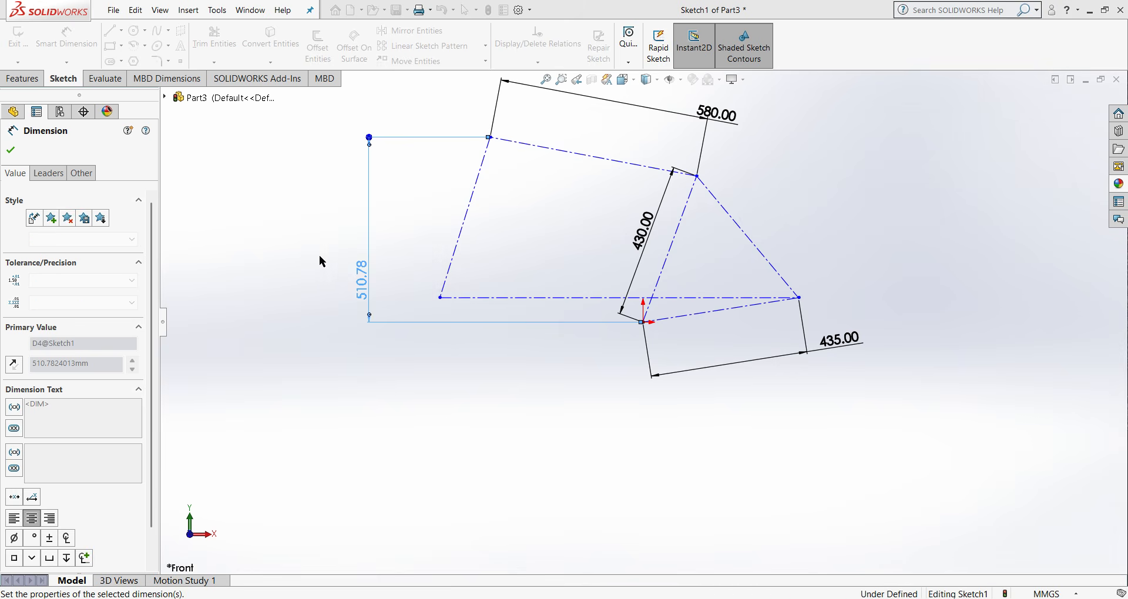
click(10, 150)
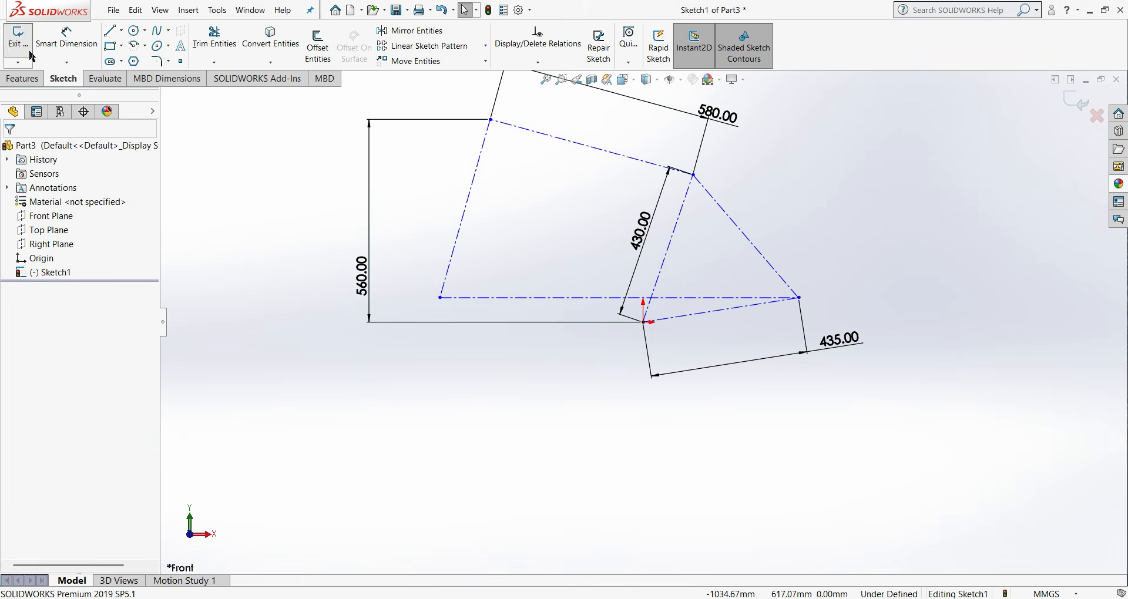
- Set the vertical distance from the origin to the triangle's right vertex to 65 mm, and move the 580 mm dimension closer to its line
click(66, 37)
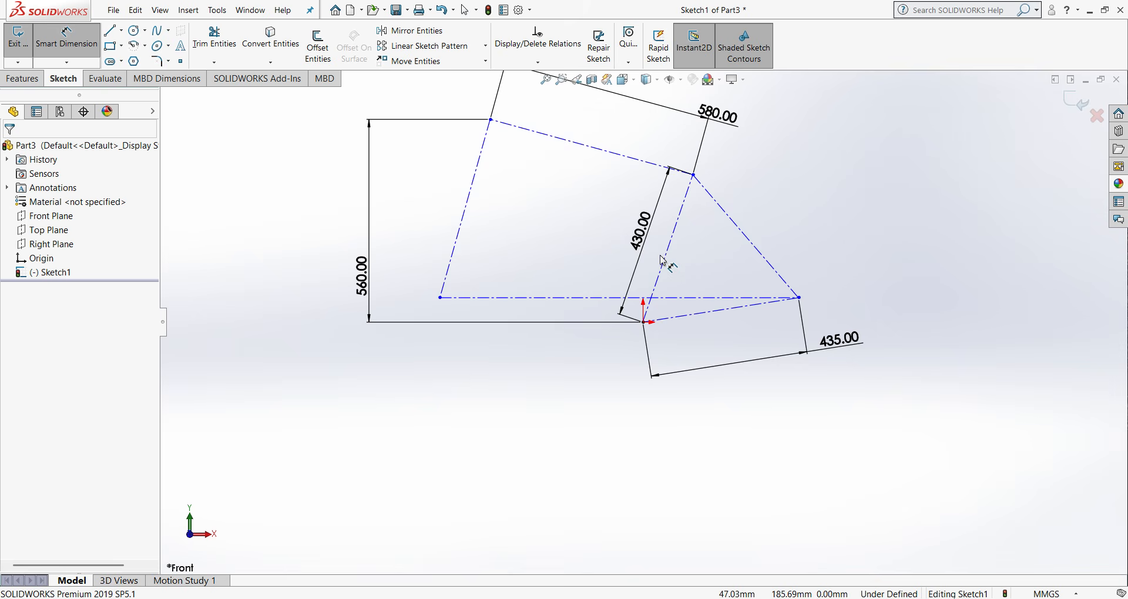
click(644, 322)
click(799, 298)
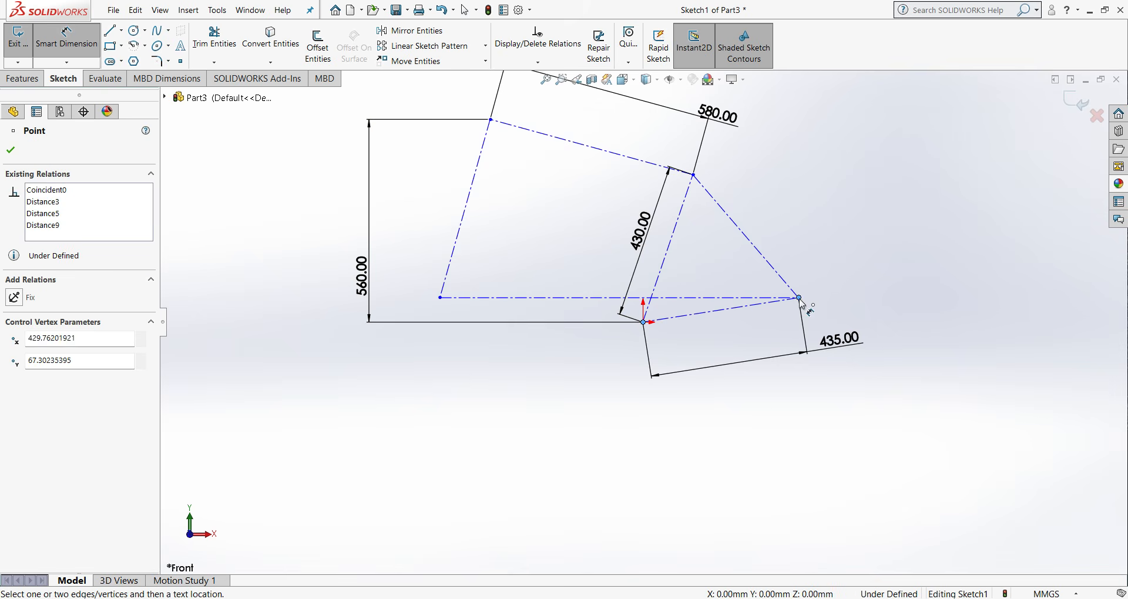
click(902, 321)
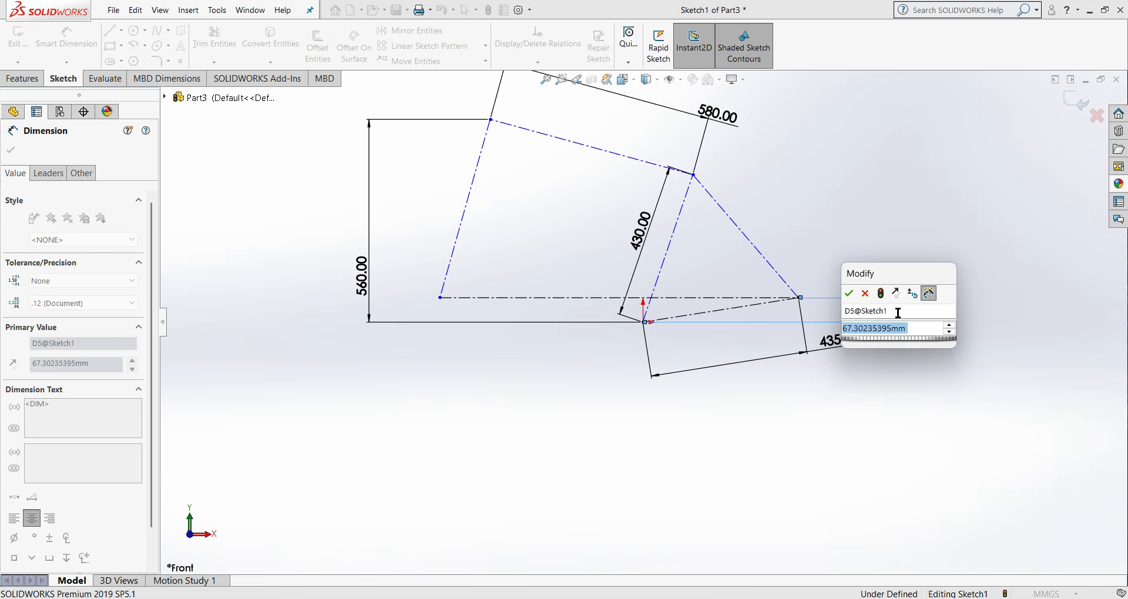
text(6)
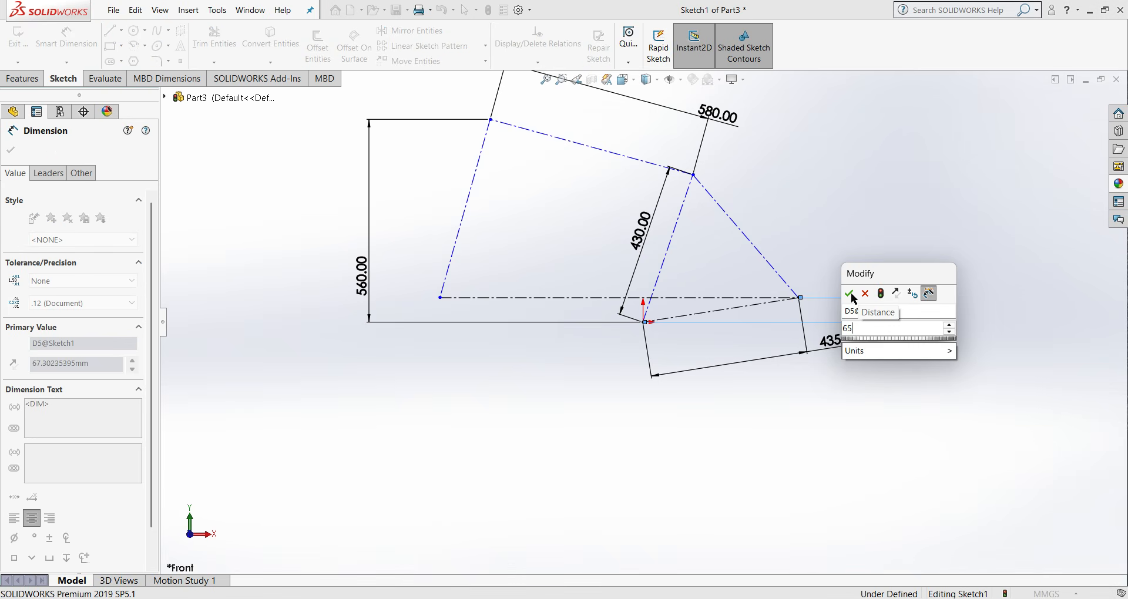
text(5)
click(850, 294)
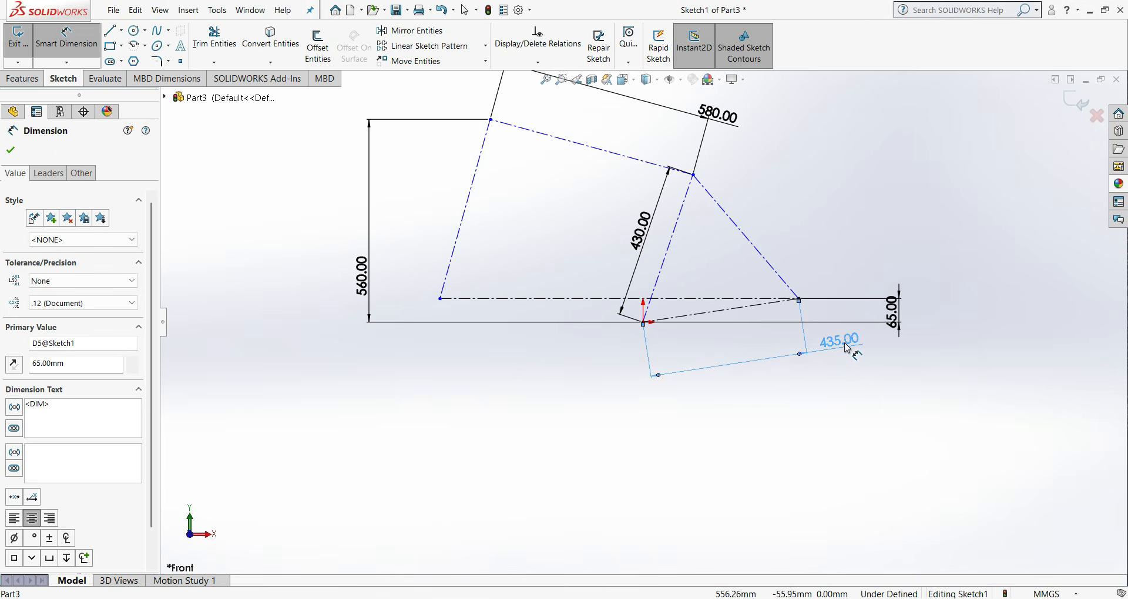
drag(718, 115, 613, 126)
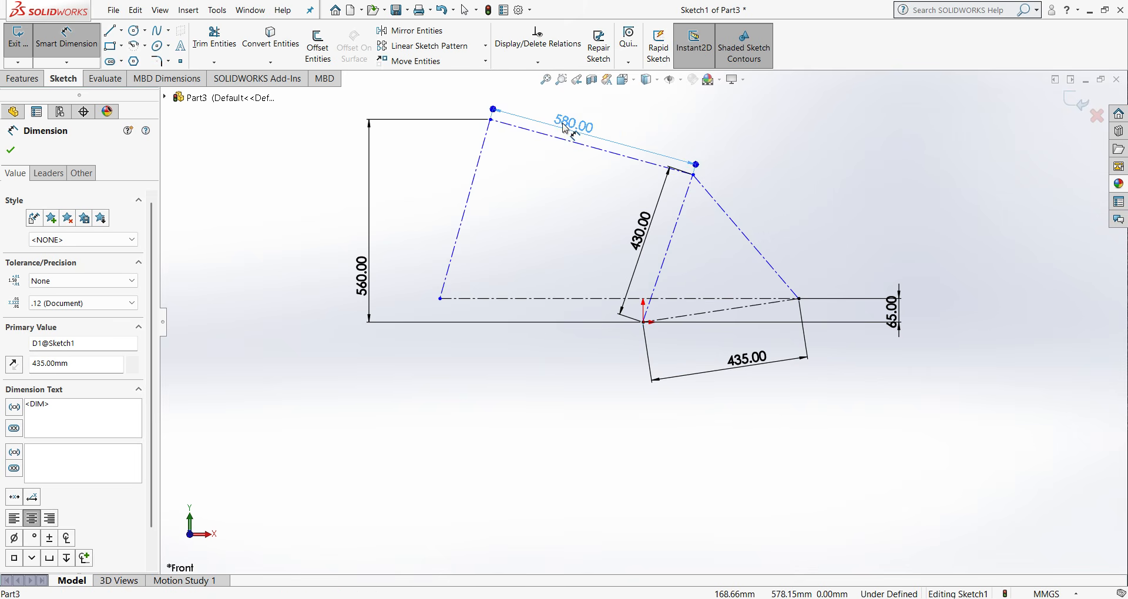
- Add an angle dimension of 73° at the origin between the triangle's left and lower centerlines
click(668, 273)
click(711, 312)
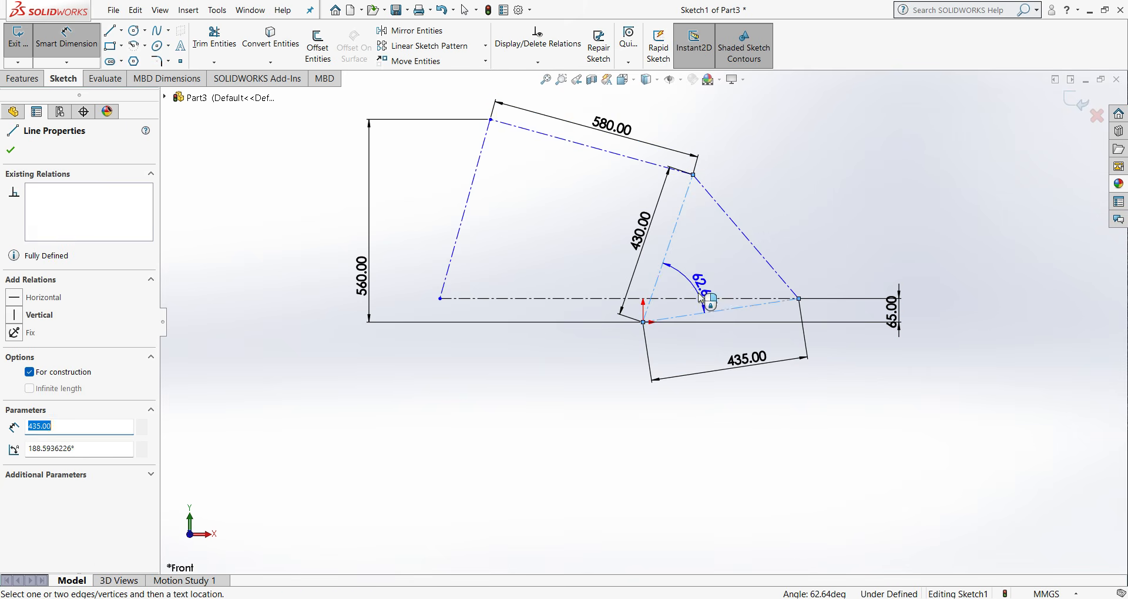
click(700, 283)
text(73)
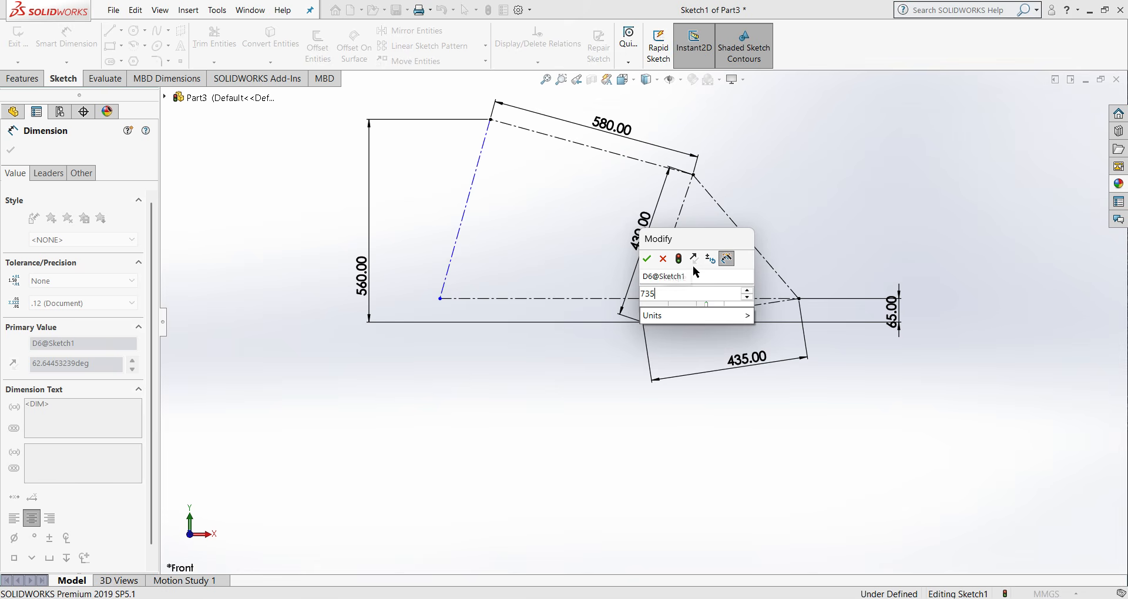
click(647, 259)
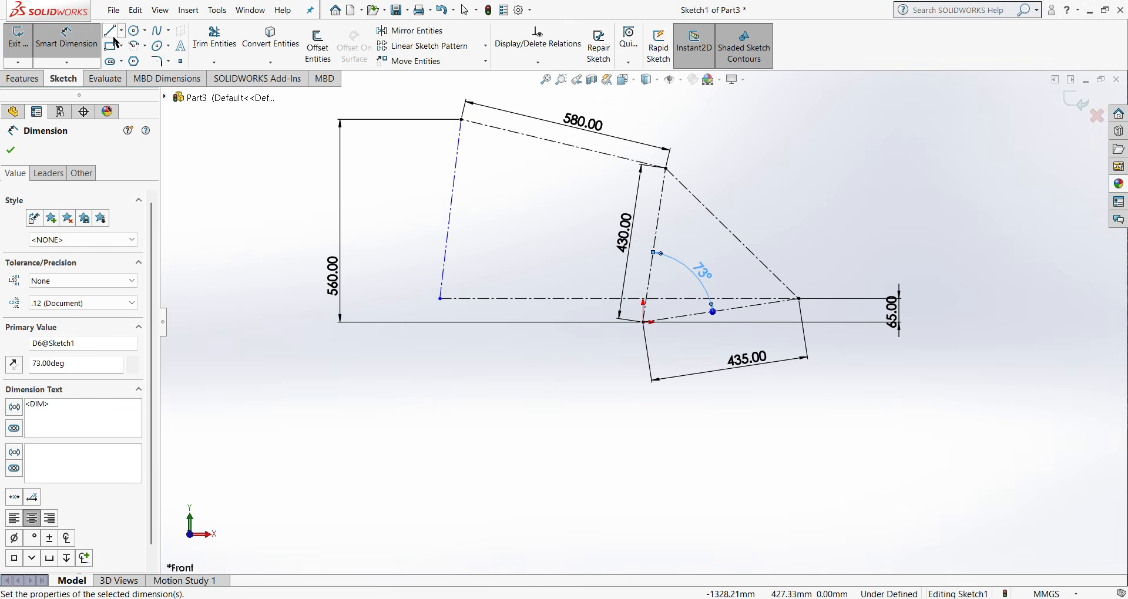
- Set the angle between the leftmost centerline and the horizontal centerline to 75° and exit the sketch
click(453, 235)
click(517, 299)
click(531, 264)
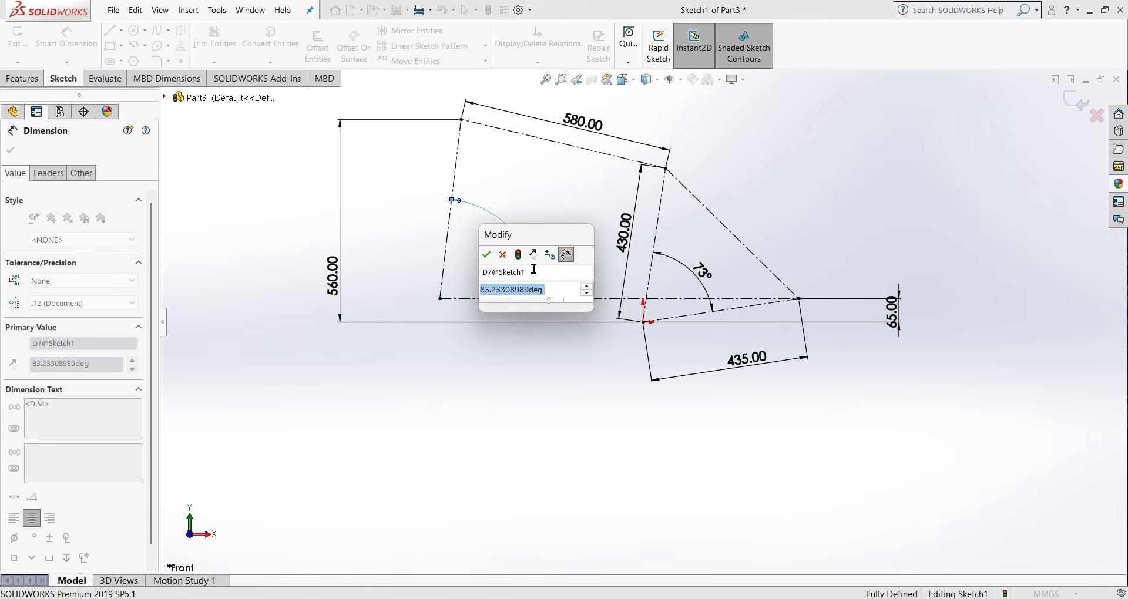
text(75)
key(Return)
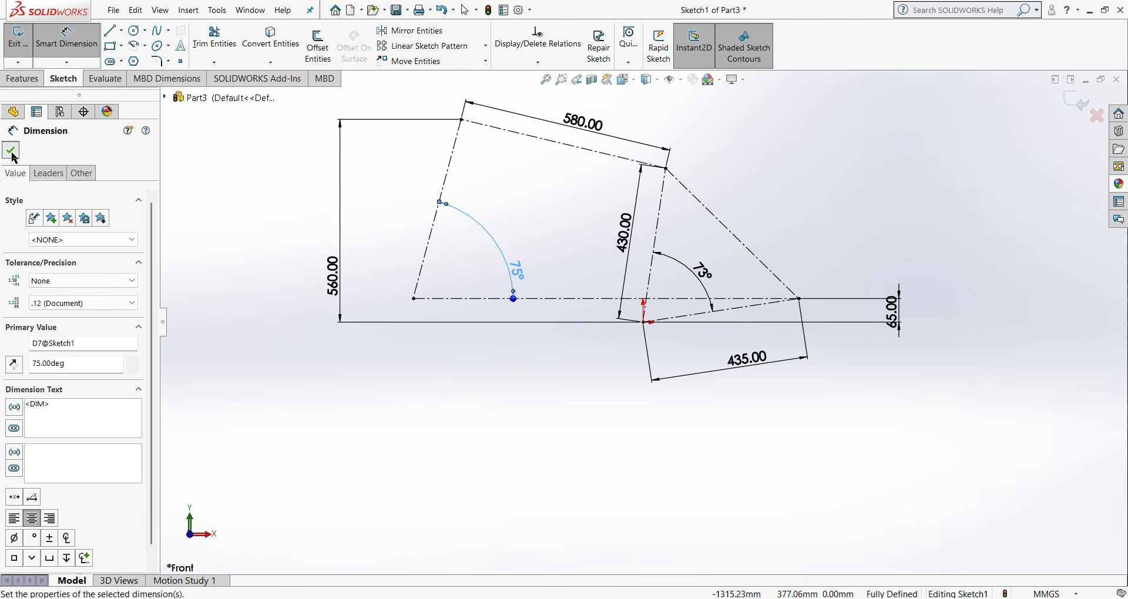
click(11, 151)
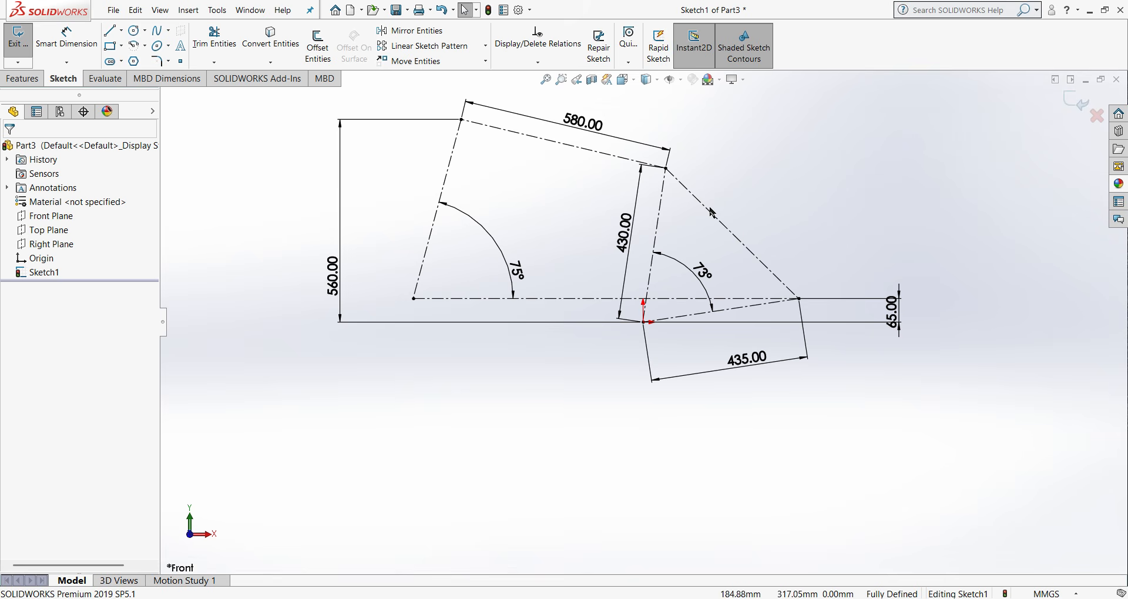
click(1075, 113)
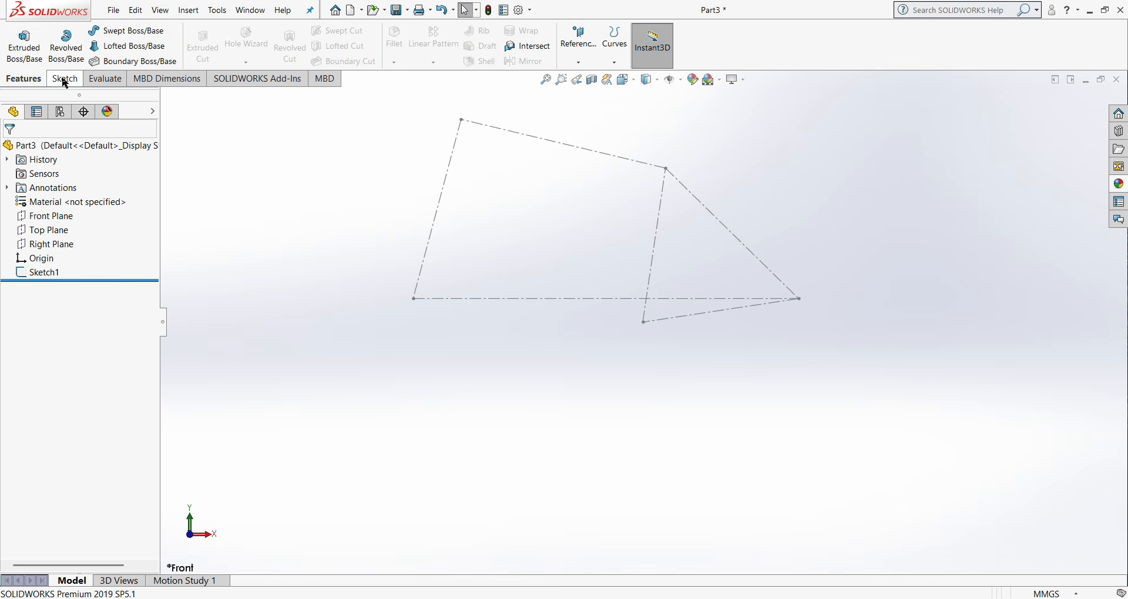
- Create a reference plane through the leftmost centerline's upper endpoint, perpendicular to that centerline
click(591, 63)
click(595, 84)
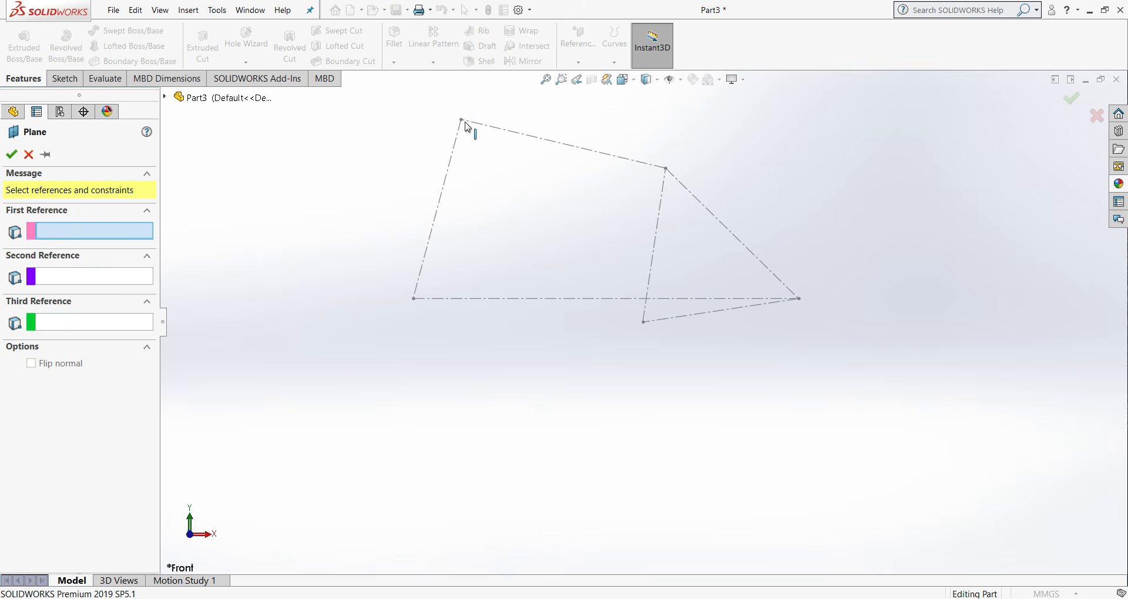
click(462, 120)
click(458, 144)
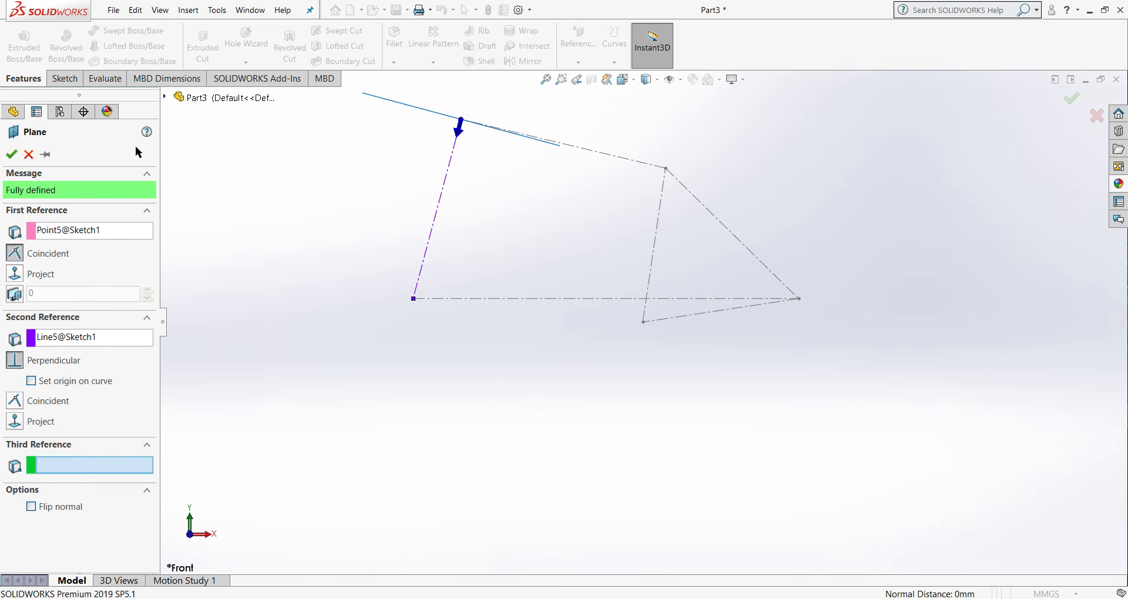
click(13, 155)
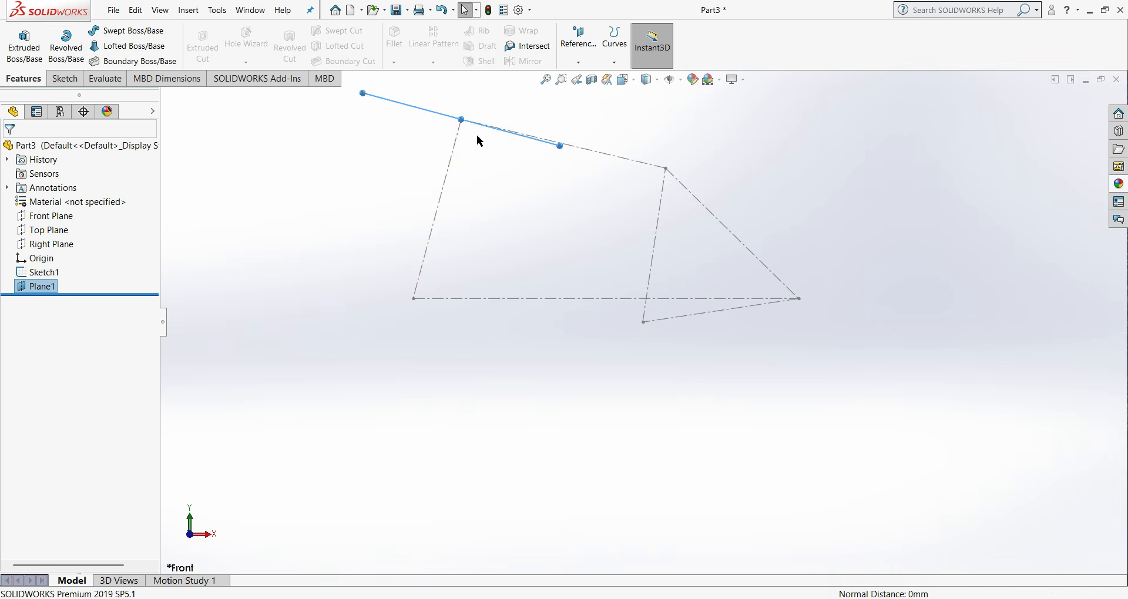
- Start a sketch on the new plane and draw a circle about 98 mm in diameter, centred on the leftmost centerline's upper endpoint
mouse_move(477, 135)
middle_down()
mouse_move(494, 154)
mouse_move(491, 130)
middle_up()
middle_drag(470, 167, 513, 196)
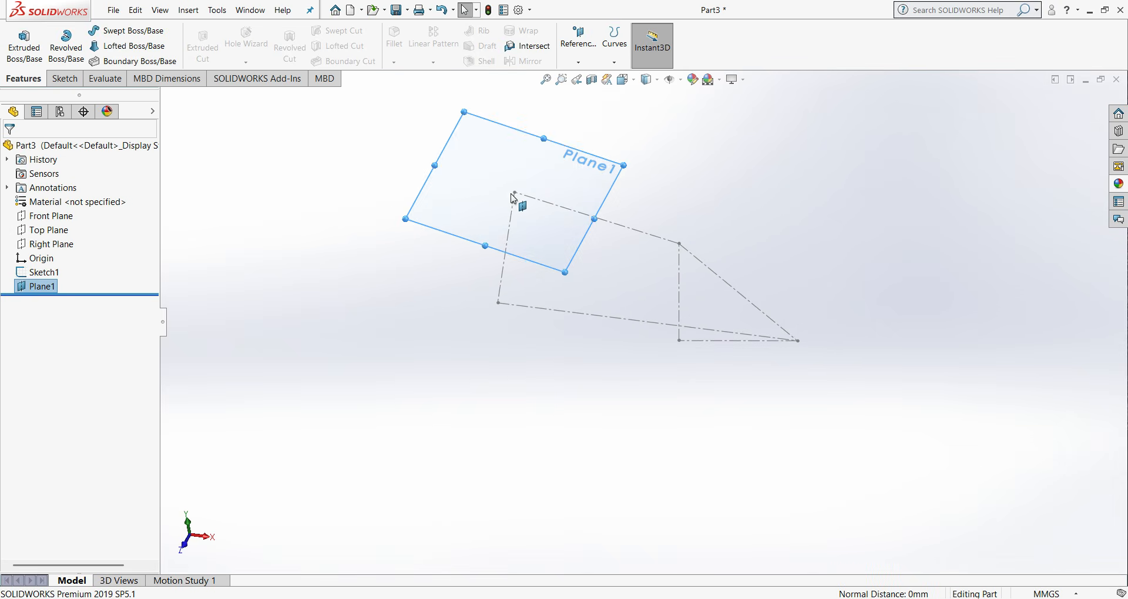
click(65, 79)
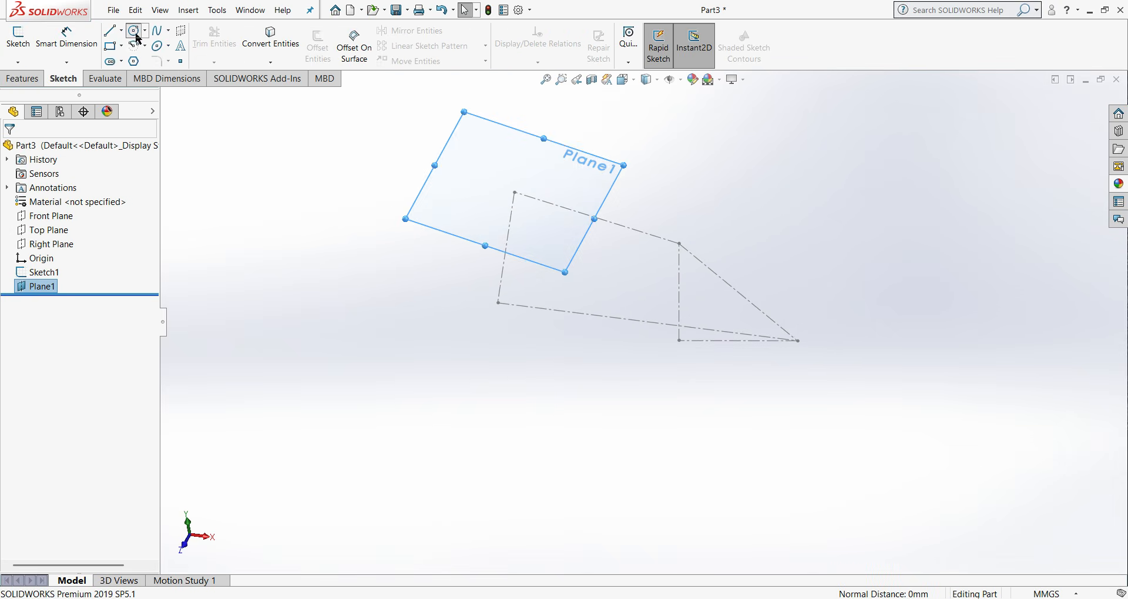
click(136, 35)
scroll(529, 212, down, 3)
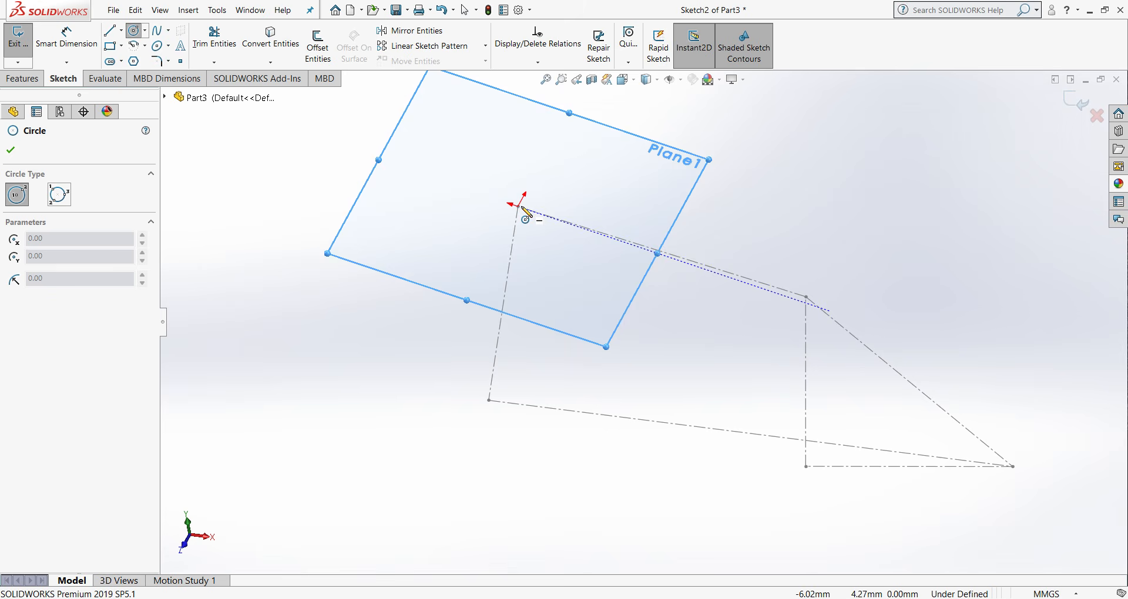
click(521, 208)
key(Escape)
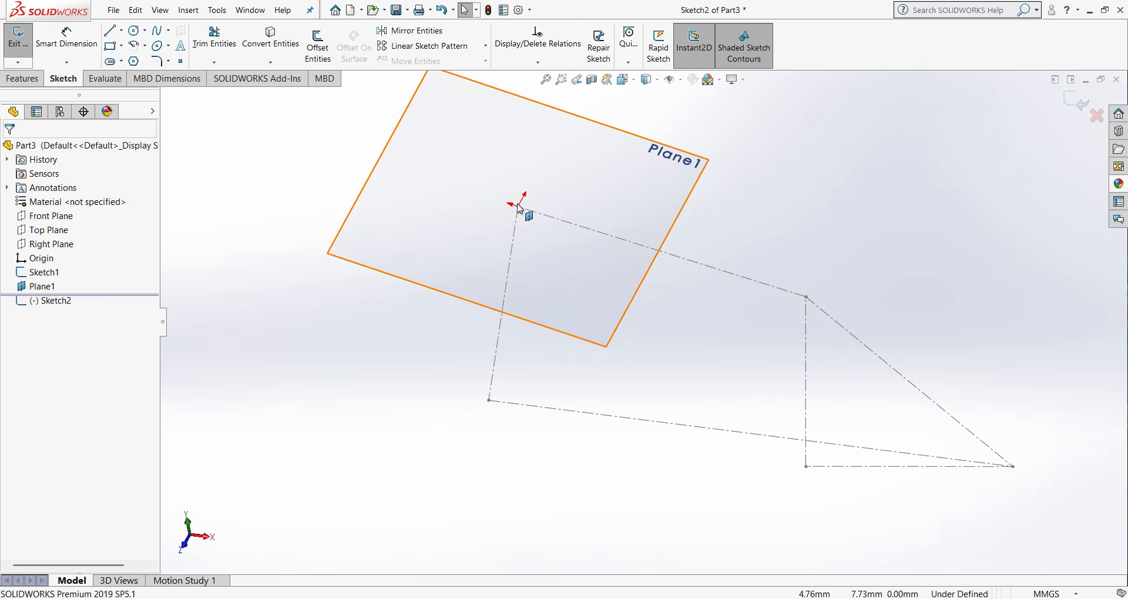
click(134, 34)
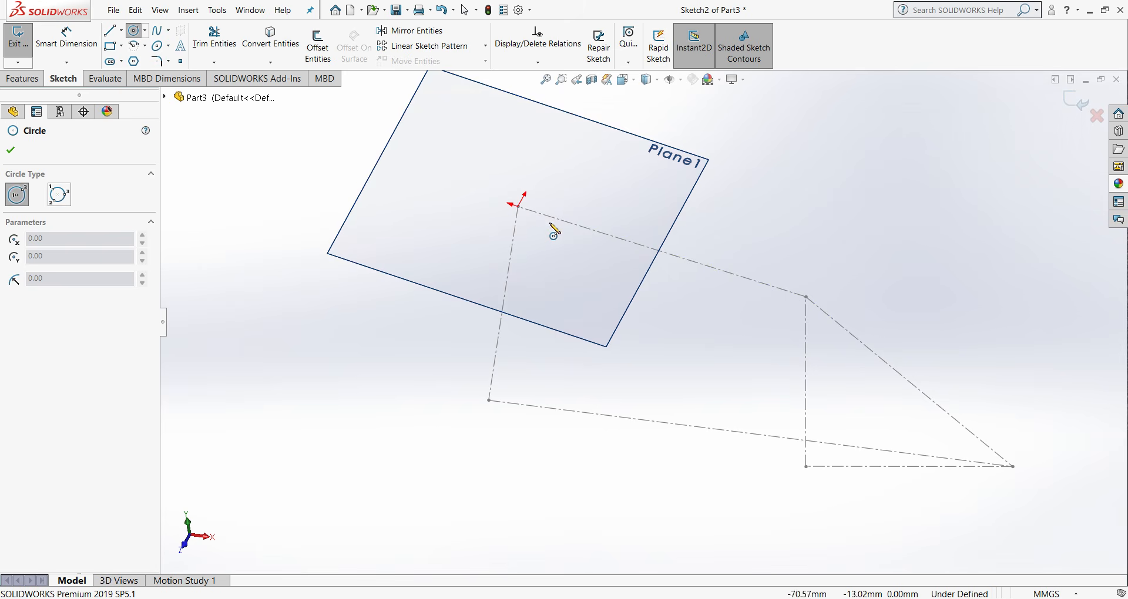
click(519, 206)
click(537, 227)
key(Escape)
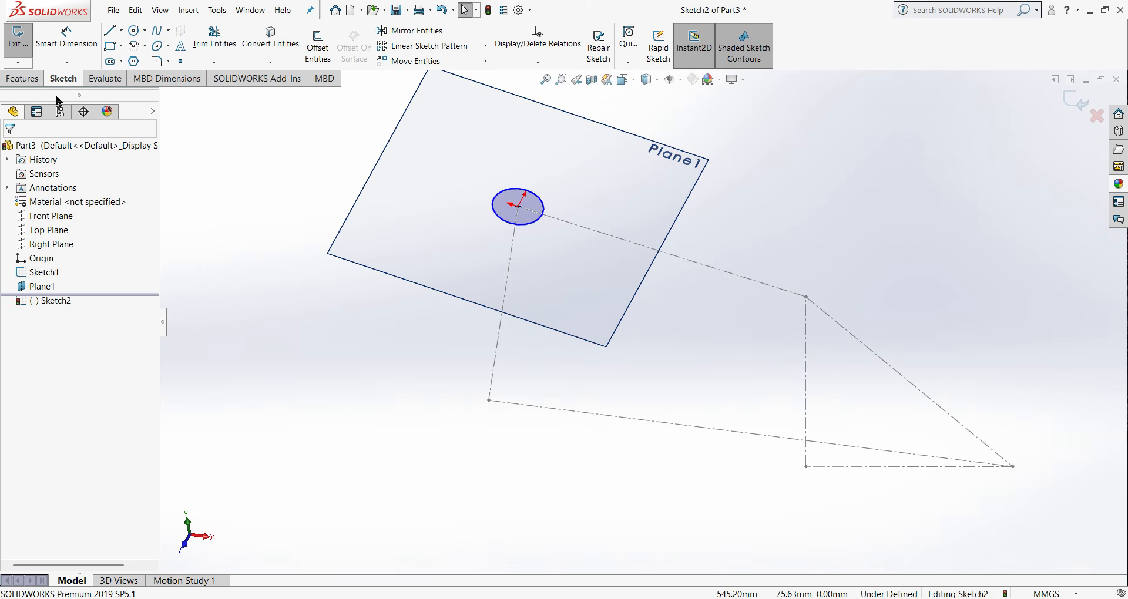
- Dimension the diameter of the circle at the leftmost centerline's upper endpoint as 52.5 mm
click(29, 81)
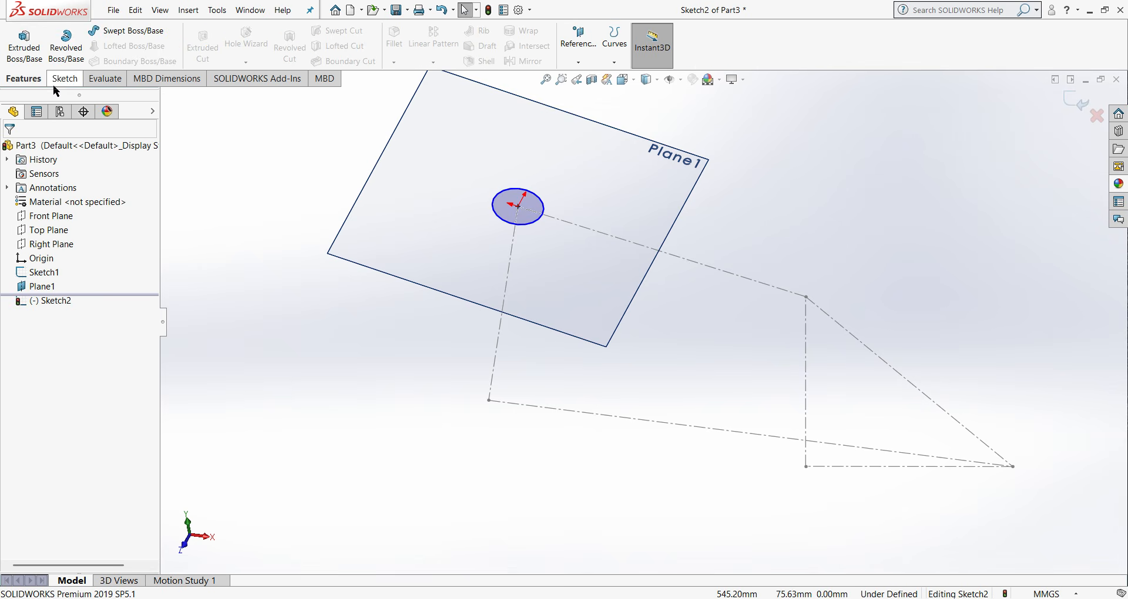
click(64, 78)
click(66, 37)
click(518, 225)
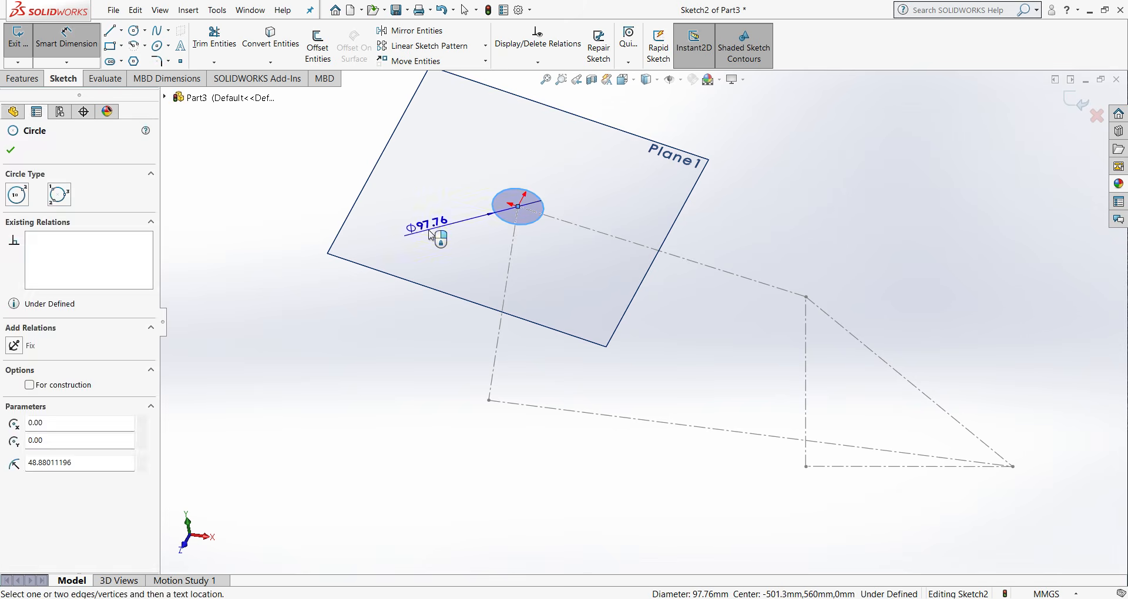
click(432, 235)
text(52.)
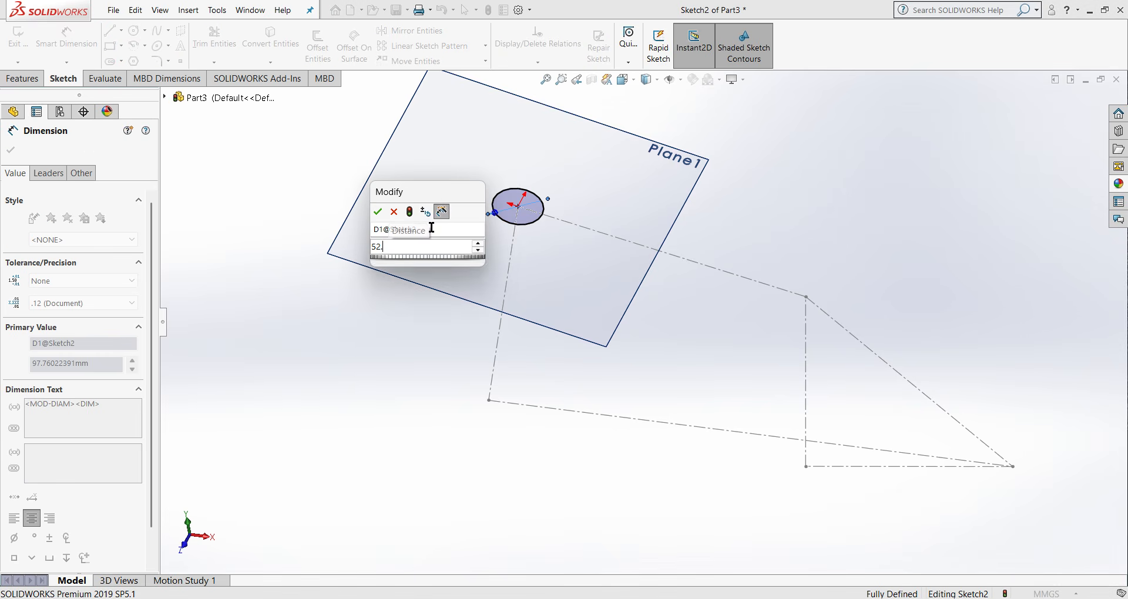
text(50)
key(Return)
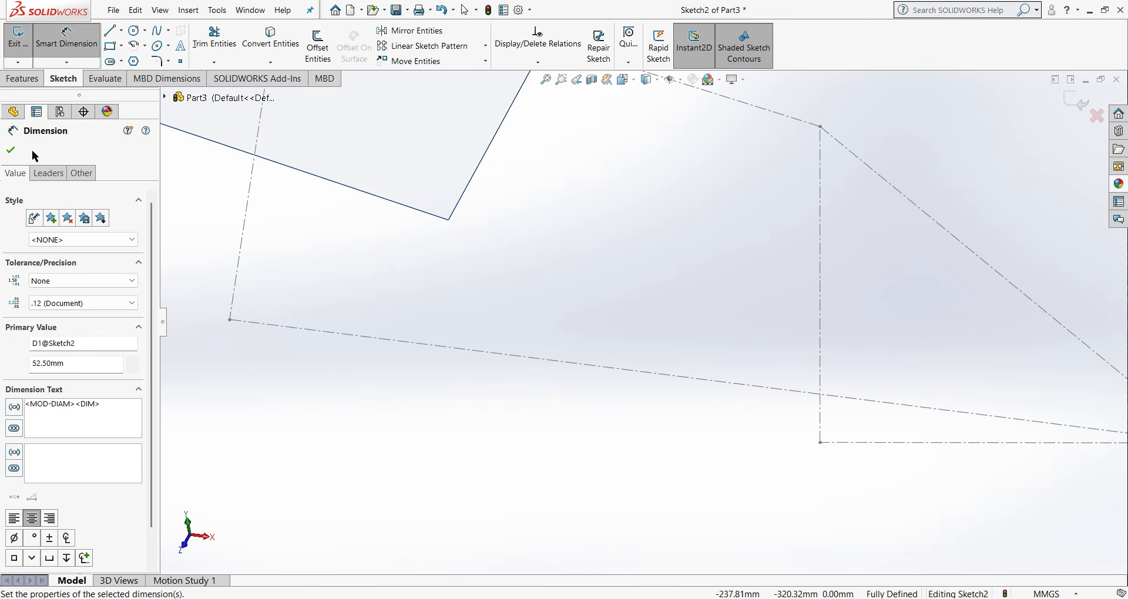
click(16, 156)
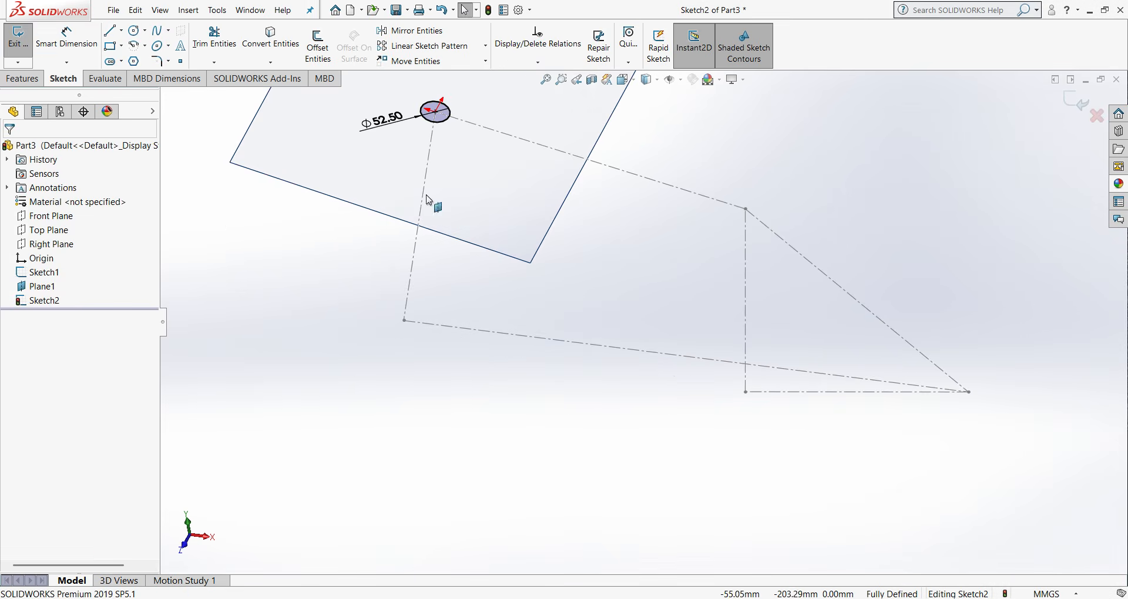
- Extrude the 52.5 mm circle 130 mm downward along the leftmost centerline as a blind boss
click(27, 78)
click(24, 46)
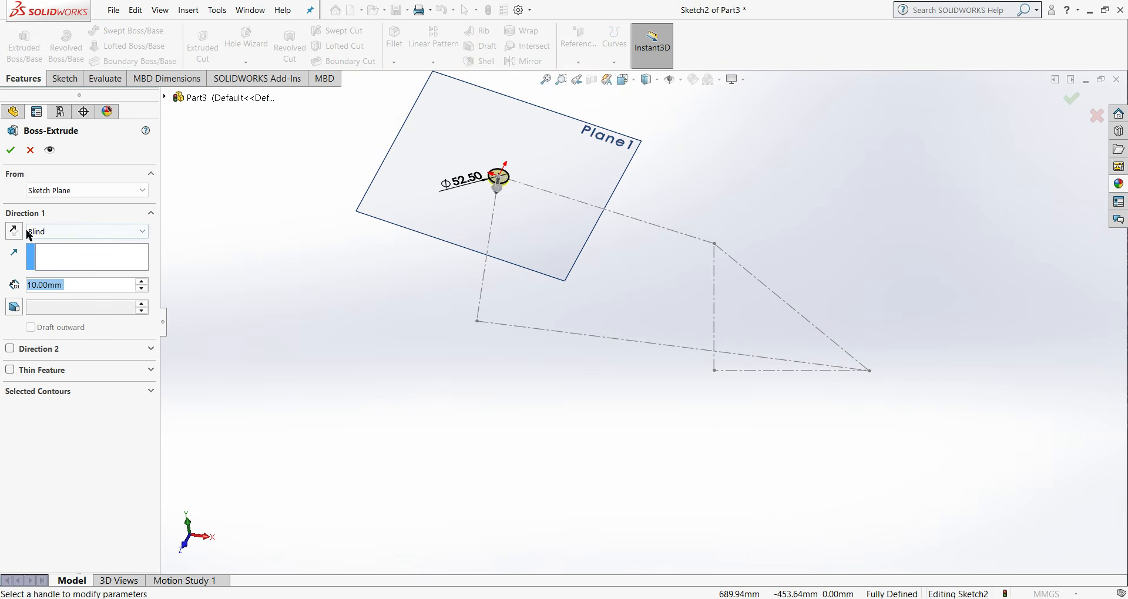
text(13)
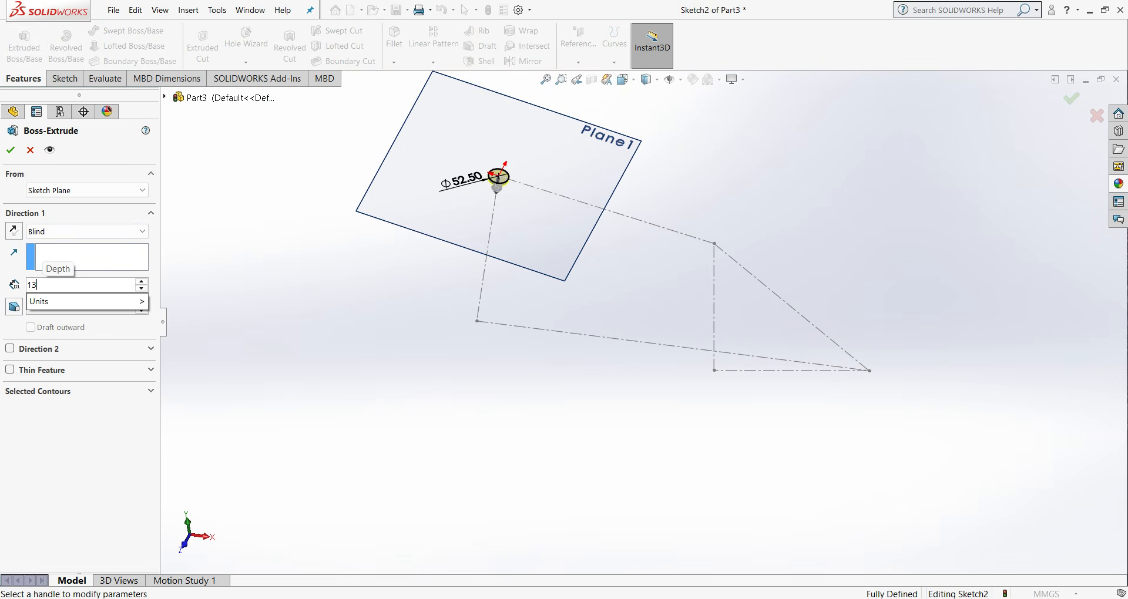
text(0)
key(Return)
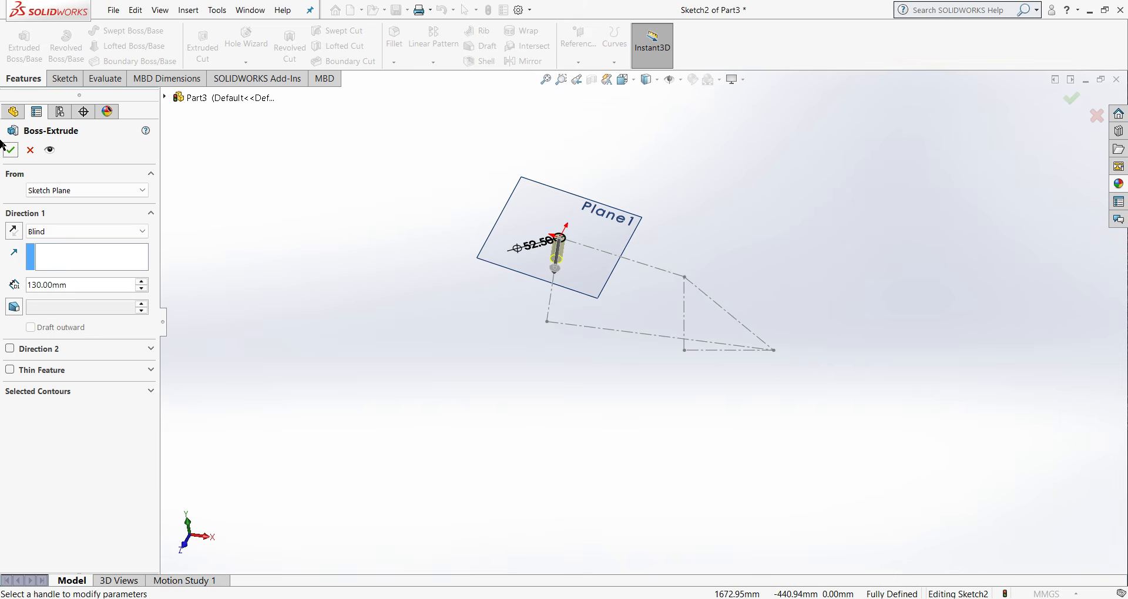
click(11, 151)
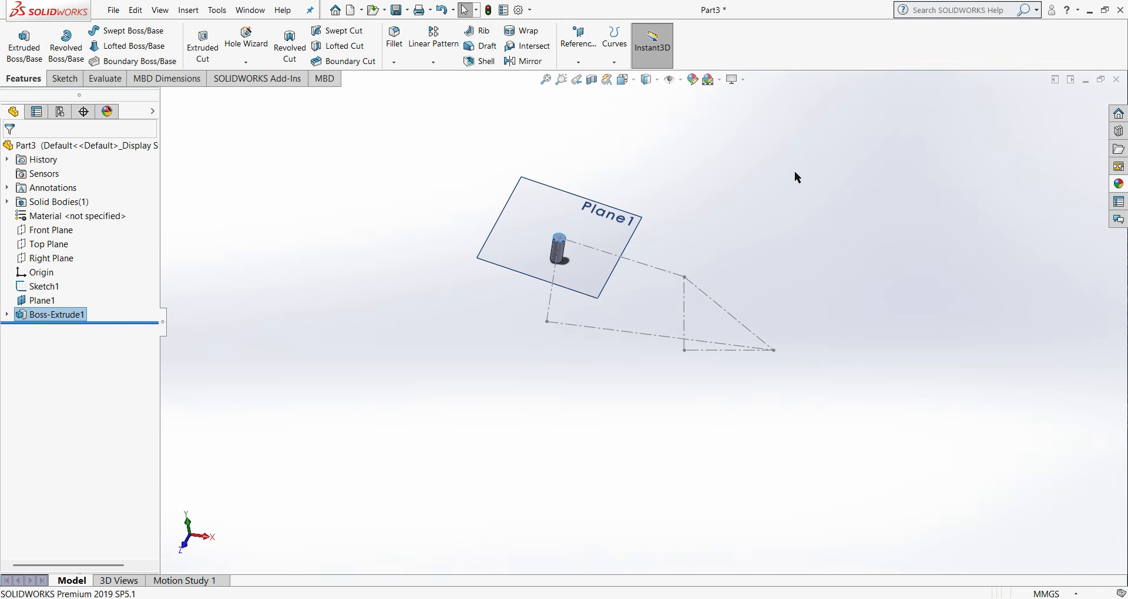
click(804, 184)
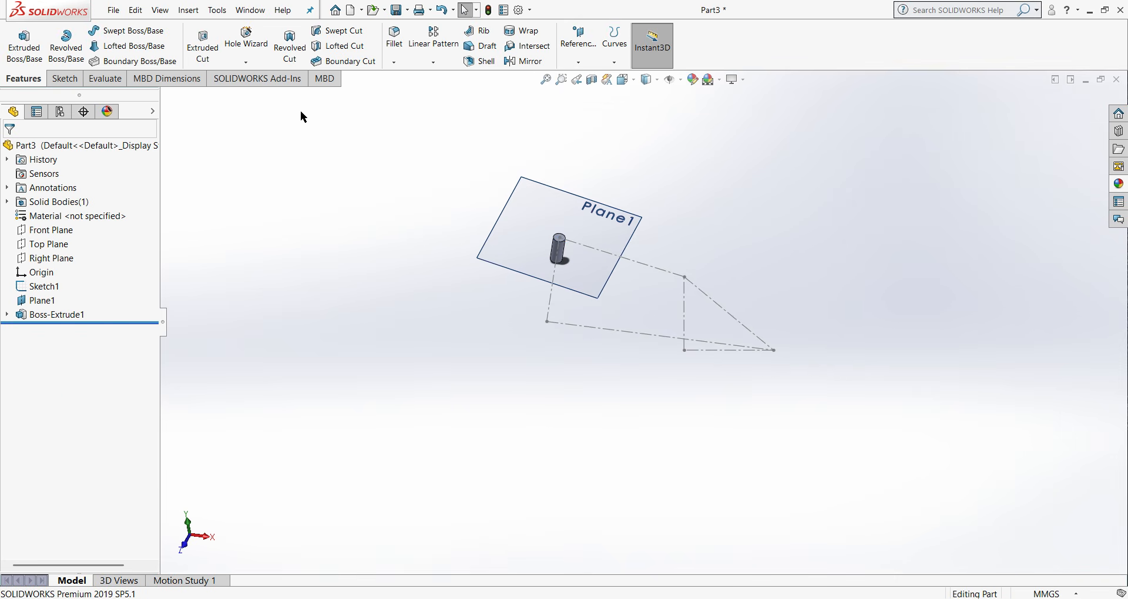
- Create a reference plane through the triangle's upper vertex, perpendicular to the triangle's left centerline
click(579, 63)
click(588, 80)
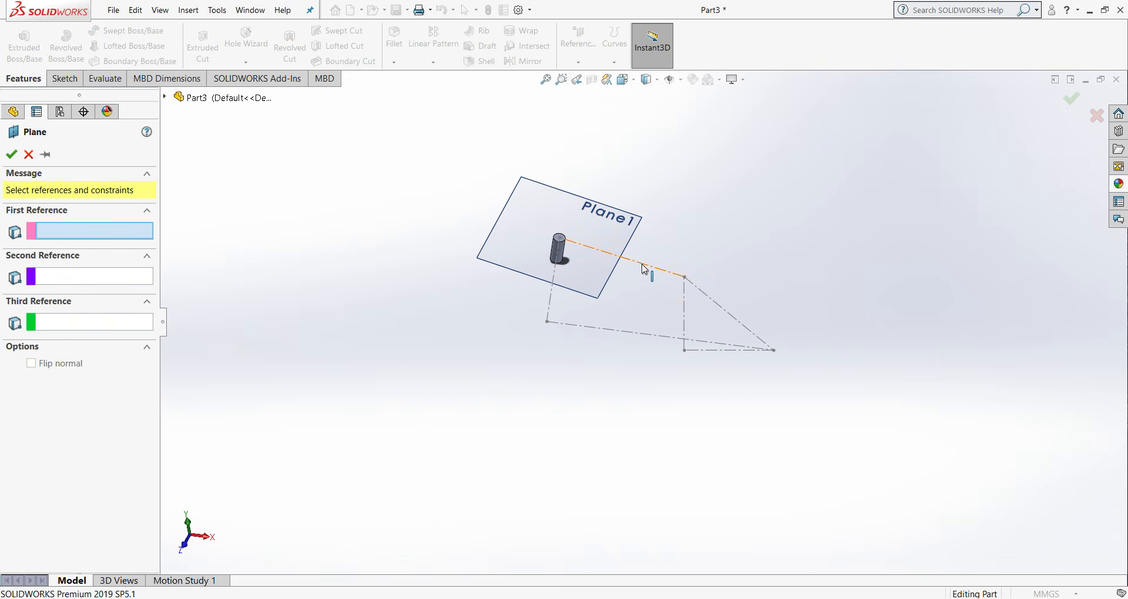
click(685, 277)
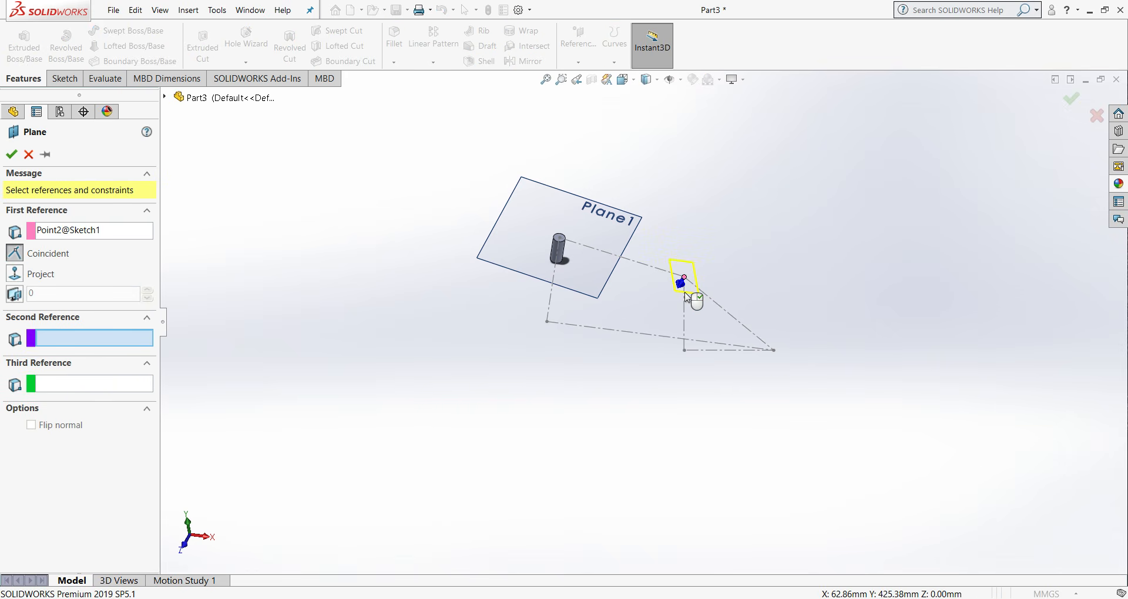
scroll(687, 297, down, 4)
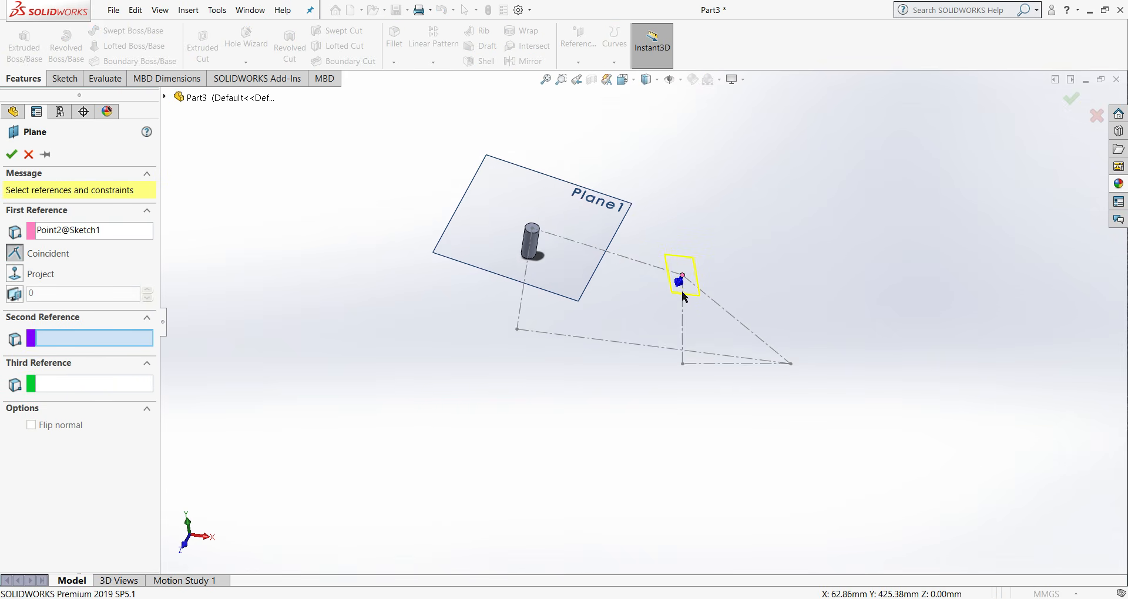
click(682, 323)
click(12, 154)
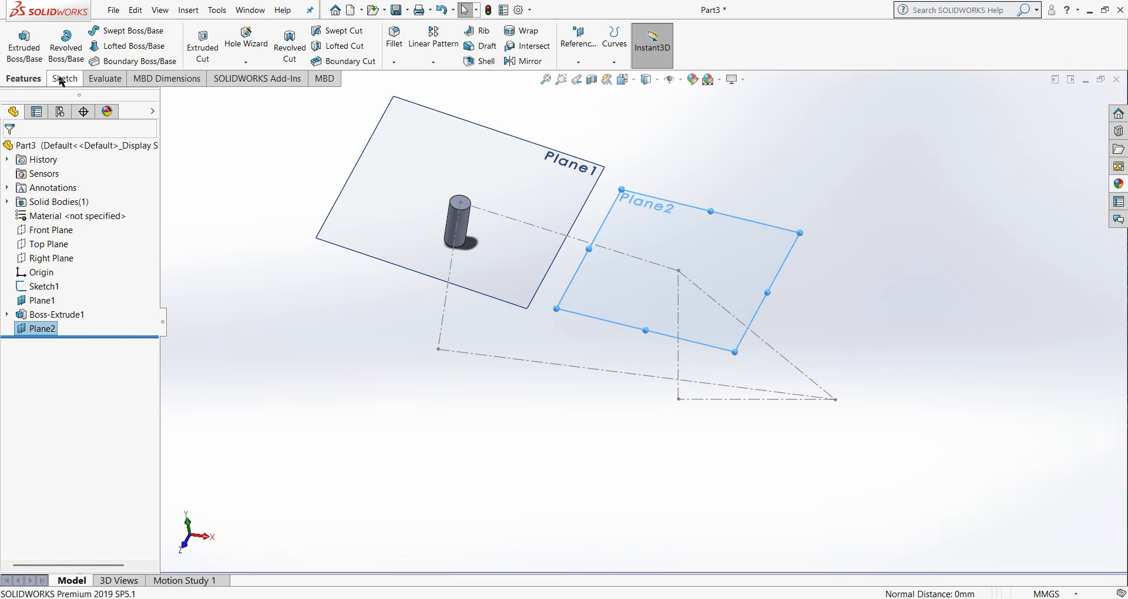
- Sketch a circle about 108 mm in diameter on the new plane, centred on the triangle's upper vertex
click(65, 78)
click(137, 34)
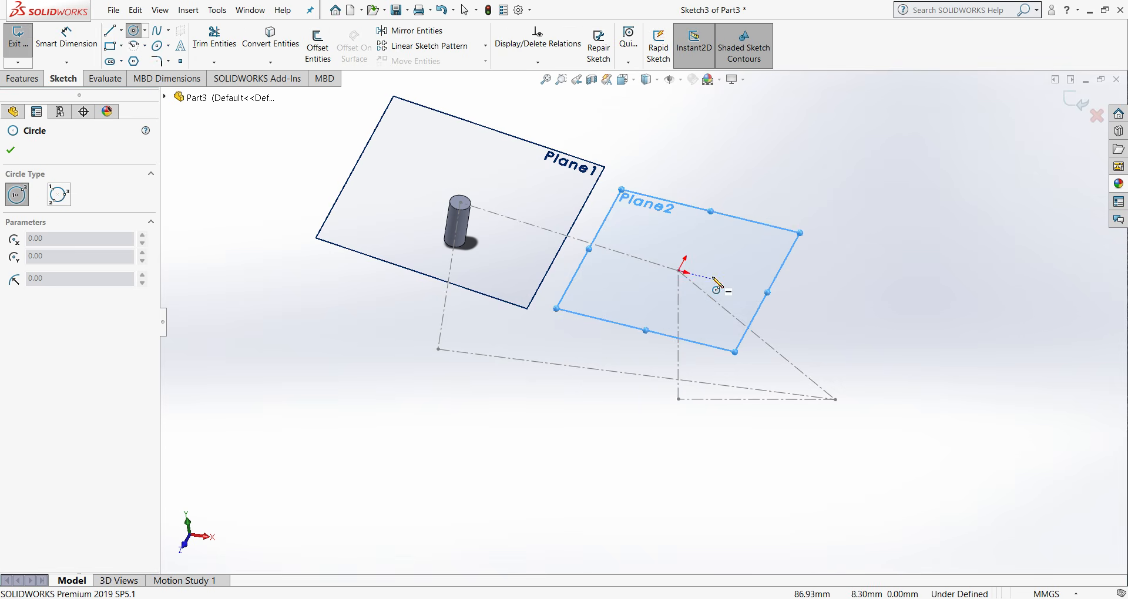
click(679, 271)
click(683, 286)
right_click(684, 286)
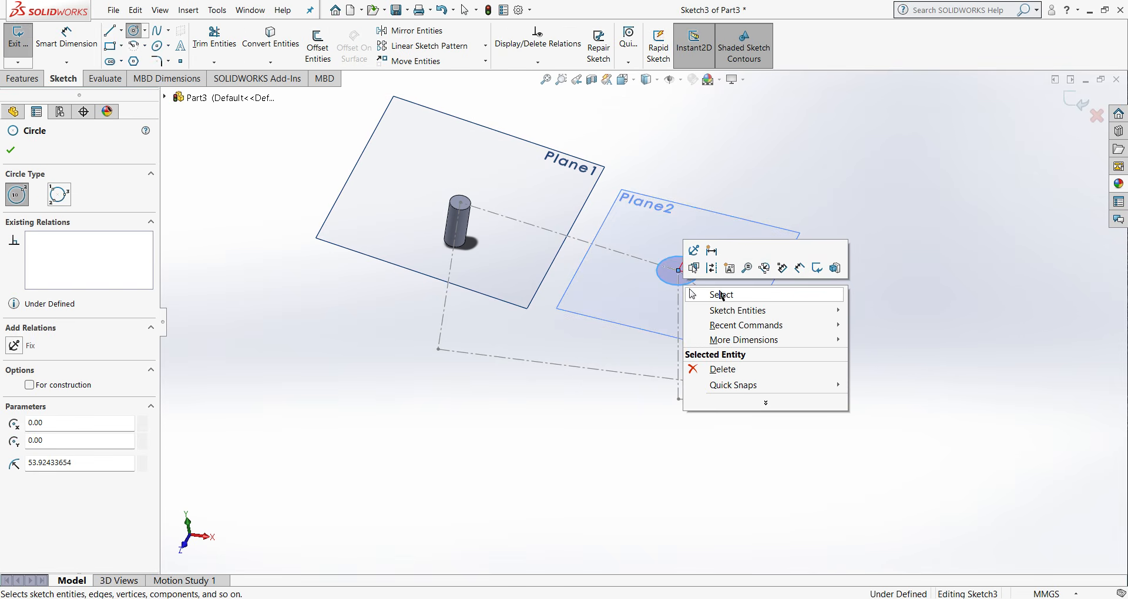
click(724, 295)
- Dimension the diameter of the circle at the triangle's upper vertex as 35 mm
click(16, 81)
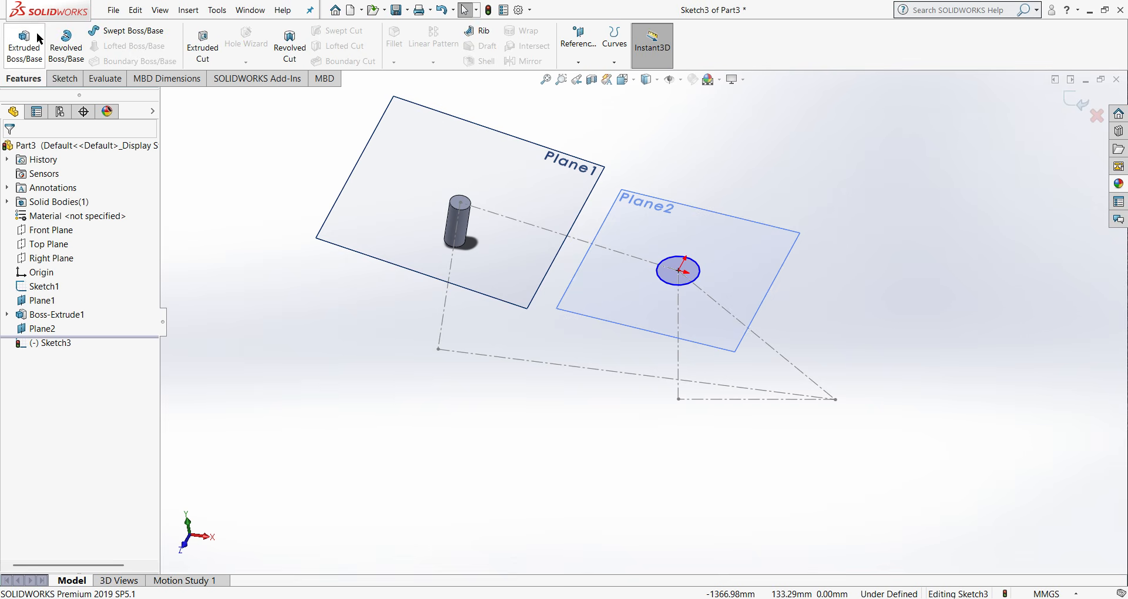
click(63, 79)
click(67, 37)
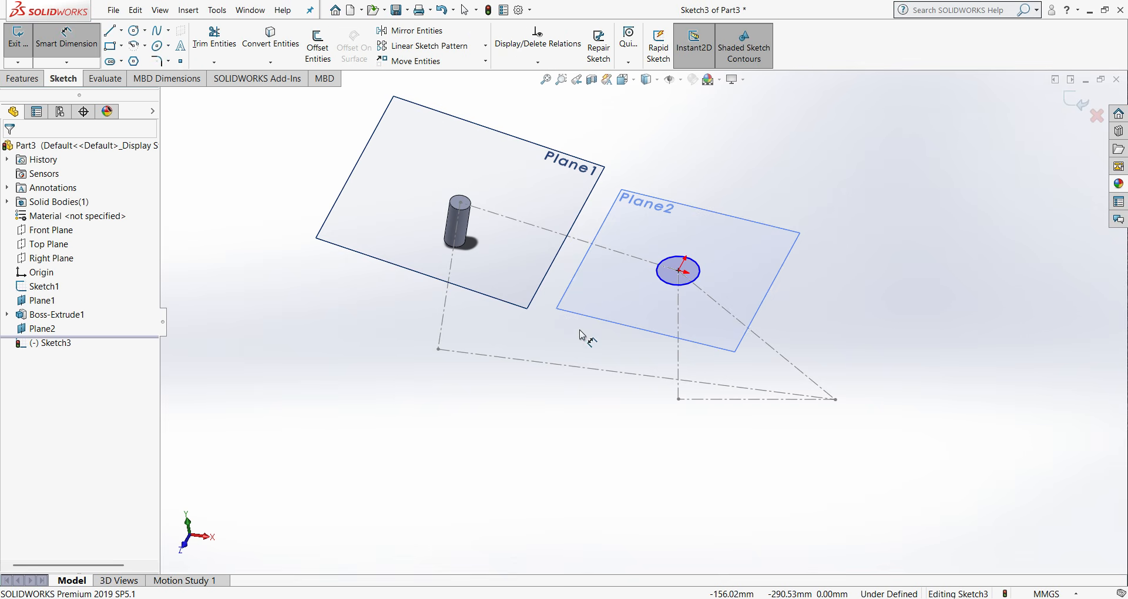
click(700, 278)
click(842, 242)
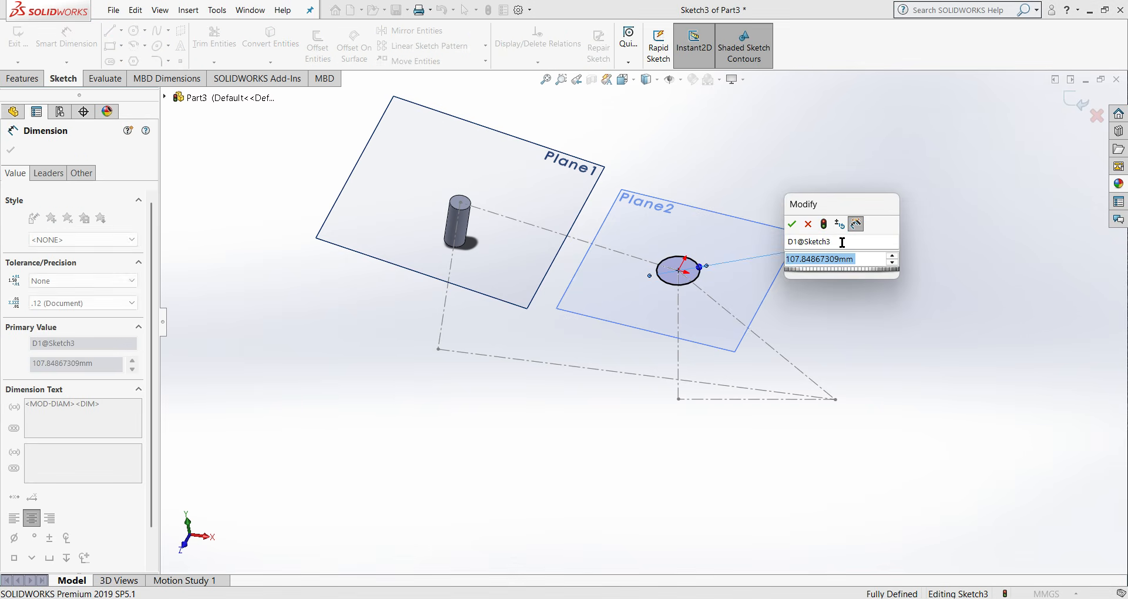
text(35)
click(792, 224)
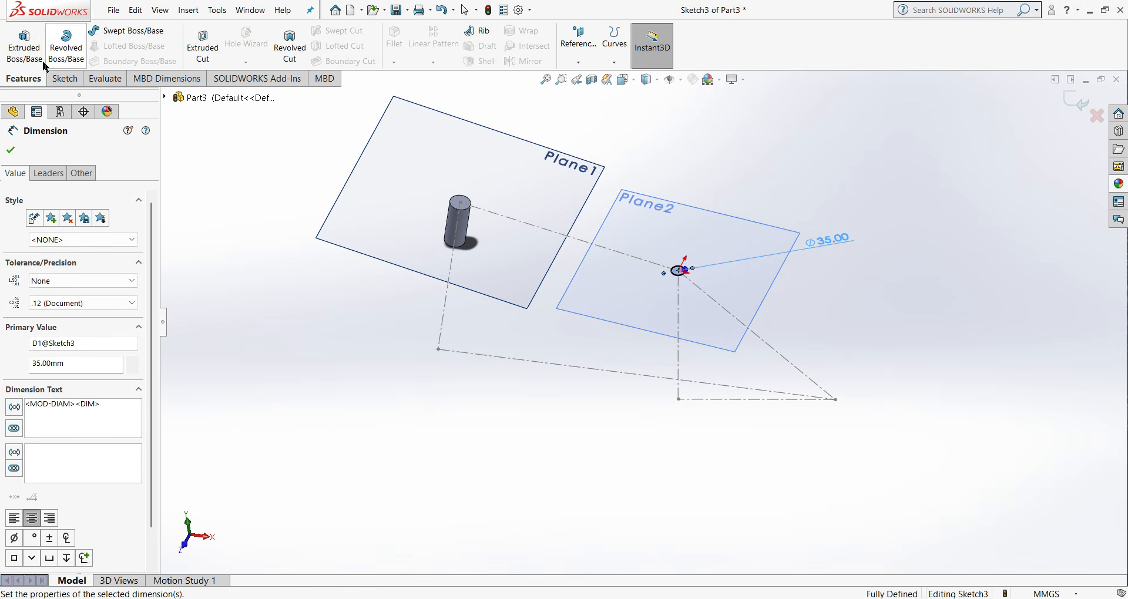
- Extrude the 35 mm circle 50 mm upward from its plane as a blind boss with merged result
click(24, 45)
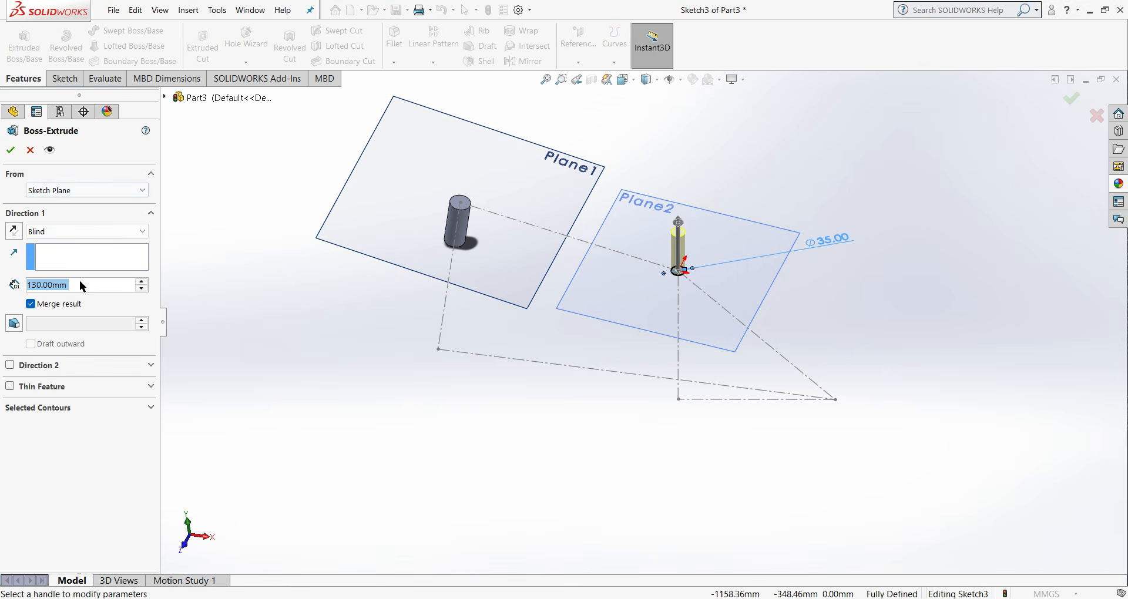
text(50)
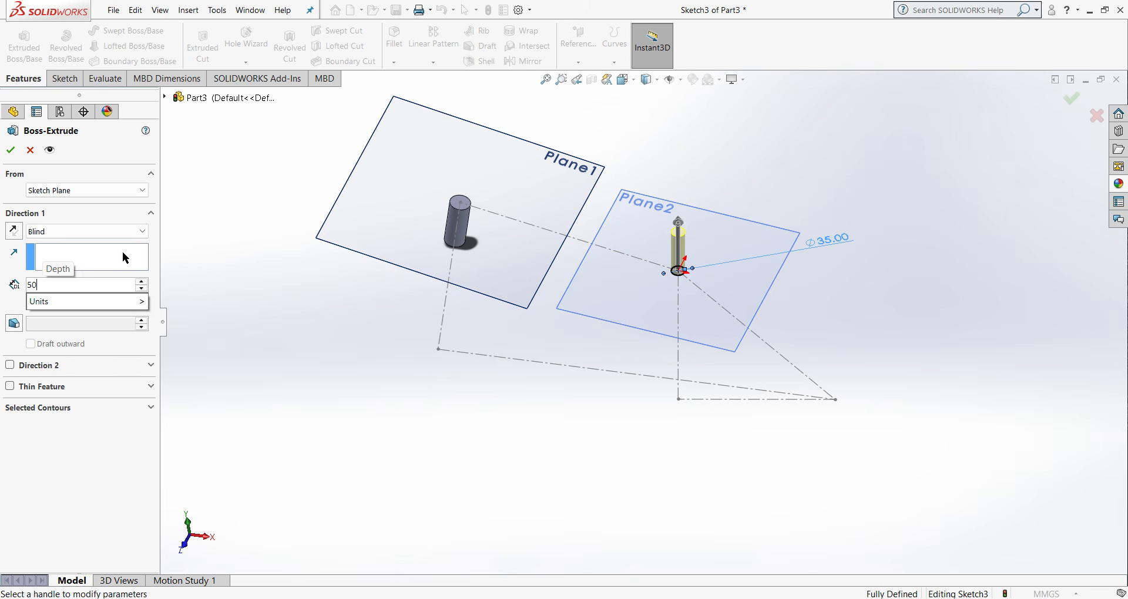
key(Return)
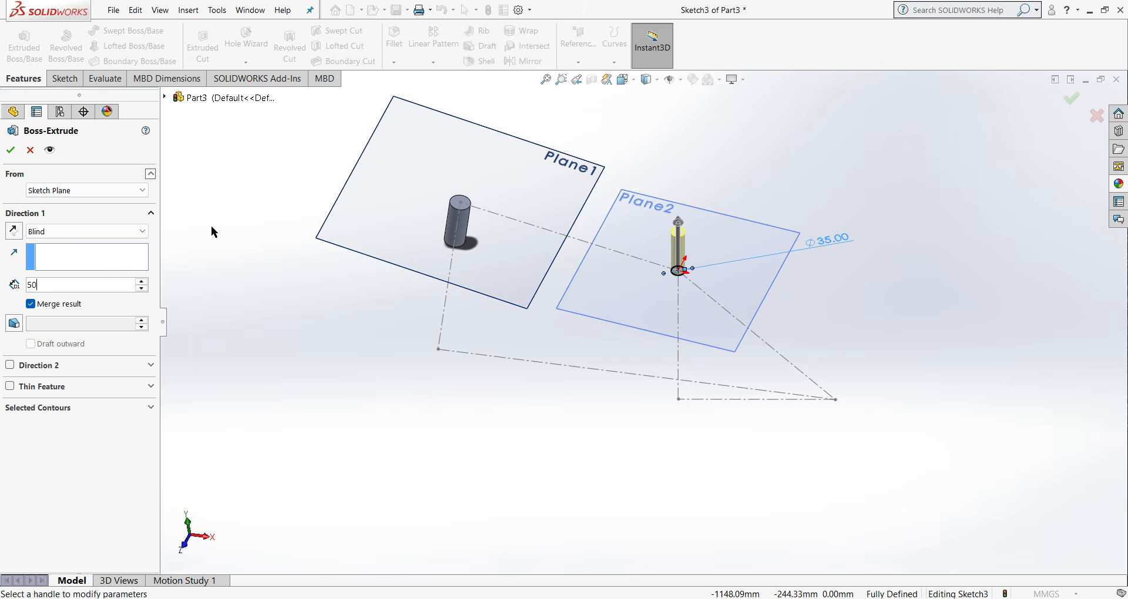
key(ctrl+1)
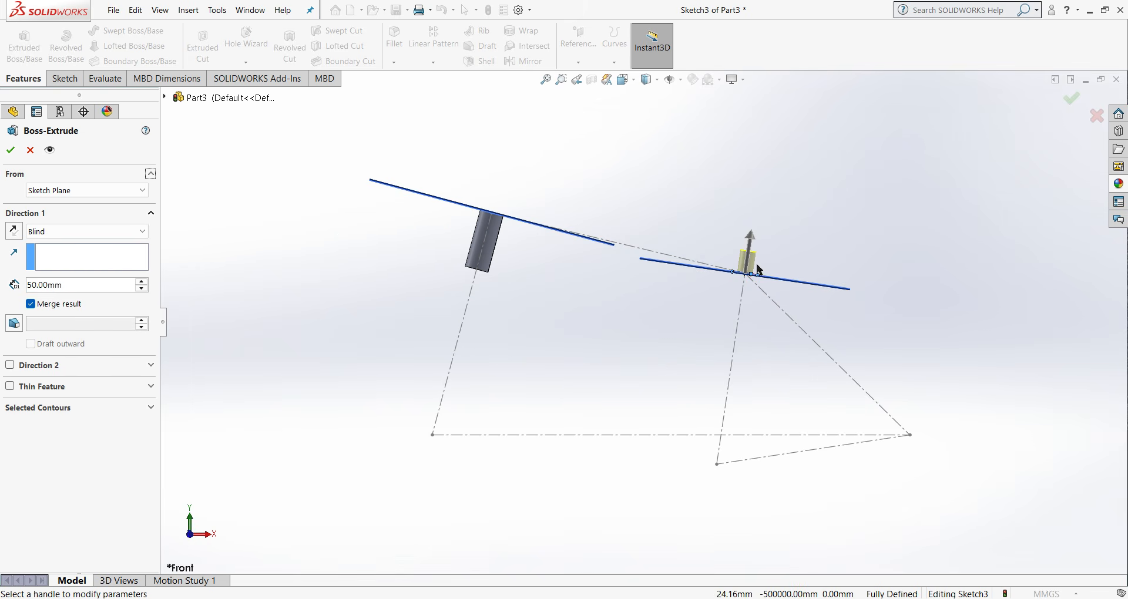
click(11, 152)
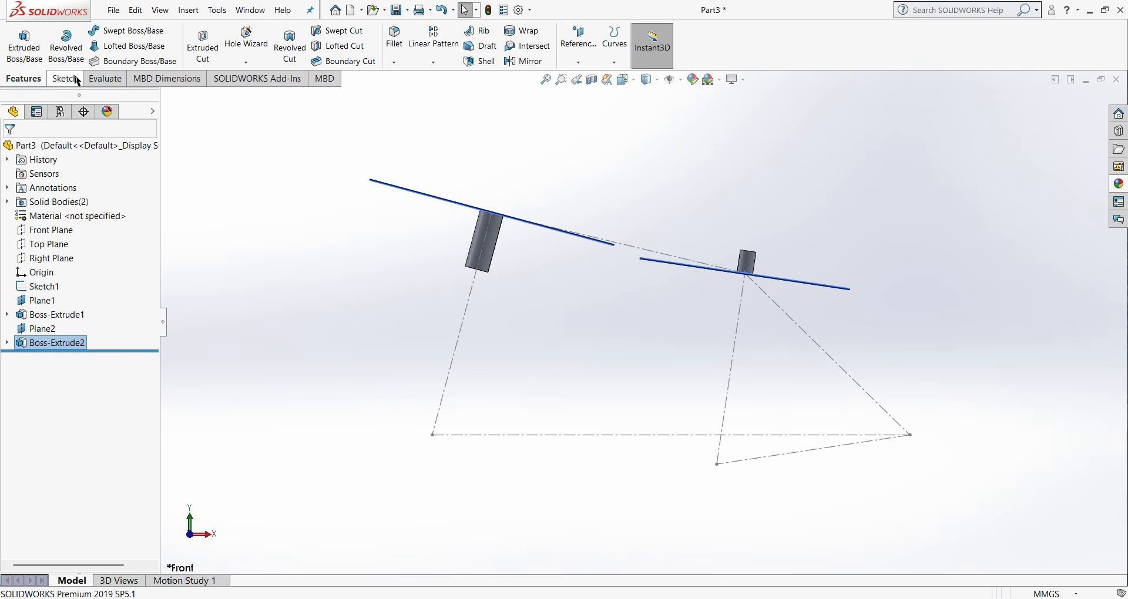
- Create a reference plane coincident with the triangle's left and lower centerlines
click(579, 61)
click(594, 82)
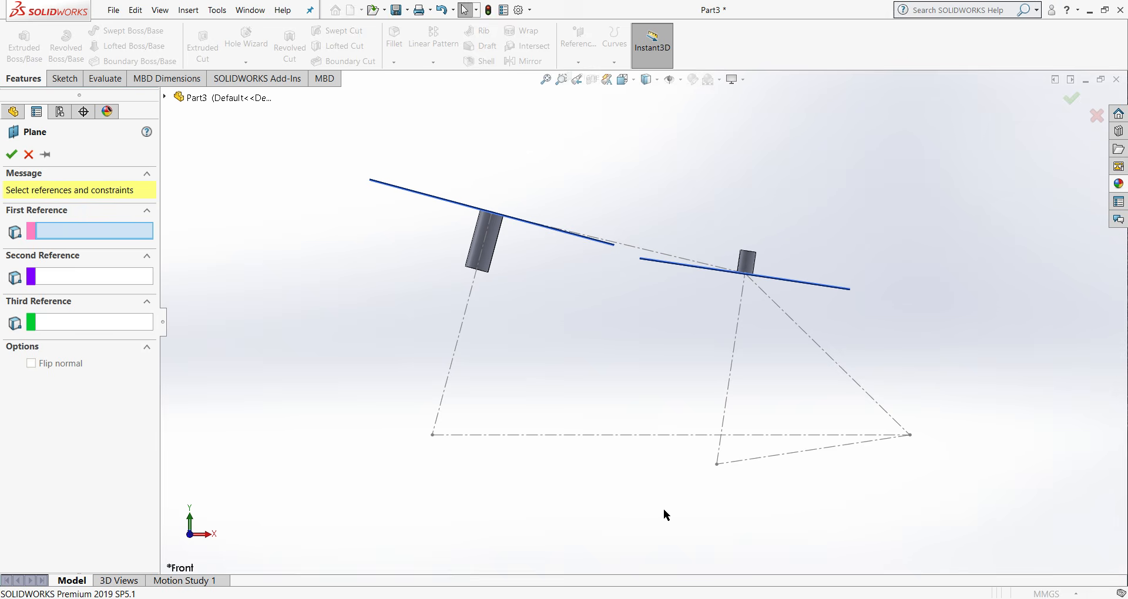
click(720, 457)
click(760, 458)
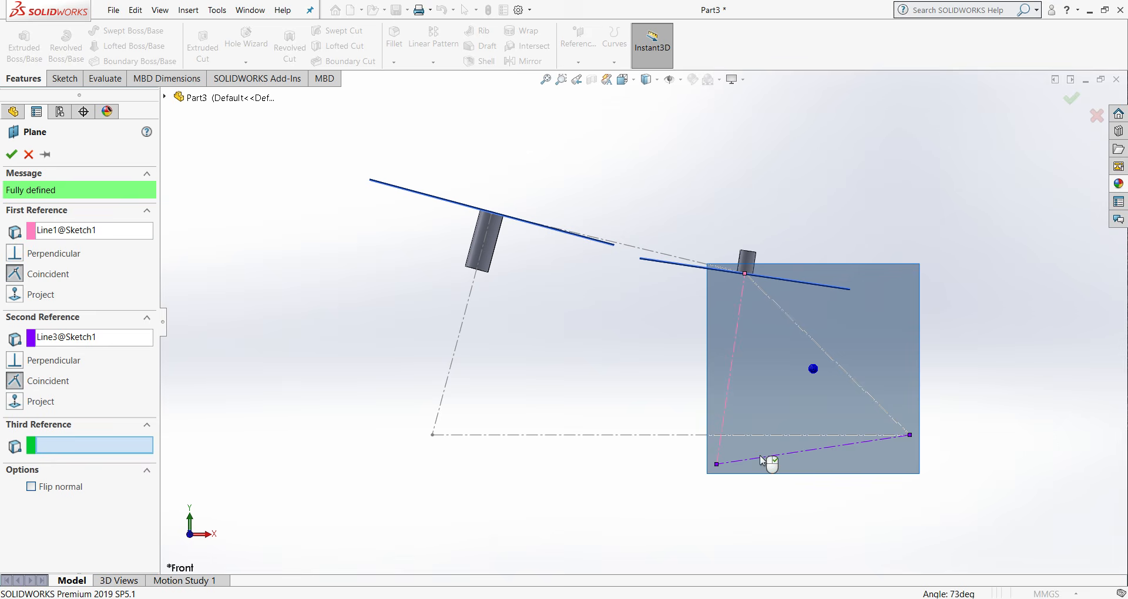
click(11, 154)
- Sketch a circle about 82 mm in diameter on the triangle's plane, centred on the origin
click(64, 78)
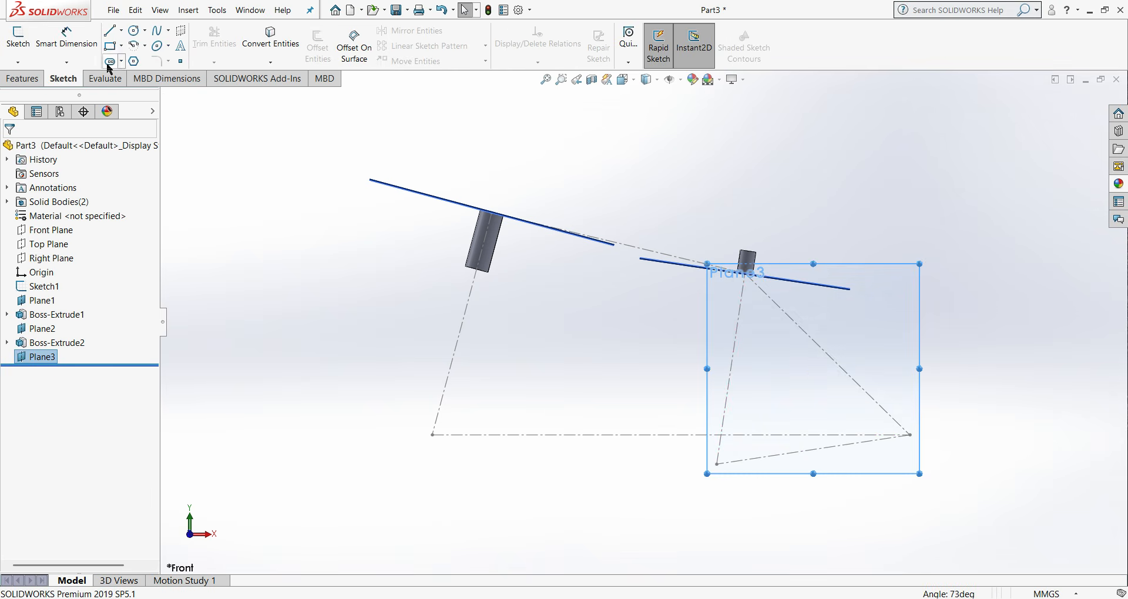
click(134, 35)
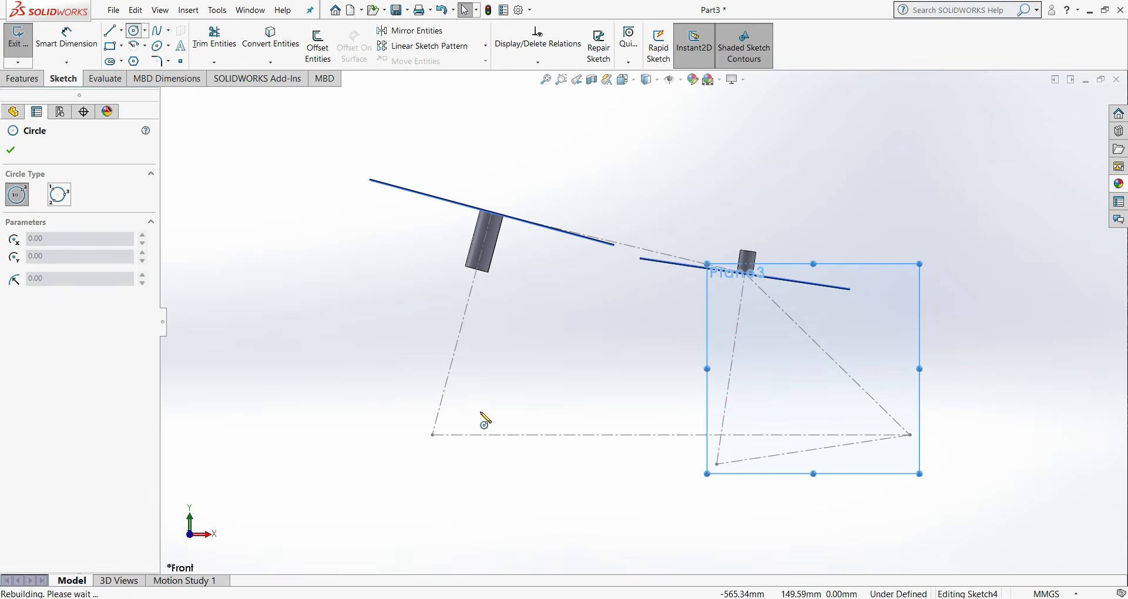
click(716, 464)
click(725, 481)
right_click(725, 481)
click(742, 494)
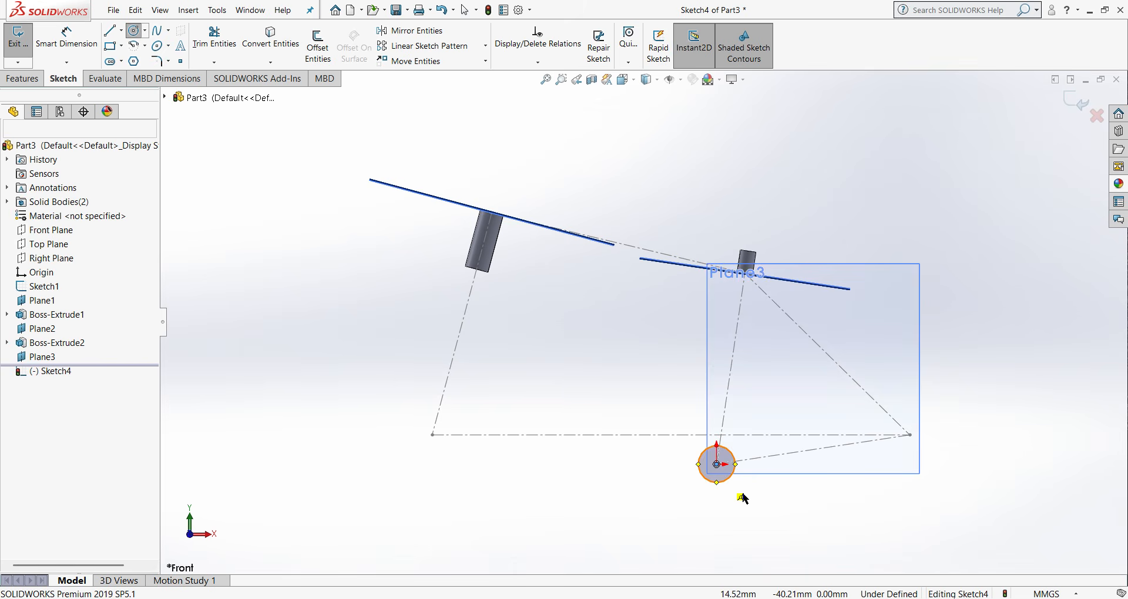
- Dimension the diameter of the circle at the origin as 51 mm
click(66, 36)
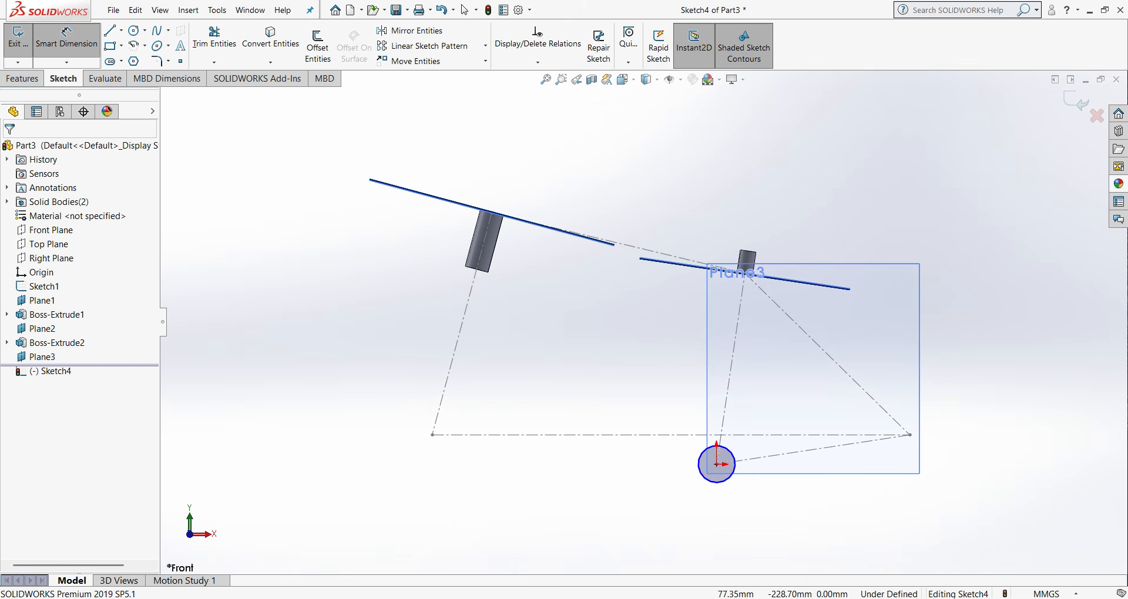
click(727, 485)
click(451, 464)
key(Return)
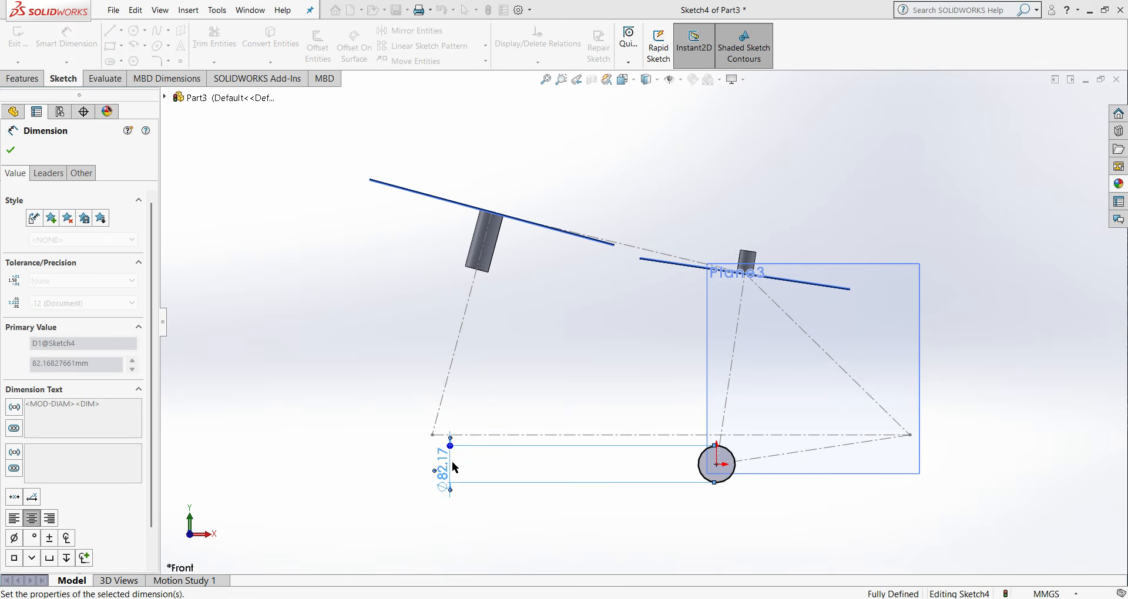
click(11, 150)
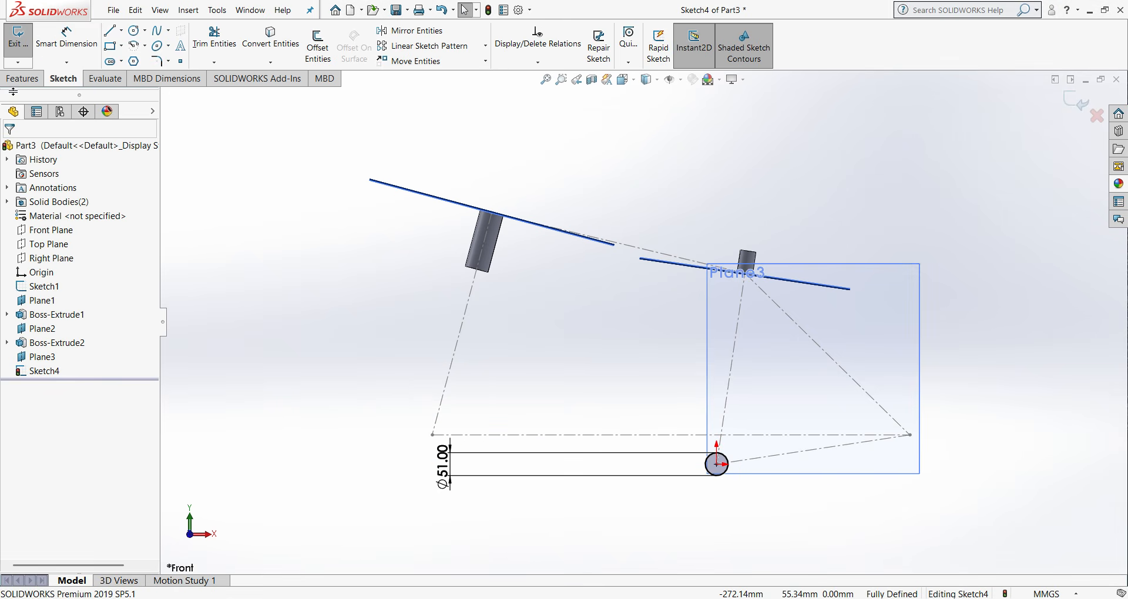
- Extrude the 51 mm bottom bracket circle 80 mm about its mid plane as a boss with merged result
click(23, 79)
click(24, 41)
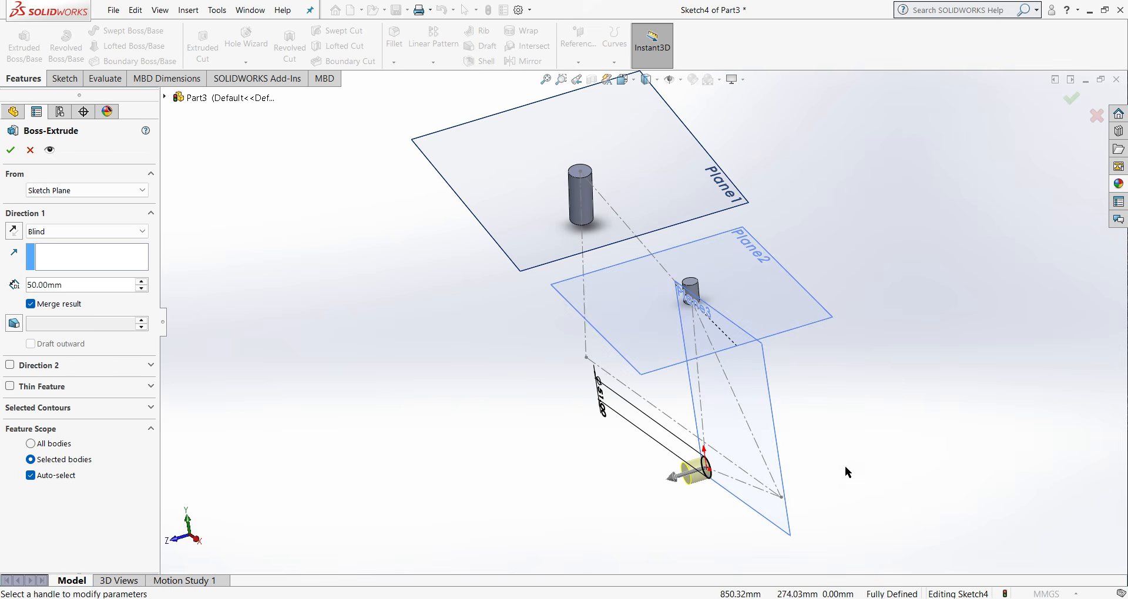
key(ctrl+1)
key(Left)
key(Left)
key(Left)
key(Left)
key(Left)
key(Left)
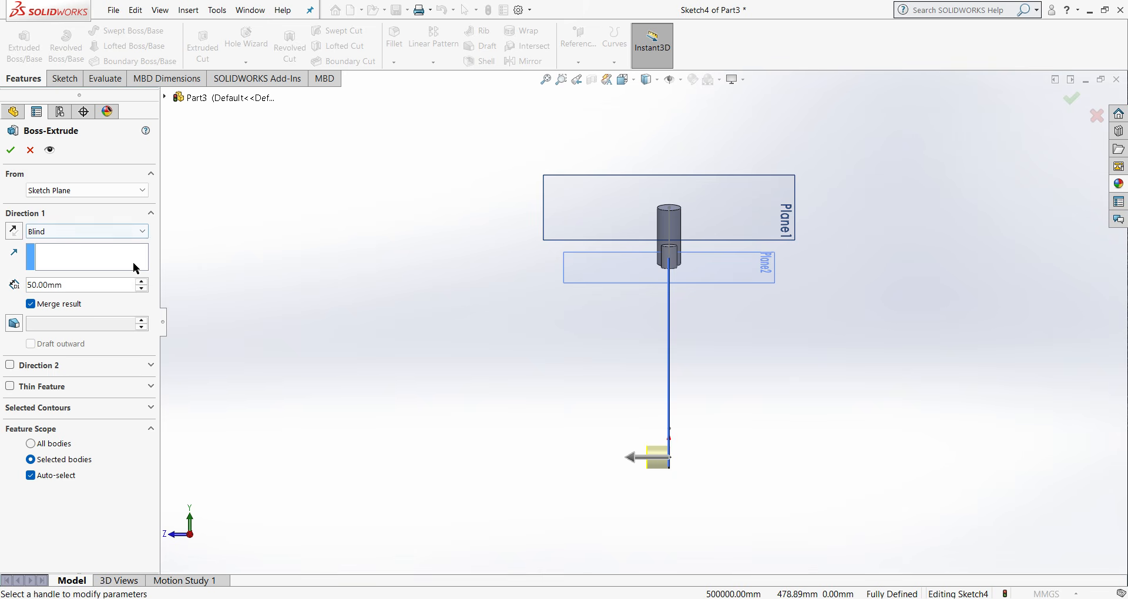
click(147, 232)
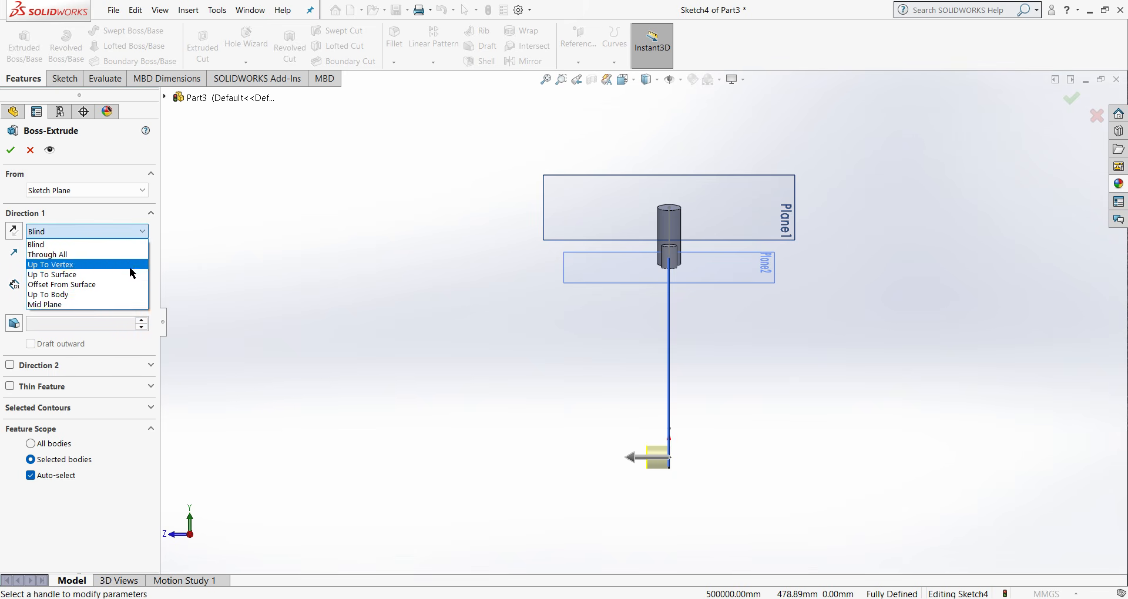
click(93, 309)
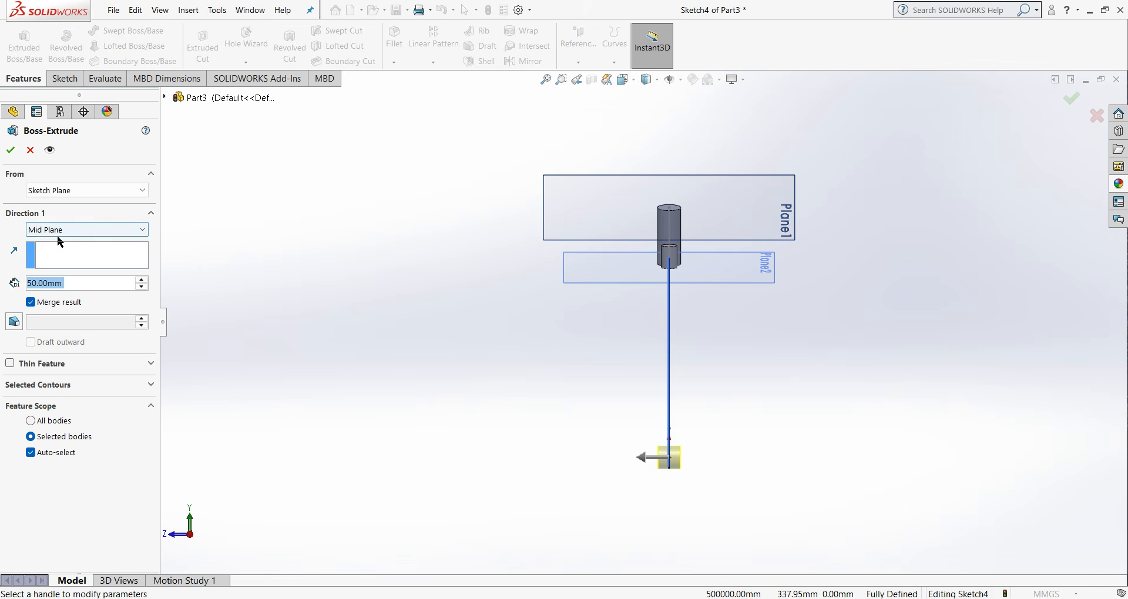
text(80)
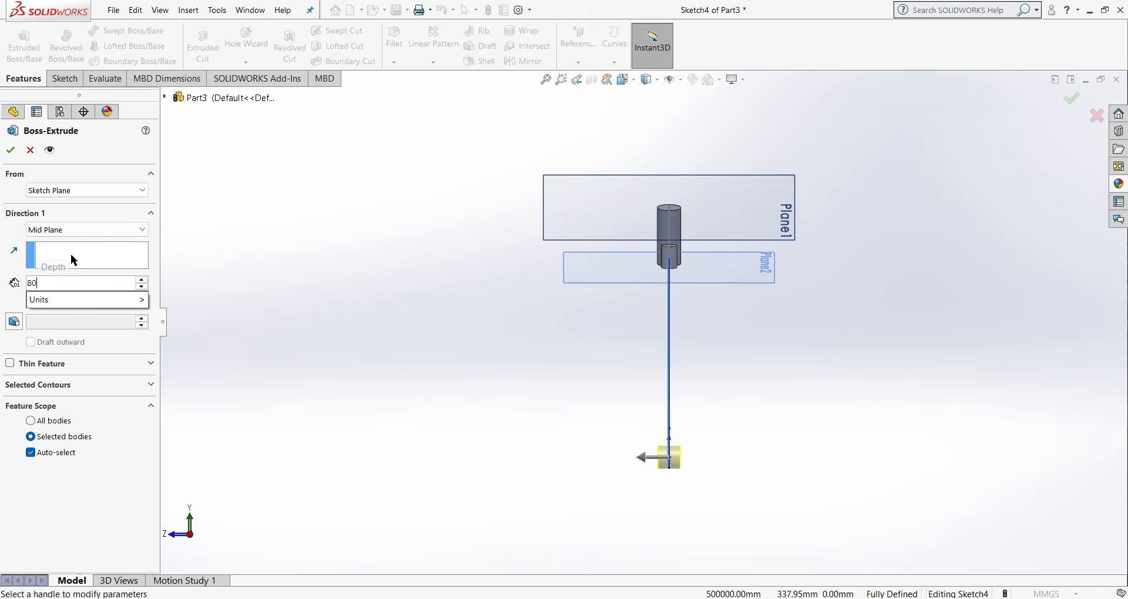
key(Return)
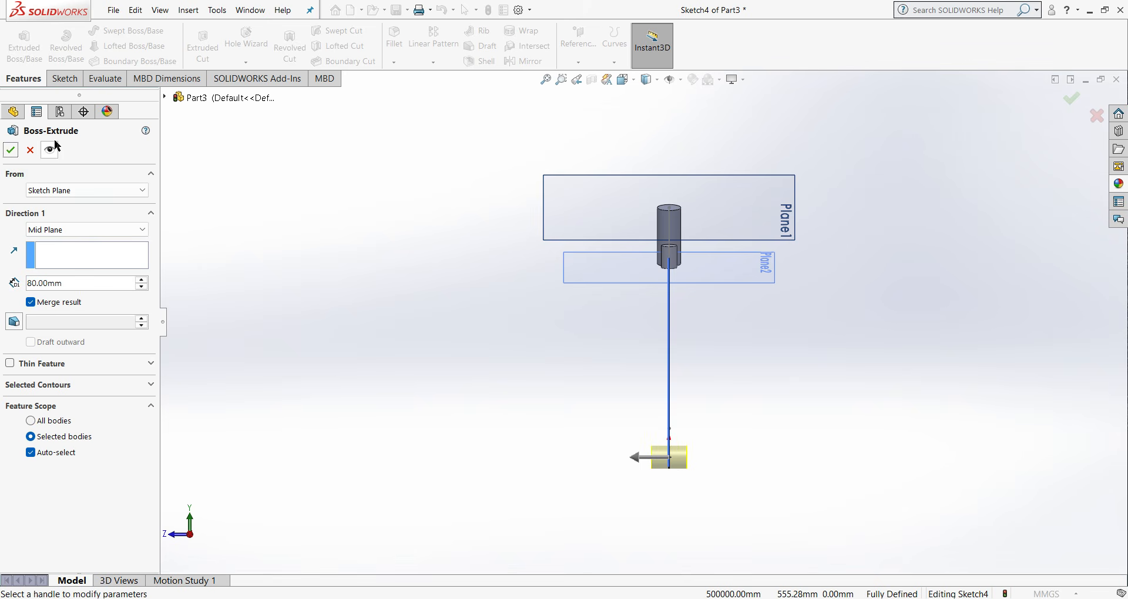
click(11, 150)
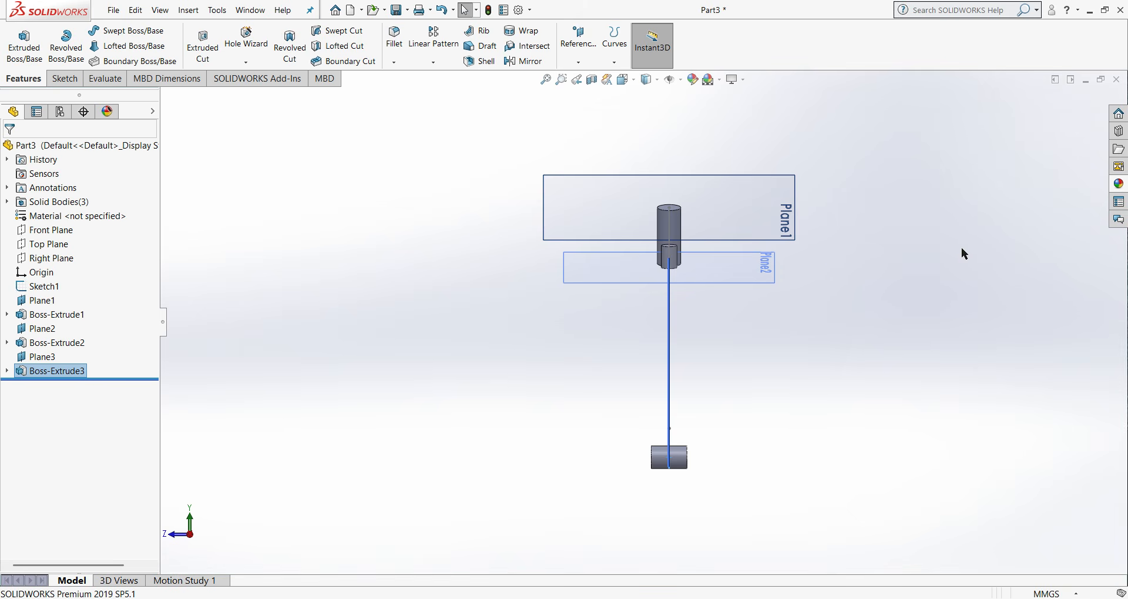
- Hide all reference planes in the front view of the frame layout
key(ctrl+1)
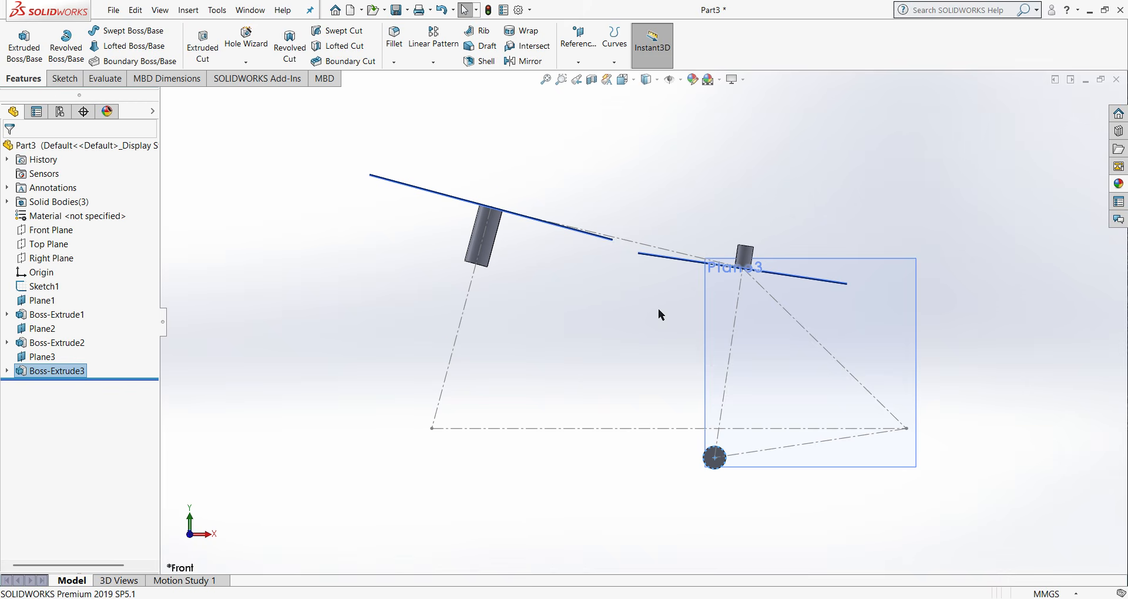
scroll(755, 317, down, 3)
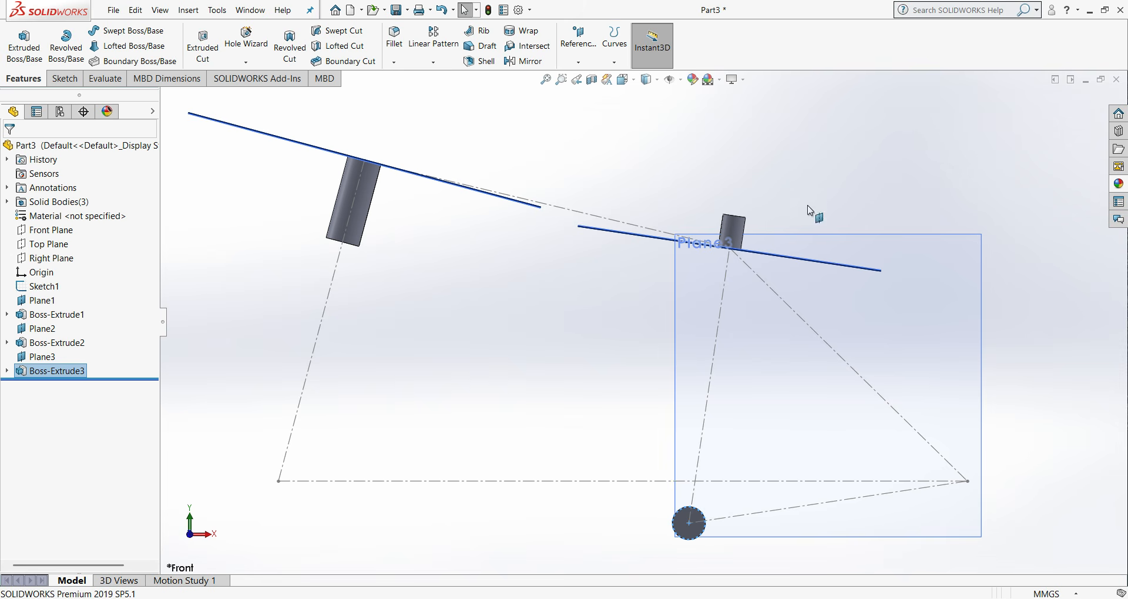
click(682, 81)
click(672, 99)
click(850, 232)
- Start a new sketch on the lower end face of the seat tube boss
scroll(848, 234, up, 1)
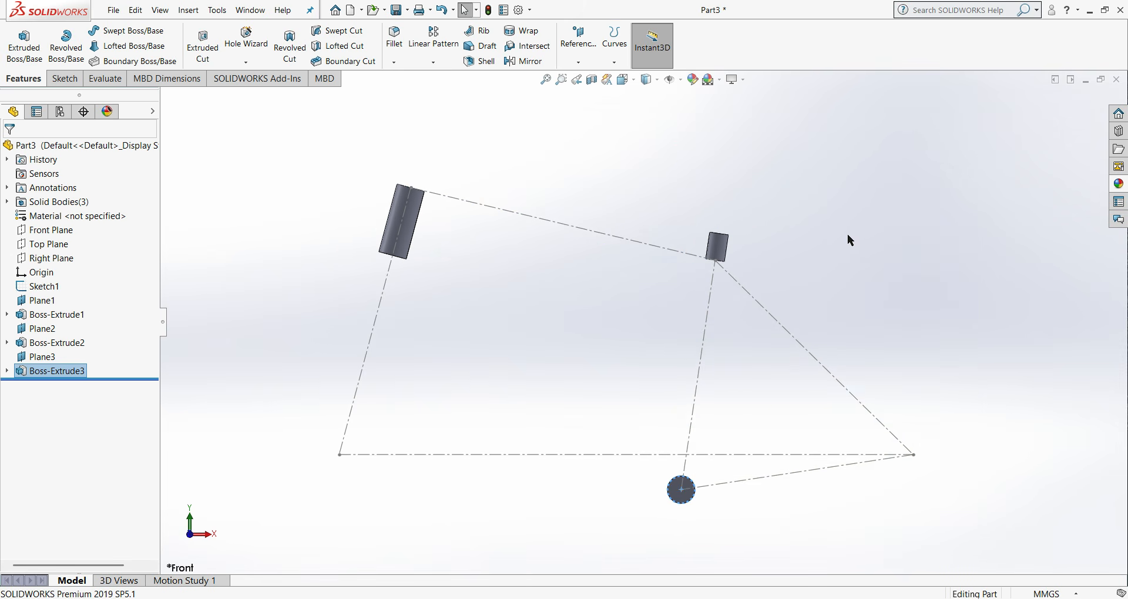
scroll(697, 240, up, 1)
middle_drag(698, 240, 705, 218)
scroll(704, 269, down, 4)
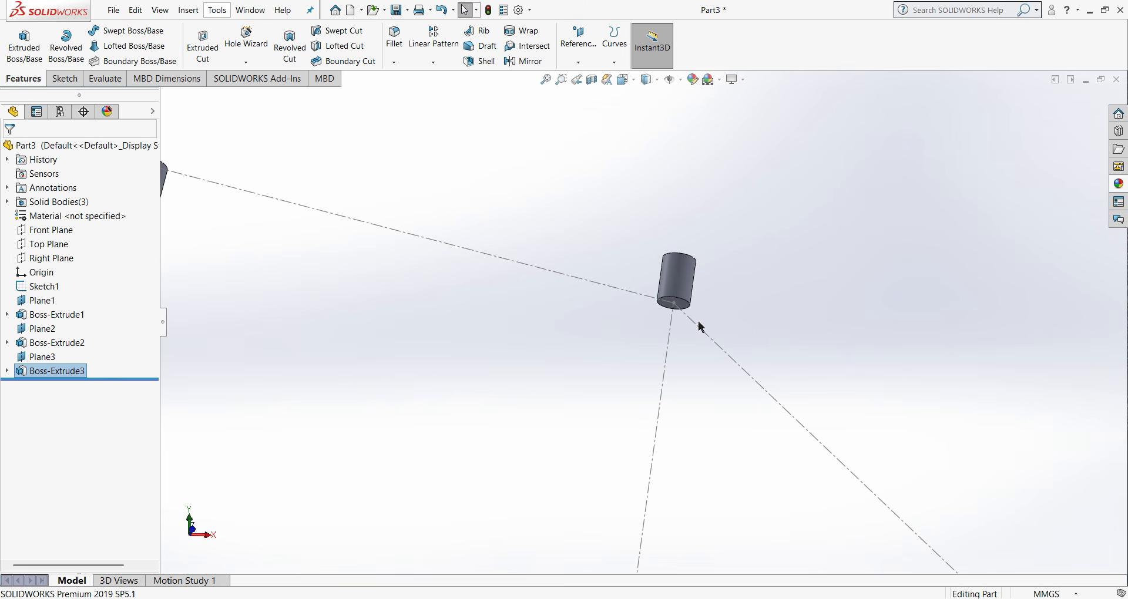
scroll(702, 327, down, 3)
right_click(640, 291)
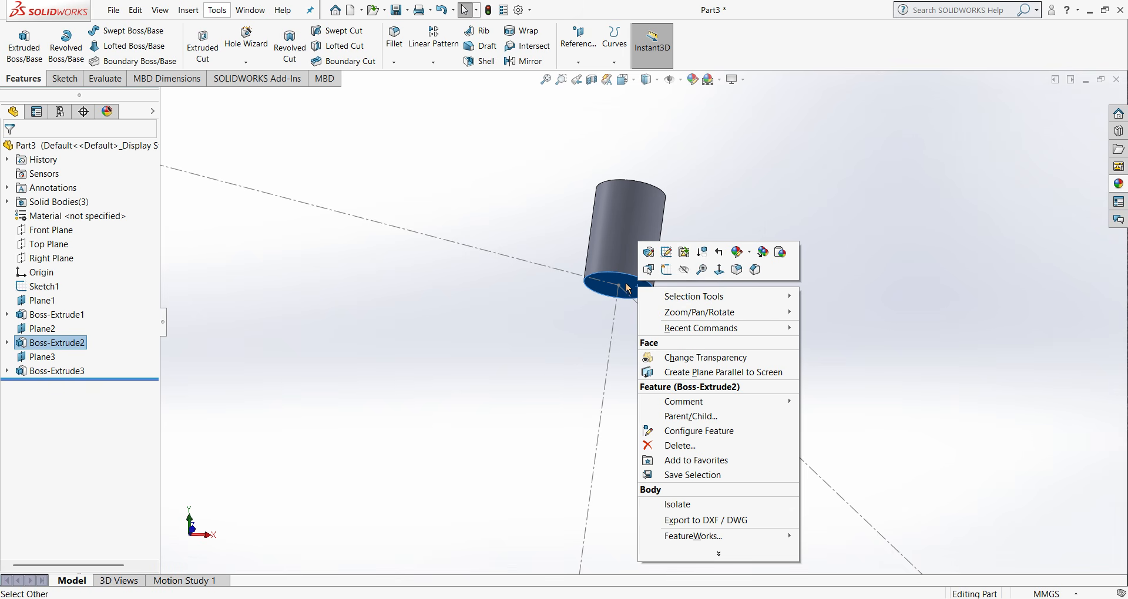
click(667, 252)
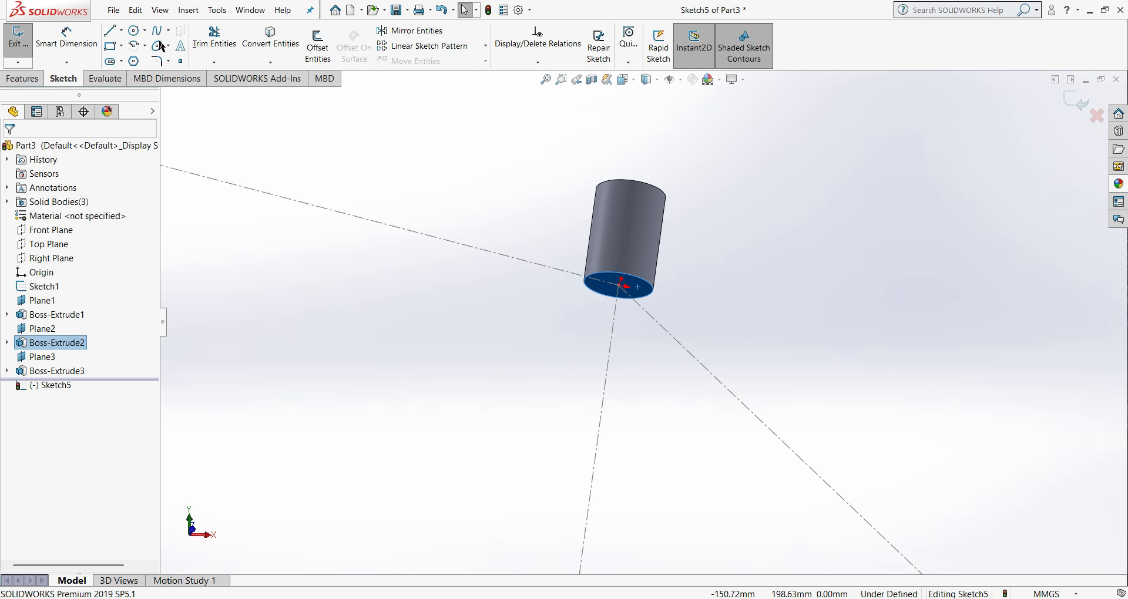
click(121, 61)
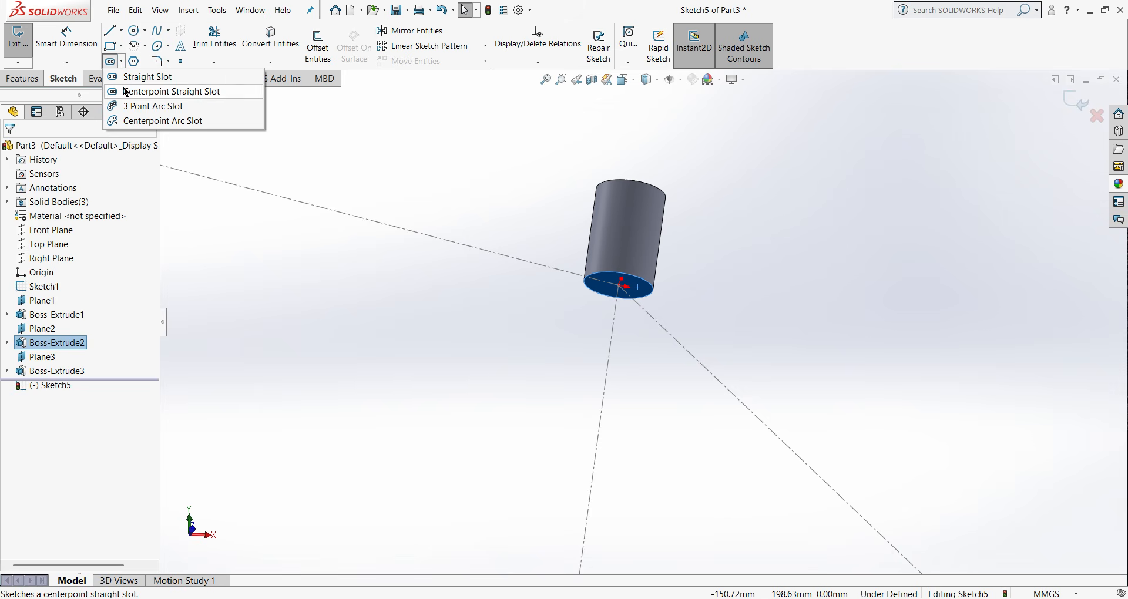
click(127, 92)
scroll(618, 286, down, 2)
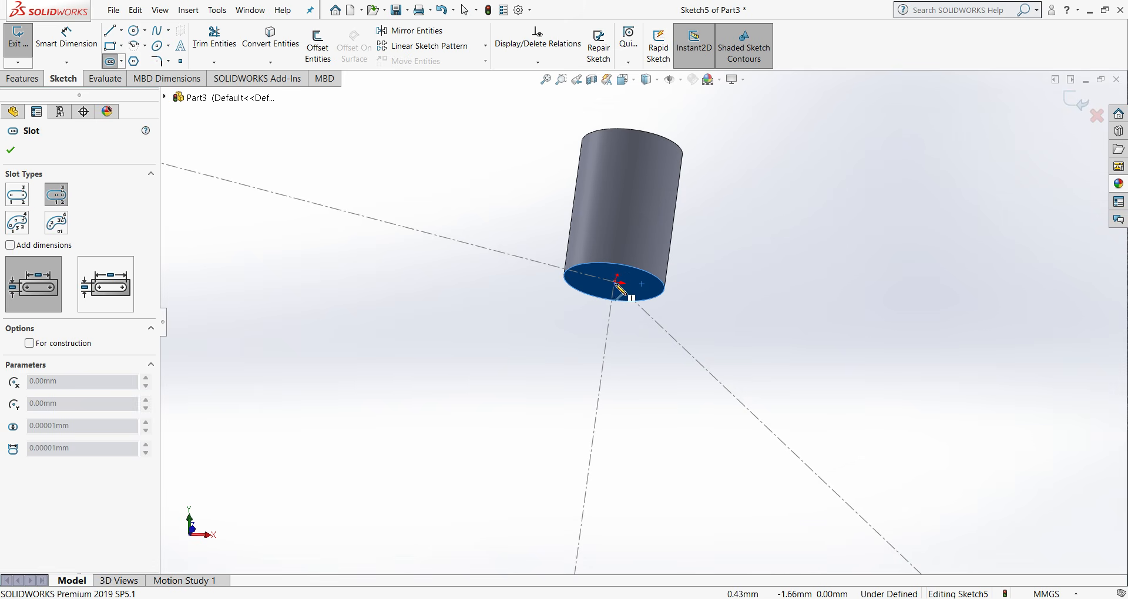
scroll(619, 286, down, 2)
click(618, 290)
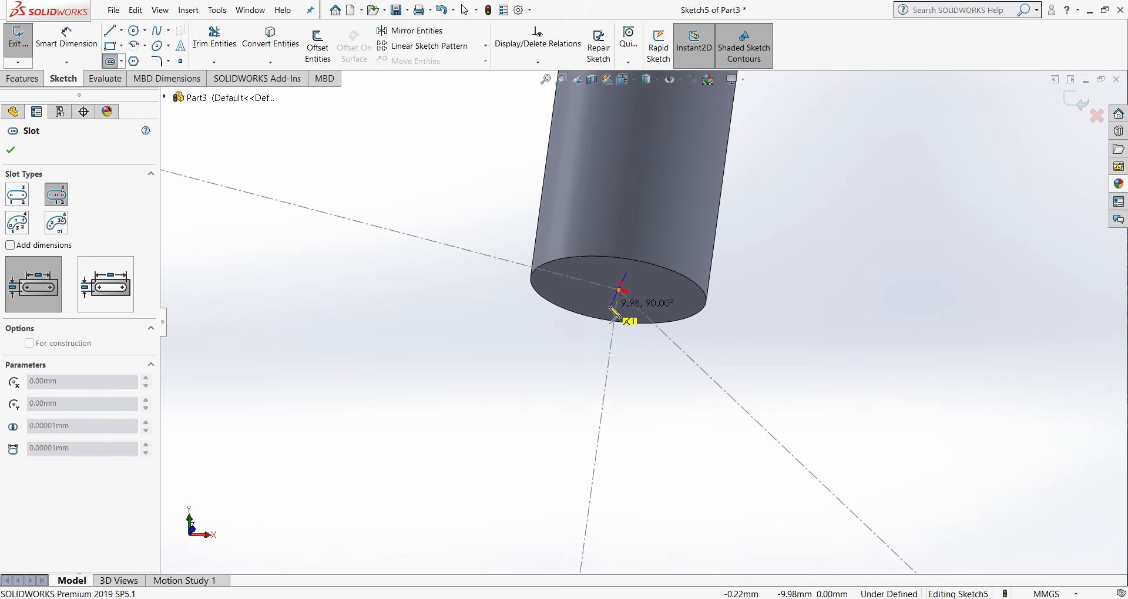
click(610, 308)
right_click(610, 311)
click(634, 322)
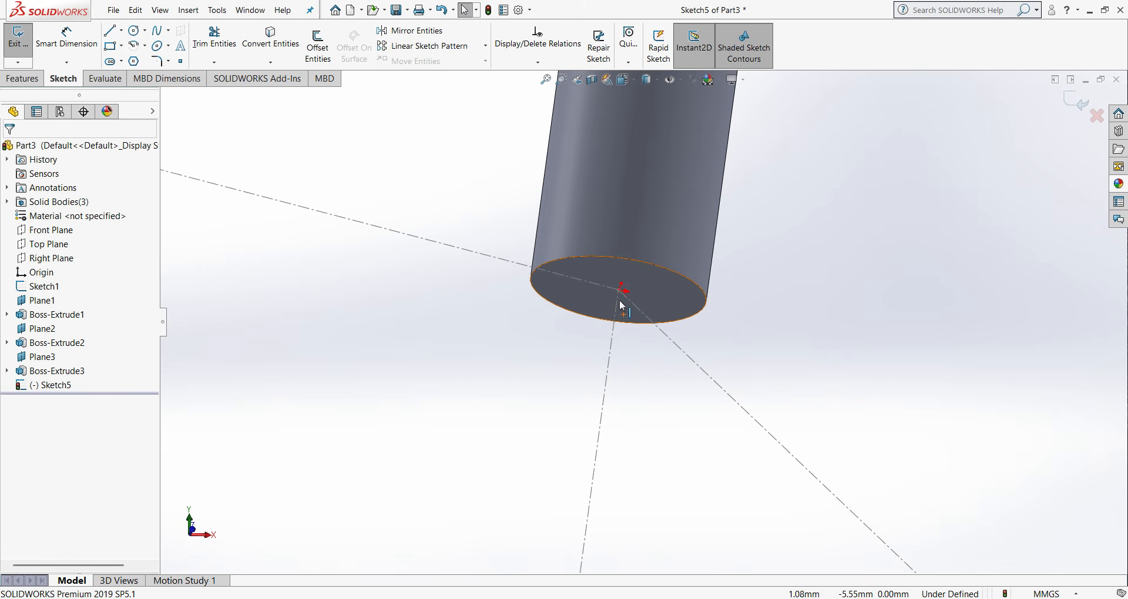
click(123, 62)
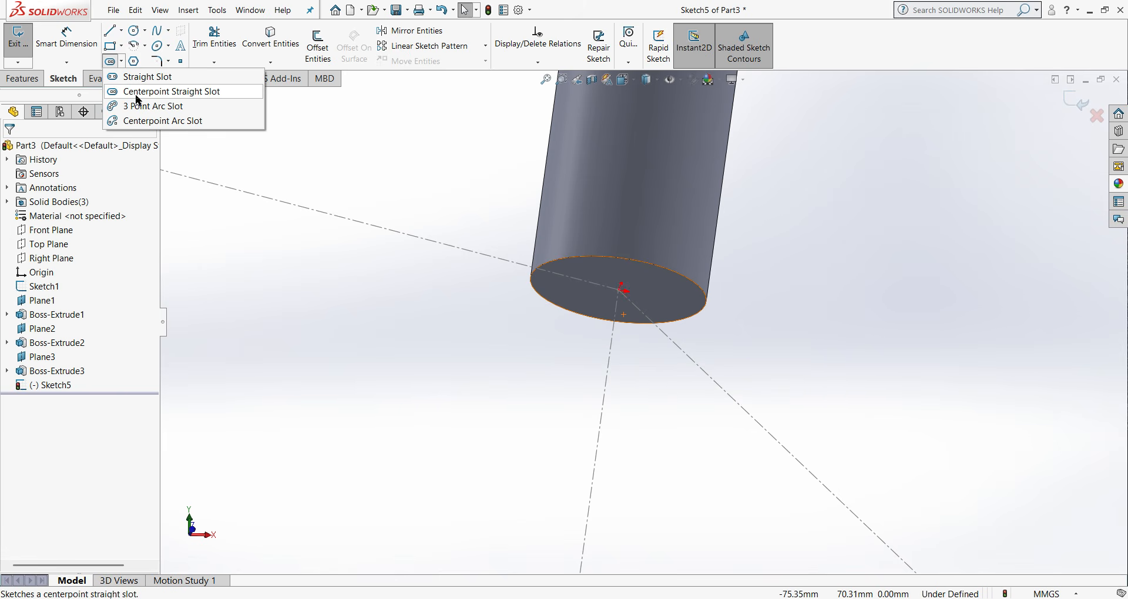
click(136, 94)
key(Escape)
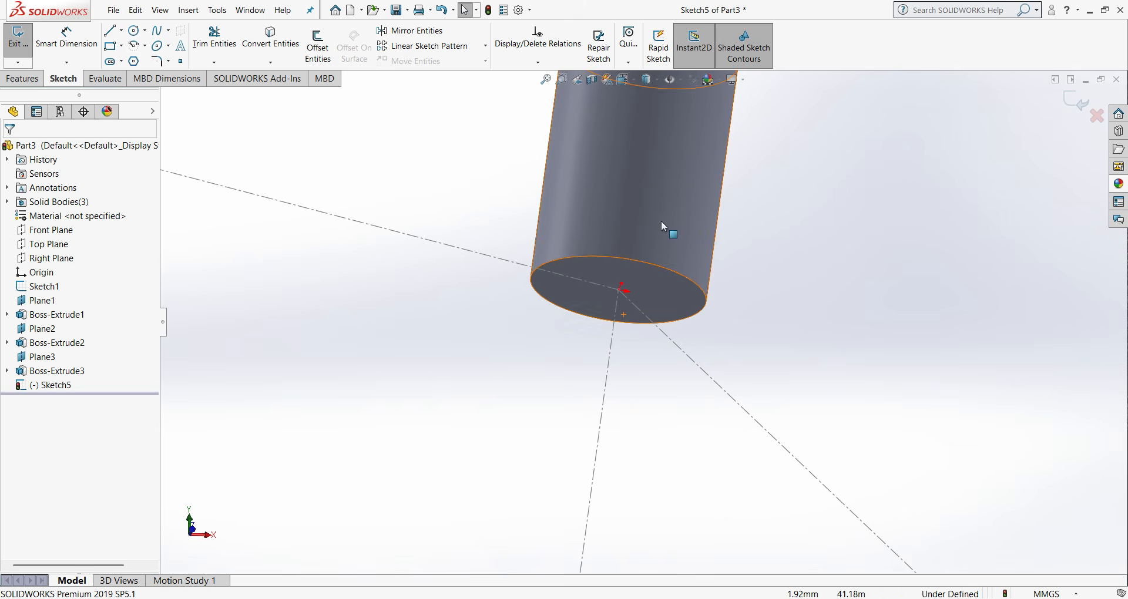
- Sketch a vertical centerpoint straight slot on the face, centred on the sketch origin, about 8.3 mm wide and 8.4 mm between arc centres
right_click(52, 389)
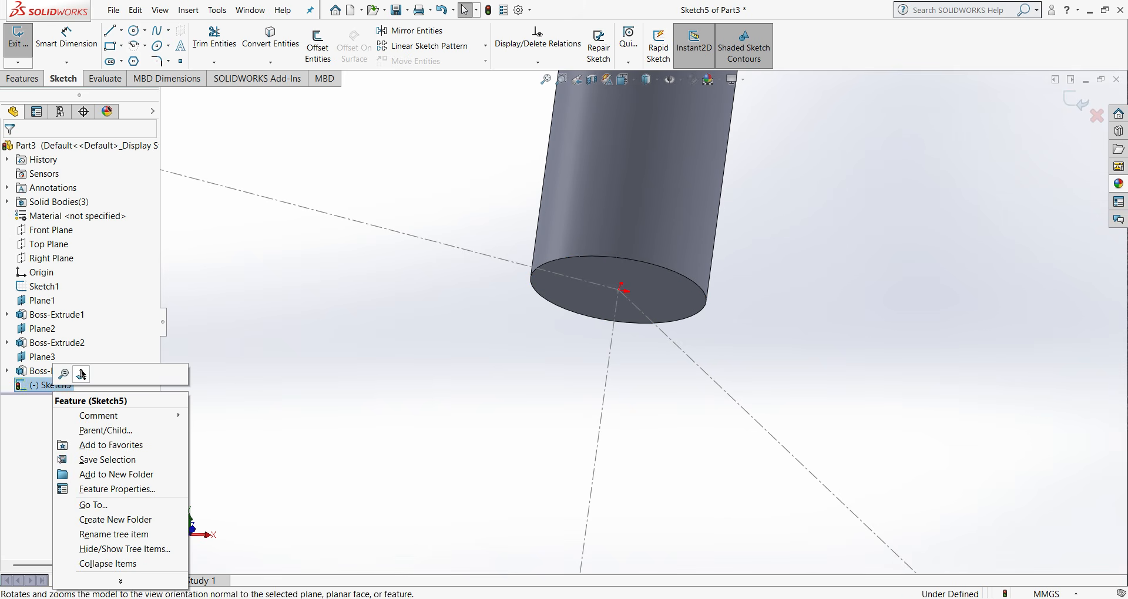
click(81, 373)
scroll(708, 331, down, 7)
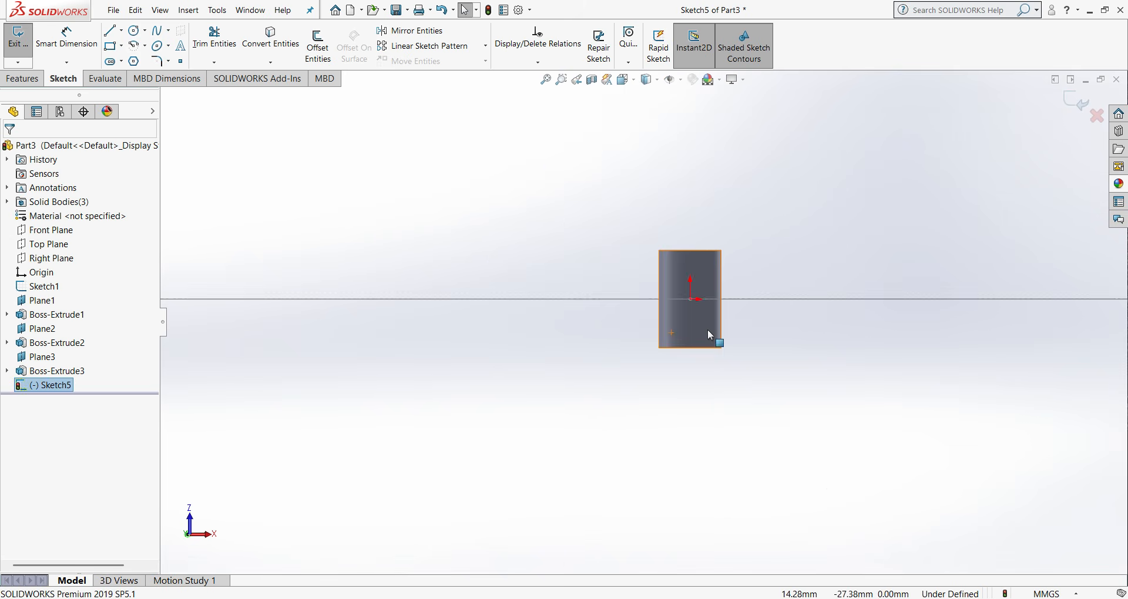
mouse_move(697, 292)
middle_down()
mouse_move(666, 315)
mouse_move(764, 288)
middle_up()
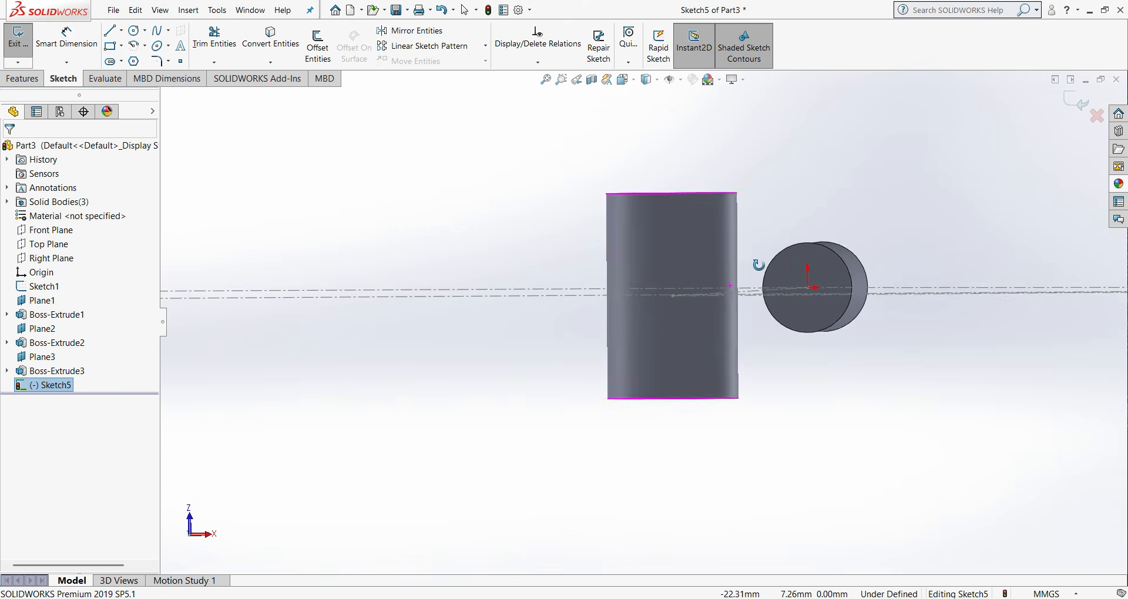
scroll(790, 287, down, 5)
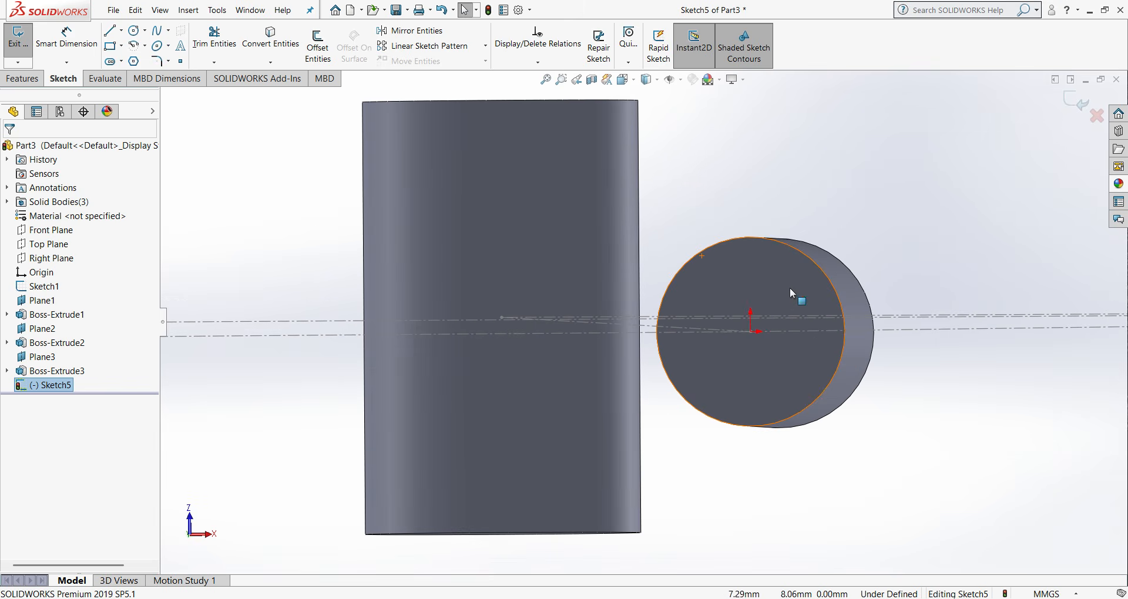
click(110, 61)
scroll(712, 347, down, 3)
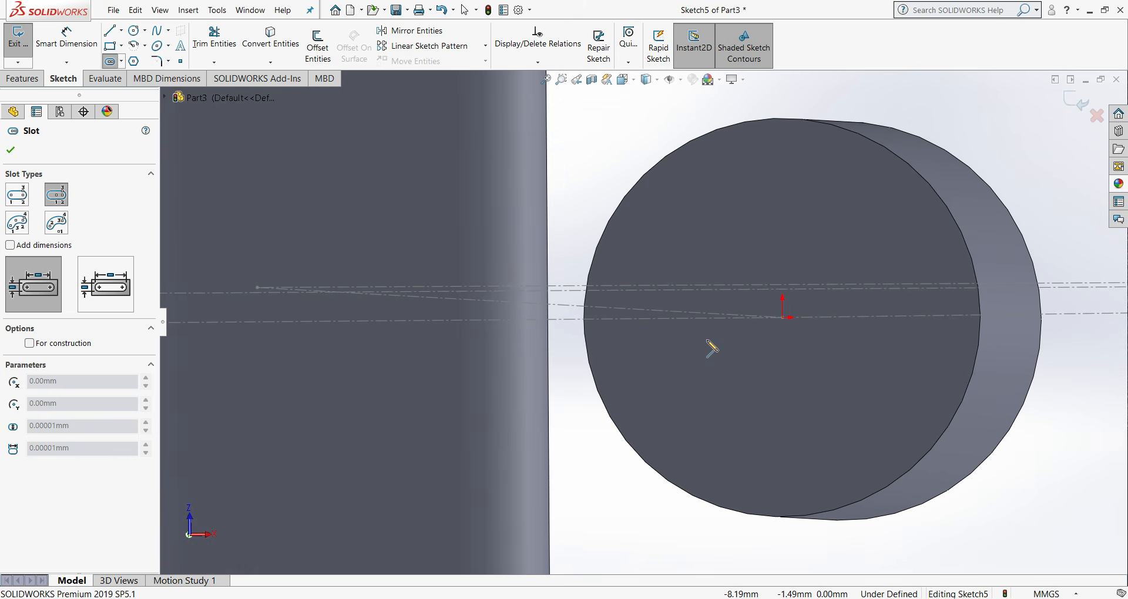
click(782, 318)
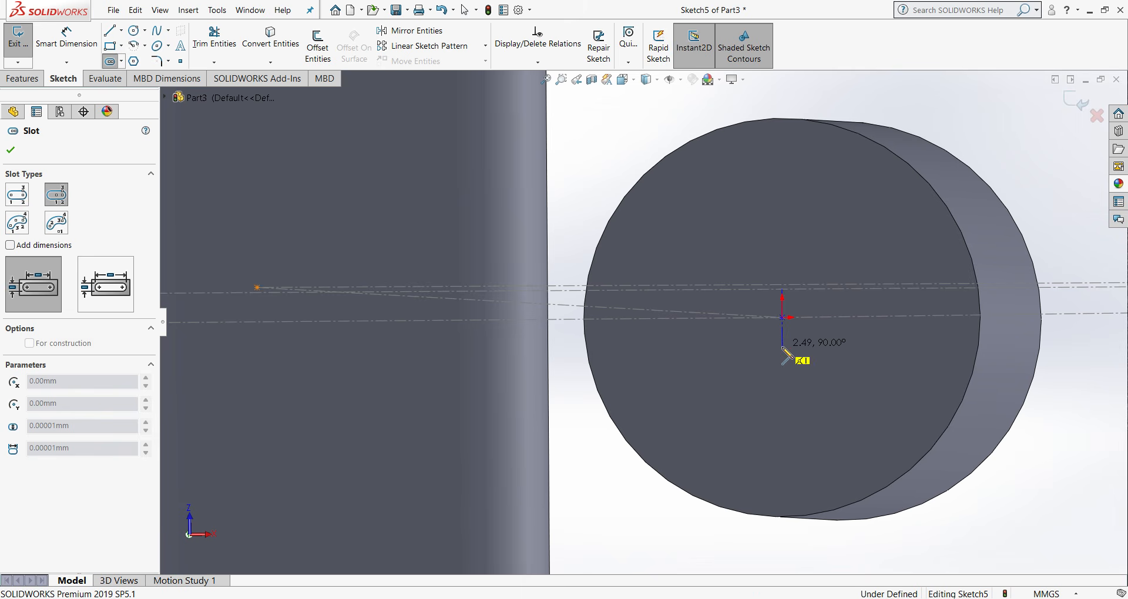
click(783, 365)
click(830, 389)
right_click(832, 388)
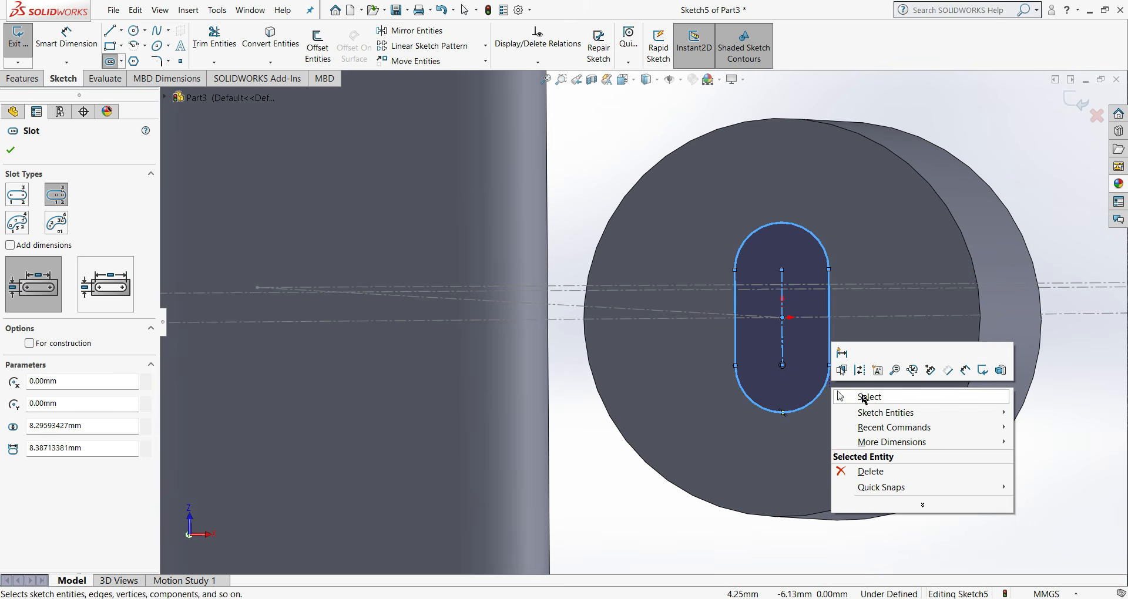
click(865, 396)
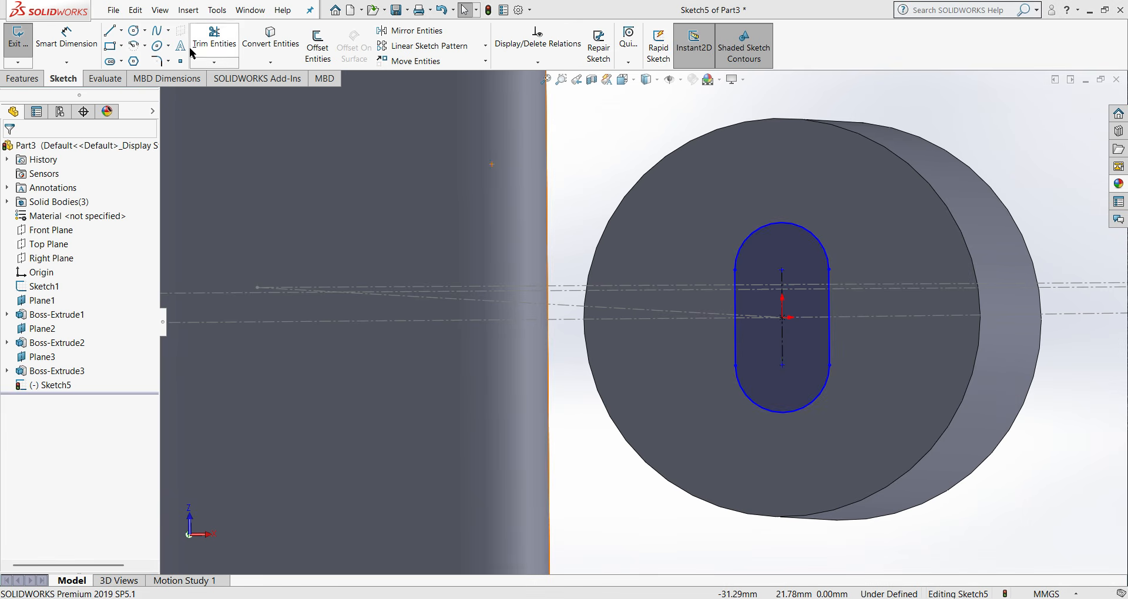
- Dimension the radius of the slot's lower end arc as 20 mm and revise it to 18 mm
click(50, 33)
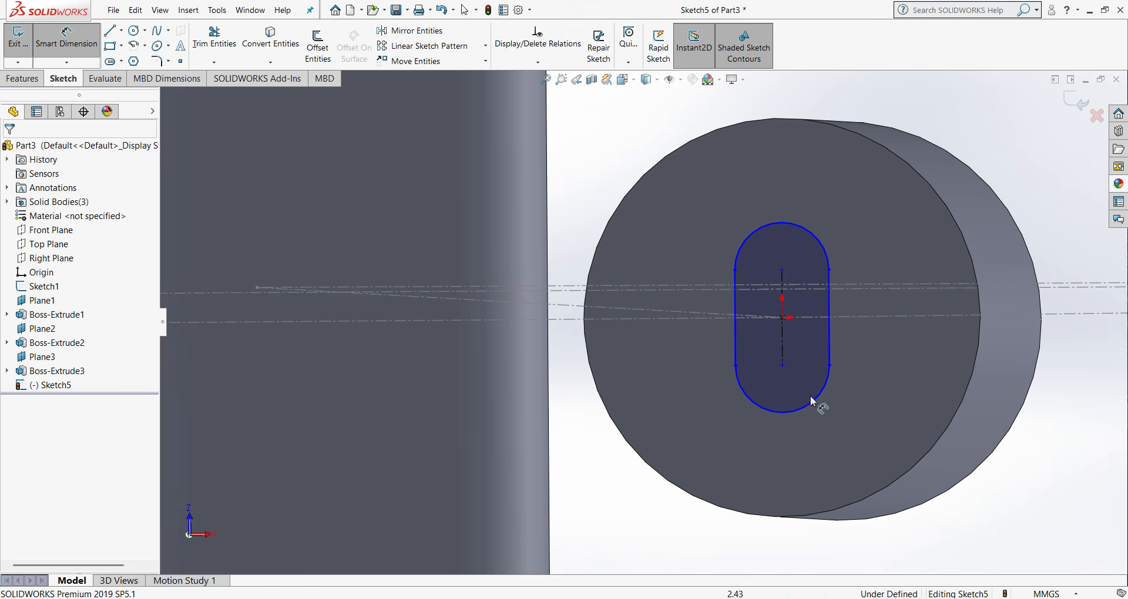
click(820, 400)
click(1031, 518)
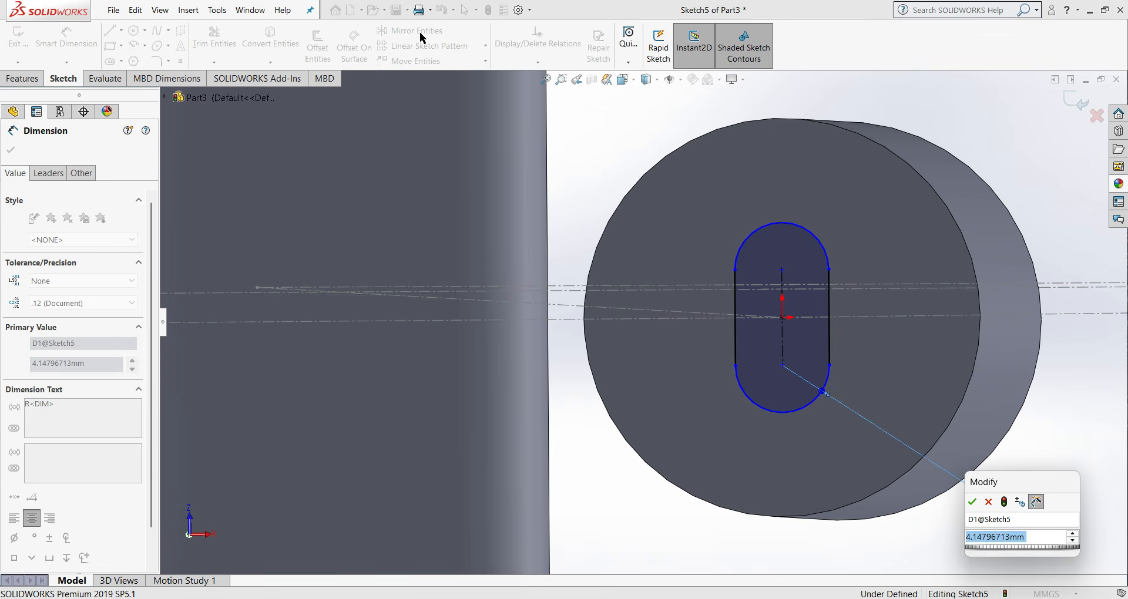
key(Return)
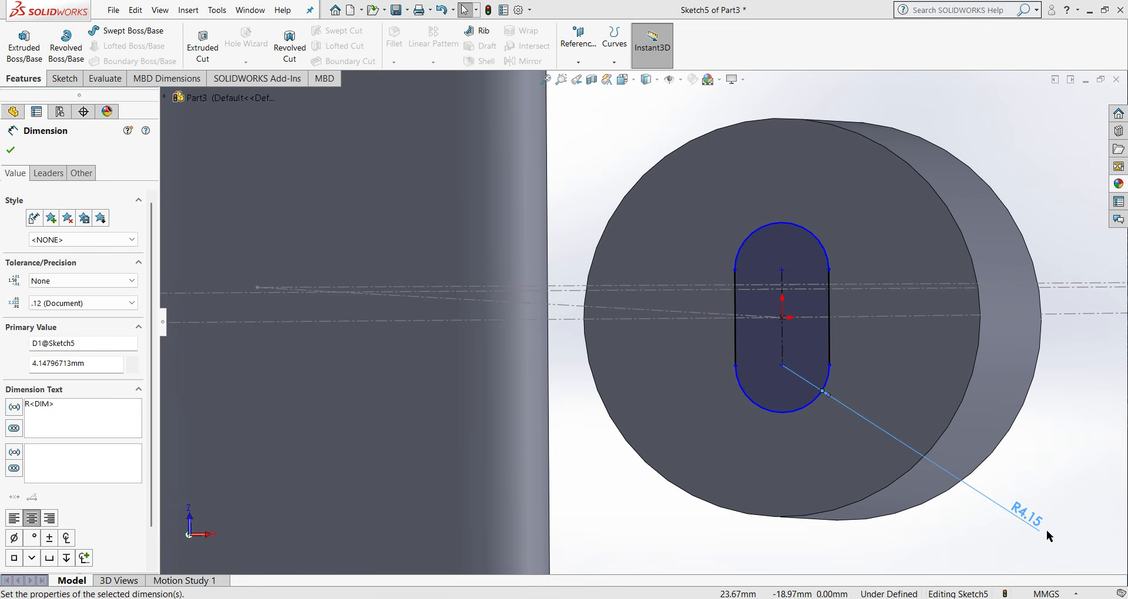
double_click(1034, 510)
text(20)
key(Return)
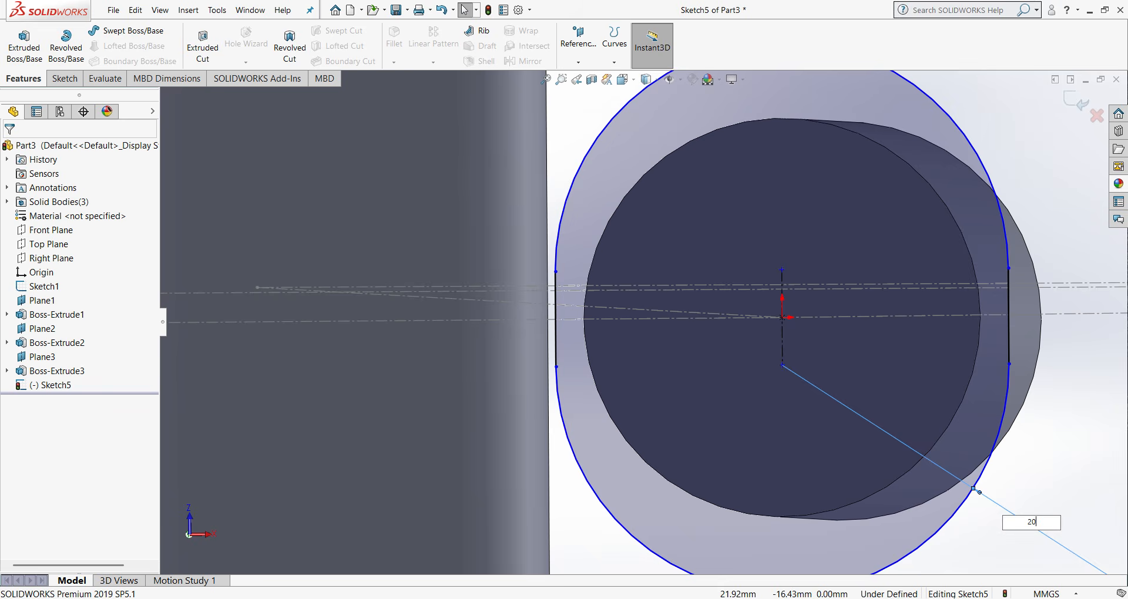
key(z)
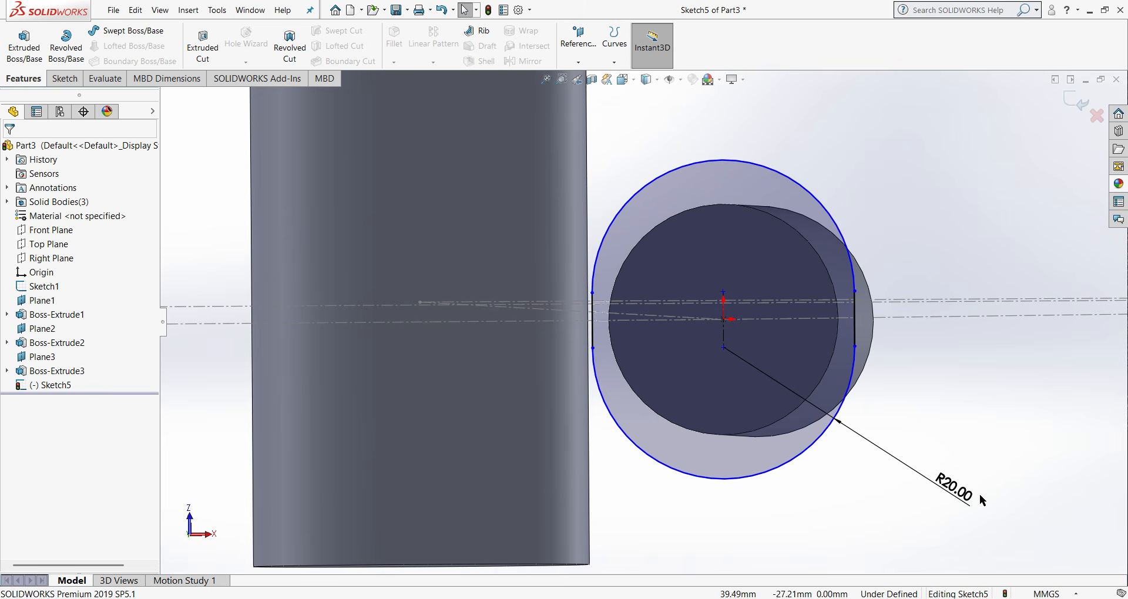
double_click(957, 491)
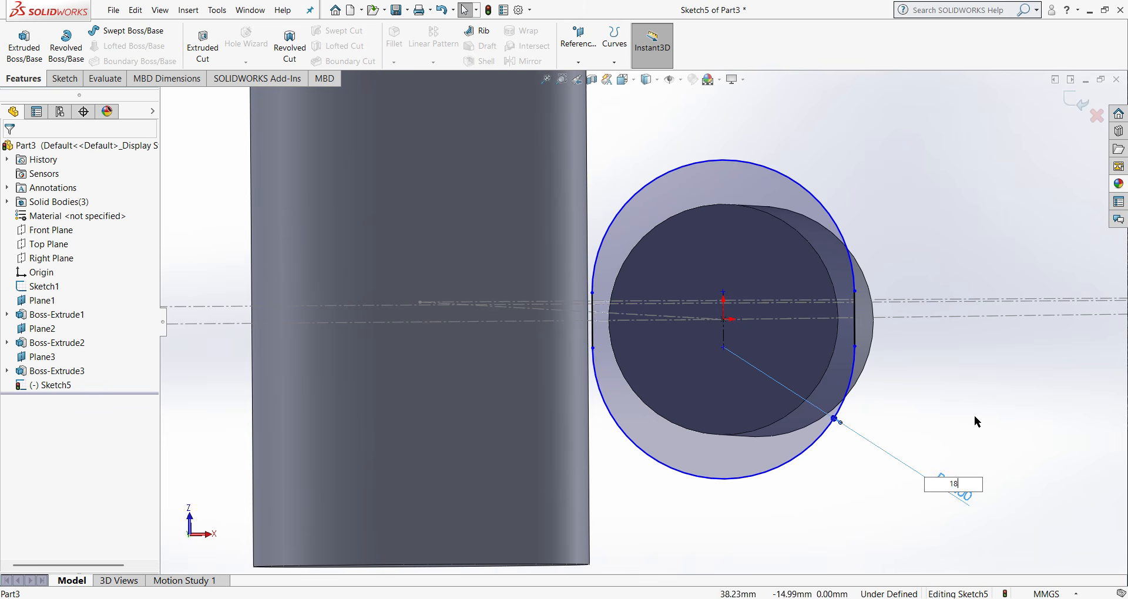
key(Return)
- Dimension the straight side of the slot at the seat tube boss as 10 mm
click(65, 78)
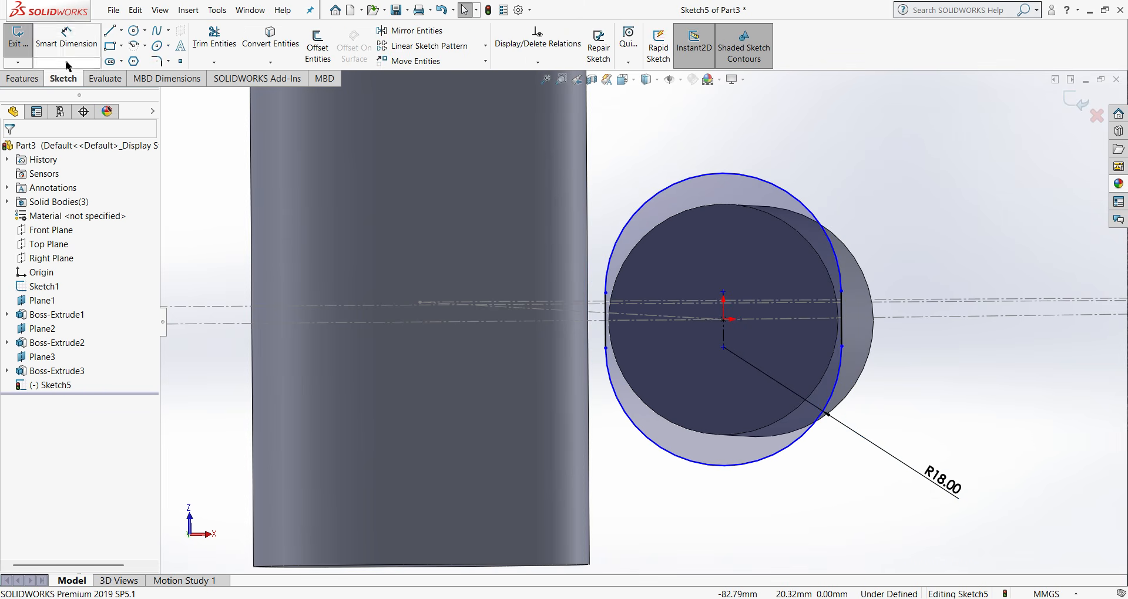
click(65, 37)
click(844, 336)
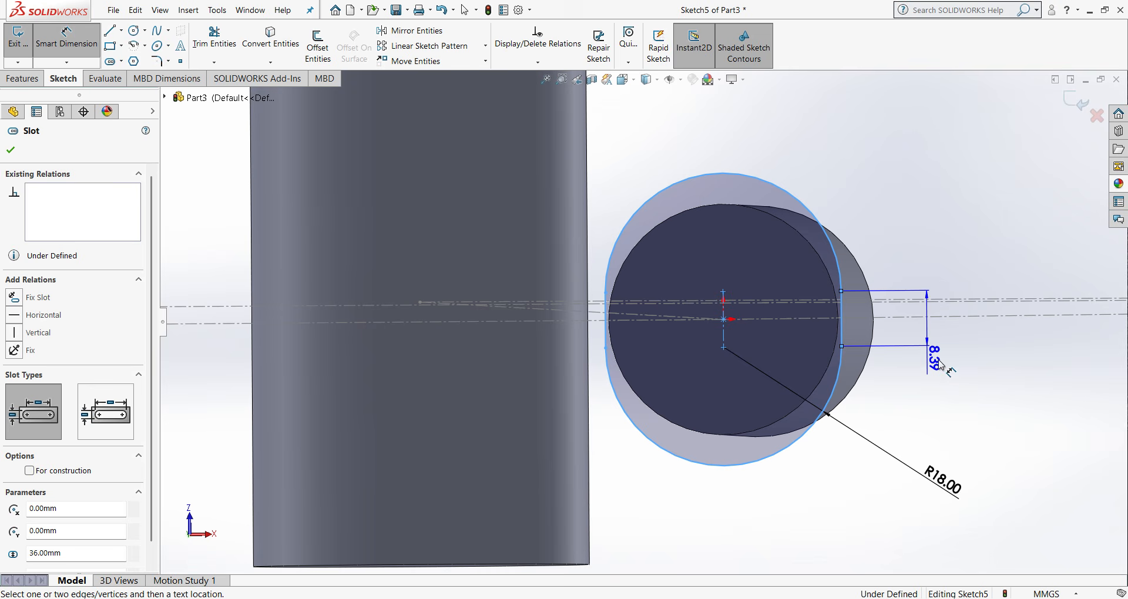
click(992, 438)
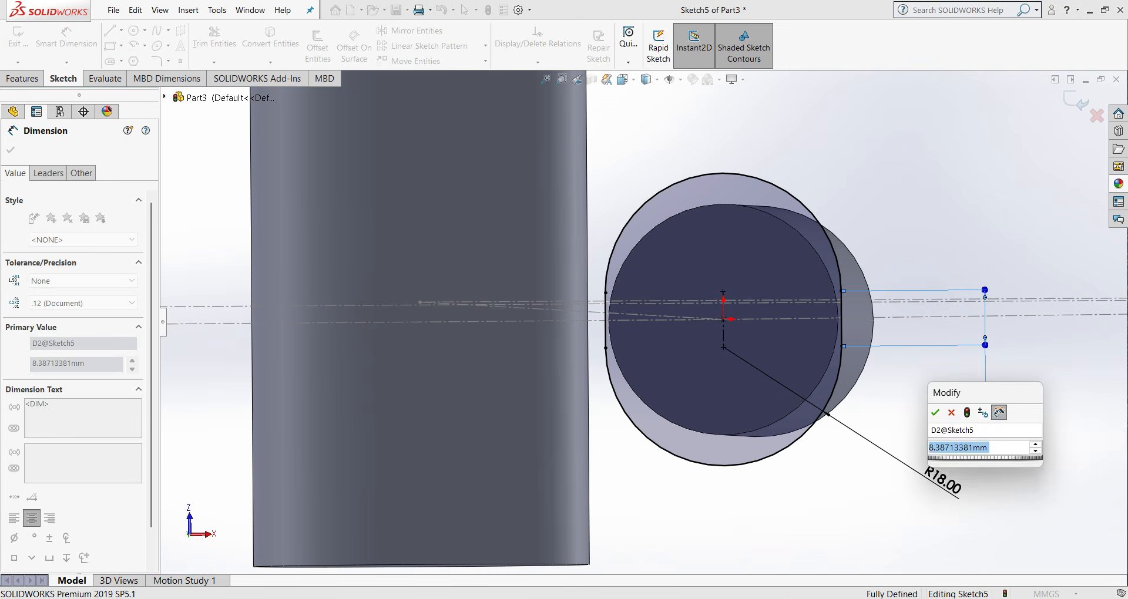
text(10)
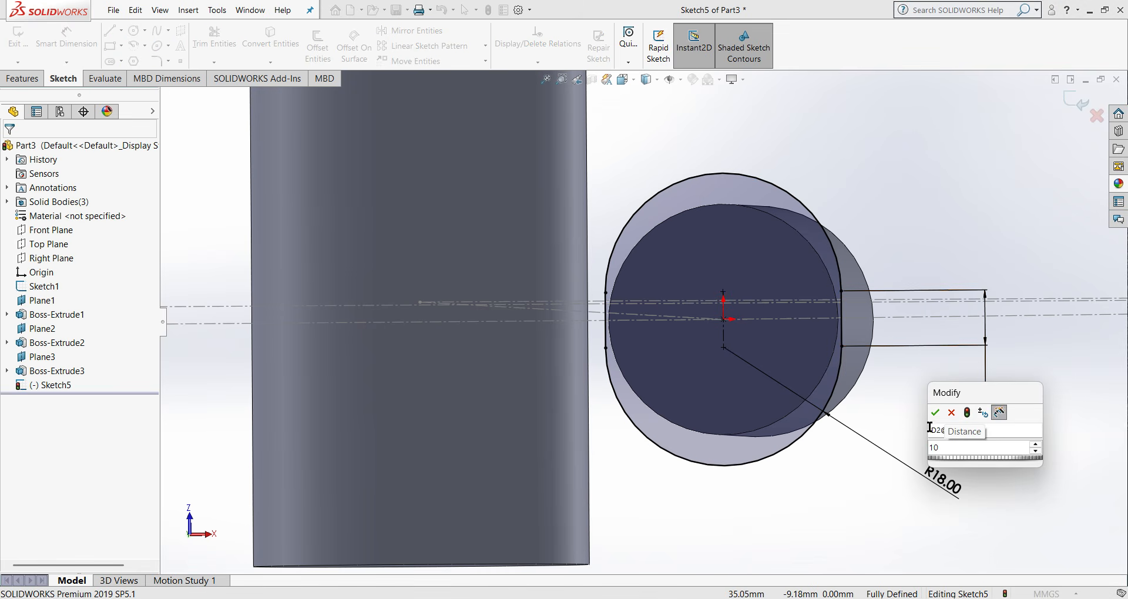
key(Return)
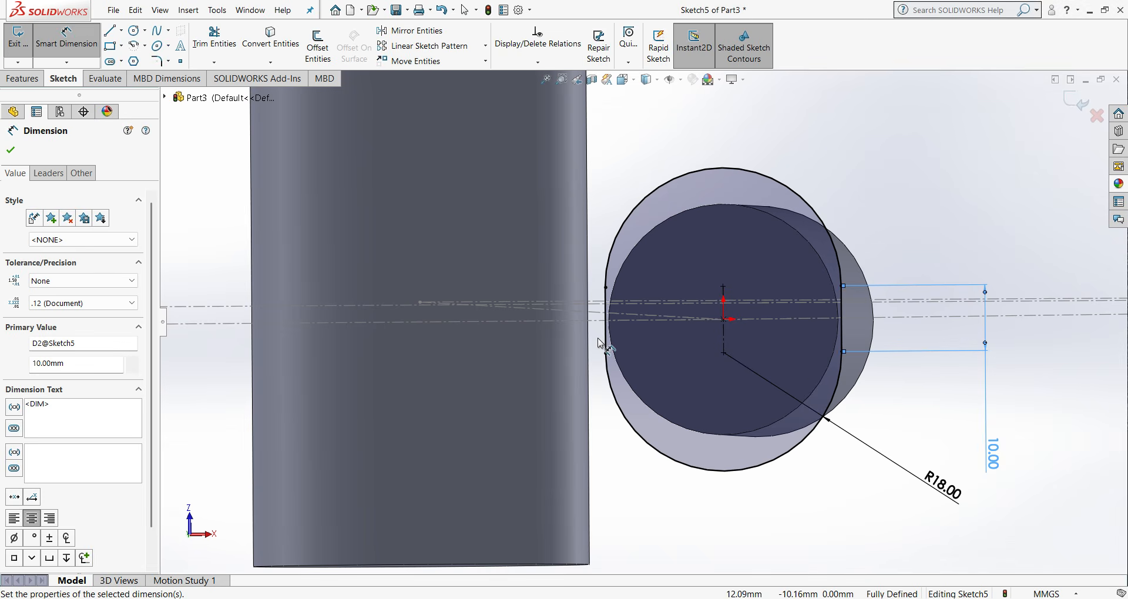
key(ctrl+1)
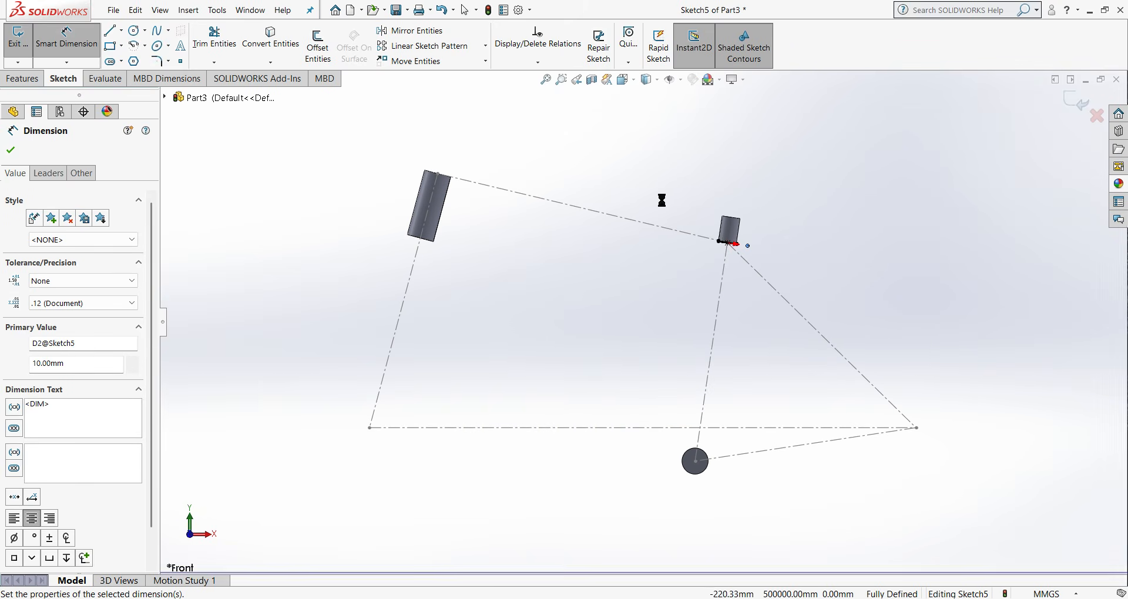
click(10, 152)
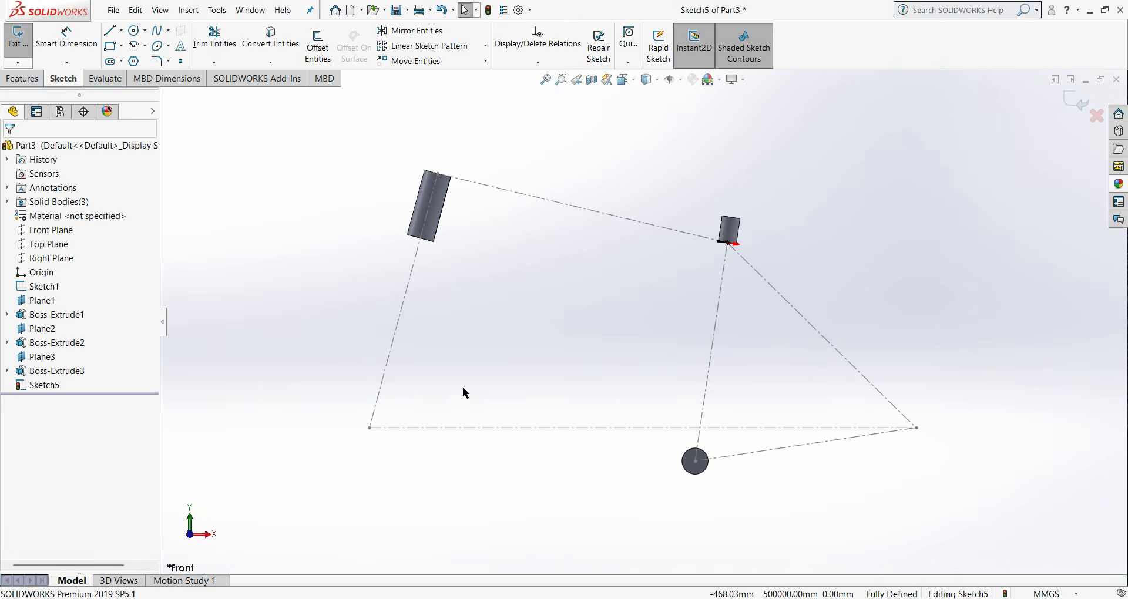
- Close the seat tube slot sketch and start a new sketch on the Top Plane, viewed normal to it
scroll(647, 409, up, 3)
scroll(827, 433, down, 5)
middle_drag(447, 266, 417, 276)
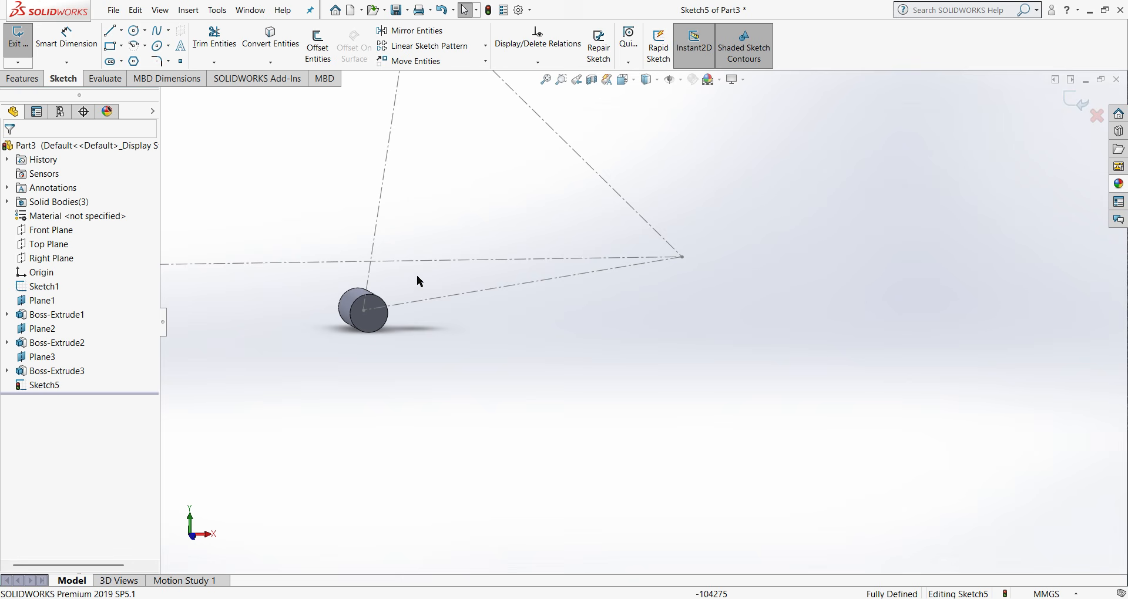
right_click(44, 245)
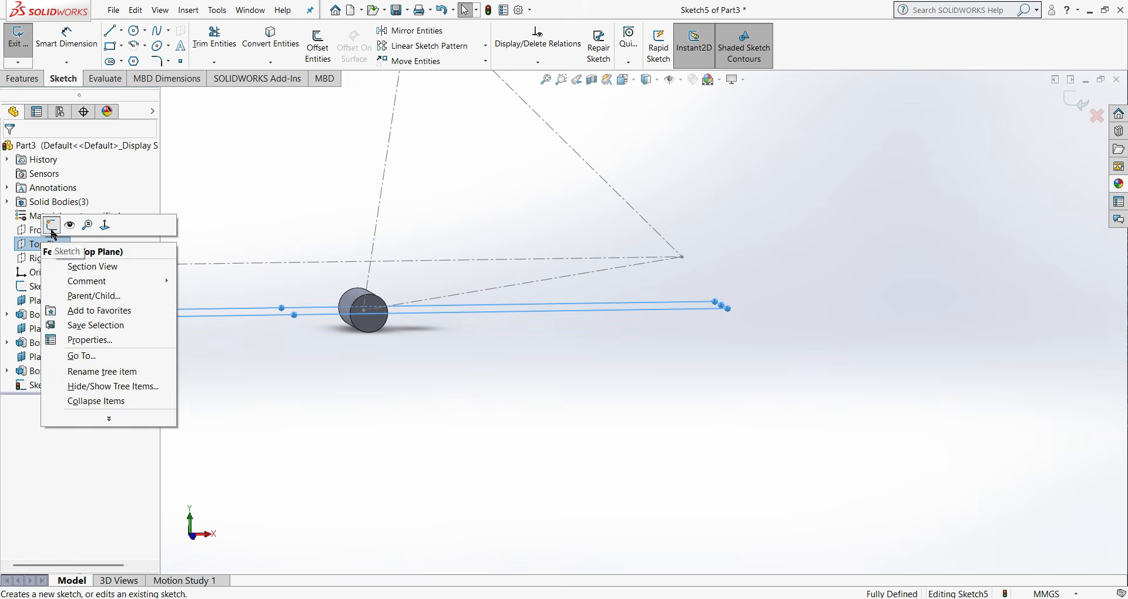
click(59, 225)
right_click(44, 246)
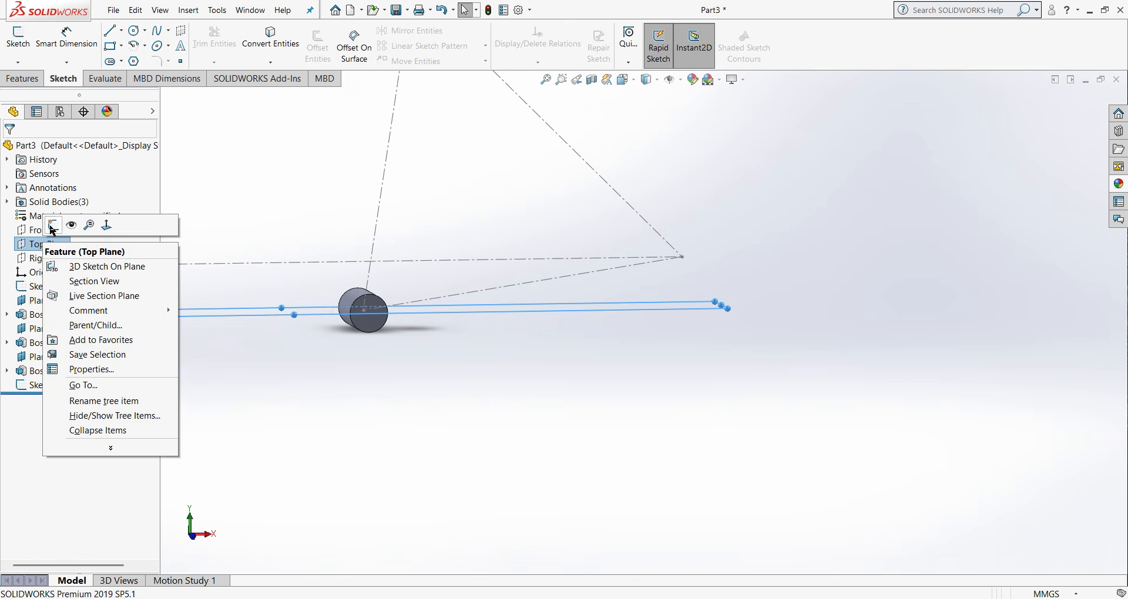
click(52, 224)
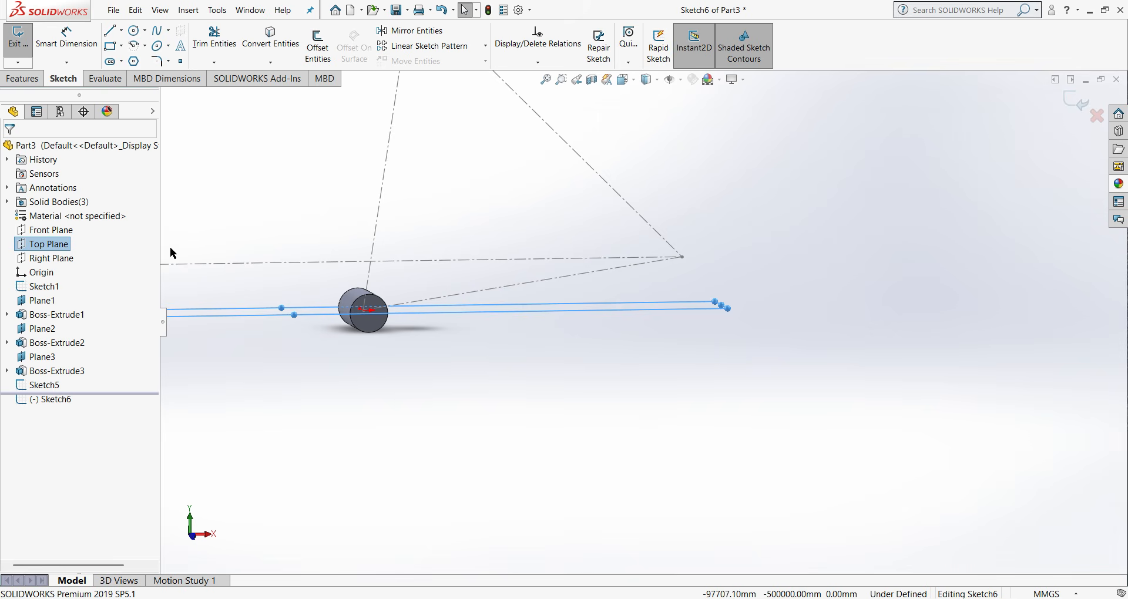
right_click(47, 244)
click(109, 222)
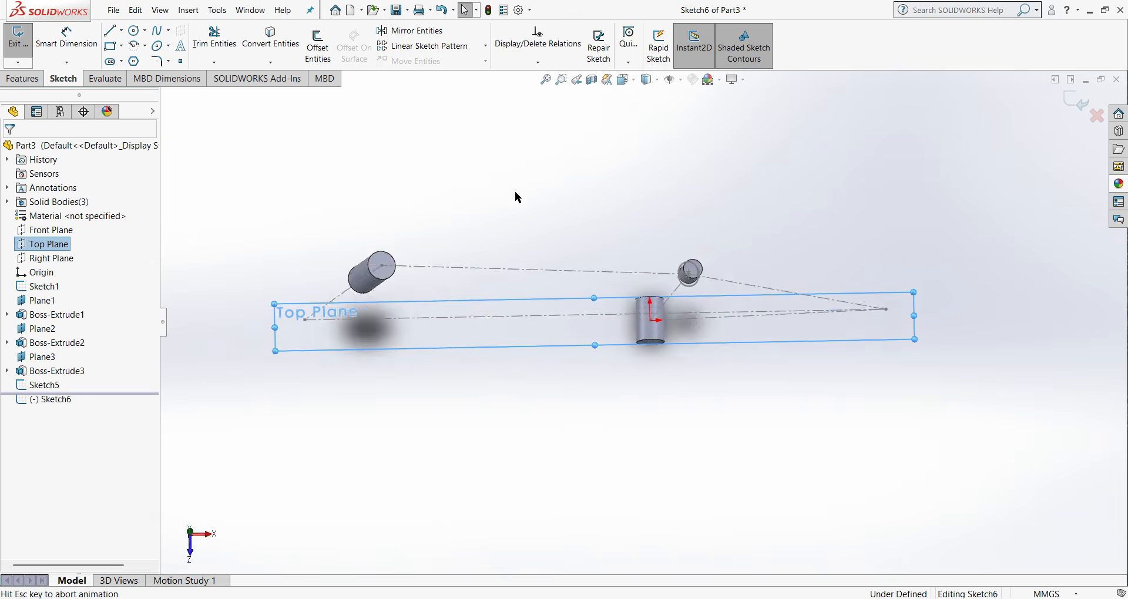
- Sketch a vertical centerpoint straight slot on the origin at the bottom bracket shell, about 34 mm wide and 44 mm between arc centres
click(111, 63)
scroll(640, 456, down, 3)
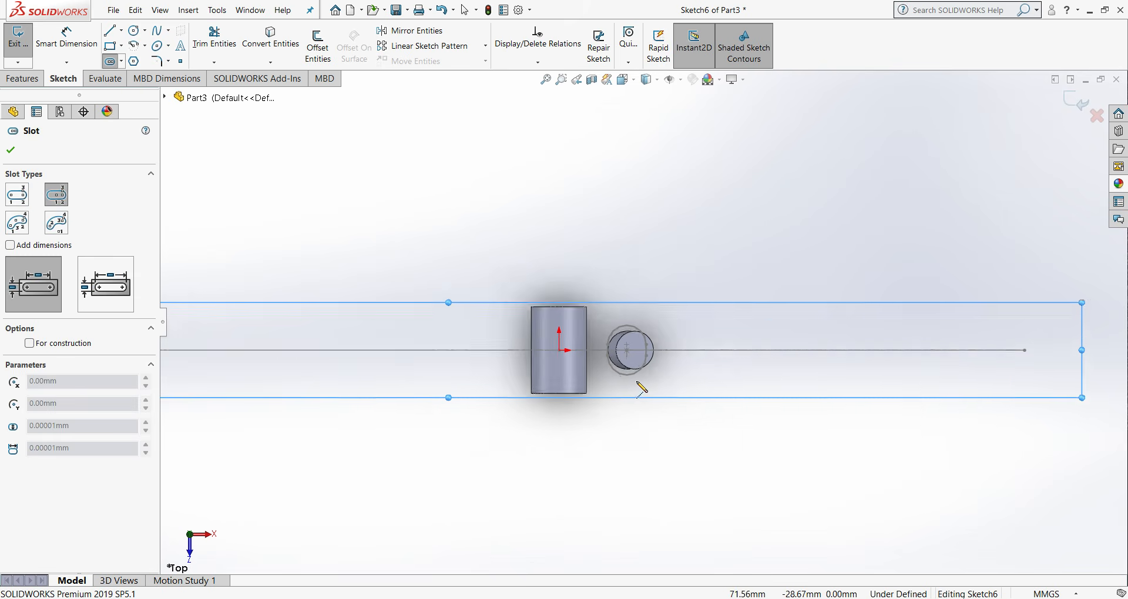
click(122, 61)
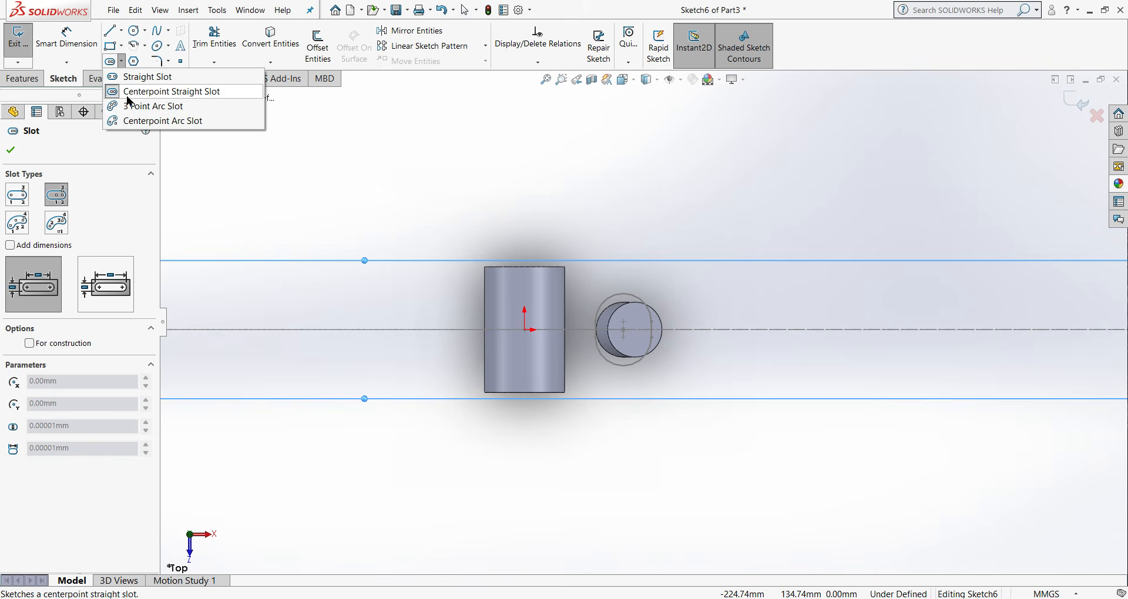
click(524, 330)
click(524, 364)
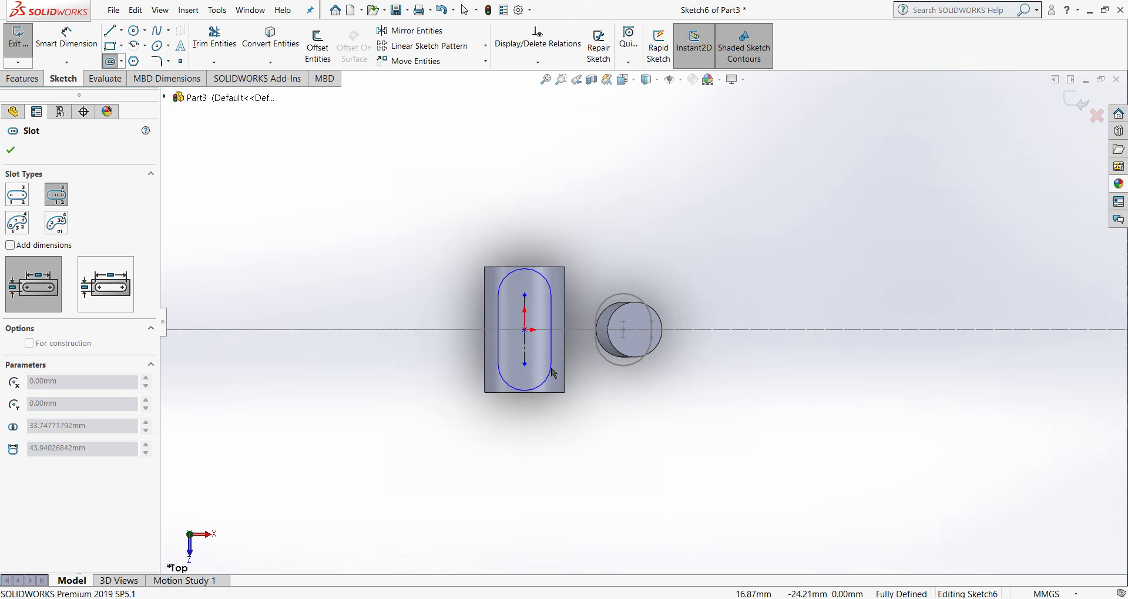
click(552, 365)
right_click(553, 365)
click(576, 375)
- Dimension the radius of the bottom bracket slot's lower end arc as 20 mm
click(75, 47)
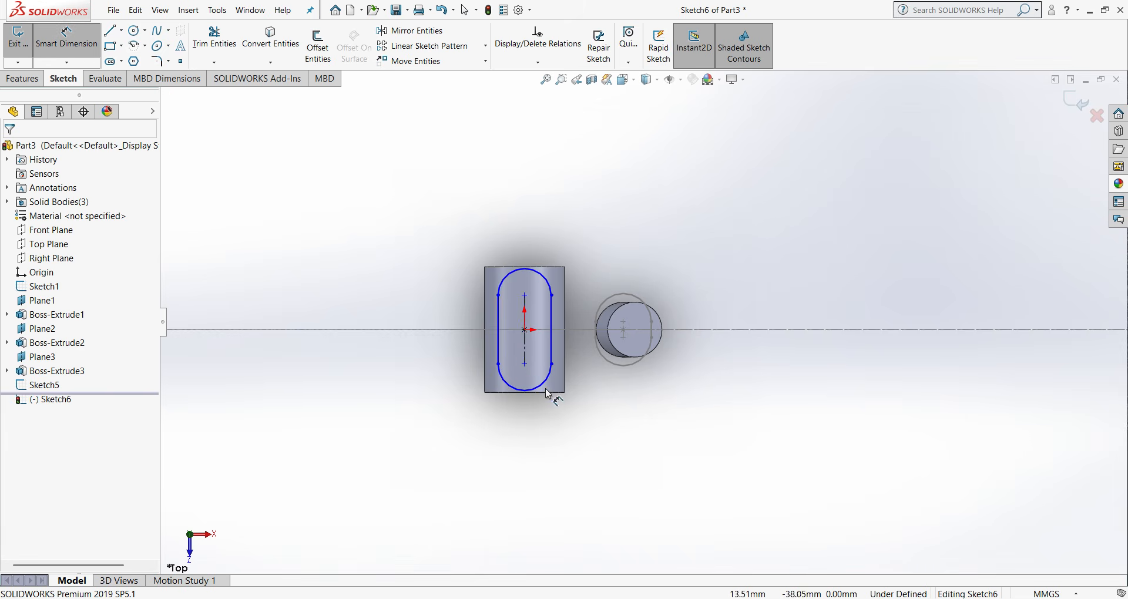
click(548, 381)
click(657, 458)
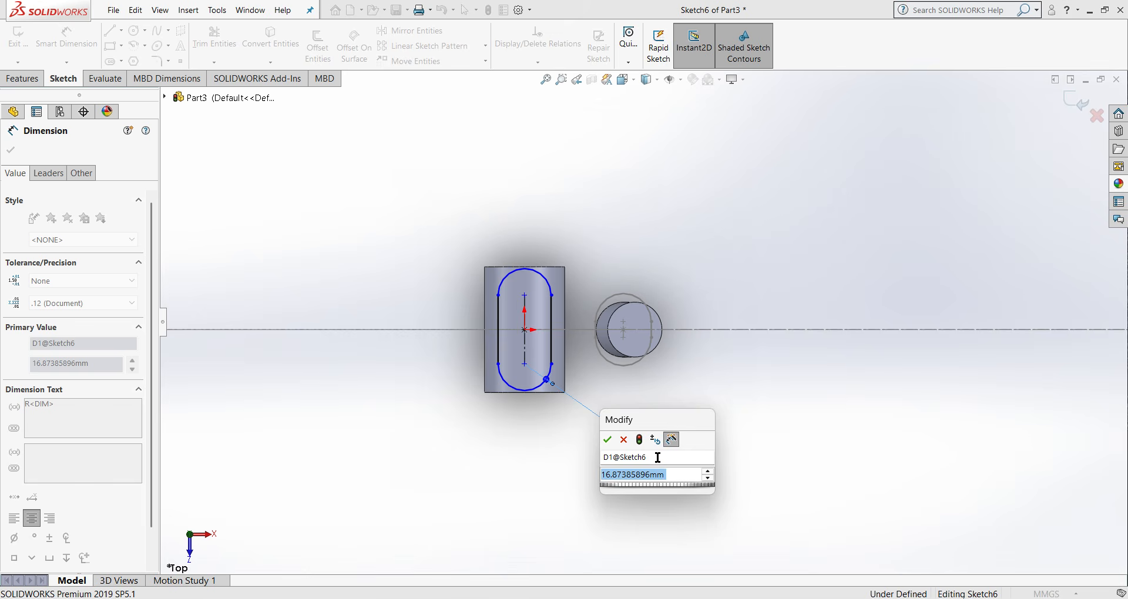
text(20)
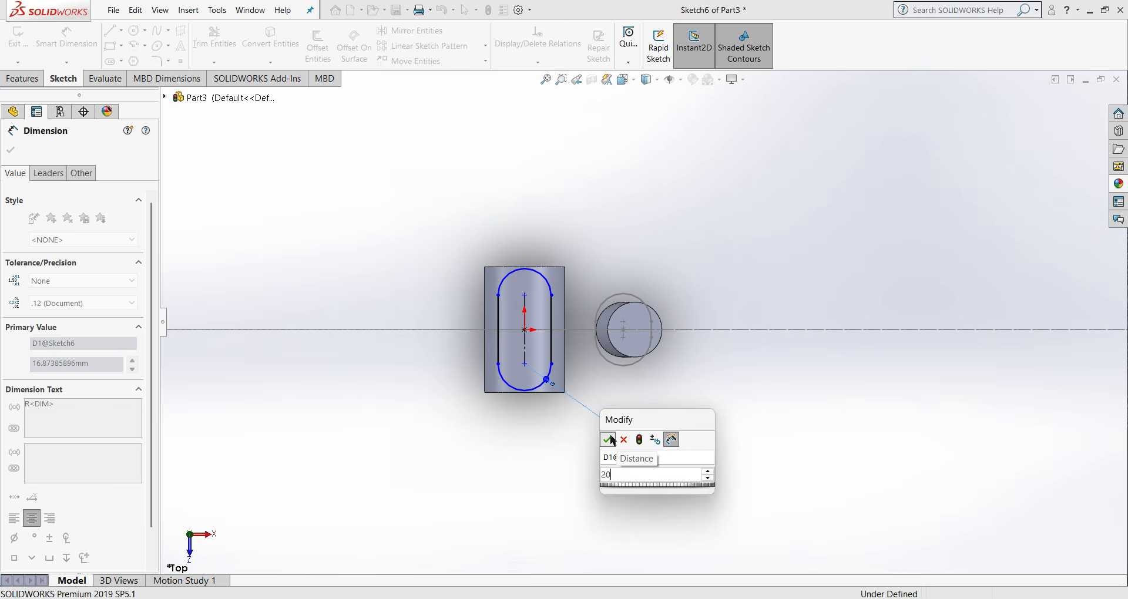
click(608, 440)
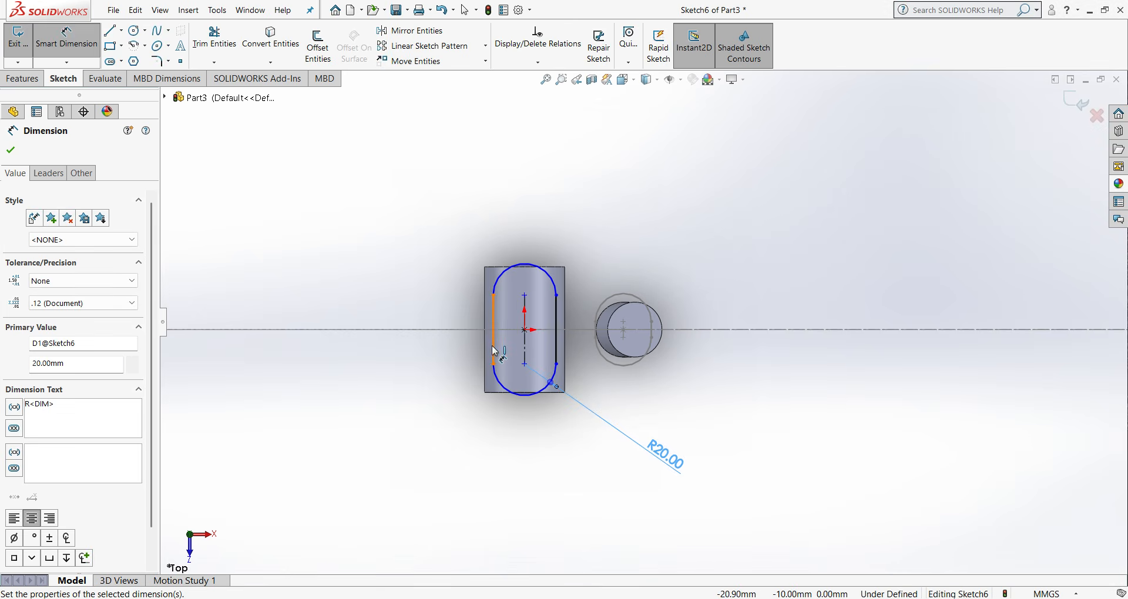
- Dimension the bottom bracket slot's straight side as 10 mm, revise it to 15 mm and finally 18 mm, and exit the sketch
click(495, 351)
click(405, 449)
text(10)
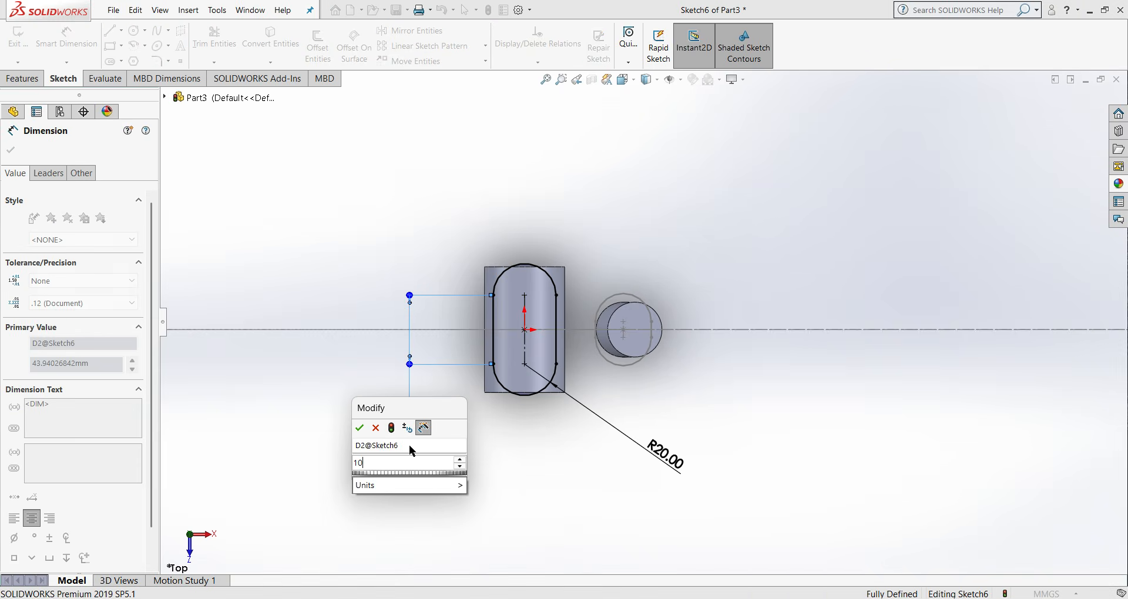
click(363, 427)
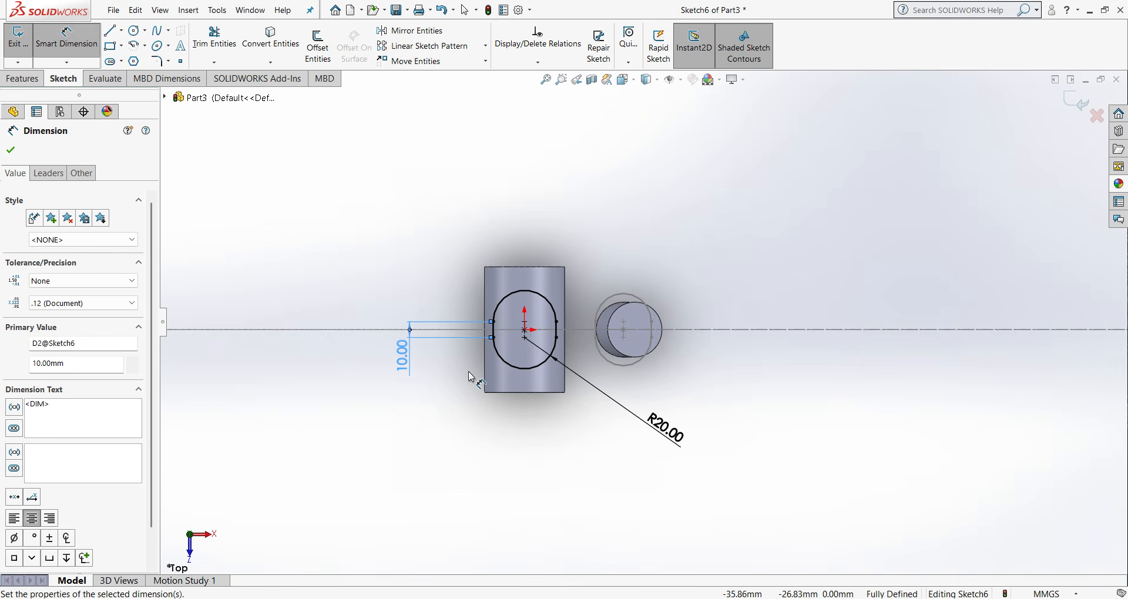
double_click(402, 356)
text(15)
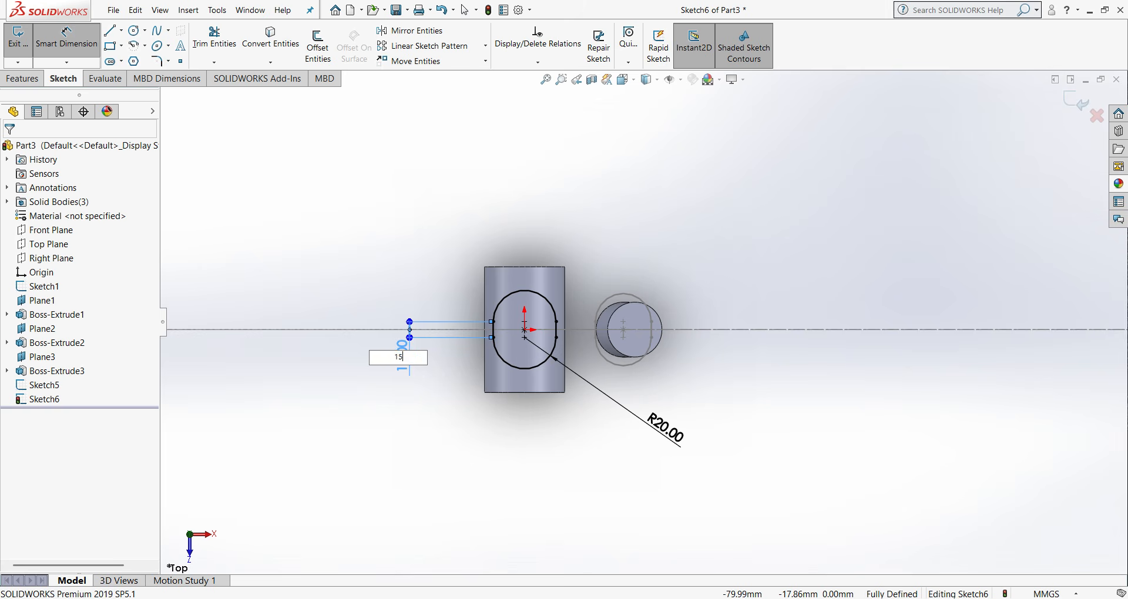
key(Return)
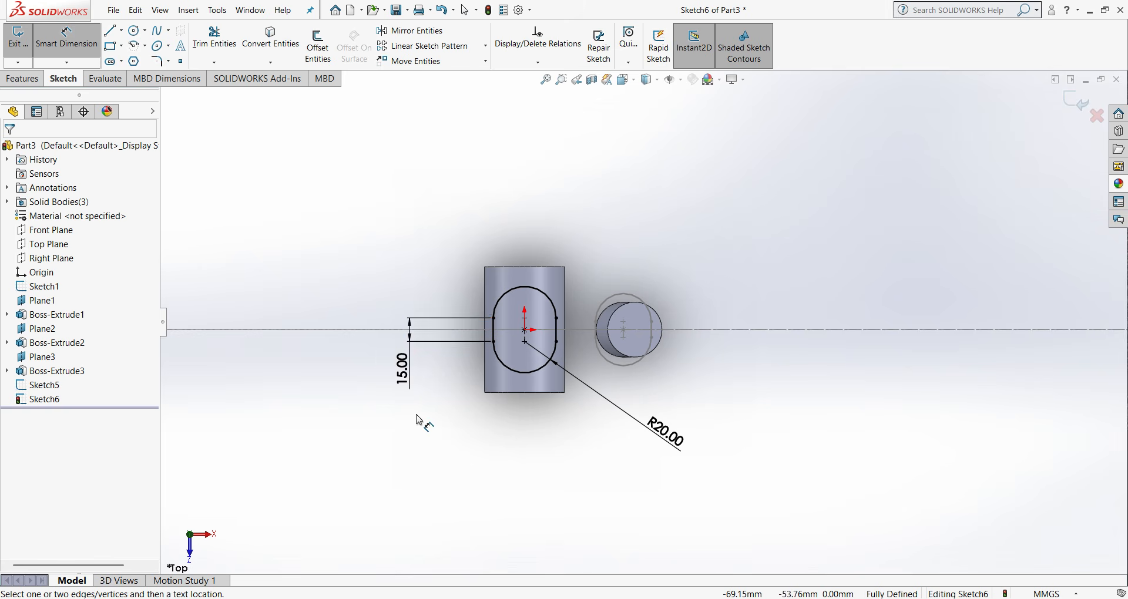
double_click(407, 371)
text(18)
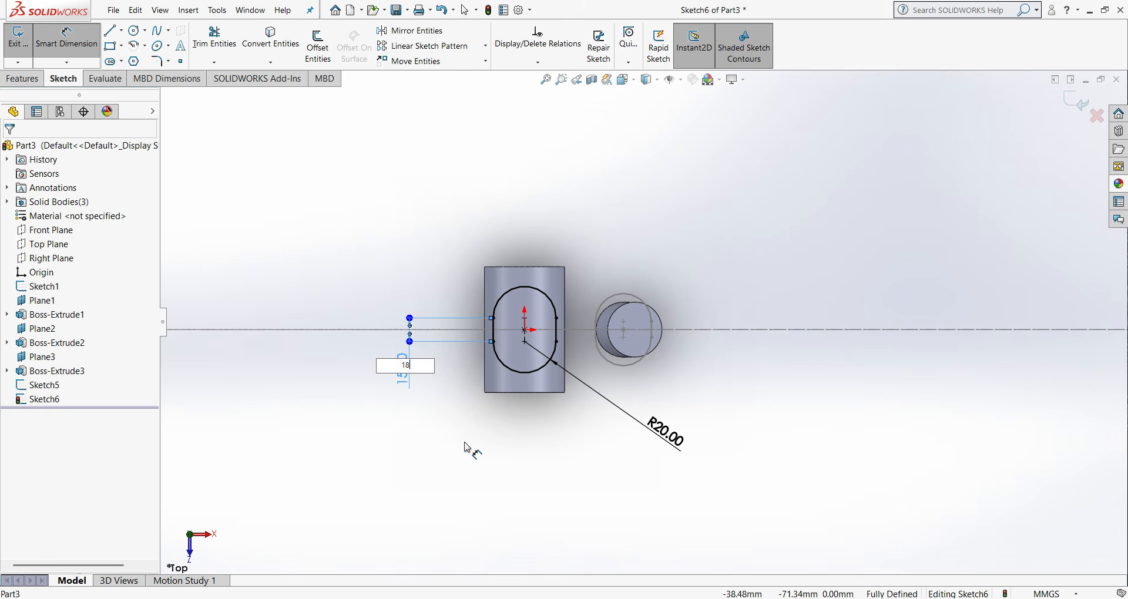
key(Return)
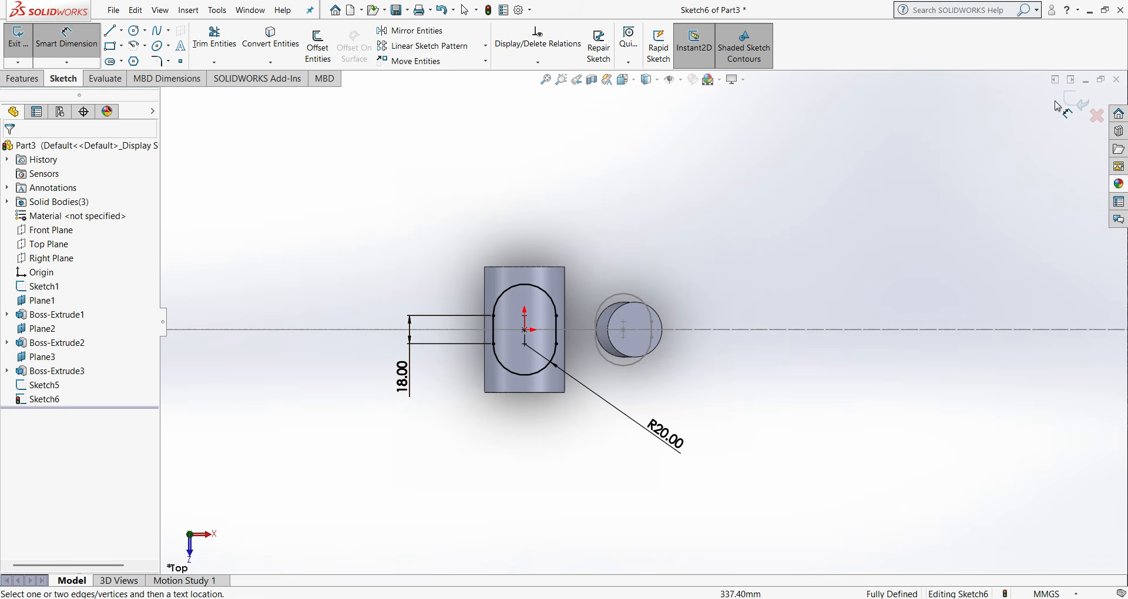
click(1078, 102)
- Start a lofted boss and remove the preselected bottom bracket slot sketch from its profiles
key(ctrl+1)
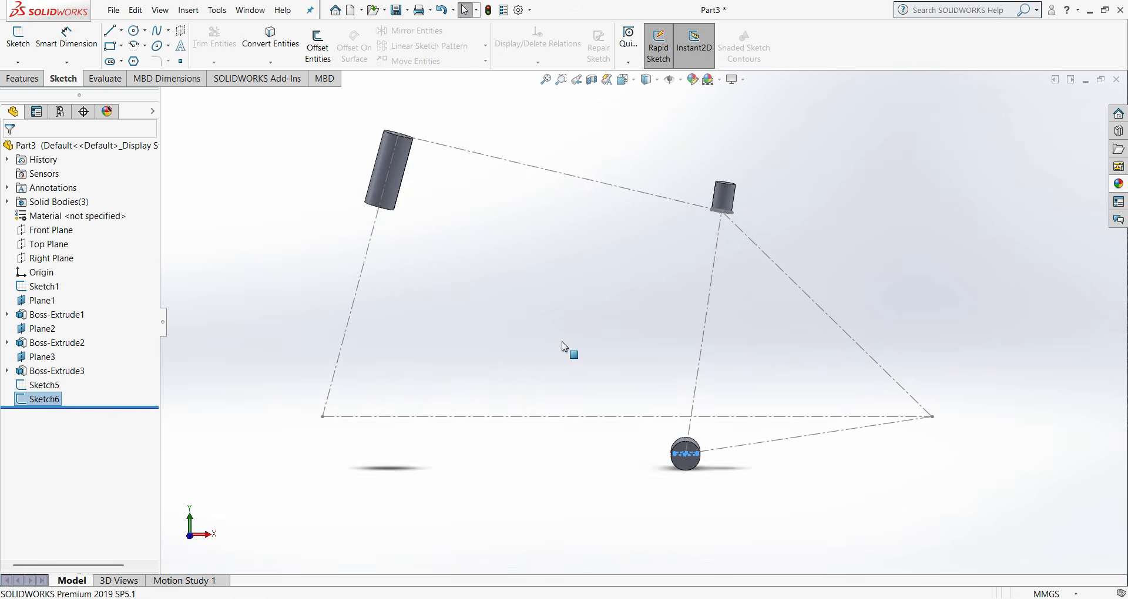
scroll(676, 282, down, 5)
middle_drag(676, 282, 645, 393)
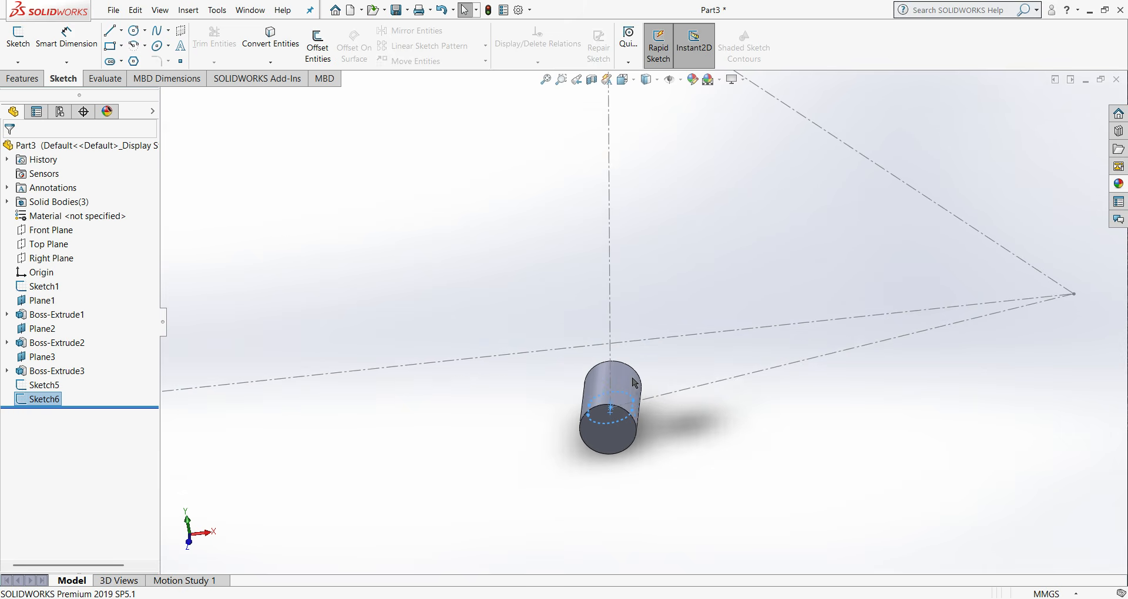
click(38, 84)
click(149, 47)
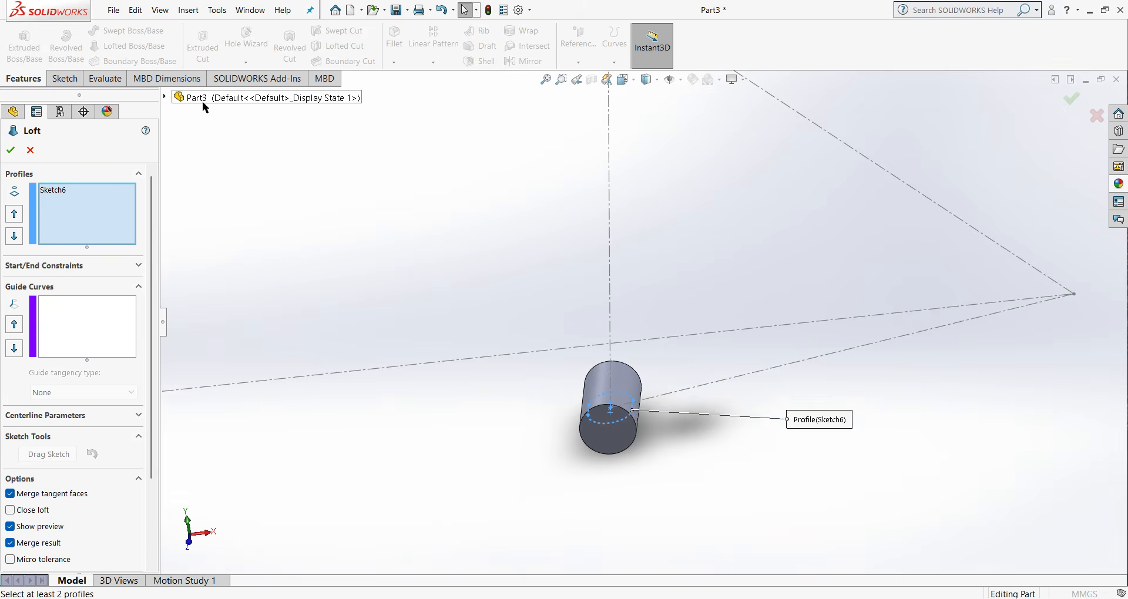
middle_drag(503, 259, 644, 194)
key(f)
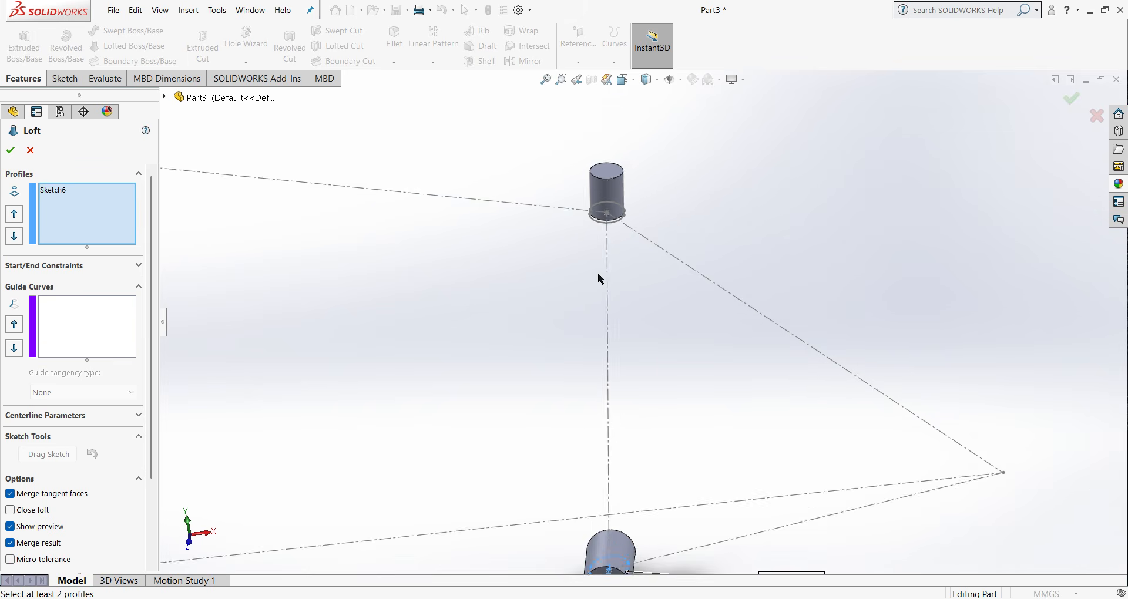
right_click(58, 187)
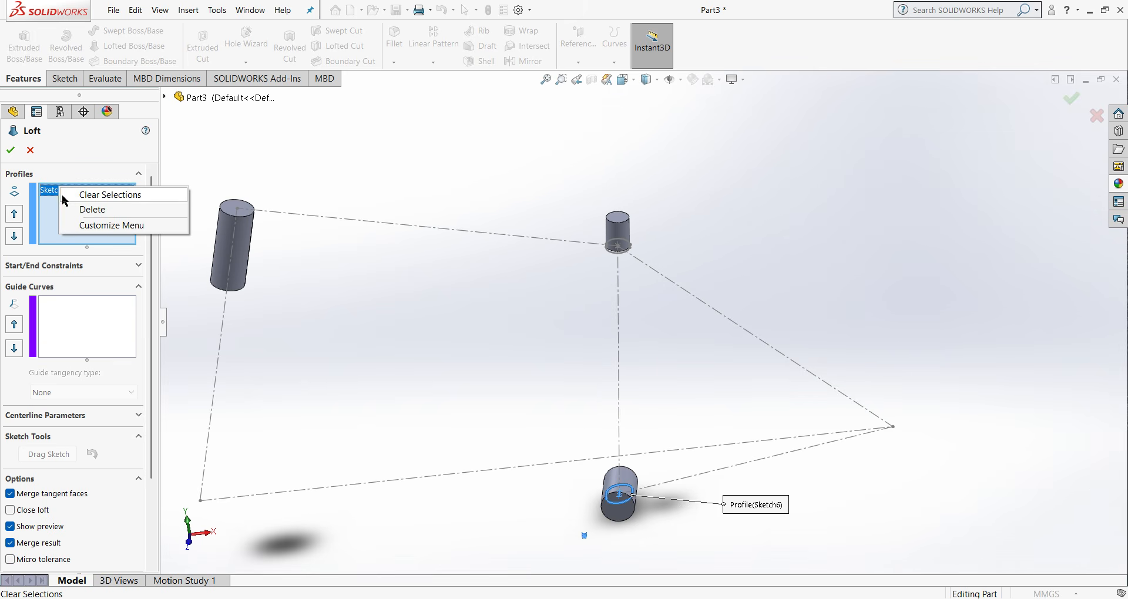
click(88, 209)
- Loft the seat tube from the slot sketch under the seat tube boss to the slot sketch in the bottom bracket shell
scroll(647, 254, down, 3)
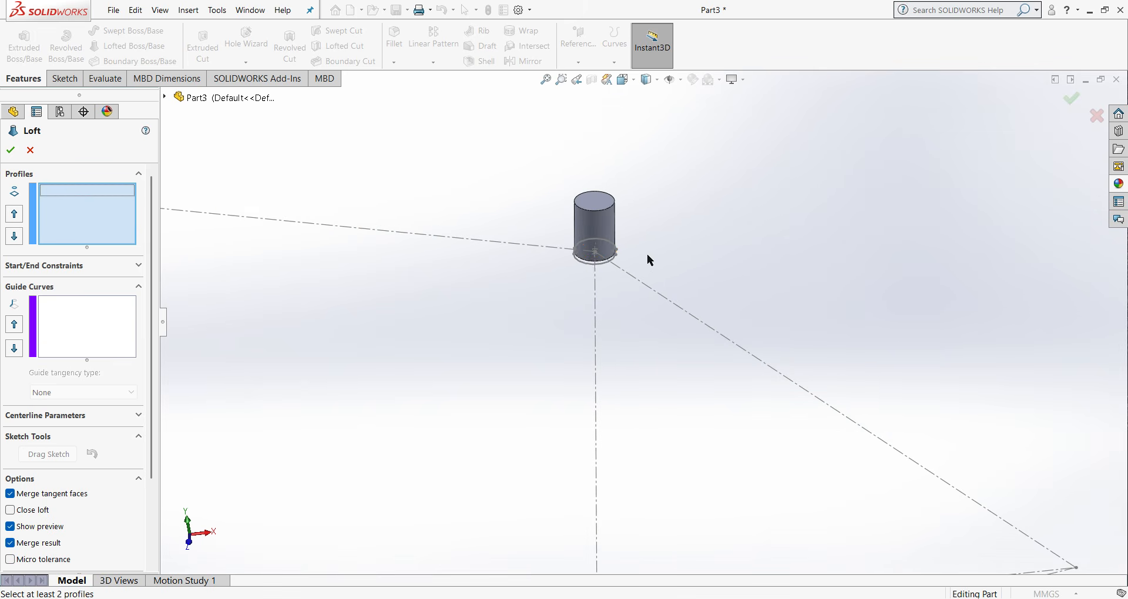
click(617, 259)
scroll(617, 357, up, 3)
scroll(642, 498, down, 5)
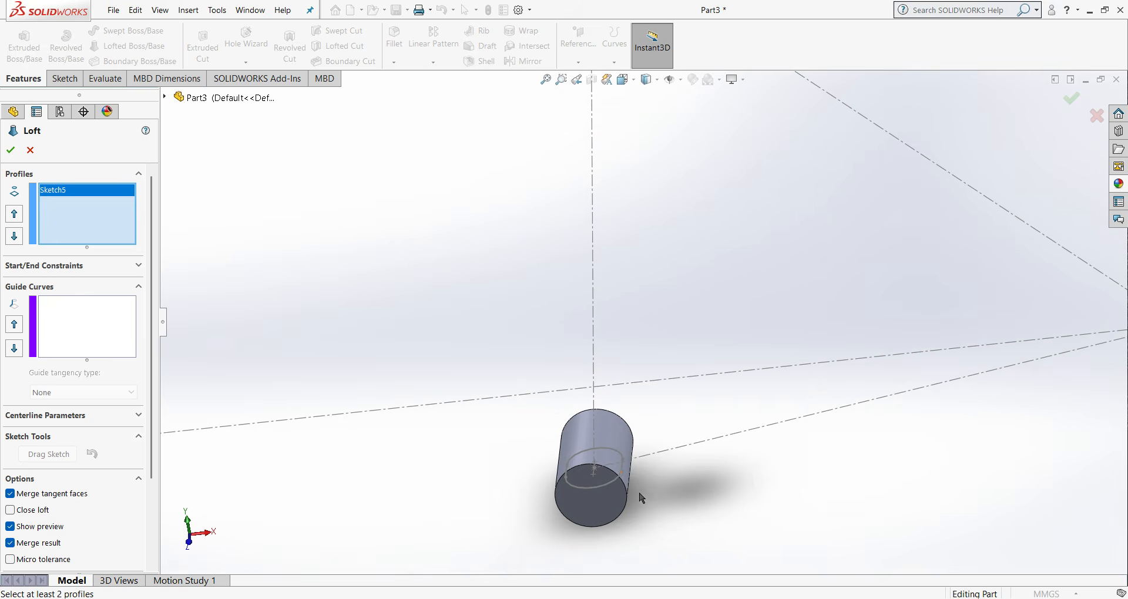
click(623, 477)
scroll(616, 310, up, 3)
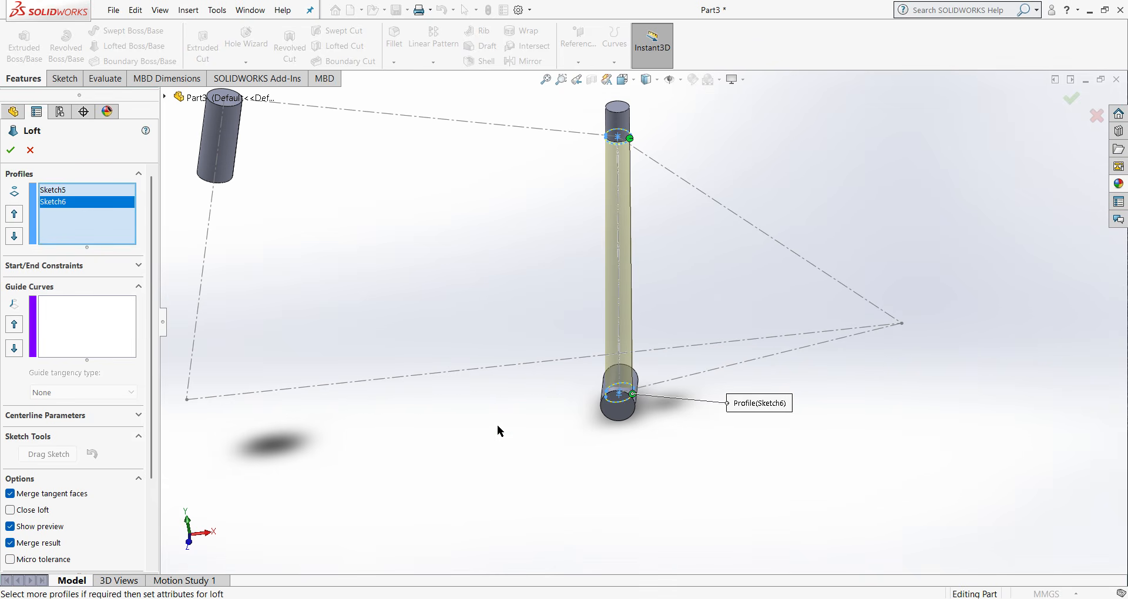
middle_drag(517, 422, 539, 371)
middle_drag(649, 350, 459, 305)
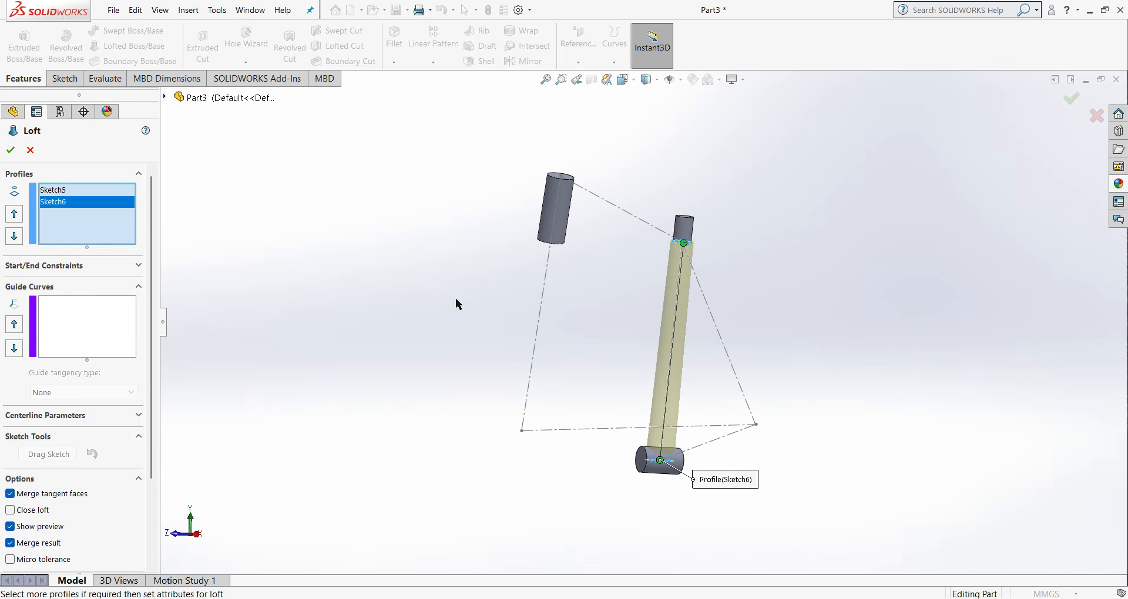
click(10, 150)
middle_drag(576, 416, 693, 370)
key(ctrl+1)
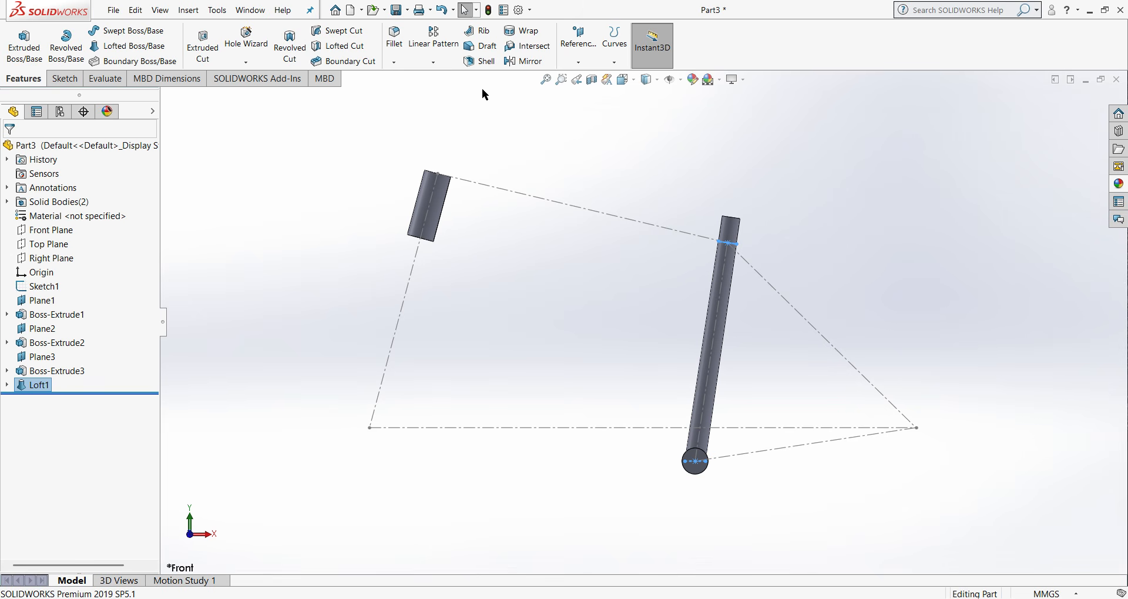
- Sketch a line on the head tube's top face from its centre to the circular edge, perpendicular to the frame's centre plane, and exit the sketch
middle_drag(512, 196, 482, 302)
scroll(428, 190, down, 4)
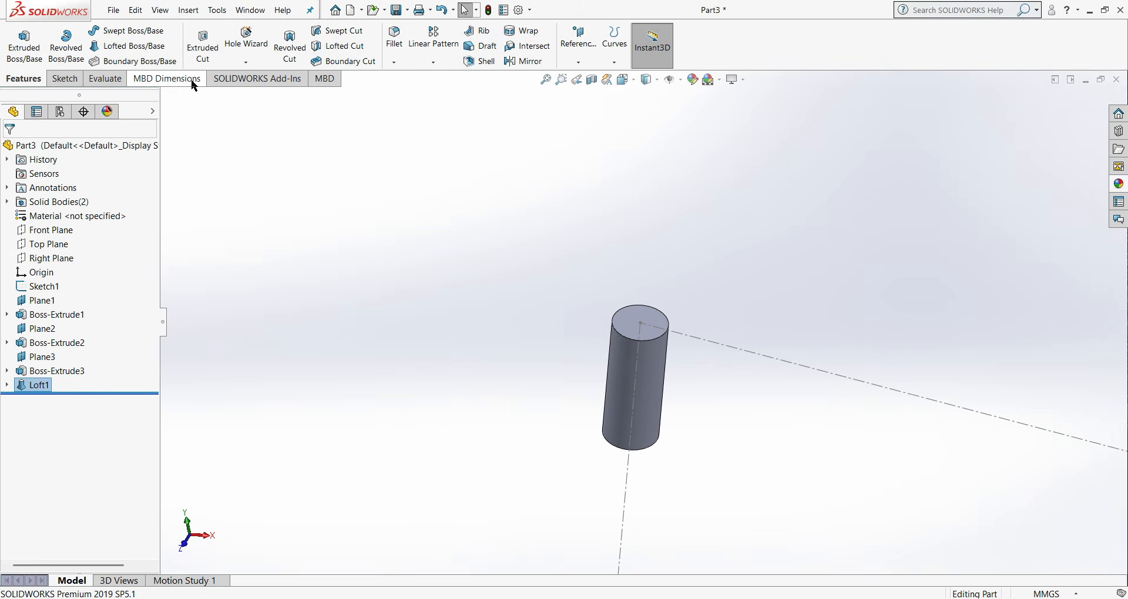
click(63, 78)
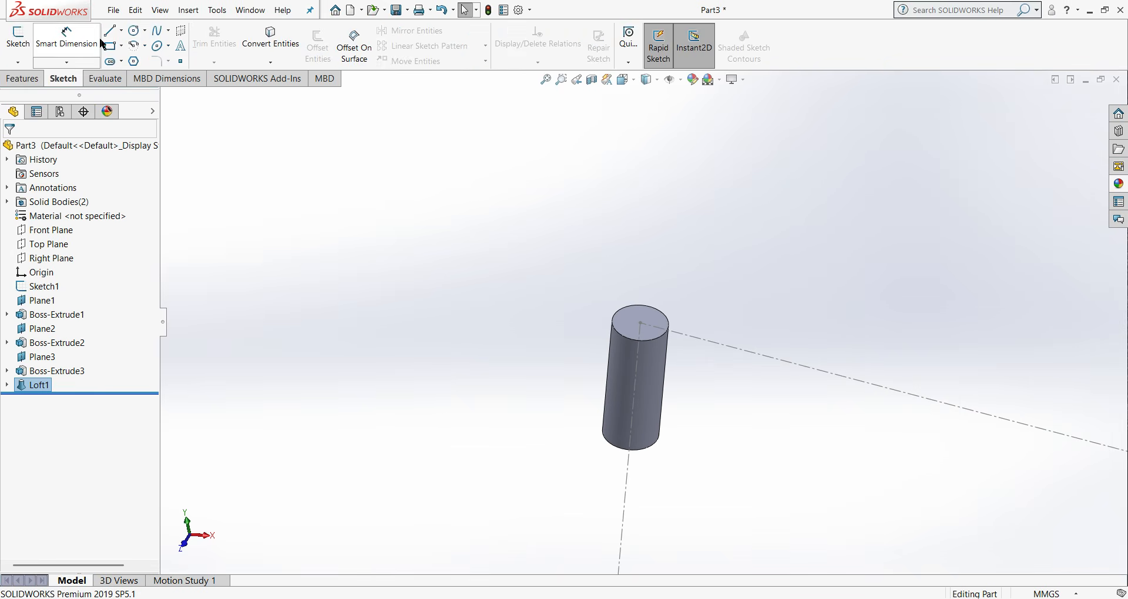
right_click(659, 318)
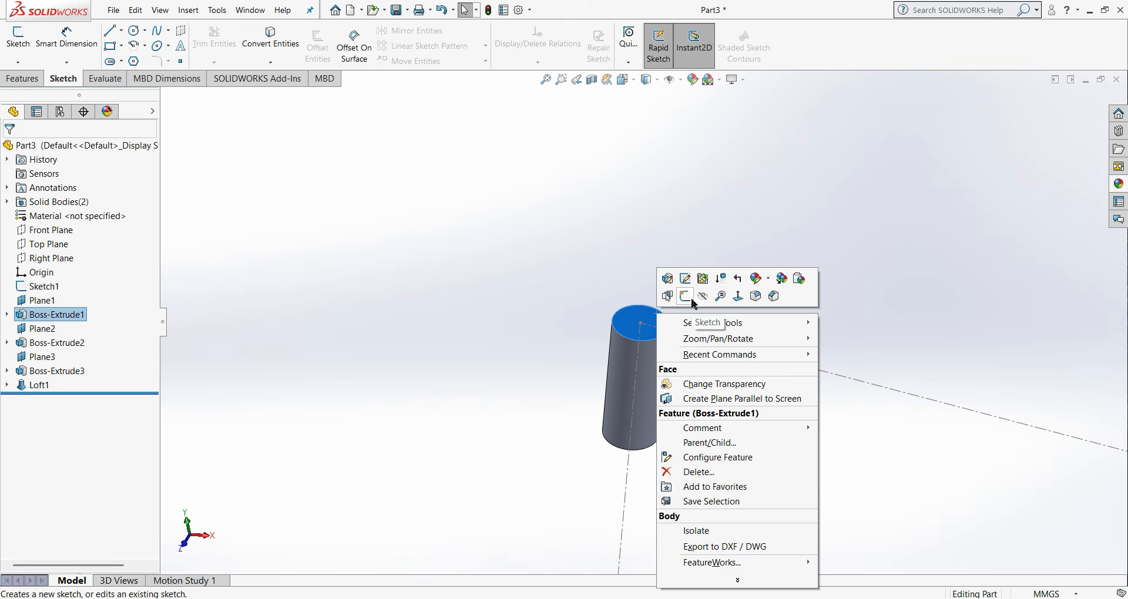
click(694, 304)
key(l)
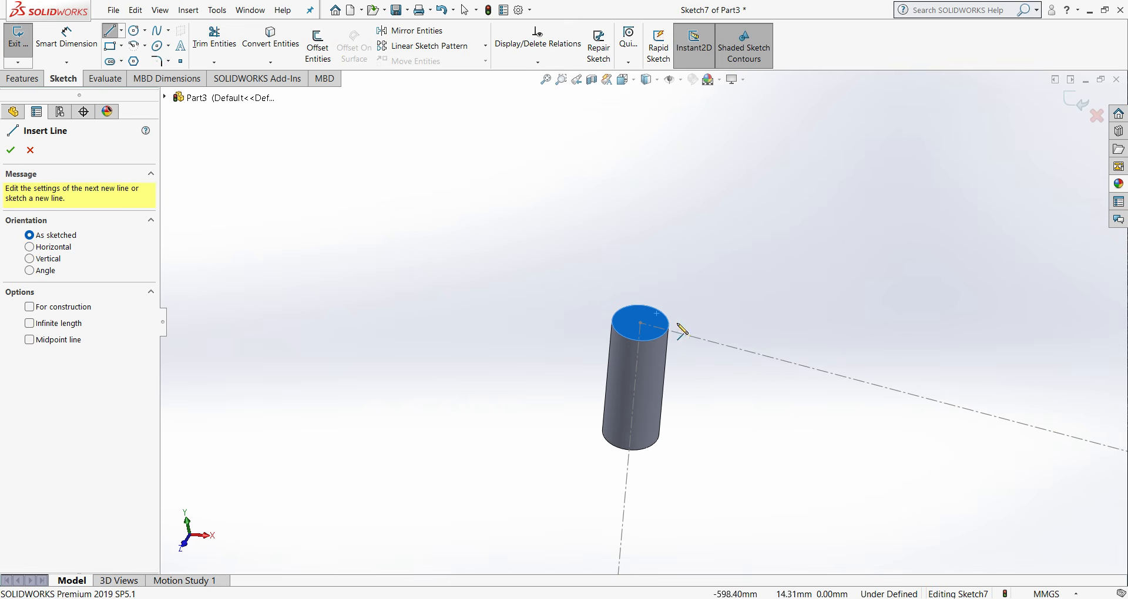
click(641, 322)
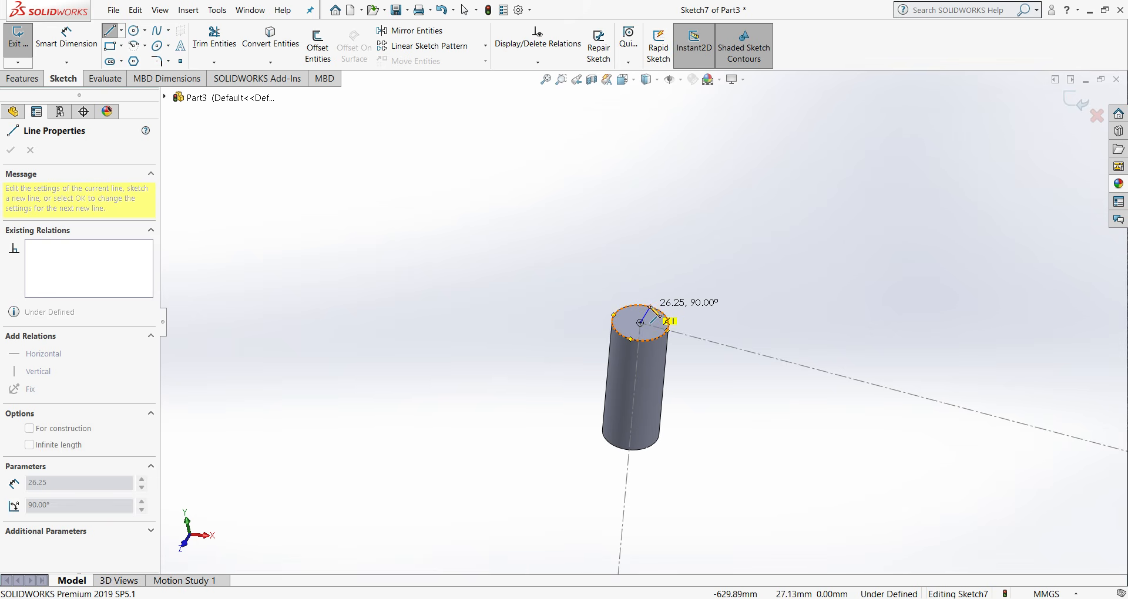
click(651, 307)
right_click(652, 307)
click(673, 310)
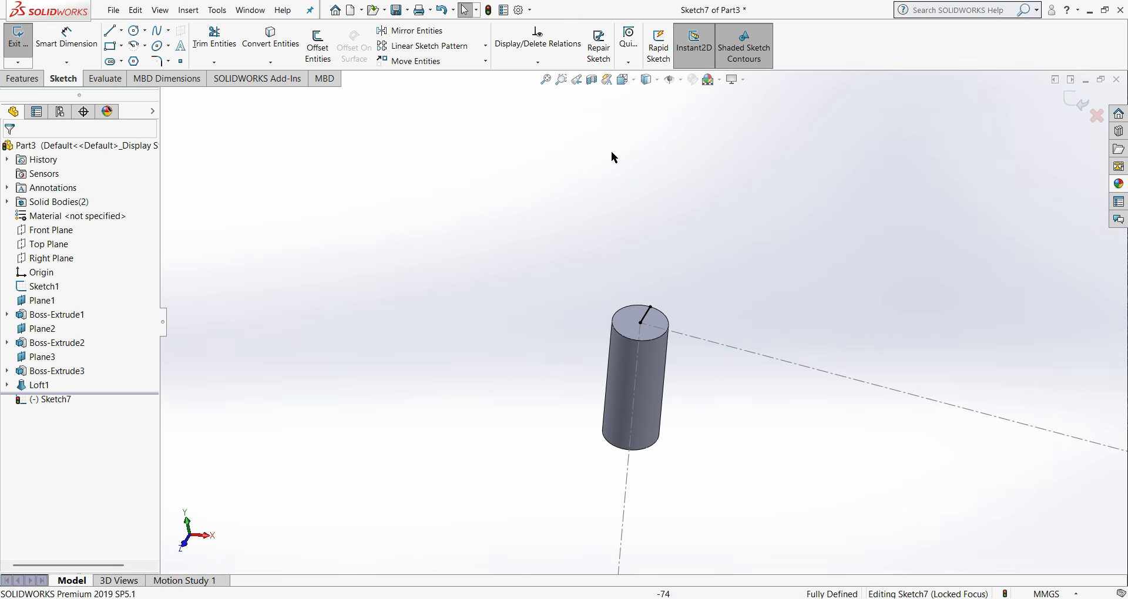
click(1078, 101)
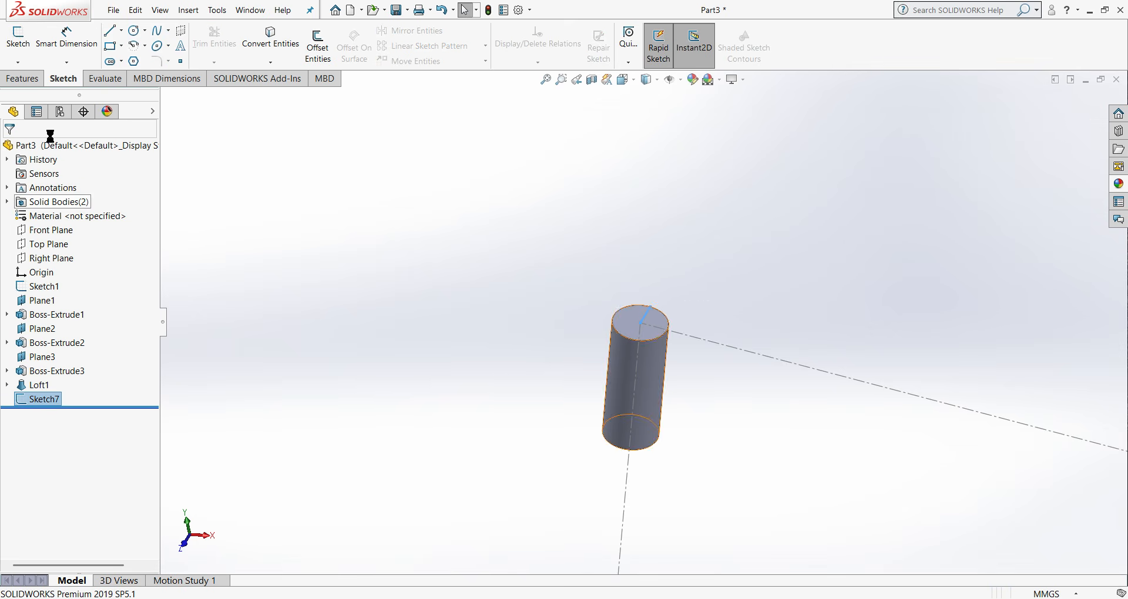
- Create a reference plane through the new line on the head tube's top face and the head tube centerline
click(23, 78)
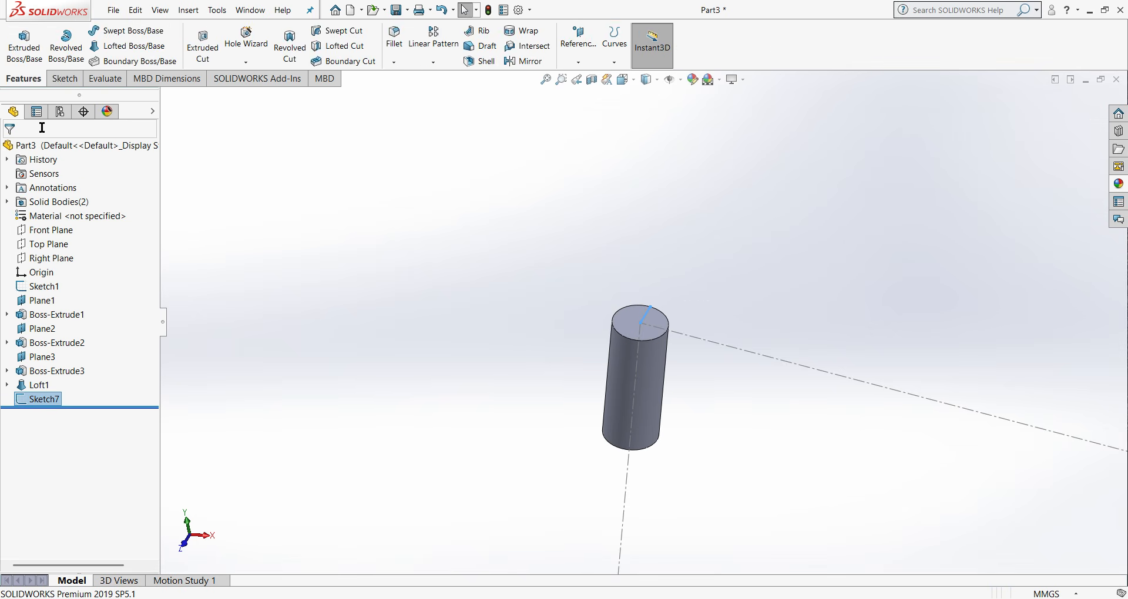
click(578, 62)
click(590, 77)
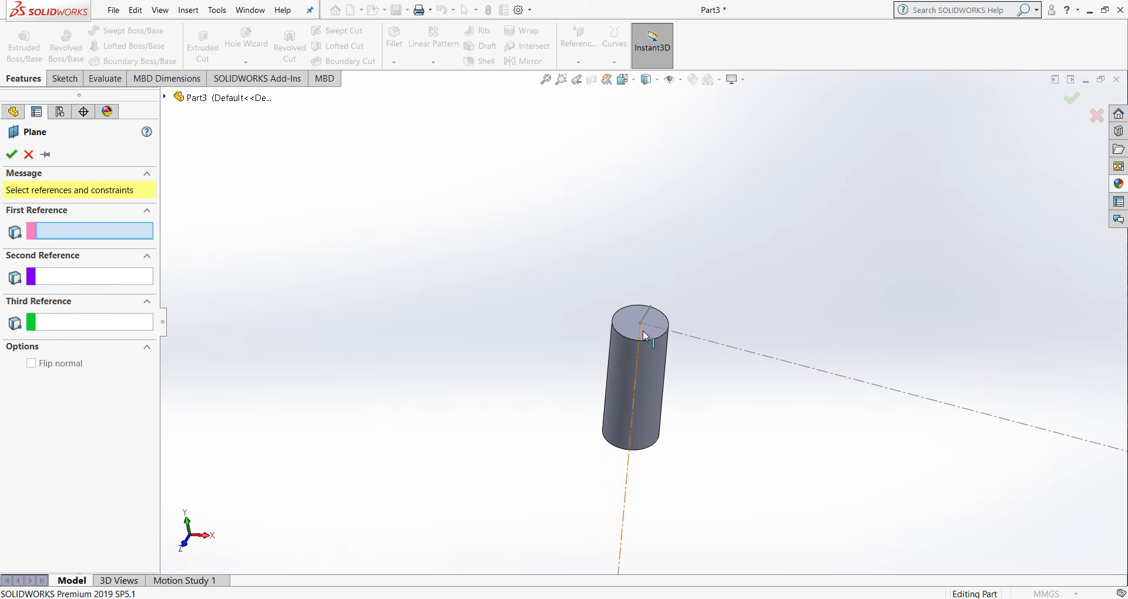
scroll(650, 317, up, 3)
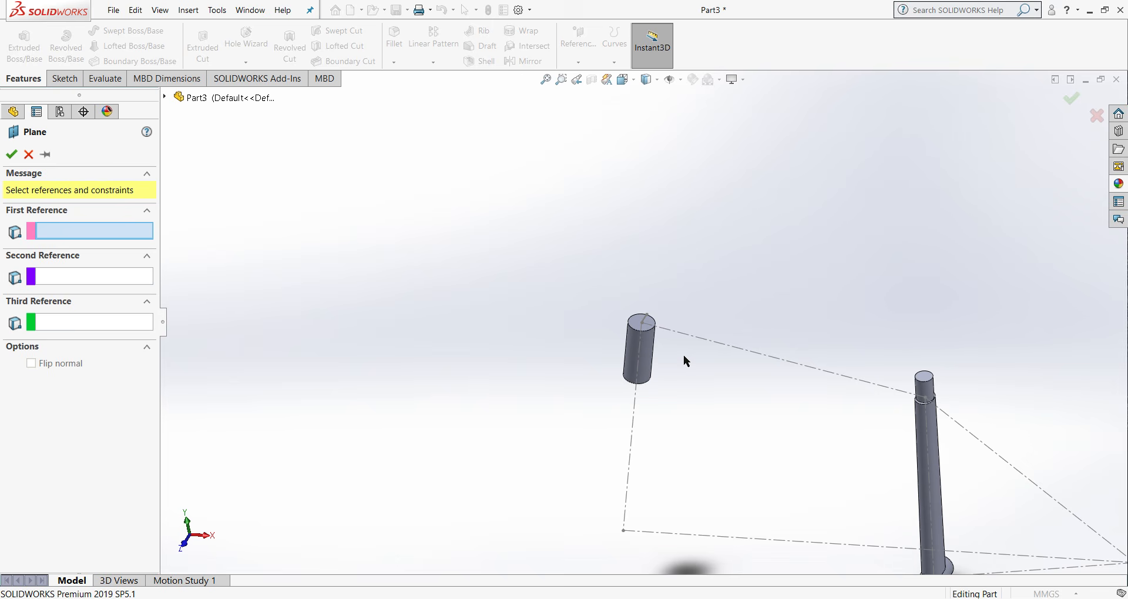
mouse_move(688, 359)
middle_down()
mouse_move(708, 345)
mouse_move(696, 283)
middle_up()
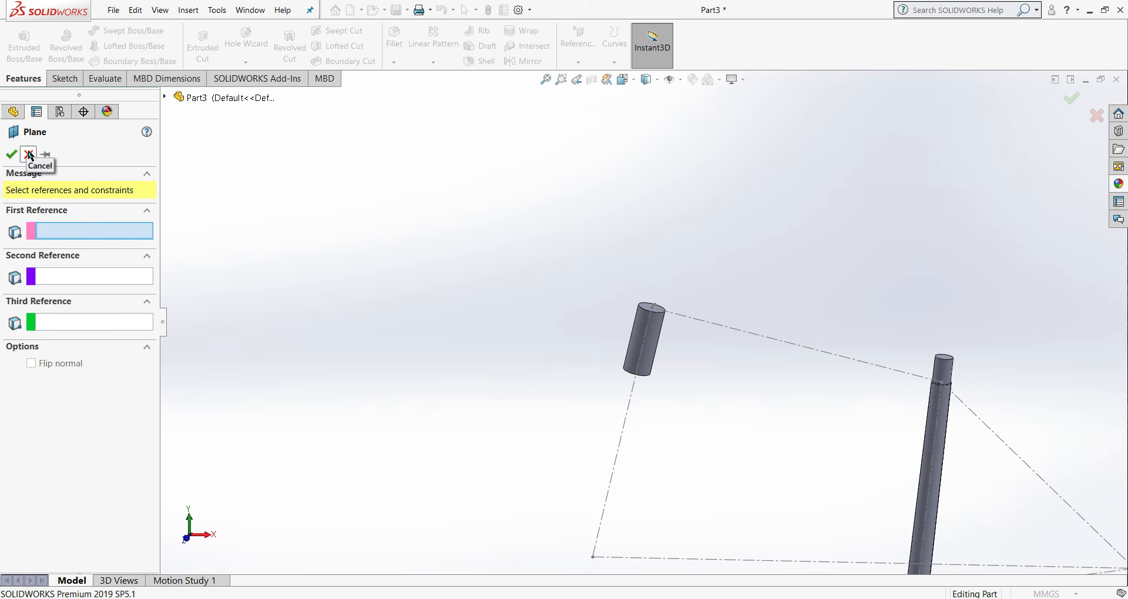
scroll(648, 316, down, 5)
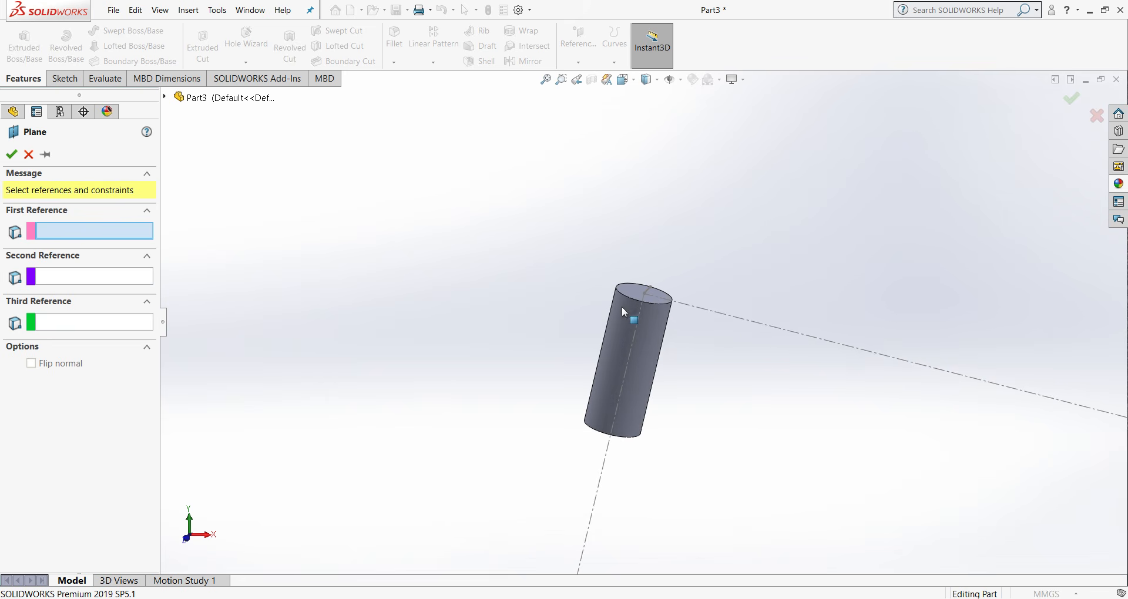
middle_drag(638, 316, 637, 316)
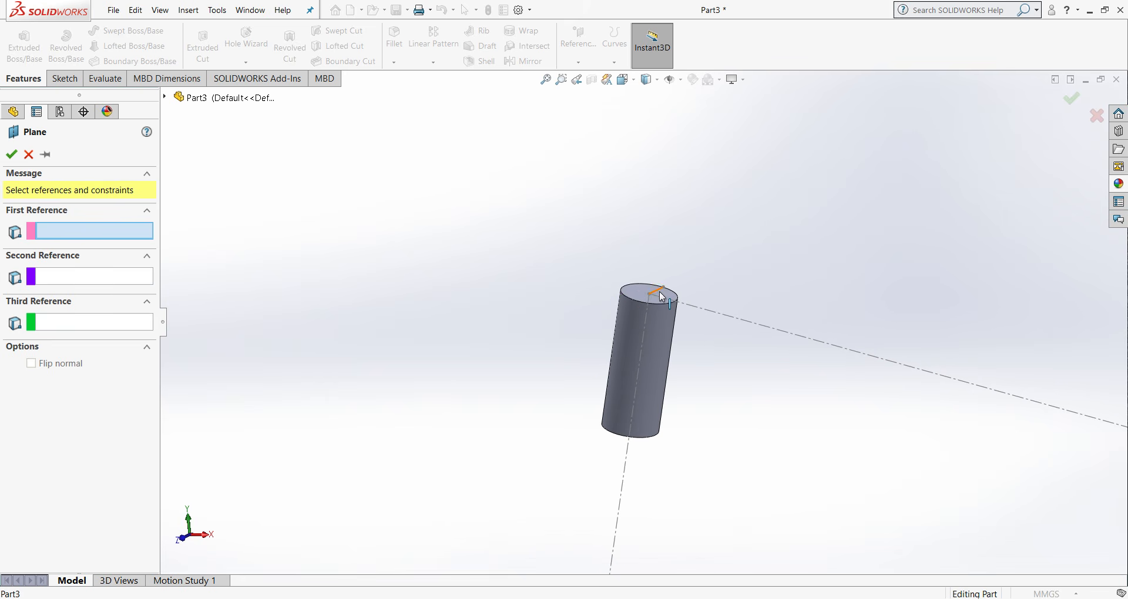
click(663, 297)
click(641, 339)
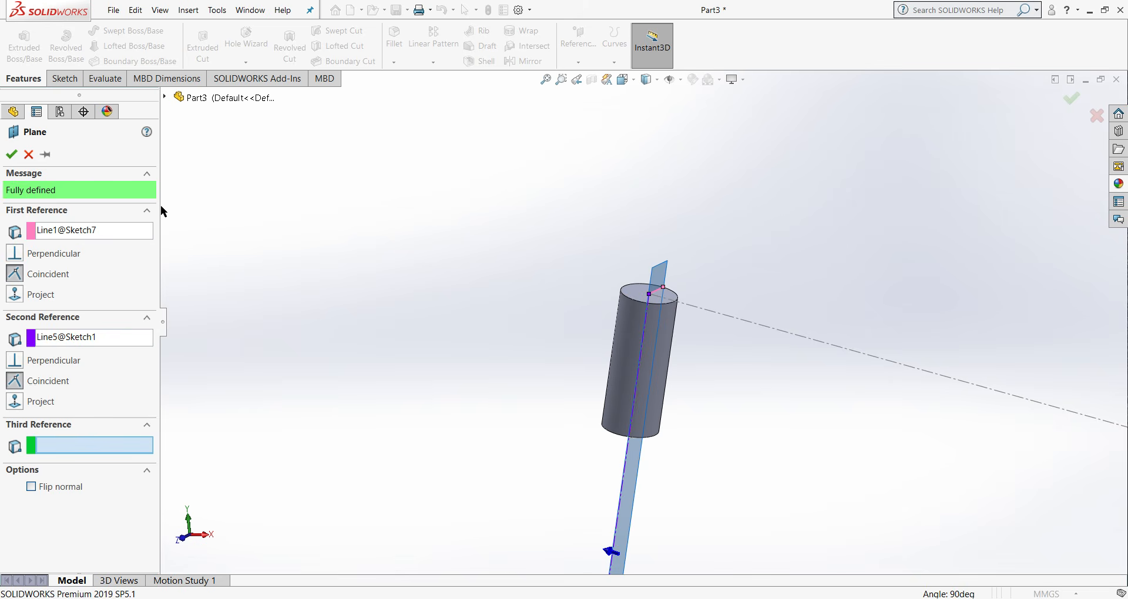
click(11, 154)
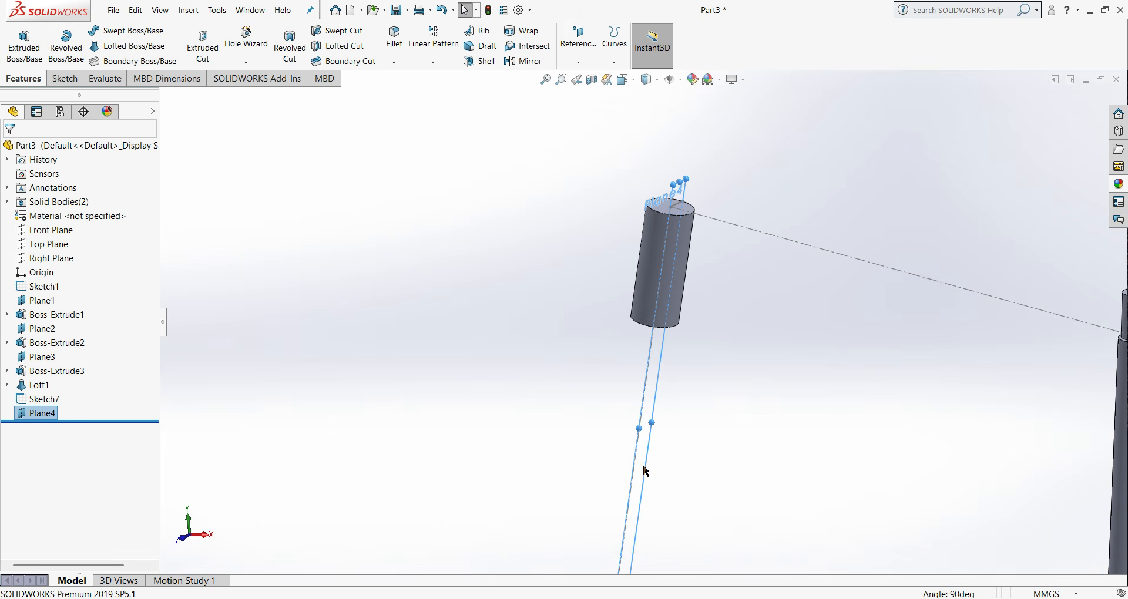
- Widen the displayed outline of the new head tube plane and view the model normal to that plane
click(647, 437)
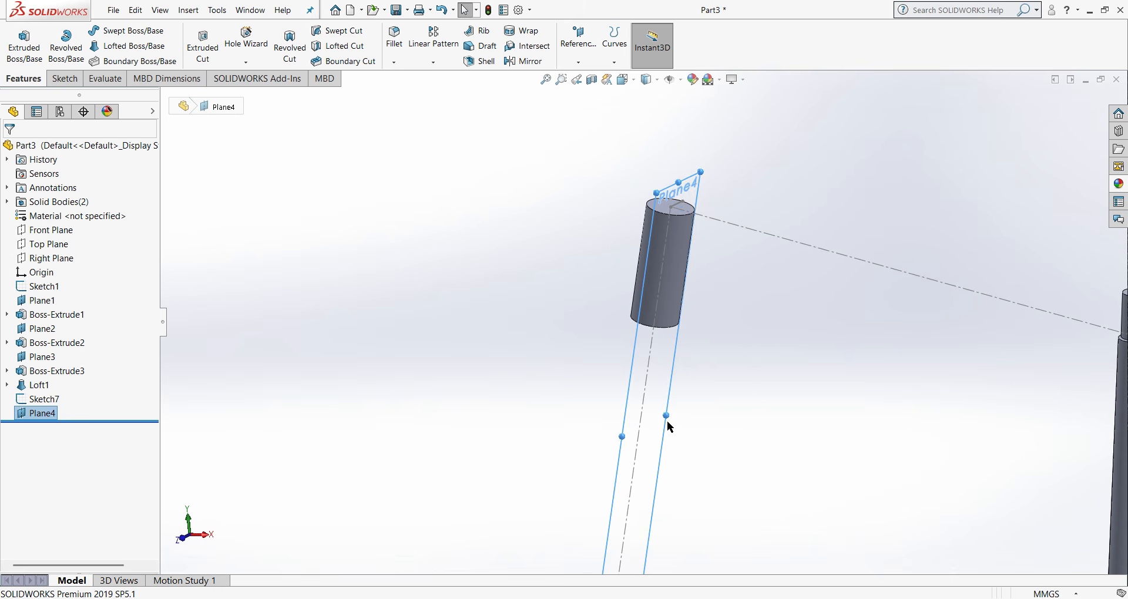
middle_drag(671, 421, 734, 424)
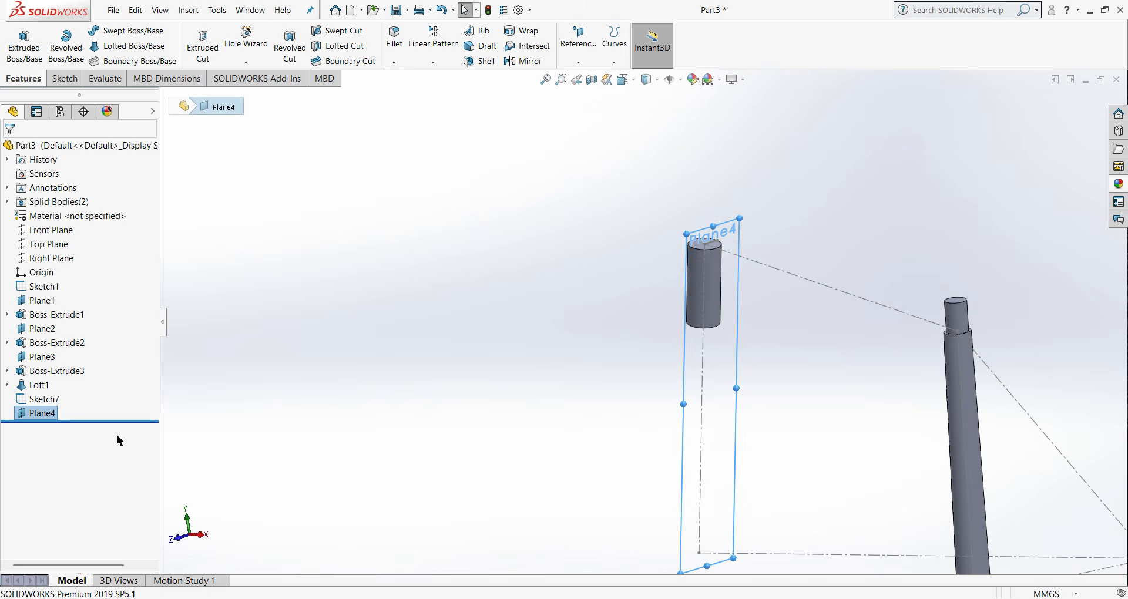
right_click(39, 415)
click(101, 332)
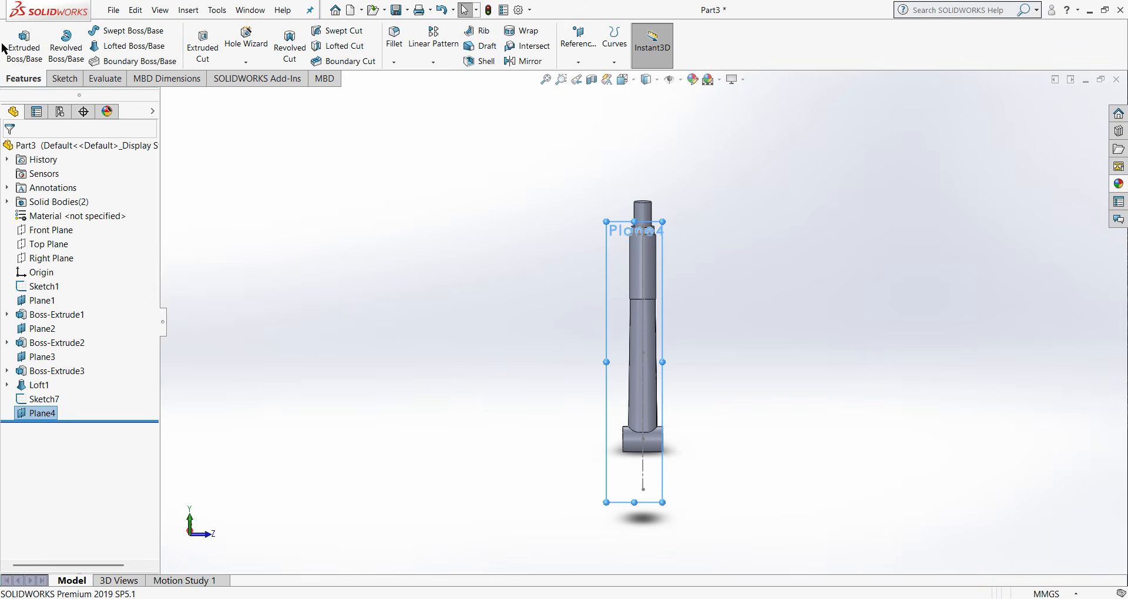
- Sketch a centerpoint straight slot on the new plane, centred on the head tube axis, about 24 mm wide with end centres about 40 mm apart
click(64, 79)
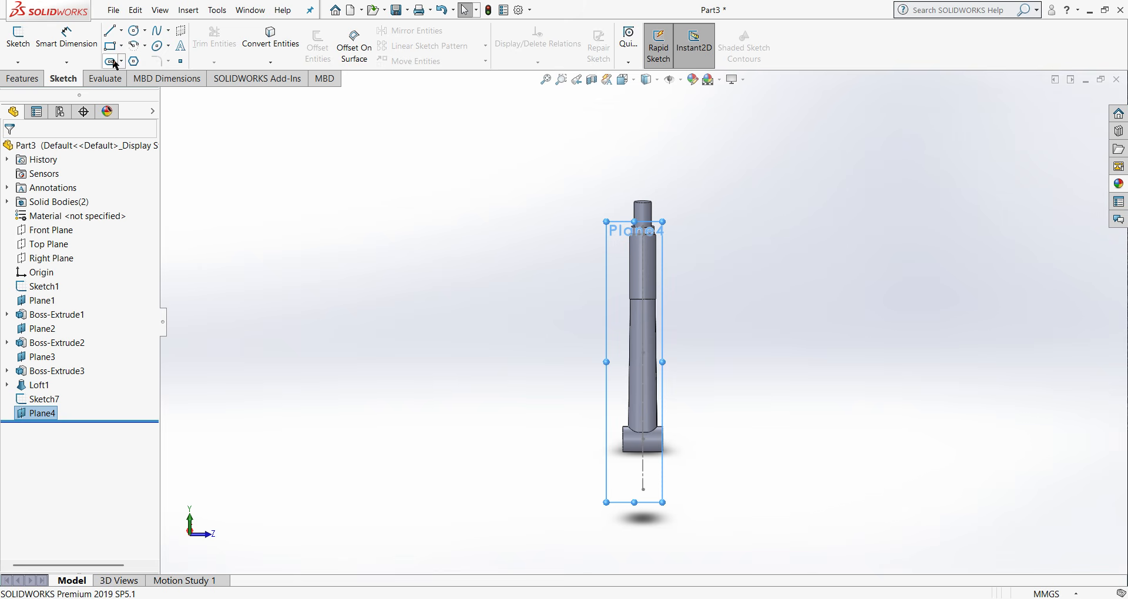
click(115, 61)
click(133, 91)
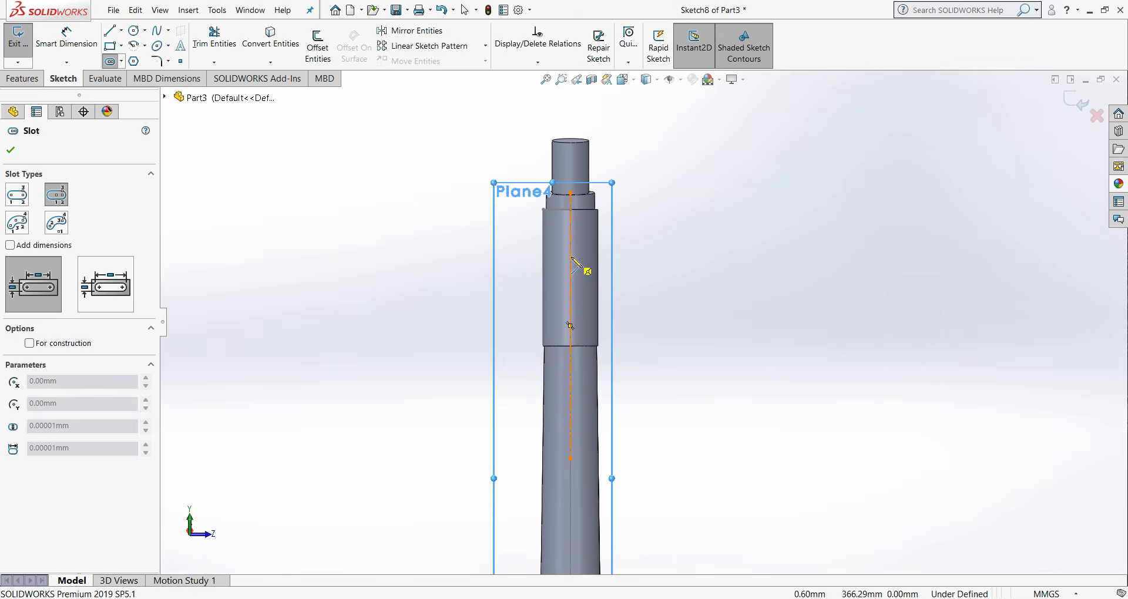
click(570, 241)
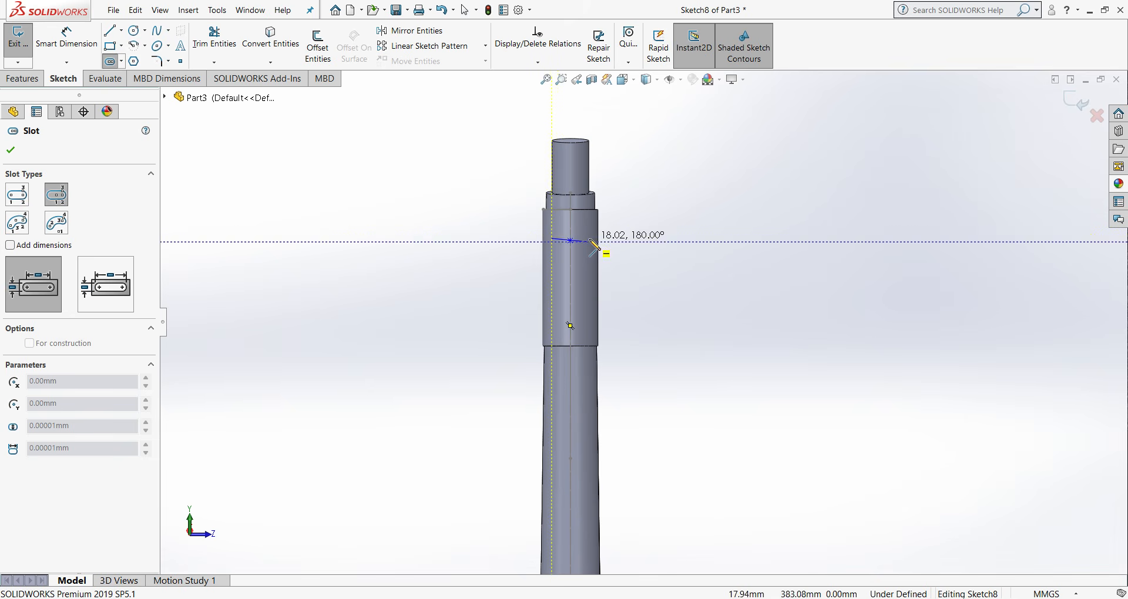
click(592, 236)
click(595, 249)
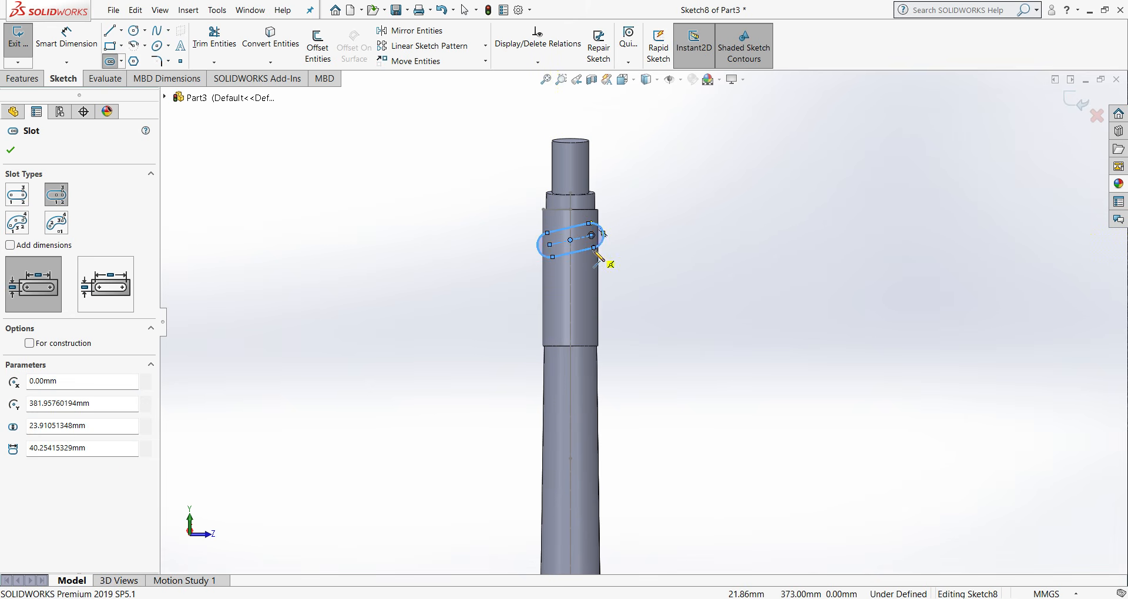
right_click(598, 252)
click(624, 259)
- Add a horizontal relation to the head tube slot
click(565, 245)
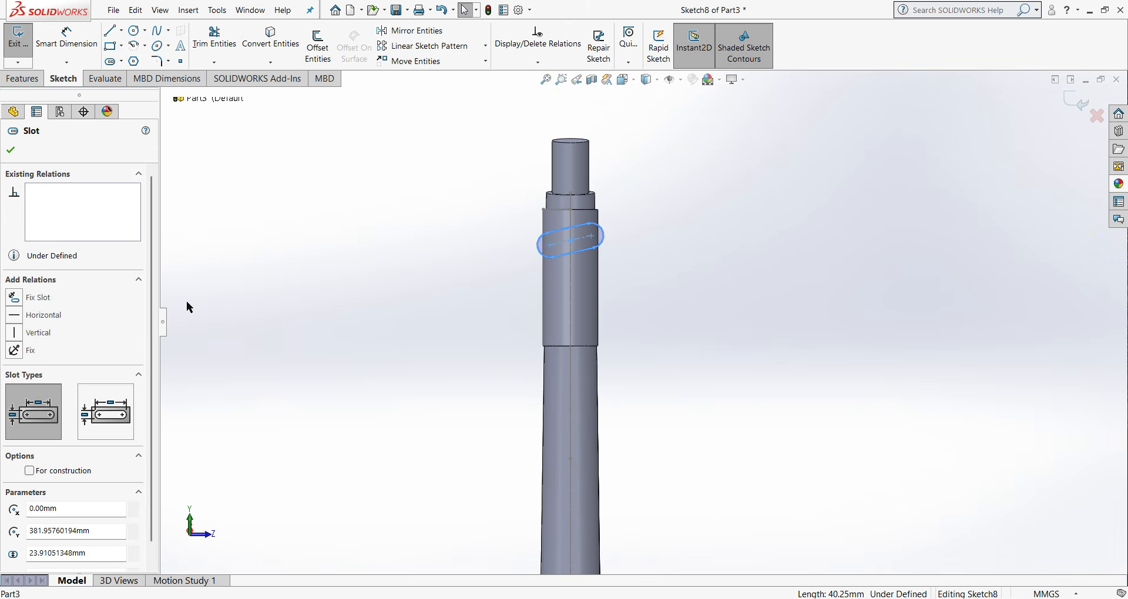
click(14, 316)
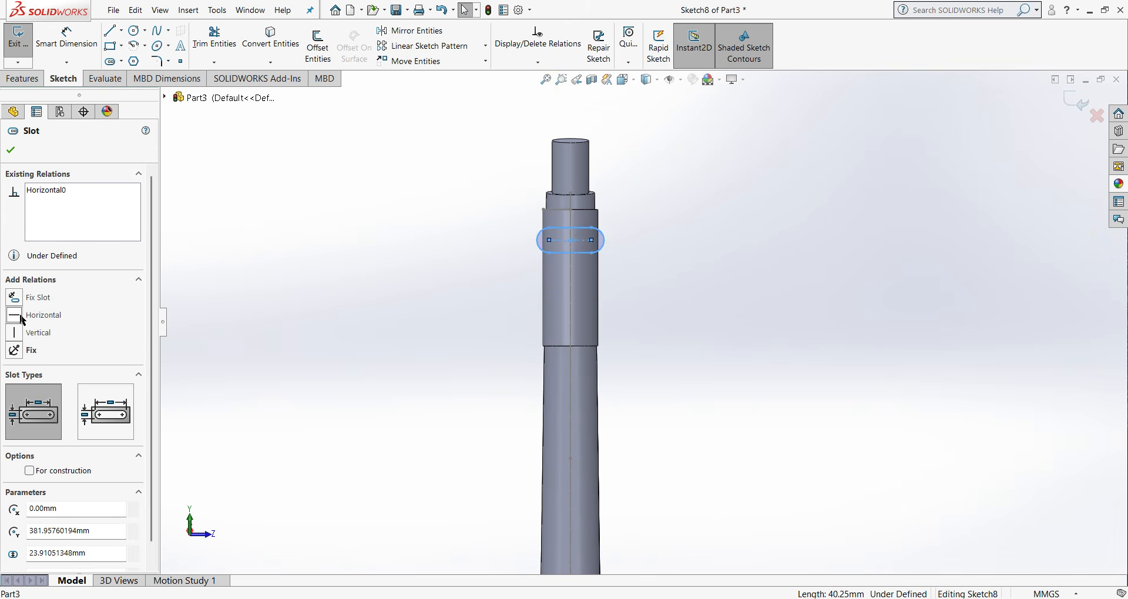
click(11, 149)
- Dimension the radius of the head tube slot's end arc as 22.50 mm
click(66, 37)
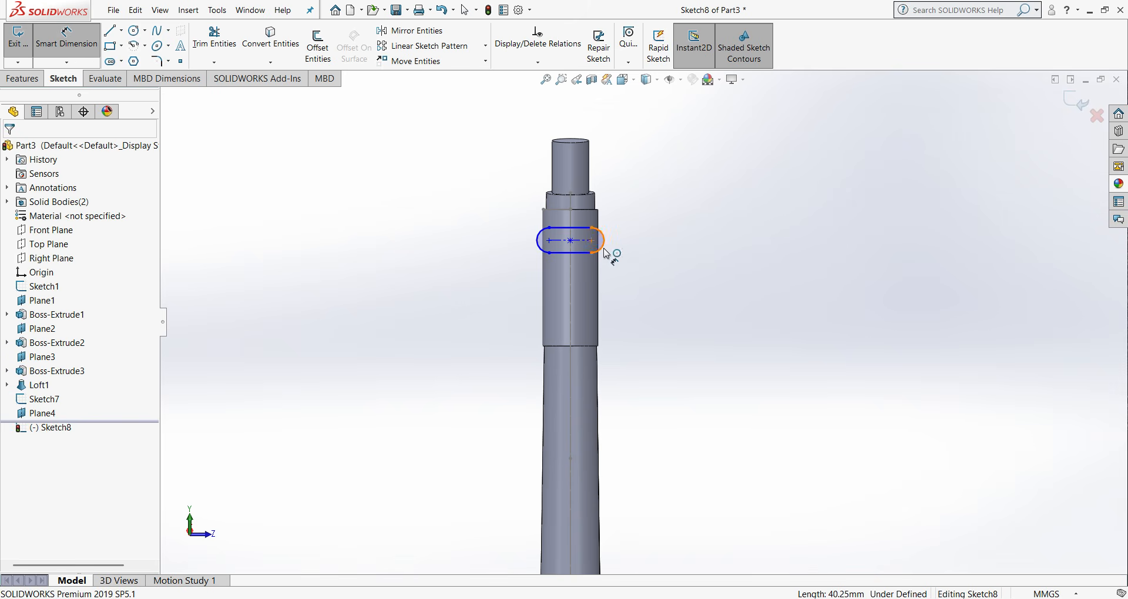
click(600, 241)
click(707, 288)
text(22.50)
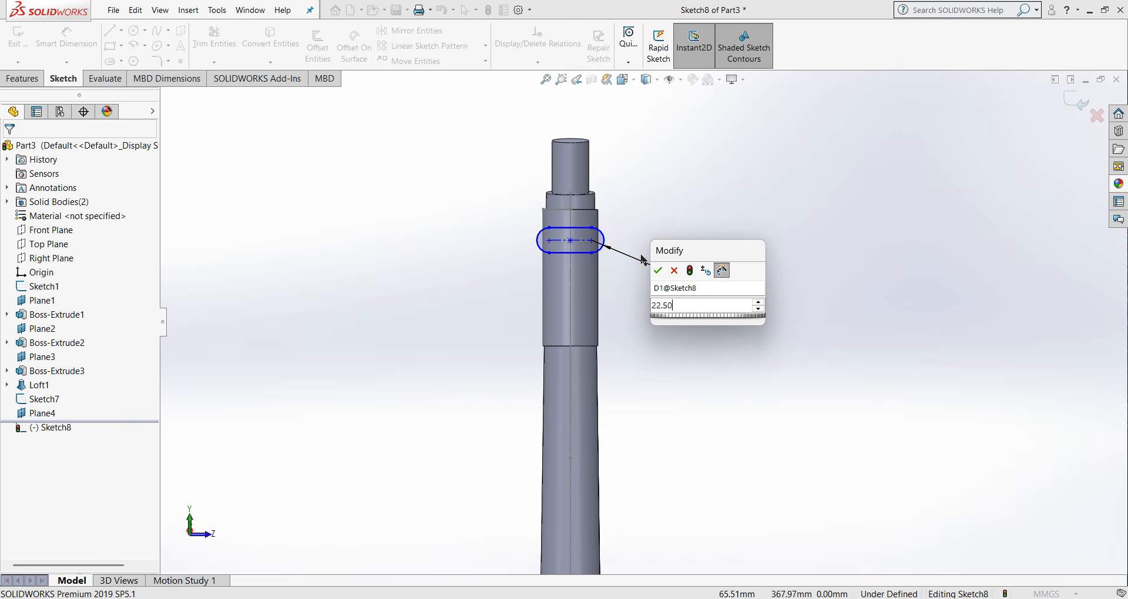
click(659, 271)
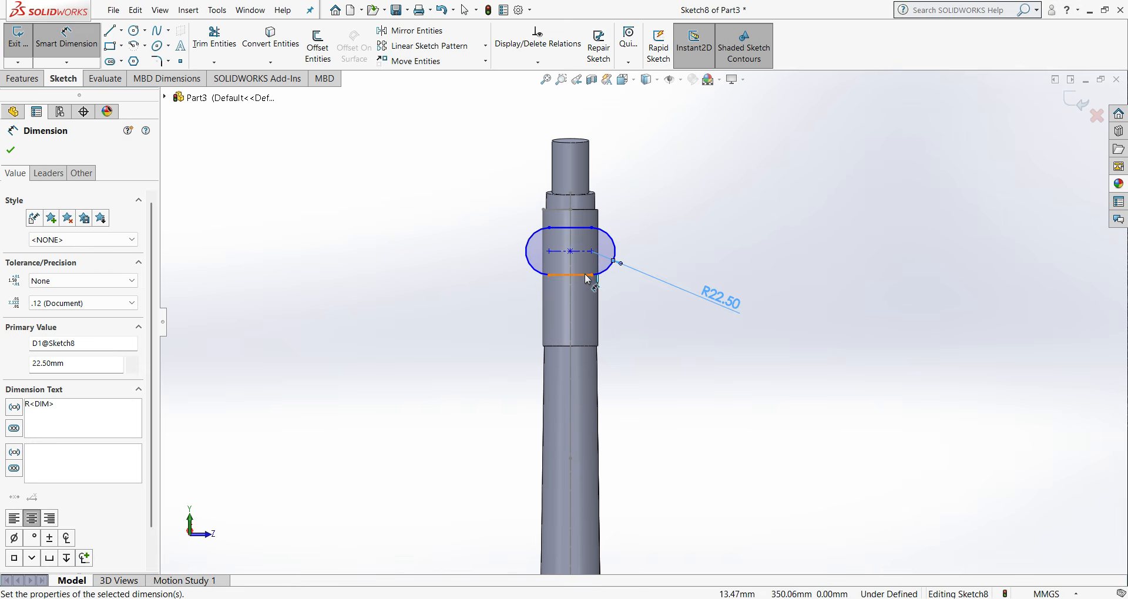
- Dimension the head tube slot's straight side as 10 mm and exit the sketch
click(588, 278)
click(703, 356)
text(10)
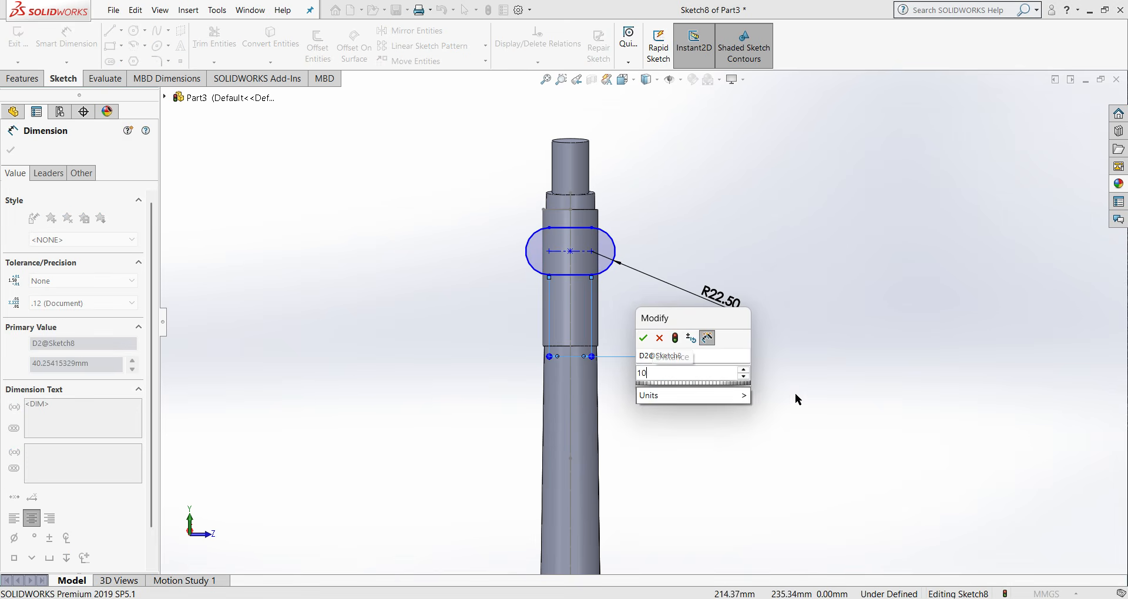
click(643, 340)
scroll(587, 289, down, 2)
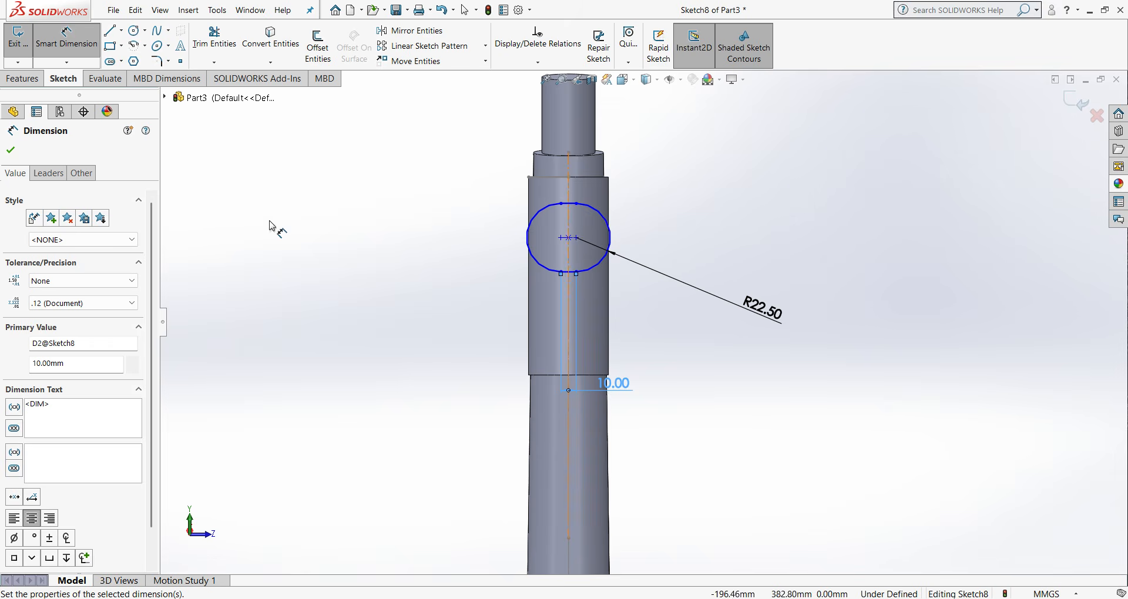
key(Escape)
scroll(792, 407, up, 2)
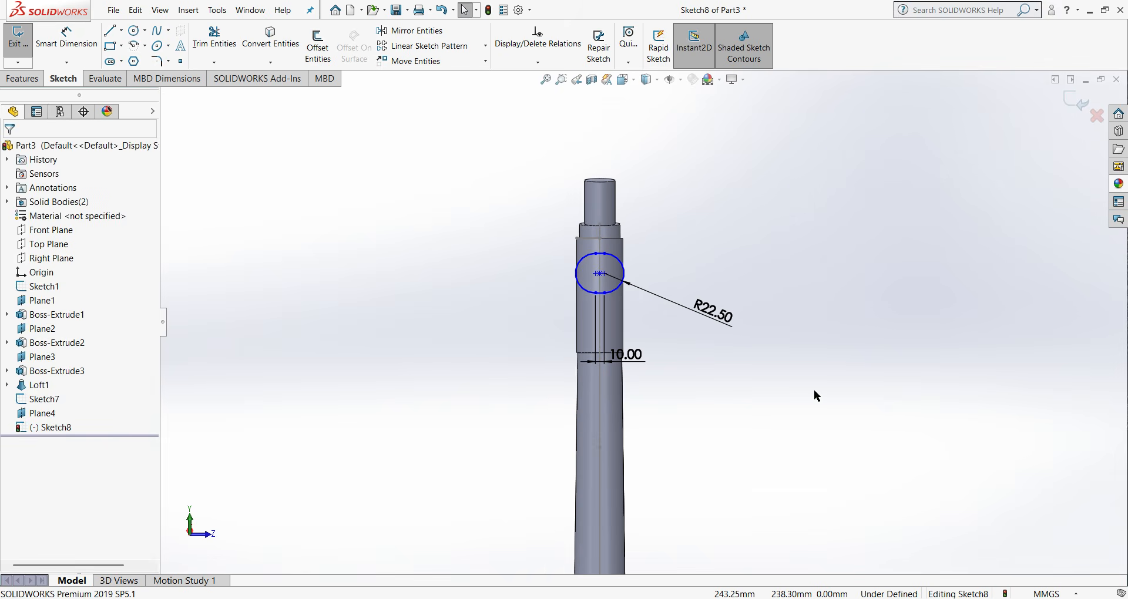
key(ctrl+1)
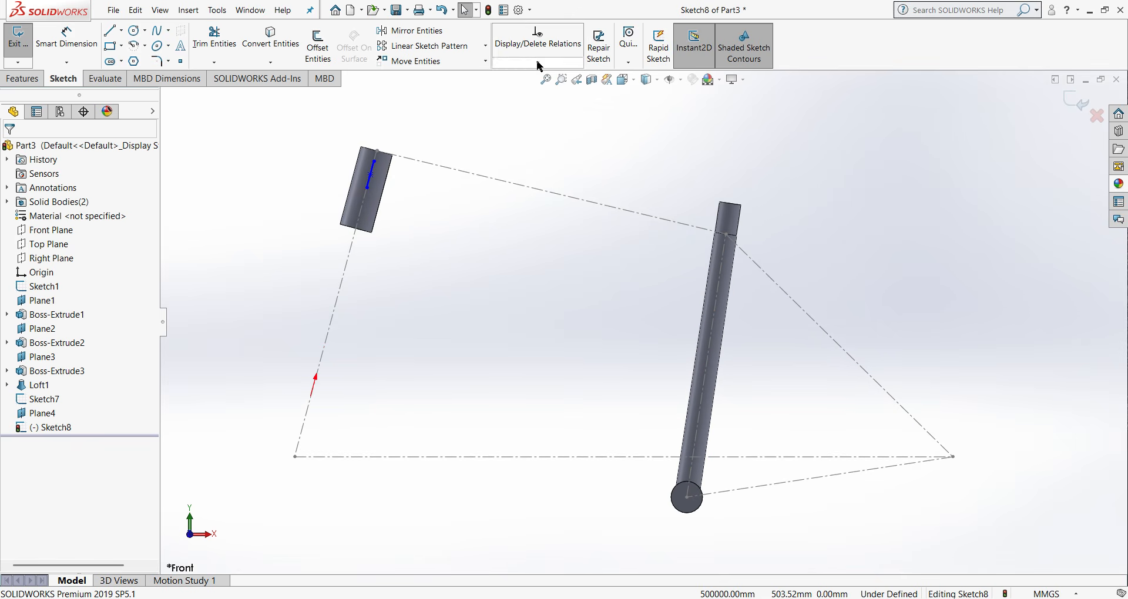
click(1081, 103)
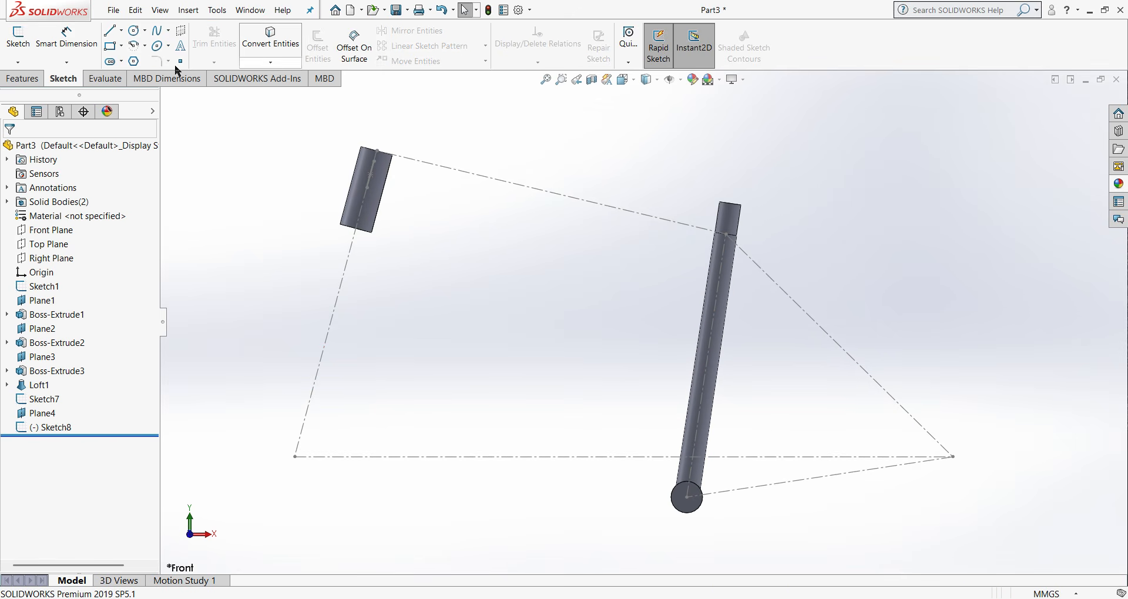
- Sketch a vertical line about 17.5 mm long on the seat tube's top face, from its centre to the rim, and exit the sketch
middle_drag(627, 181, 591, 279)
scroll(783, 236, down, 3)
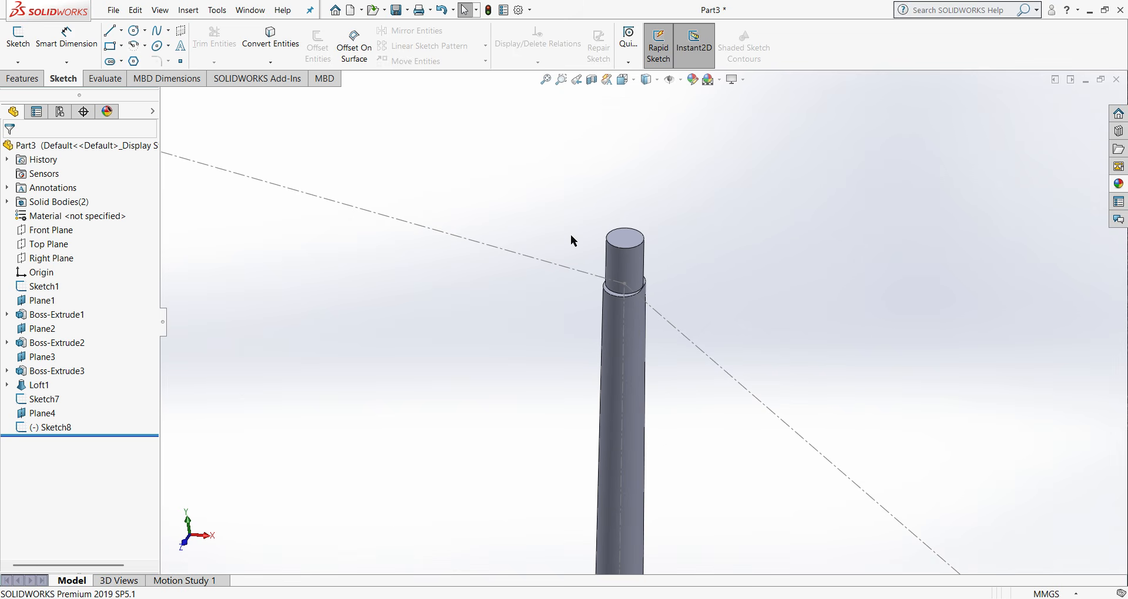
right_click(623, 239)
click(649, 221)
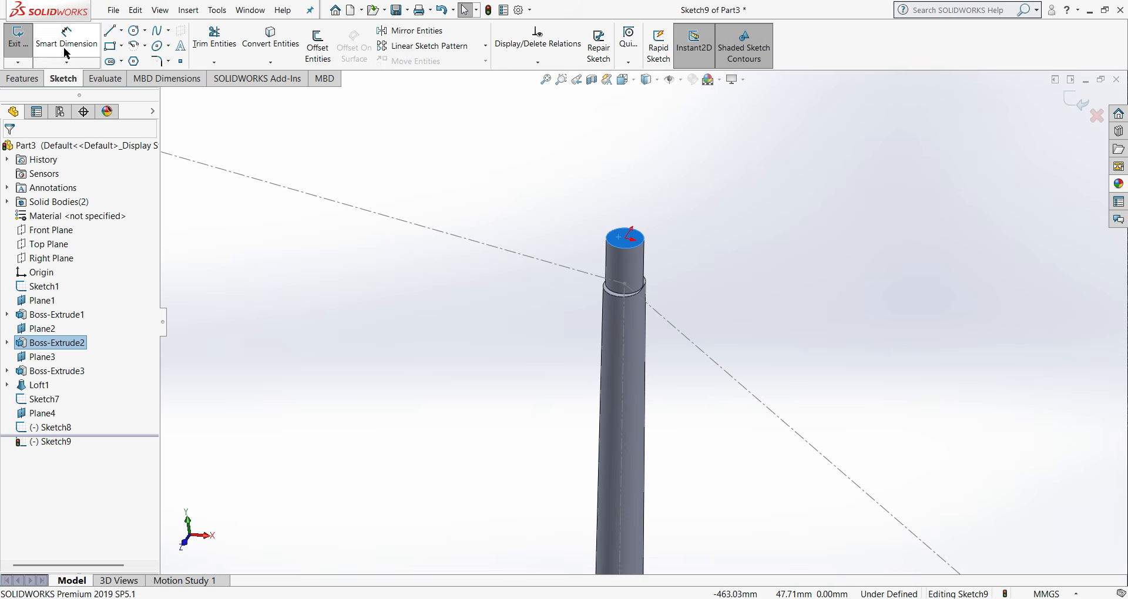
click(110, 30)
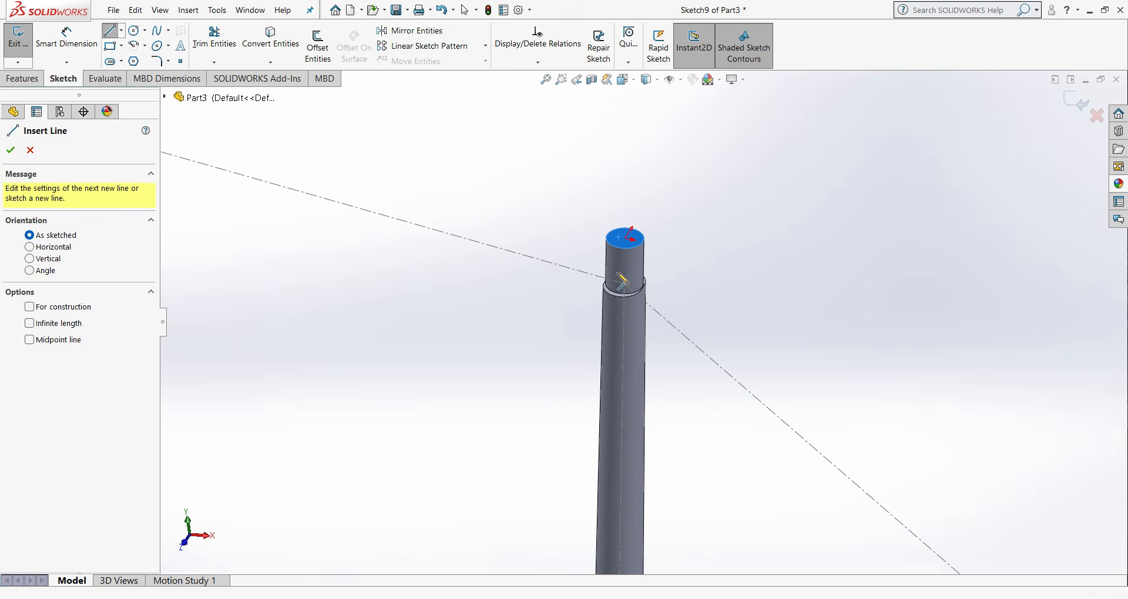
click(626, 238)
click(619, 248)
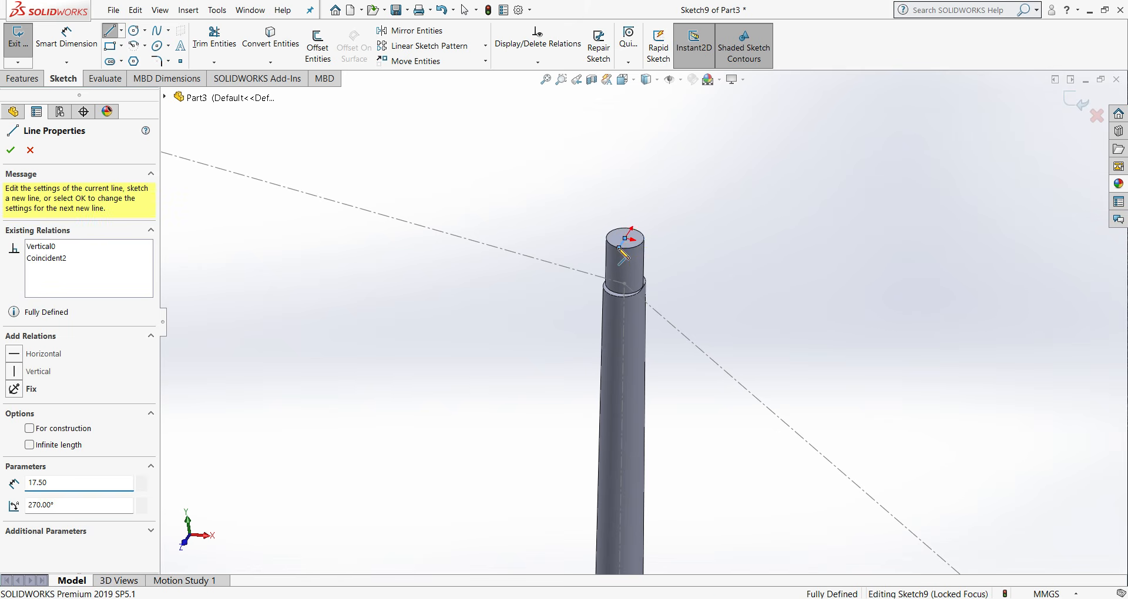
right_click(624, 254)
click(649, 258)
click(21, 78)
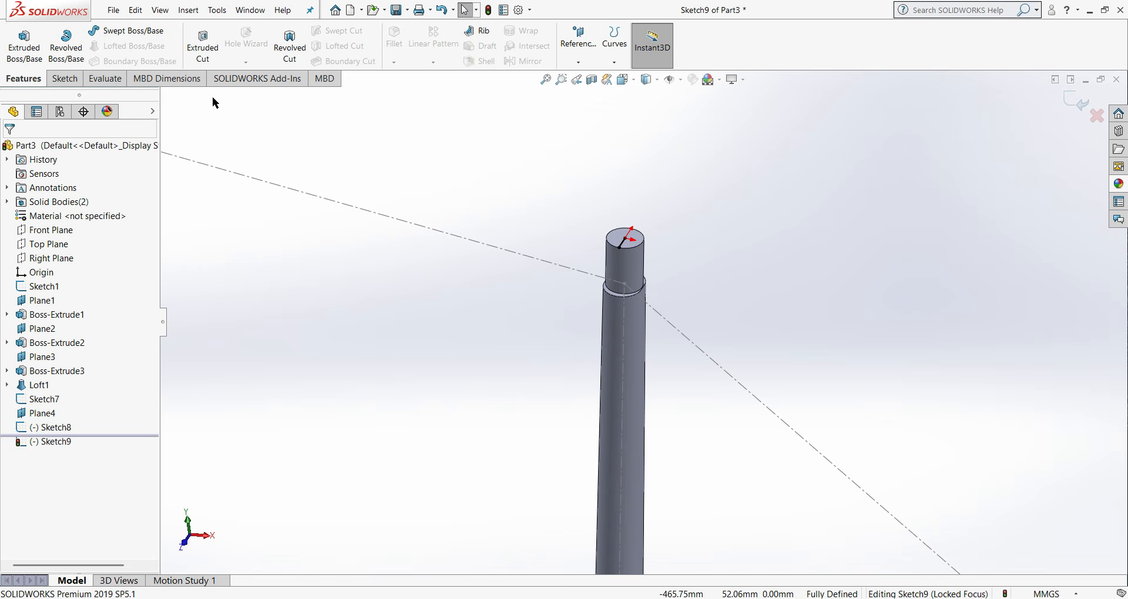
click(579, 61)
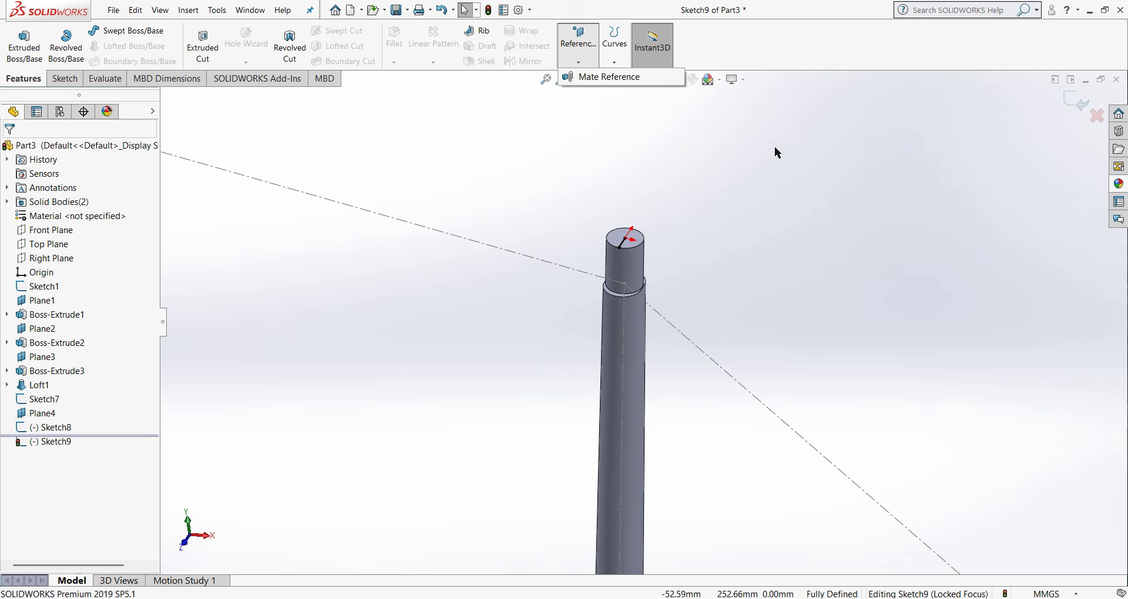
click(1085, 98)
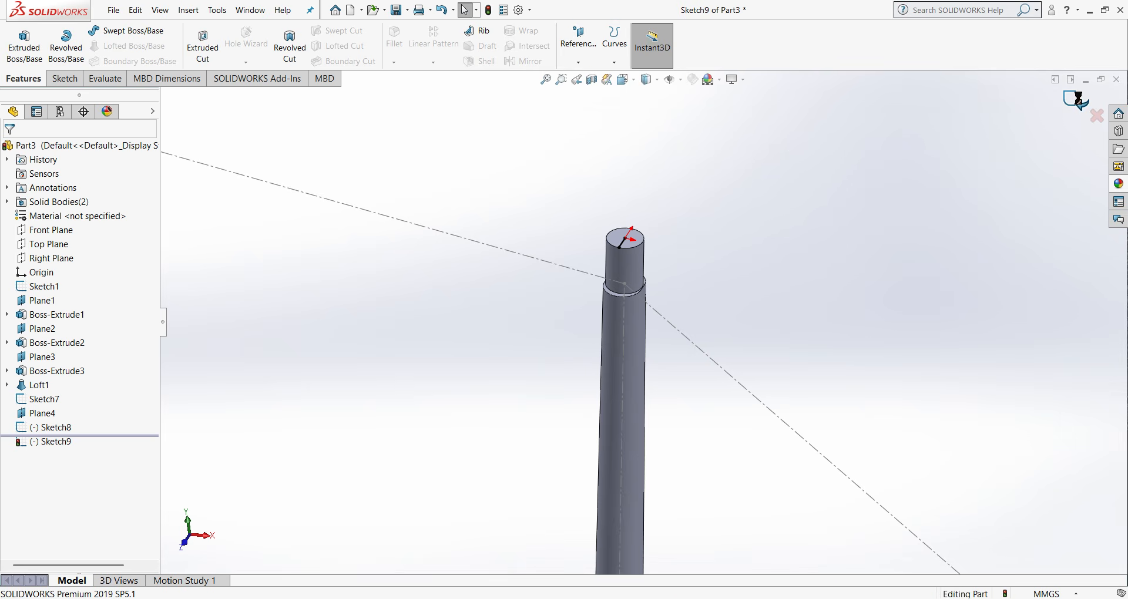
- Create a reference plane coincident with the new sketch line and the seat tube centreline
click(579, 63)
click(587, 75)
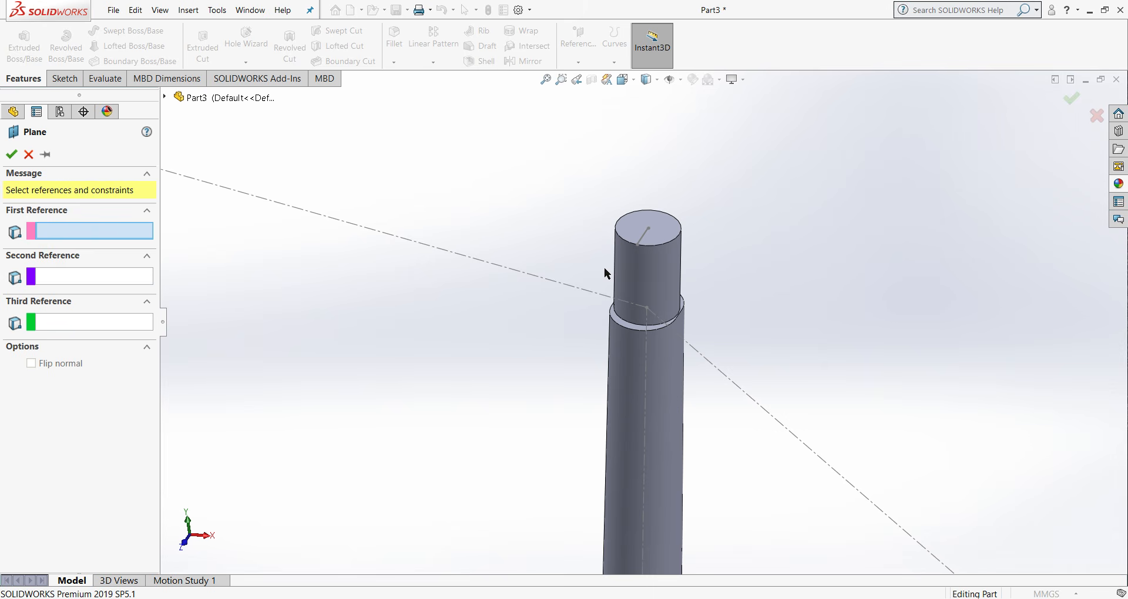
click(646, 234)
click(646, 345)
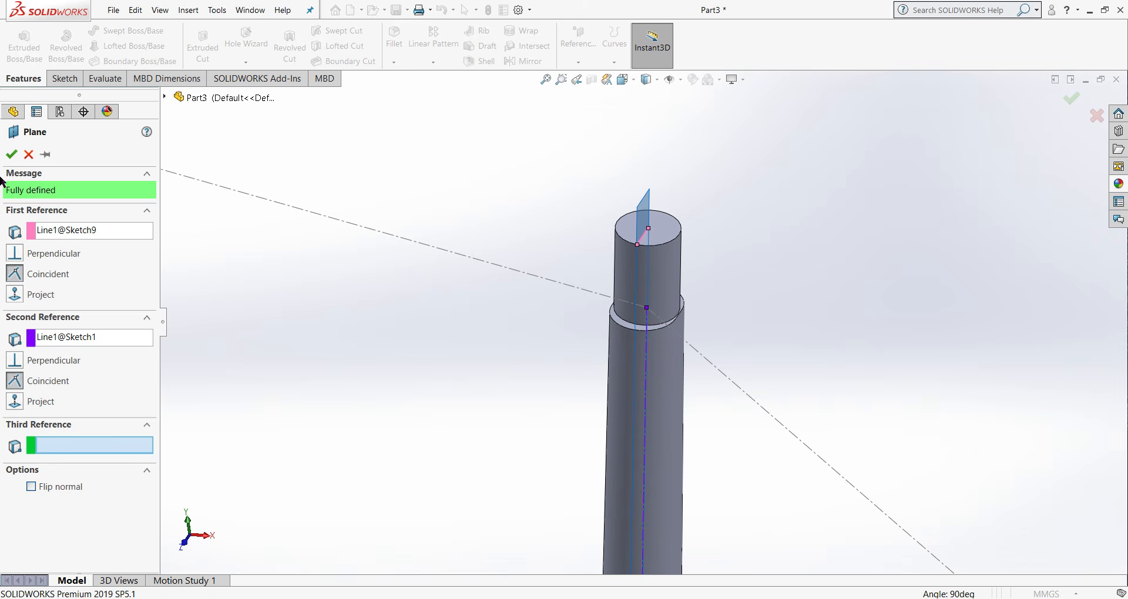
click(11, 154)
- Enlarge the new plane's outline so it extends beyond both sides of the seat tube
scroll(650, 461, up, 2)
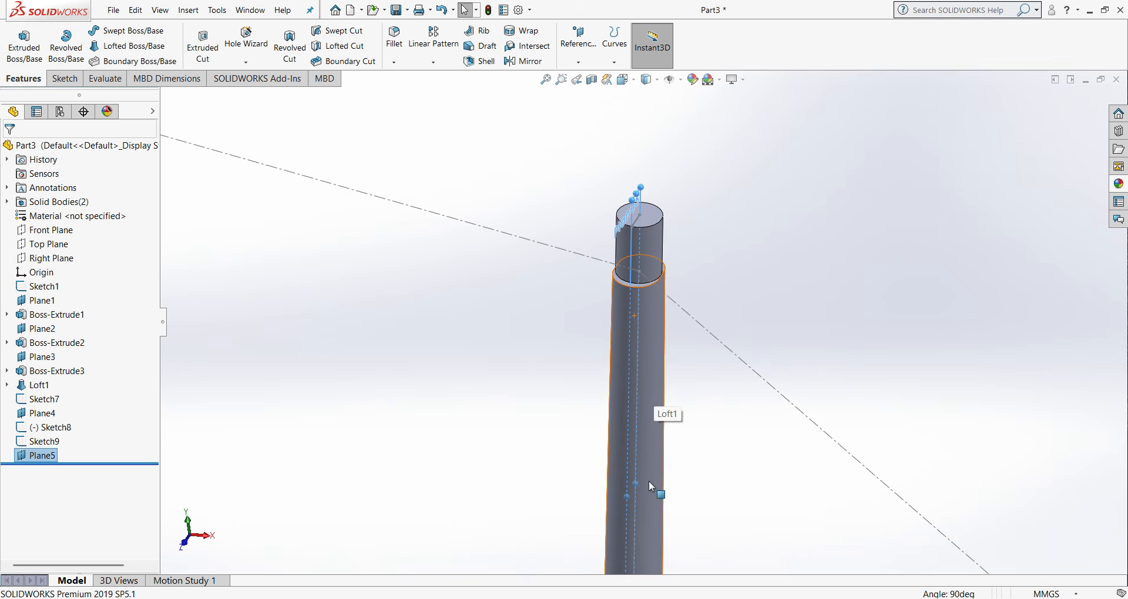
click(640, 483)
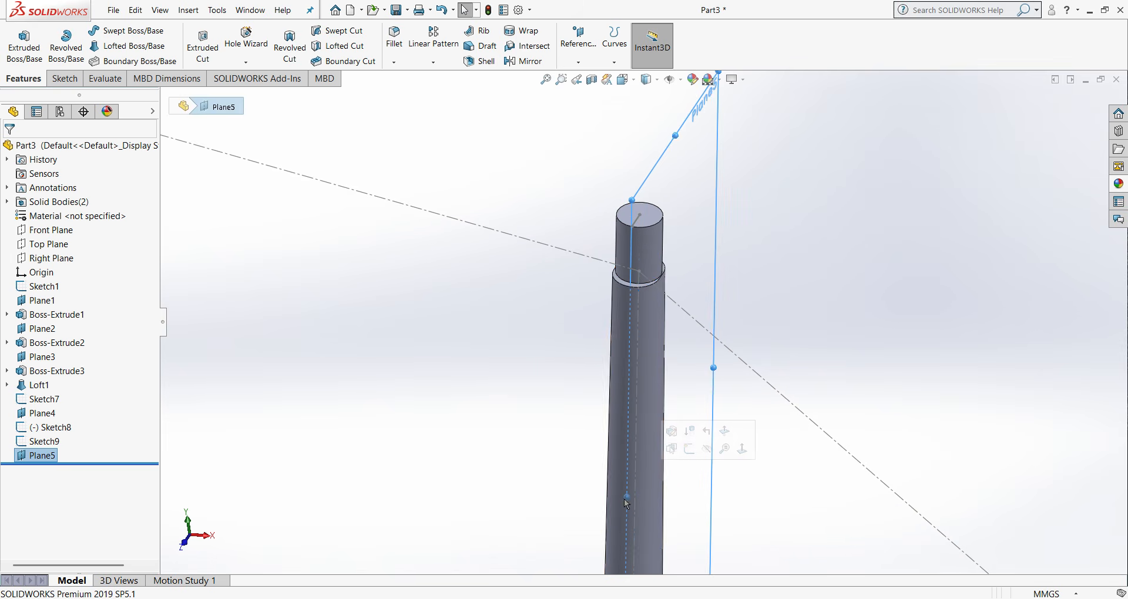
drag(626, 496, 591, 518)
scroll(715, 463, up, 5)
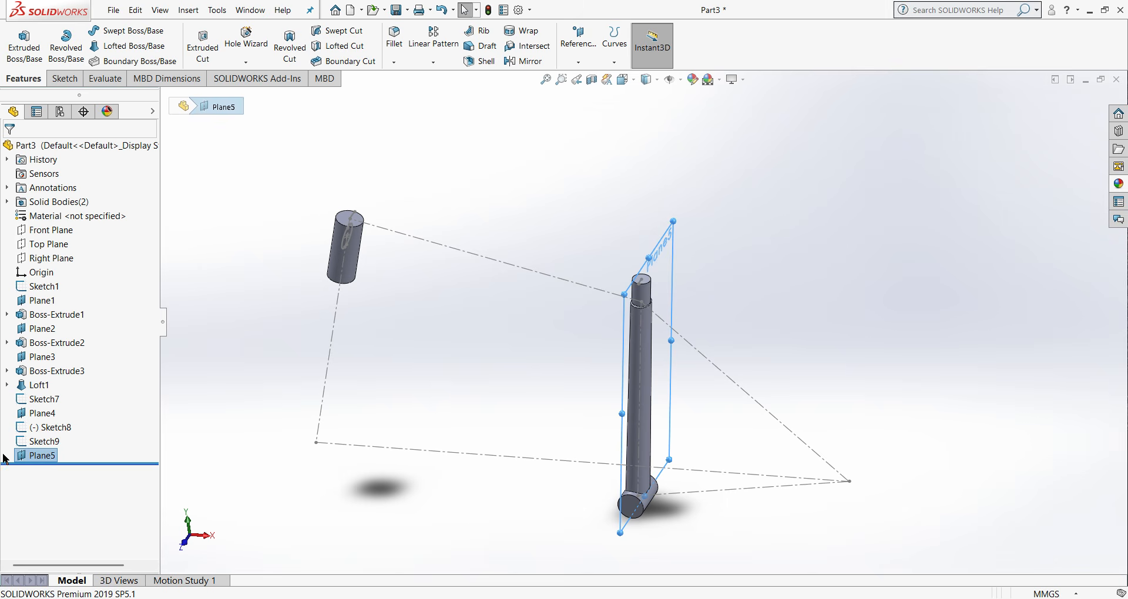
- Sketch a horizontal centerpoint straight slot on the new plane near the seat tube's upper end, about 35 mm wide with end centres about 25 mm apart
right_click(37, 452)
key(Escape)
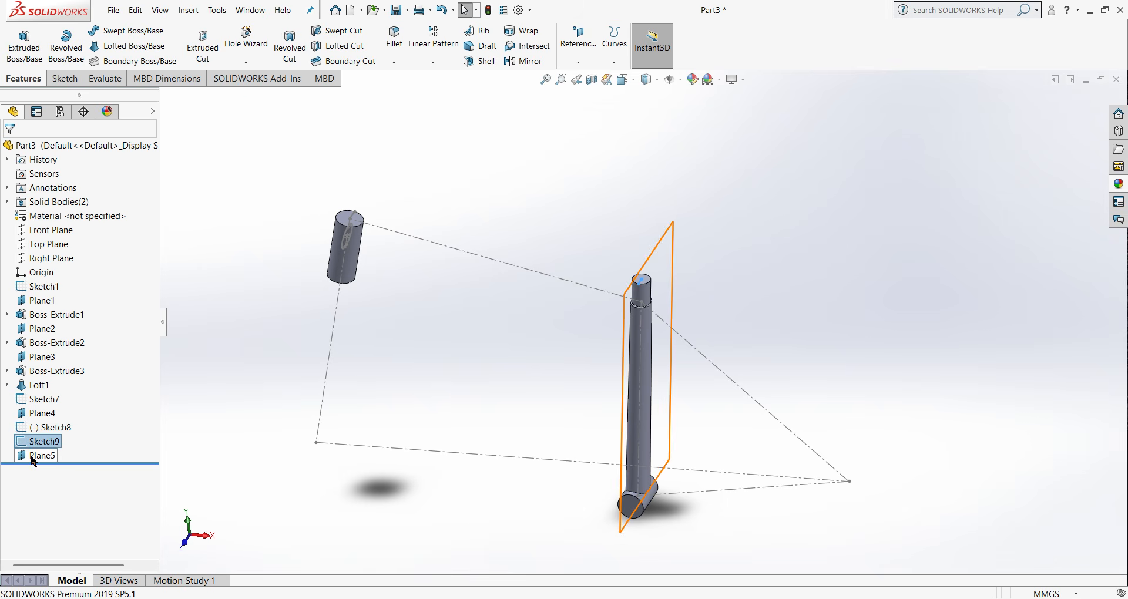
right_click(37, 457)
click(95, 330)
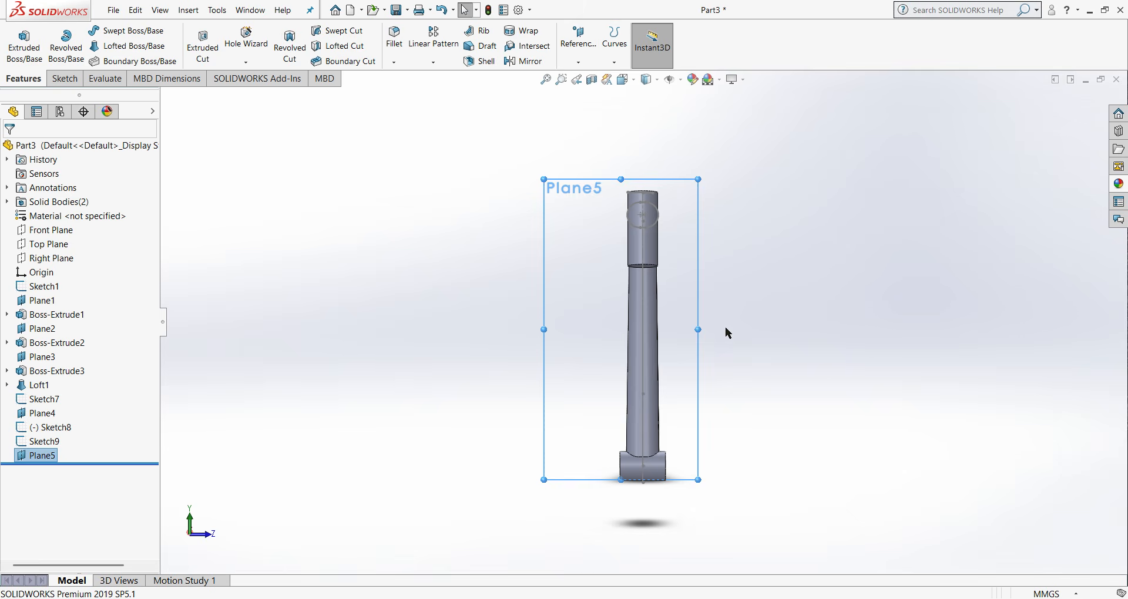
key(ctrl+5)
key(ctrl+6)
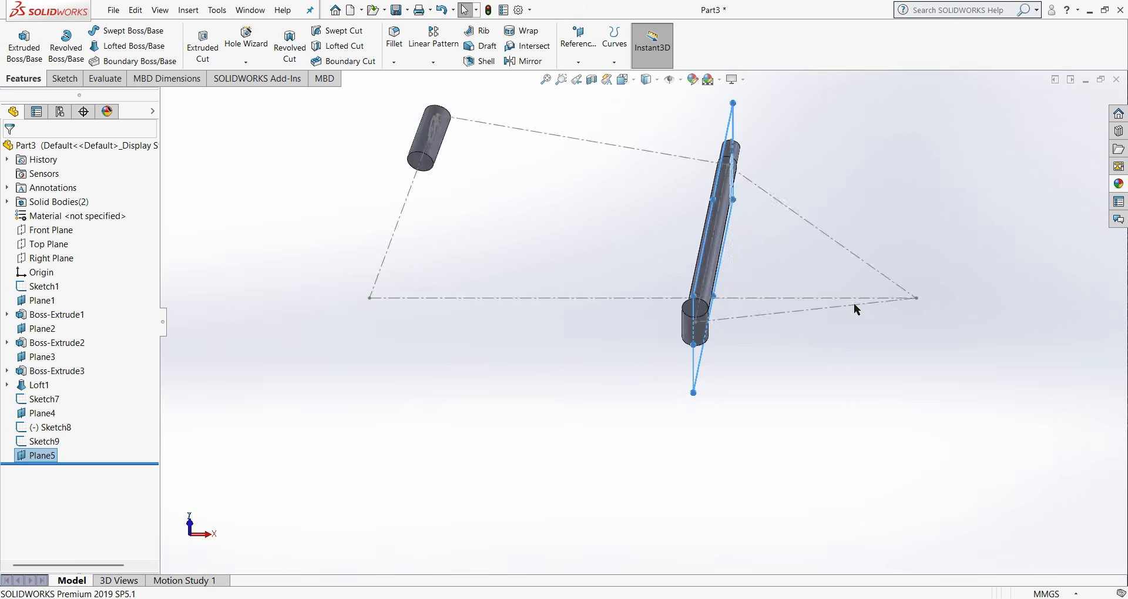
key(ctrl+4)
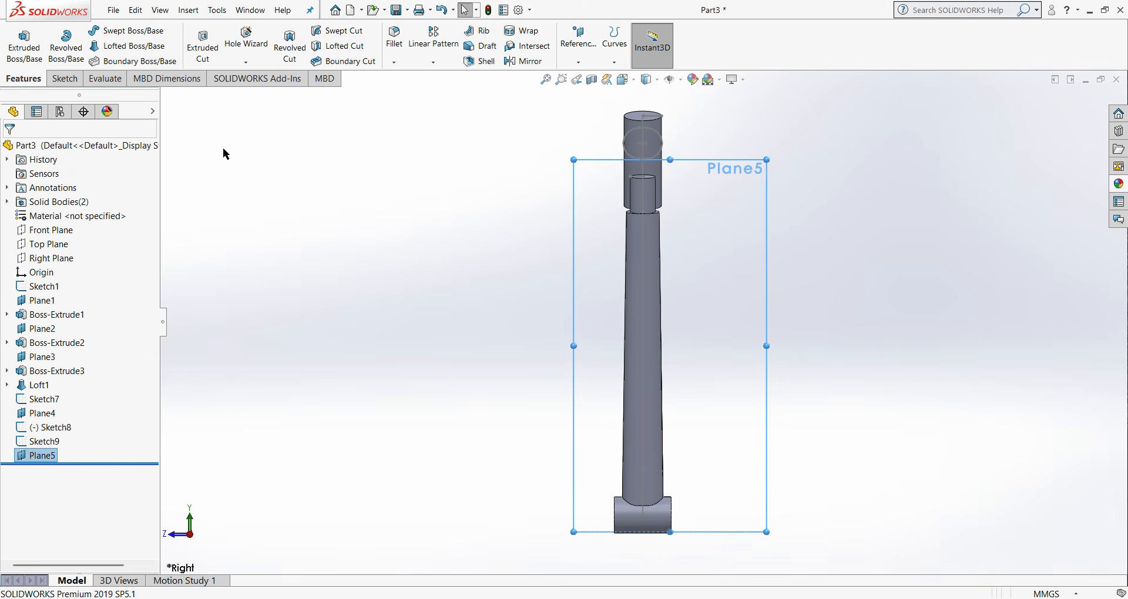
click(64, 78)
click(121, 61)
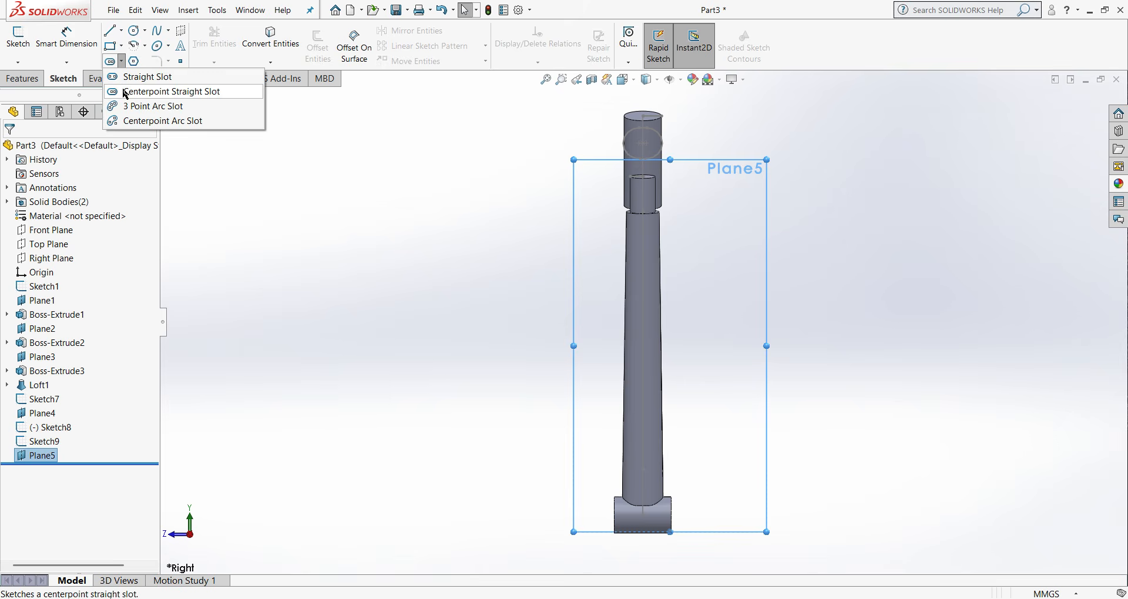
click(153, 92)
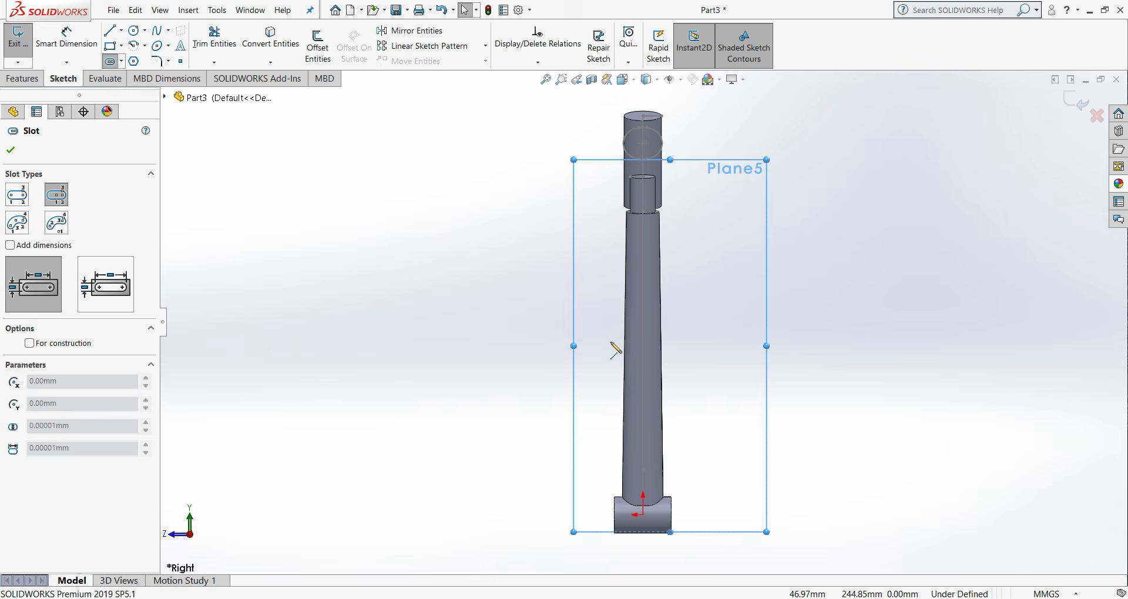
click(643, 233)
click(654, 233)
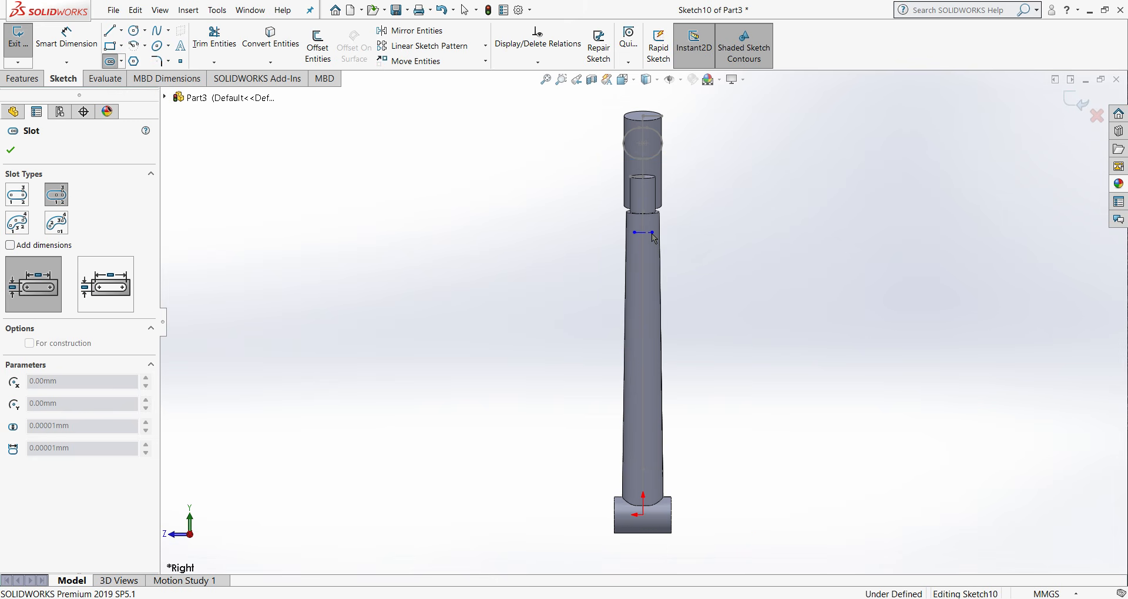
click(661, 247)
right_click(660, 248)
click(677, 252)
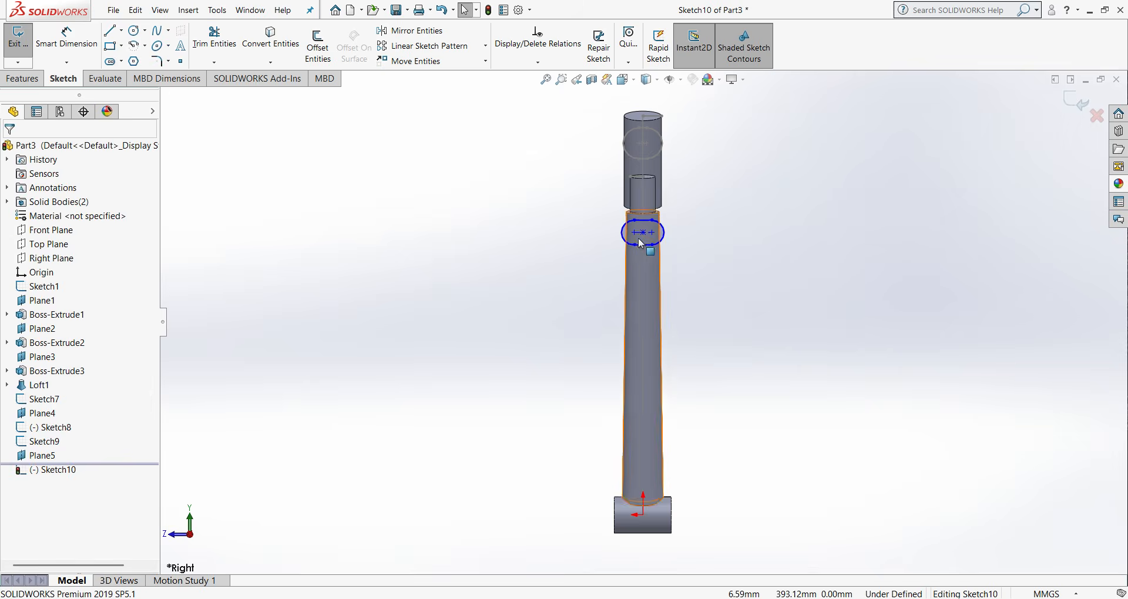
- Dimension the radius of the seat tube slot's end arc as 20 mm
scroll(639, 241, down, 3)
click(643, 253)
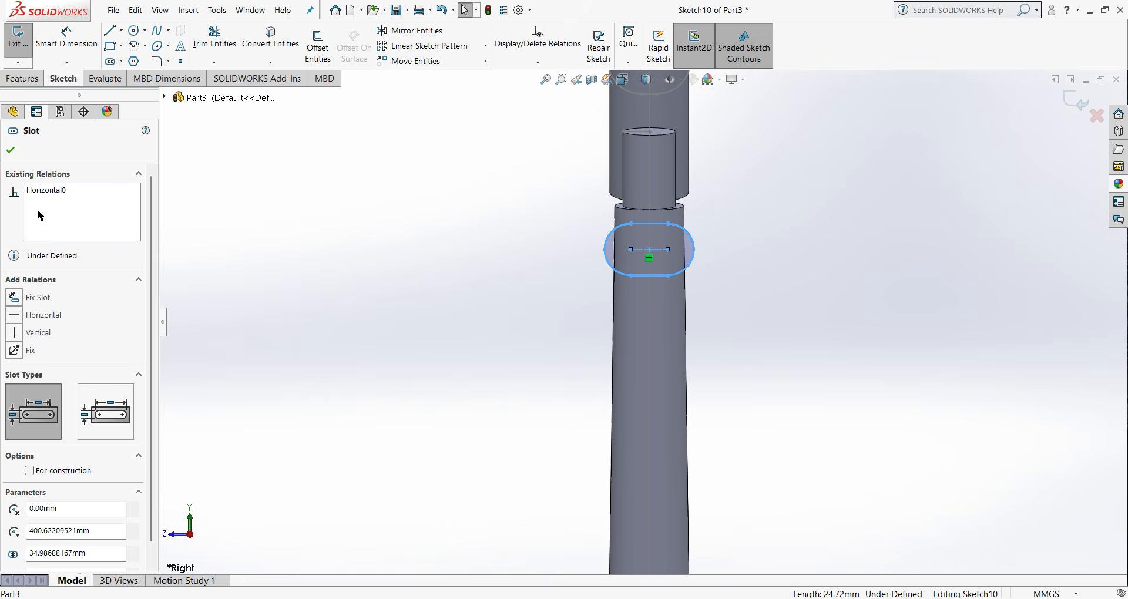
click(11, 151)
click(75, 34)
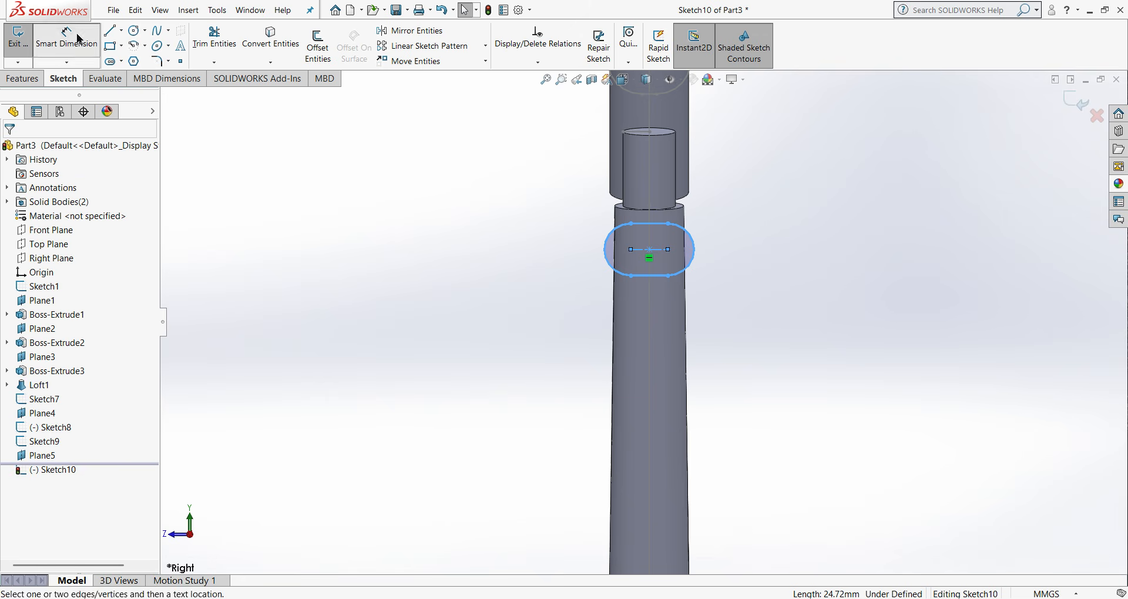
click(694, 263)
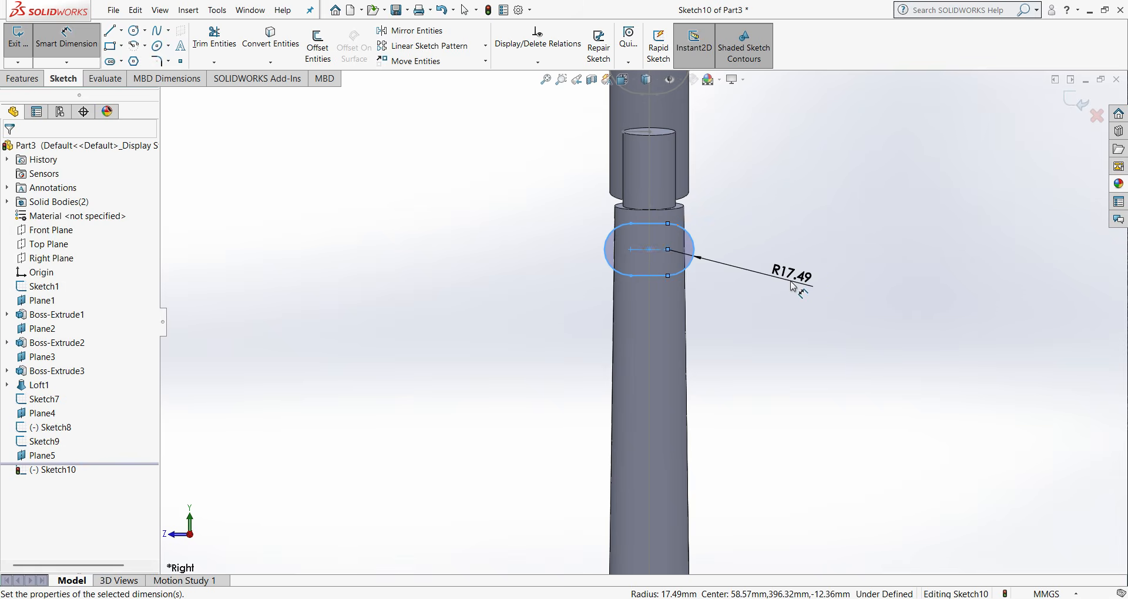
click(791, 281)
text(20)
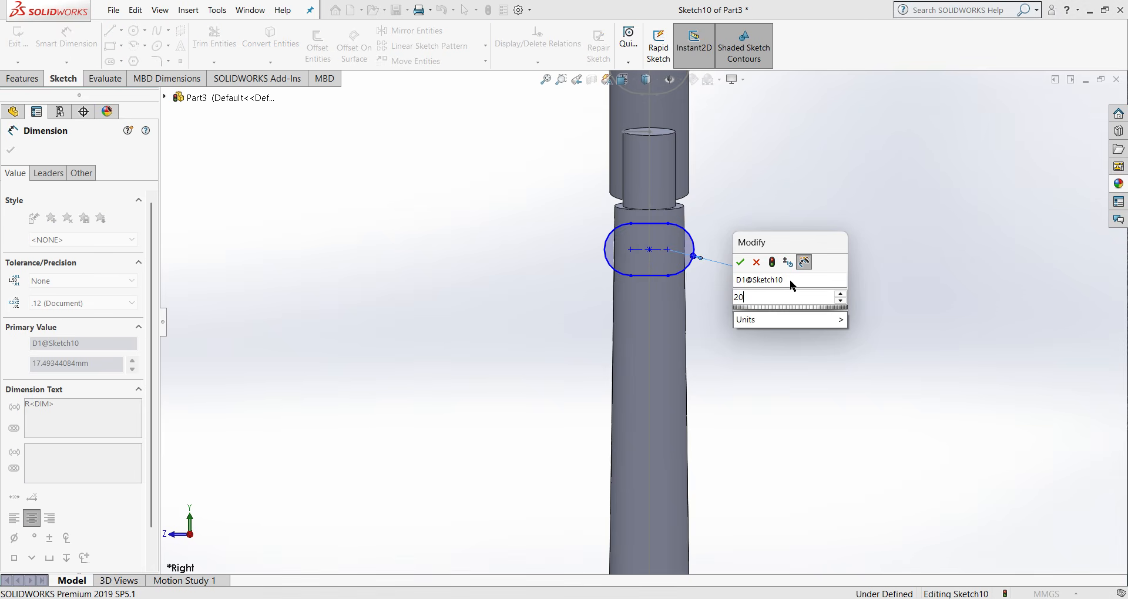
click(746, 266)
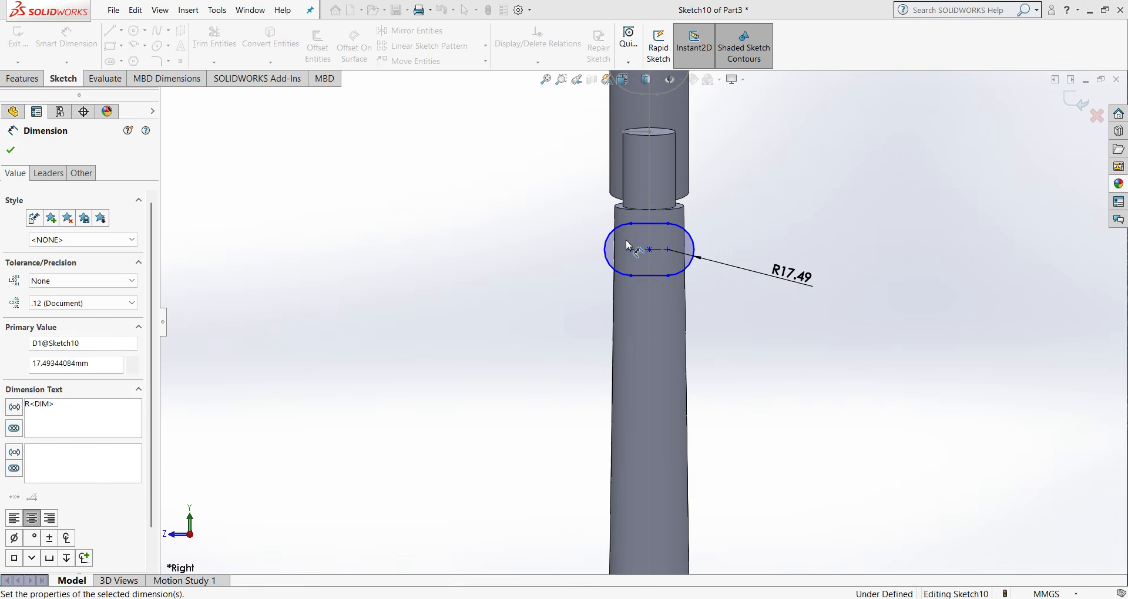
- Dimension the seat tube slot's straight side as 10 mm
click(661, 277)
click(739, 336)
key(Return)
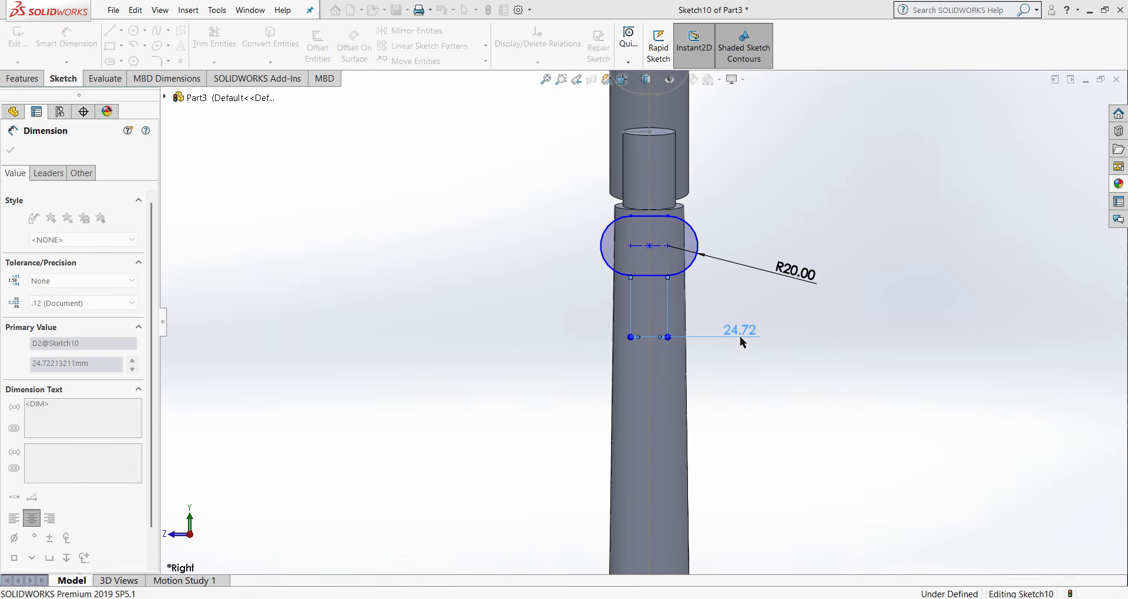
click(11, 150)
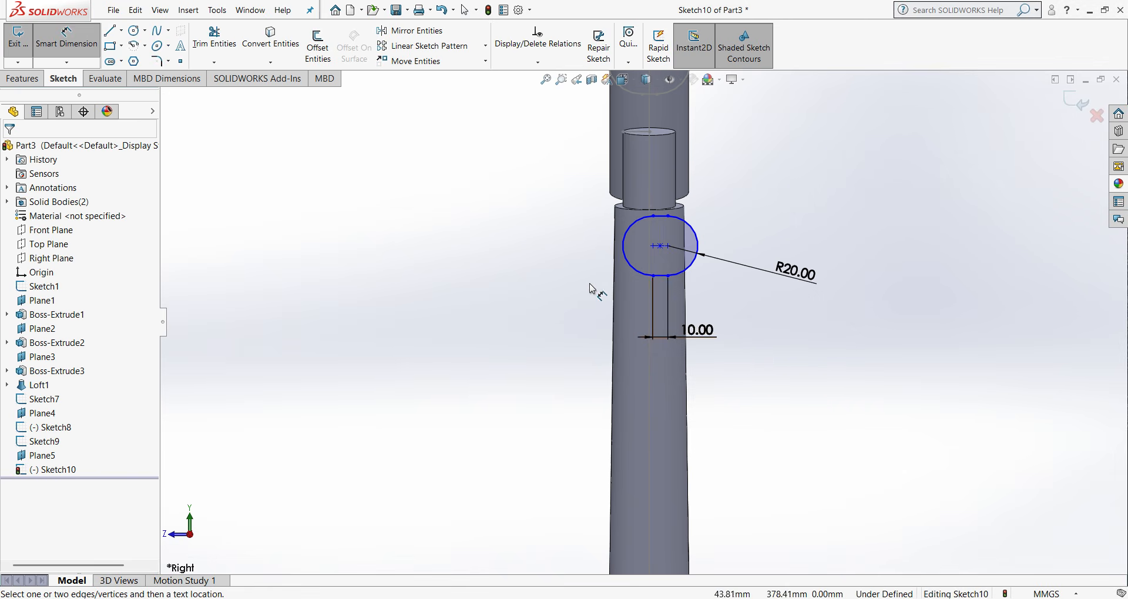
- Make the seat tube slot's centre point coincident with centreline Line5 of the layout sketch, Sketch1
scroll(591, 285, down, 4)
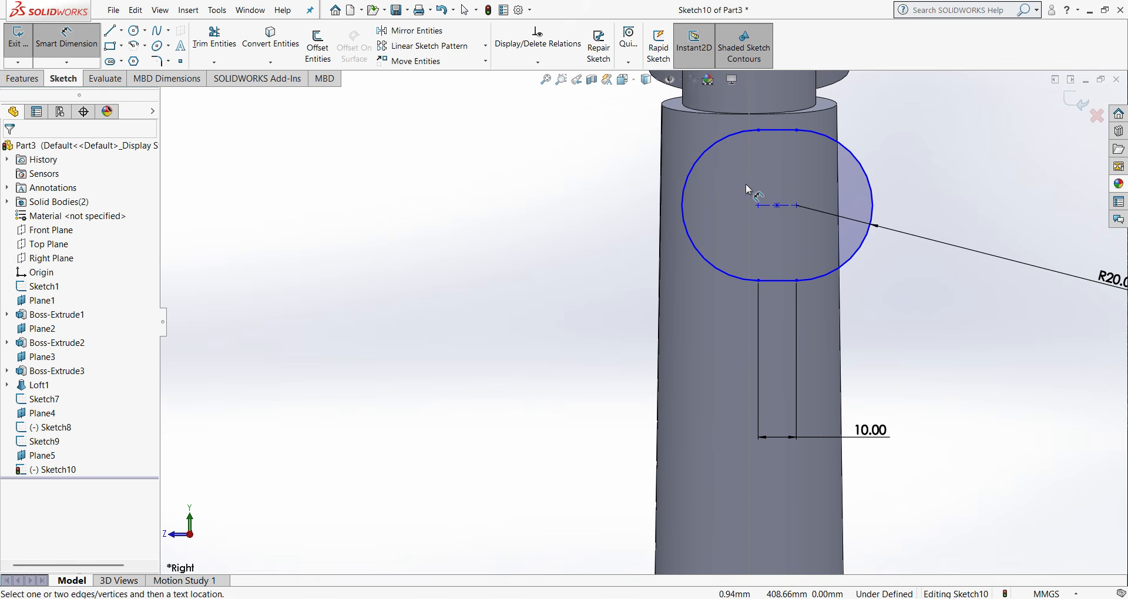
right_click(597, 236)
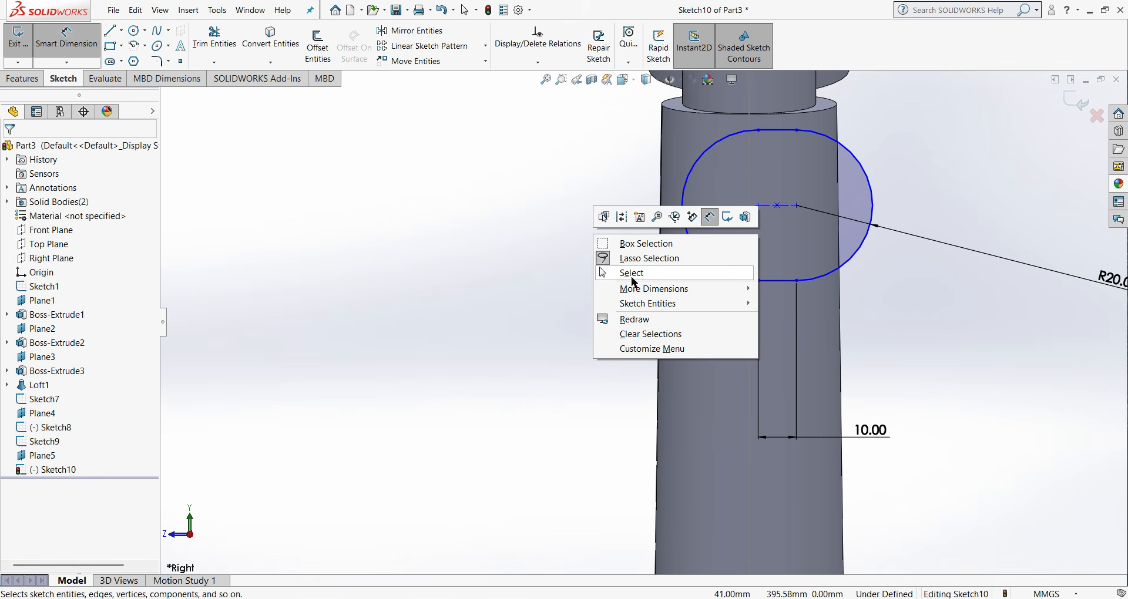
click(634, 275)
click(778, 205)
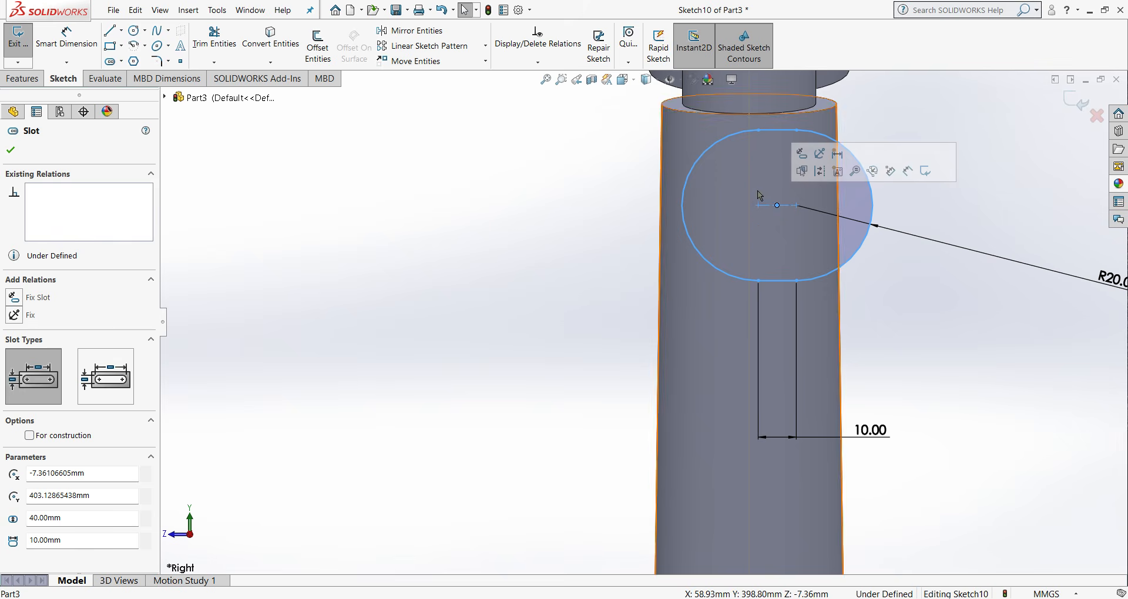
ctrl+click(751, 183)
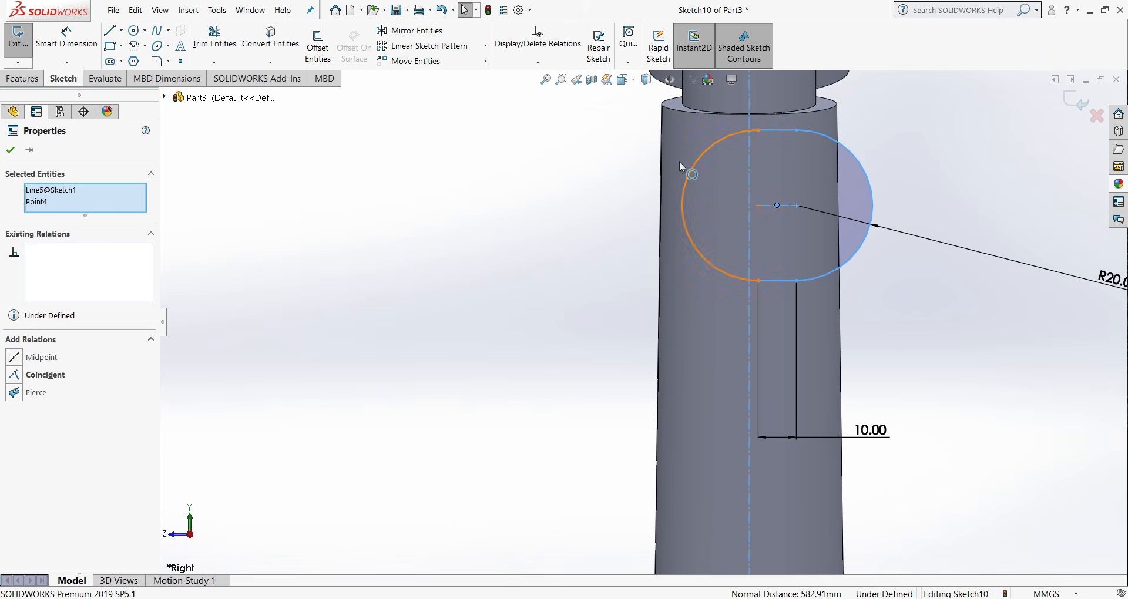
click(19, 376)
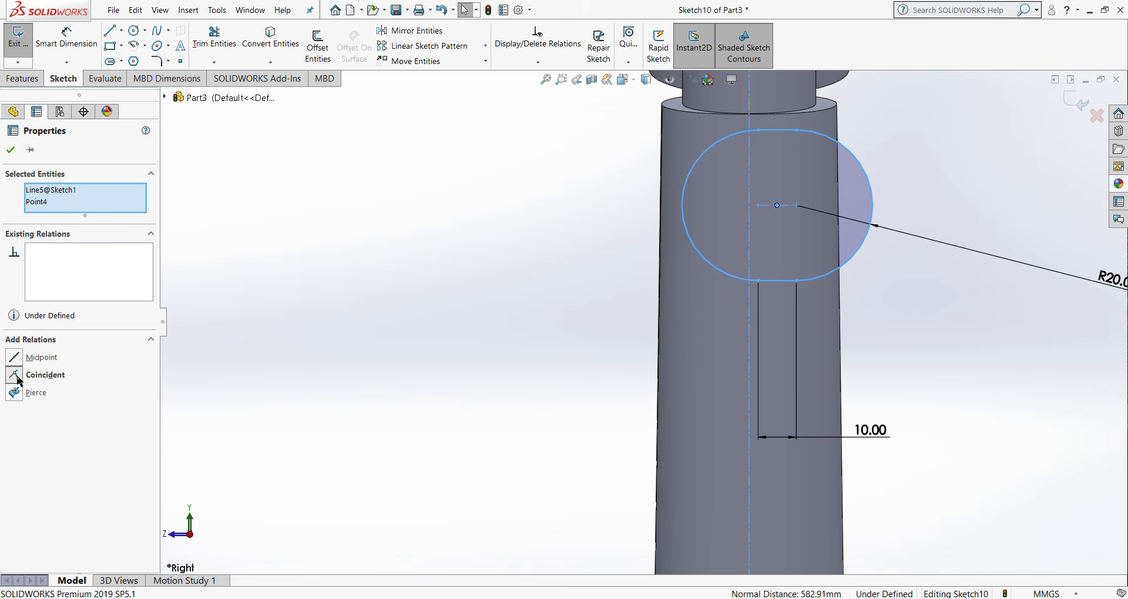
click(11, 150)
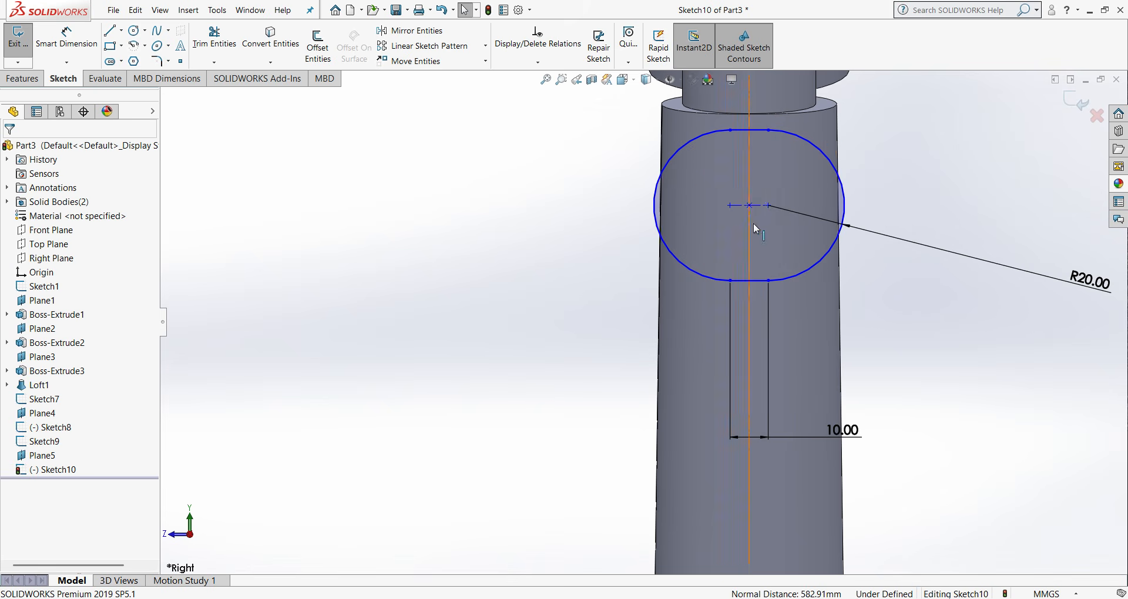
- Dimension the seat tube slot's centre 30 mm from the circular edge at the seat tube's upper end
key(ctrl+1)
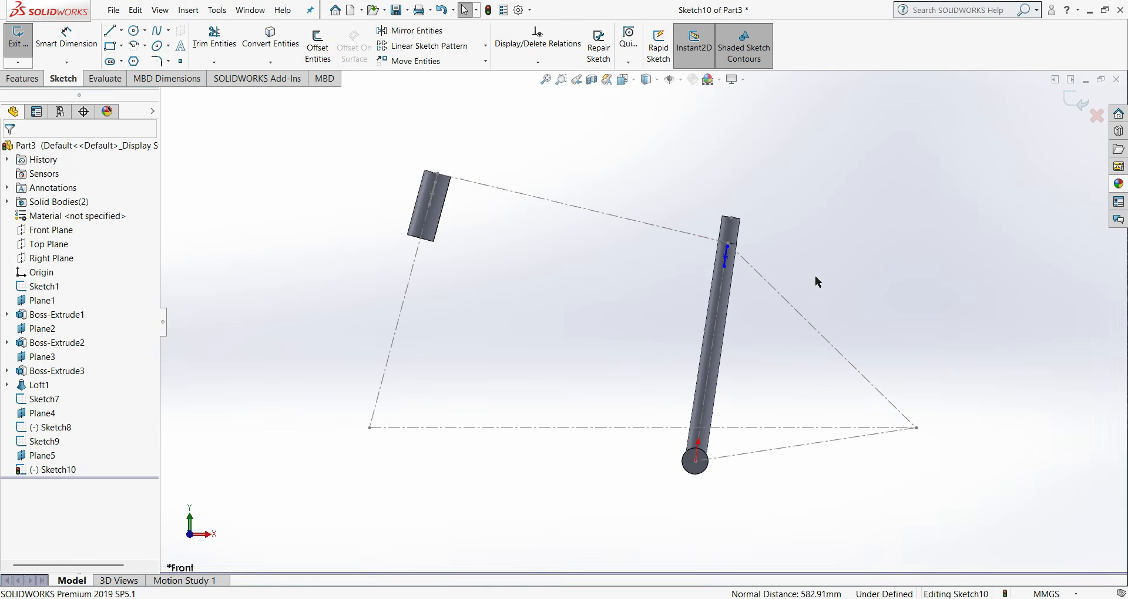
middle_drag(718, 254, 627, 261)
scroll(666, 248, down, 4)
click(66, 39)
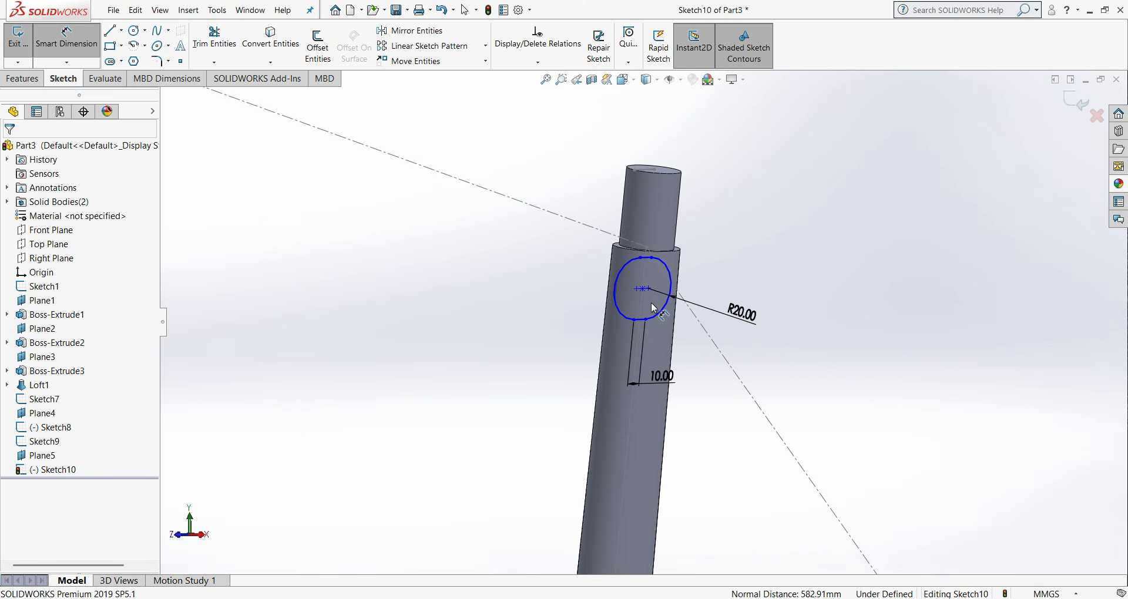
click(644, 289)
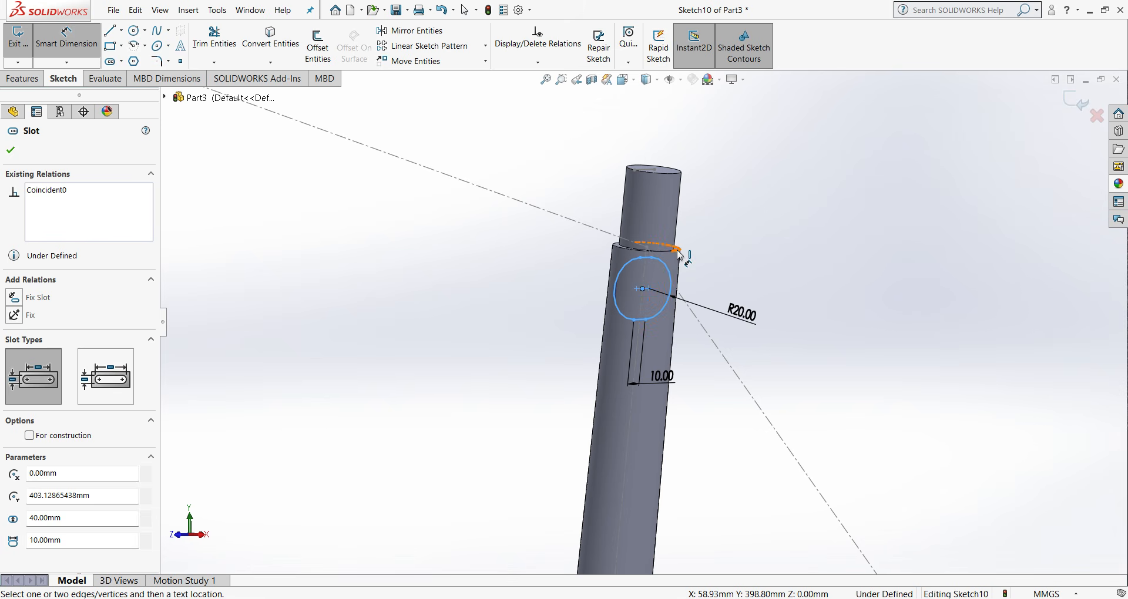
click(679, 252)
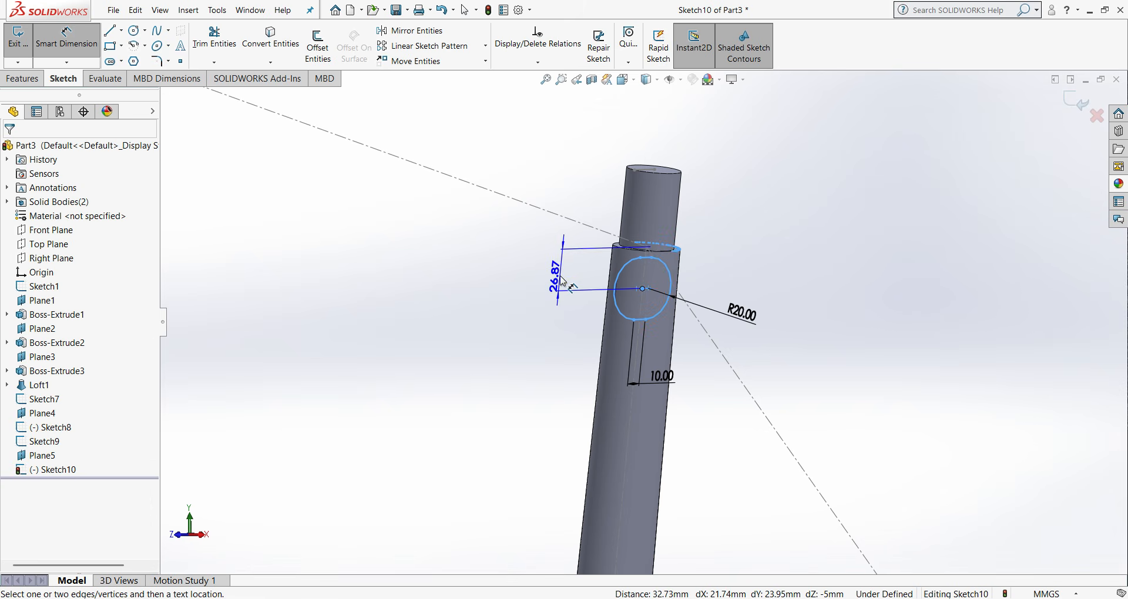
click(562, 280)
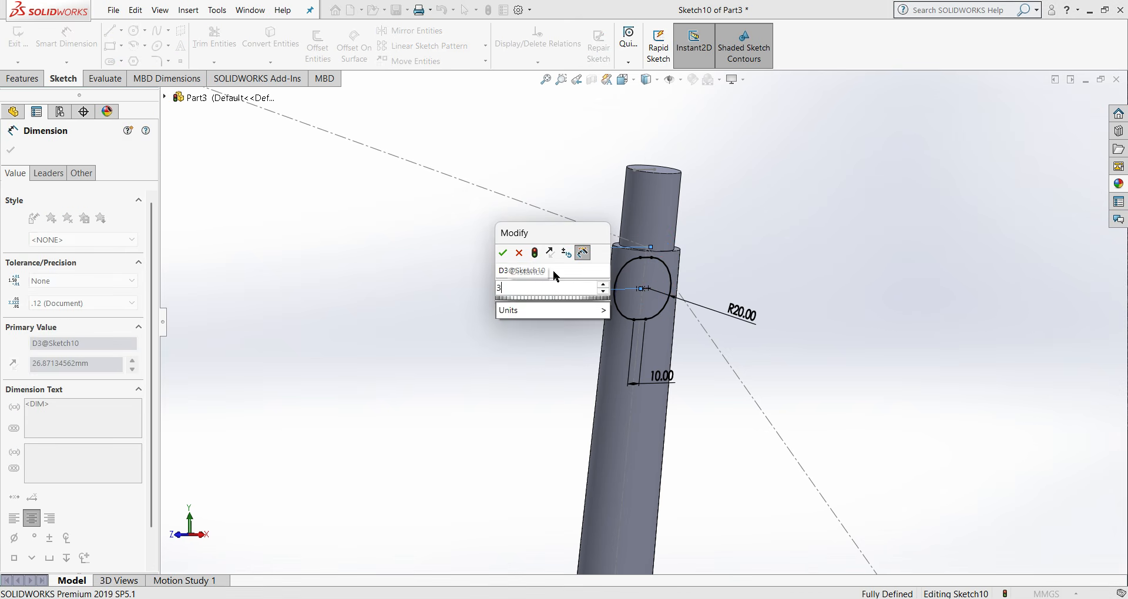
key(Return)
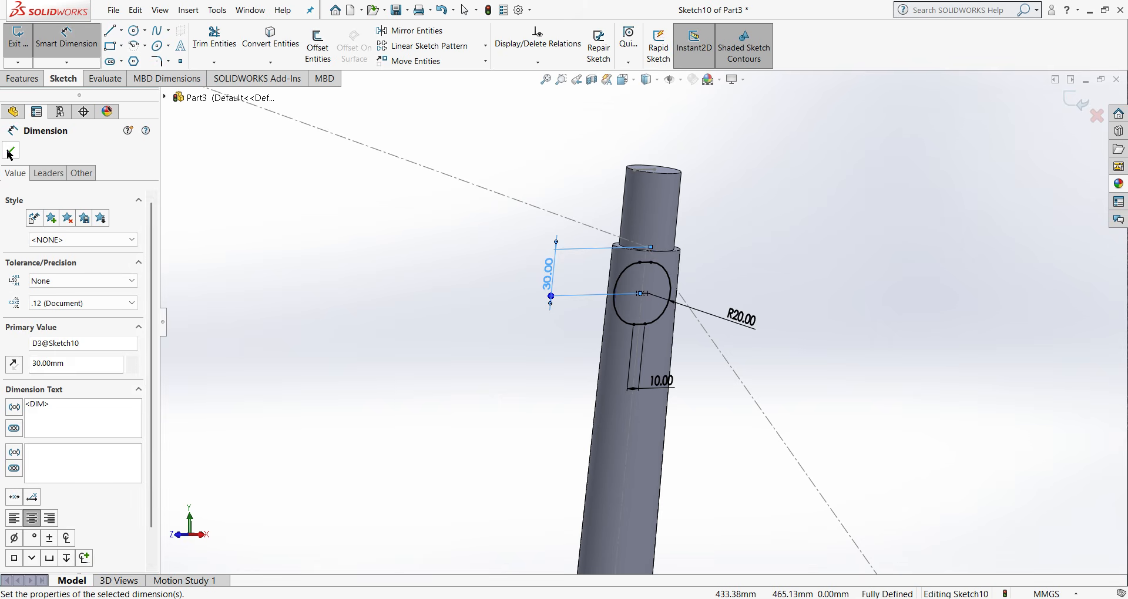
click(10, 150)
- Finish and close the seat tube slot's sketch
key(ctrl+1)
right_click(671, 397)
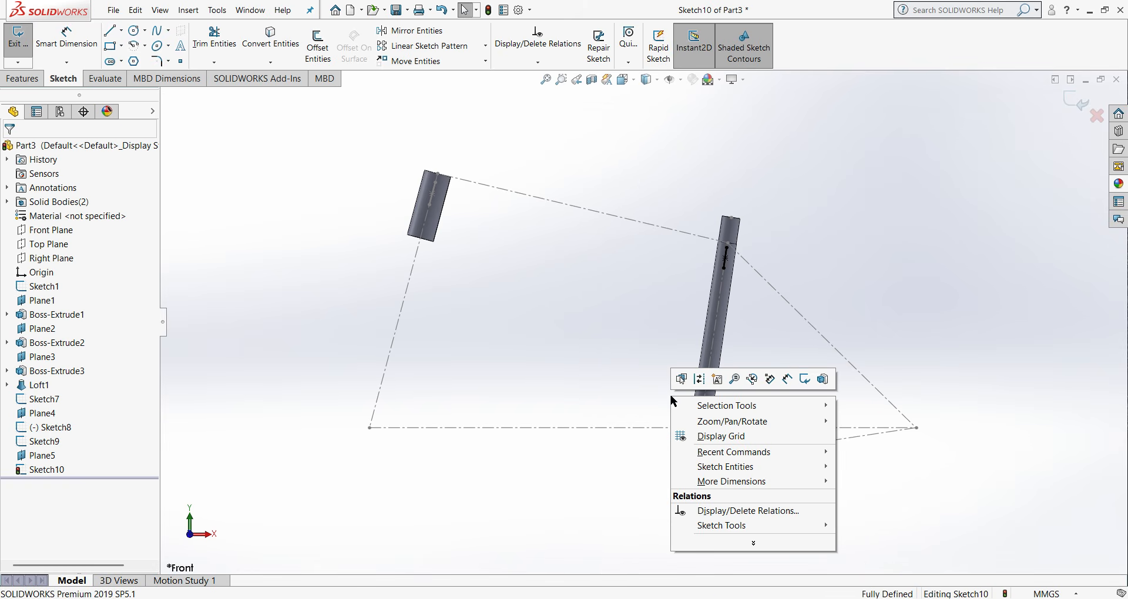
click(914, 330)
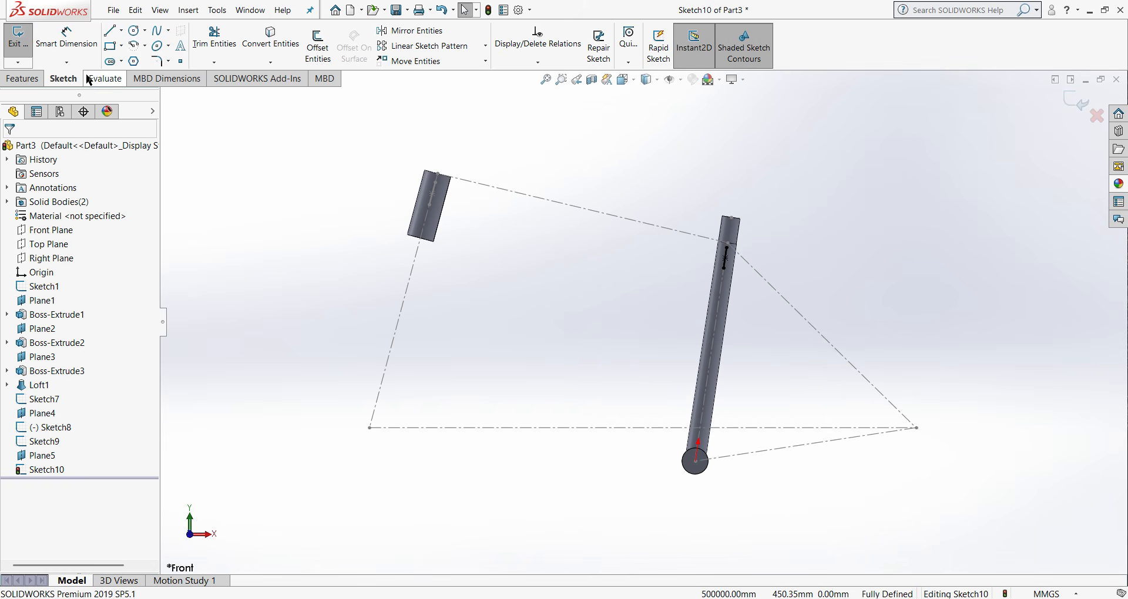
click(3, 80)
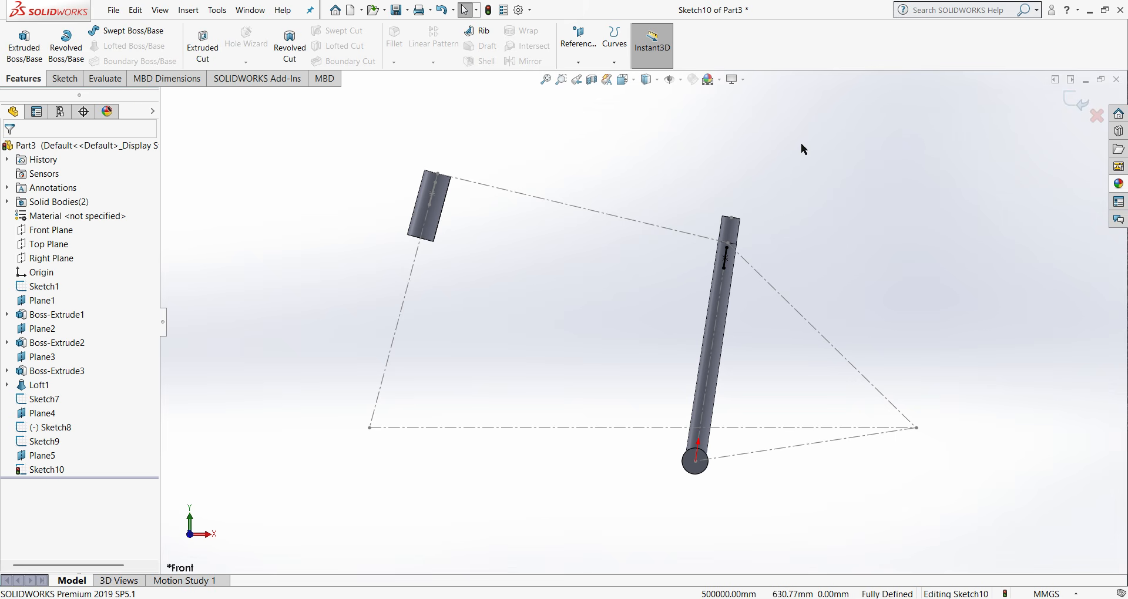
click(1070, 104)
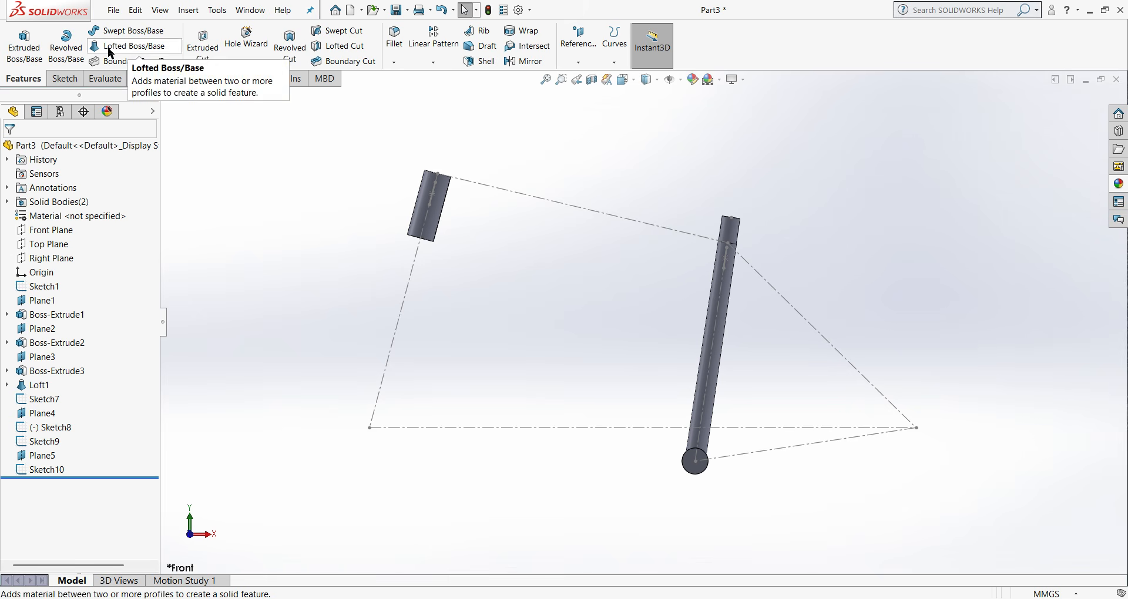
- Create a 3D sketch containing a sketch plane at the origin without choosing references, and close the sketch
click(68, 79)
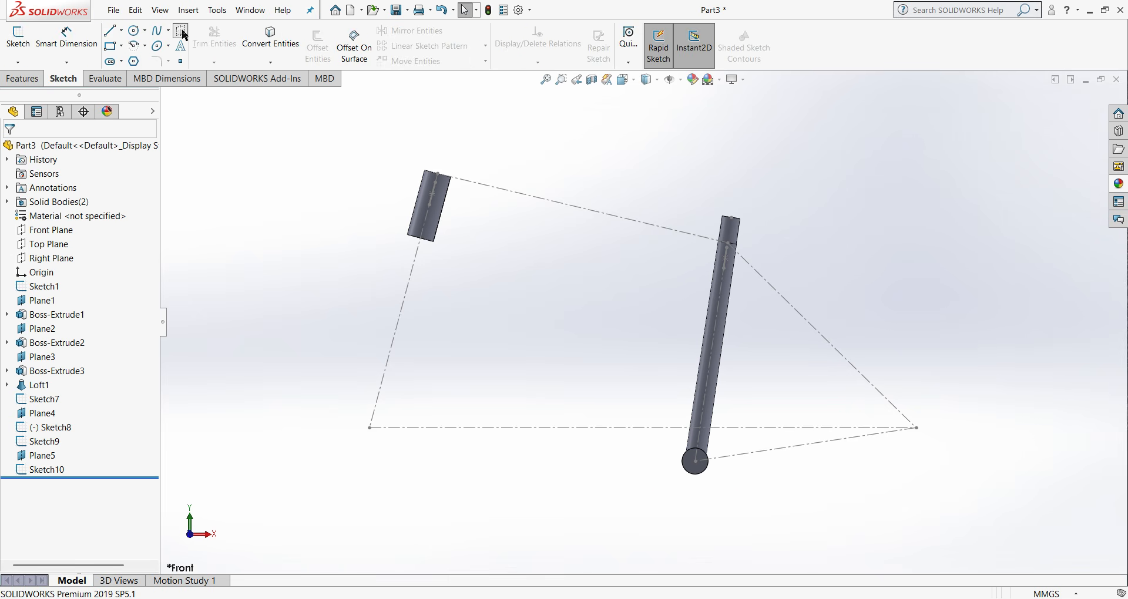
click(181, 32)
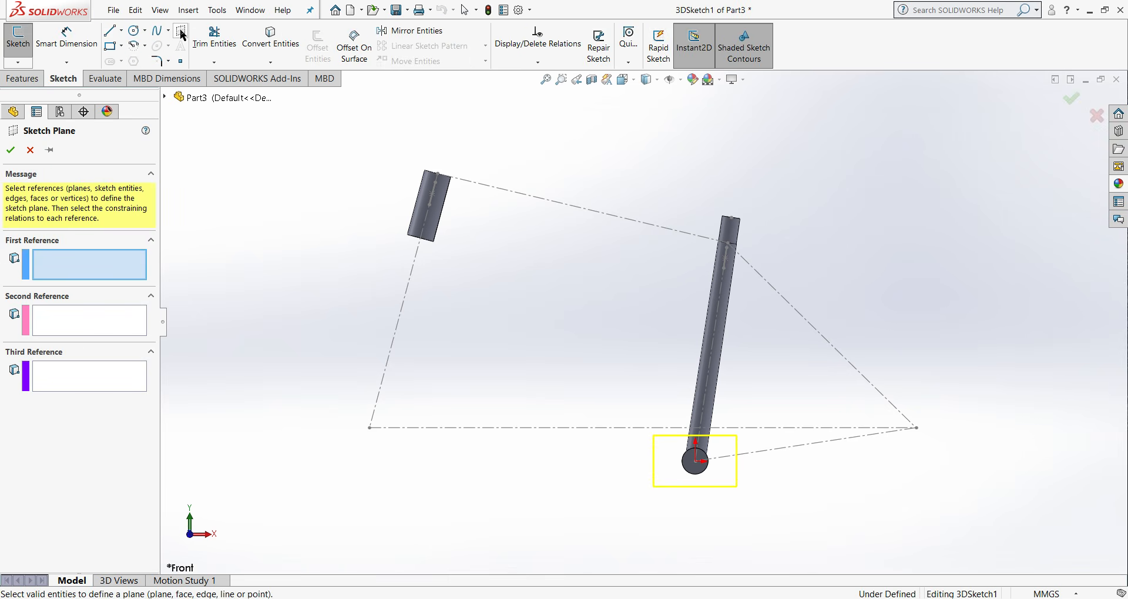
click(13, 147)
click(1072, 100)
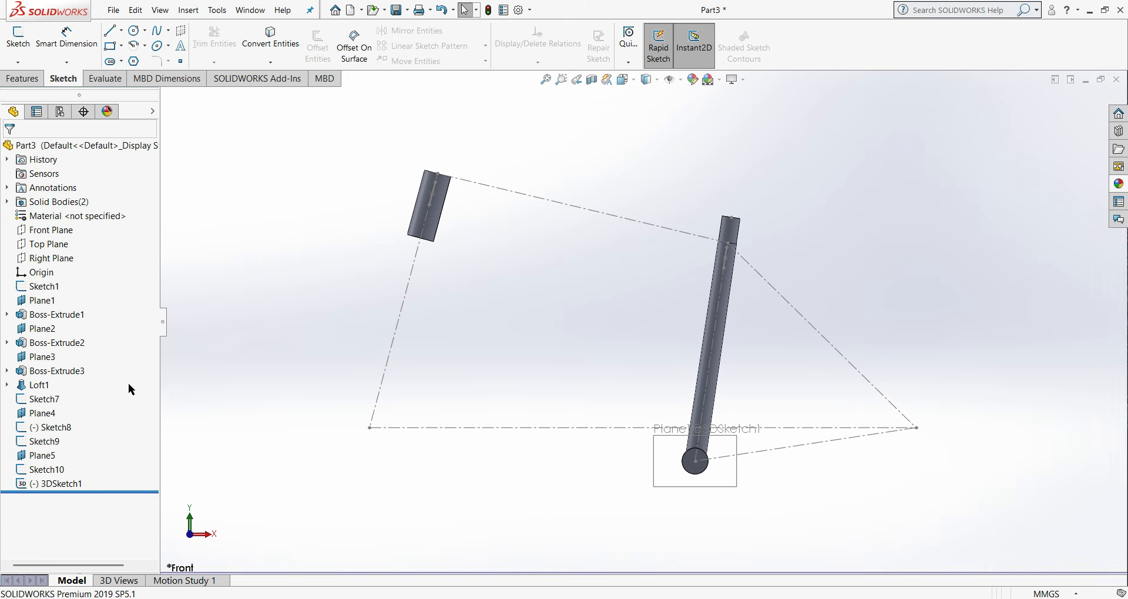
- Reopen the 3D sketch and draw a line from the head tube slot's centre to the seat tube slot's centre
right_click(65, 488)
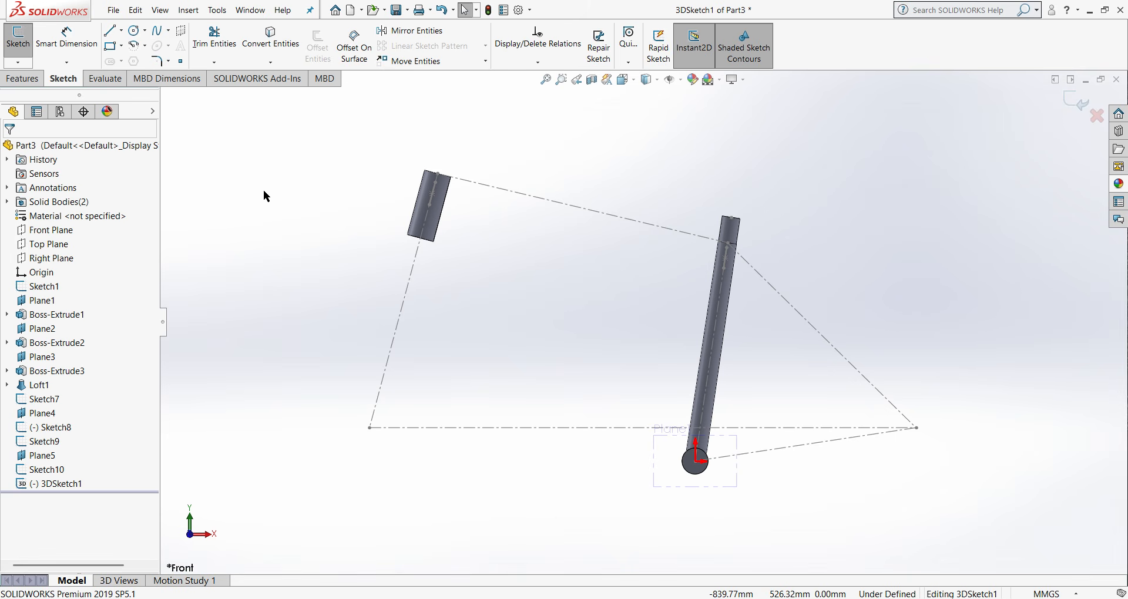
click(113, 34)
scroll(464, 241, down, 4)
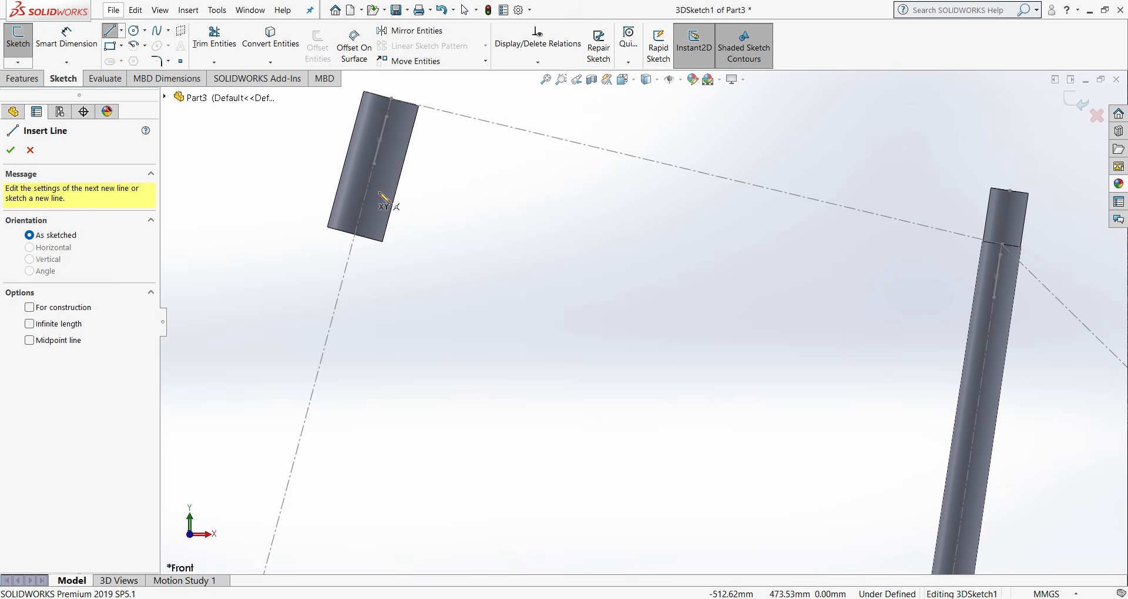
middle_drag(412, 203, 376, 154)
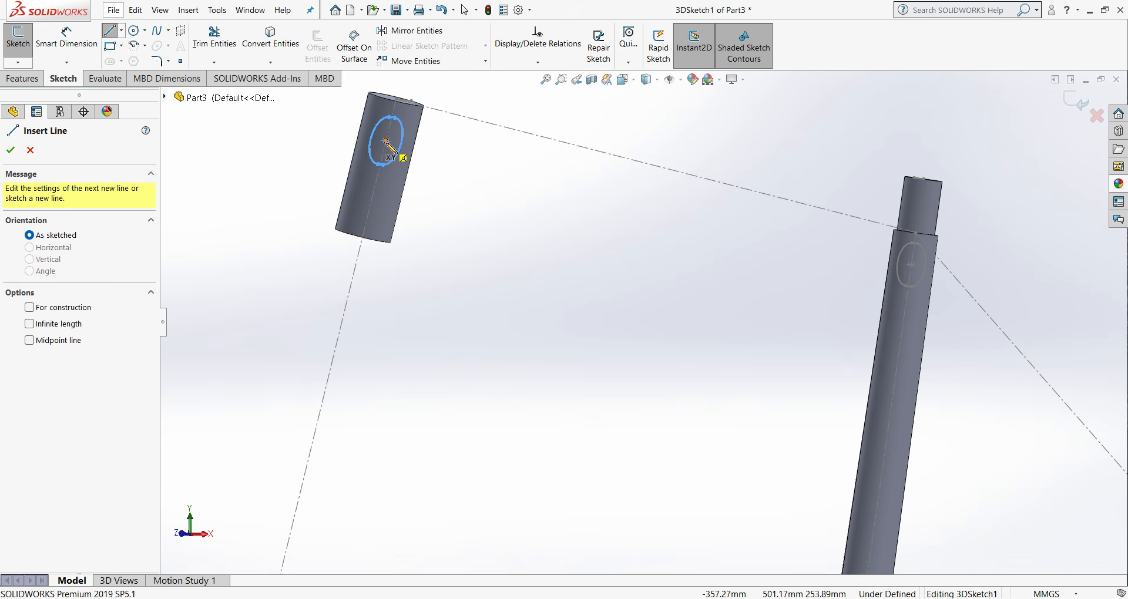
click(386, 141)
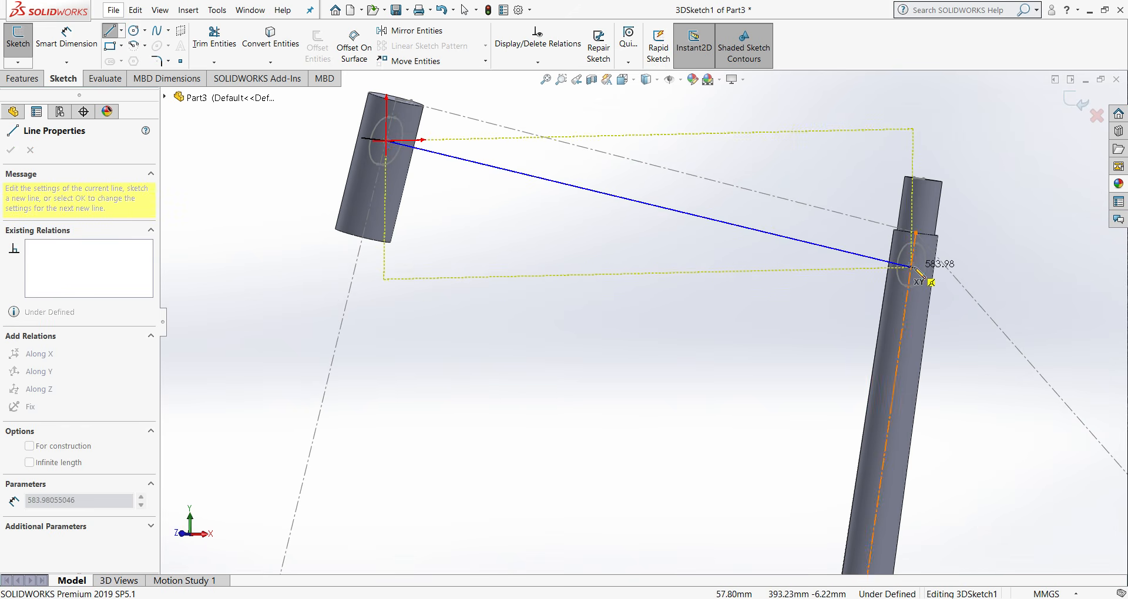
scroll(912, 264, down, 3)
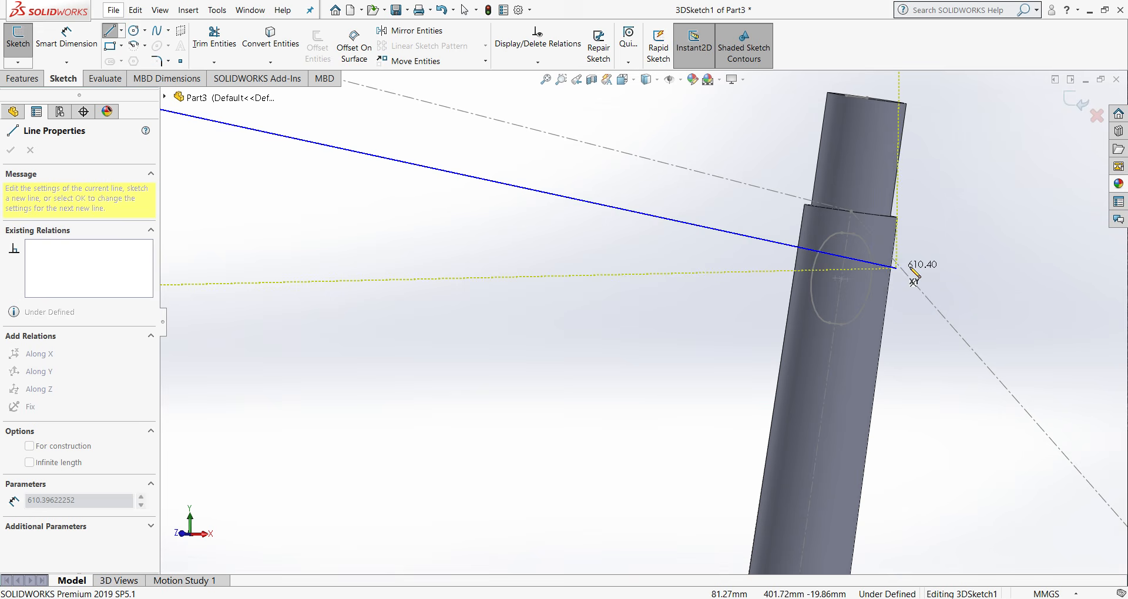
click(835, 278)
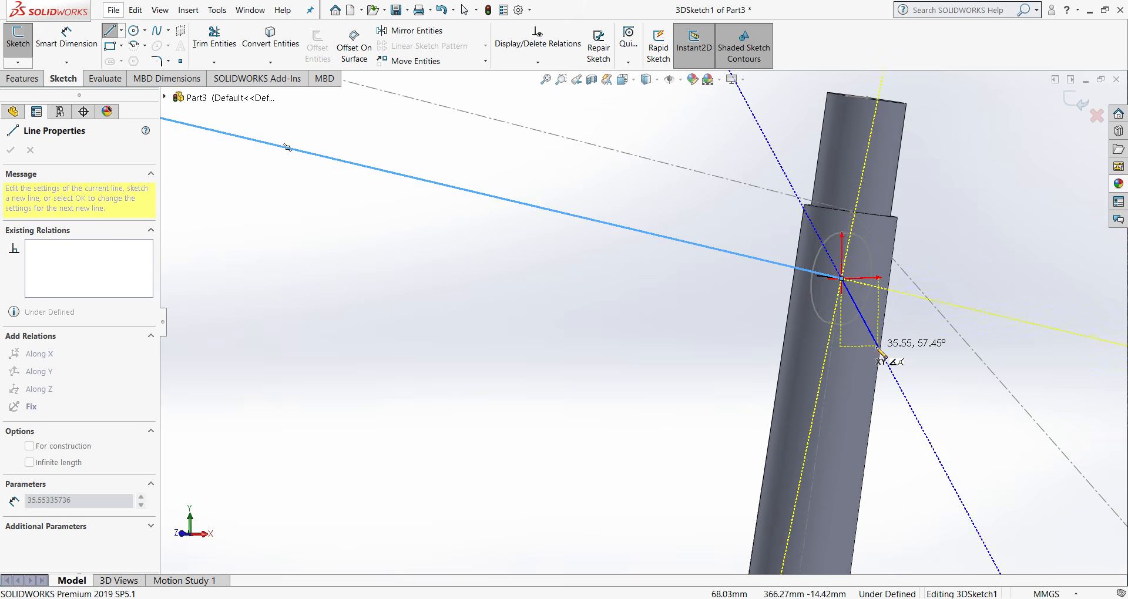
- Continue the 3D line from the seat tube slot's centre to the layout's rear axle point, about 497 mm long, and end the chain
scroll(863, 405, up, 3)
scroll(860, 403, up, 4)
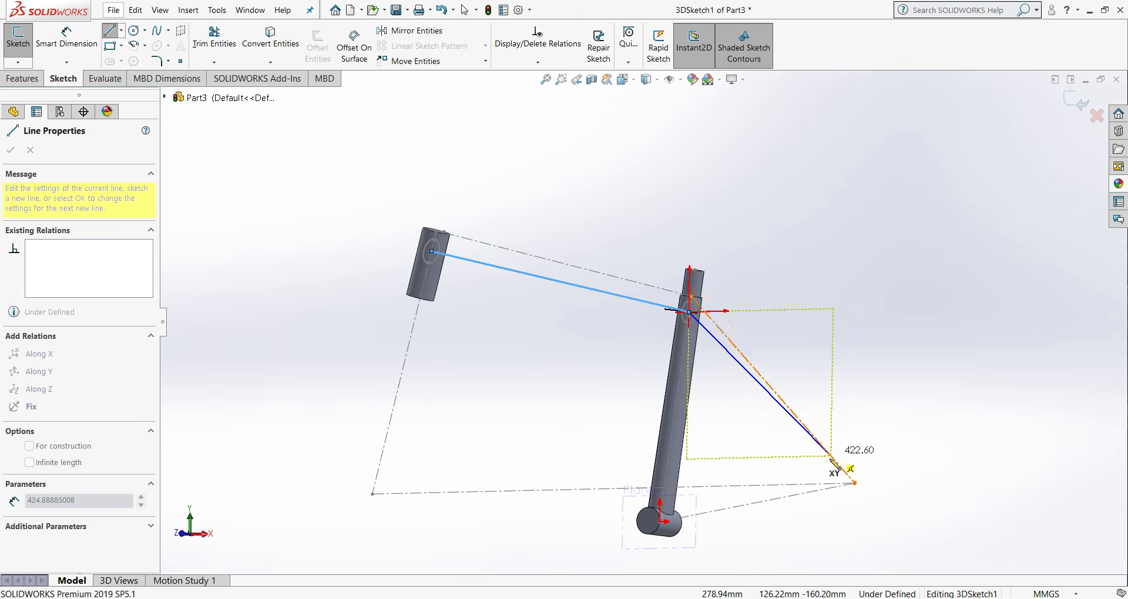
click(855, 483)
right_click(858, 488)
click(884, 495)
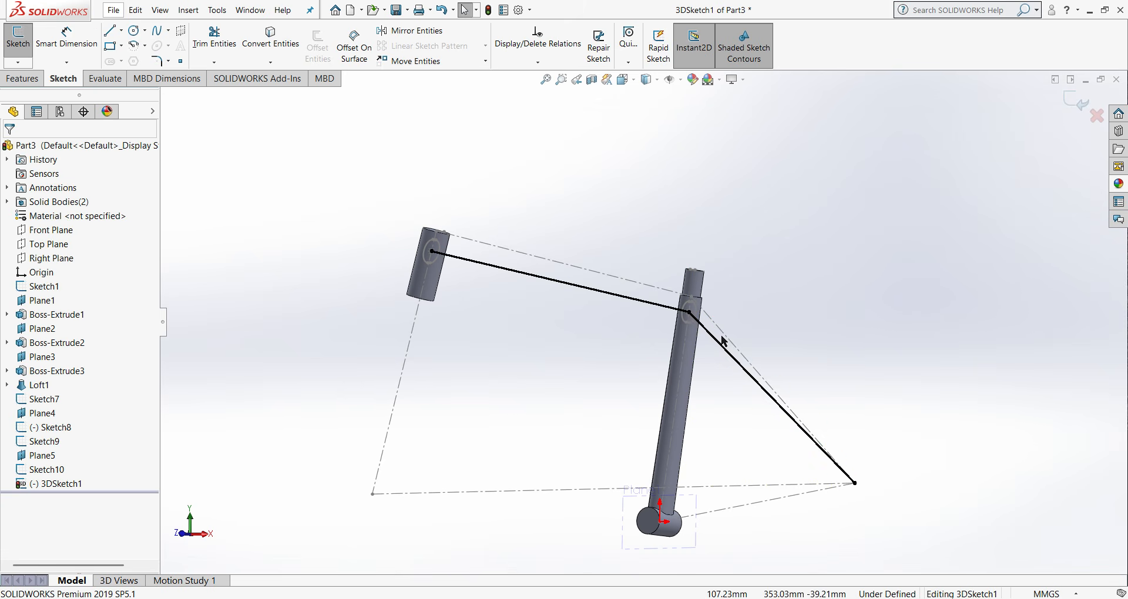
- Convert the 3D line between the seat tube slot and the rear axle point to construction geometry
click(724, 348)
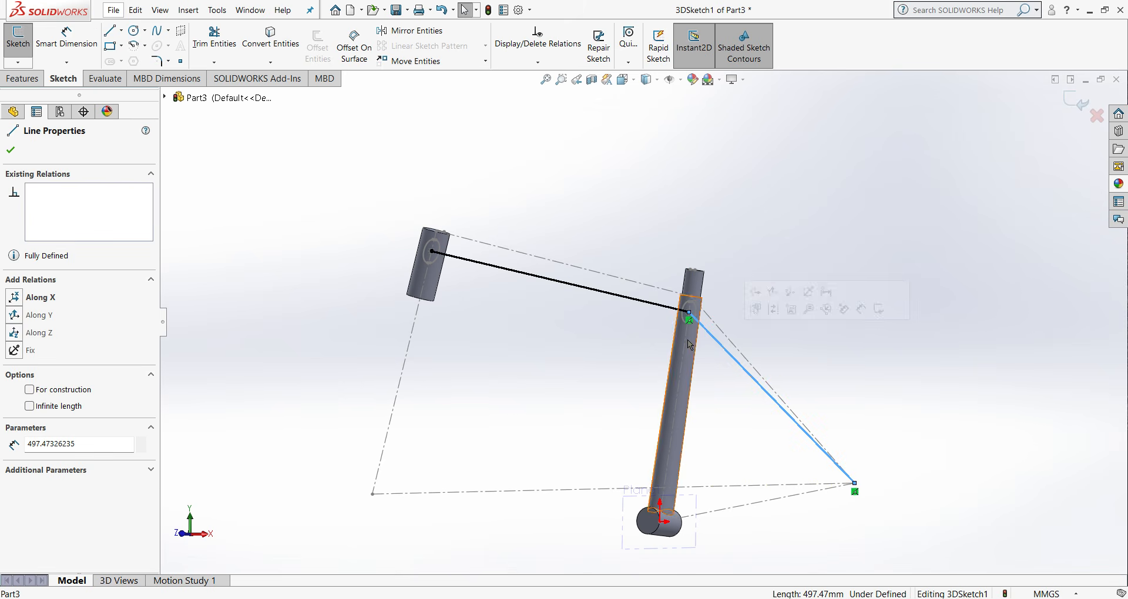
click(29, 390)
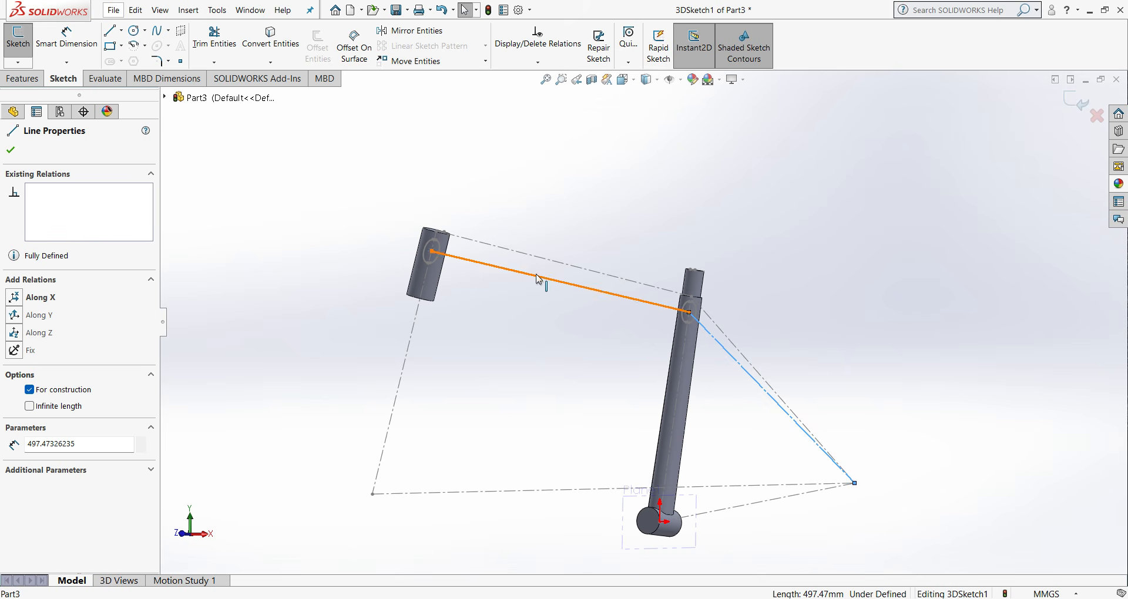
click(775, 273)
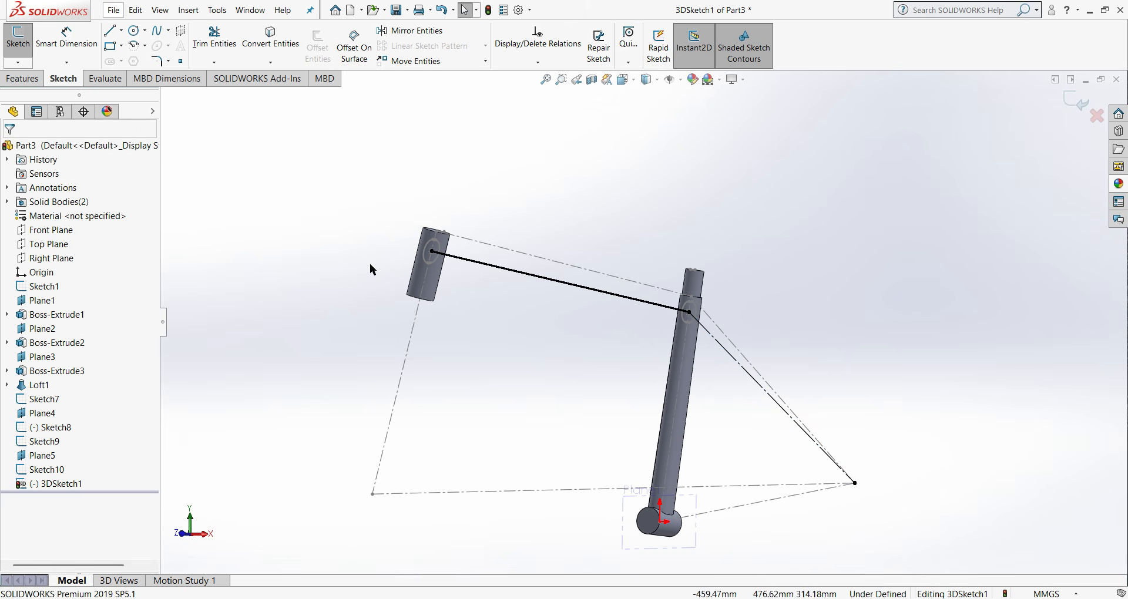
- Loft the top tube between the head tube slot profile, Sketch8, and the seat tube slot profile, Sketch10, with Merge result enabled
click(36, 79)
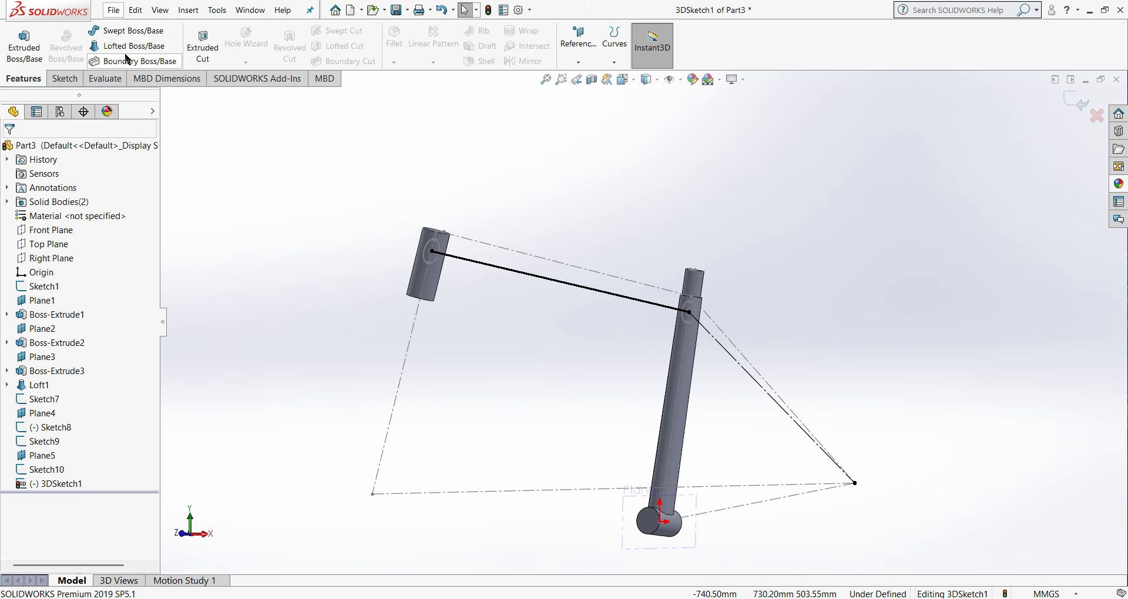
click(126, 46)
scroll(359, 230, down, 4)
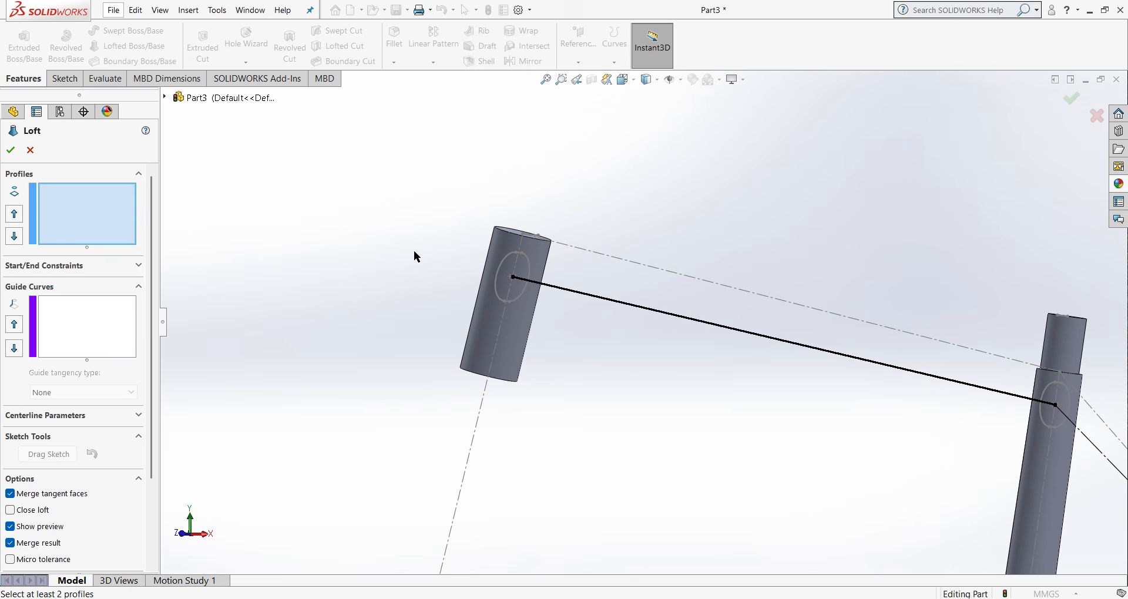
click(506, 261)
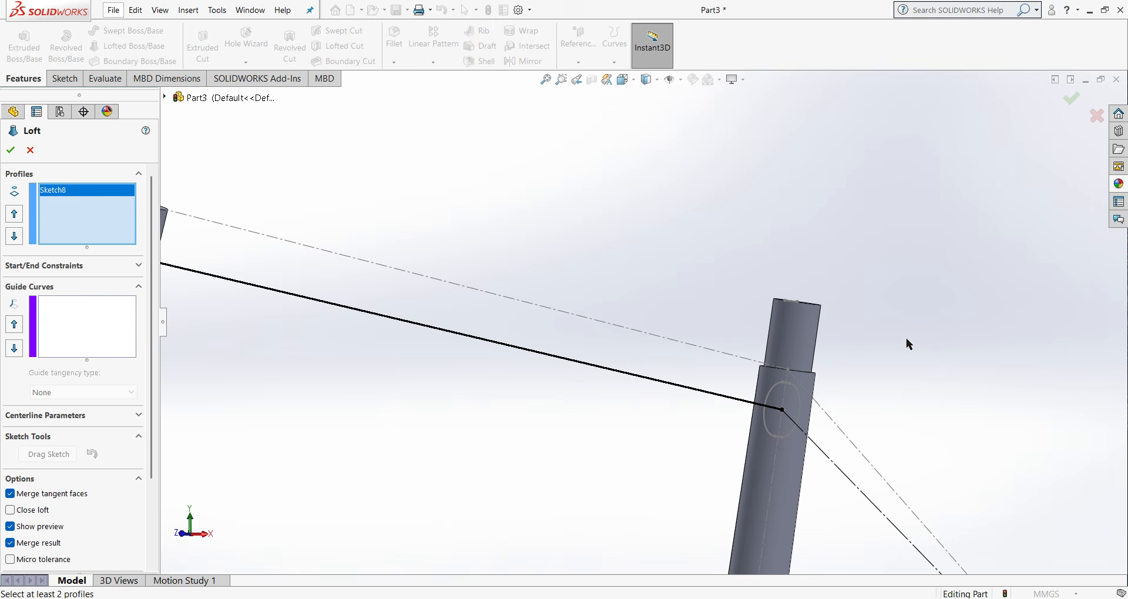
click(769, 389)
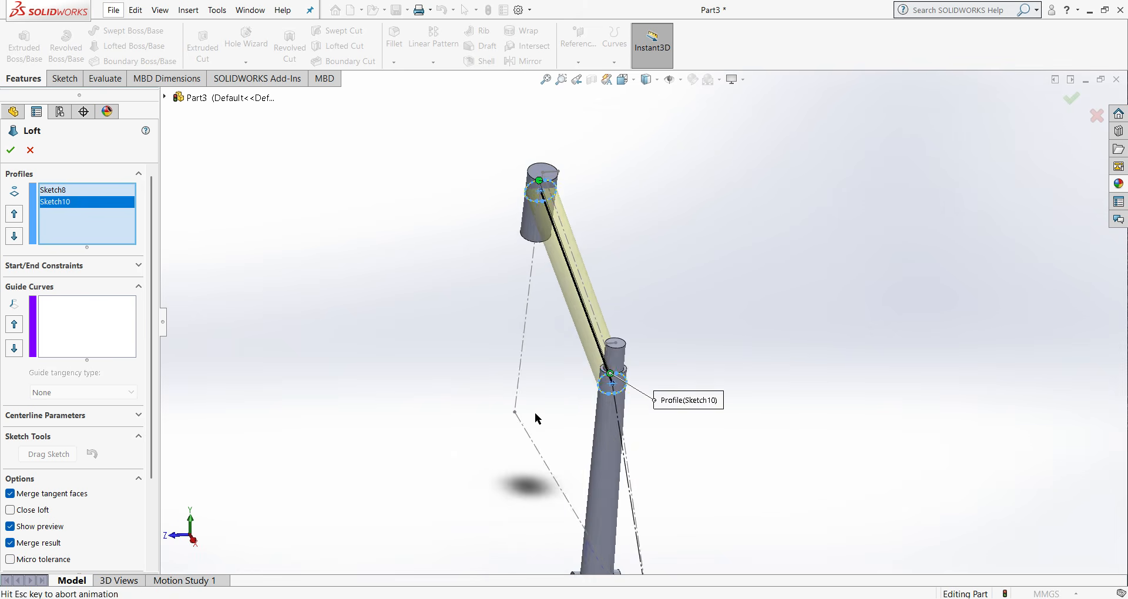
middle_drag(338, 221, 486, 347)
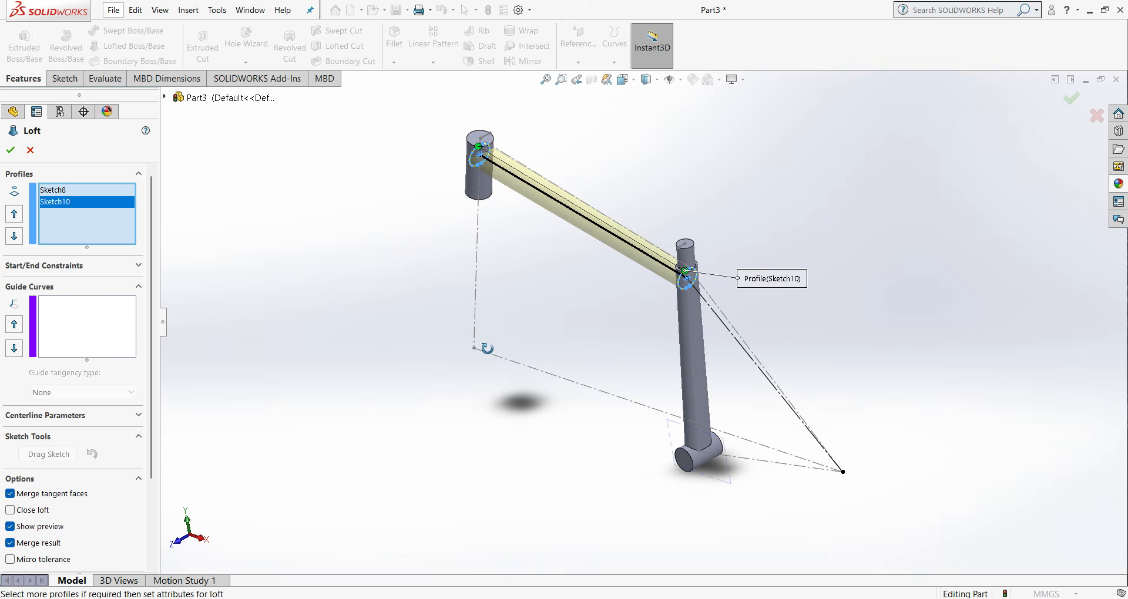
click(7, 150)
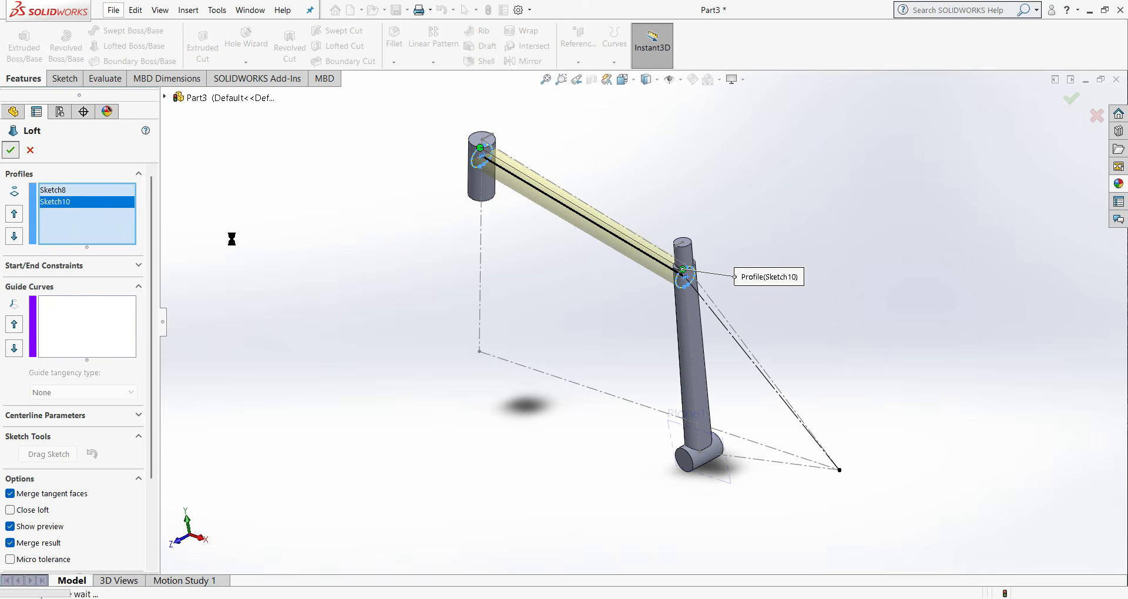
key(ctrl+1)
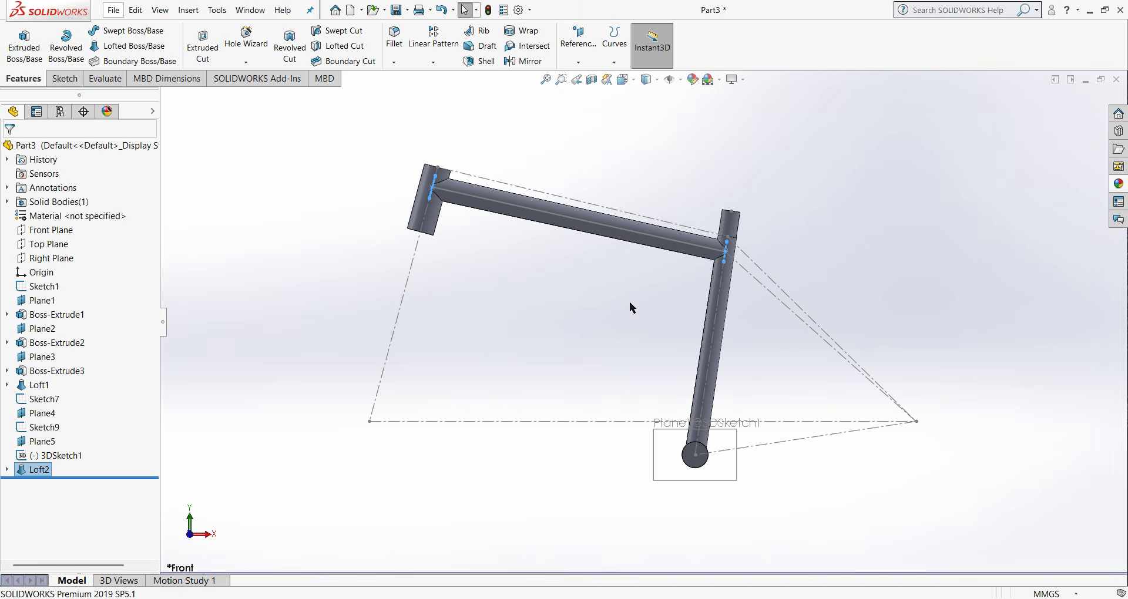
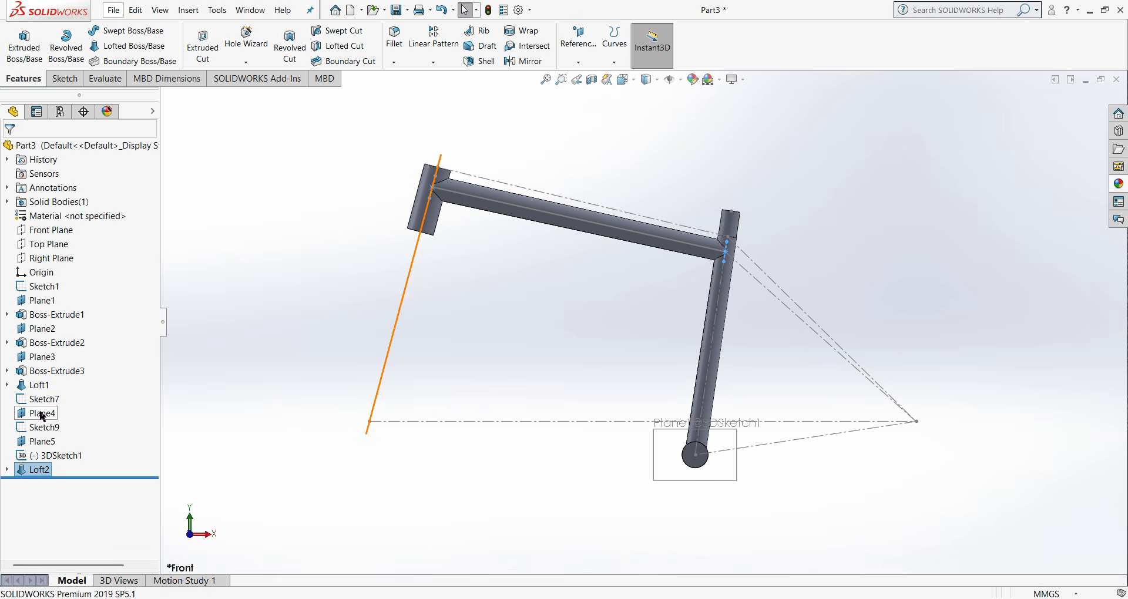
- Sketch a horizontal centerpoint straight slot on Plane4, centred on the head tube axis, about 34 mm between arc centres and 65 mm wide
right_click(42, 414)
click(52, 330)
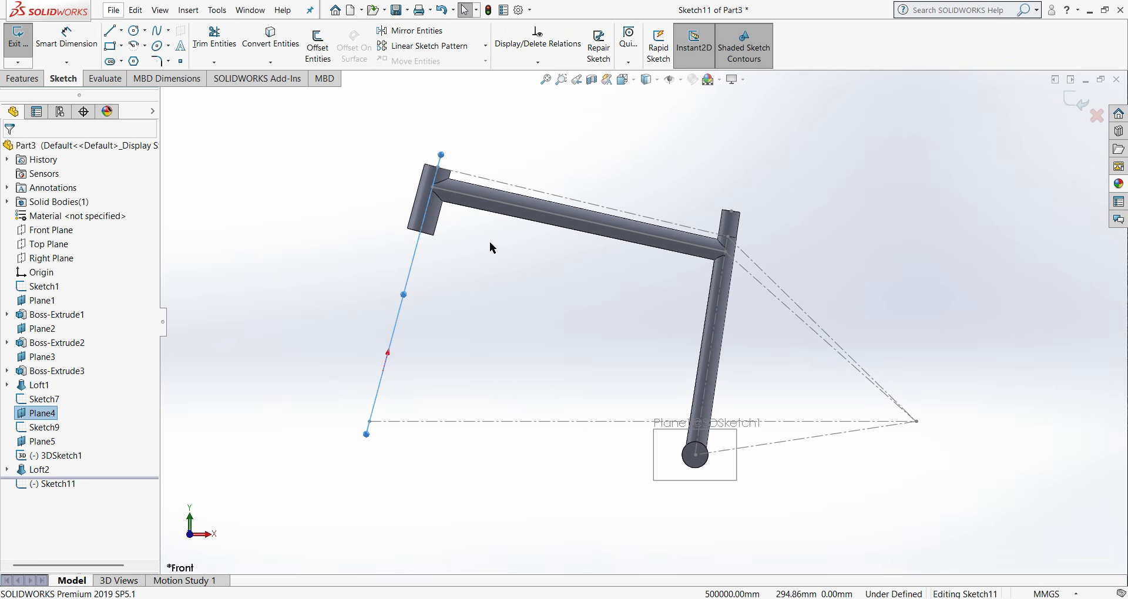
right_click(32, 417)
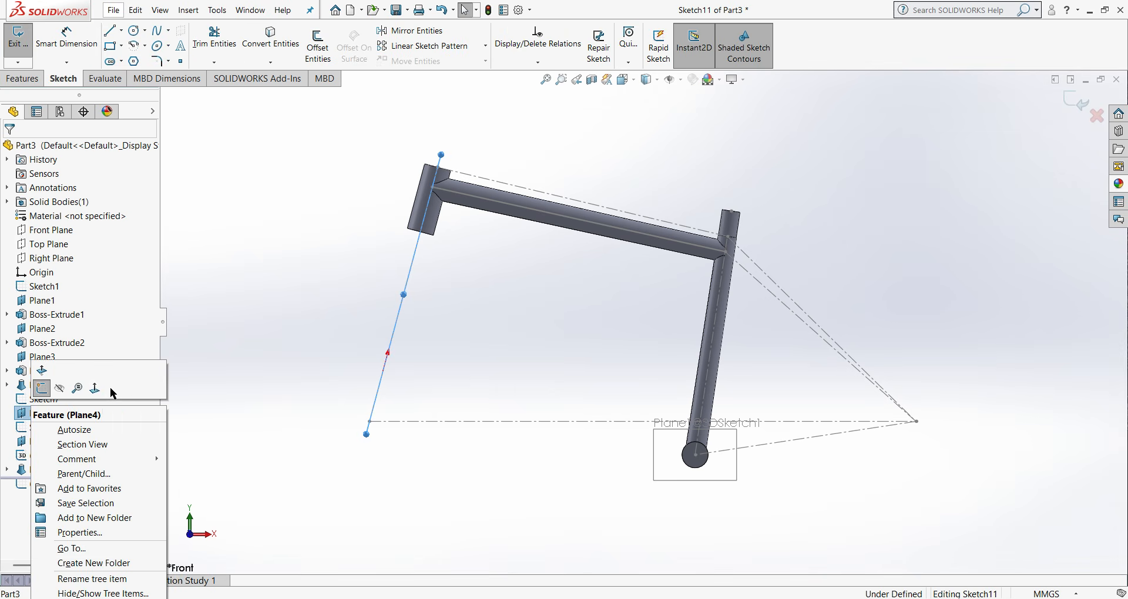
click(109, 389)
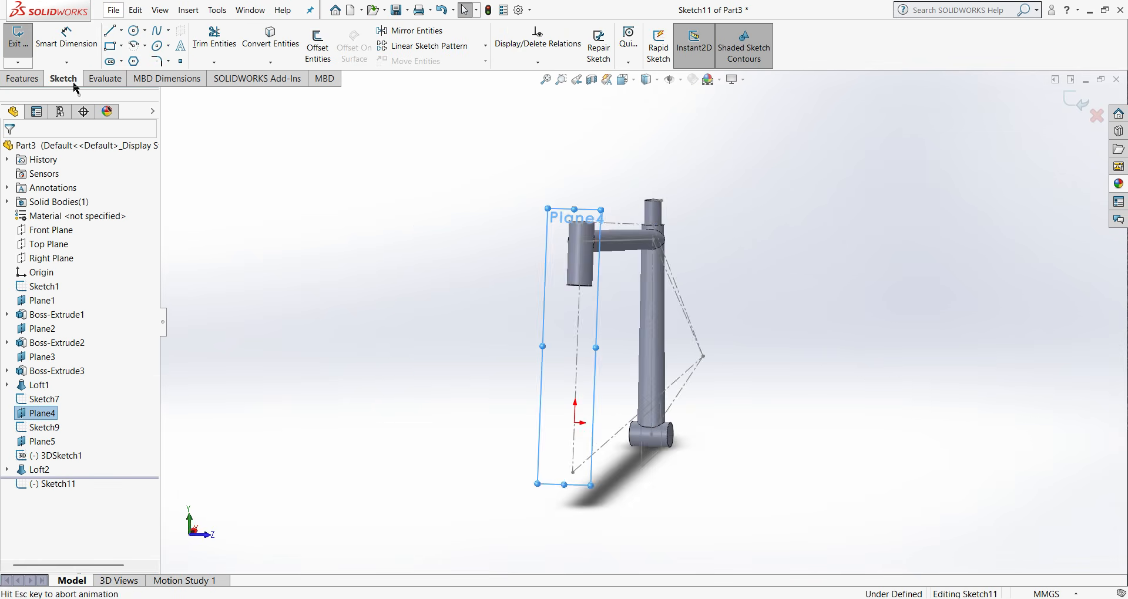
click(121, 61)
click(154, 89)
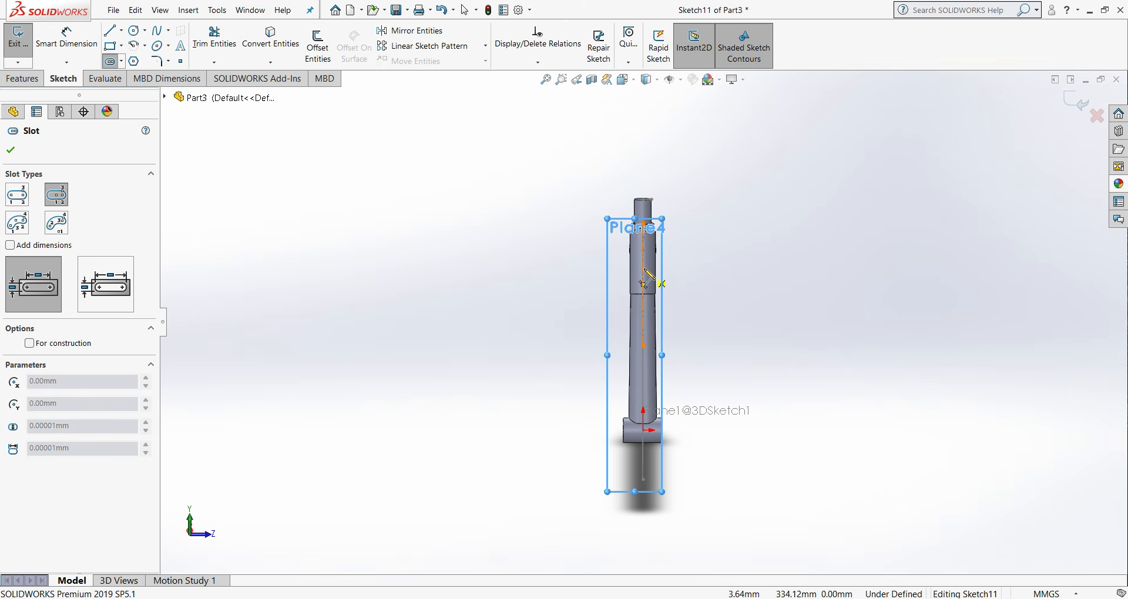
click(644, 268)
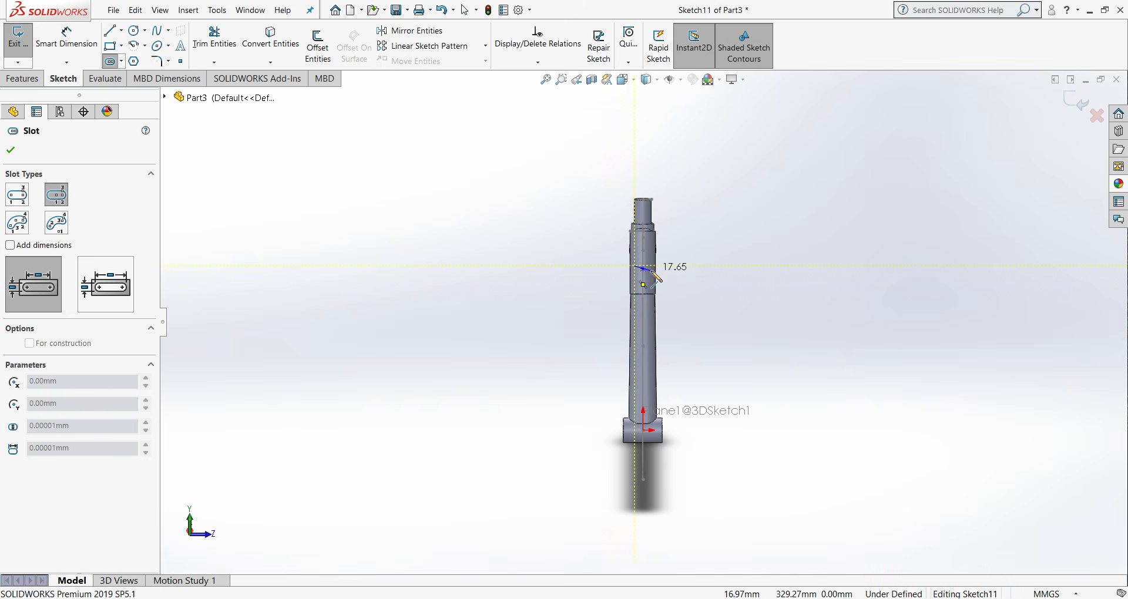
click(652, 268)
click(655, 285)
right_click(656, 285)
click(686, 295)
scroll(638, 288, up, 3)
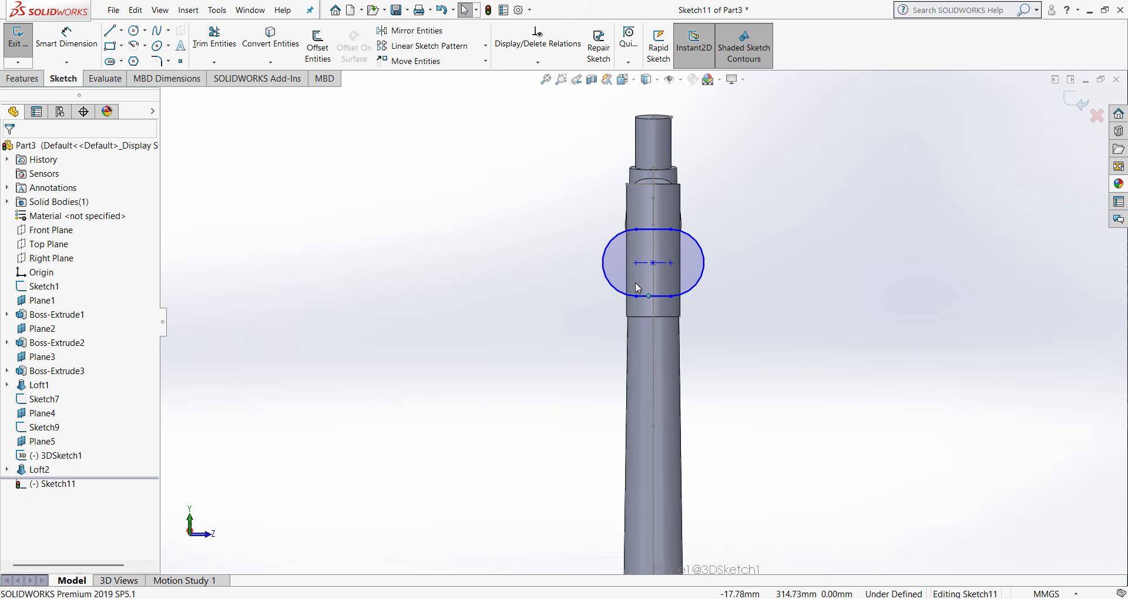
click(653, 264)
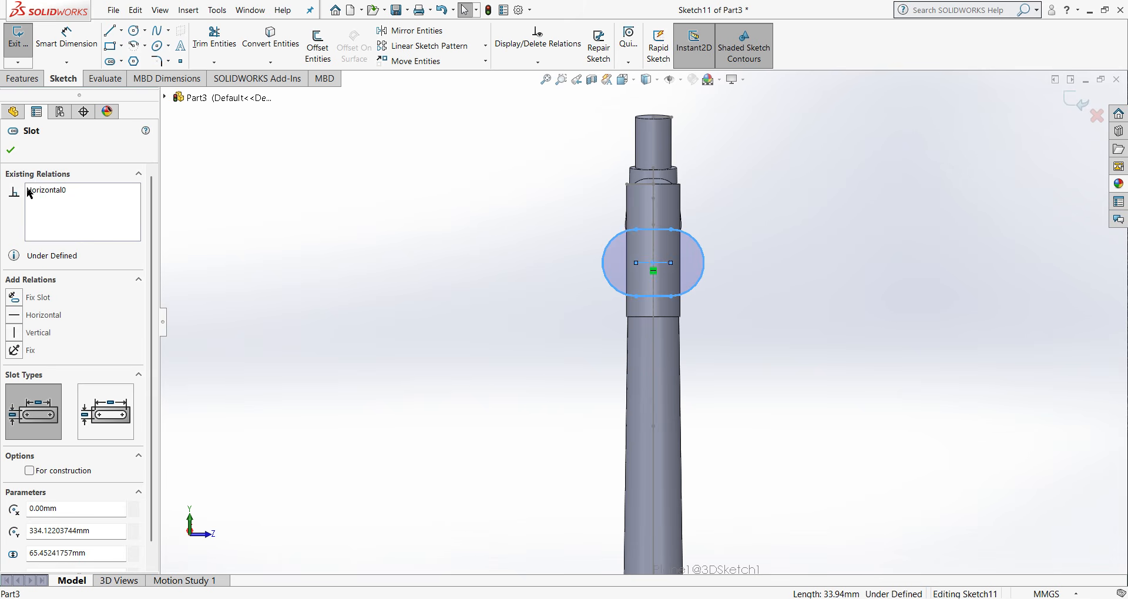
click(11, 151)
- Dimension the radius of the new slot's end arc
click(66, 37)
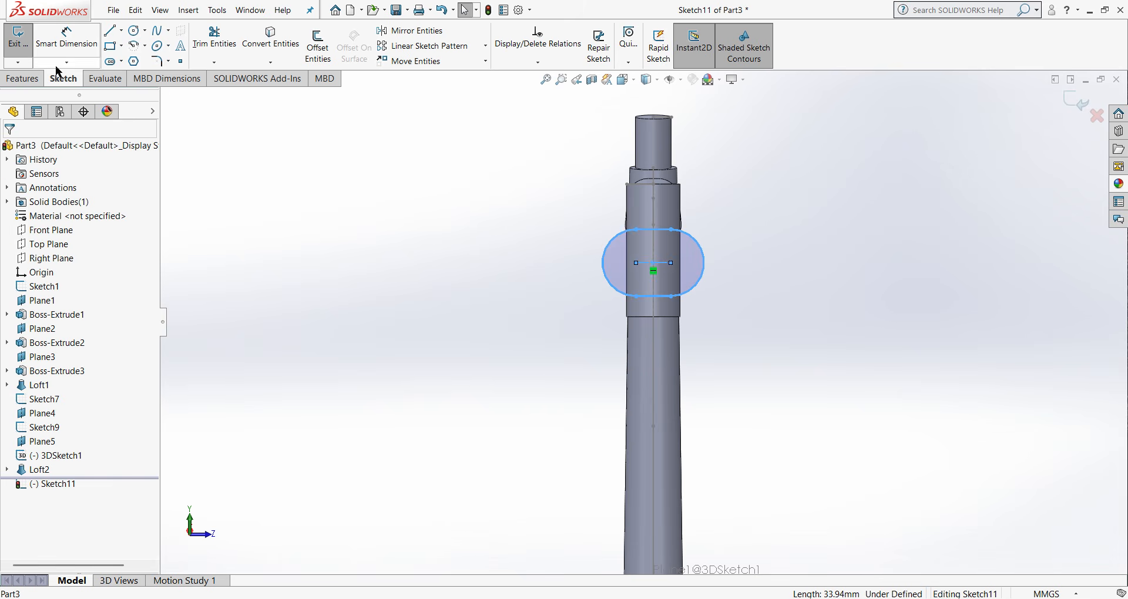
click(696, 284)
click(758, 333)
middle_drag(692, 401, 677, 407)
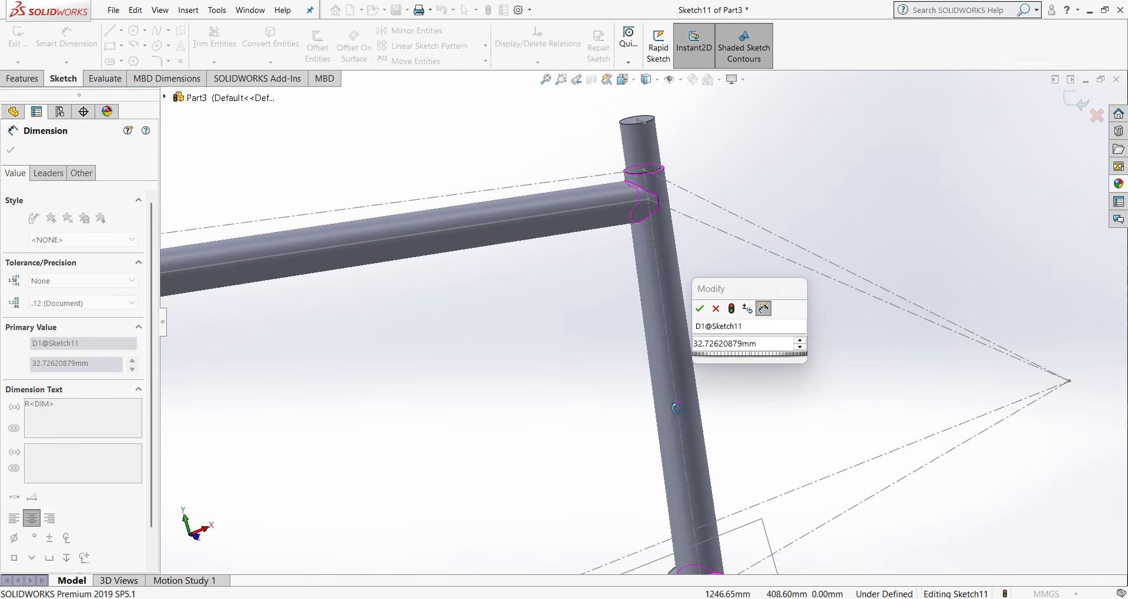
scroll(677, 408, up, 3)
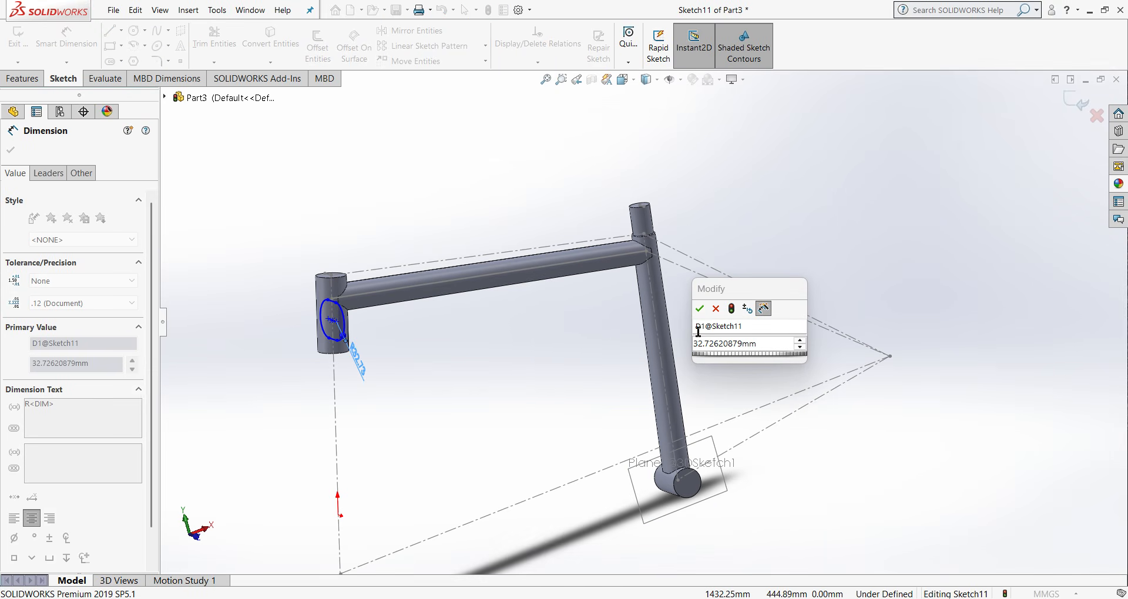
middle_drag(698, 331, 564, 352)
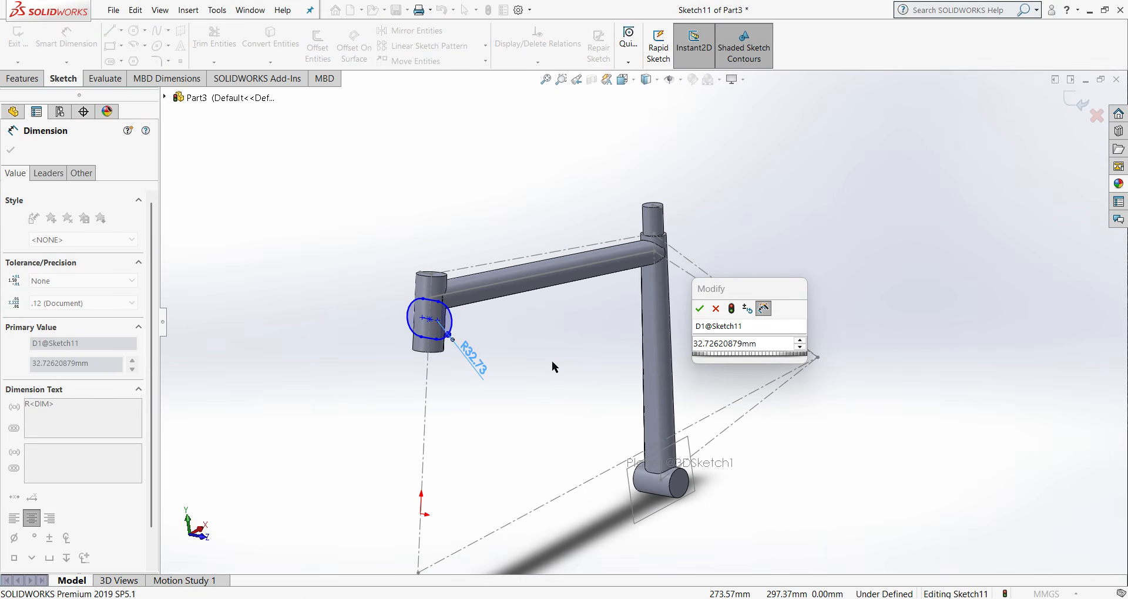
key(ctrl+4)
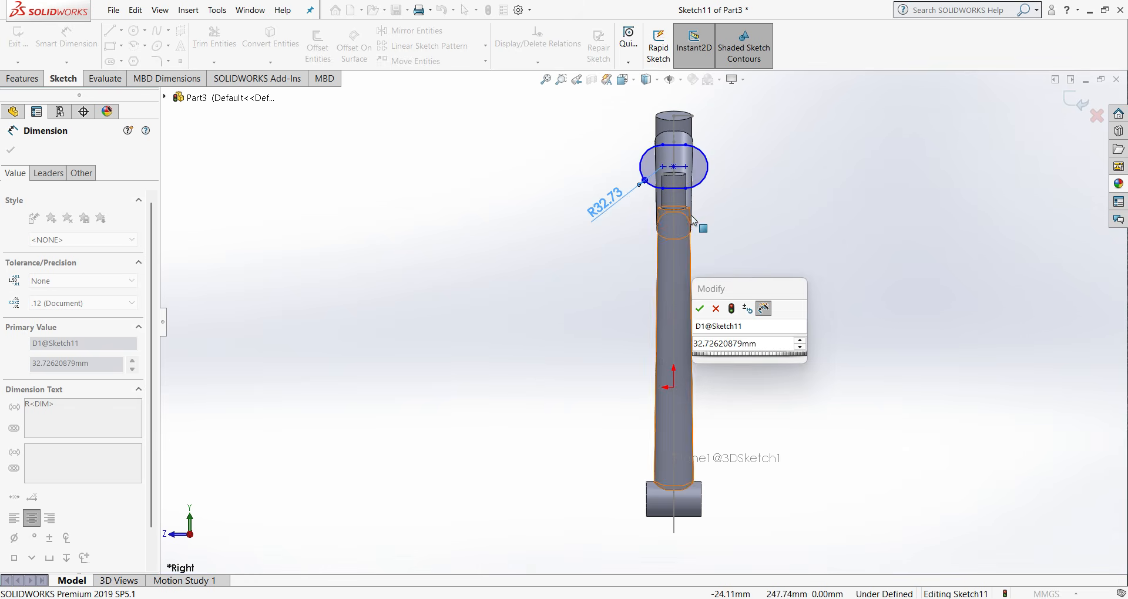
key(ctrl+2)
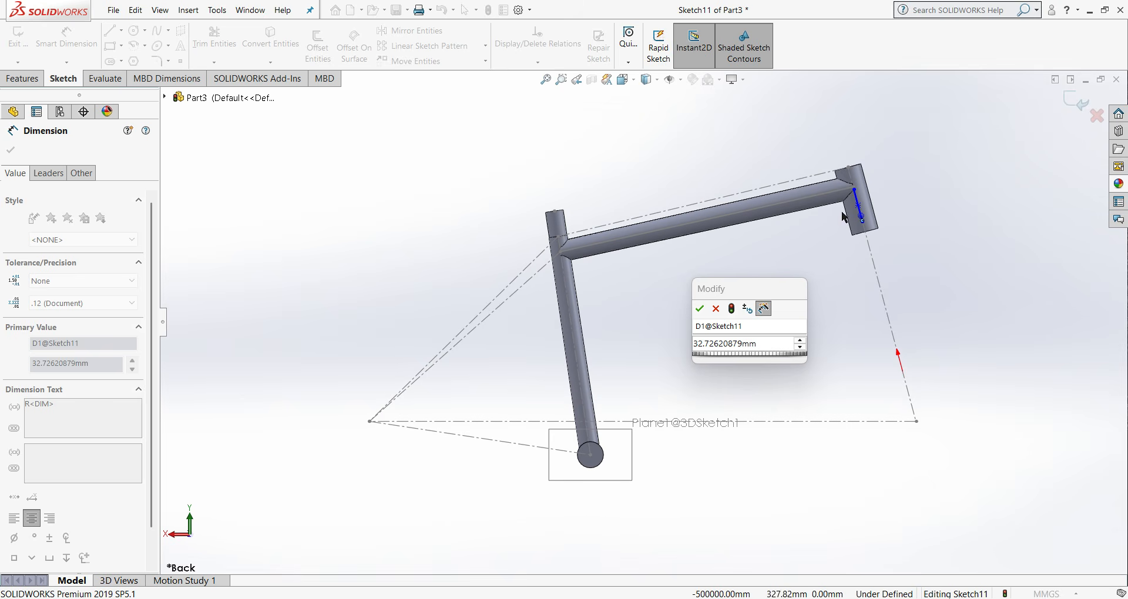
key(ctrl+4)
scroll(714, 226, down, 3)
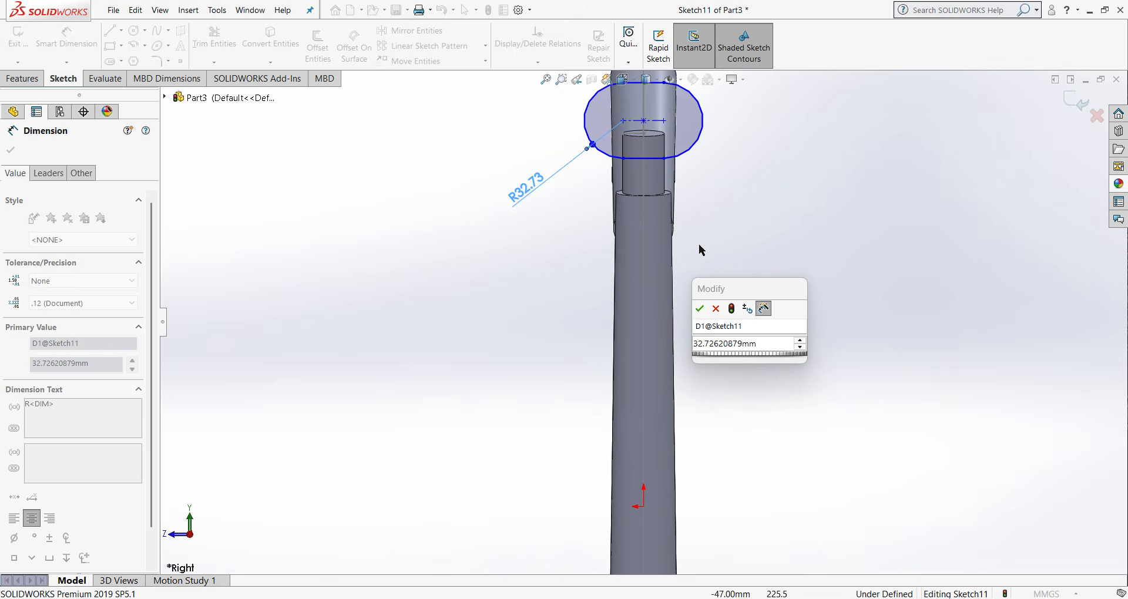
middle_drag(674, 174, 709, 175)
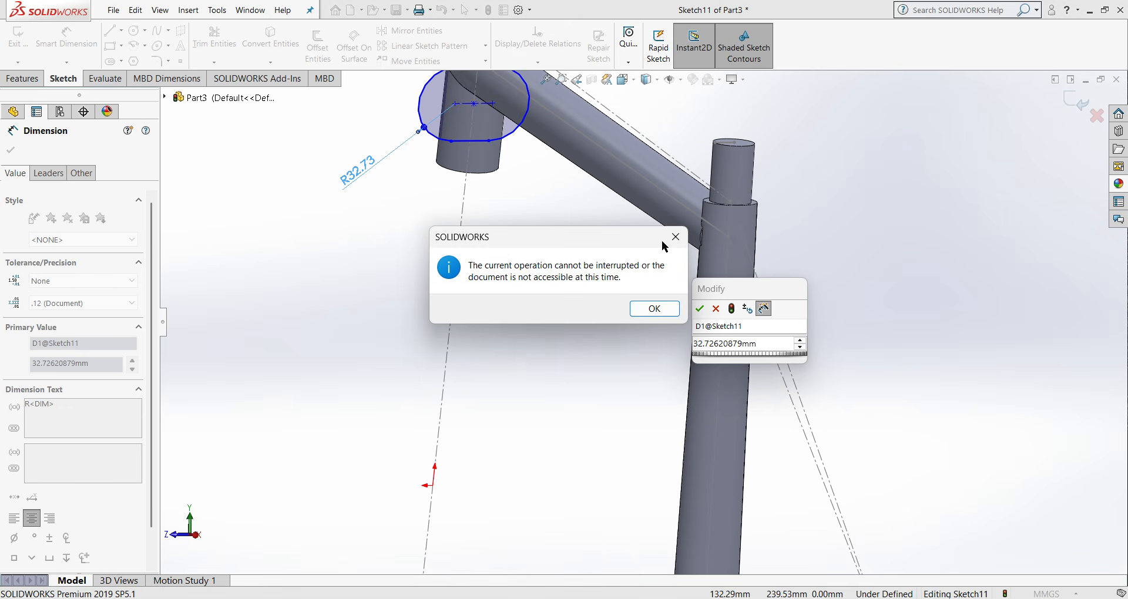
click(676, 237)
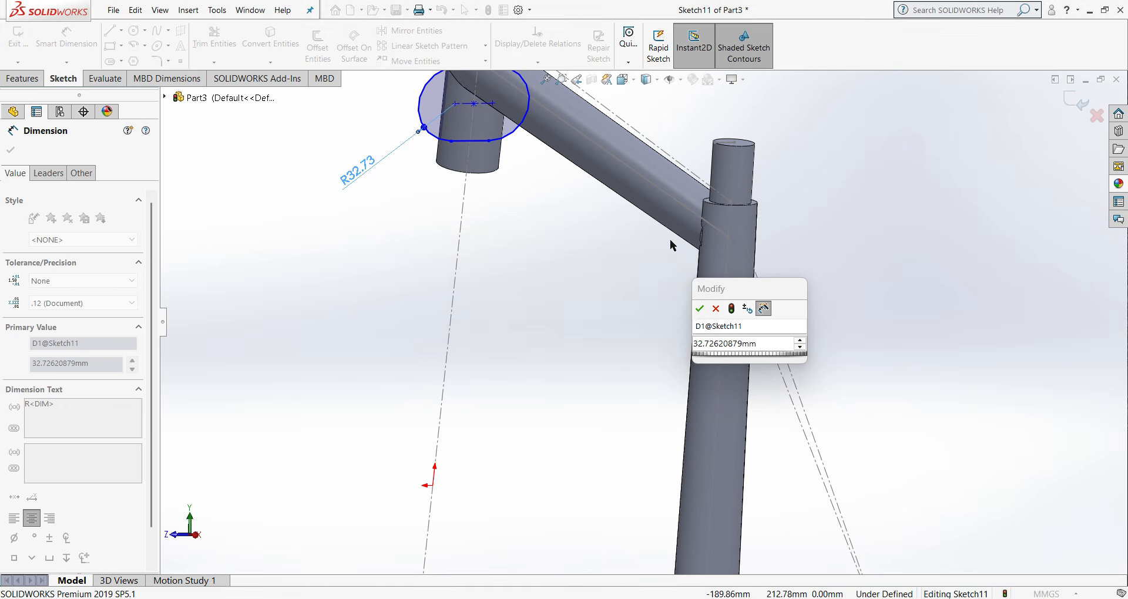
click(721, 310)
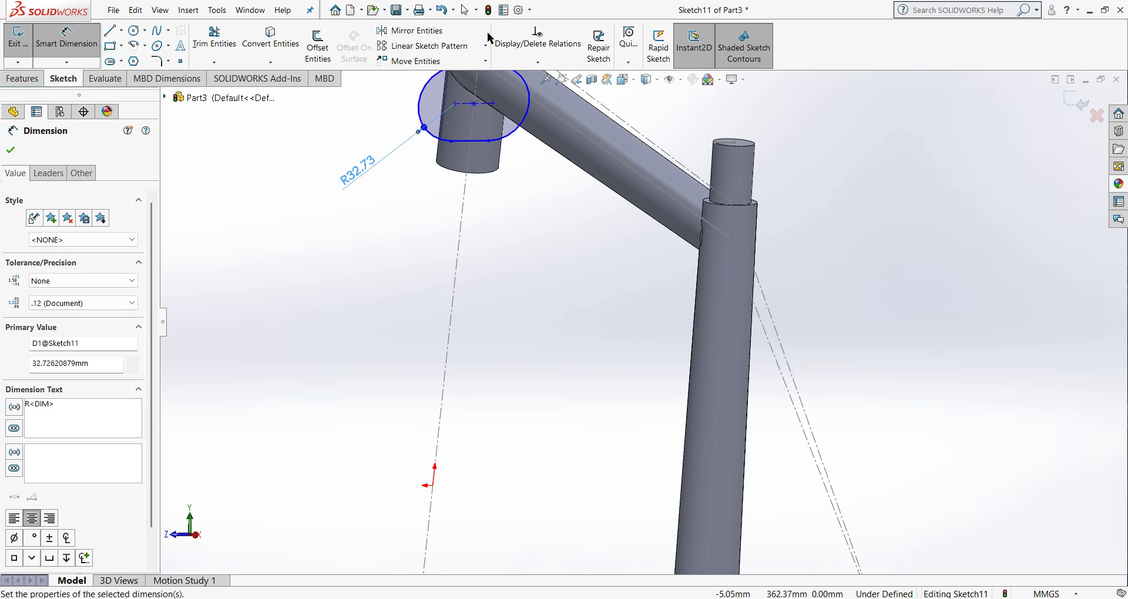
- View the slot sketch face-on and set the end arc radius to 22.5 mm
right_click(59, 483)
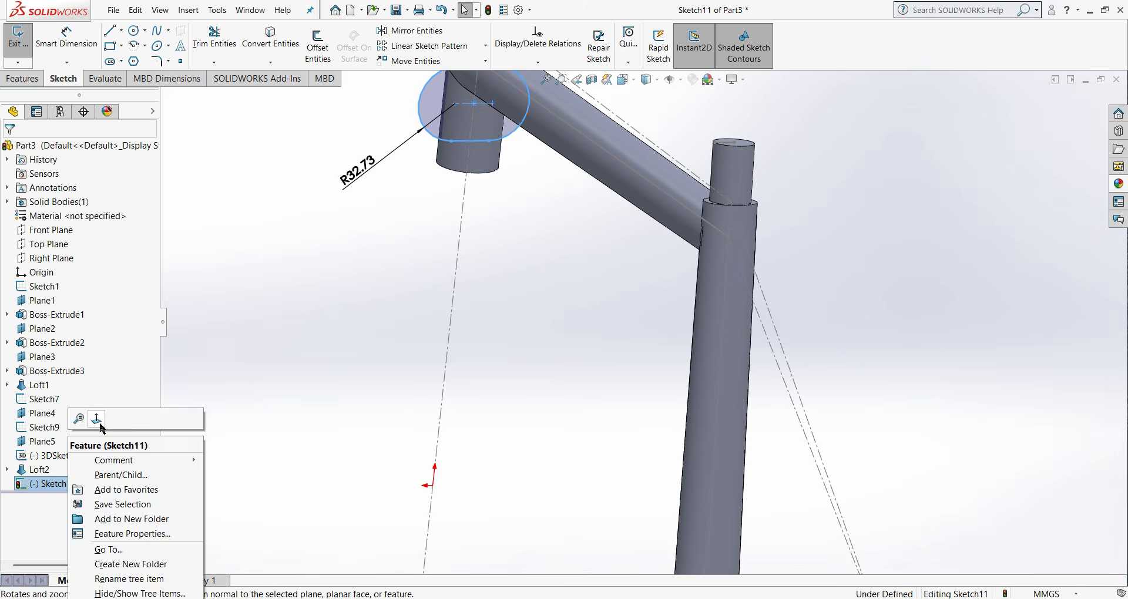
click(99, 422)
scroll(669, 294, down, 6)
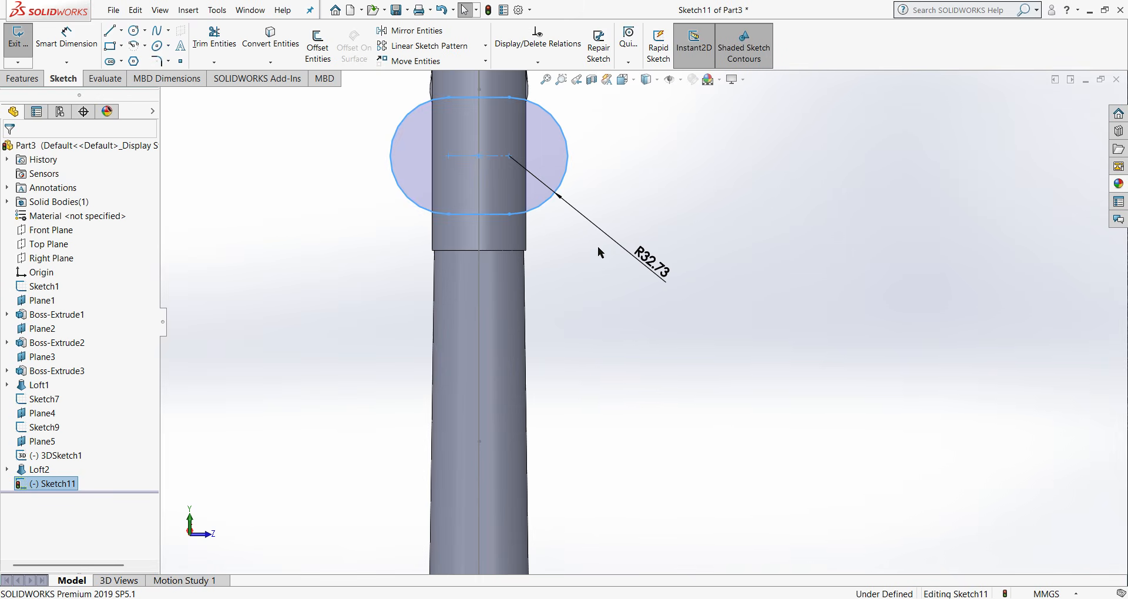
scroll(617, 278, up, 2)
double_click(656, 287)
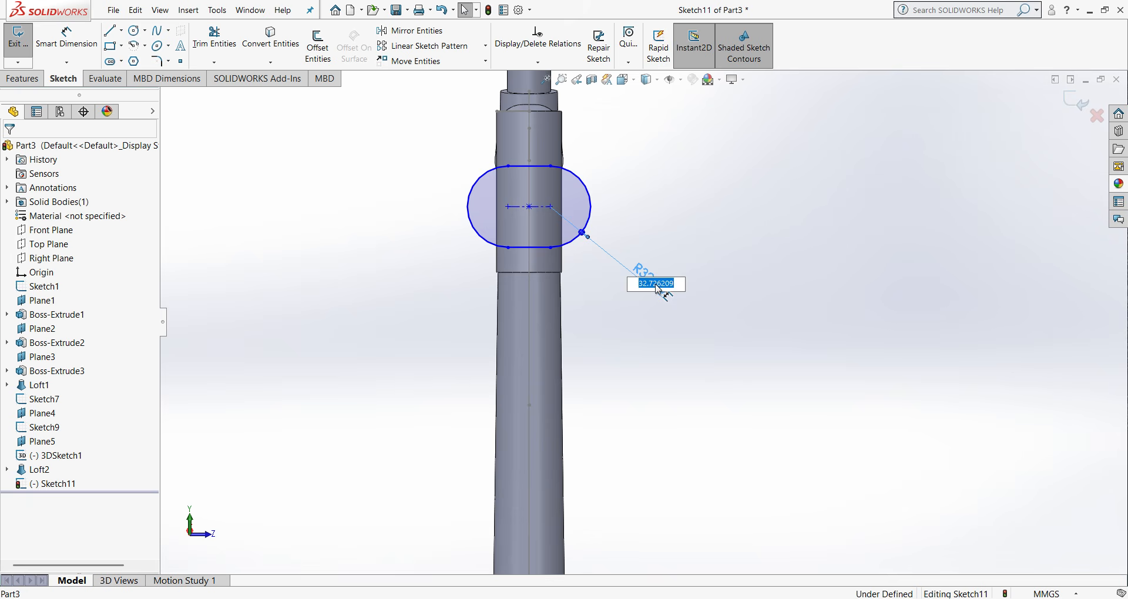
text(22.50)
key(Return)
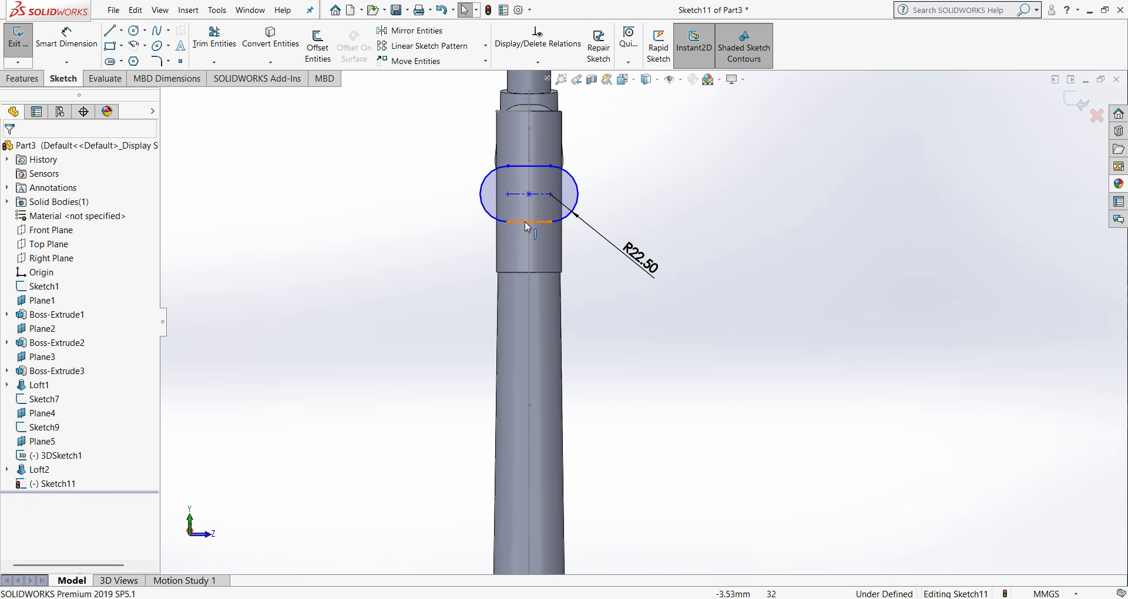
- Dimension the slot's lower straight edge at 10 mm
click(67, 36)
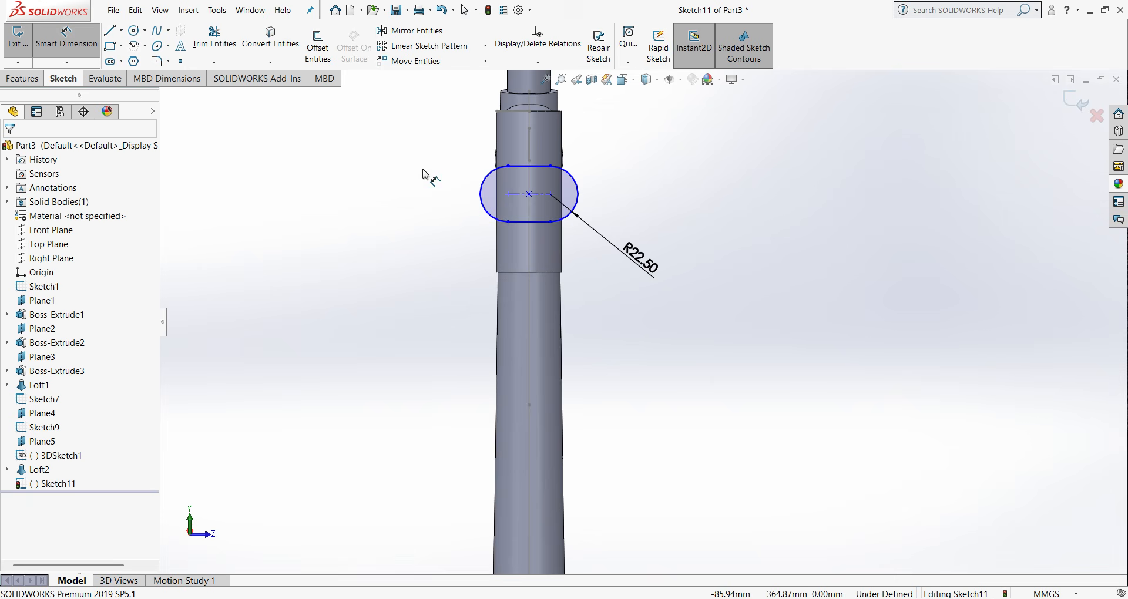
click(525, 228)
click(647, 348)
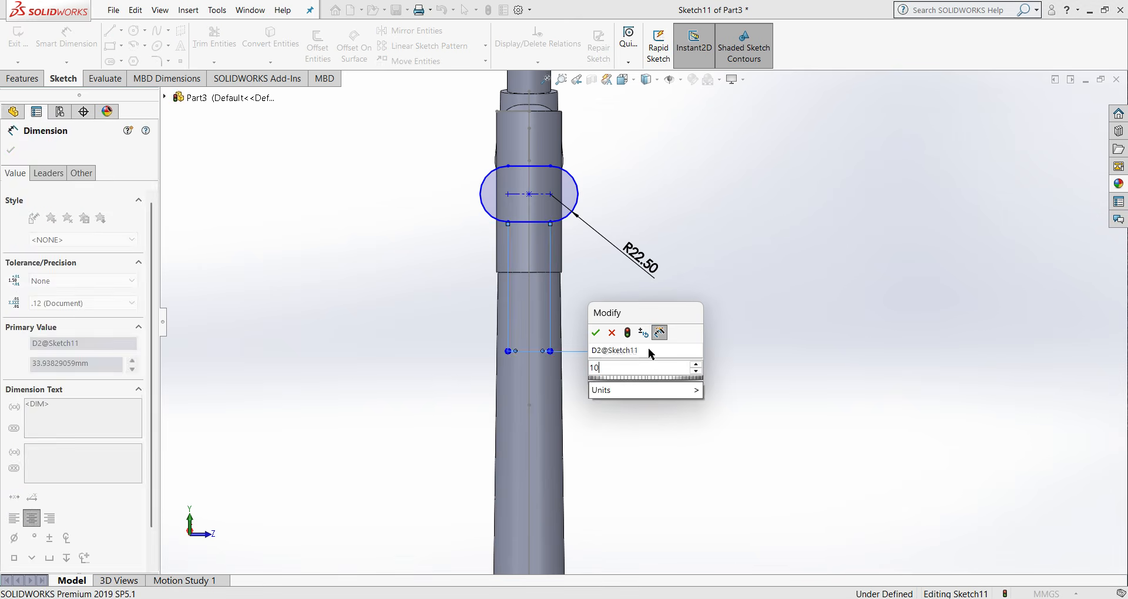
text(10)
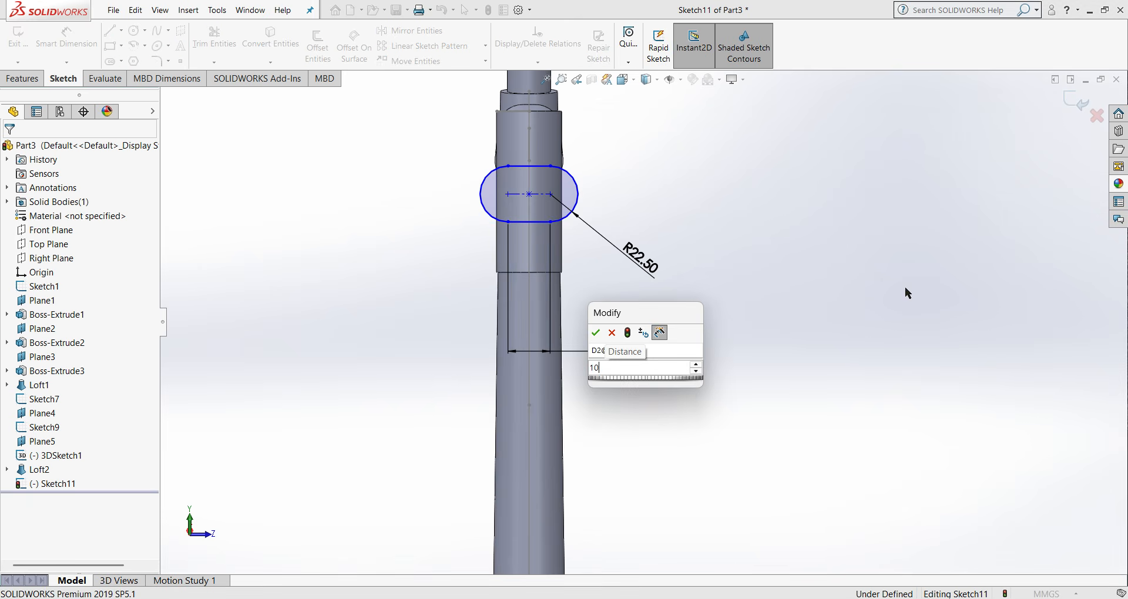
click(595, 334)
scroll(533, 211, down, 2)
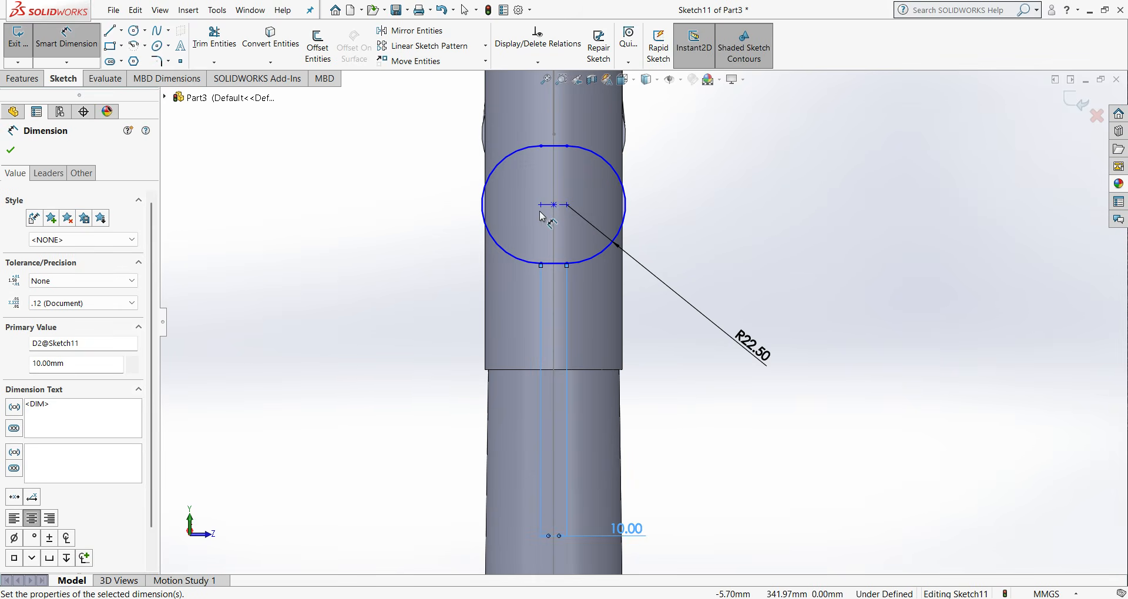
- Dimension the distance from the slot's centre to the head tube's lower edge at 10 mm
click(554, 206)
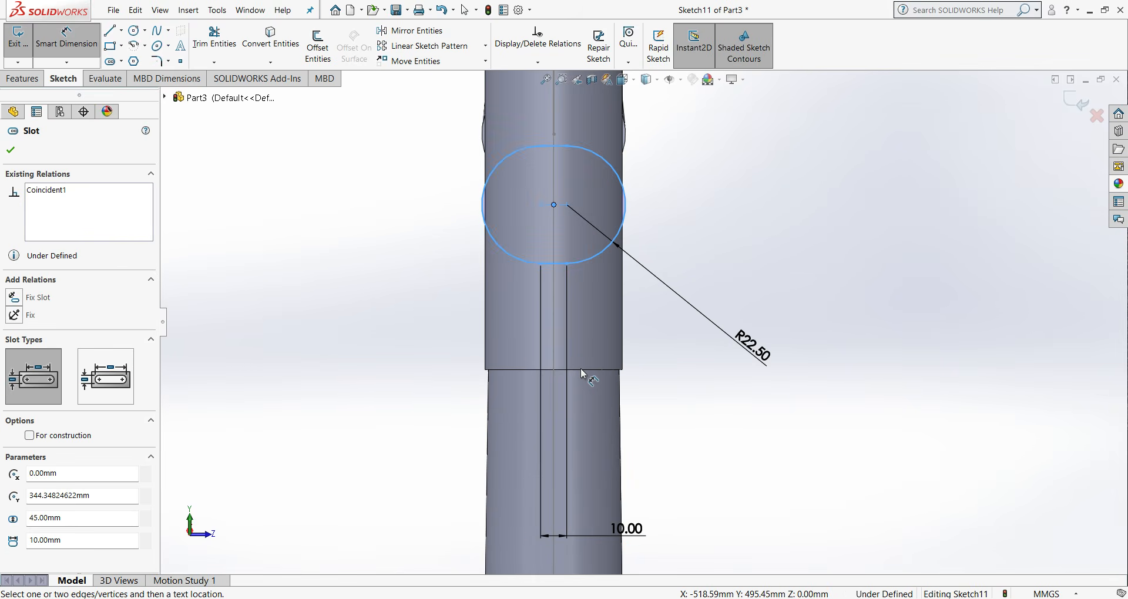
middle_drag(588, 368, 617, 294)
click(619, 294)
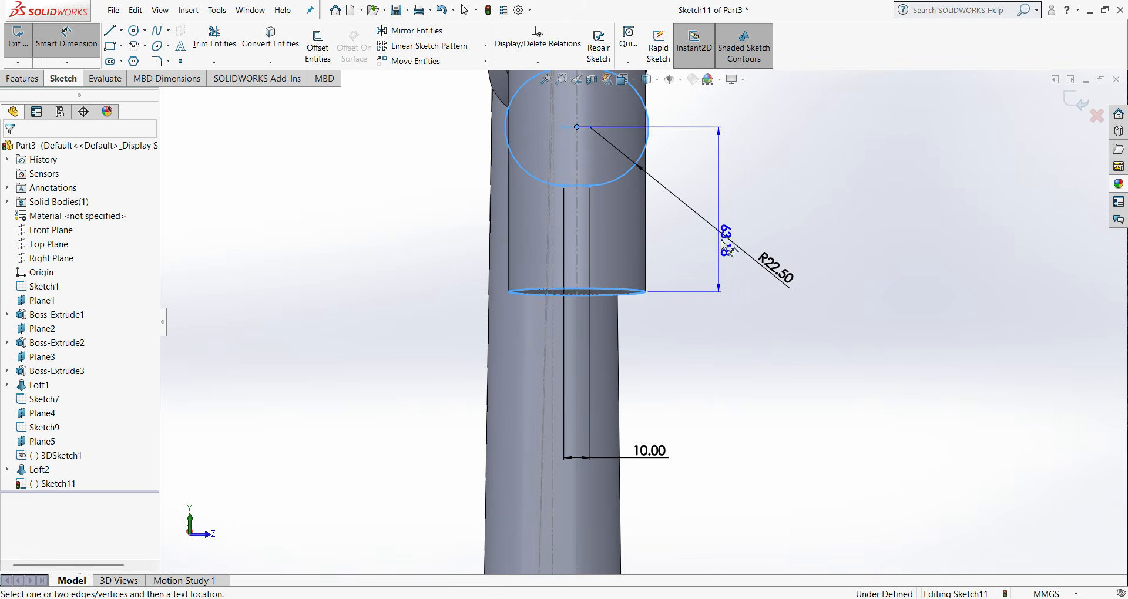
click(739, 207)
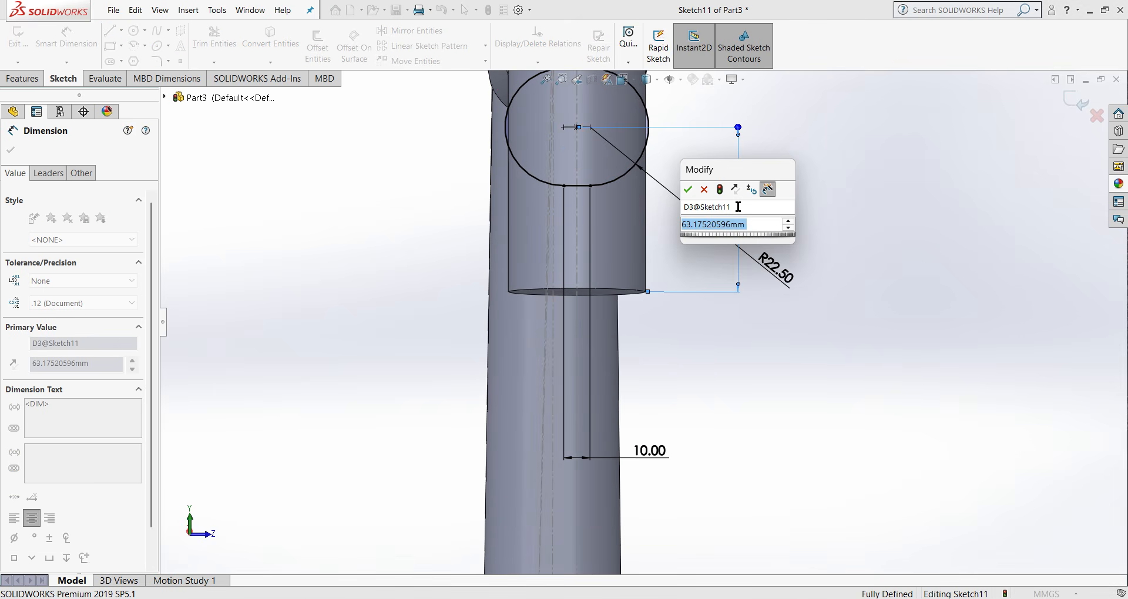
text(10)
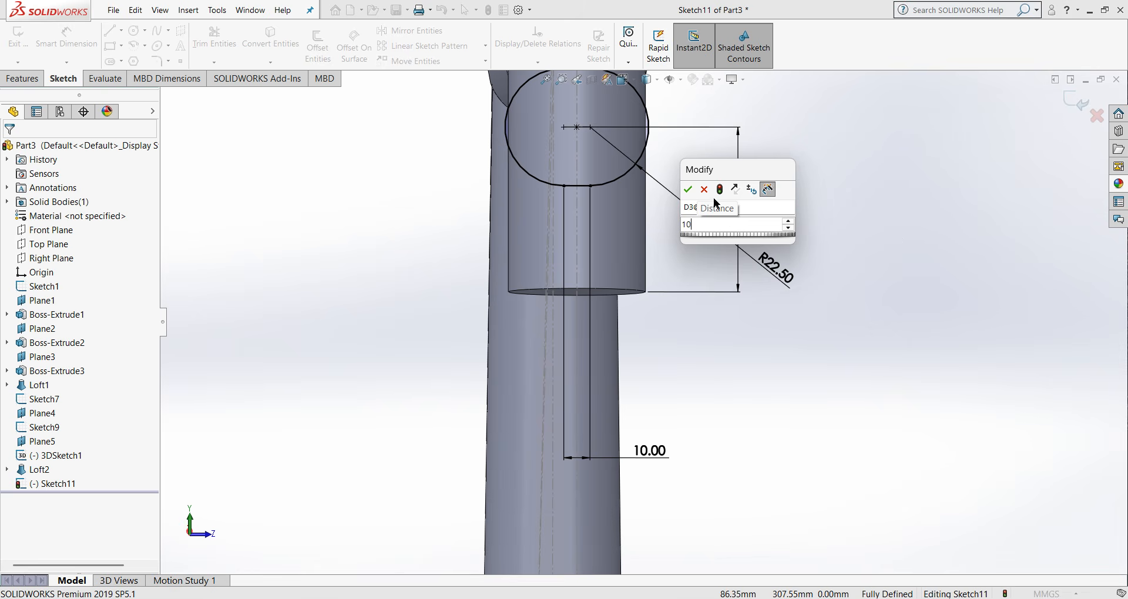
click(688, 190)
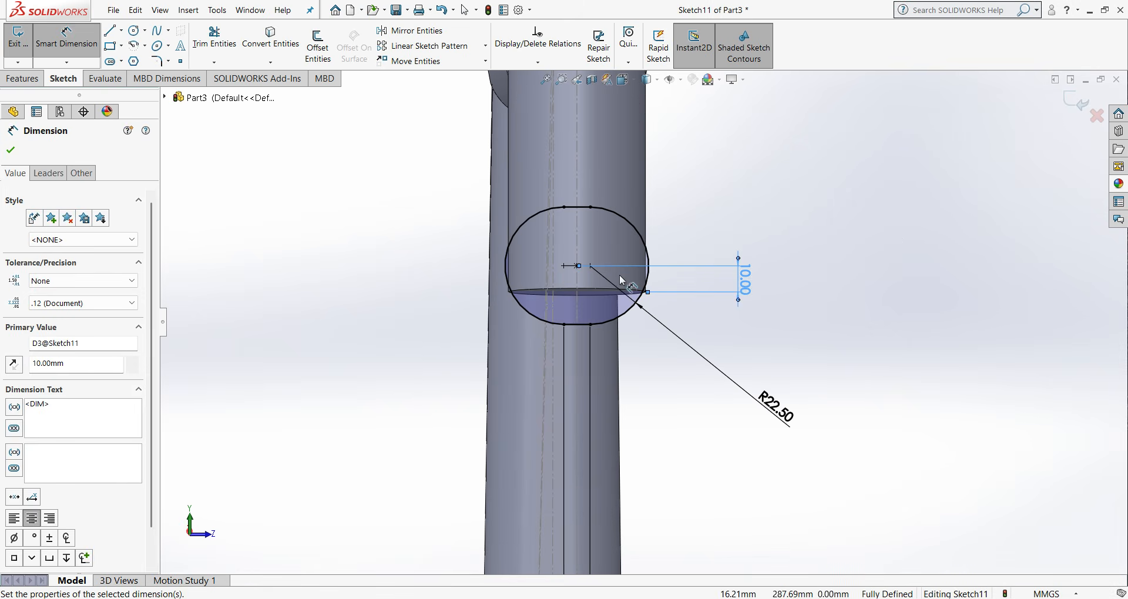
- Set the slot centre's distance from the head tube's lower edge to 30 mm and close the sketch
click(746, 282)
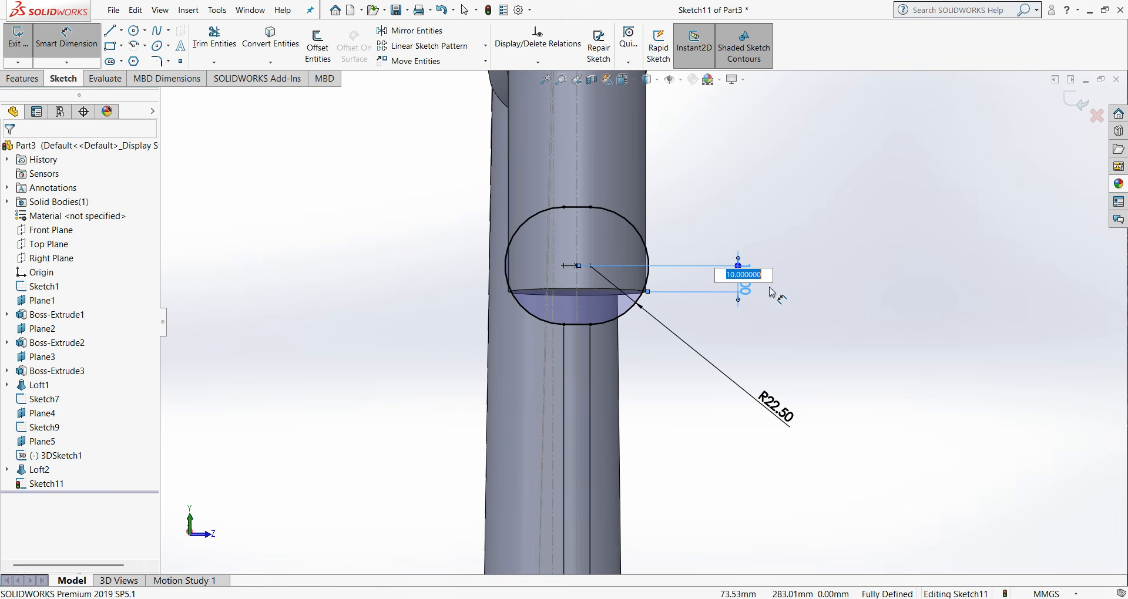
text(30)
key(Return)
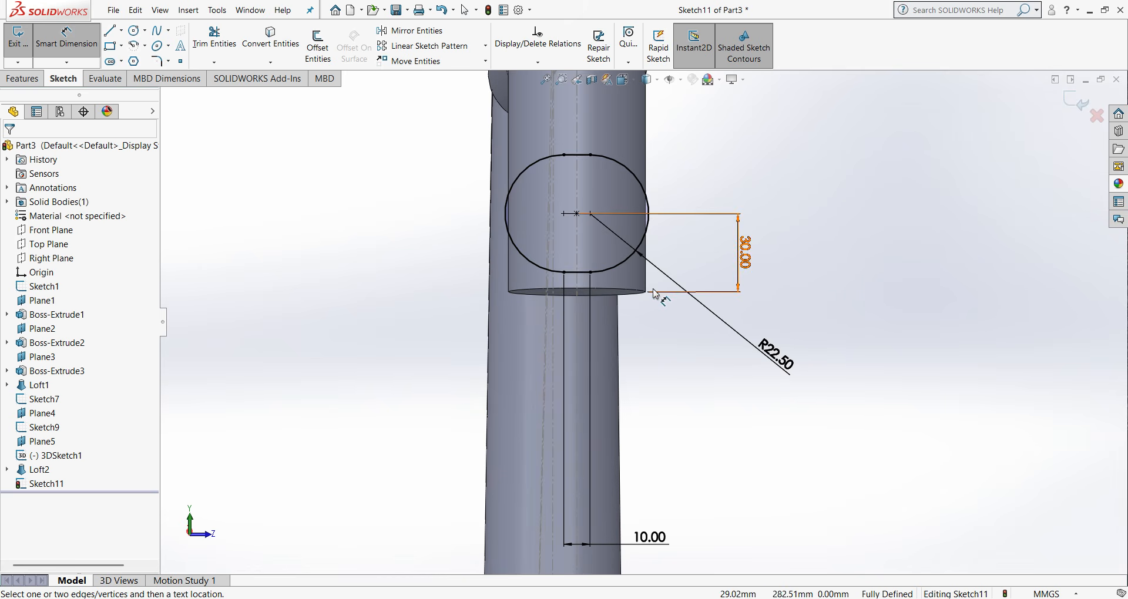
middle_drag(646, 292, 652, 293)
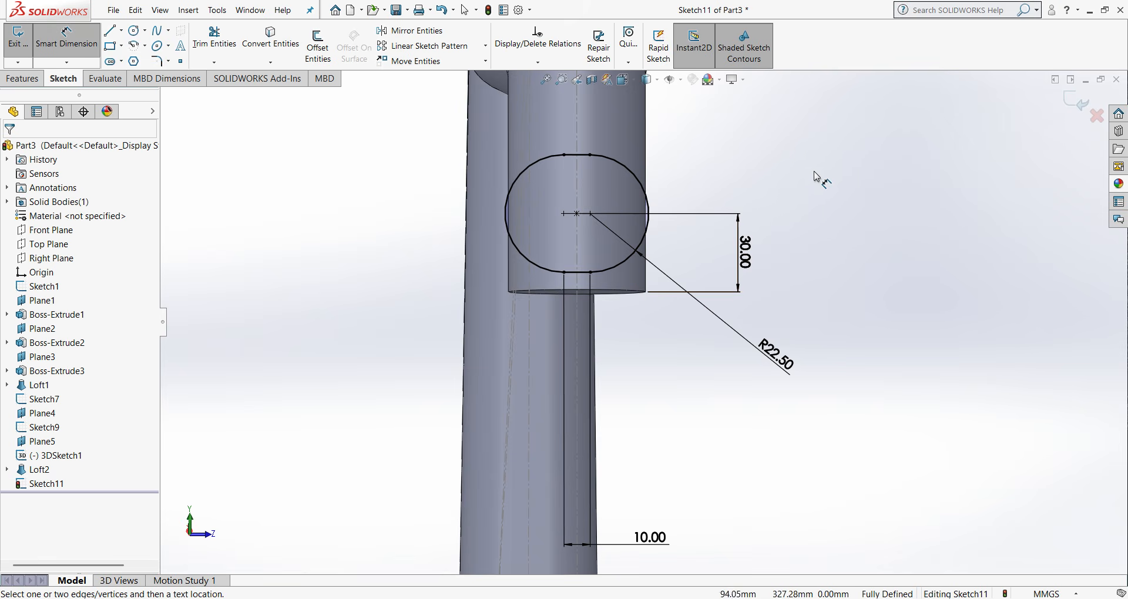
click(1075, 103)
key(ctrl+1)
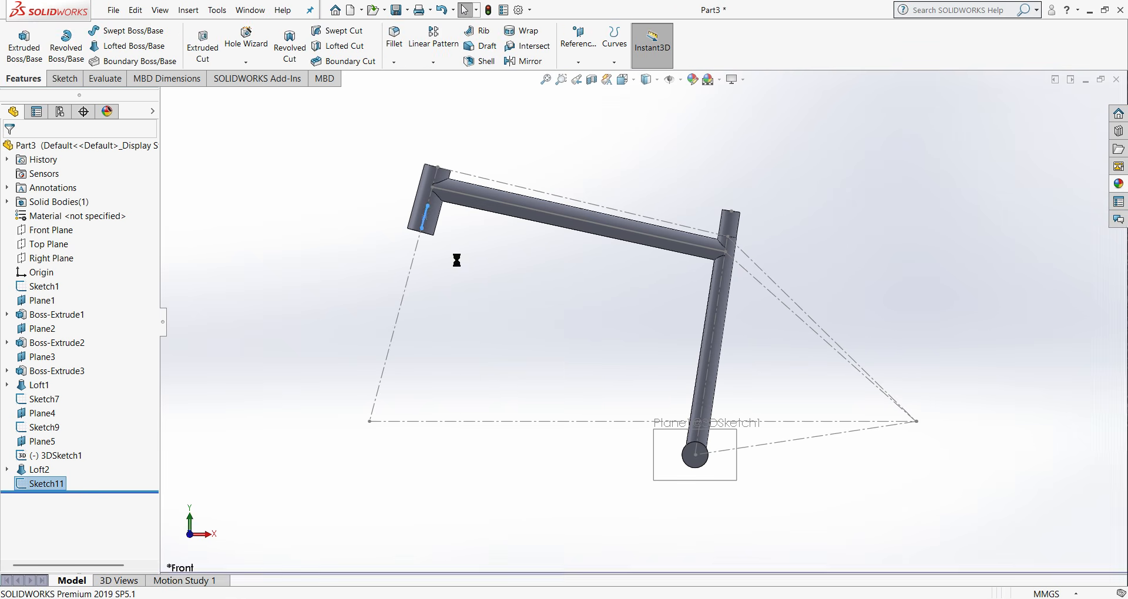
click(463, 246)
middle_drag(467, 240, 433, 214)
scroll(469, 241, down, 5)
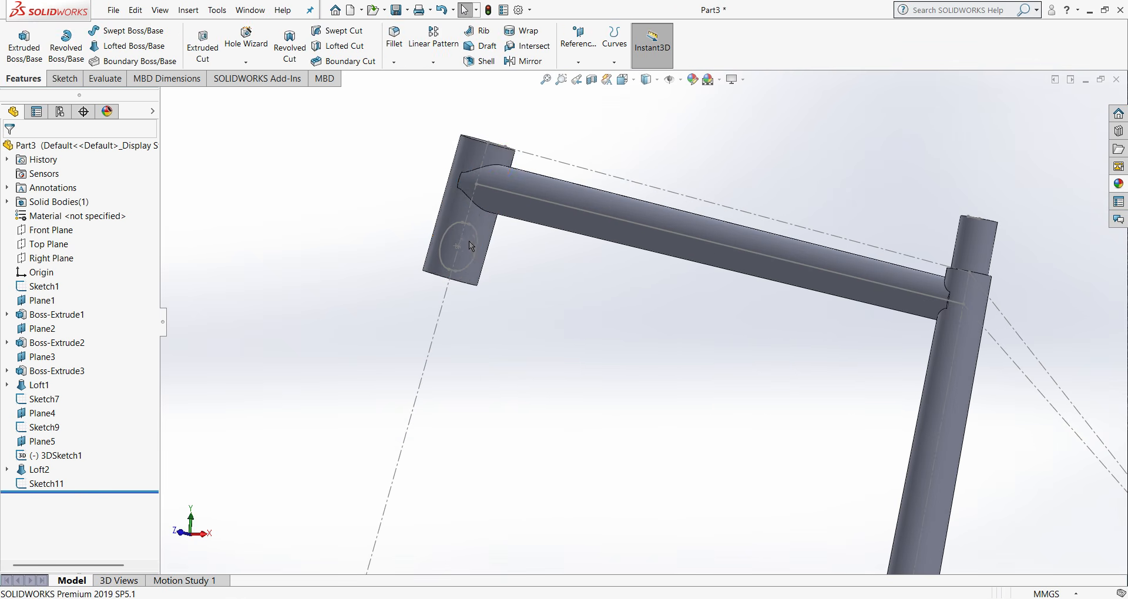
- Start a sketch on Plane5 through the bottom bracket shell and view it face-on
scroll(804, 368, up, 2)
scroll(569, 328, up, 2)
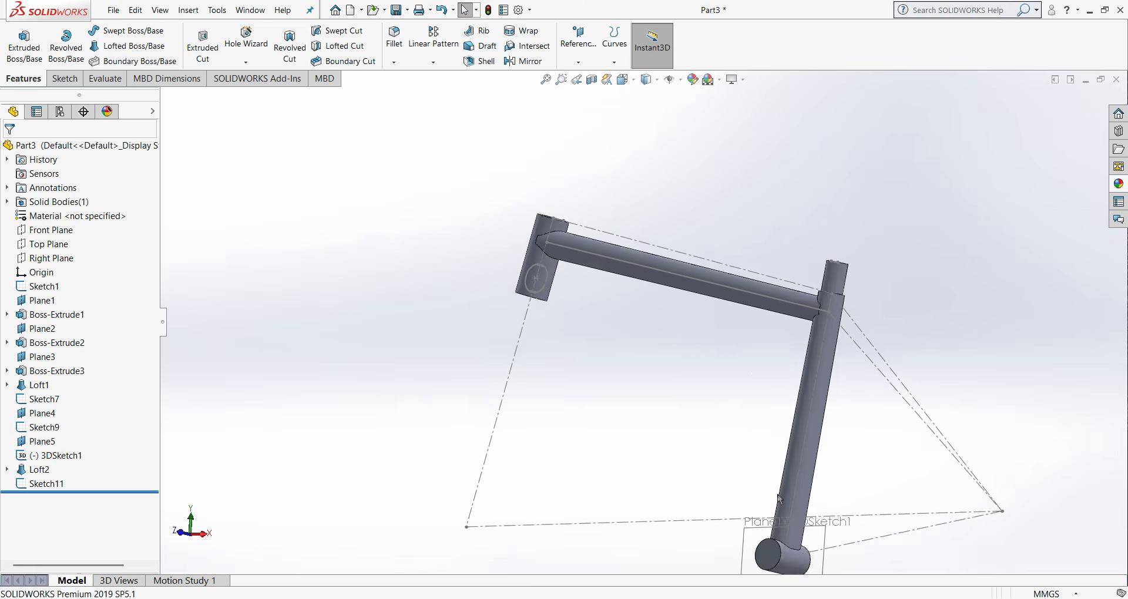
scroll(730, 491, down, 5)
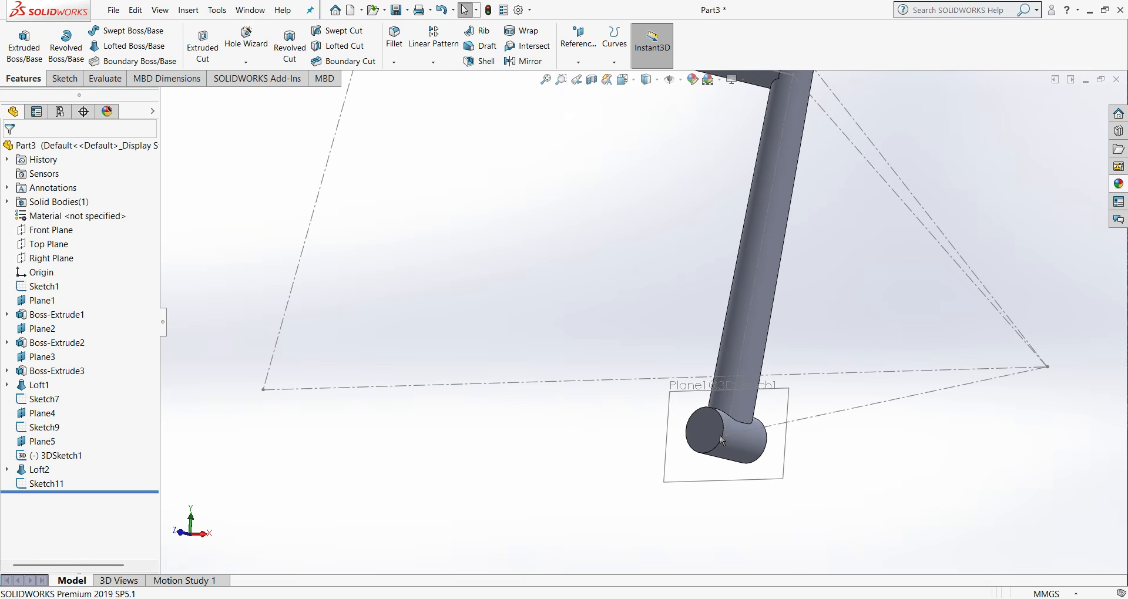
right_click(32, 445)
click(47, 328)
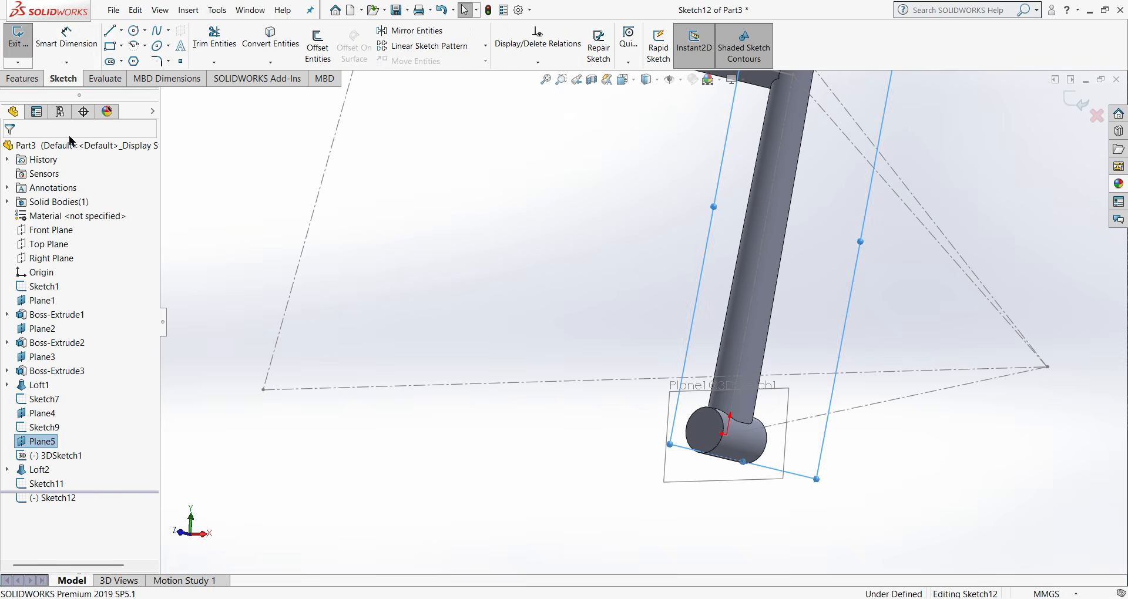
click(123, 61)
click(136, 92)
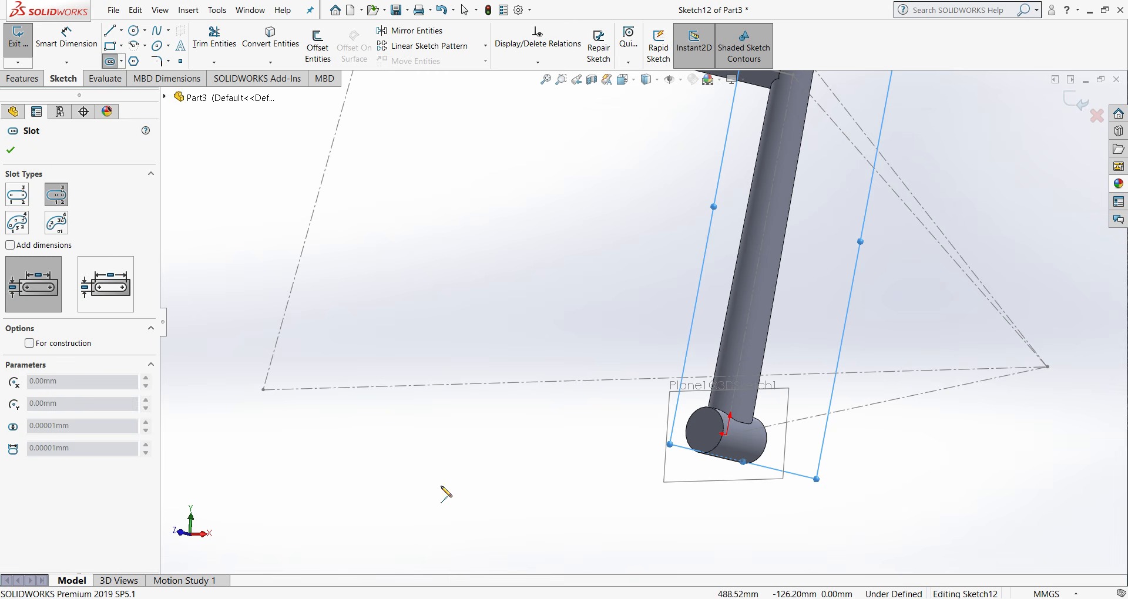
click(12, 150)
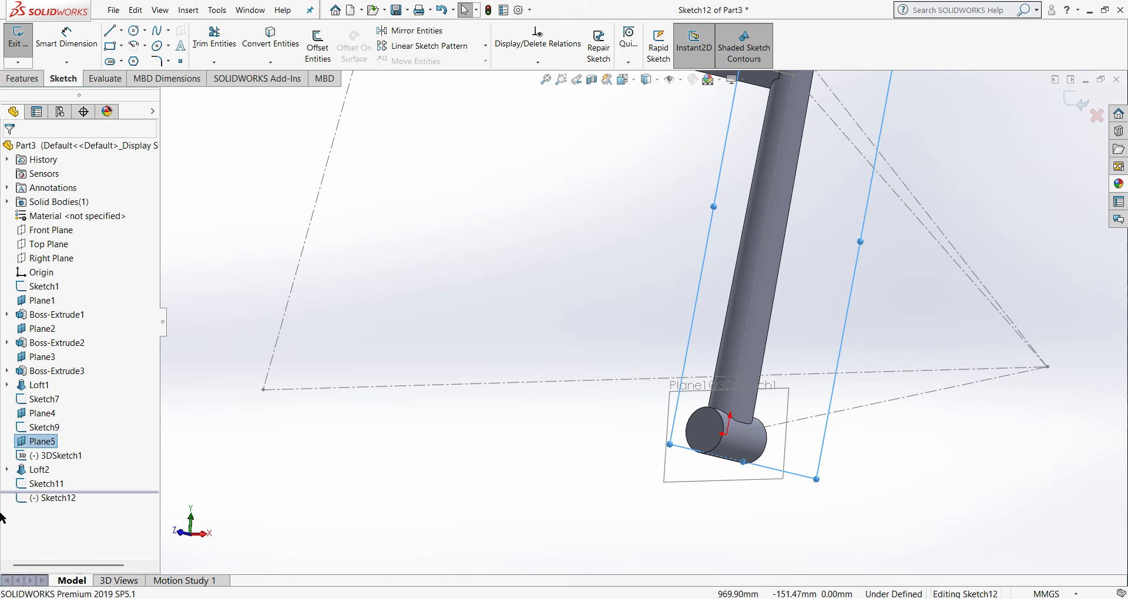
right_click(40, 441)
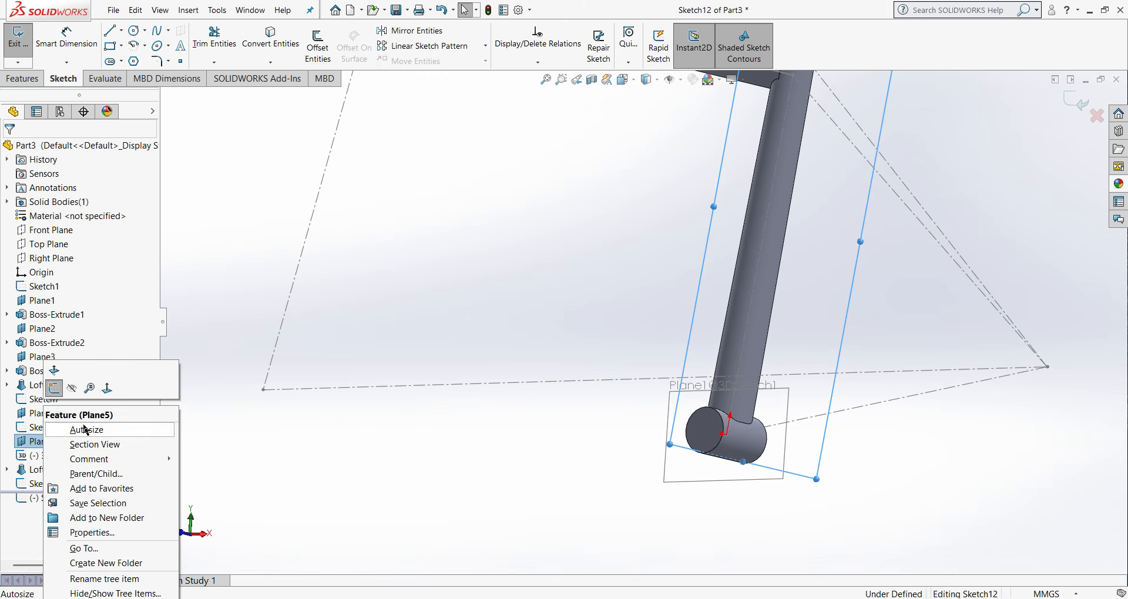
click(99, 385)
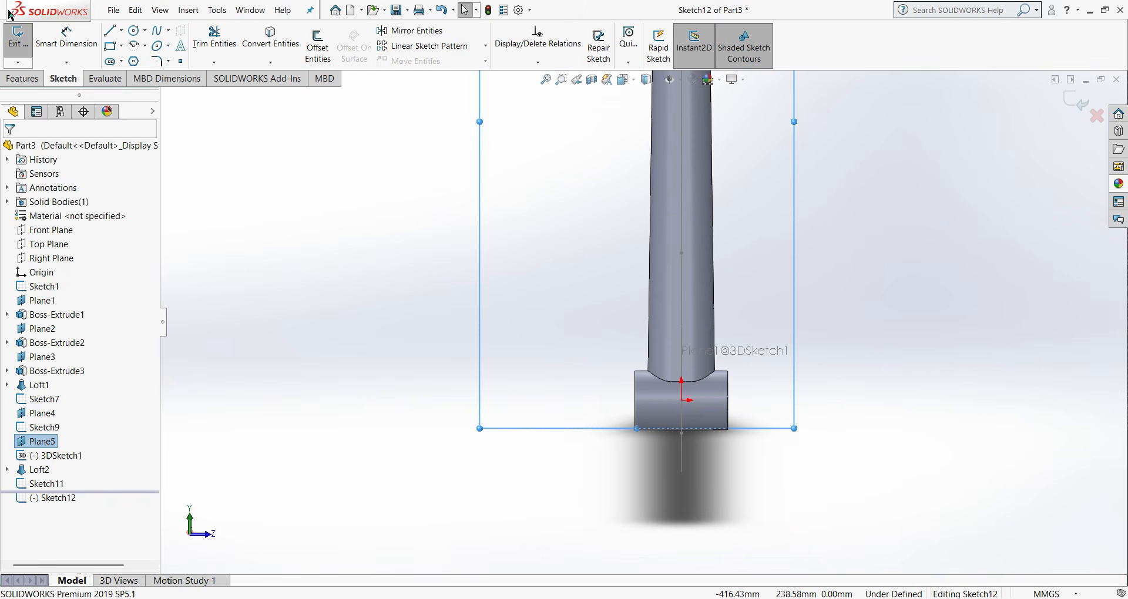
- Sketch a horizontal centerpoint straight slot centred on the origin, about 29 mm wide and 41 mm between arc centres
click(119, 61)
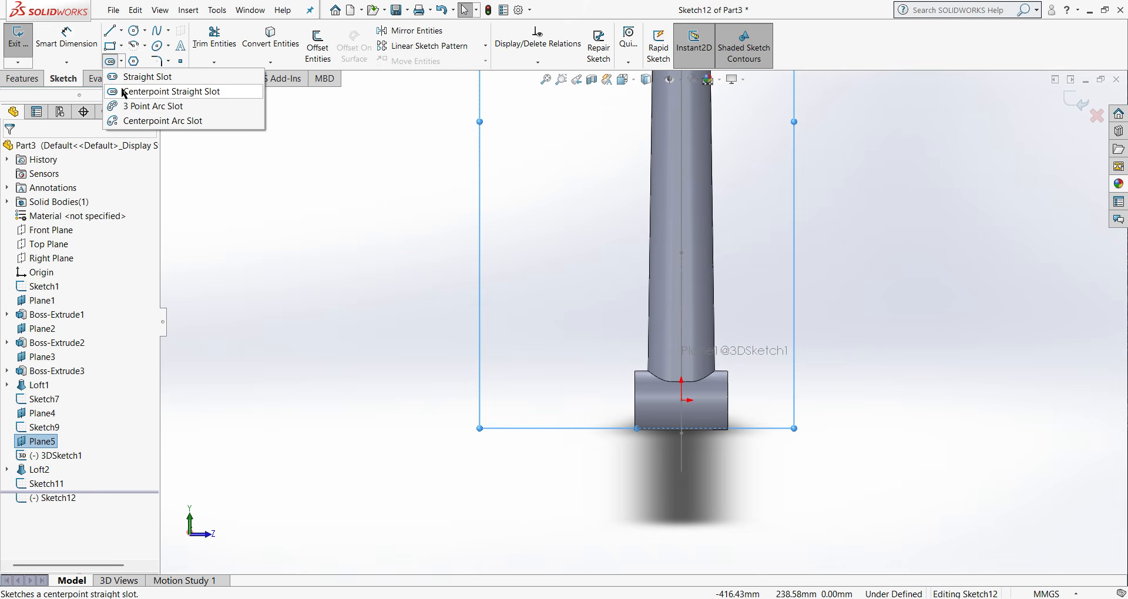
click(125, 92)
scroll(870, 529, down, 3)
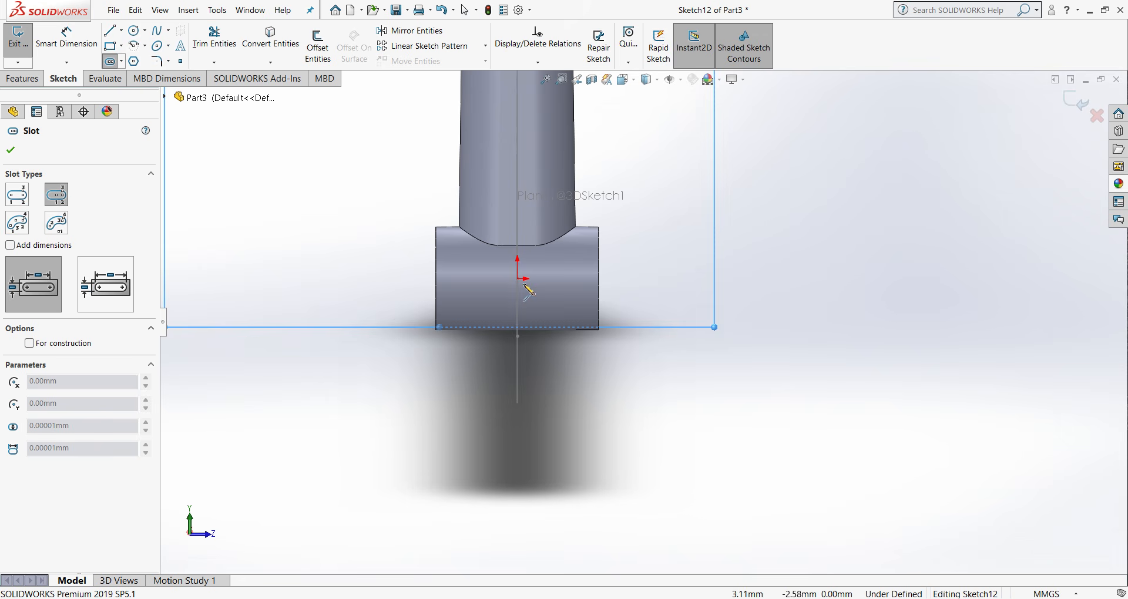
click(518, 279)
click(559, 279)
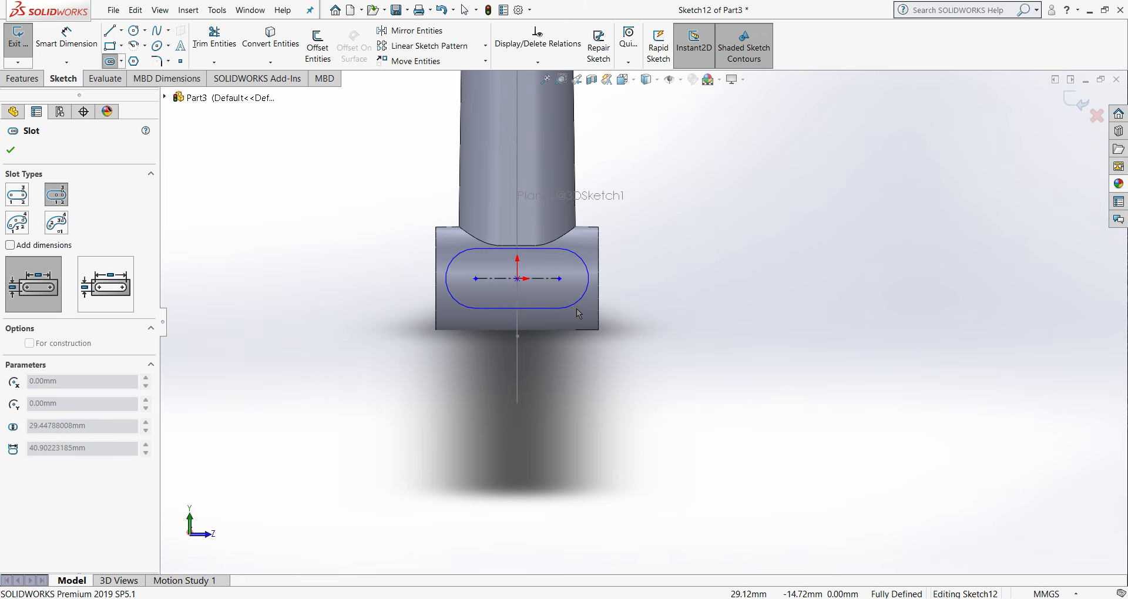
click(577, 309)
right_click(579, 311)
click(621, 324)
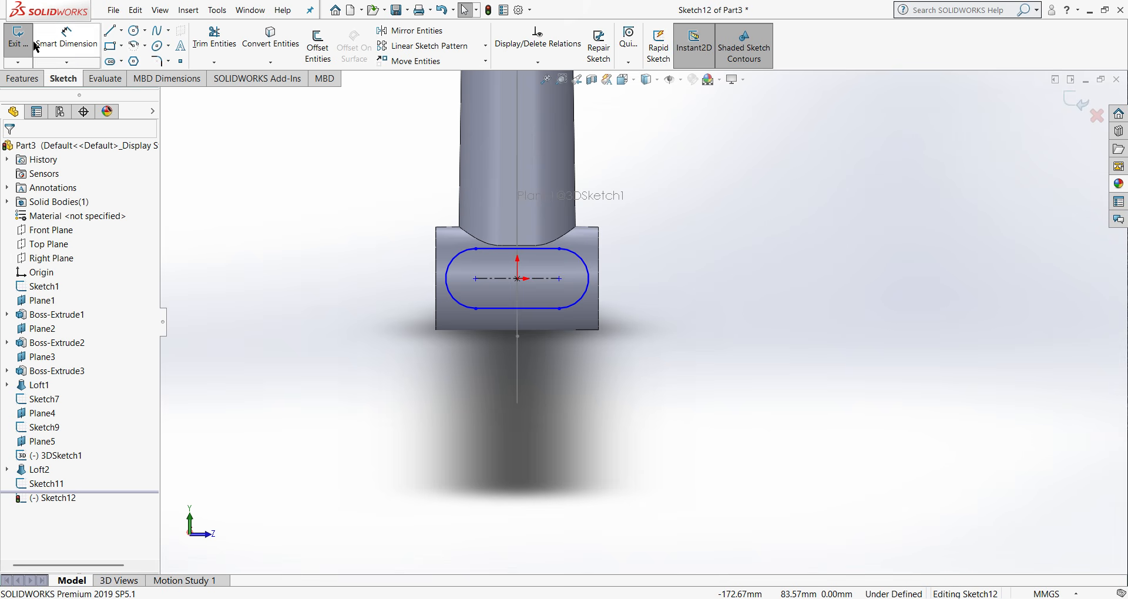
- Dimension the bottom bracket slot's end arc with a radius of 22.5 mm
click(66, 38)
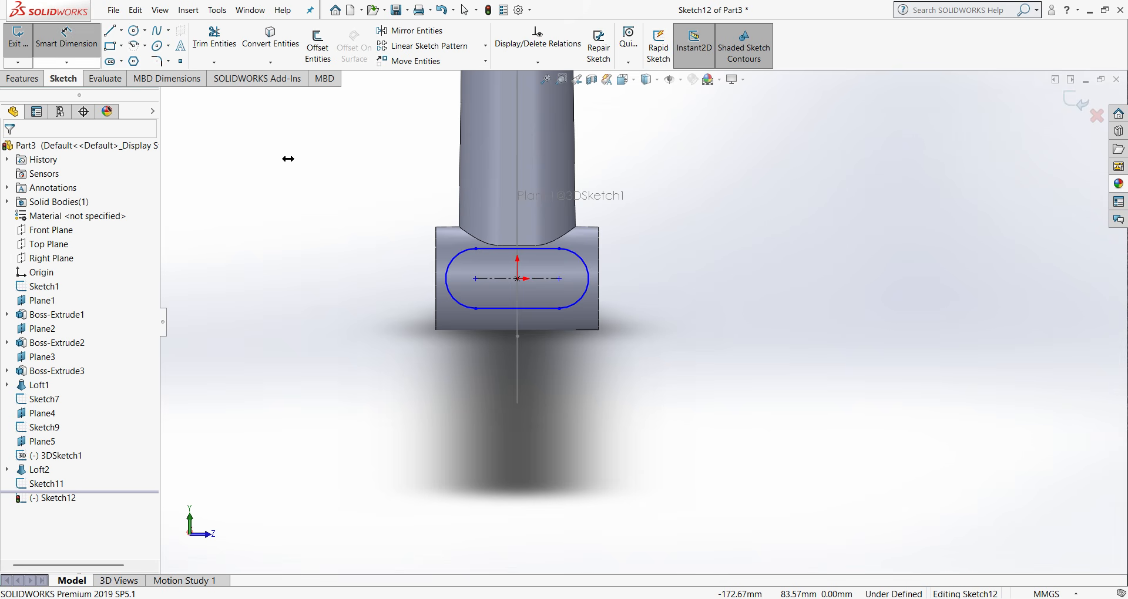
click(586, 294)
click(752, 308)
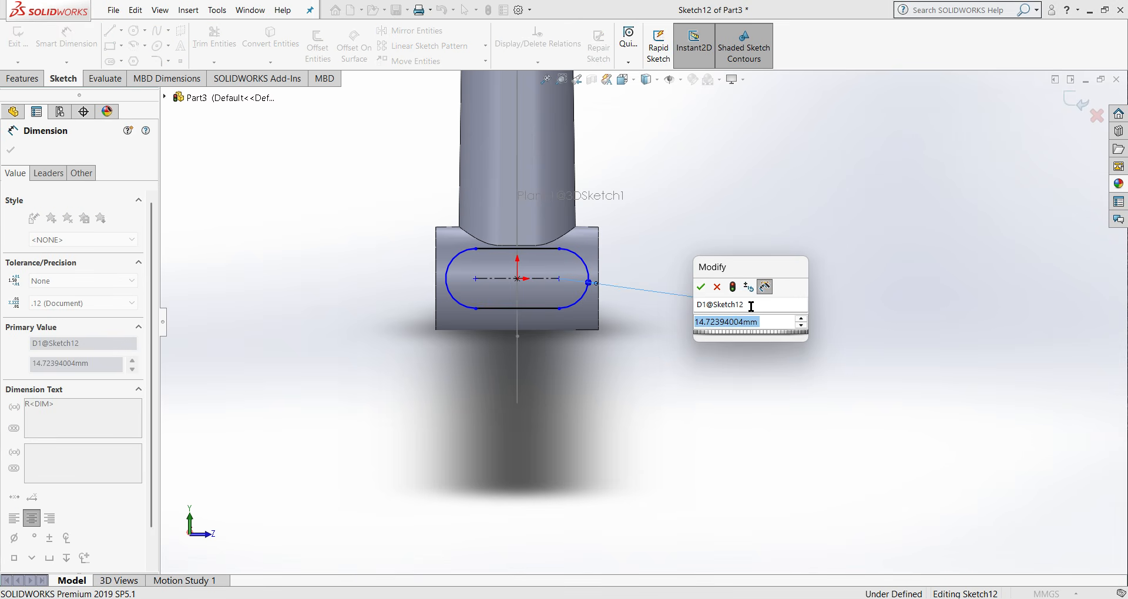
text(22.50)
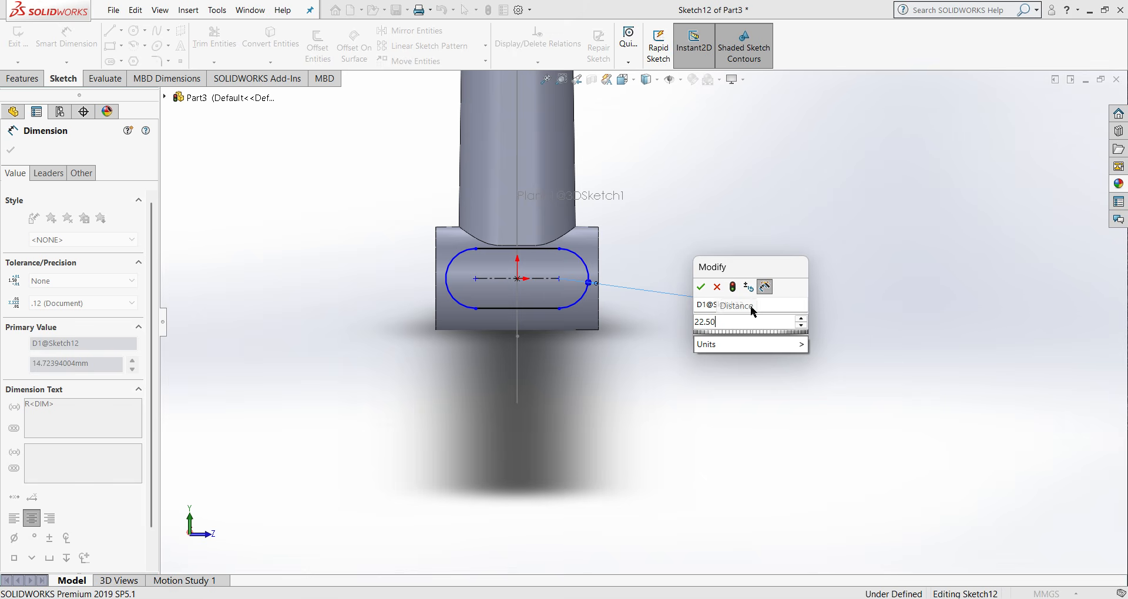
click(704, 287)
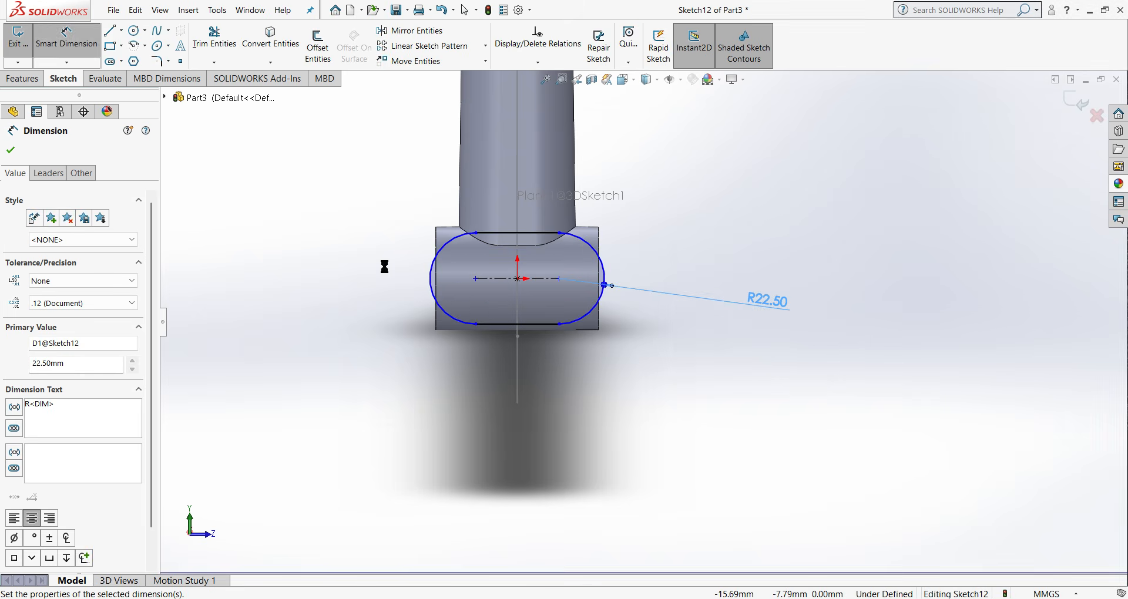
- Dimension the bottom bracket slot's lower straight edge at 15 mm and close the sketch
click(499, 325)
click(713, 412)
text(15)
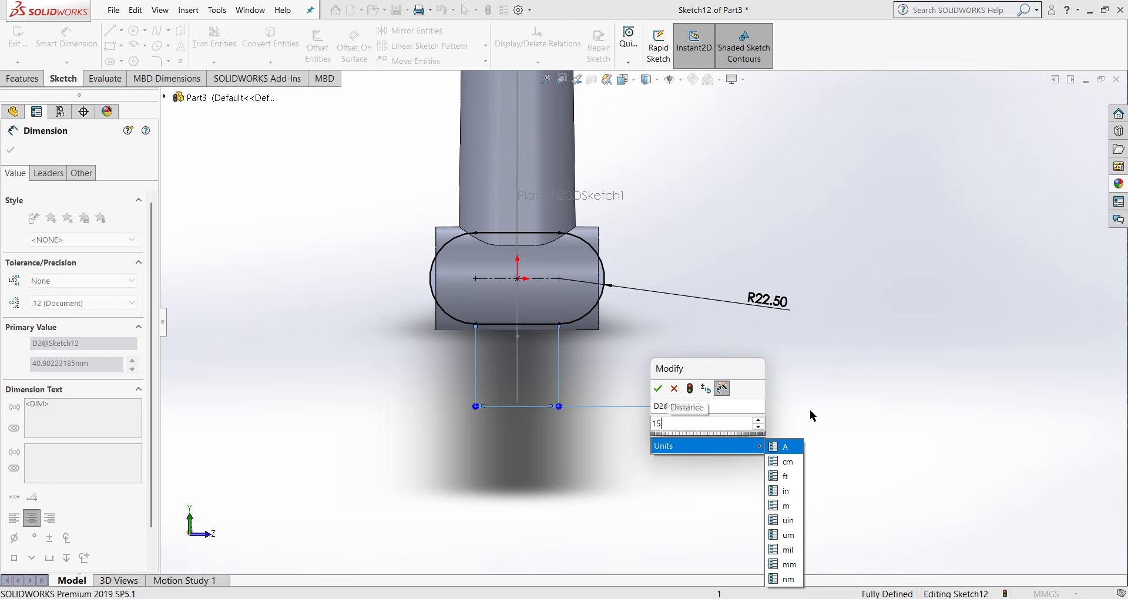
click(658, 389)
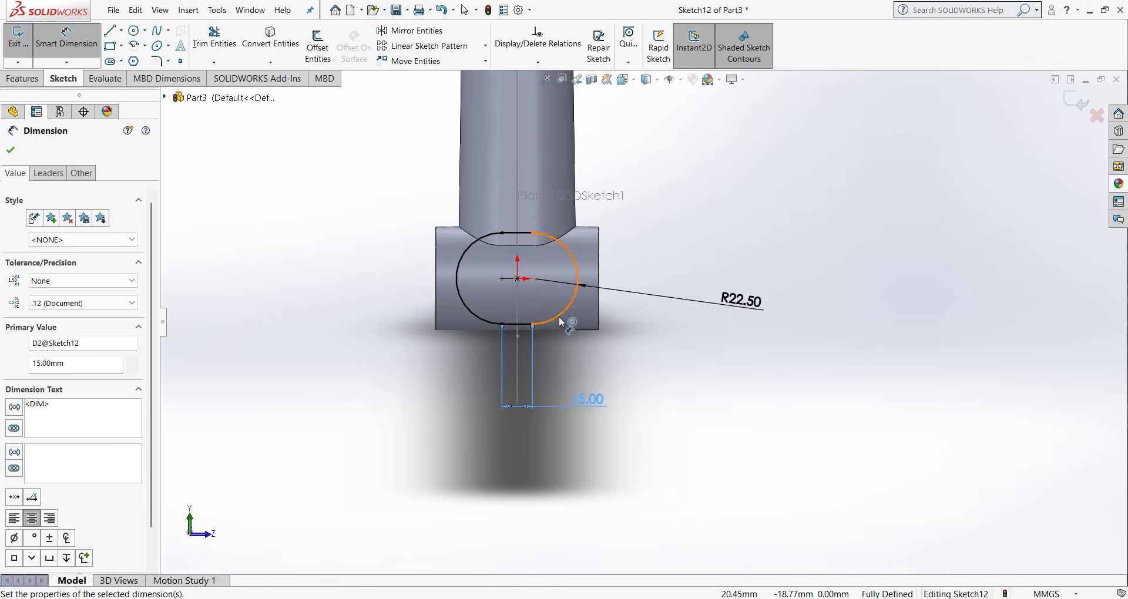
click(6, 153)
key(ctrl+1)
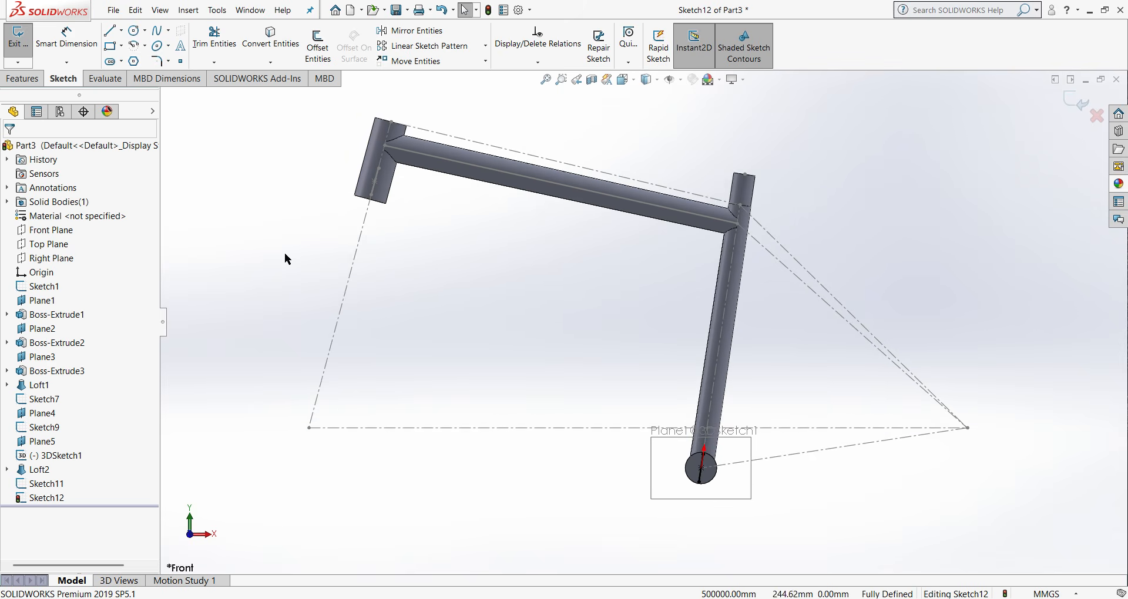
click(1085, 105)
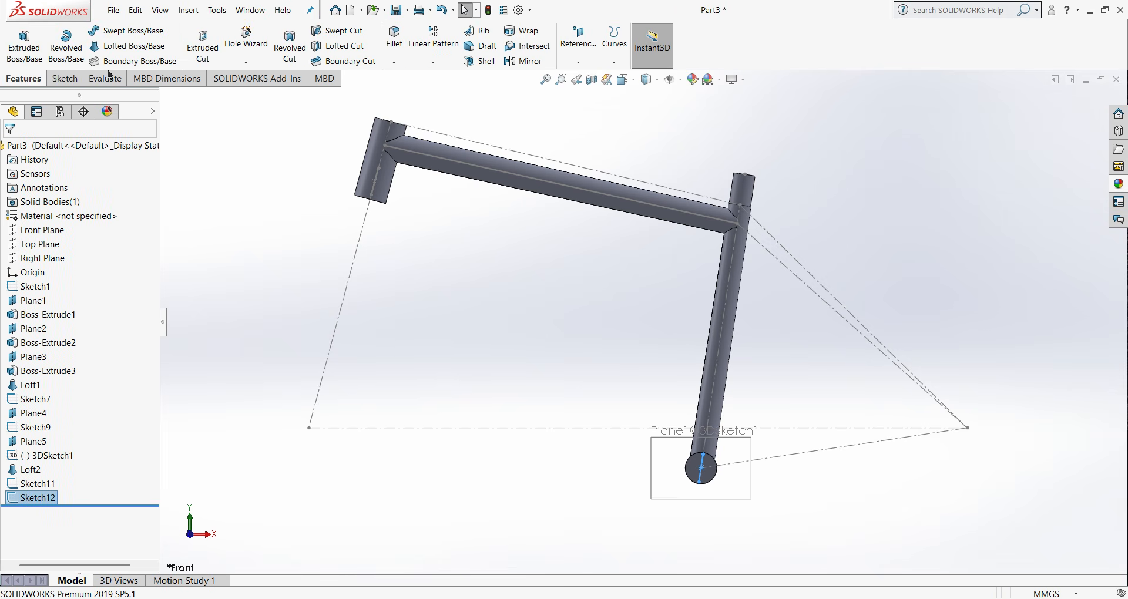
- Create a new 3D sketch with a sketch plane and reopen it for editing
click(68, 78)
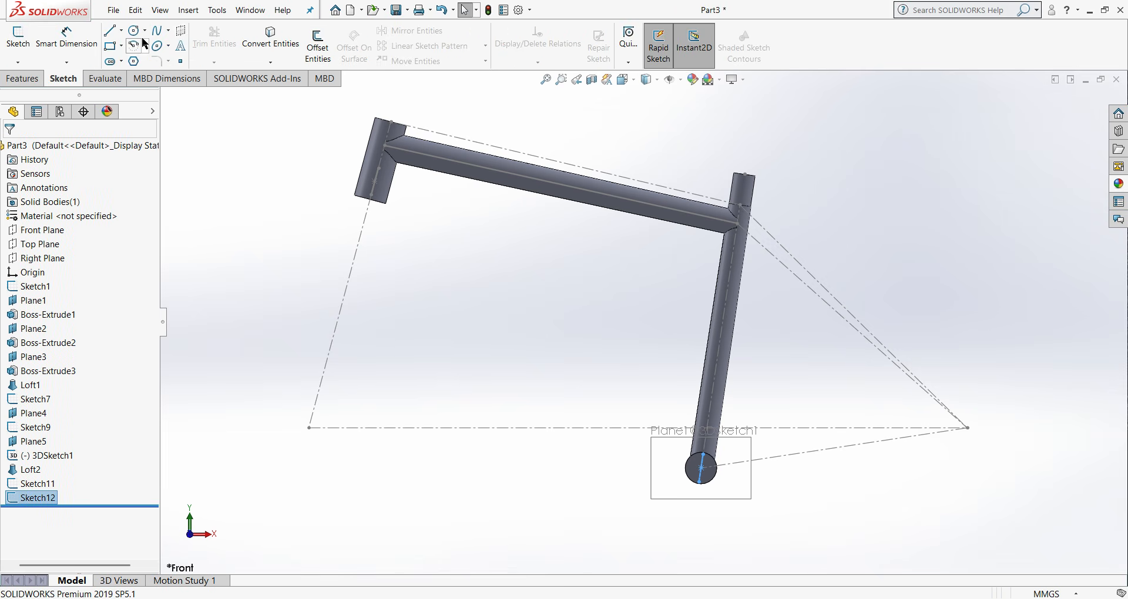
click(181, 33)
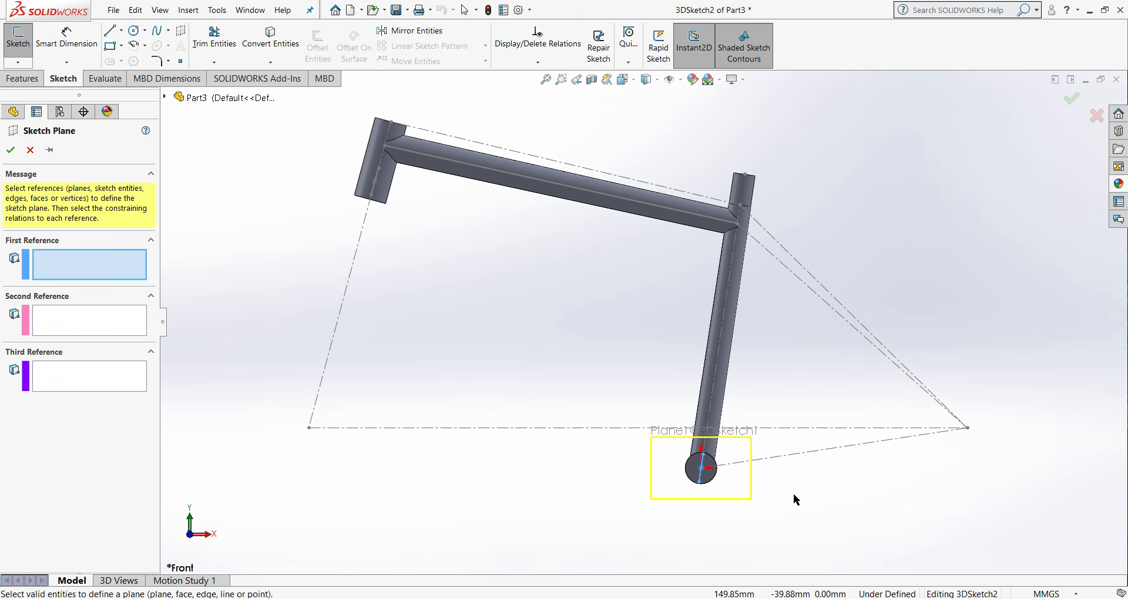
click(8, 156)
click(1068, 104)
right_click(37, 513)
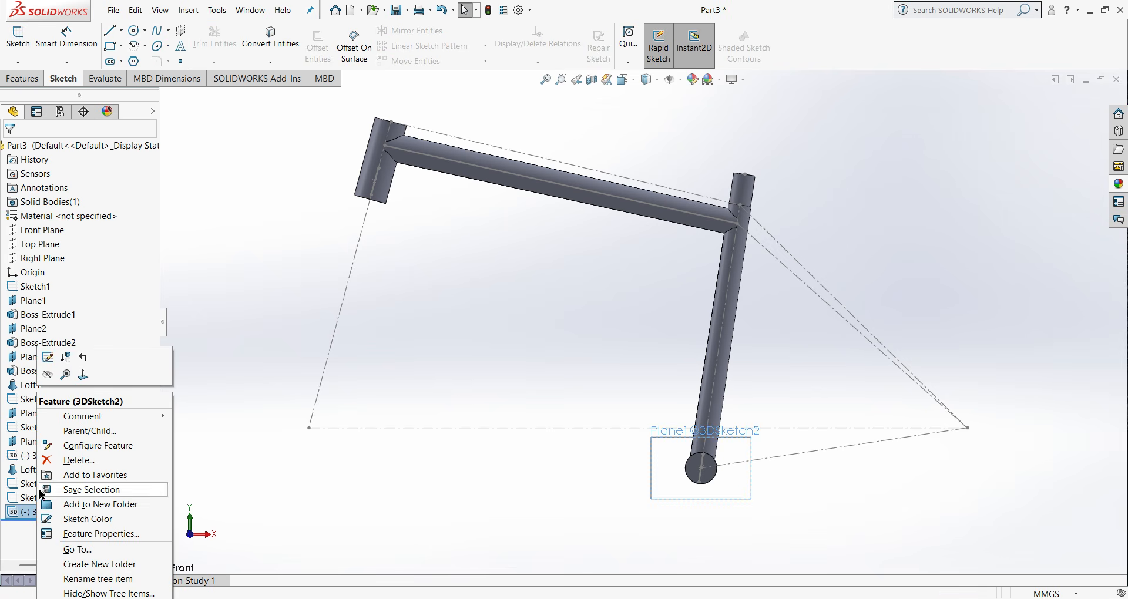
click(67, 358)
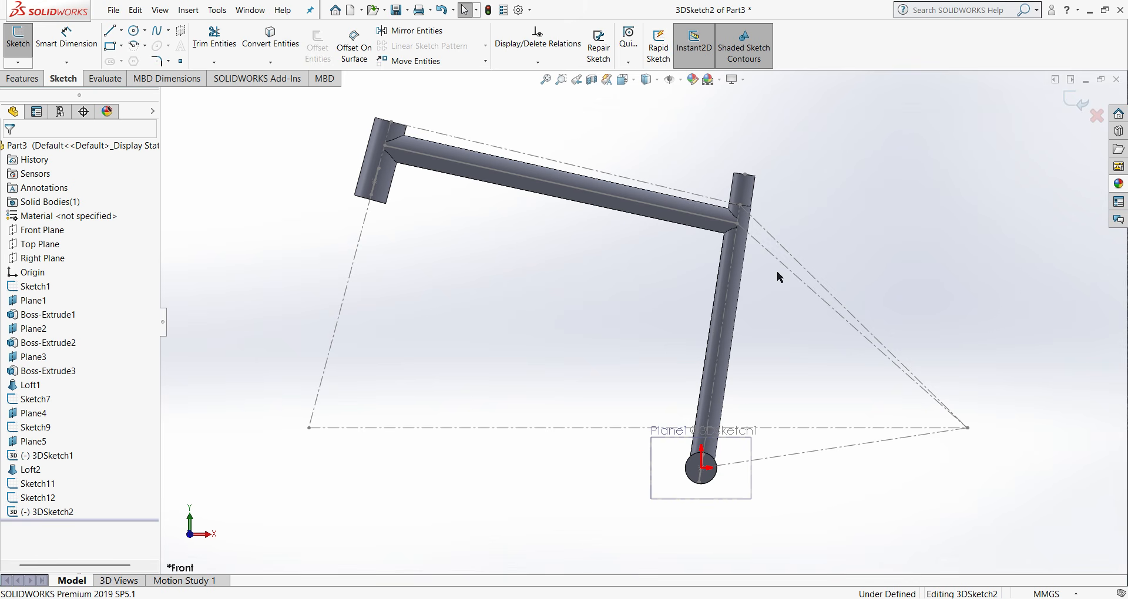
- Sketch a two-point spline about 702 mm long from the lower head tube slot's centre to the bottom bracket slot's centre
click(167, 31)
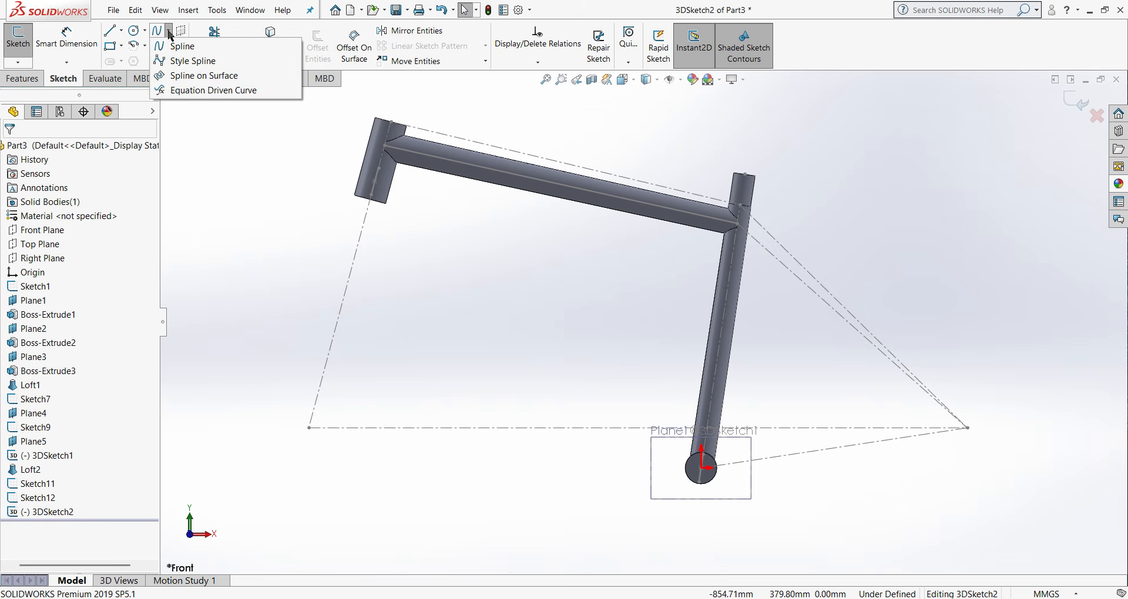
click(173, 43)
scroll(435, 221, down, 4)
middle_drag(439, 215, 380, 214)
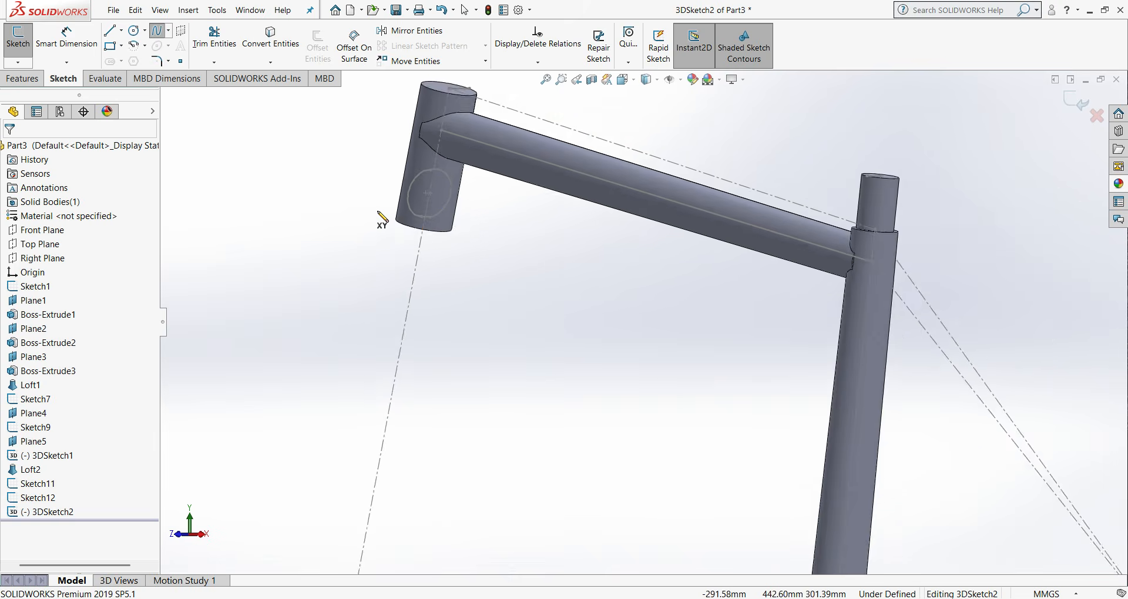
scroll(424, 183, down, 3)
click(437, 211)
scroll(646, 435, up, 5)
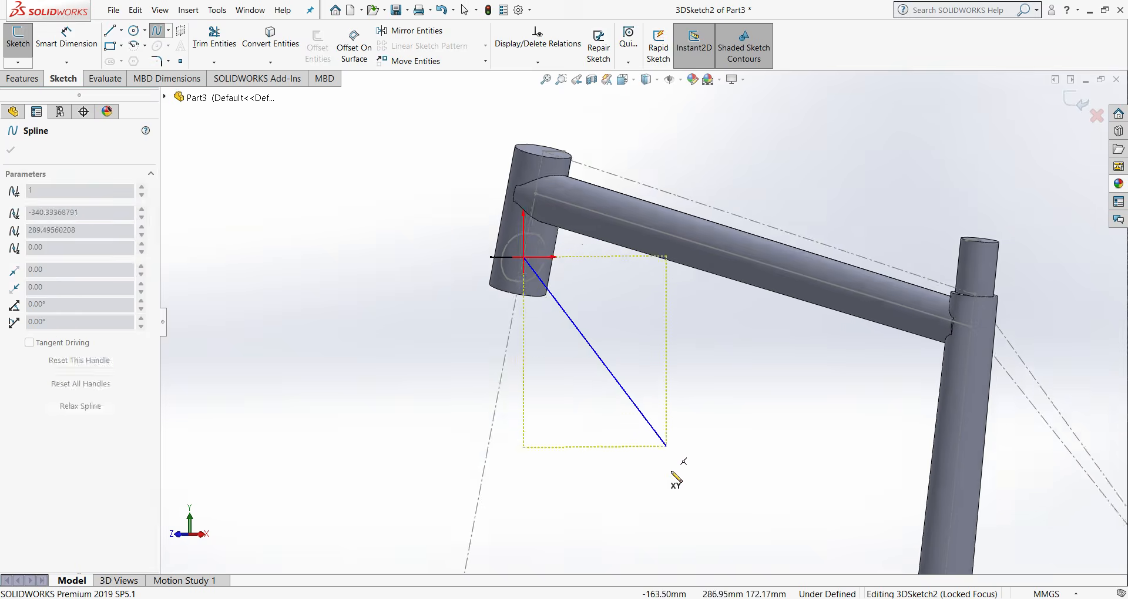
scroll(753, 506, down, 6)
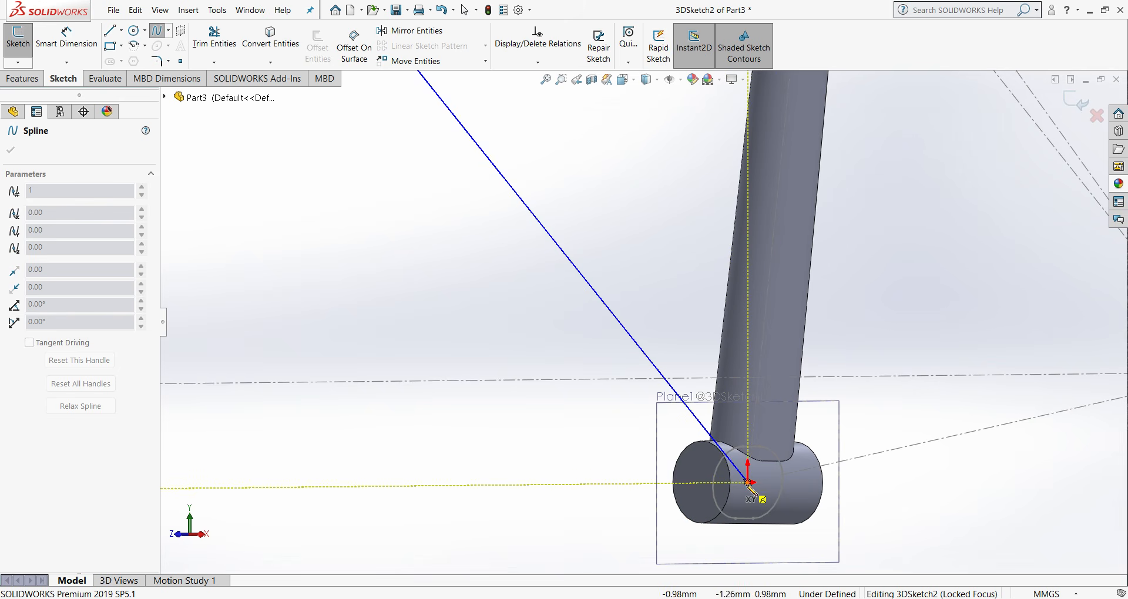
right_click(748, 483)
click(785, 494)
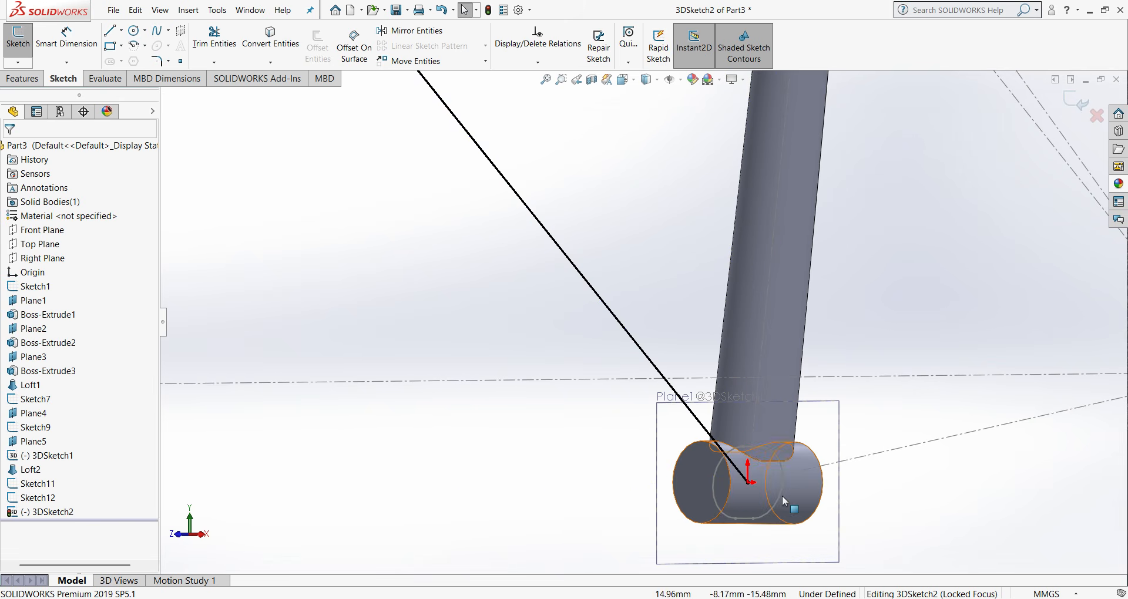
- Bow the spline upward by swinging its tangent handle at the head tube roughly parallel to the top tube, and check it from the left
scroll(782, 496, up, 6)
scroll(476, 259, down, 2)
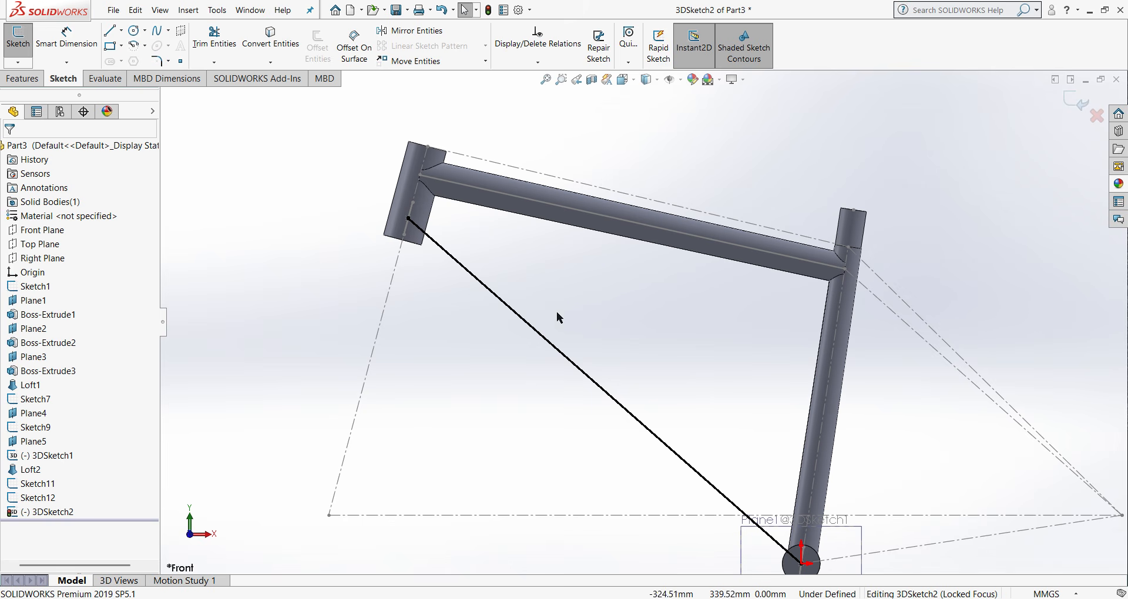
click(551, 349)
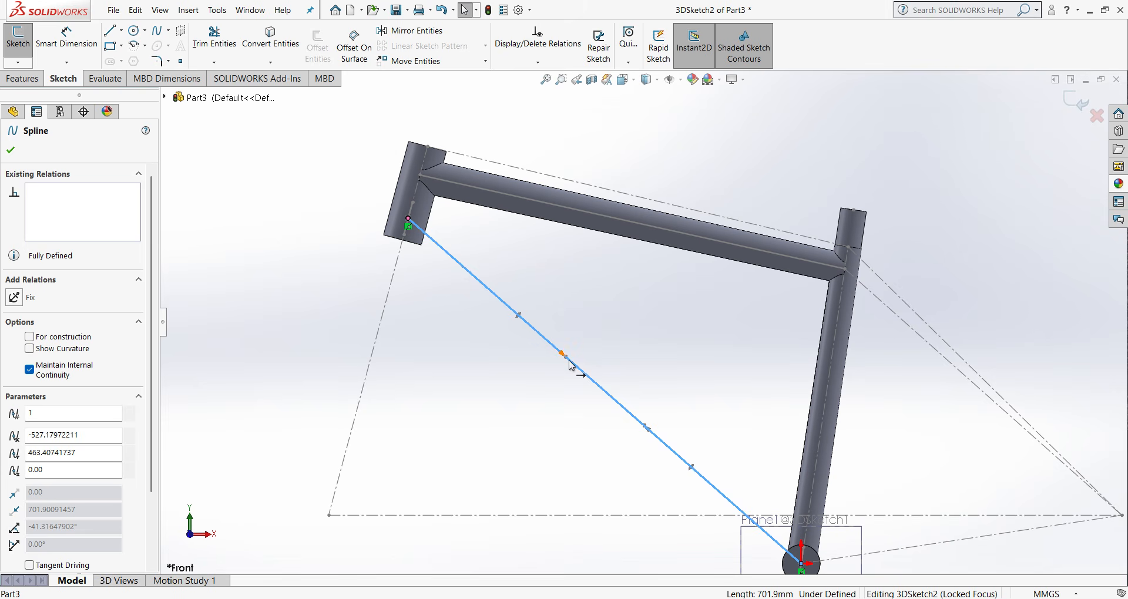
drag(563, 355, 529, 257)
click(494, 340)
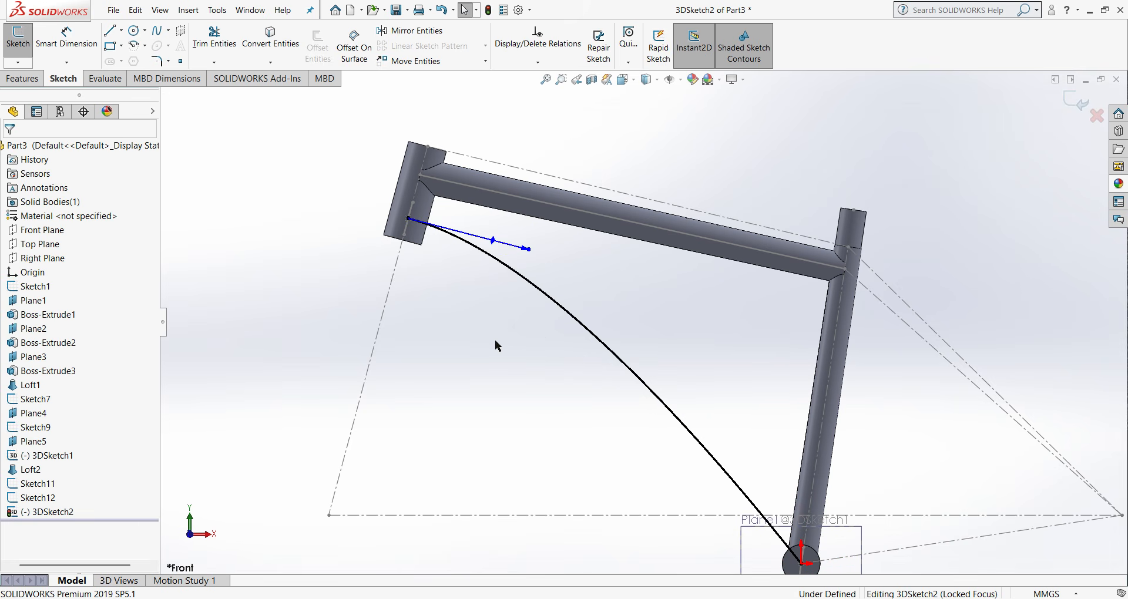
scroll(584, 355, up, 2)
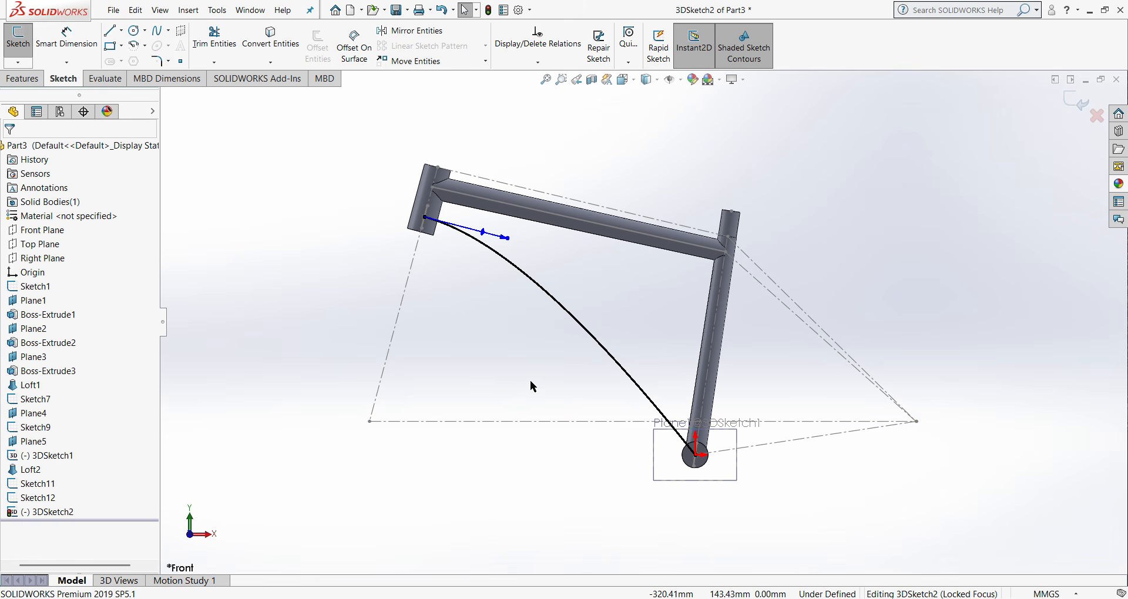
key(ctrl+3)
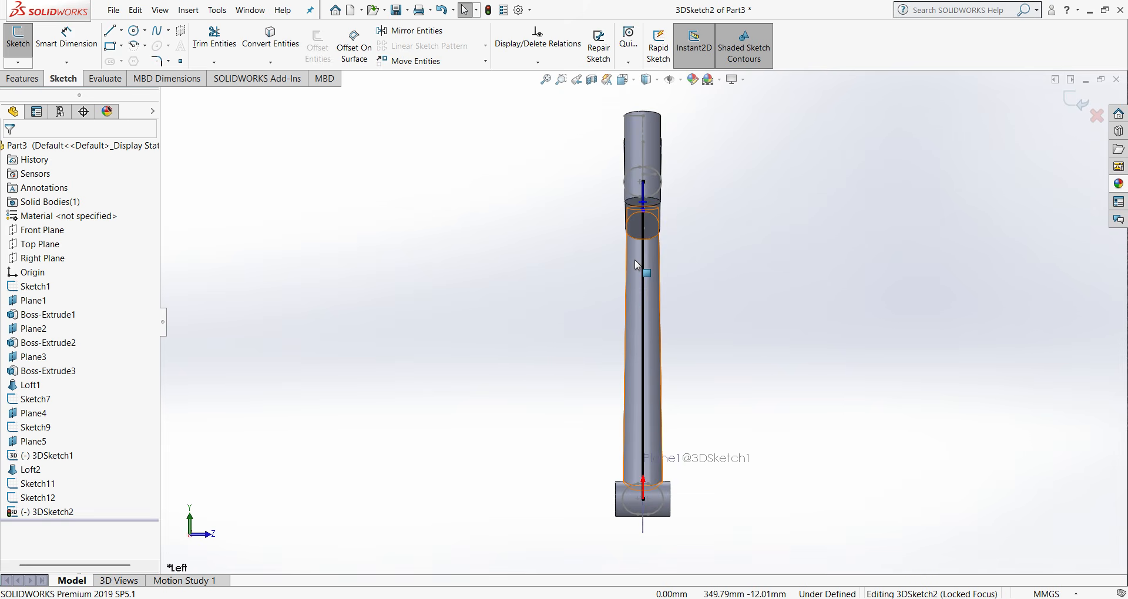
key(ctrl+1)
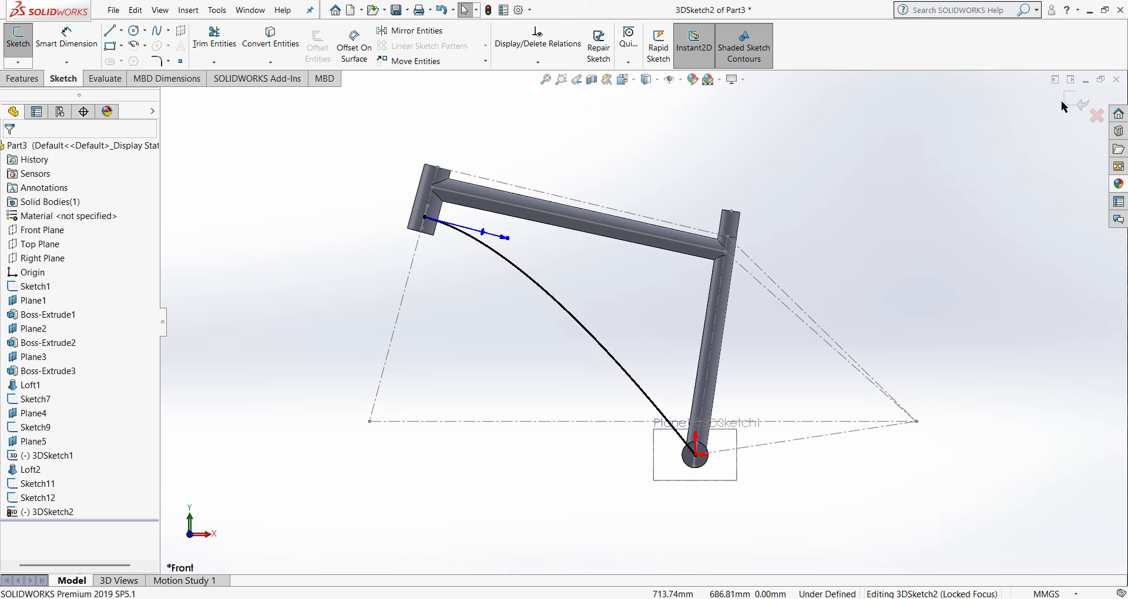
- Close the 3D sketch that holds the curved down tube spline
click(1068, 100)
click(23, 78)
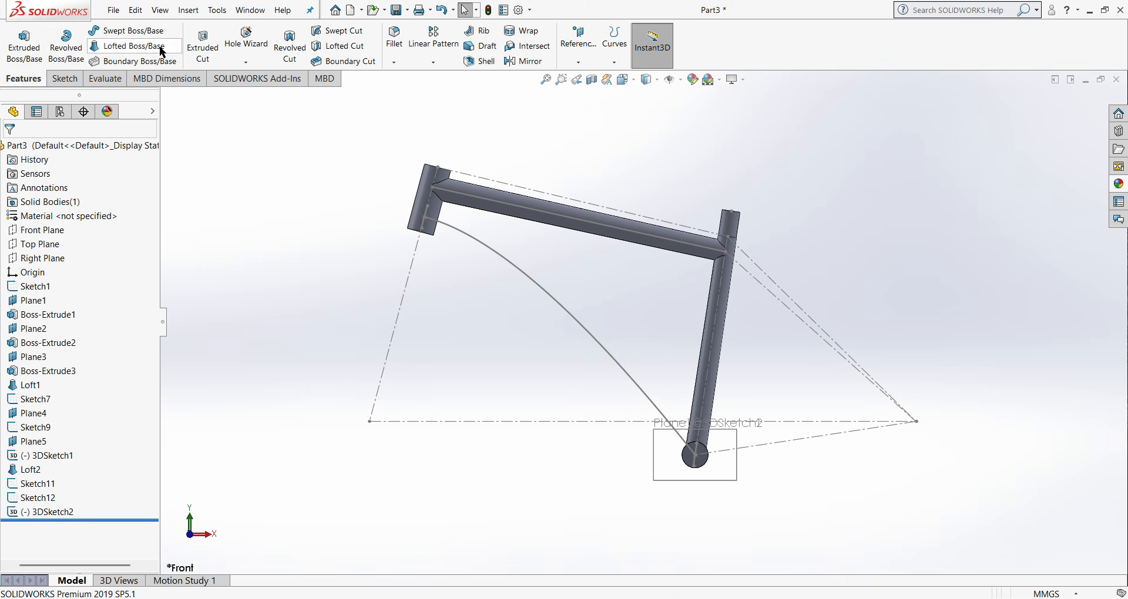
scroll(496, 207, down, 1)
middle_drag(413, 243, 356, 223)
scroll(422, 219, down, 1)
scroll(427, 222, down, 2)
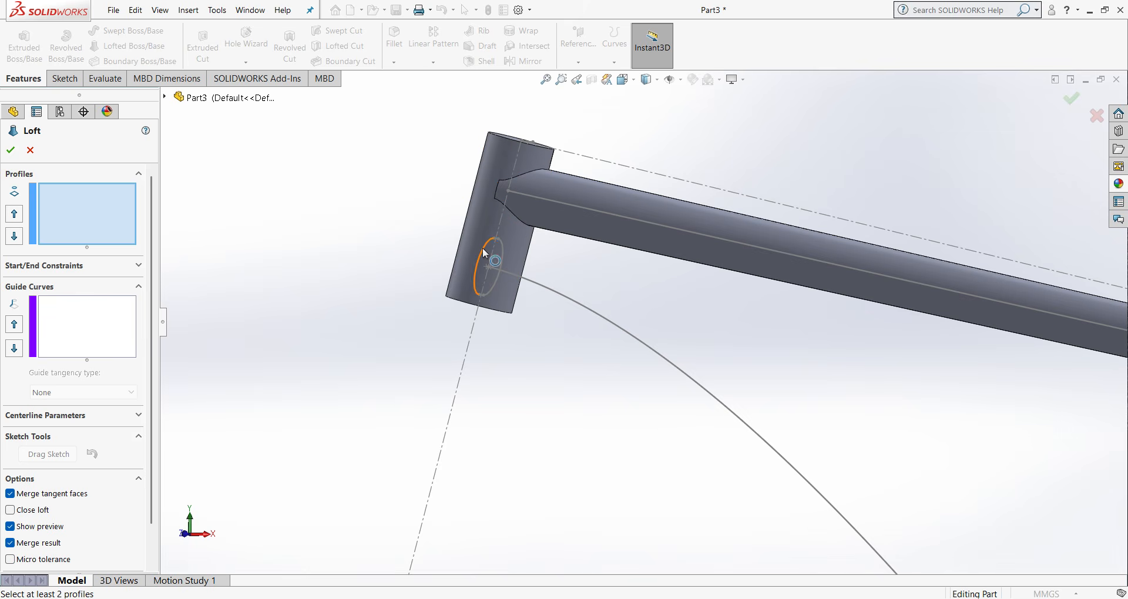
click(490, 254)
scroll(552, 356, up, 3)
scroll(828, 530, down, 3)
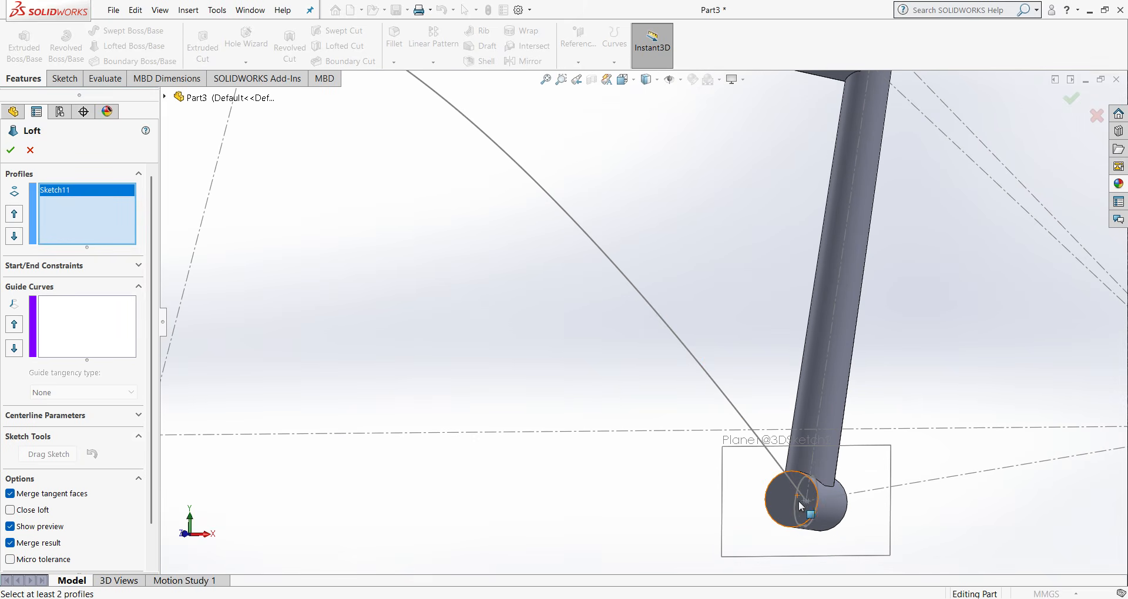
click(801, 523)
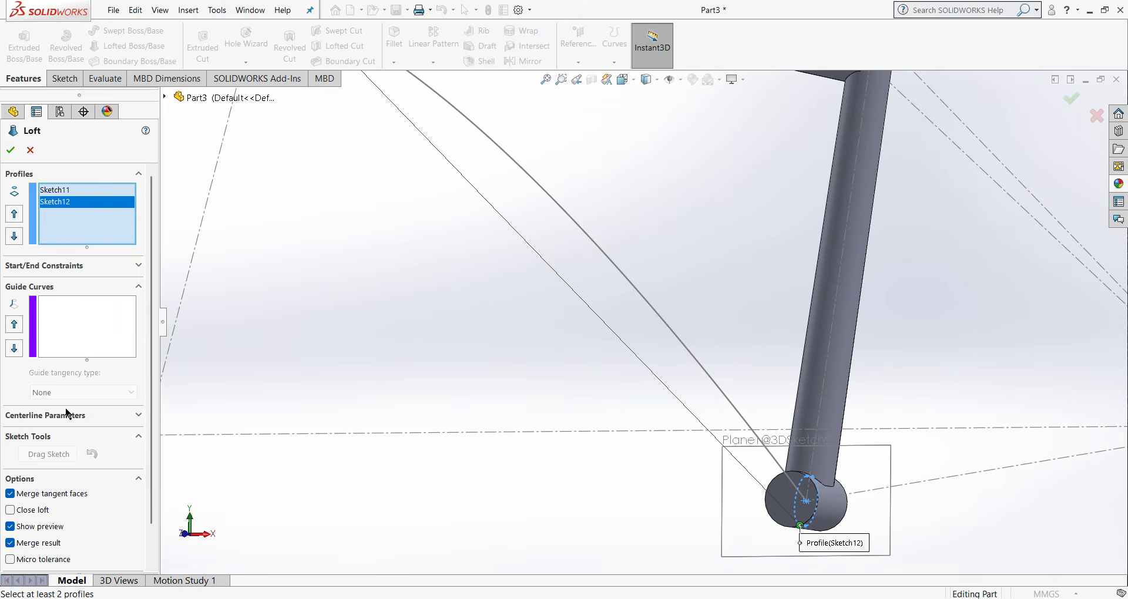
scroll(175, 390, up, 2)
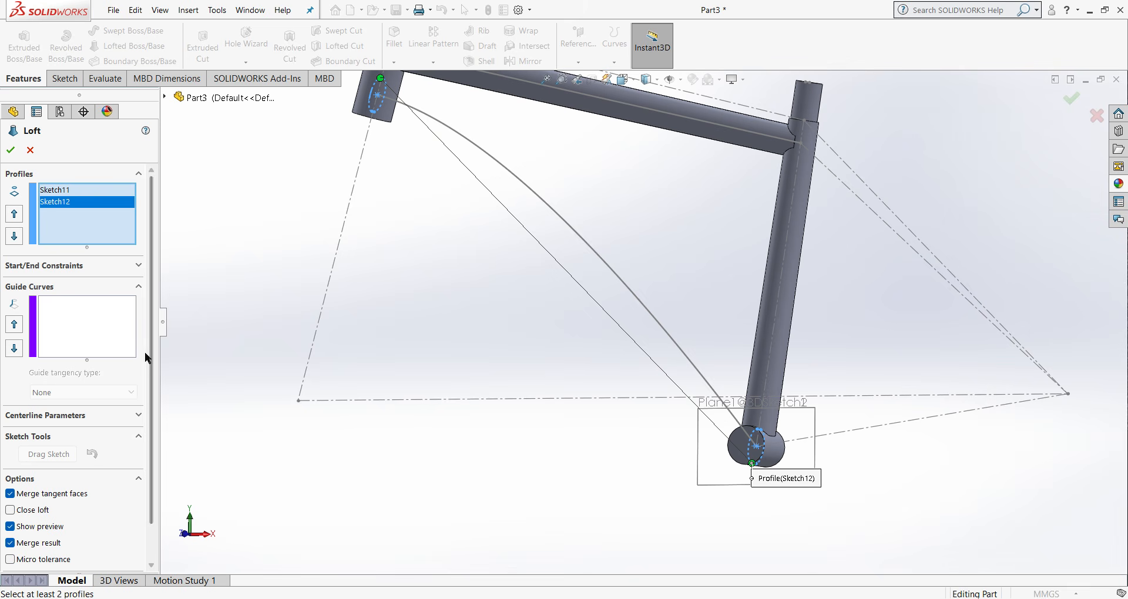
click(114, 416)
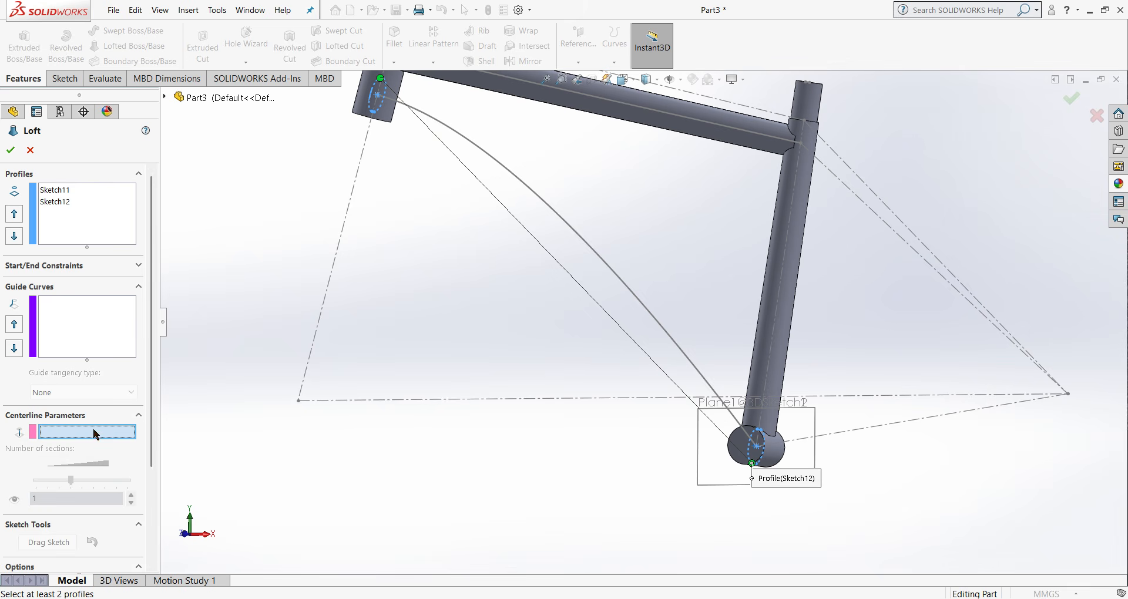
click(596, 260)
click(11, 154)
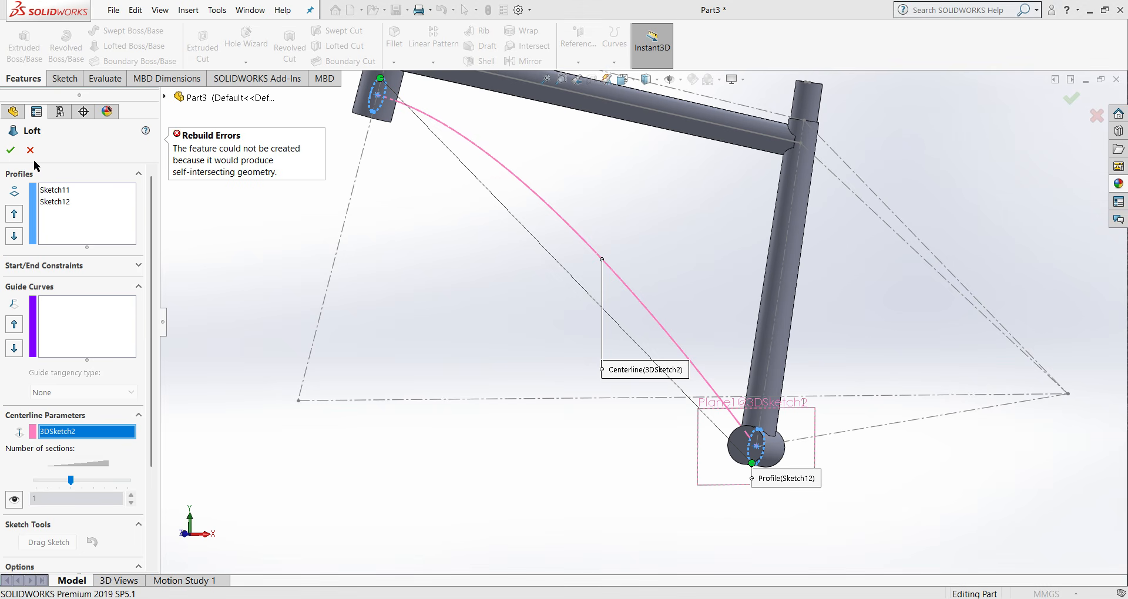
click(32, 151)
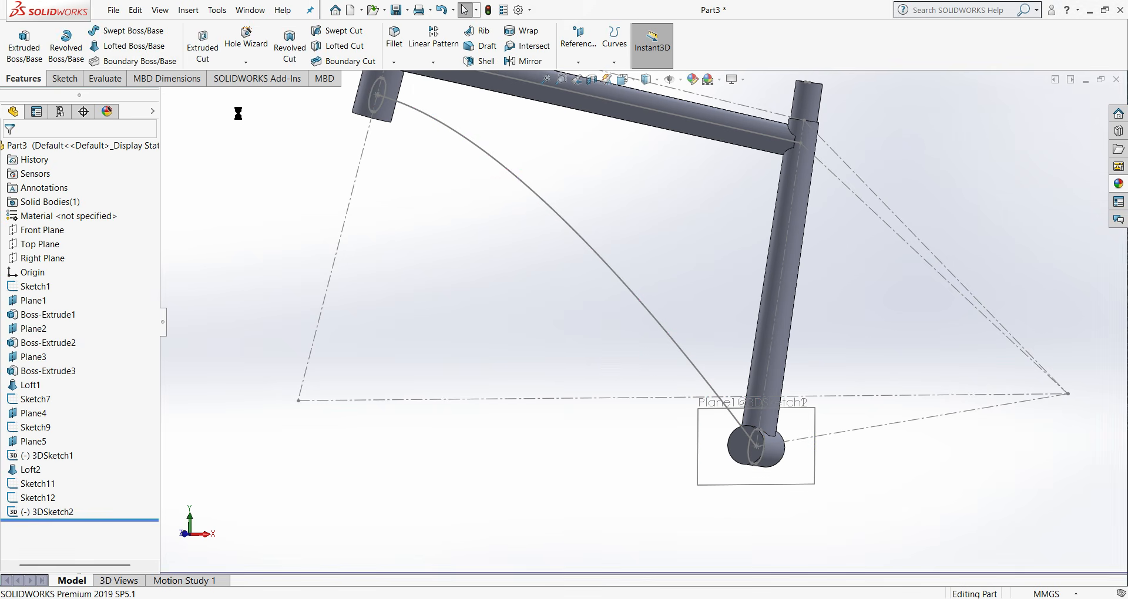
- Start a Loft between the lower head tube slot and the bottom bracket slot, picking the matching lower point on each profile
click(134, 46)
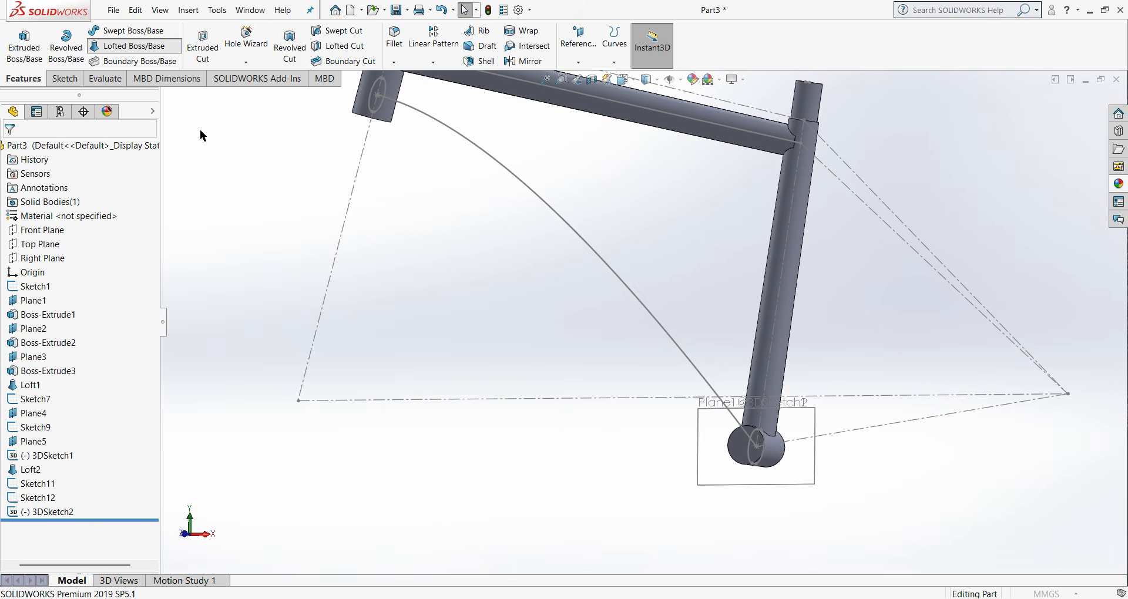
scroll(197, 88, down, 4)
scroll(561, 138, down, 2)
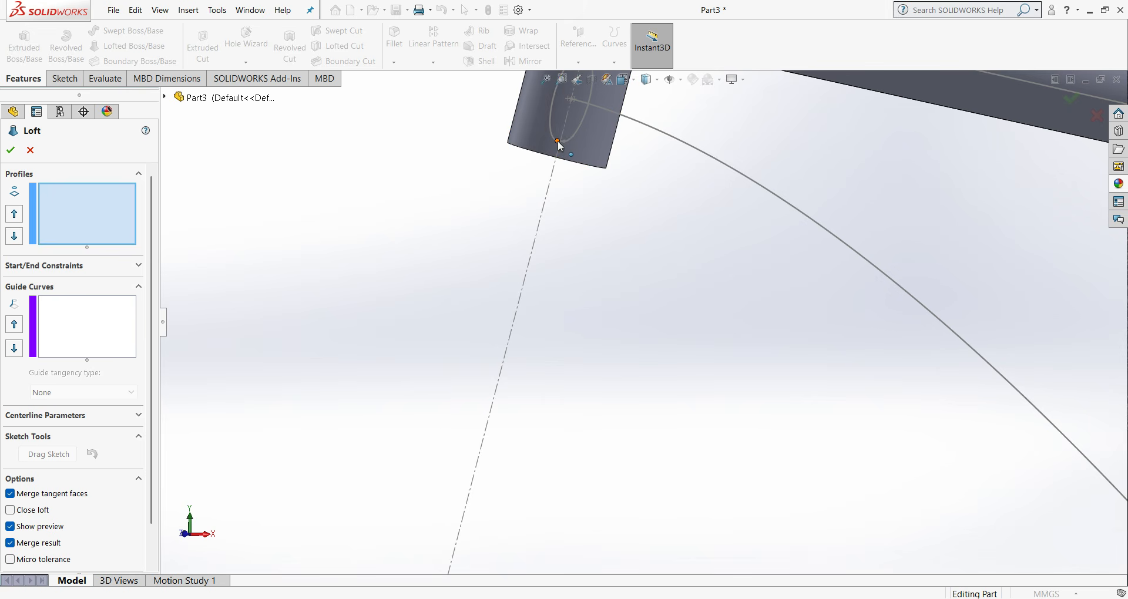
click(558, 145)
scroll(575, 259, up, 6)
scroll(739, 388, down, 5)
scroll(758, 416, down, 3)
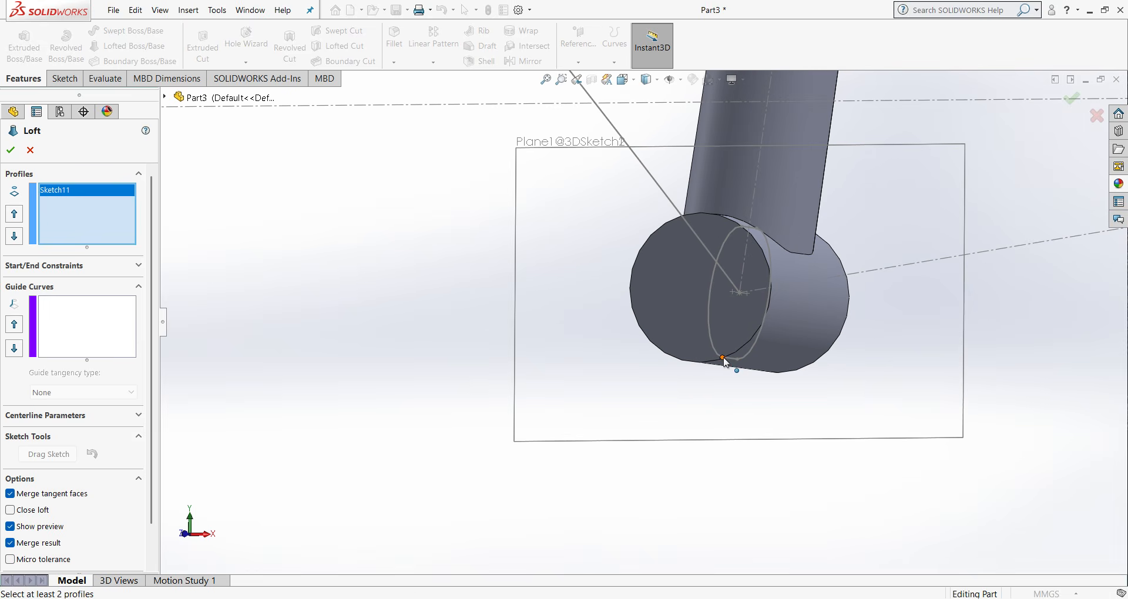
click(724, 360)
scroll(646, 317, up, 5)
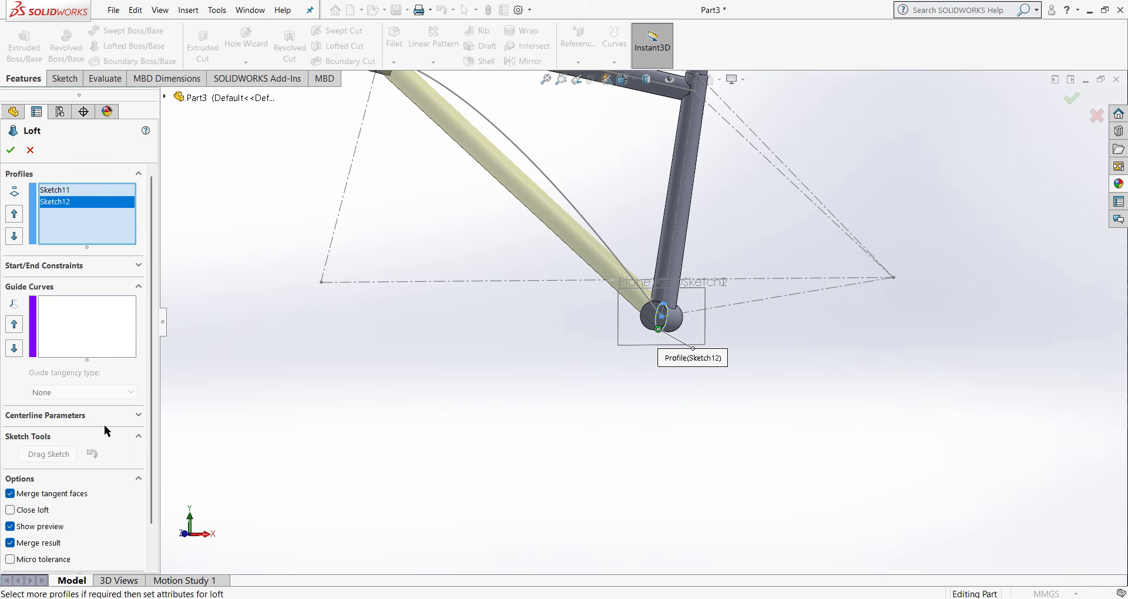
- Set the curved 3D spline as the loft's centerline, create the down tube, and inspect it from an angle and the front
click(82, 415)
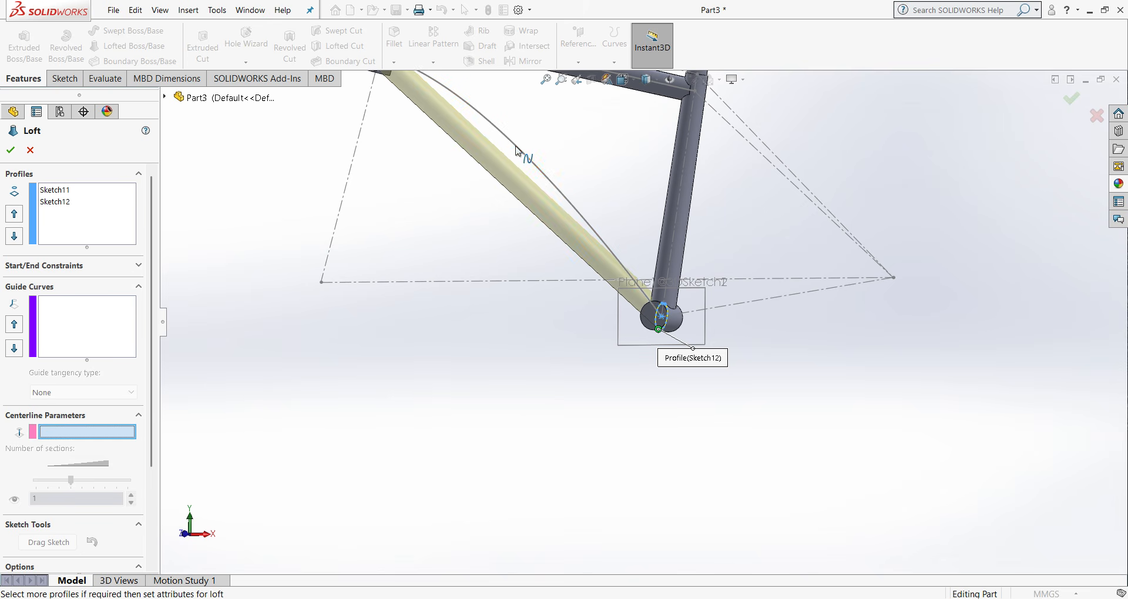
key(ctrl+1)
click(528, 276)
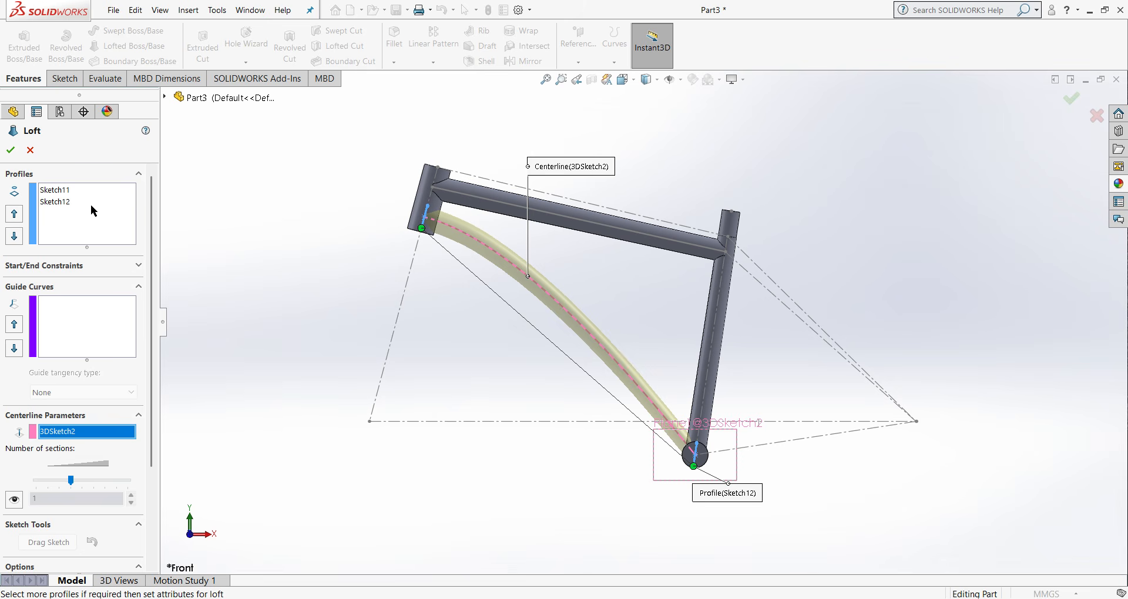
click(10, 151)
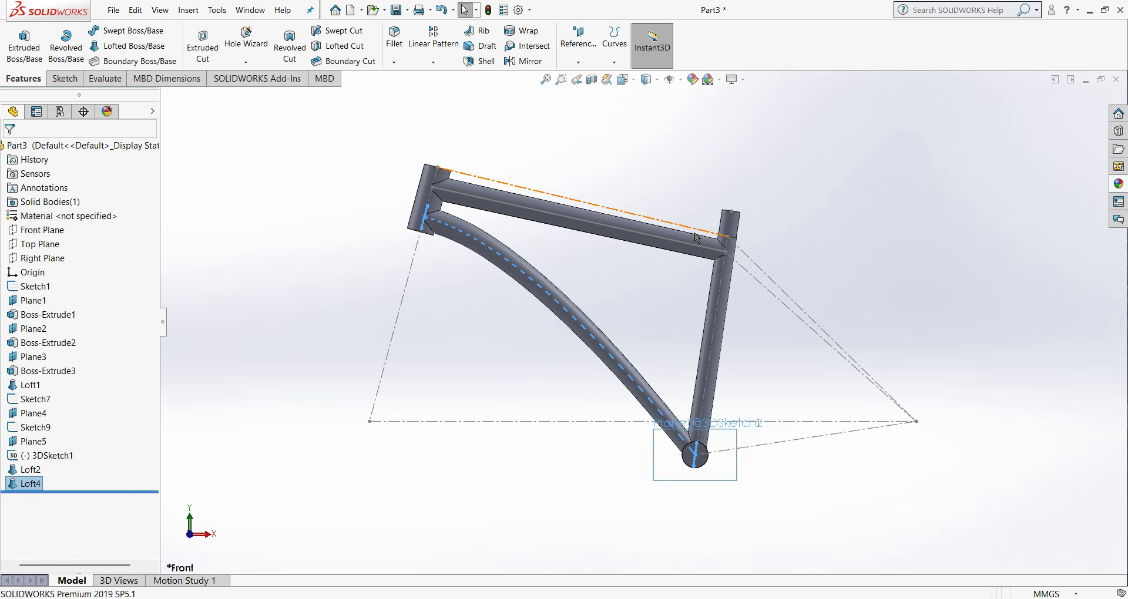
middle_drag(702, 165, 592, 209)
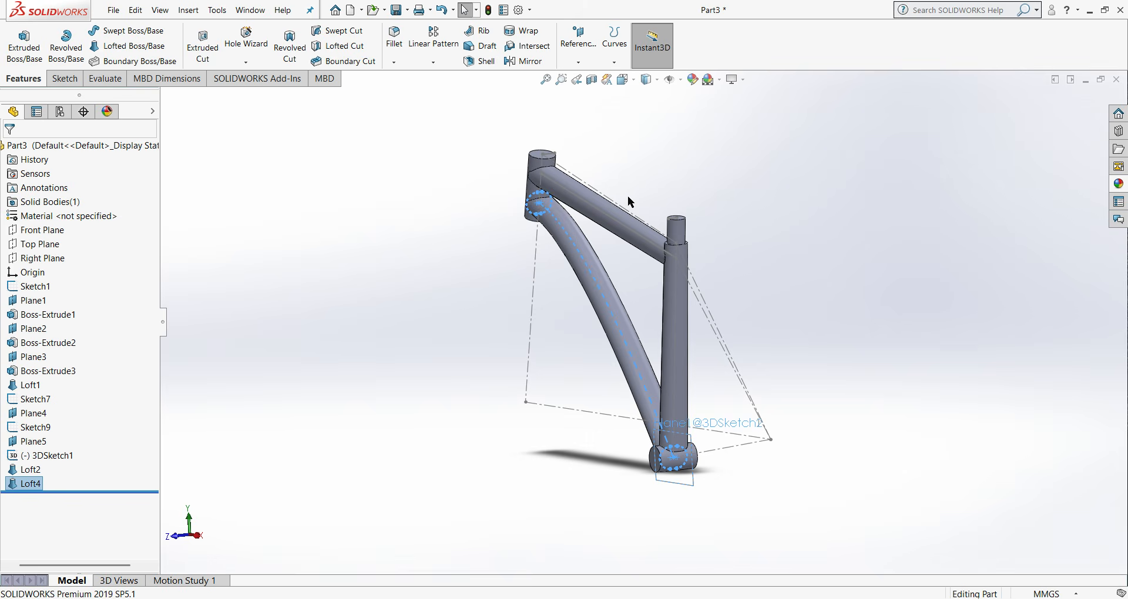
key(ctrl+1)
- Start a sketch on Plane5 along the seat tube
middle_drag(763, 239, 735, 259)
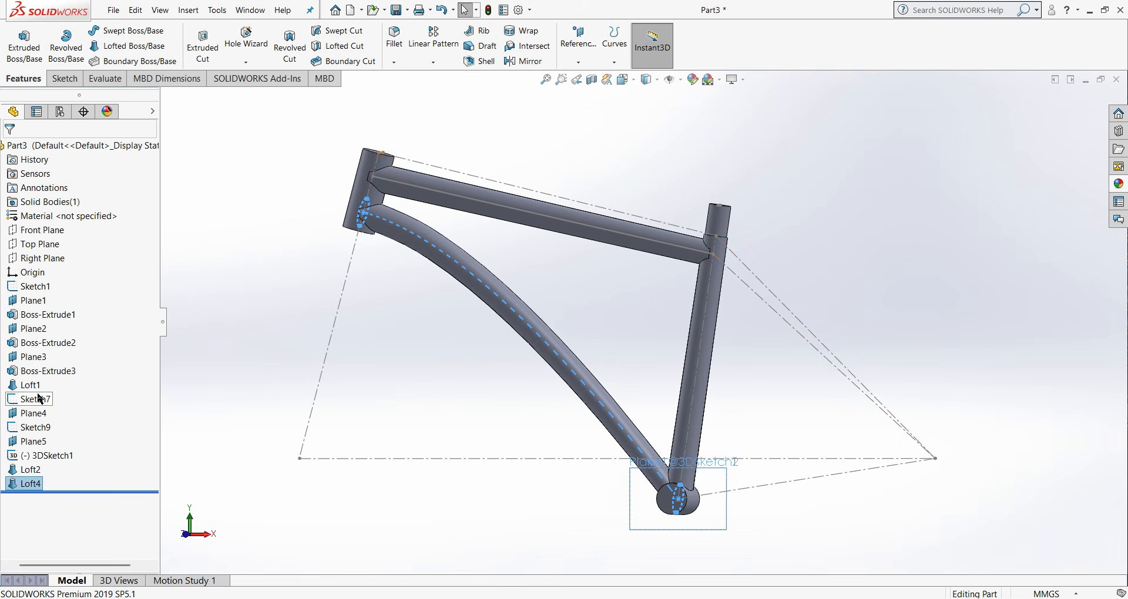
right_click(32, 442)
click(33, 313)
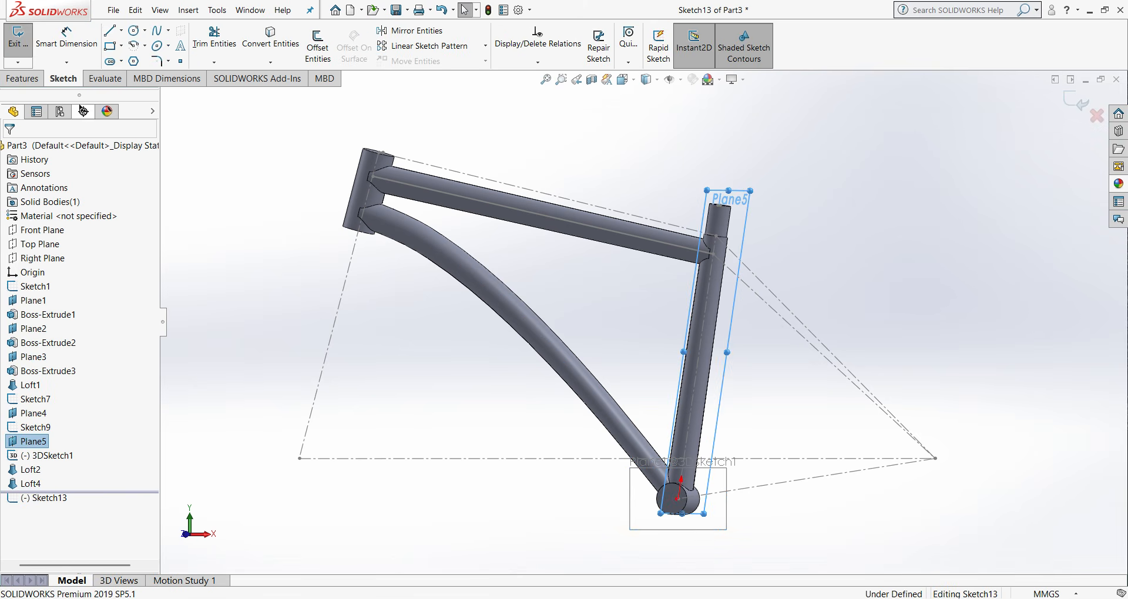
click(109, 31)
scroll(451, 109, up, 4)
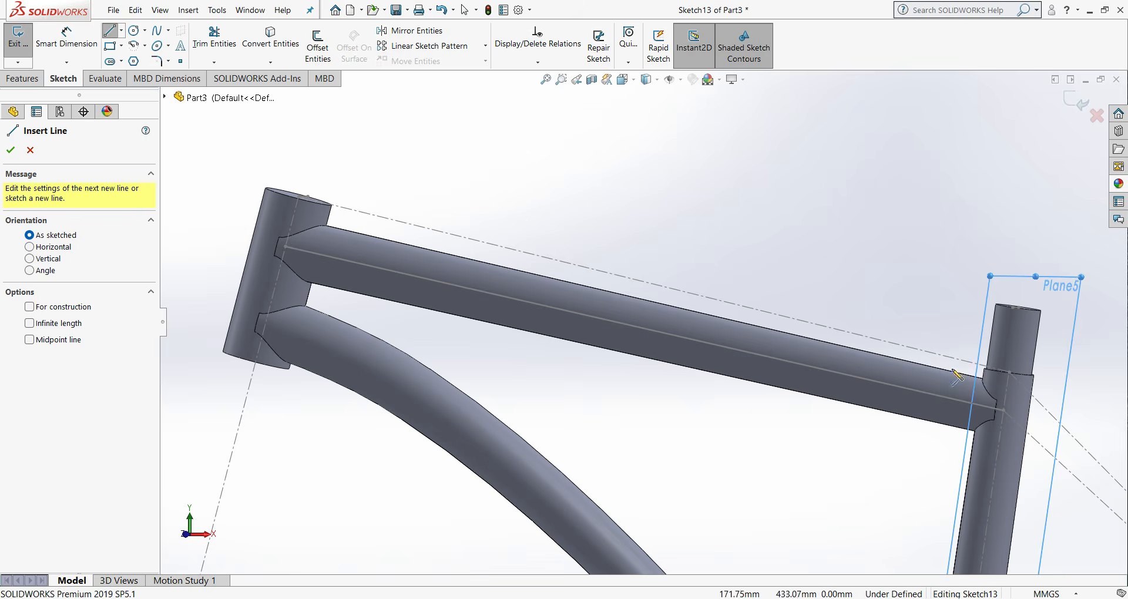
scroll(953, 370, up, 2)
scroll(863, 361, down, 3)
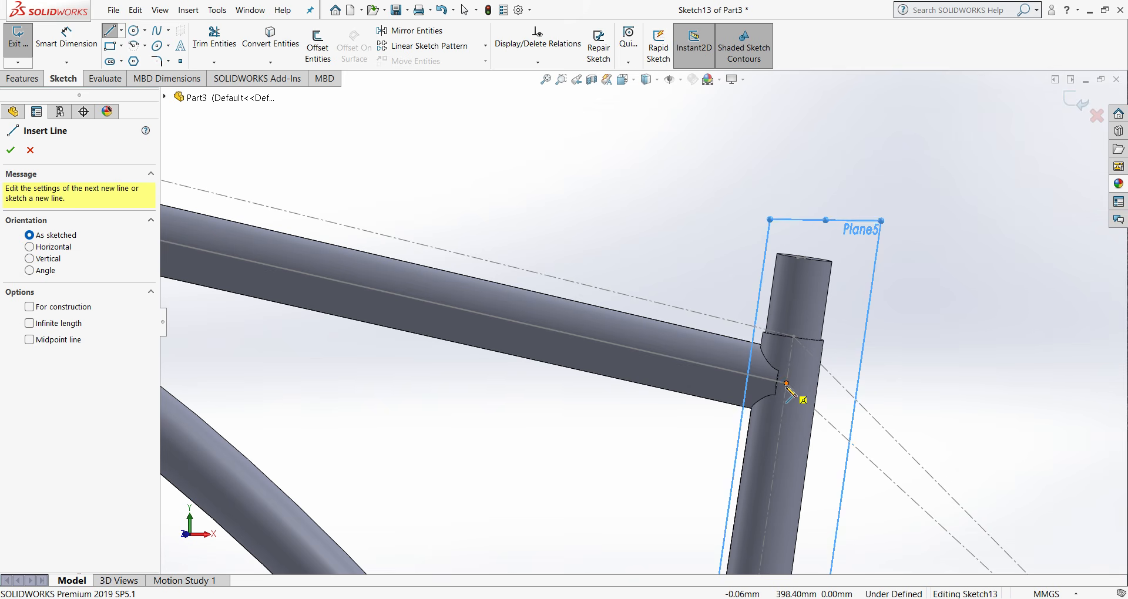
click(31, 150)
- Face Plane5 and sketch a horizontal line about 13 mm long from the top tube centerline's endpoint at the seat tube
right_click(34, 441)
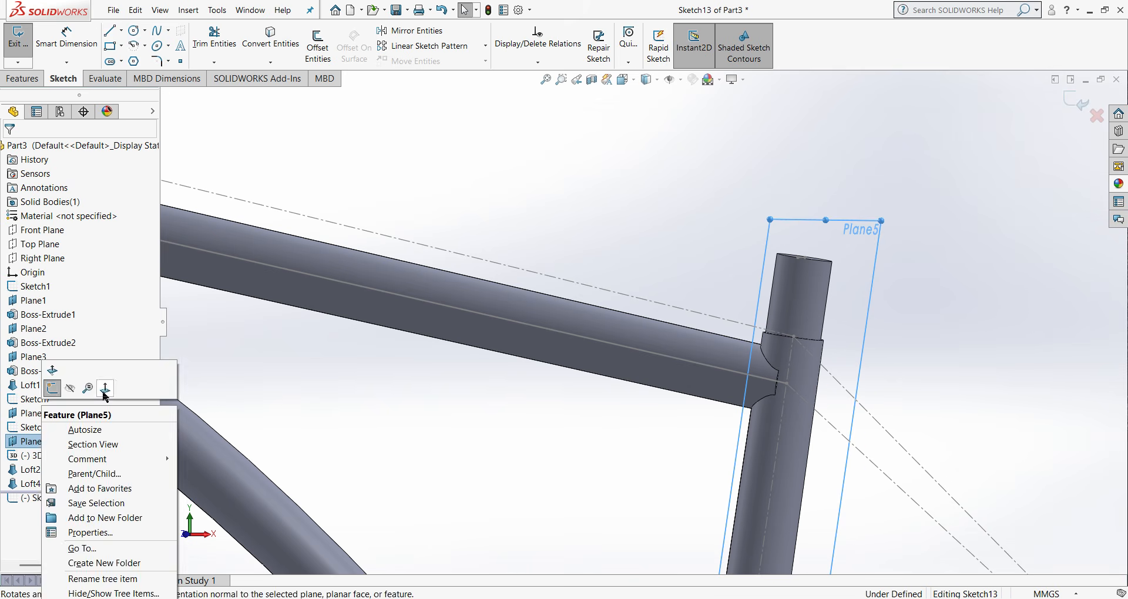
click(104, 384)
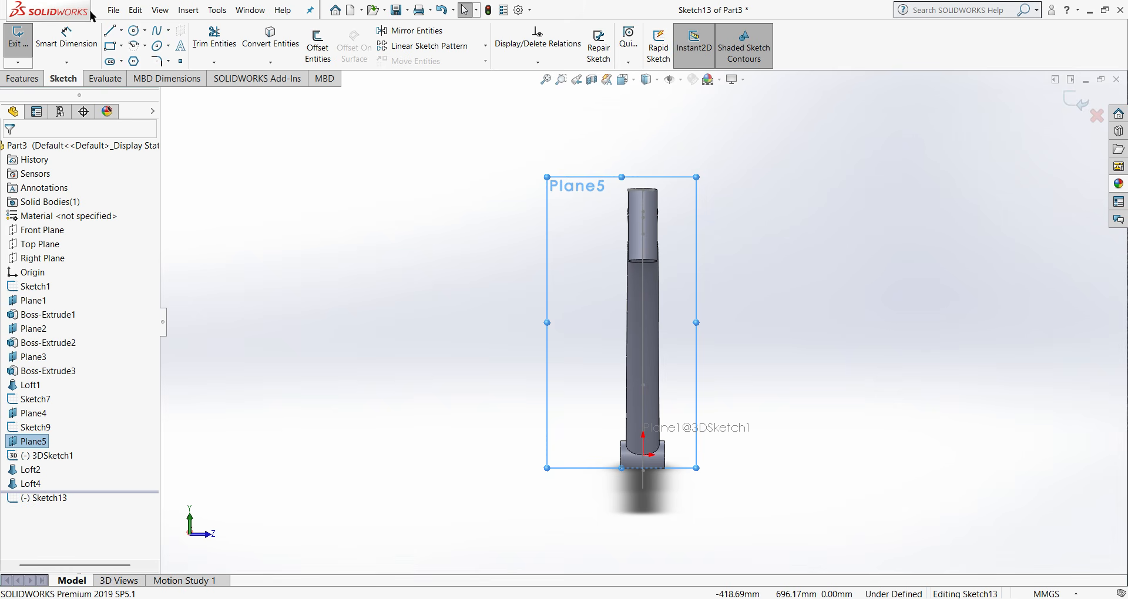
click(109, 31)
scroll(652, 253, down, 2)
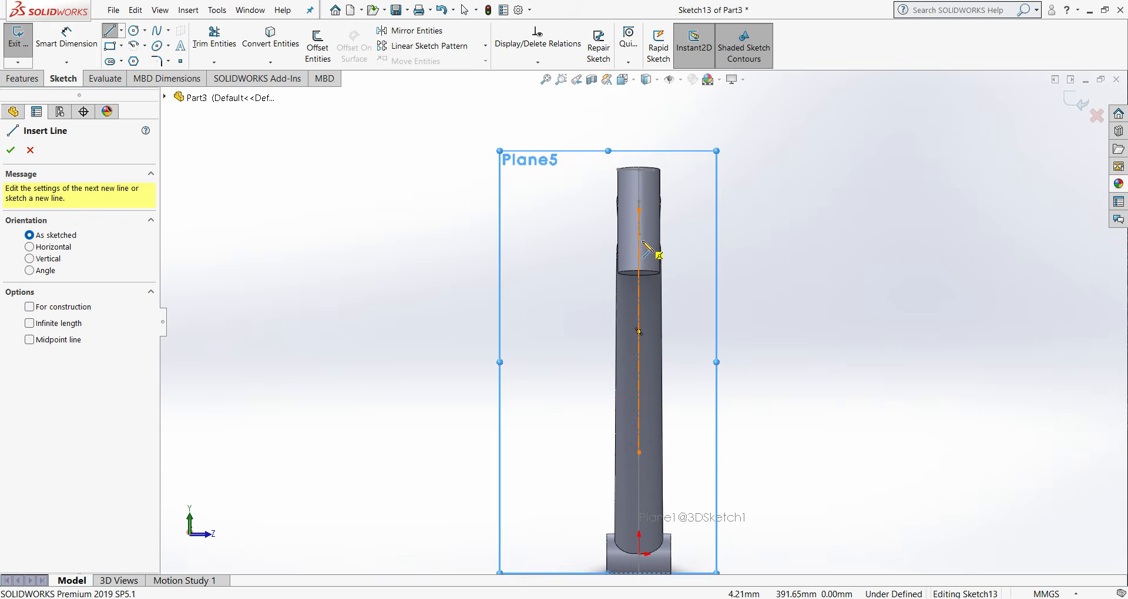
middle_drag(663, 250, 681, 253)
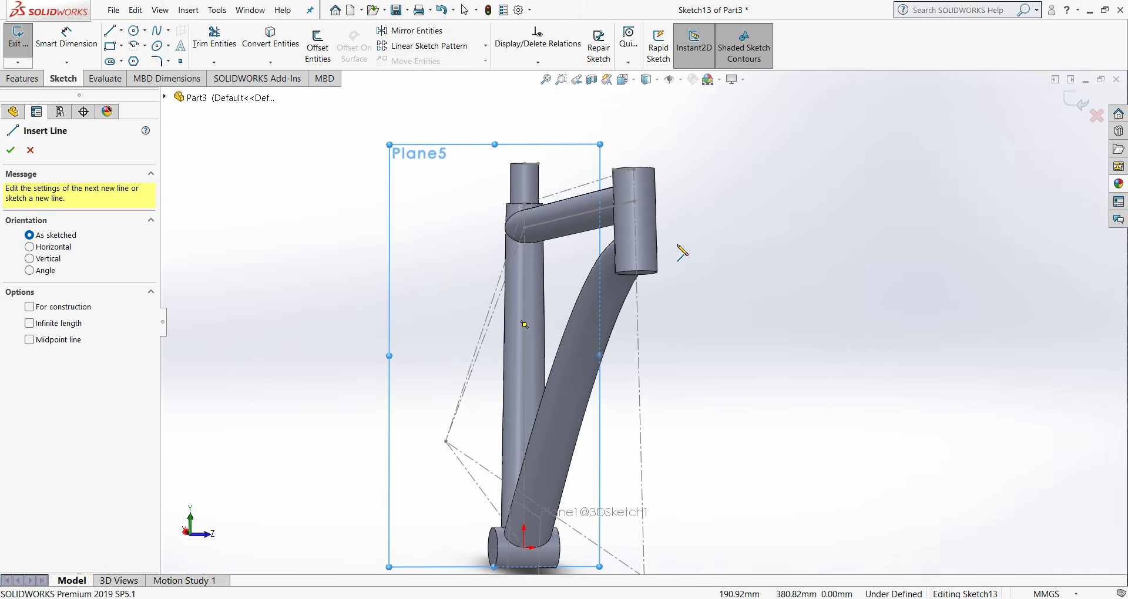
click(525, 228)
click(515, 228)
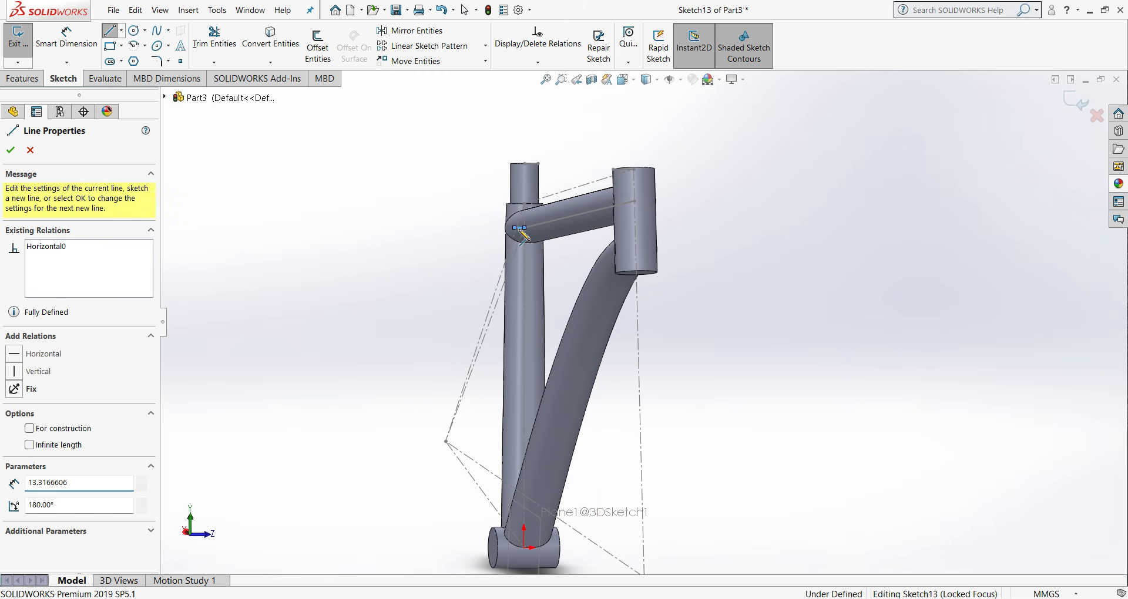
right_click(514, 228)
click(548, 241)
middle_drag(548, 241, 758, 275)
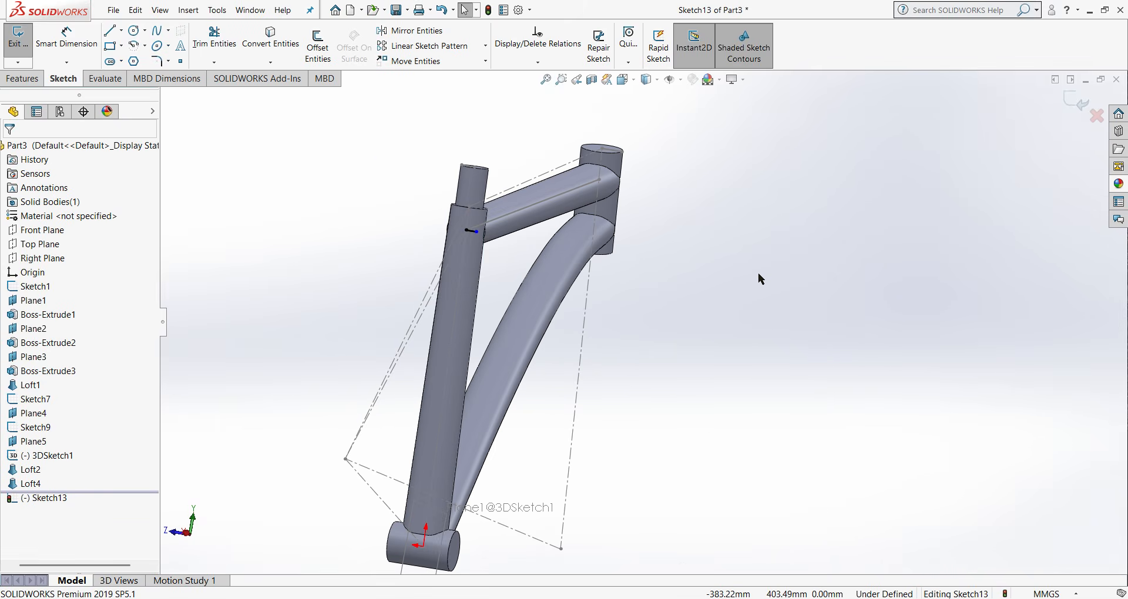
- Check the short horizontal line from the right side and close its sketch
key(ctrl+4)
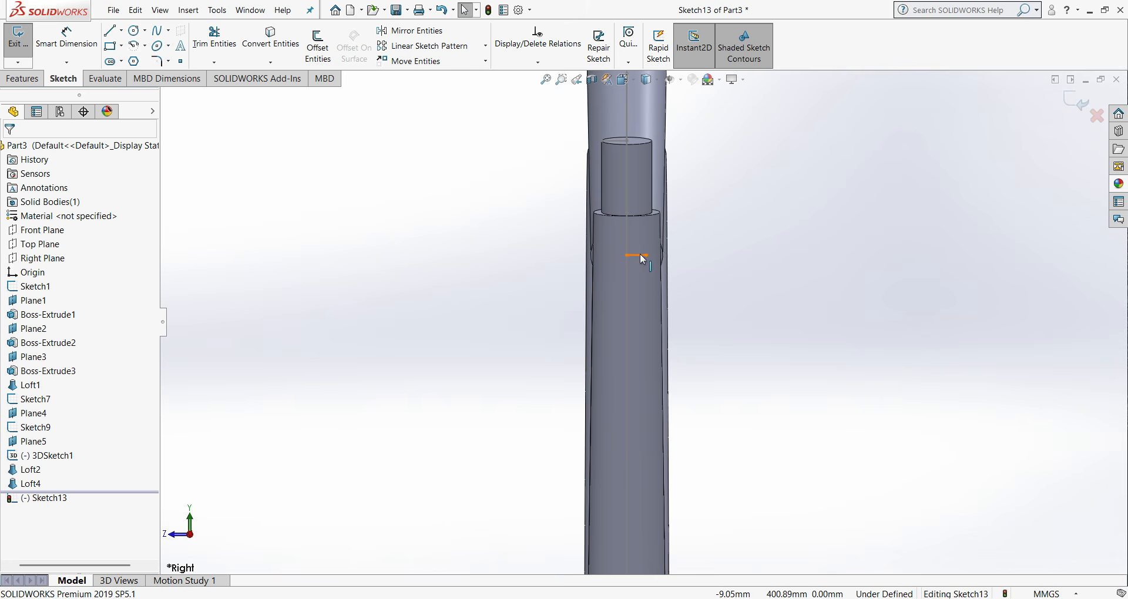
click(638, 255)
click(16, 152)
click(1070, 105)
- Create a reference plane coincident with the short horizontal line and the seat stay line of 3DSketch1
click(579, 61)
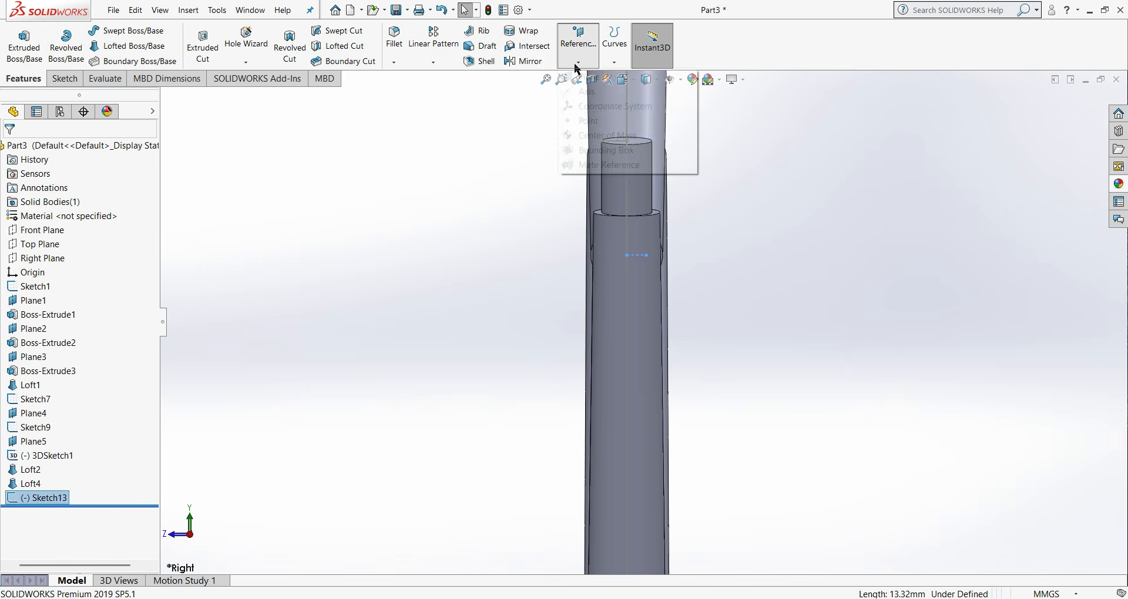
click(582, 80)
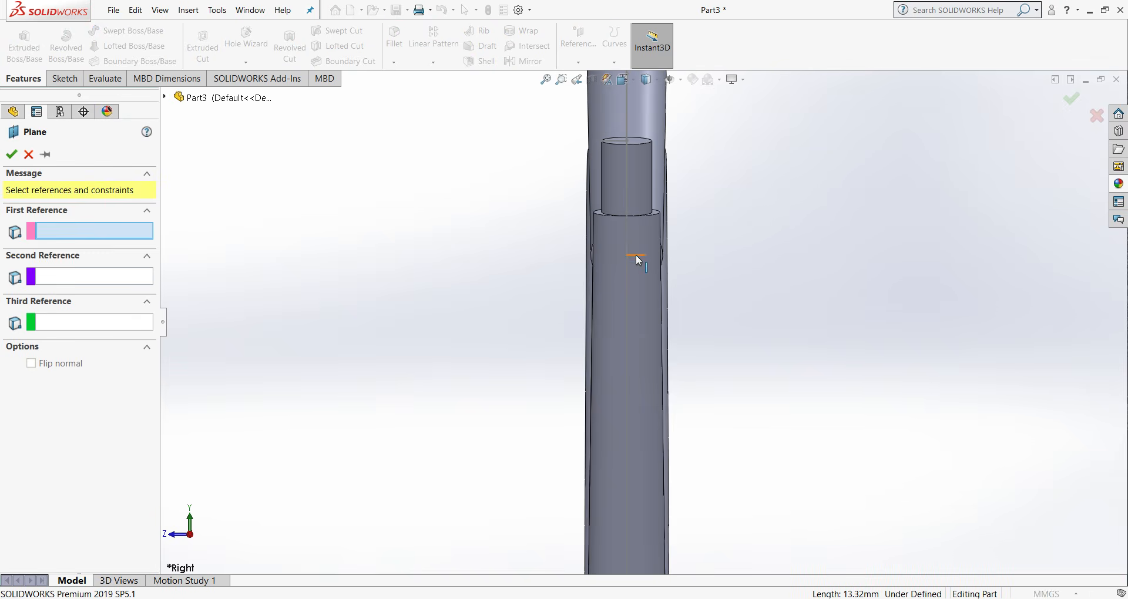
middle_drag(636, 256, 663, 267)
click(637, 256)
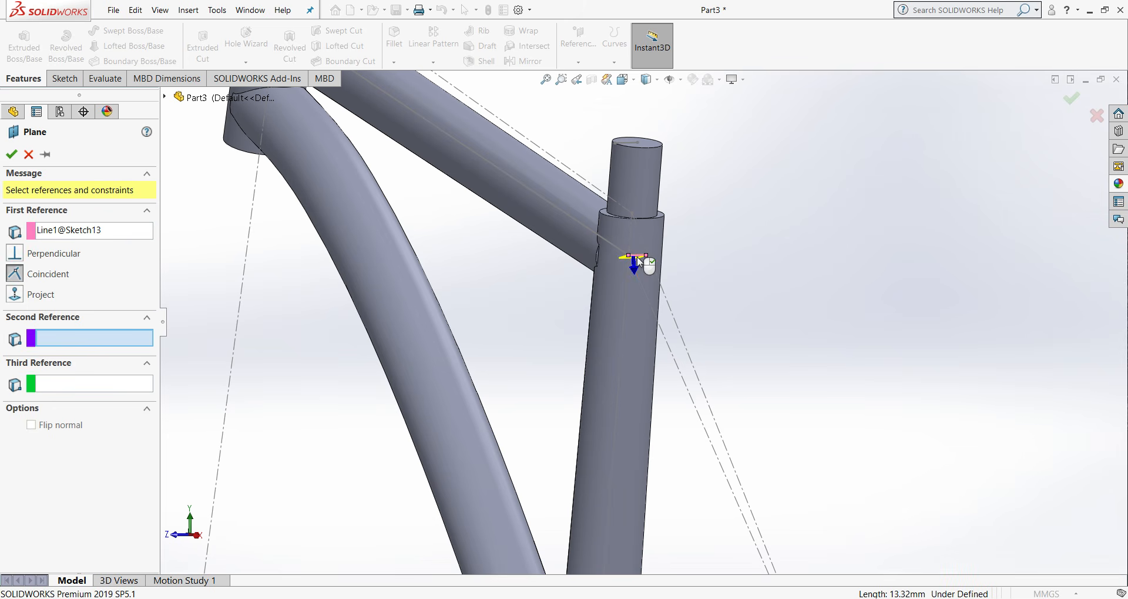
click(661, 334)
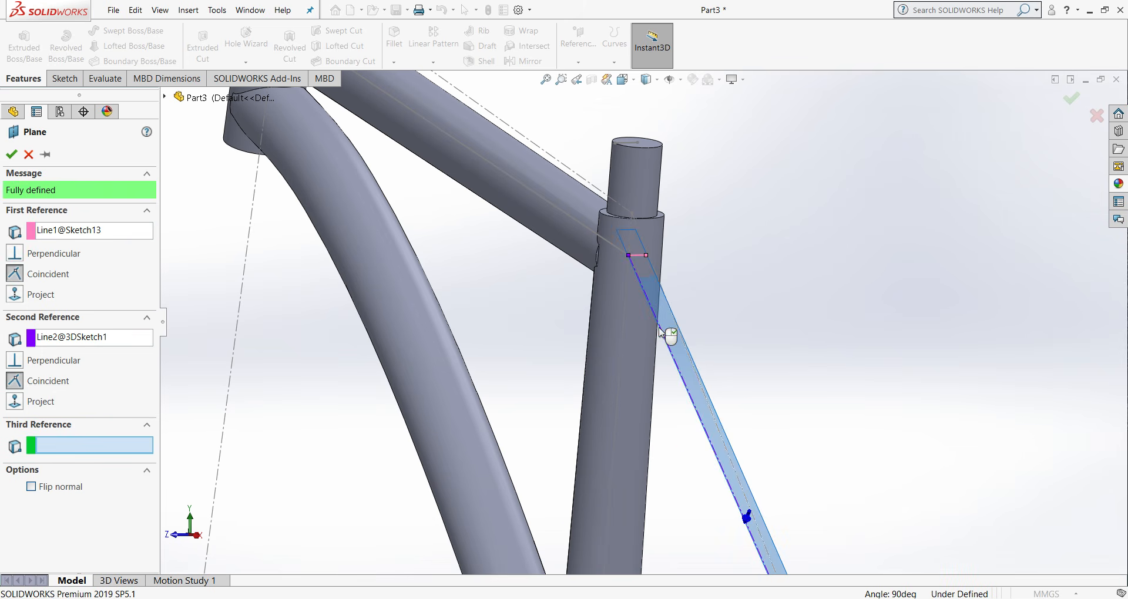
click(9, 154)
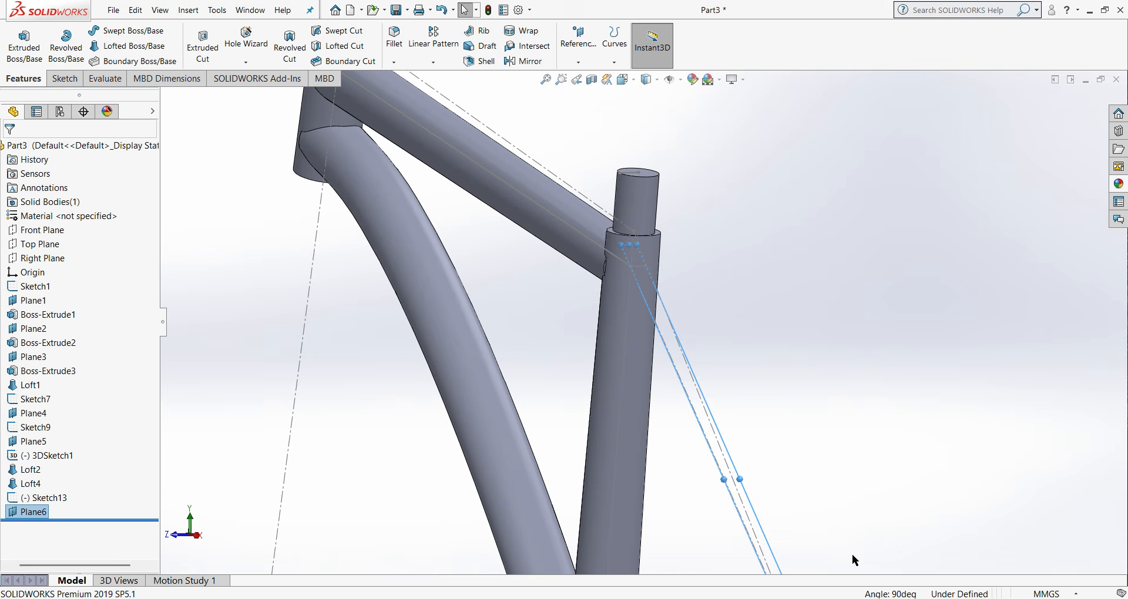
- Widen the new Plane6 around the seat stay line and start a sketch on it
click(738, 480)
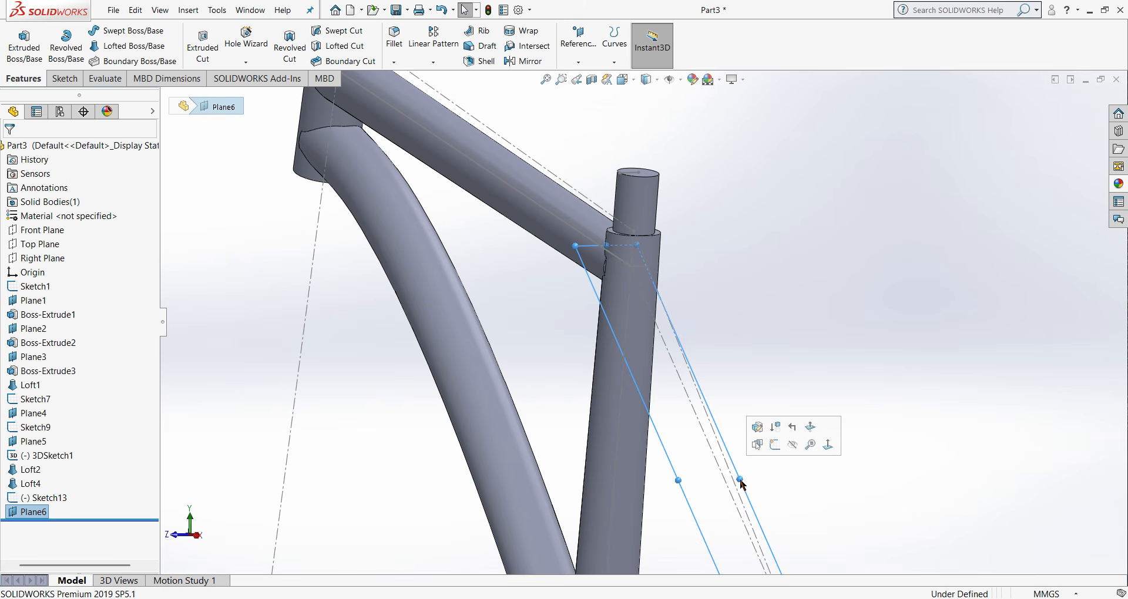
click(834, 355)
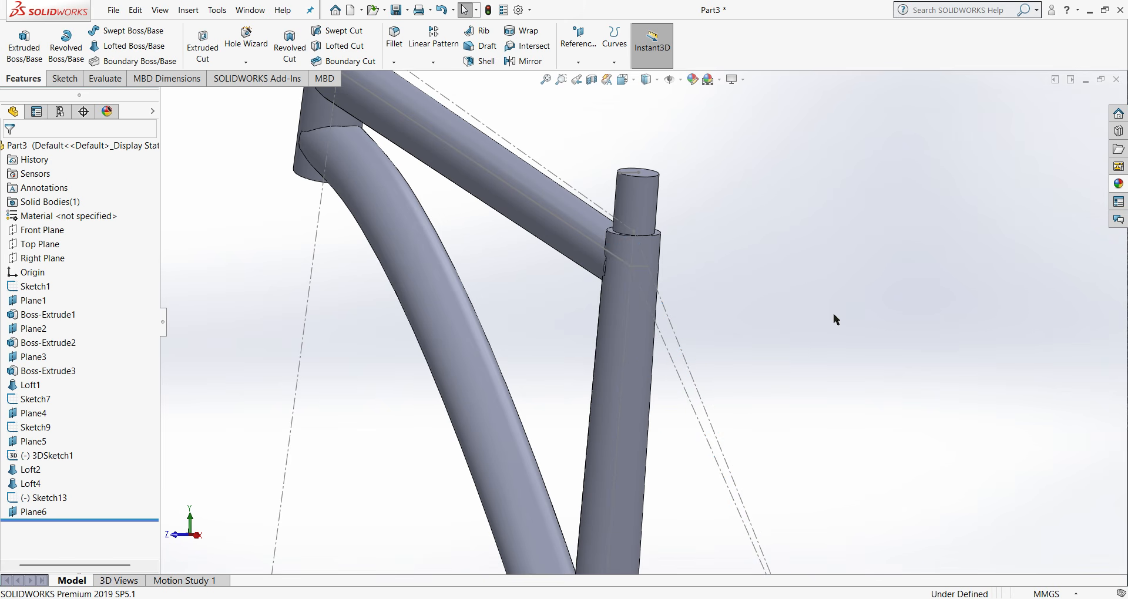
right_click(31, 512)
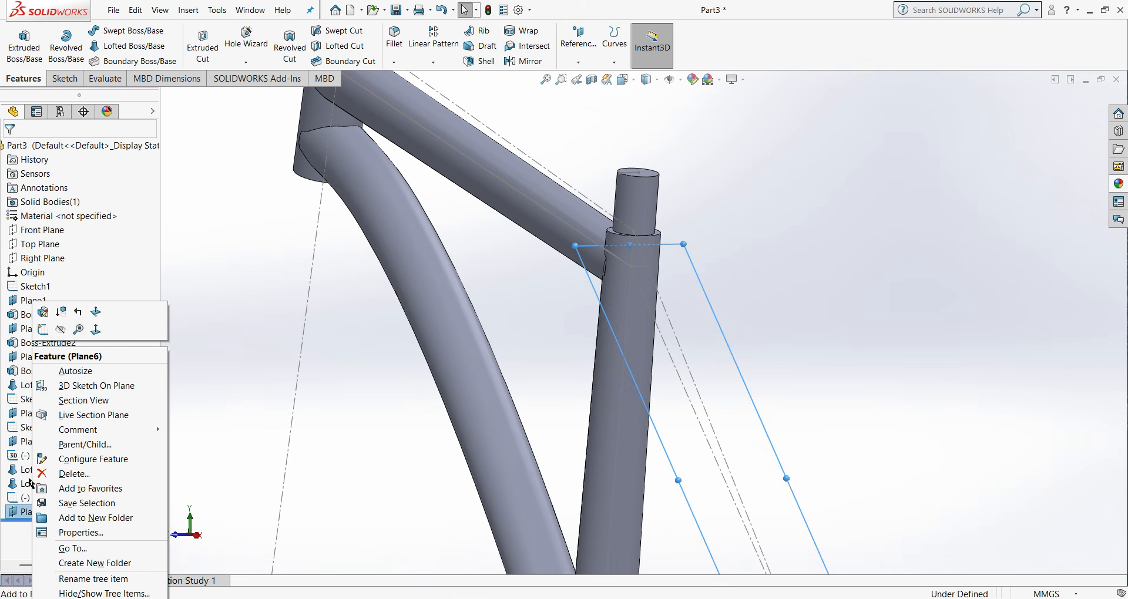
click(44, 330)
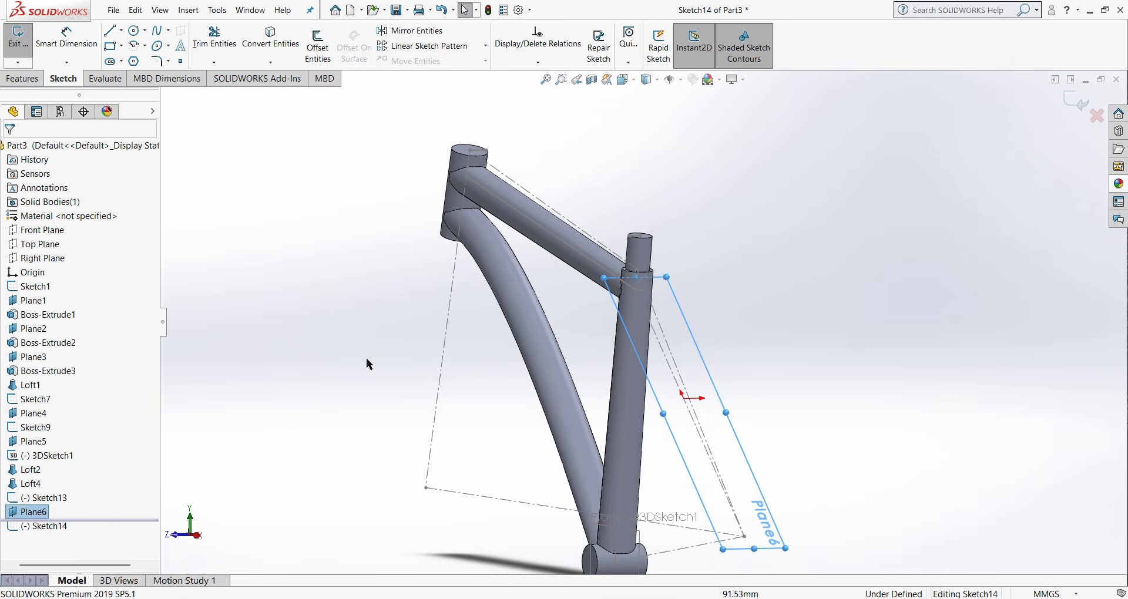
- Sketch a construction line about 45 mm long, parallel to the Z axis, near the seat stay line's lower endpoint toward positive Z
click(122, 32)
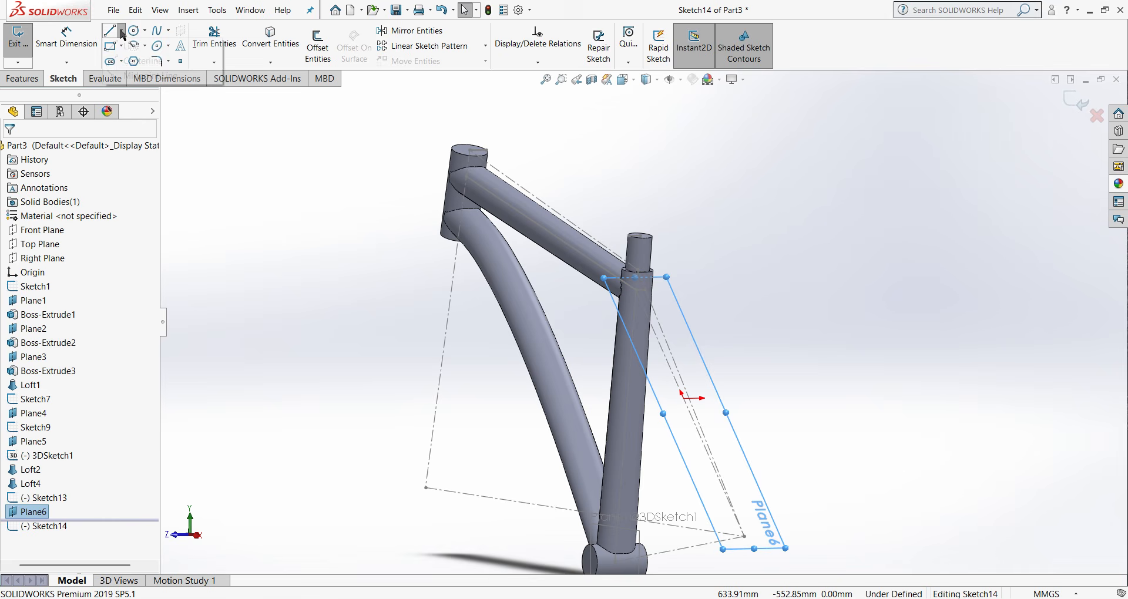
click(136, 64)
scroll(529, 439, up, 4)
scroll(644, 456, down, 4)
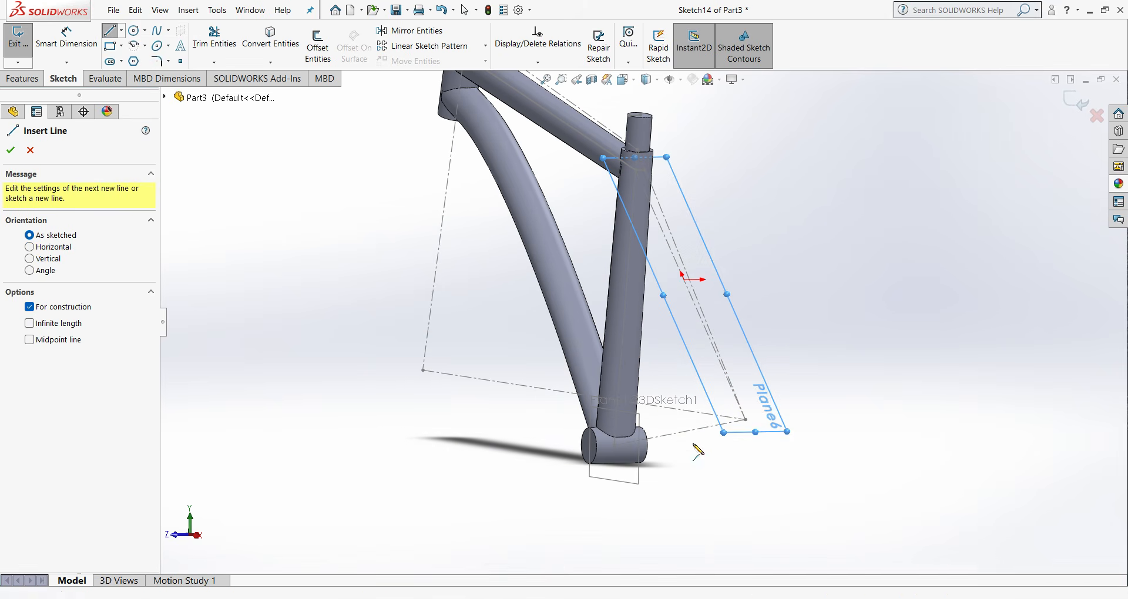
click(745, 419)
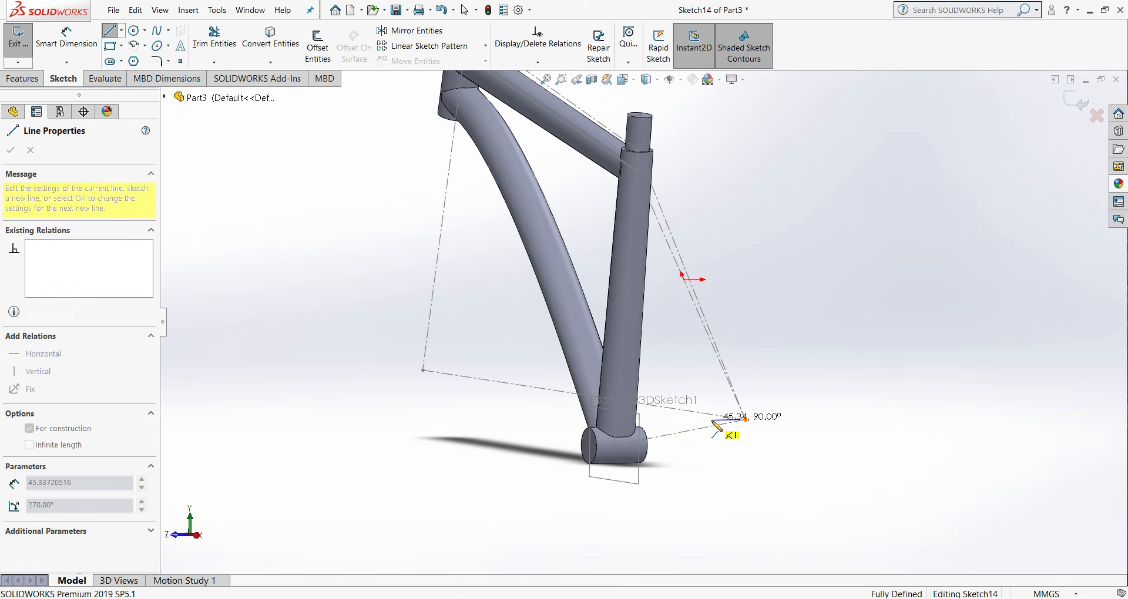
key(Escape)
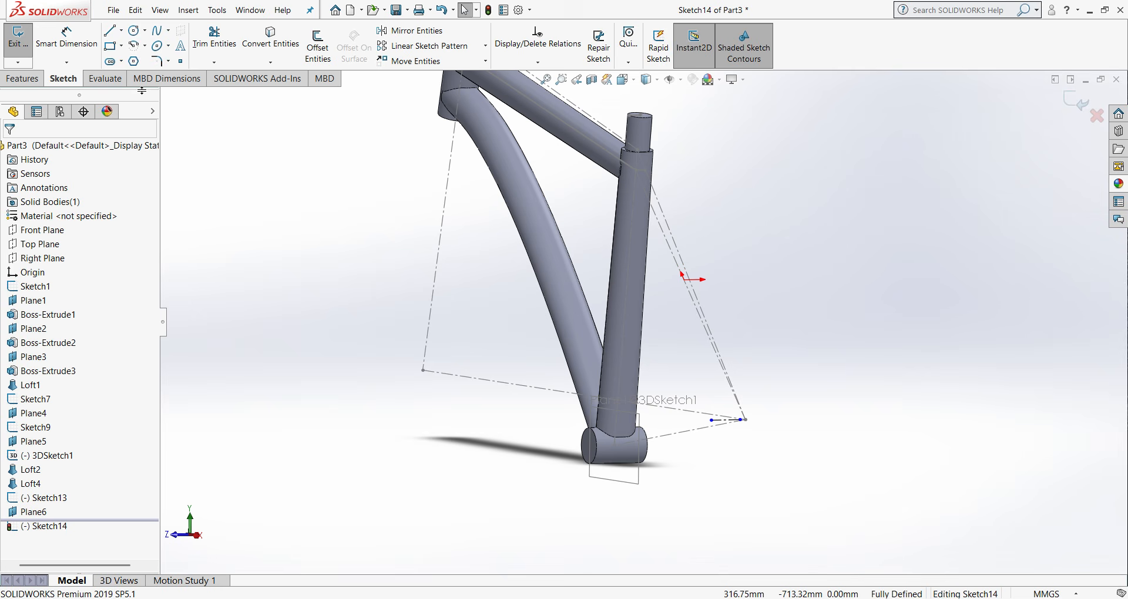
- Sketch a construction line about 45 mm long from the seat stay line's lower endpoint toward negative Z
click(122, 33)
click(129, 61)
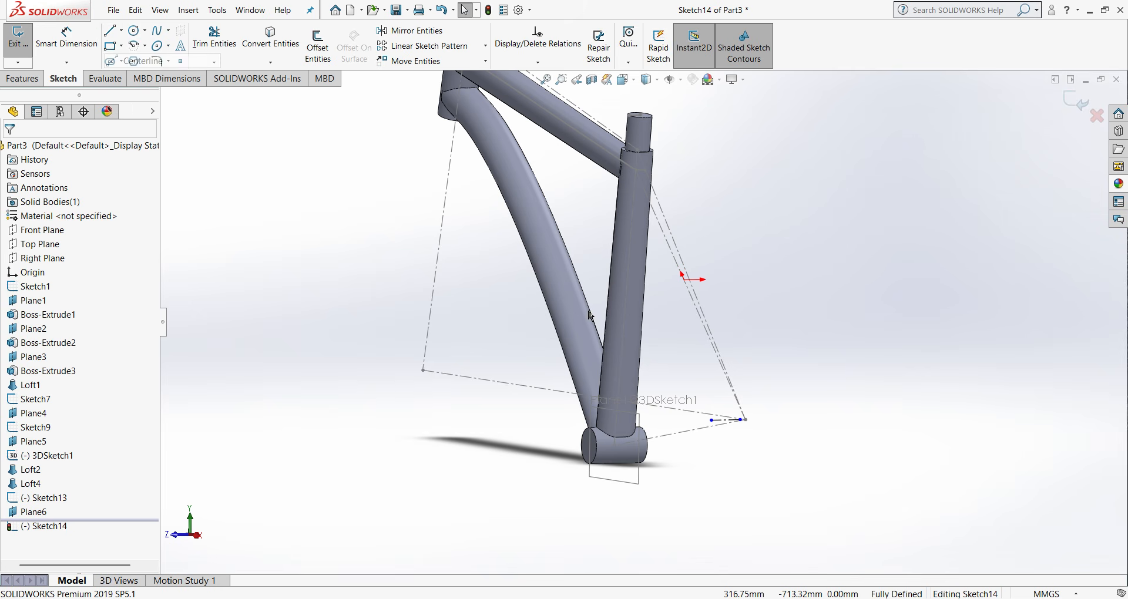
click(745, 420)
right_click(775, 419)
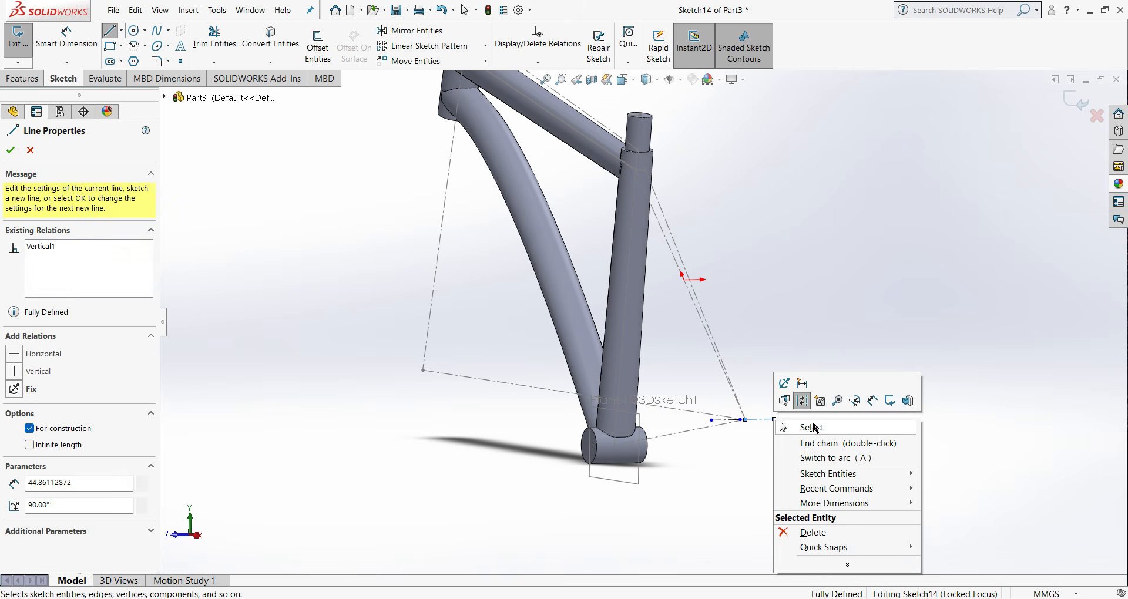
click(814, 428)
- Delete the construction line on the positive-Z side that is detached from the seat stay endpoint
scroll(764, 447, down, 4)
middle_drag(743, 424, 645, 492)
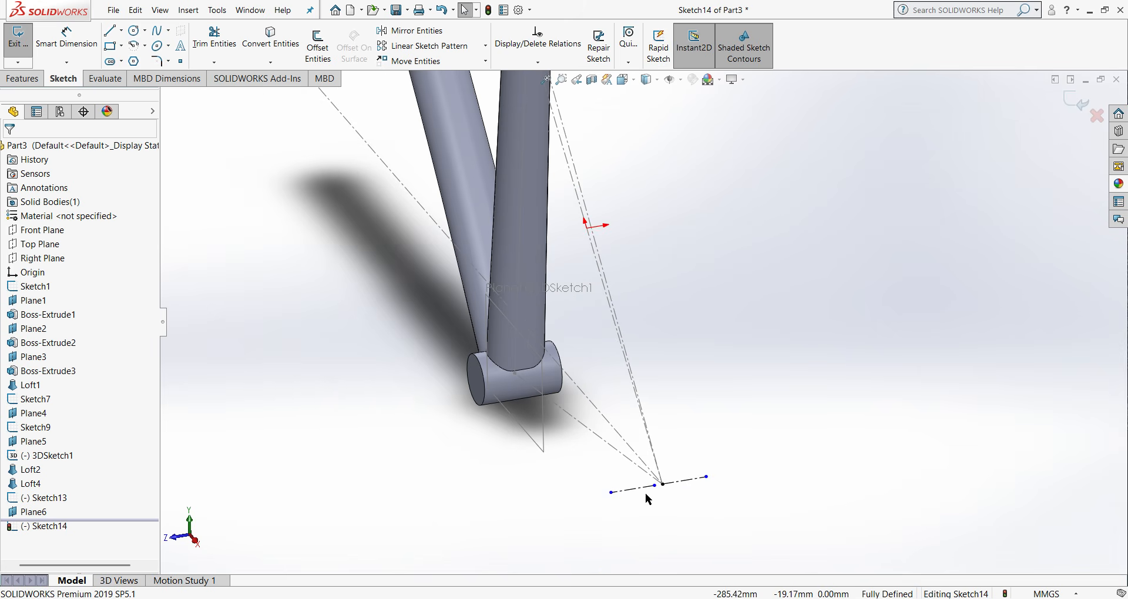
right_click(641, 493)
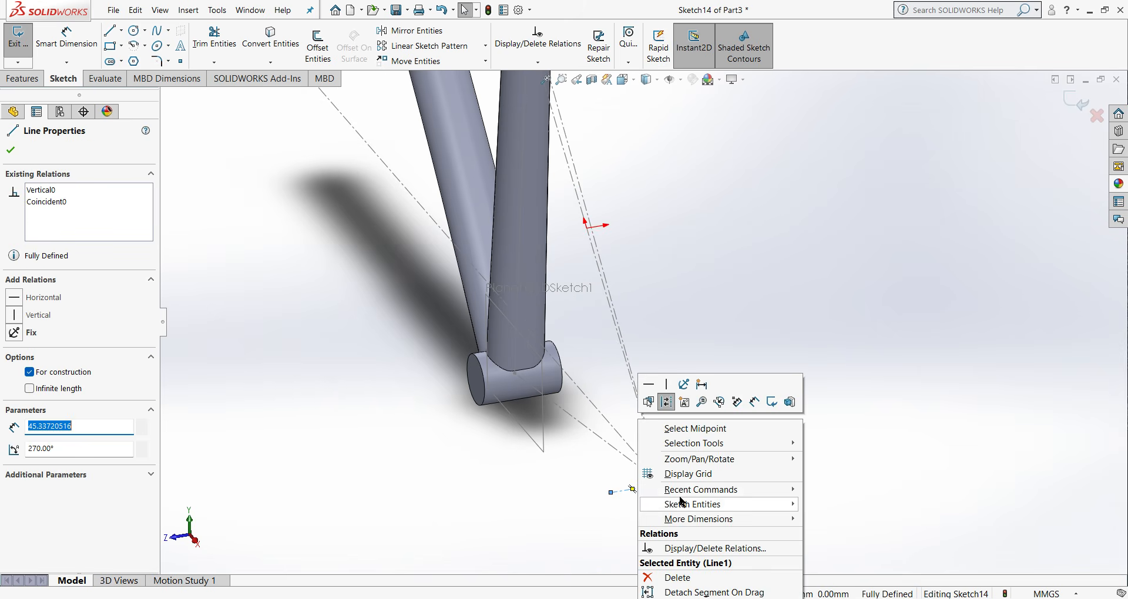
click(681, 575)
- Sketch a construction line about 39 mm long from the seat stay's lower endpoint toward positive Z and give it a vertical relation
click(121, 30)
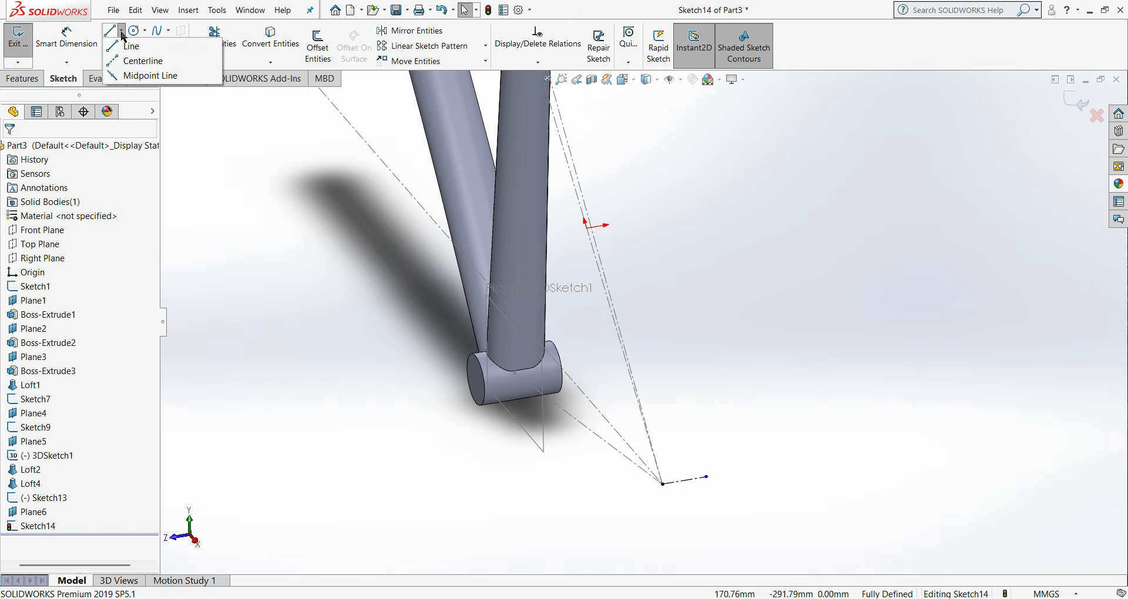
click(141, 58)
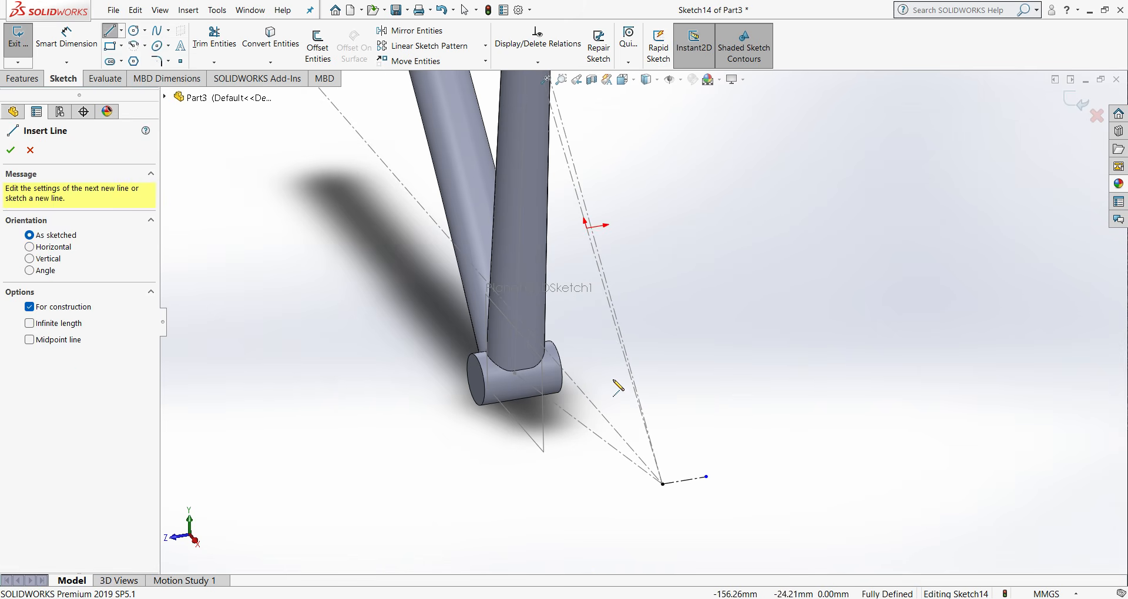
click(663, 484)
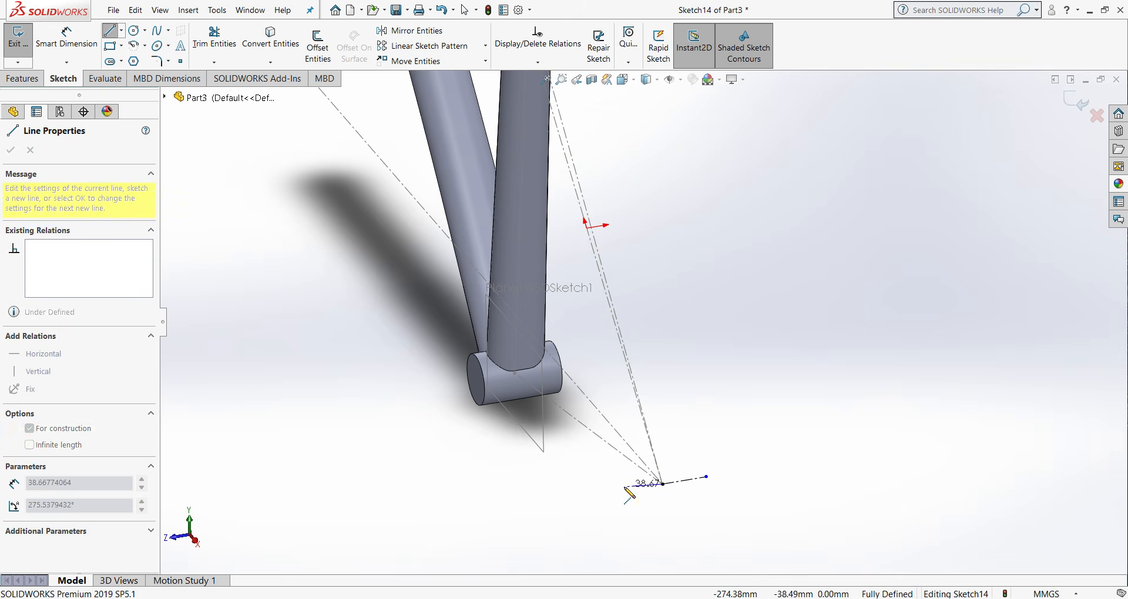
right_click(625, 486)
click(663, 489)
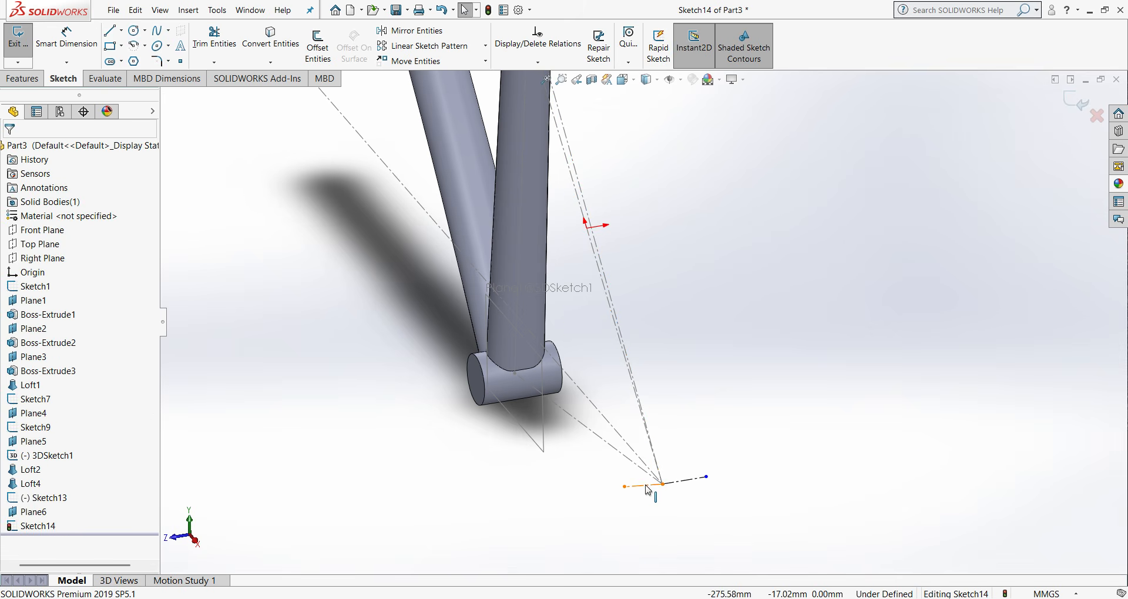
click(646, 486)
click(25, 311)
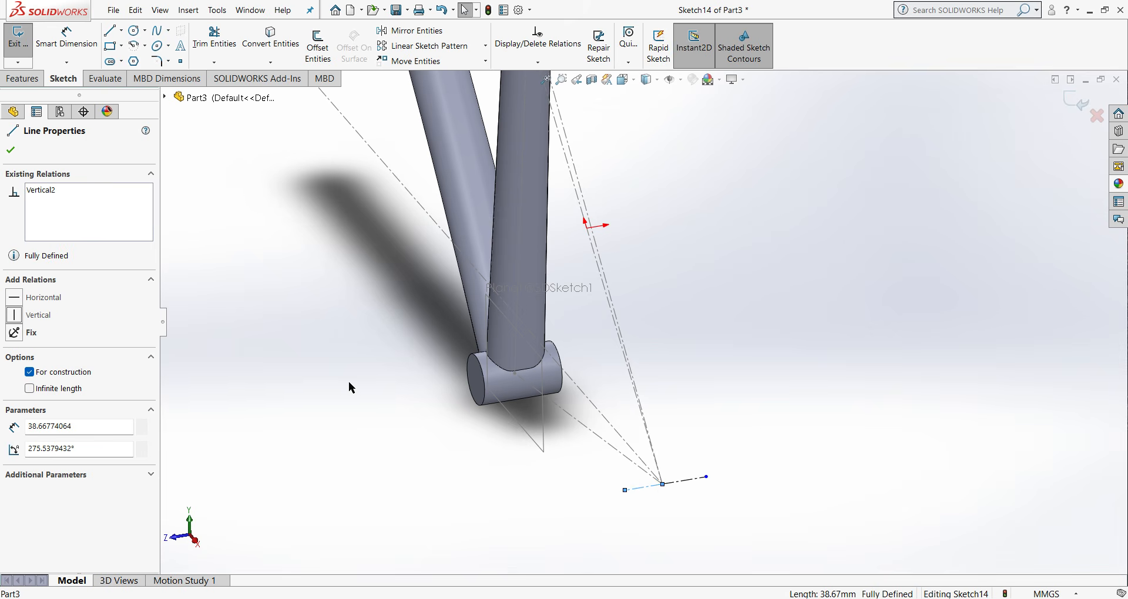
click(684, 485)
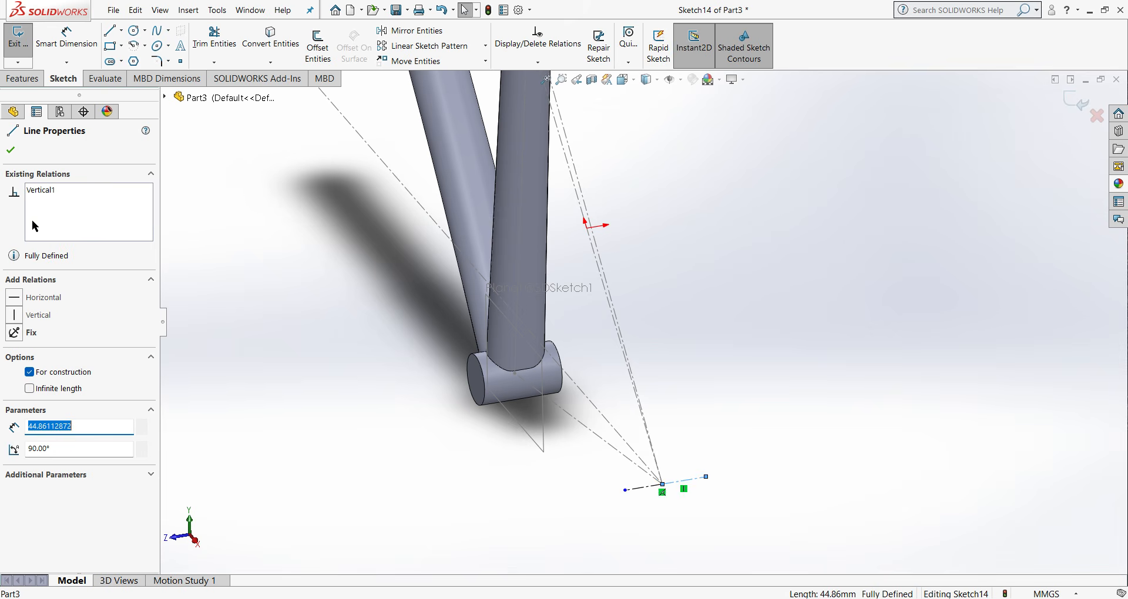
click(708, 319)
- Dimension the construction line on the positive-Z side of the seat stay endpoint to 80 mm
scroll(643, 322, up, 3)
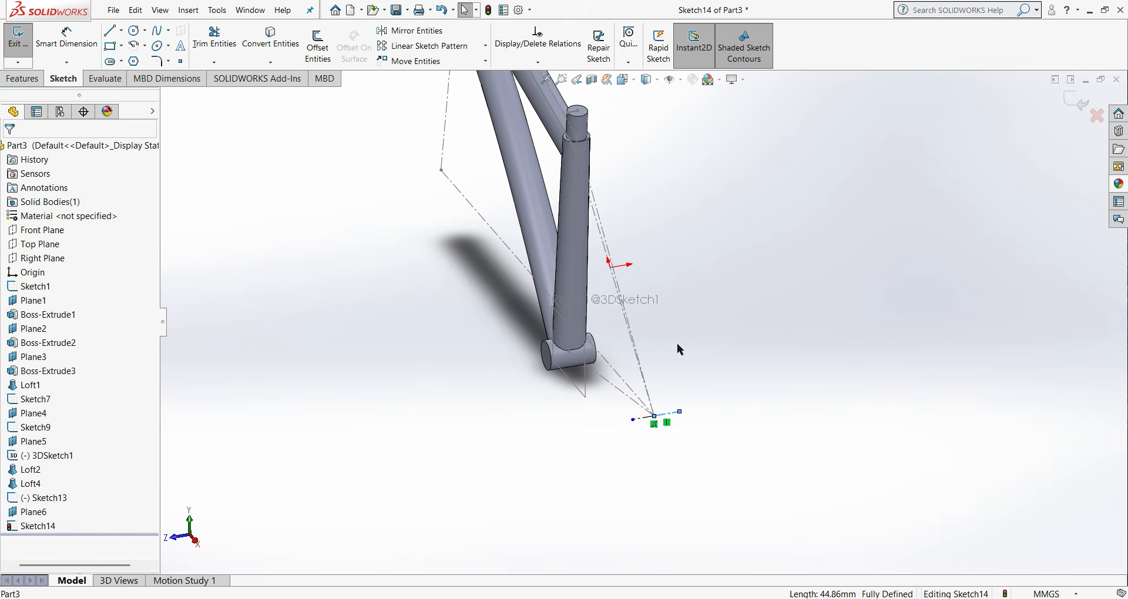
click(51, 39)
scroll(639, 412, down, 2)
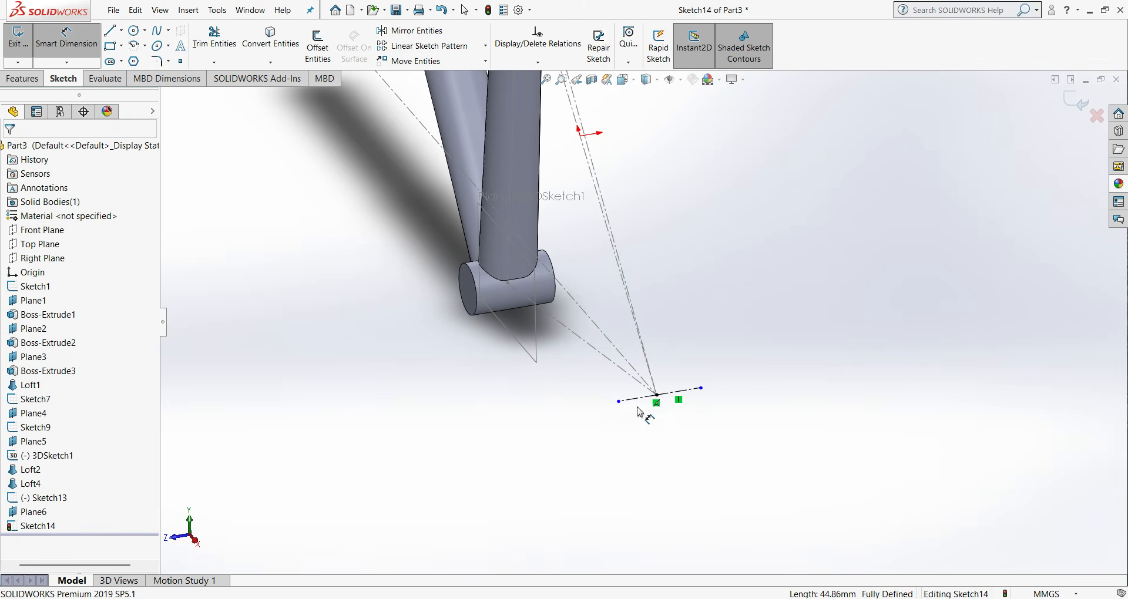
click(619, 402)
click(657, 395)
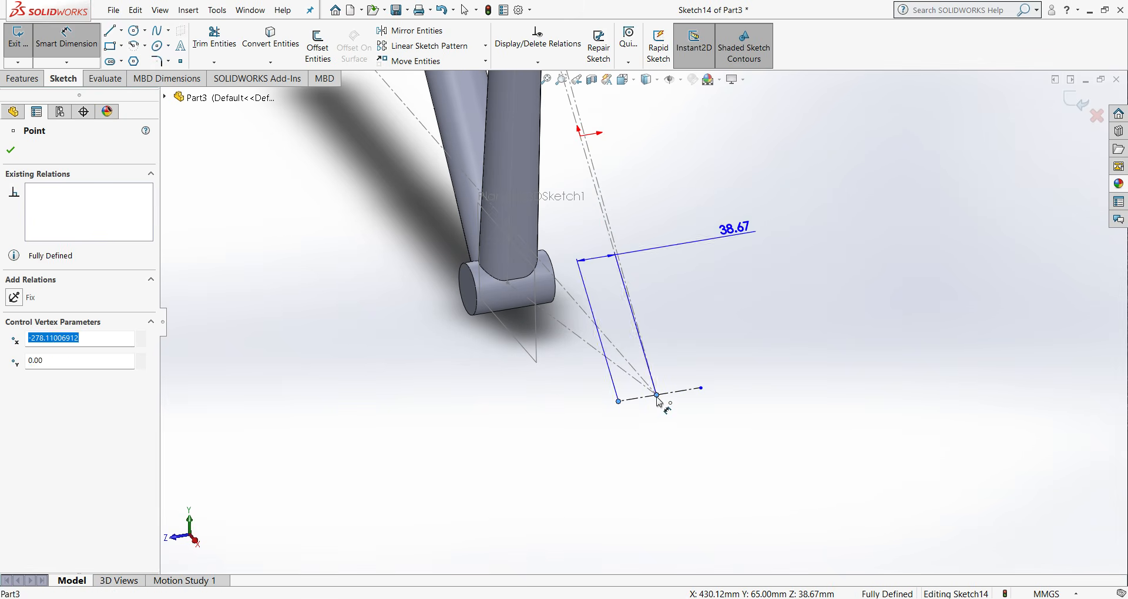
click(646, 455)
text(80)
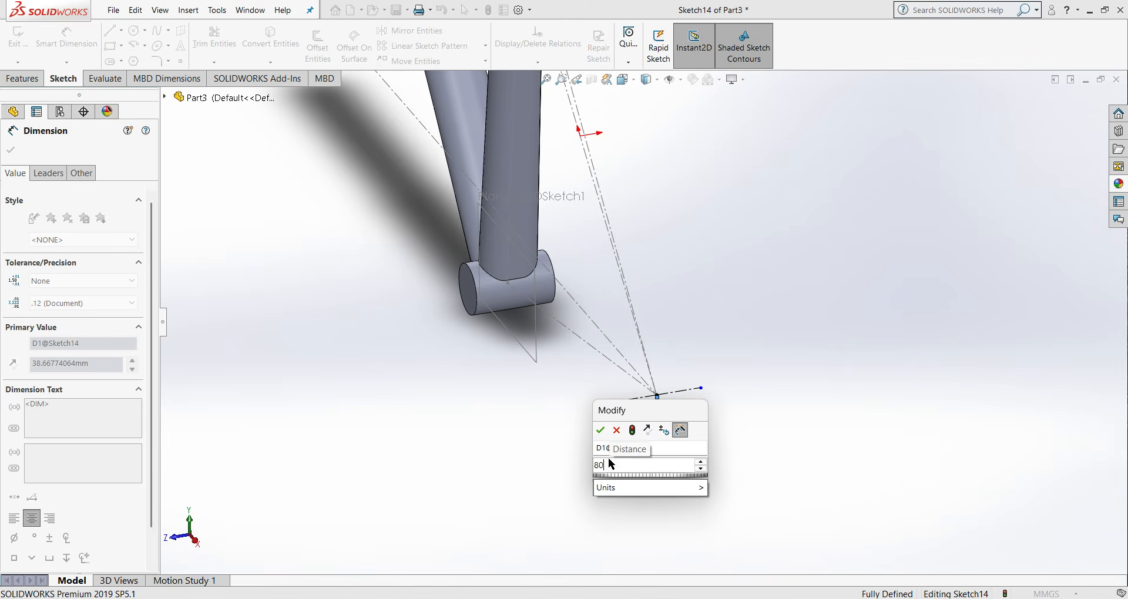
click(600, 430)
- Dimension the construction line on the negative-Z side of the seat stay endpoint to 80 mm
click(692, 391)
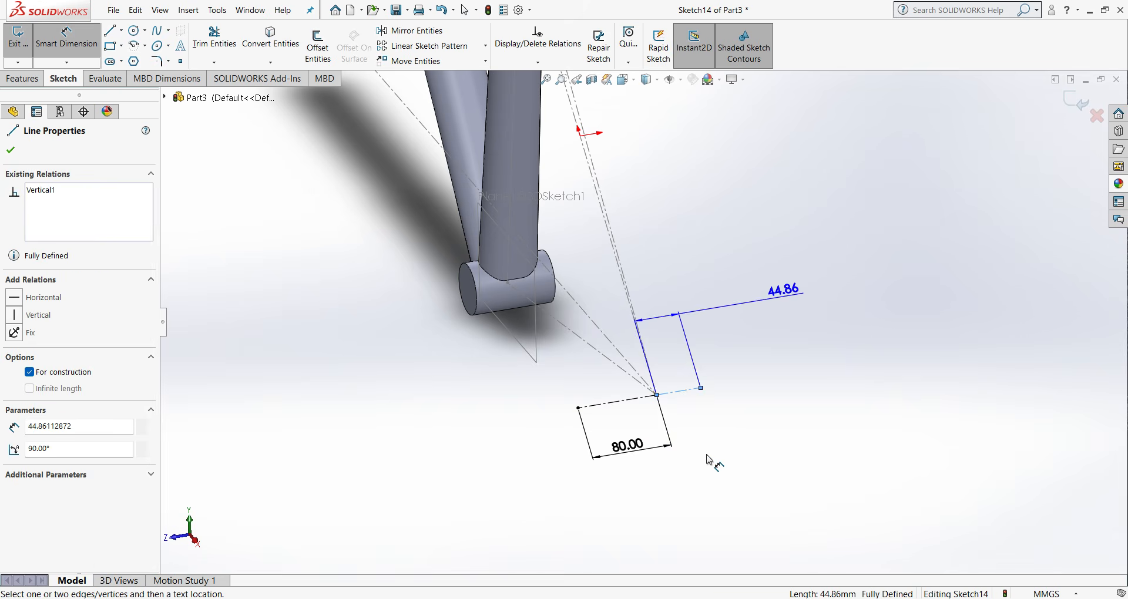
click(708, 457)
text(80)
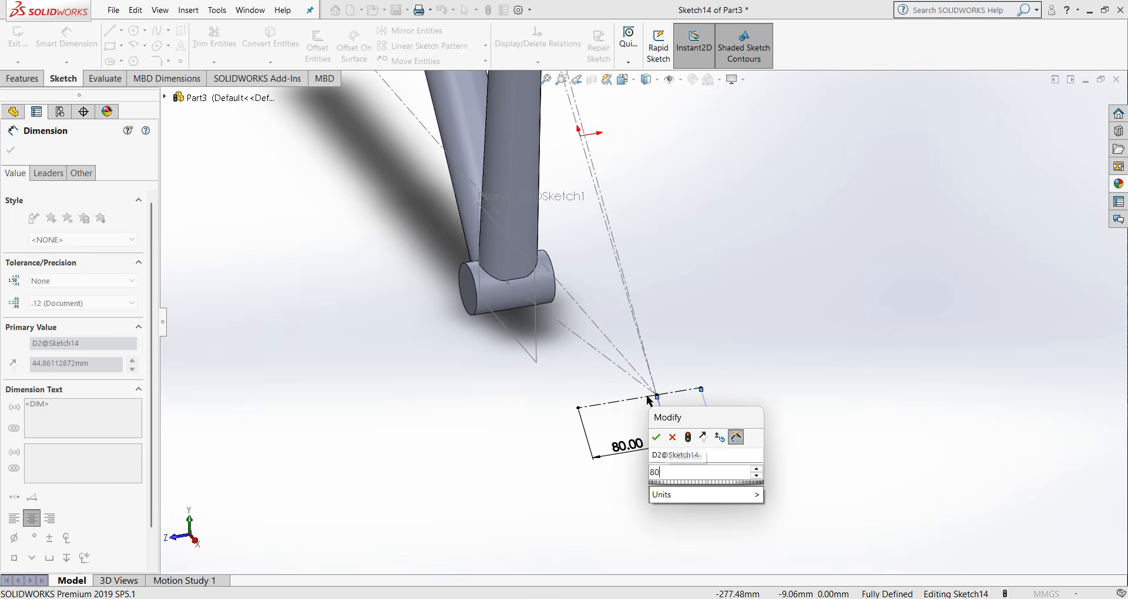
click(659, 438)
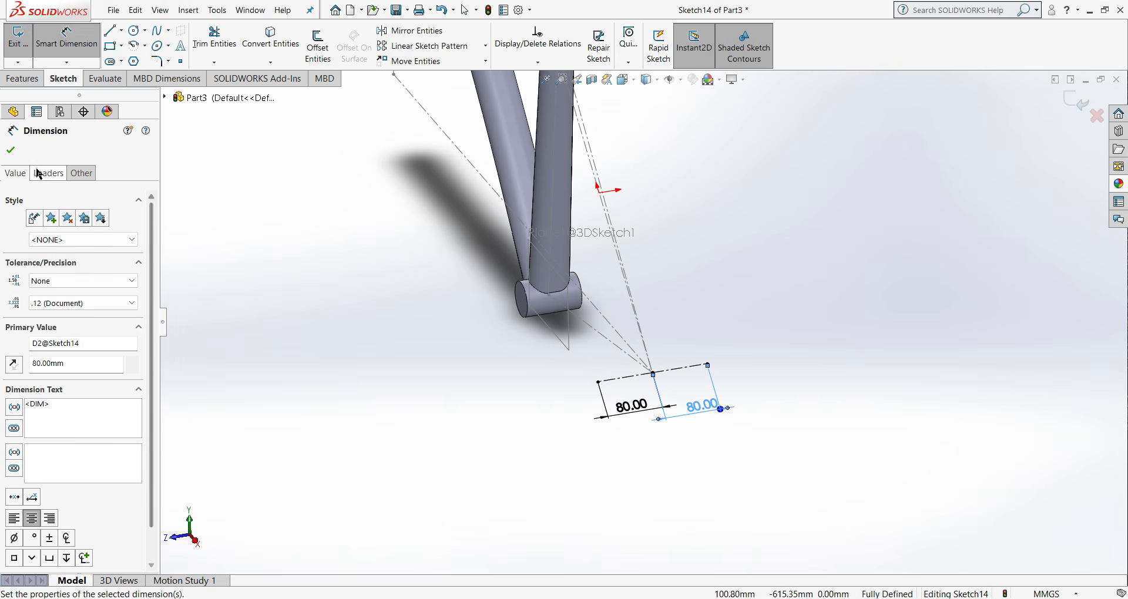
click(11, 150)
- Sketch a two-point spline about 504 mm long from the seat stay's upper endpoint to the outer end of the positive-Z construction line
scroll(644, 321, up, 3)
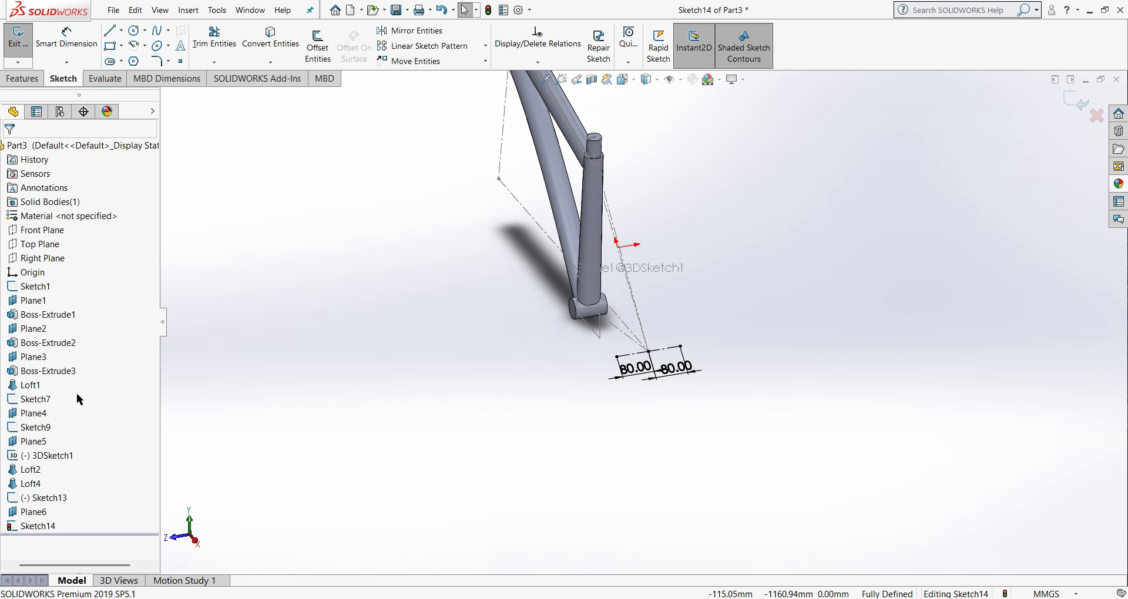
right_click(42, 515)
click(110, 388)
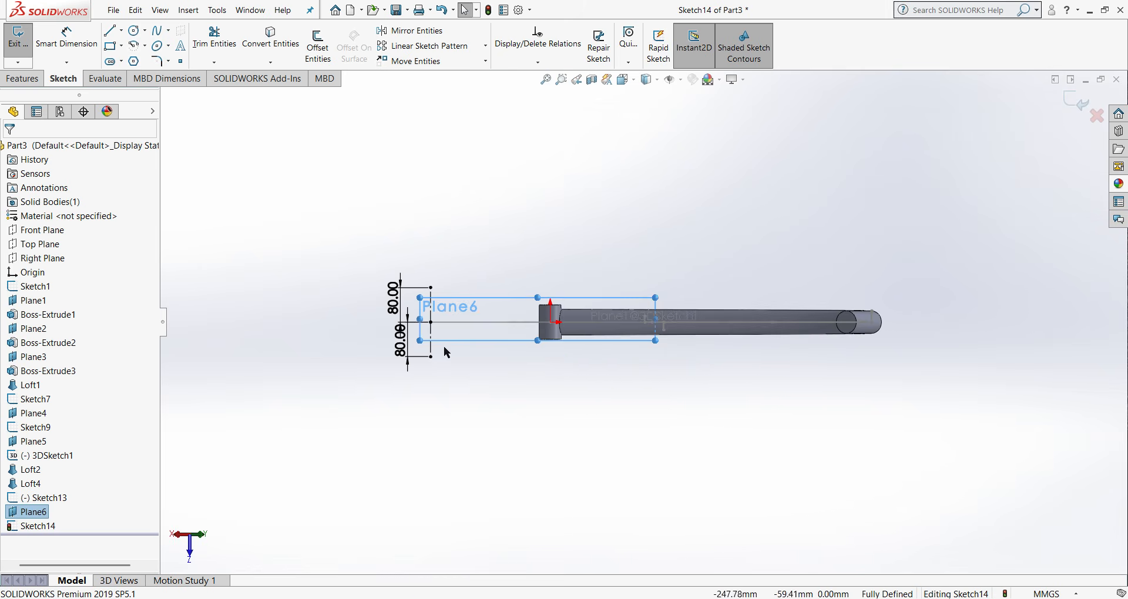
scroll(548, 319, down, 3)
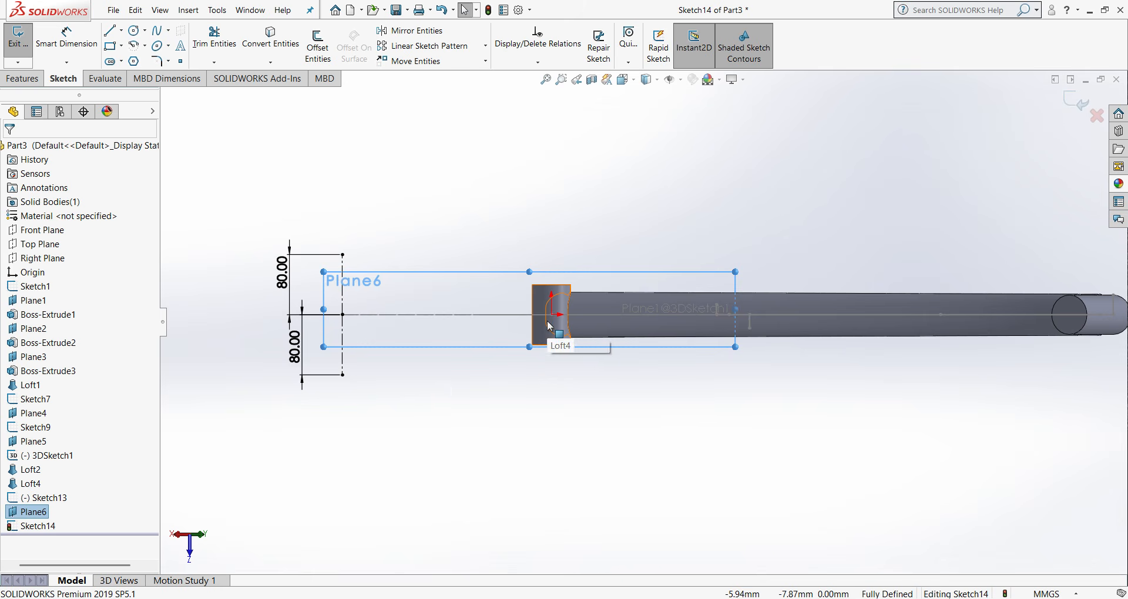
key(ctrl+4)
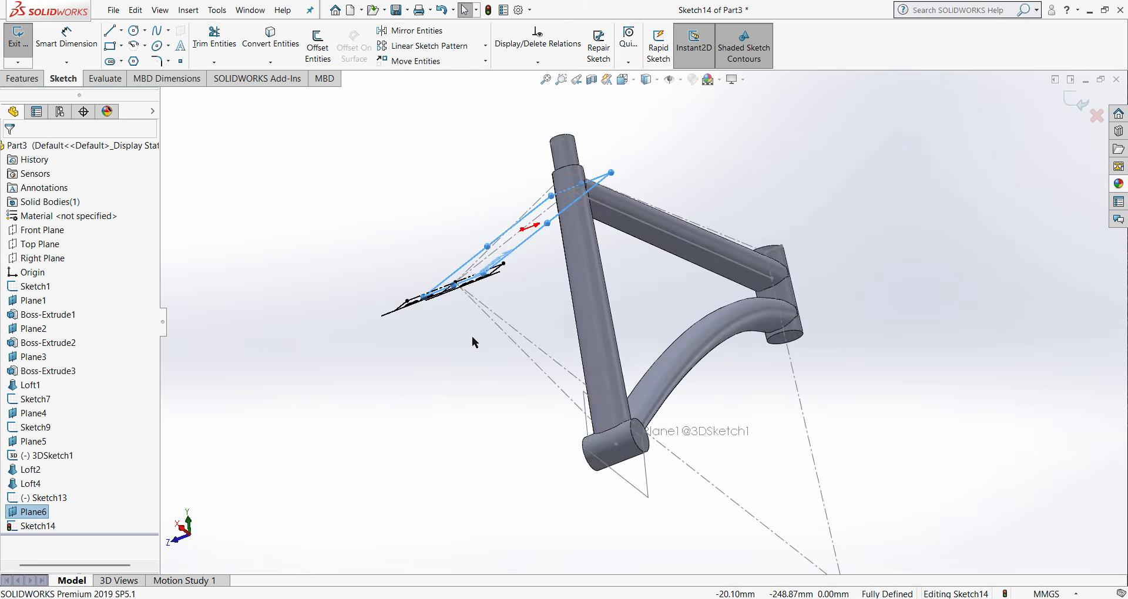
click(673, 352)
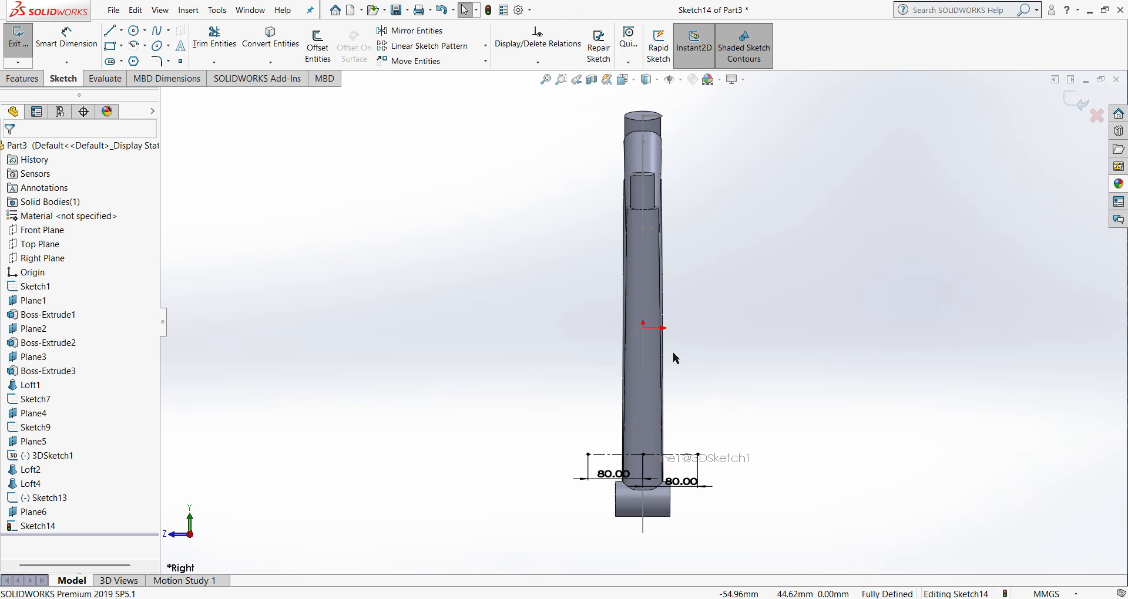
click(28, 516)
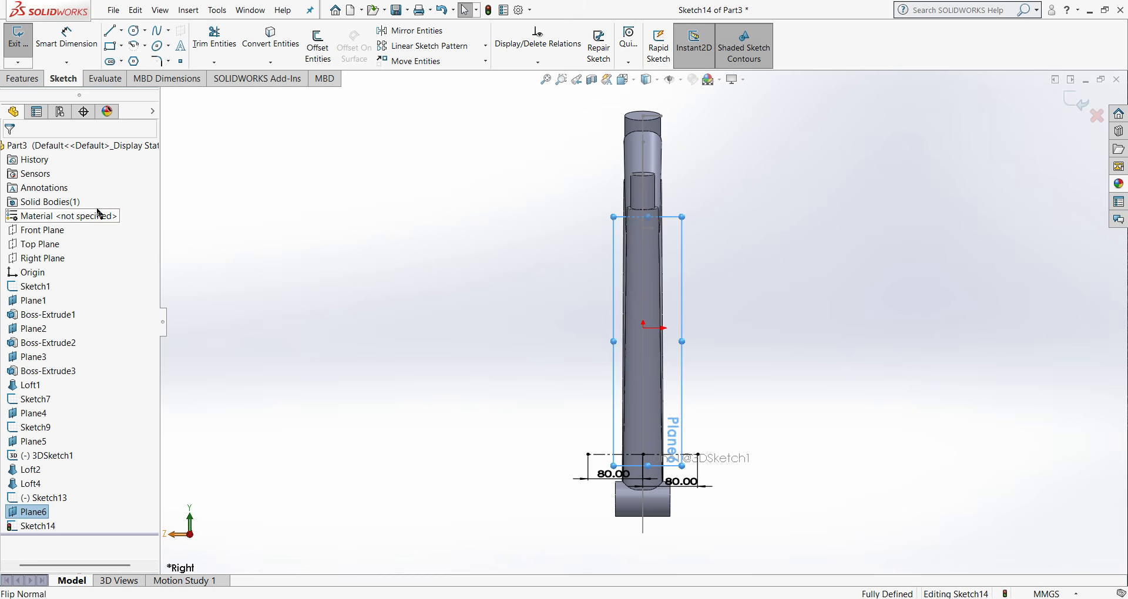
click(170, 30)
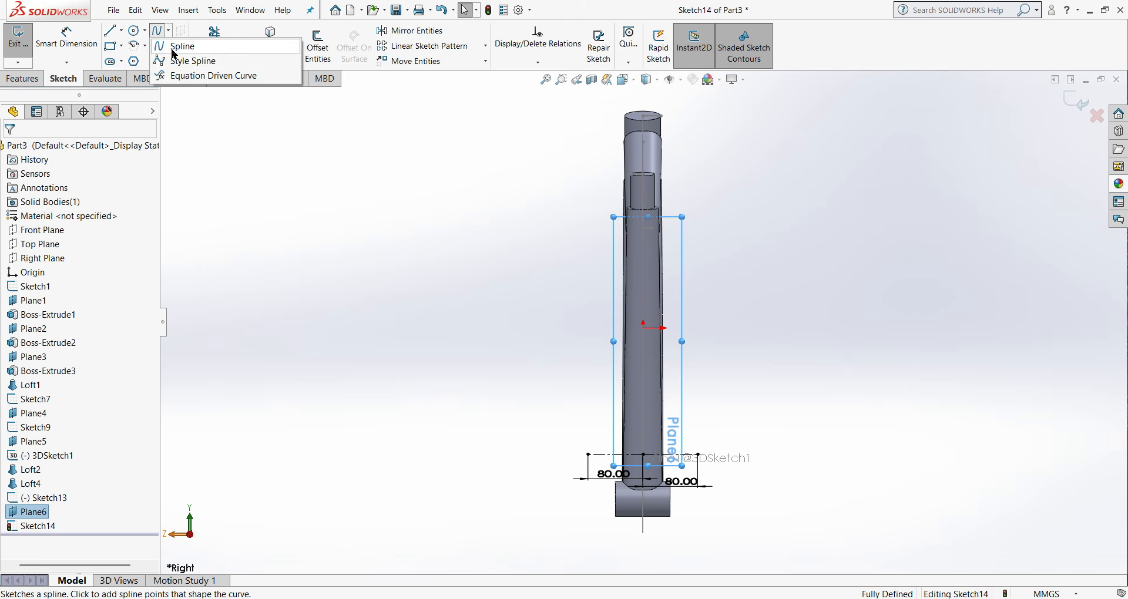
click(166, 57)
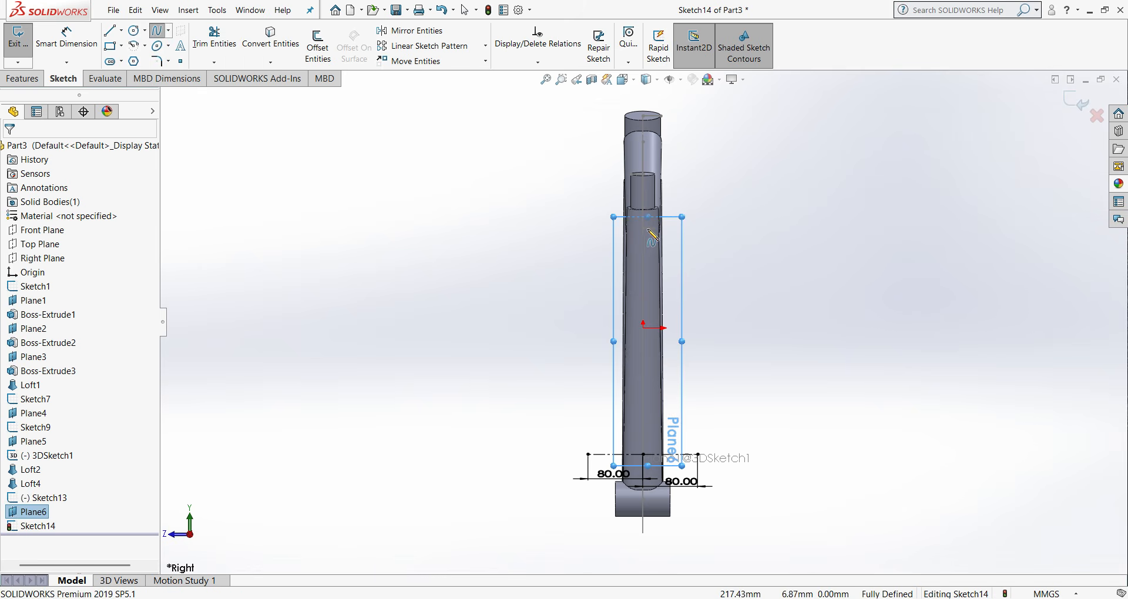
click(643, 229)
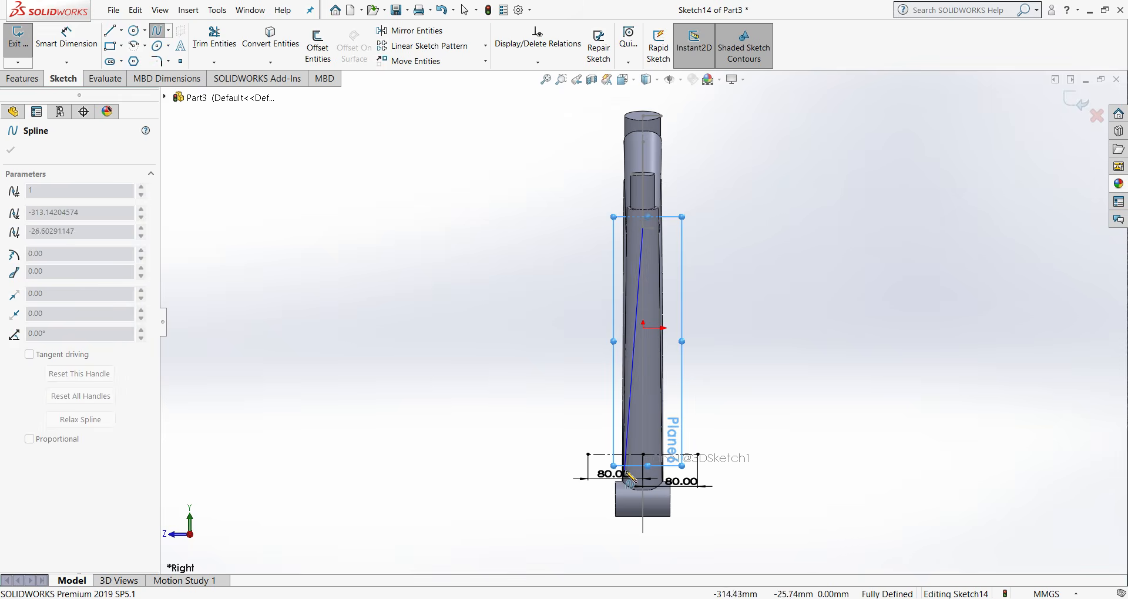
middle_drag(624, 470, 649, 510)
click(681, 530)
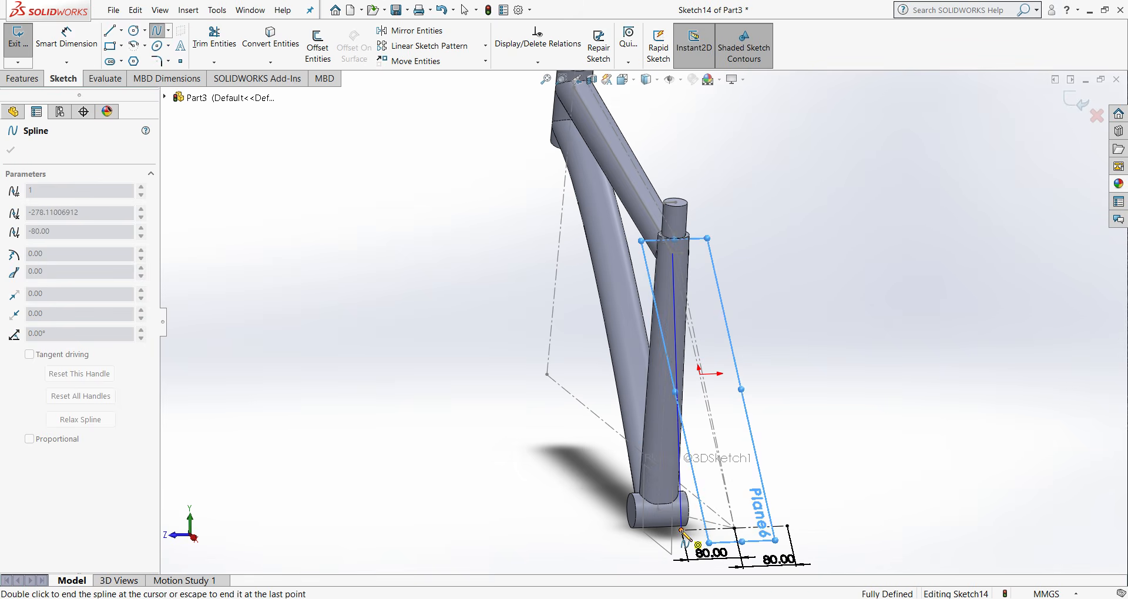
right_click(681, 529)
click(747, 539)
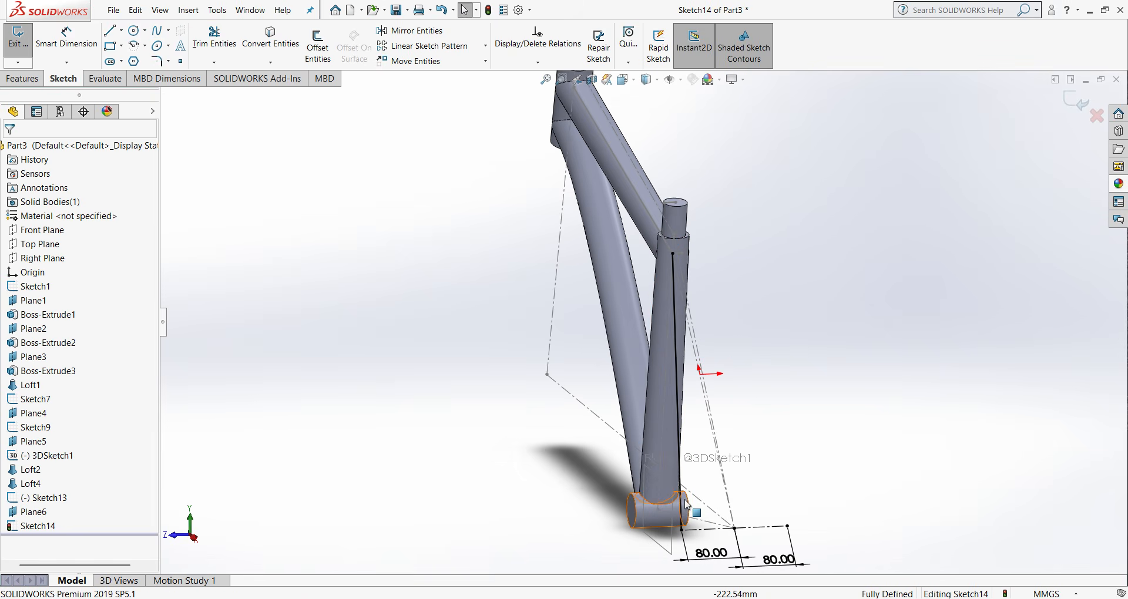
- Bend the spline with its lower-end tangent handle and give that handle a horizontal relation
mouse_move(666, 442)
middle_down()
mouse_move(694, 450)
mouse_move(691, 487)
mouse_move(659, 429)
middle_up()
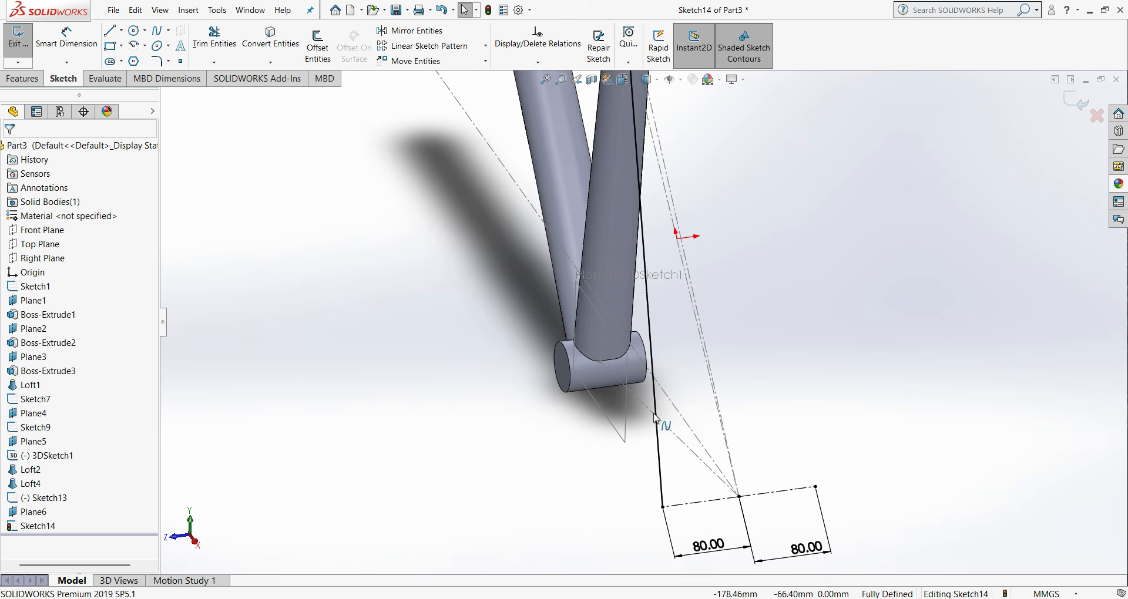
click(654, 374)
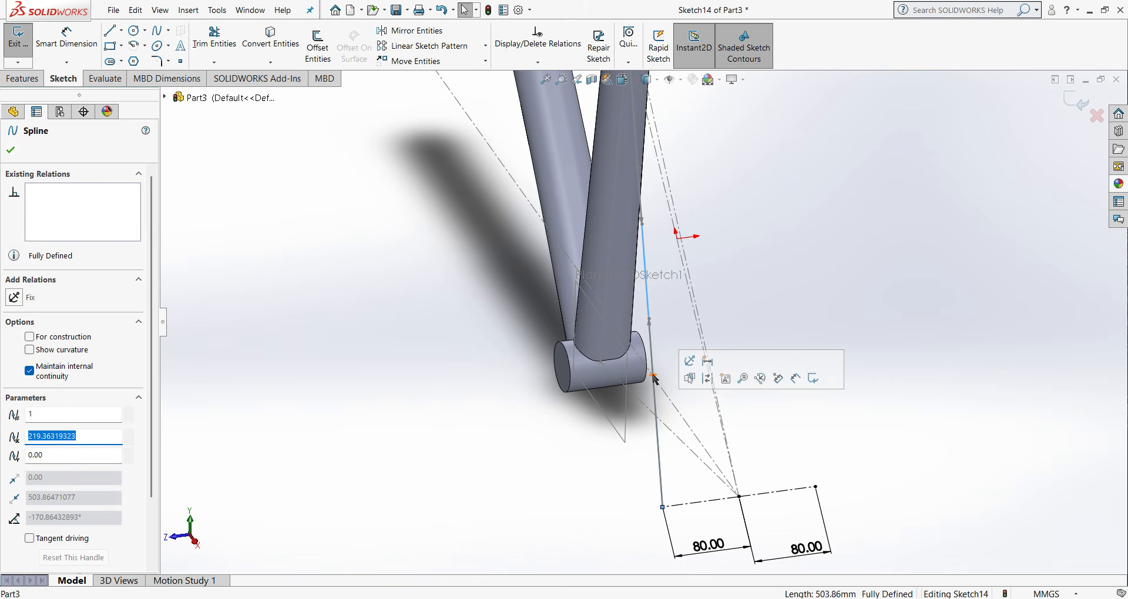
drag(653, 375, 630, 377)
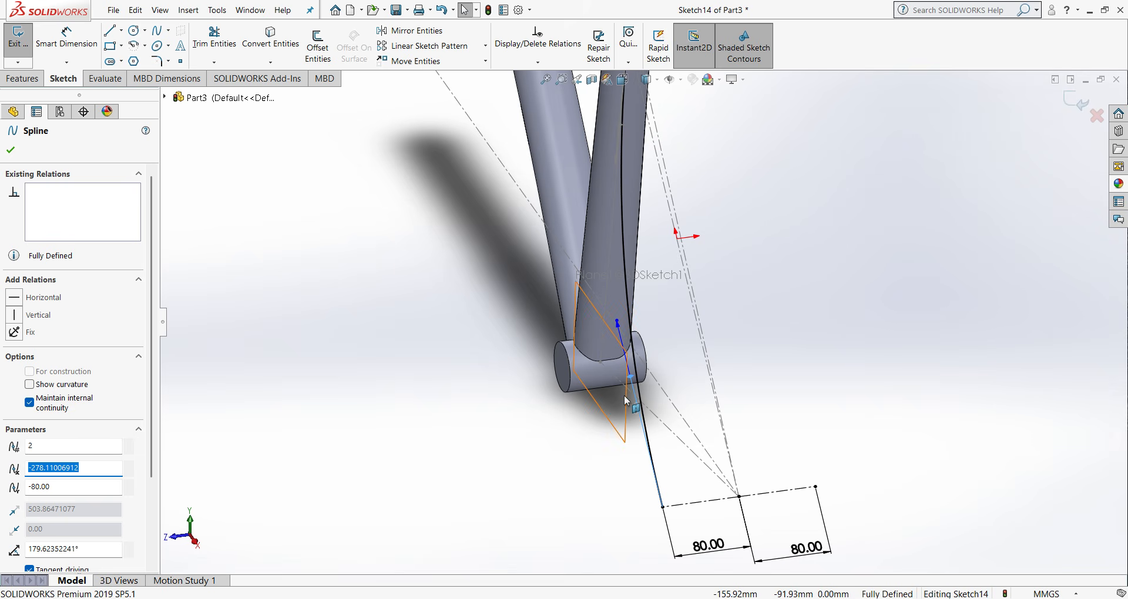
click(15, 299)
click(10, 151)
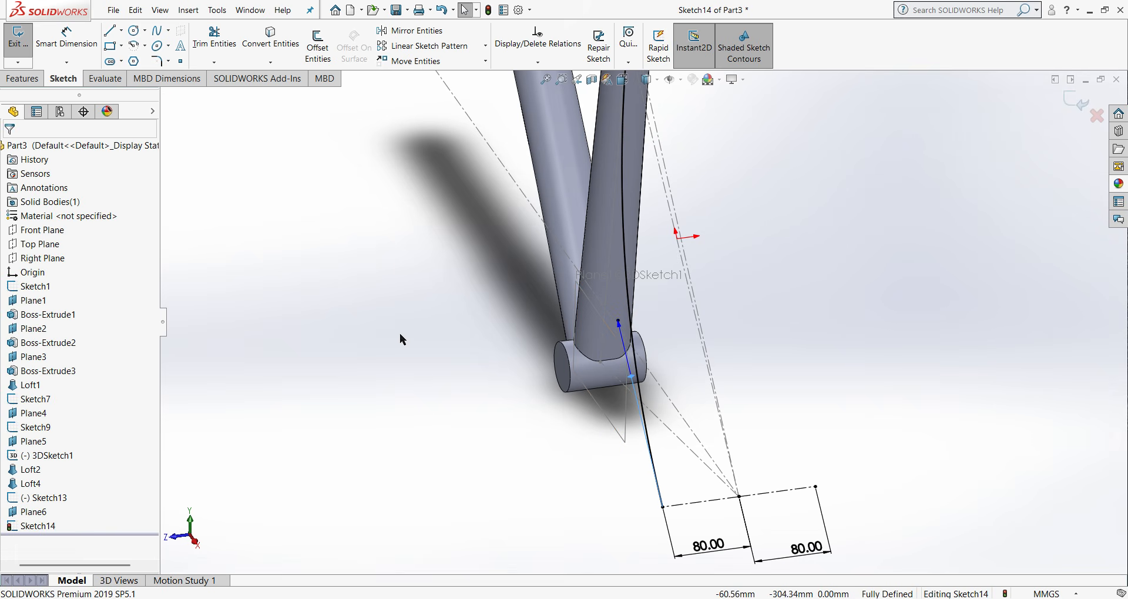
- Bend the spline toward positive Z with its upper-end tangent handle and give that handle a vertical relation
scroll(644, 280, up, 2)
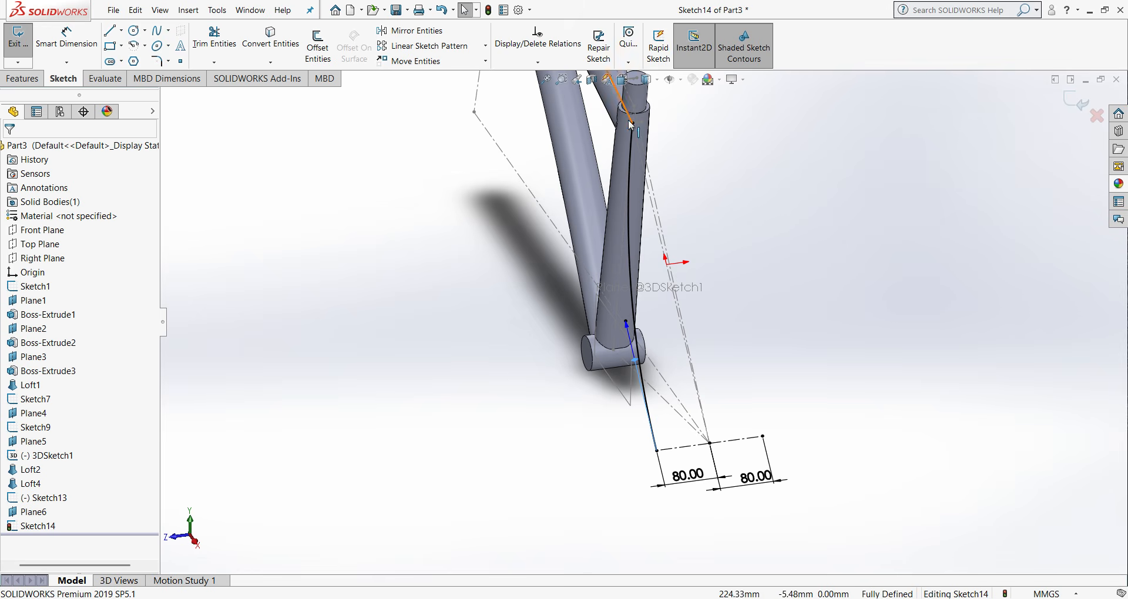
click(639, 280)
scroll(632, 193, down, 2)
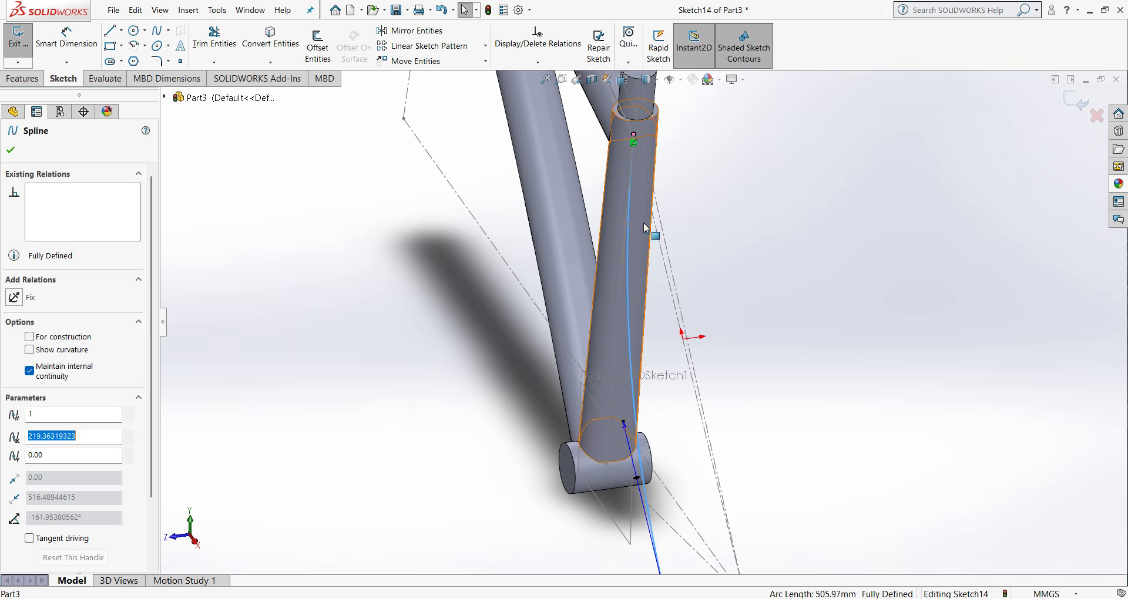
drag(629, 227, 596, 254)
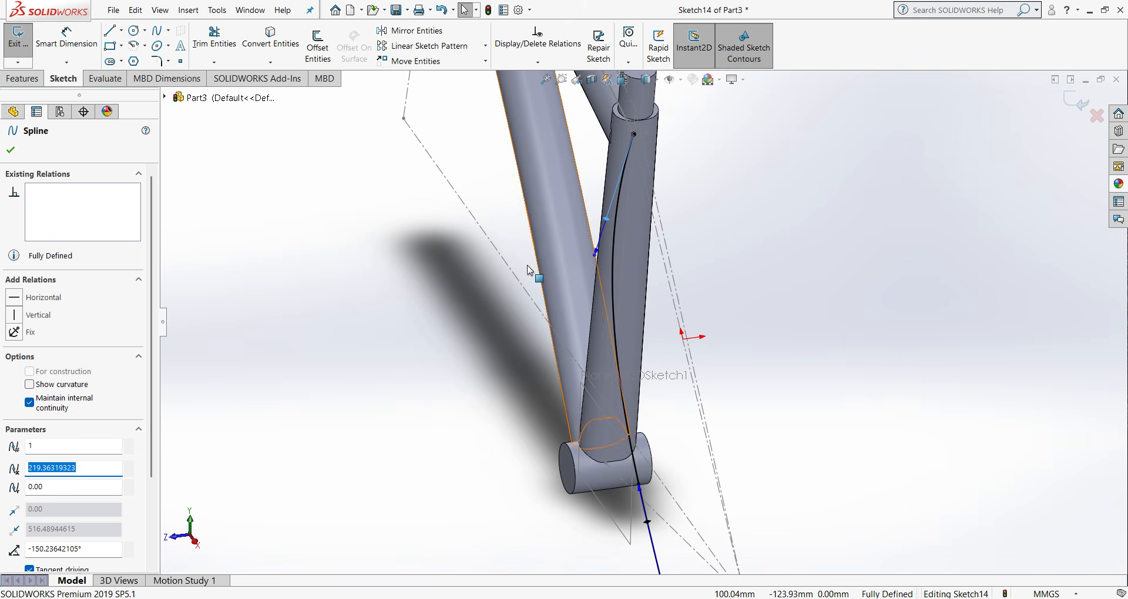
click(16, 315)
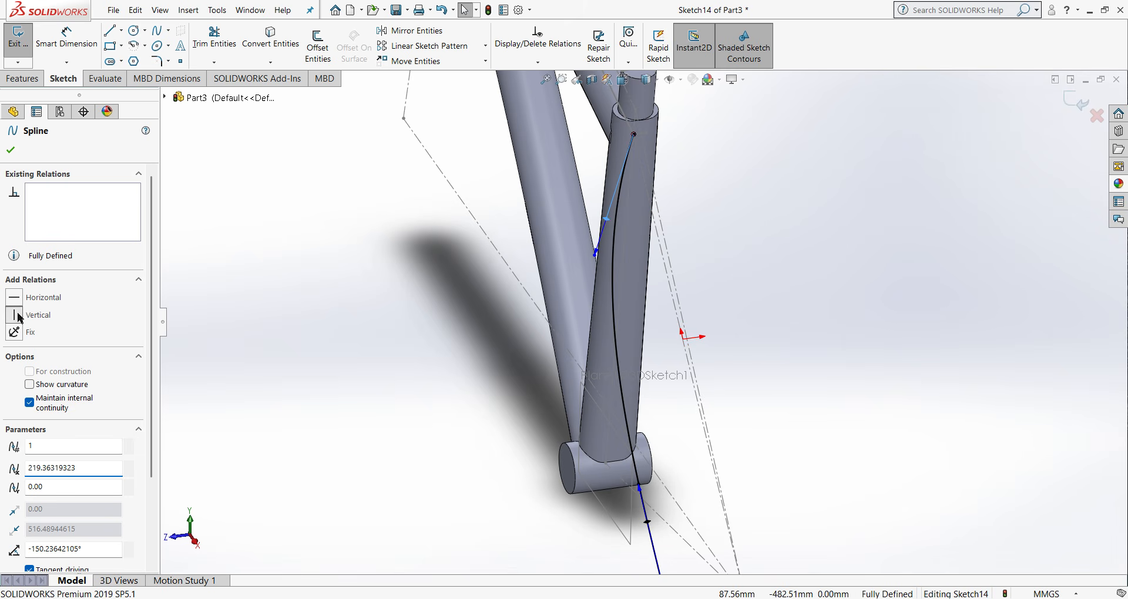
click(12, 151)
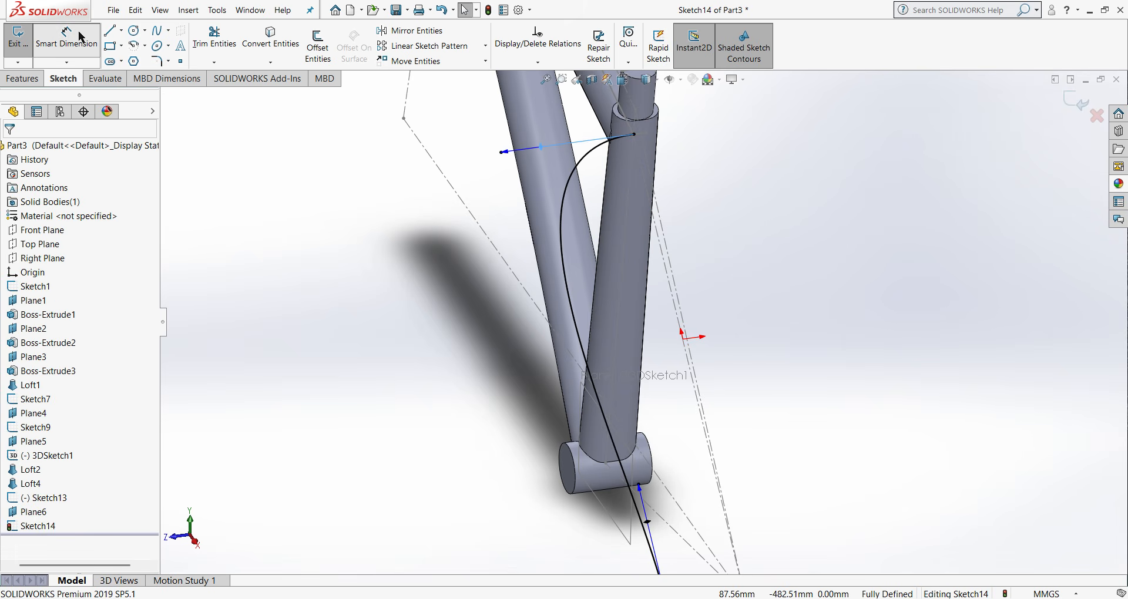
- Dimension the spline's upper tangent handle to 164.46 mm
click(81, 37)
click(502, 152)
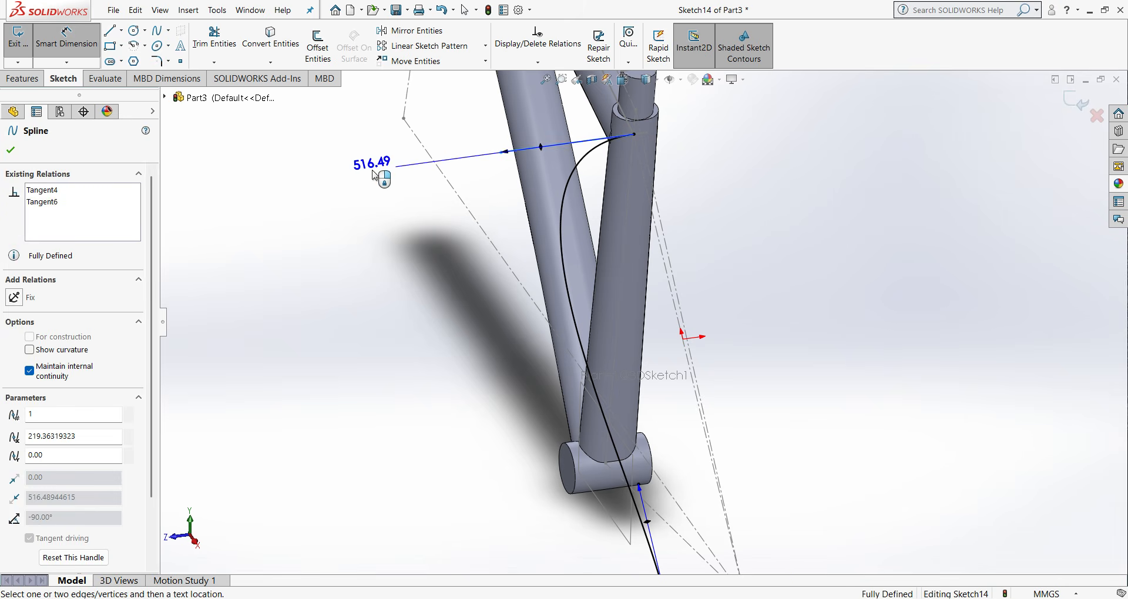
click(328, 175)
text(16)
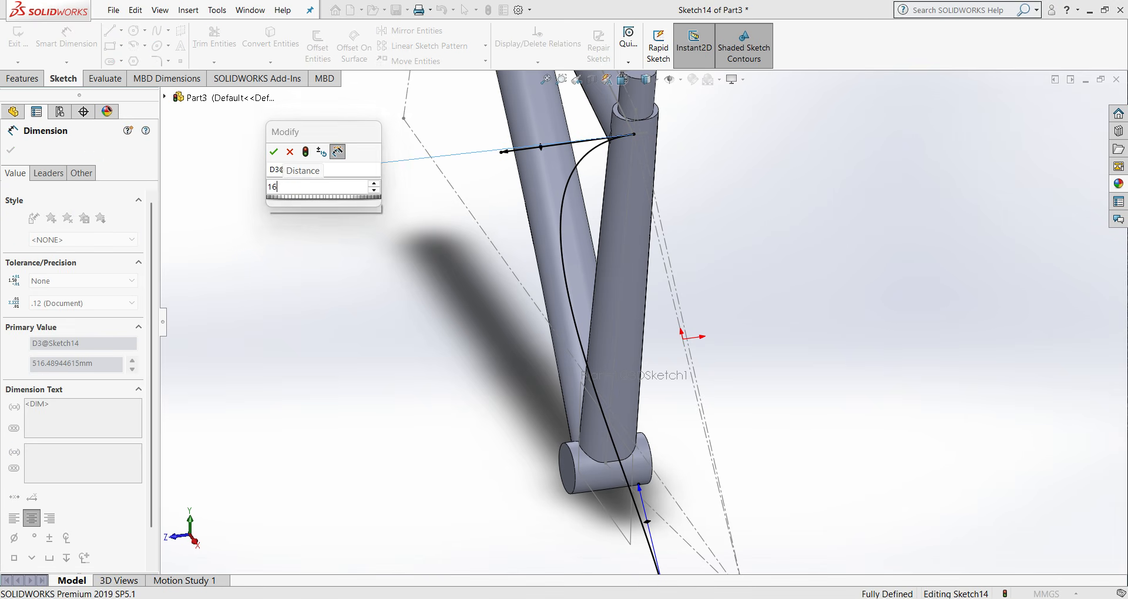
text(4.46)
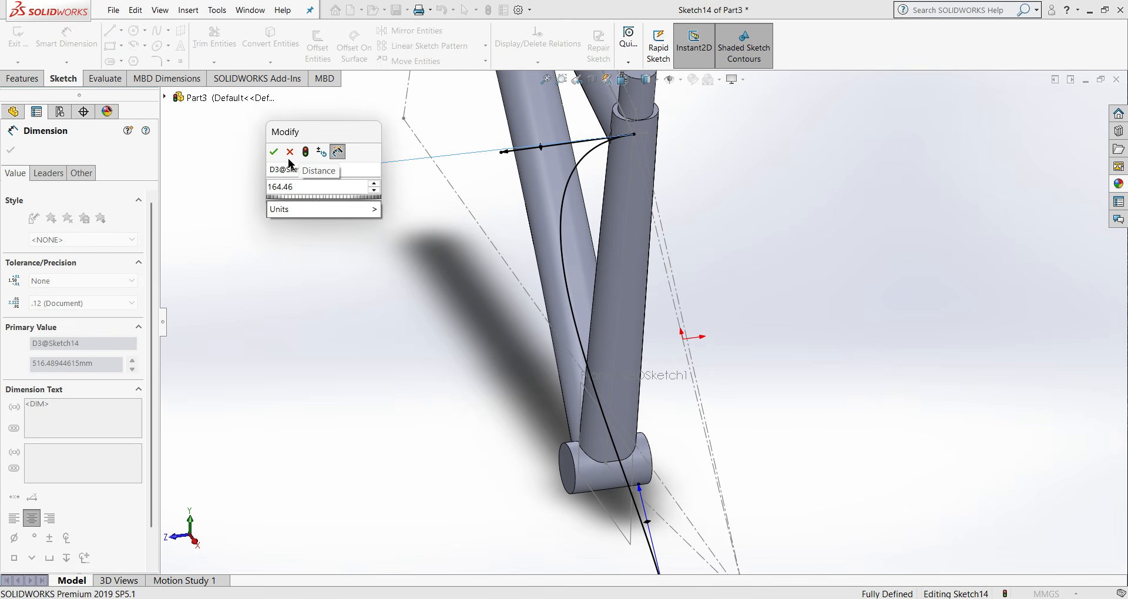
click(274, 153)
scroll(558, 284, up, 2)
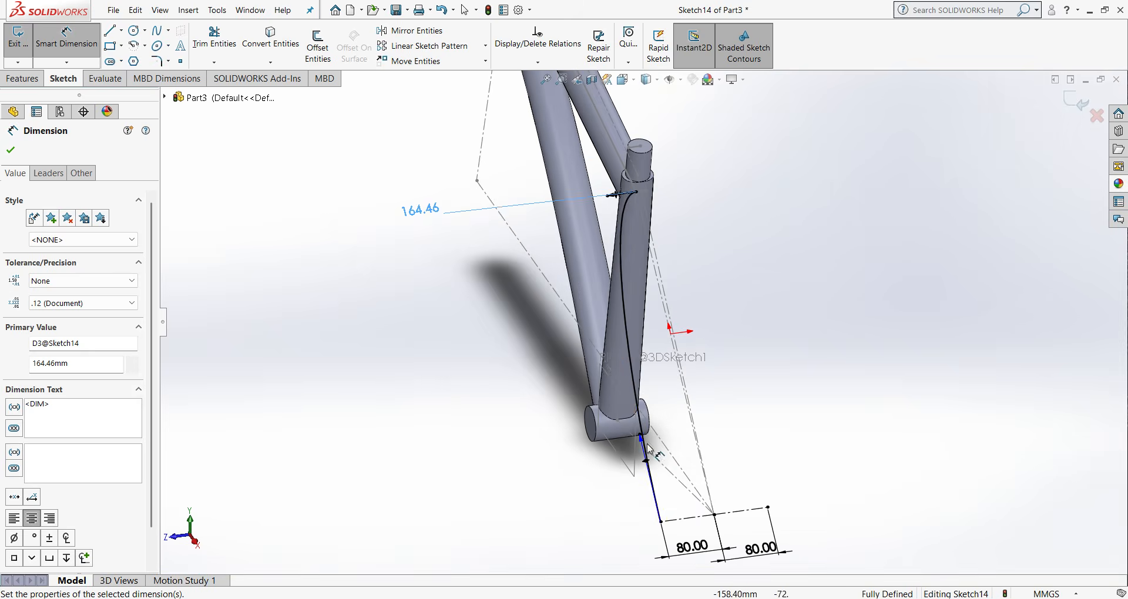
- Dimension the spline's lower tangent handle to 1160 mm
scroll(648, 450, down, 2)
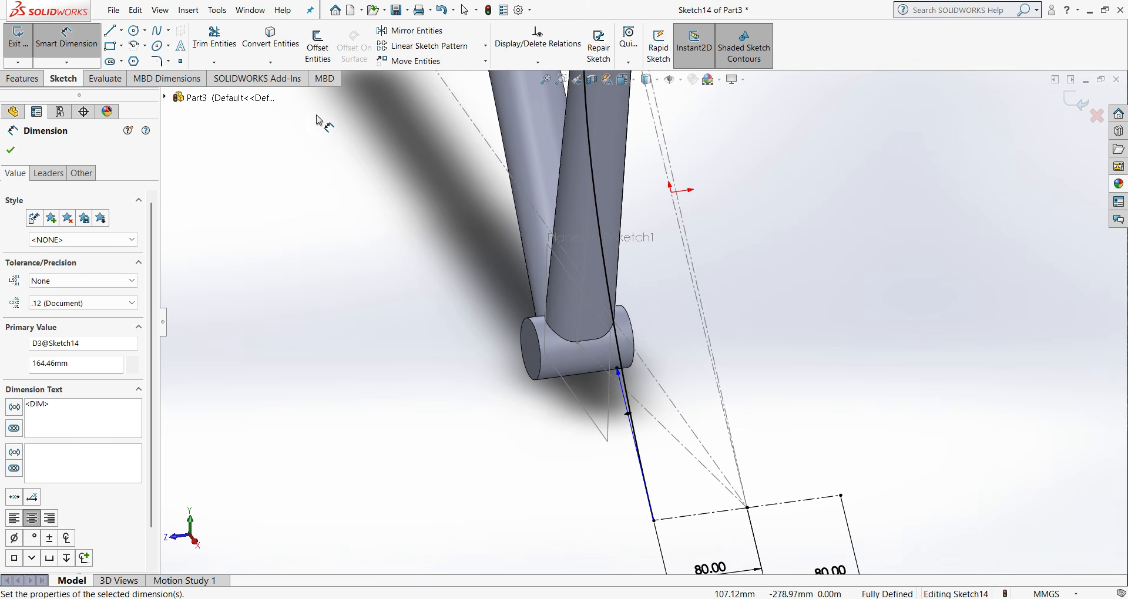
click(620, 376)
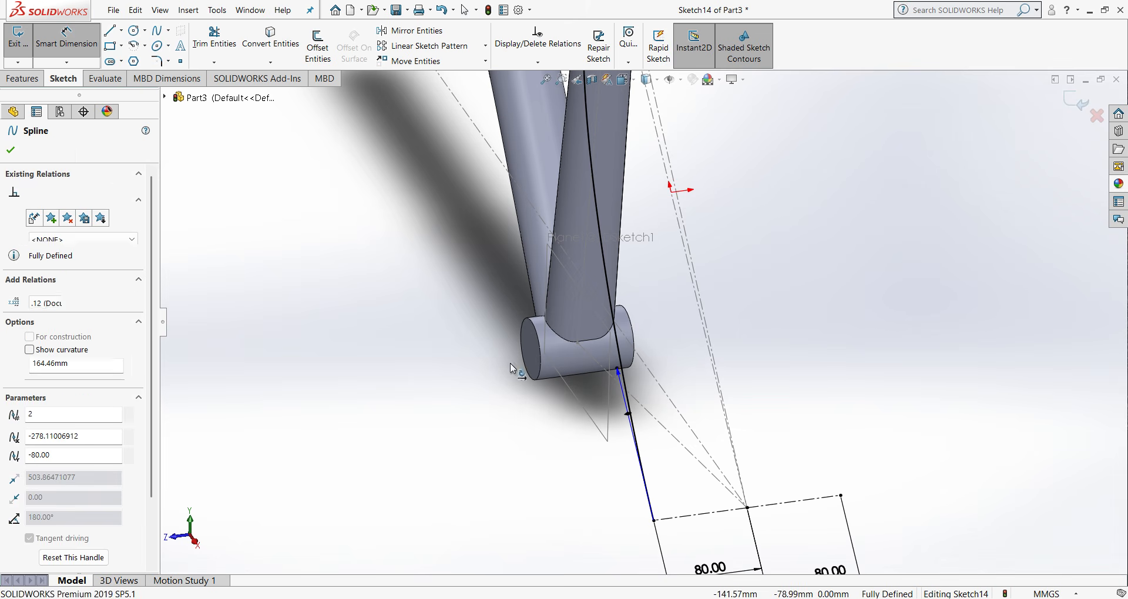
click(470, 365)
text(1160)
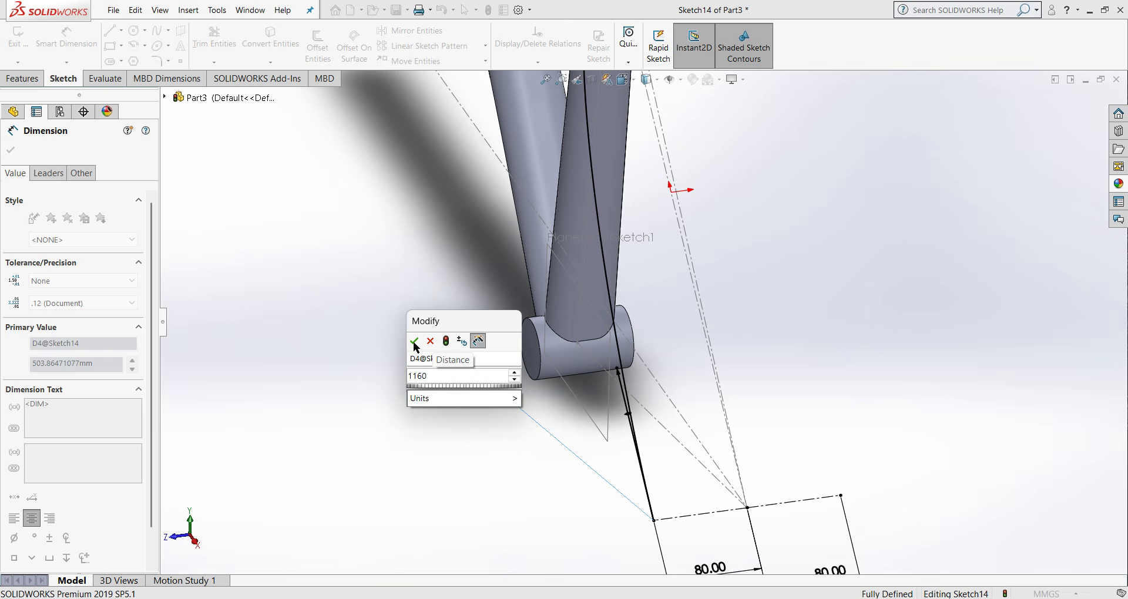
click(414, 345)
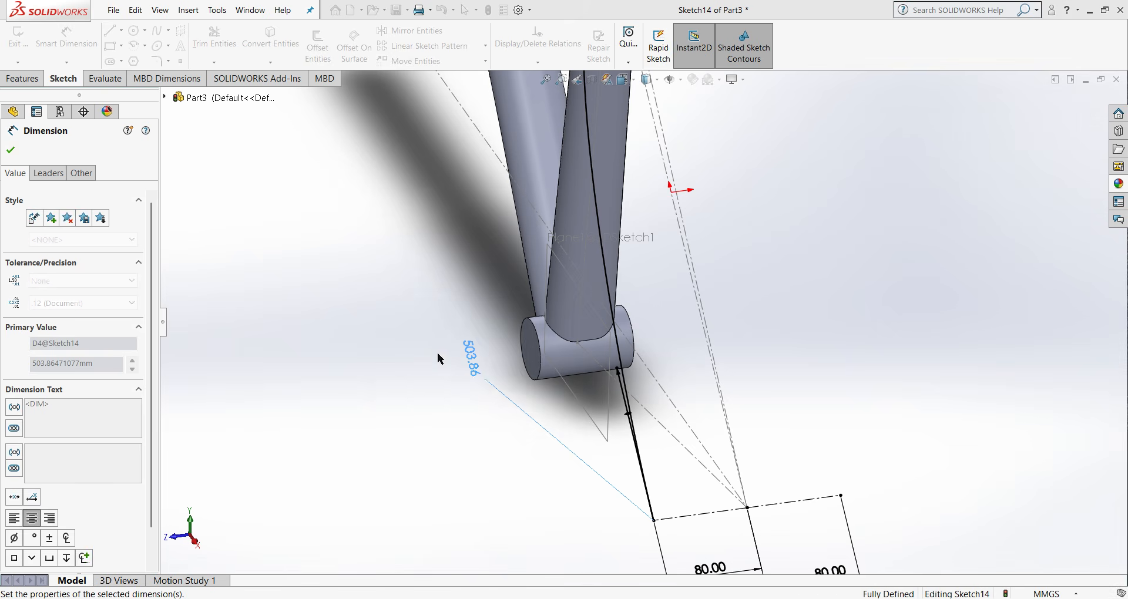
scroll(555, 288, up, 4)
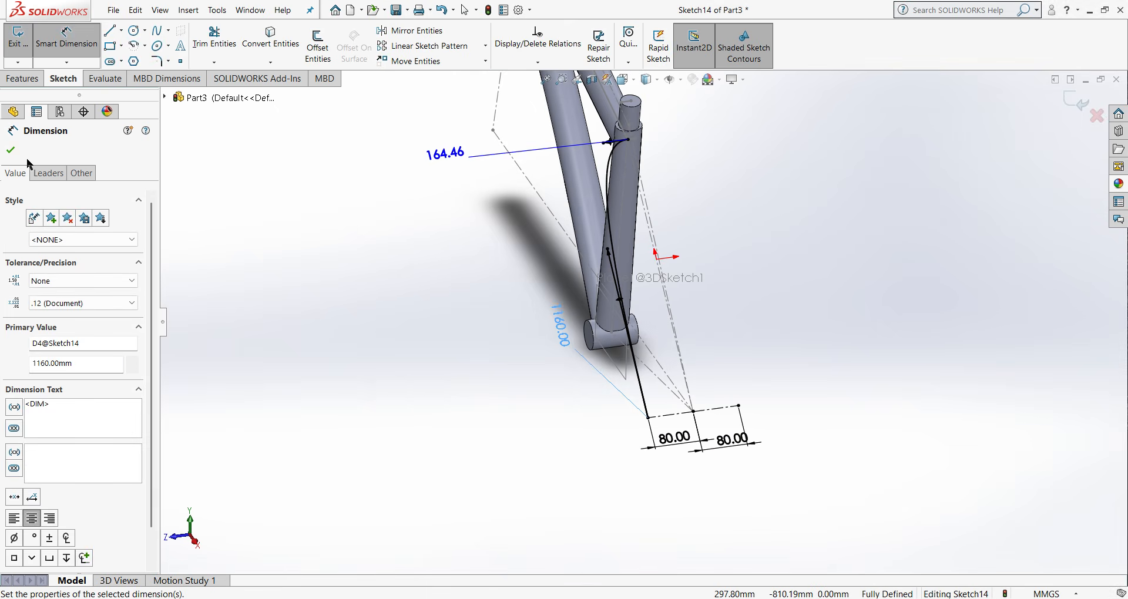
click(12, 150)
- Inspect the spline's upper end at the seat tube and finish the seat stay path sketch
key(ctrl+1)
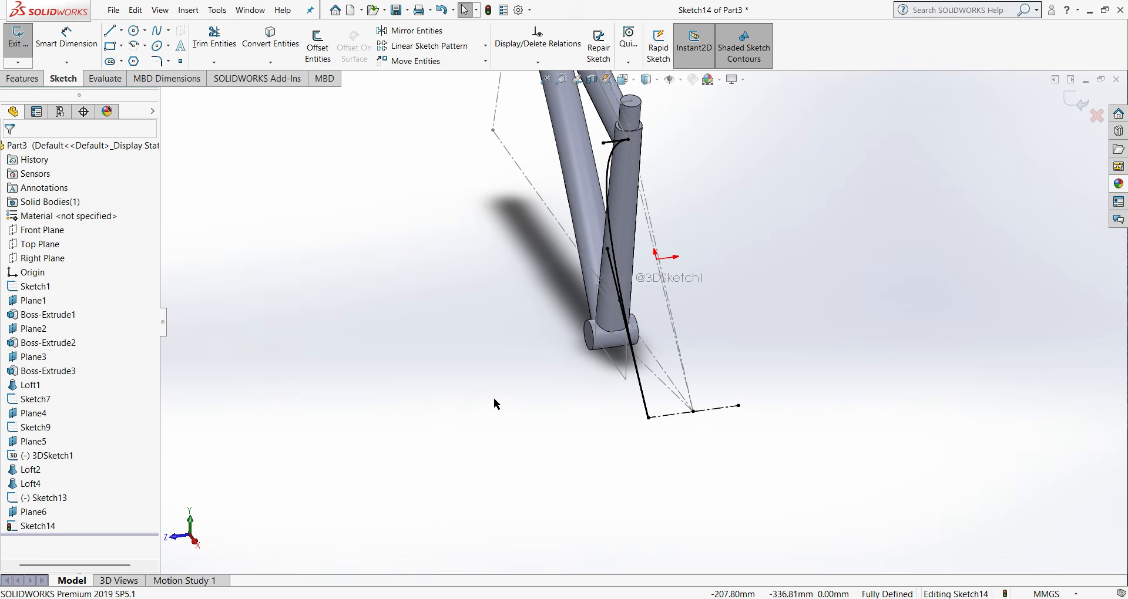
scroll(870, 298, down, 4)
middle_drag(812, 287, 725, 331)
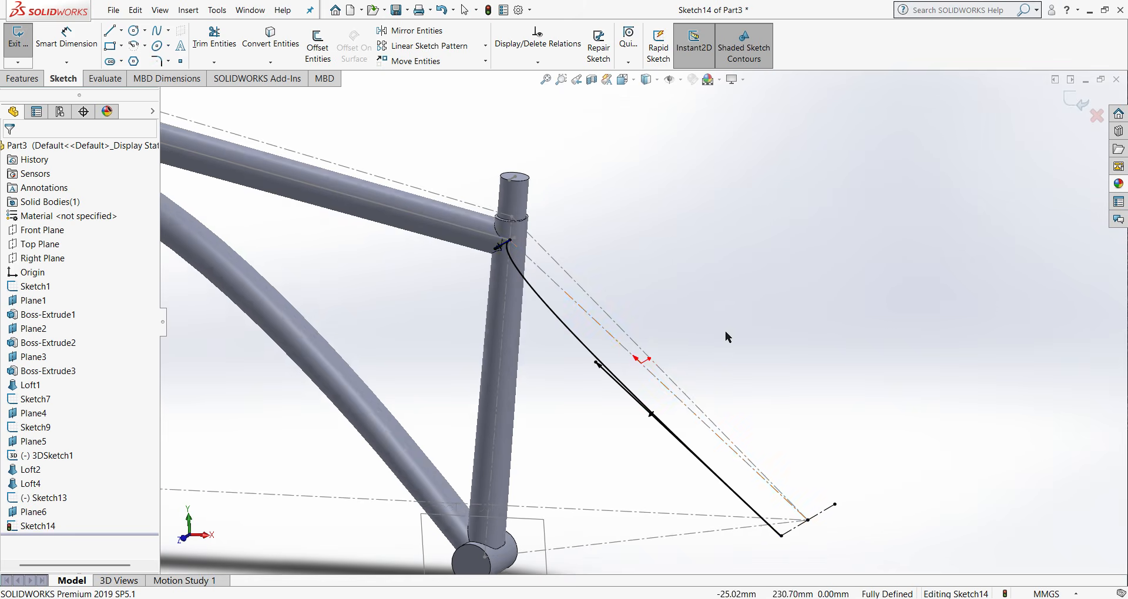
scroll(504, 252, down, 4)
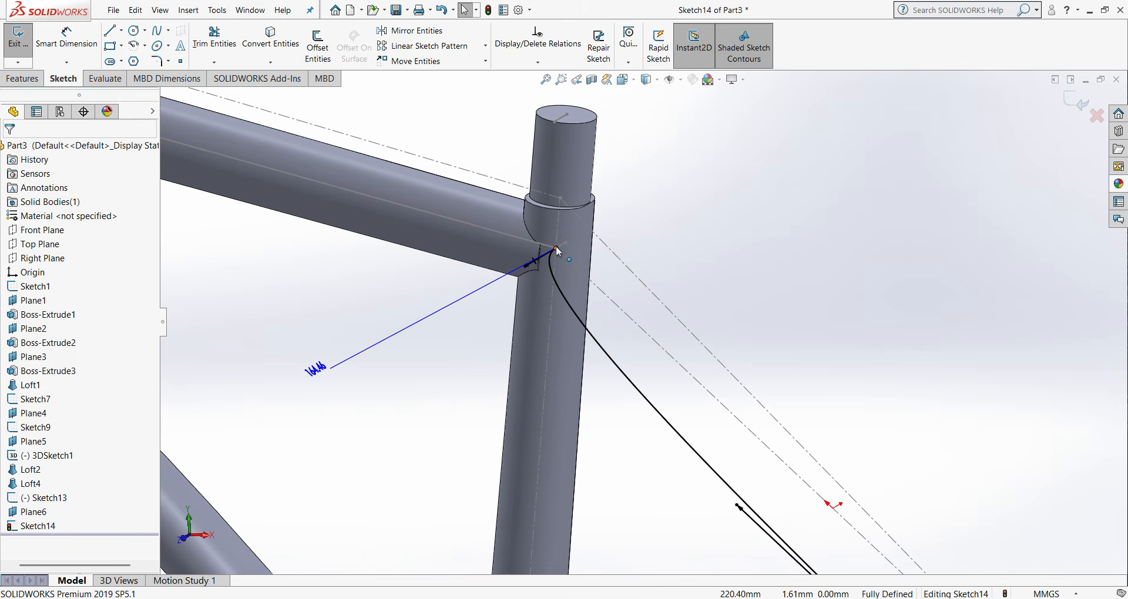
click(1068, 104)
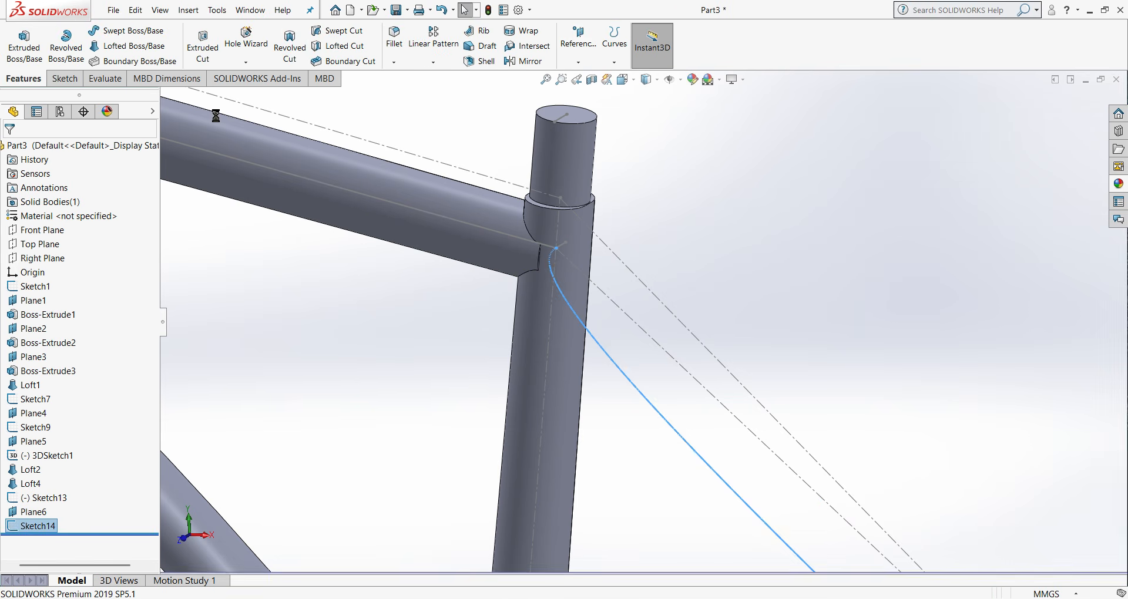
- Create a reference plane through the seat stay spline's upper endpoint, perpendicular to the spline, and shrink its displayed outline around the seat tube
click(564, 62)
click(584, 76)
scroll(548, 257, down, 3)
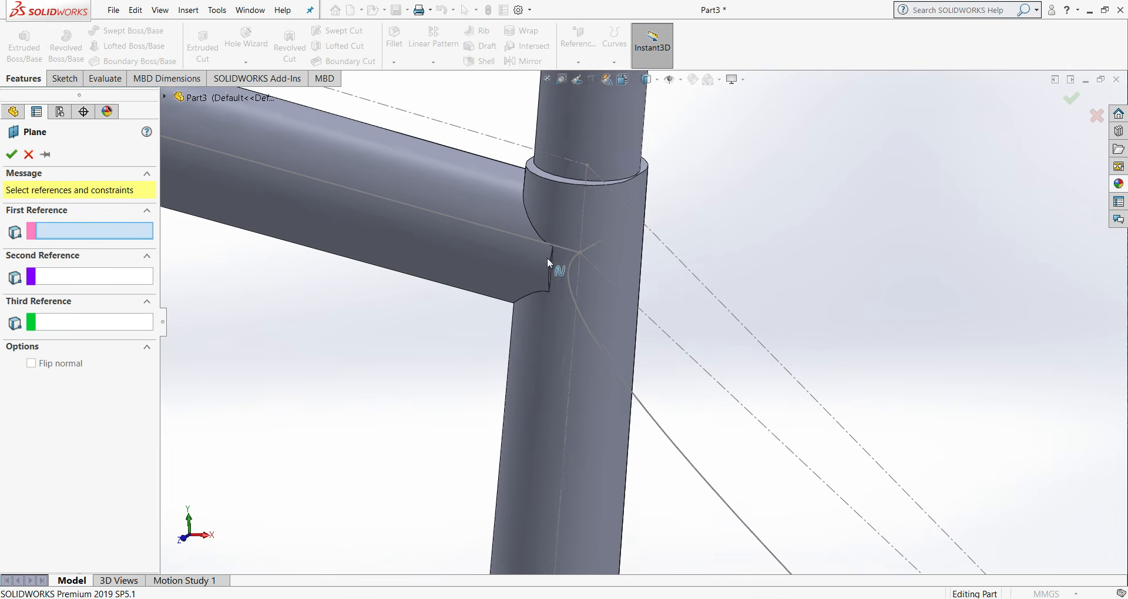
click(591, 256)
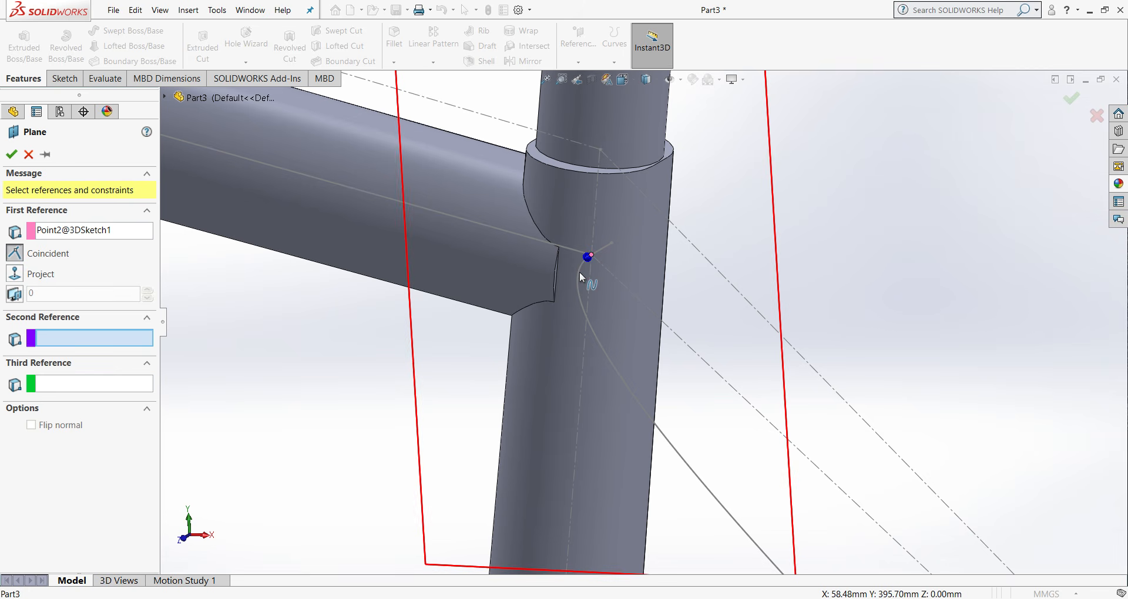
click(580, 271)
click(11, 154)
scroll(672, 375, up, 2)
scroll(672, 376, up, 4)
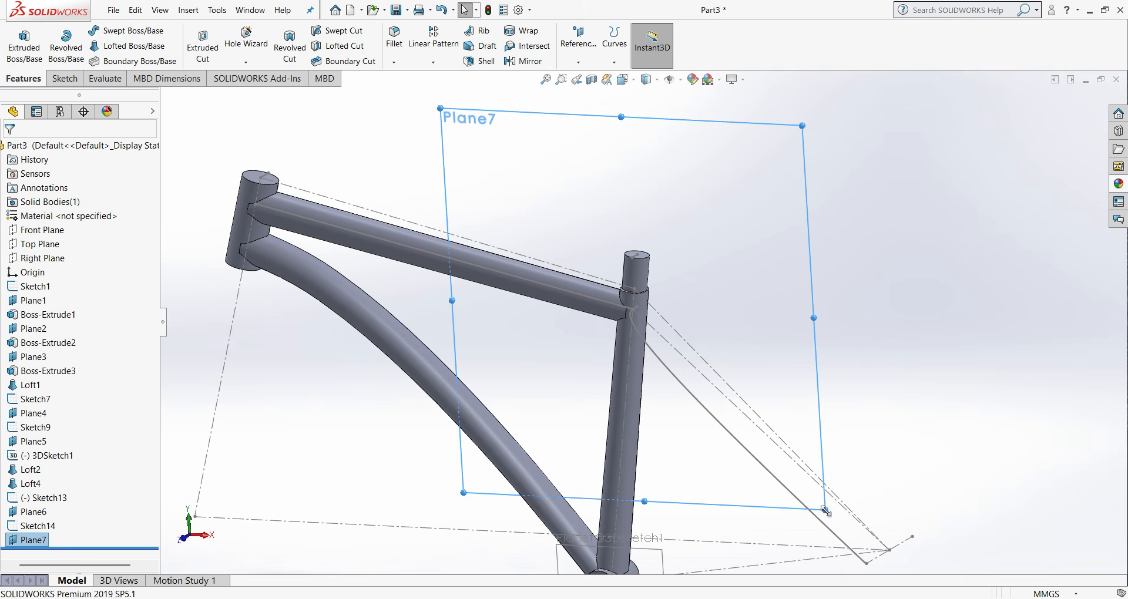
drag(826, 512, 706, 382)
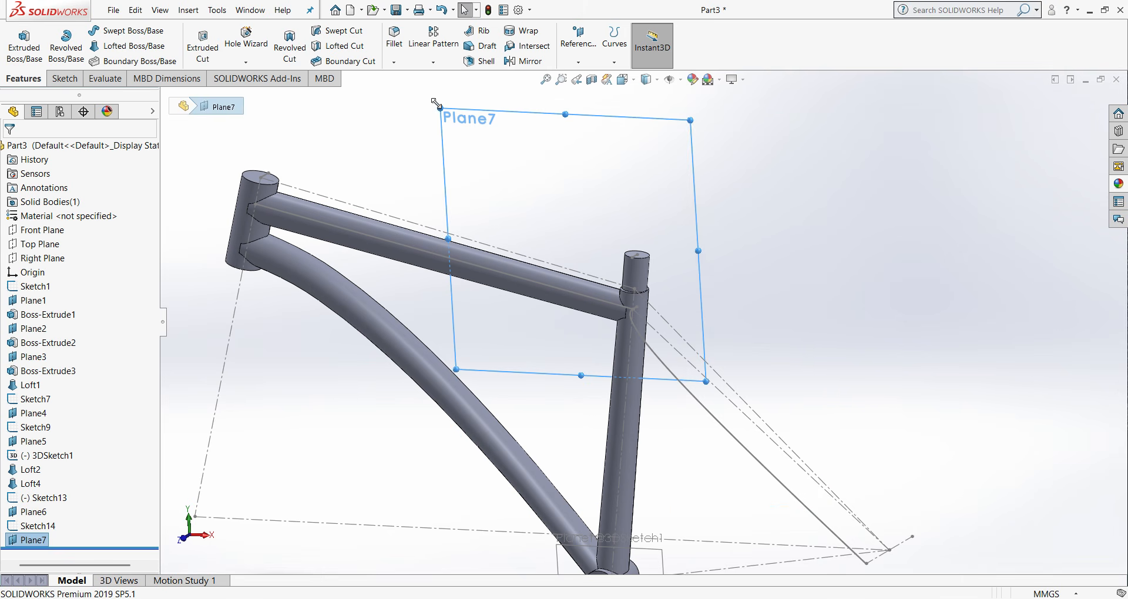
drag(436, 104, 576, 241)
- Sketch an ellipse on the new plane, centred on the spline's upper endpoint, radii about 11 and 6.8 mm, long axis along the seat tube centerline
scroll(624, 336, down, 3)
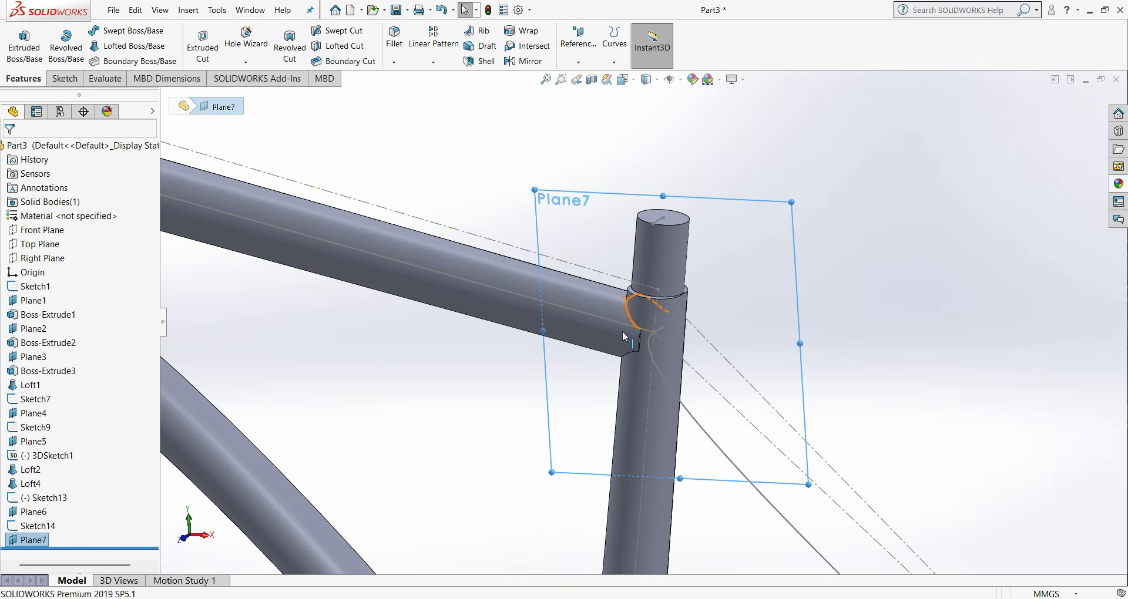
click(65, 78)
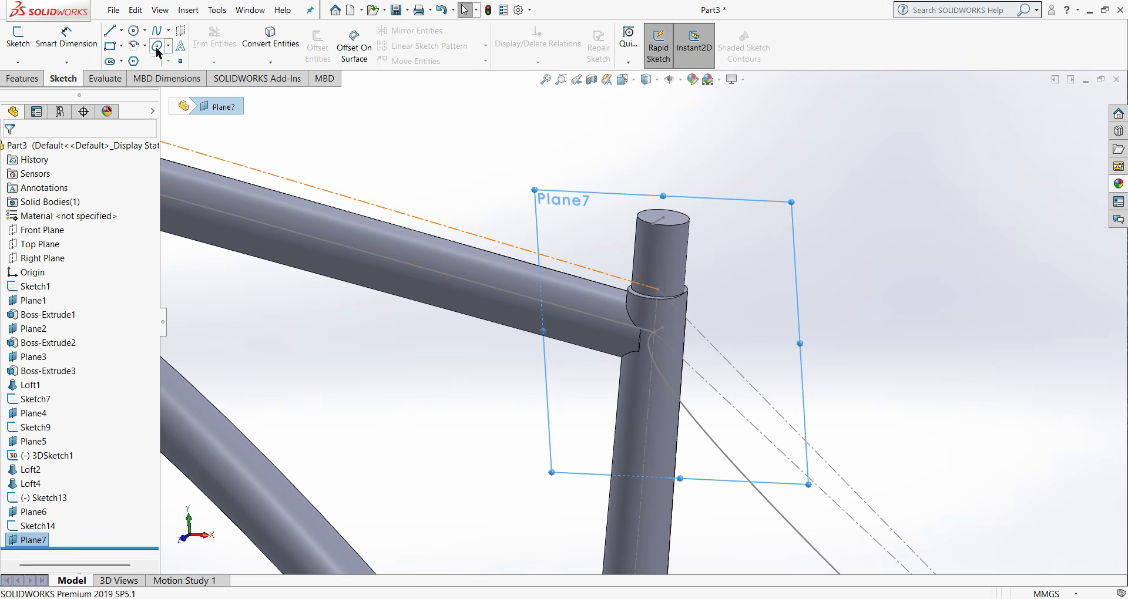
click(169, 46)
click(179, 67)
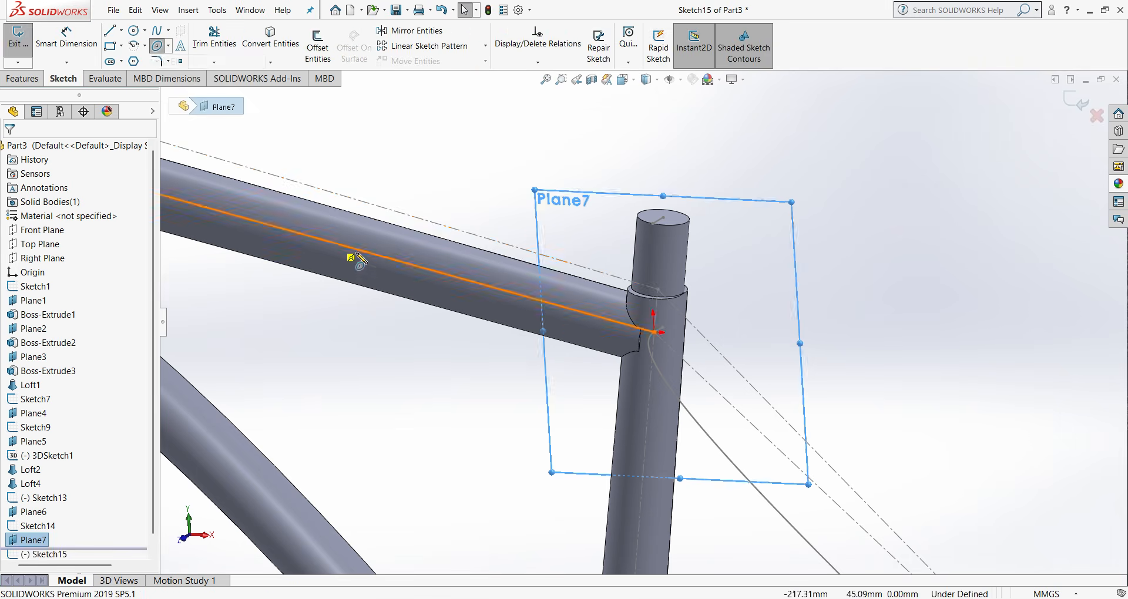
scroll(352, 254, down, 3)
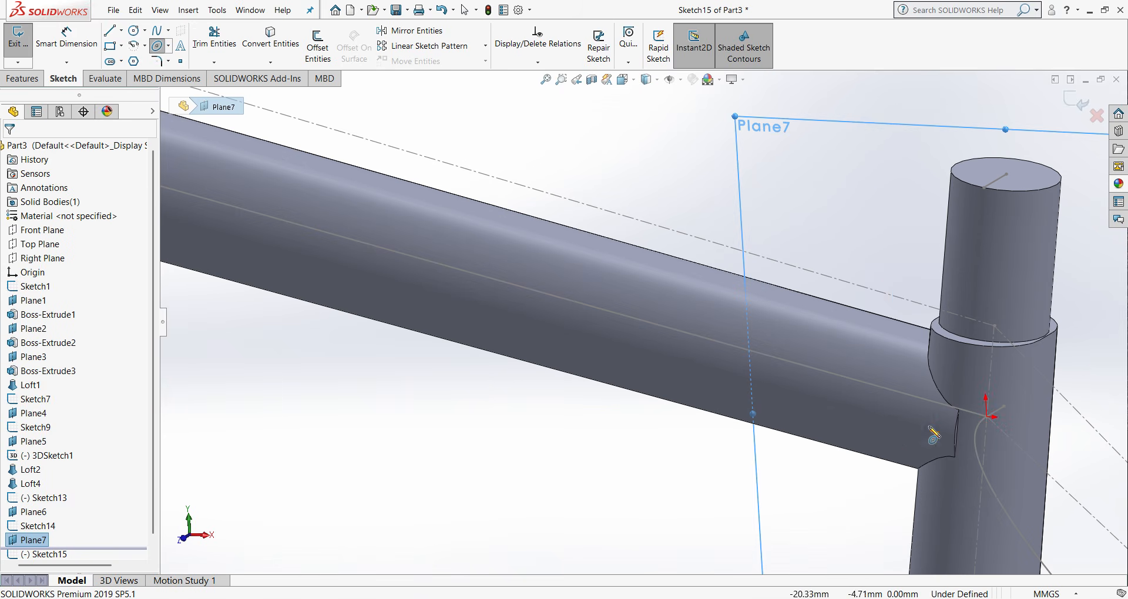
click(989, 418)
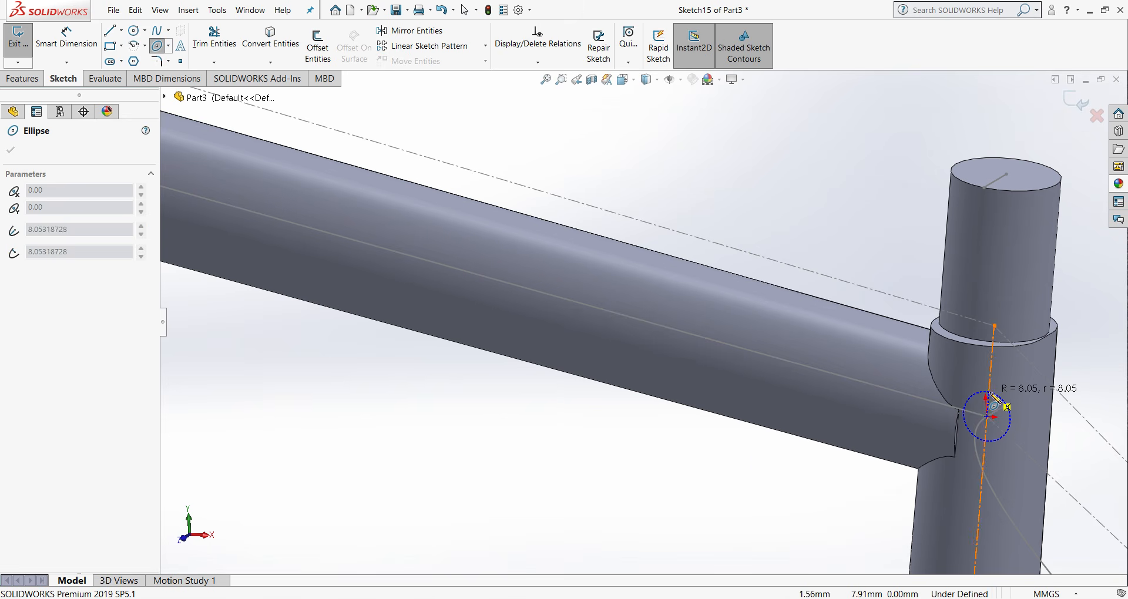
click(992, 387)
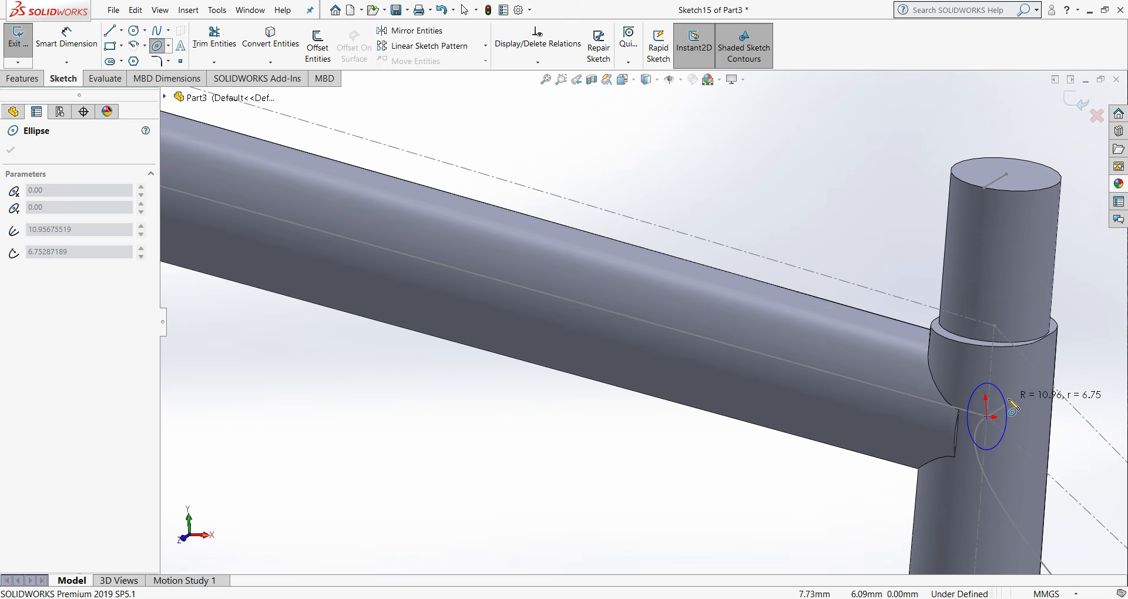
click(1009, 400)
right_click(1008, 400)
click(1034, 407)
scroll(1035, 407, down, 3)
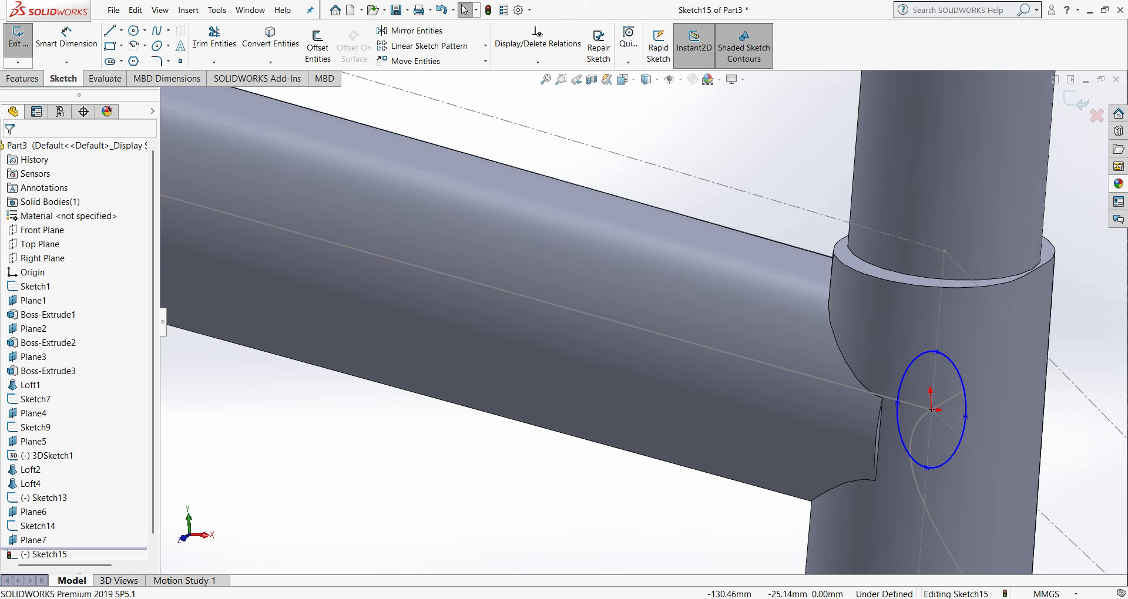
- View the sketch plane straight on and dimension the ellipse's long axis to 22 mm
right_click(44, 542)
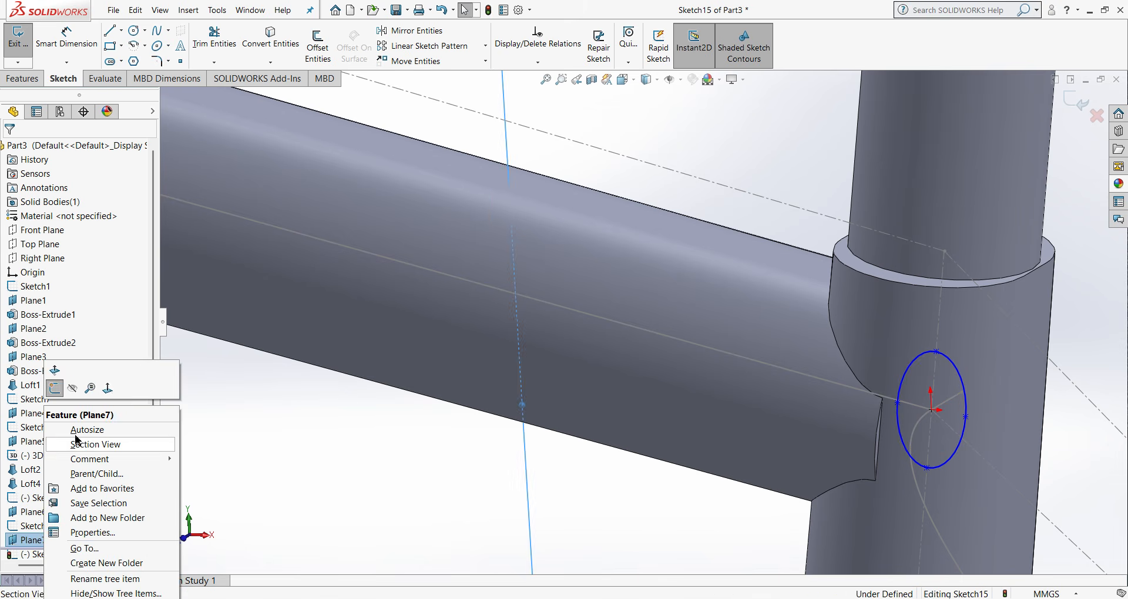
click(109, 389)
scroll(735, 232, down, 8)
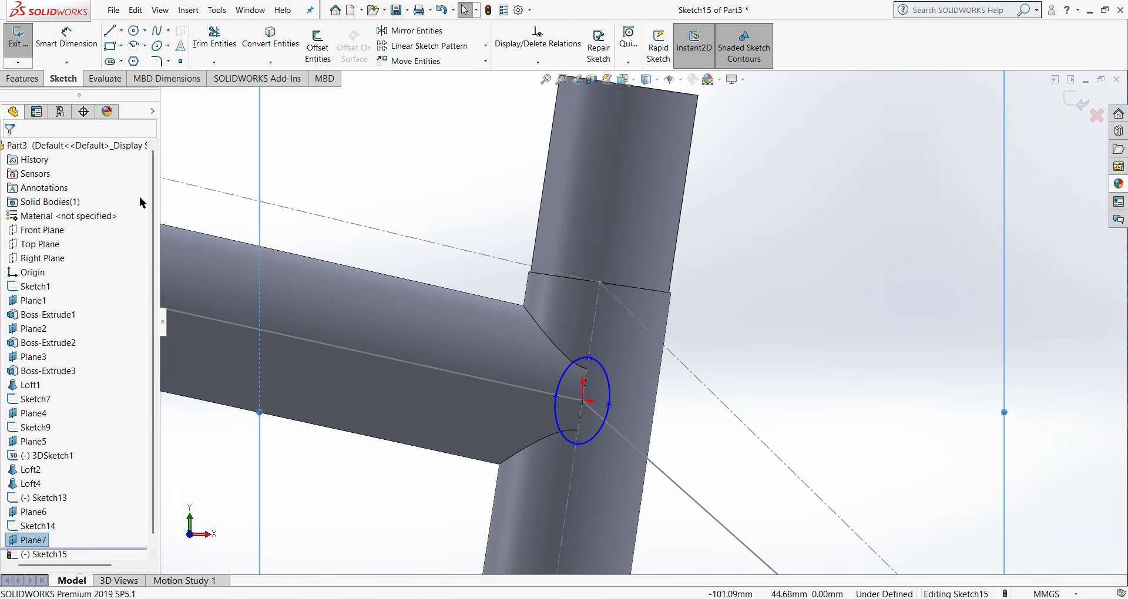
click(60, 48)
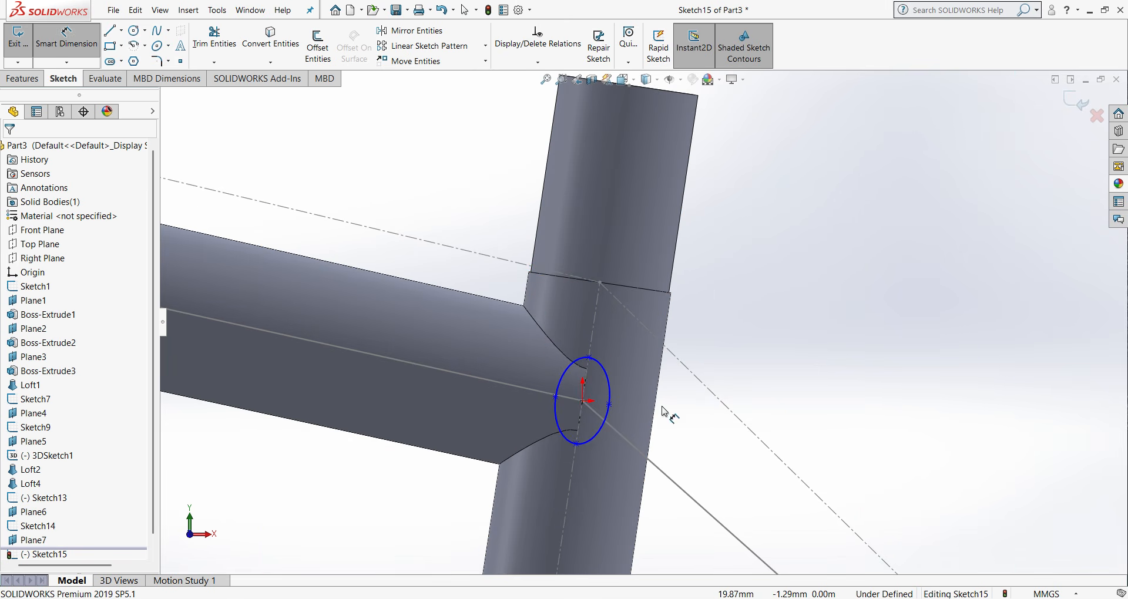
click(589, 358)
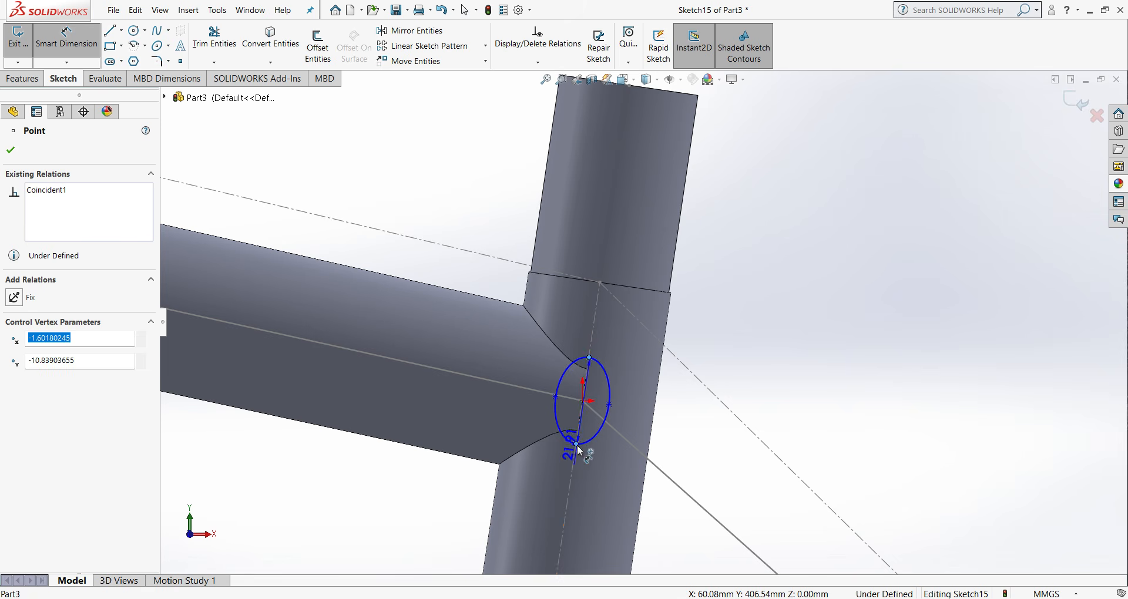
click(576, 444)
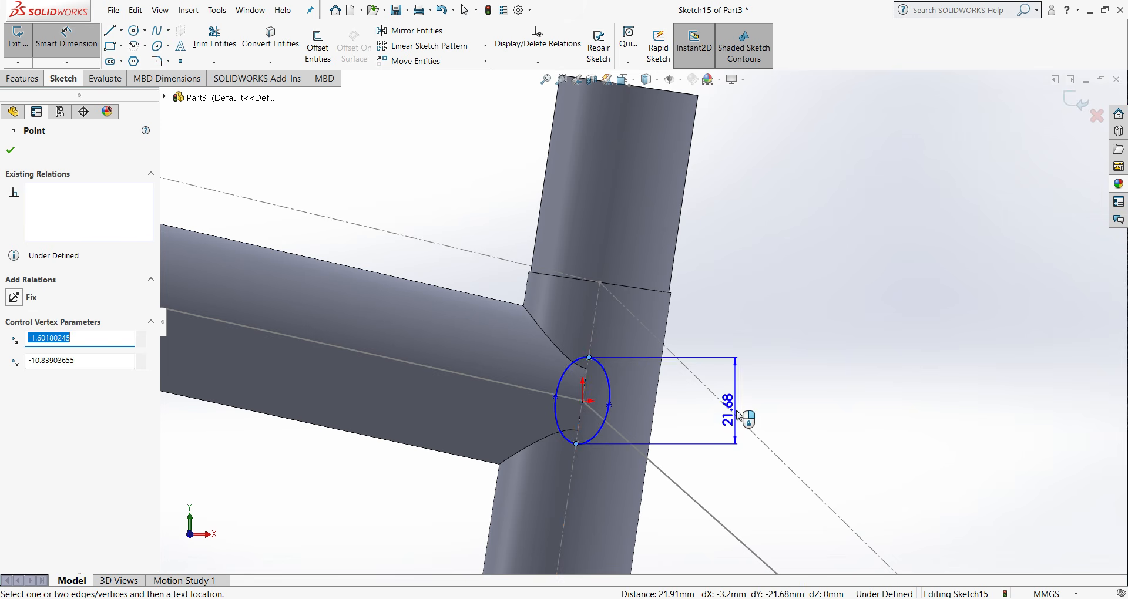
click(724, 453)
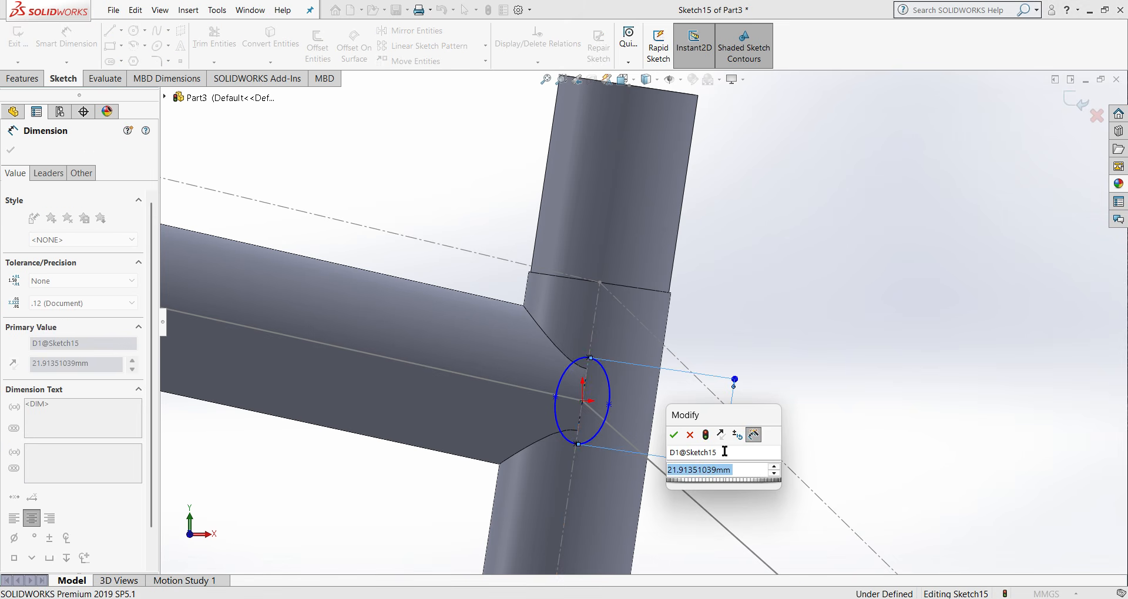
text(22)
key(Return)
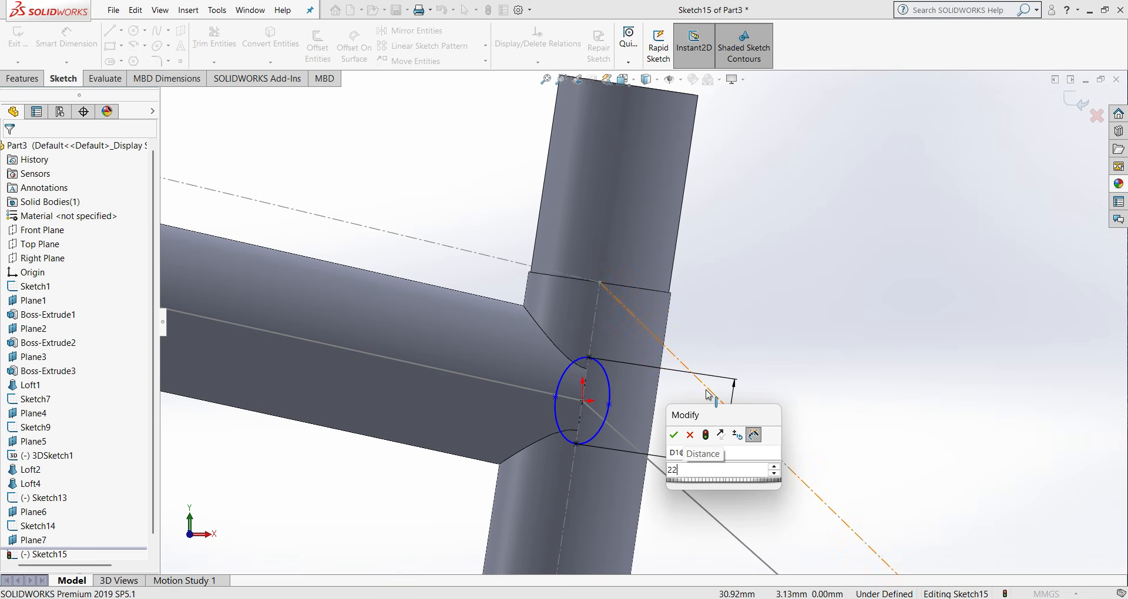
click(674, 435)
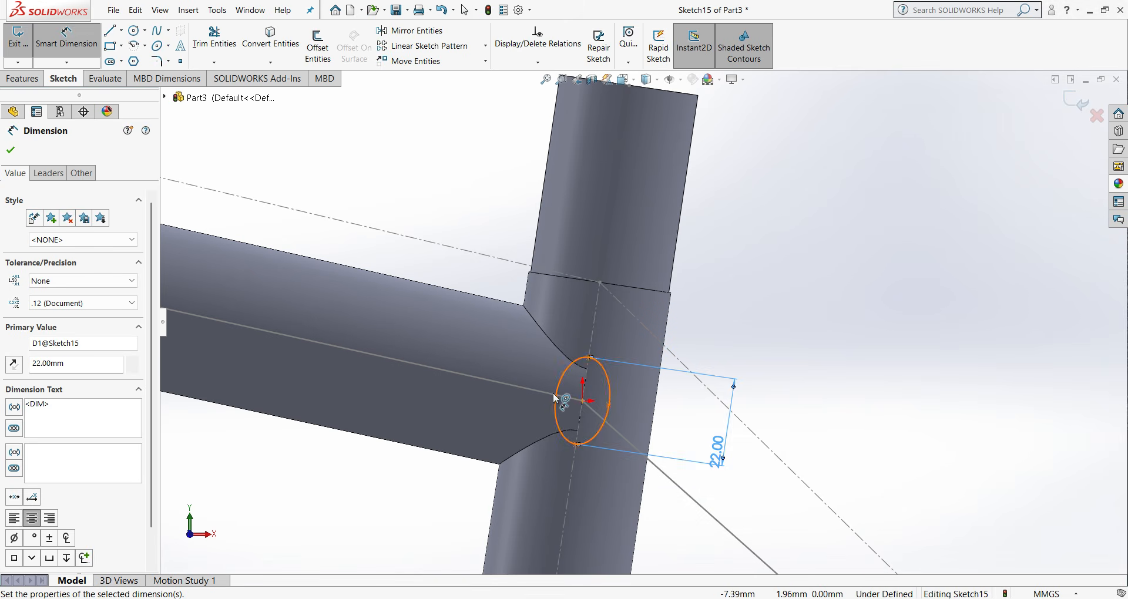
- Dimension the ellipse's short axis between its two side points to 15 mm
click(555, 398)
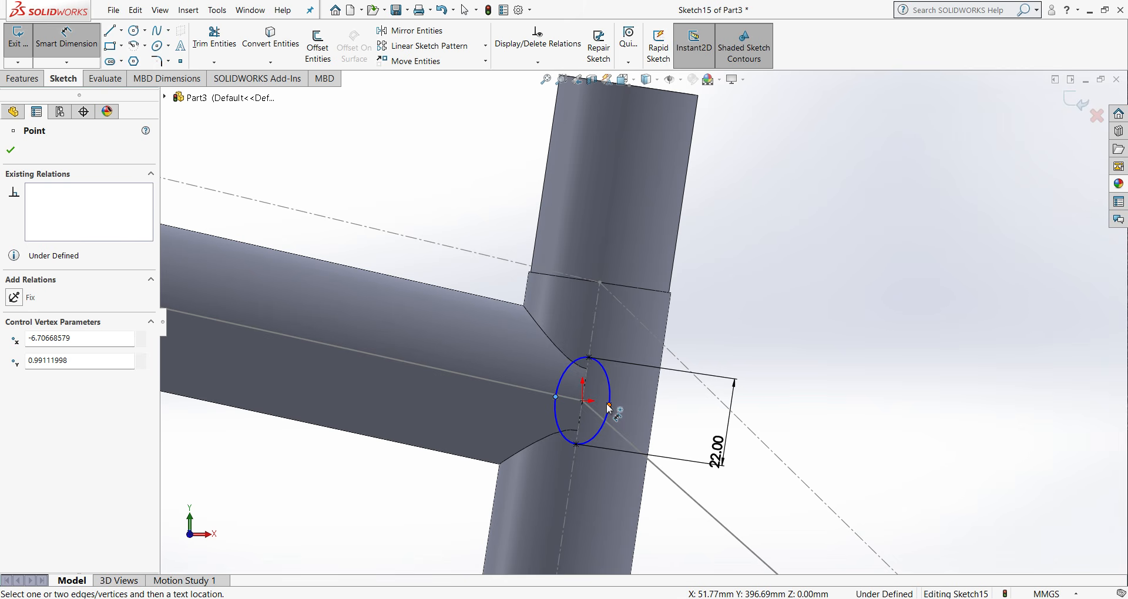
click(609, 407)
click(427, 500)
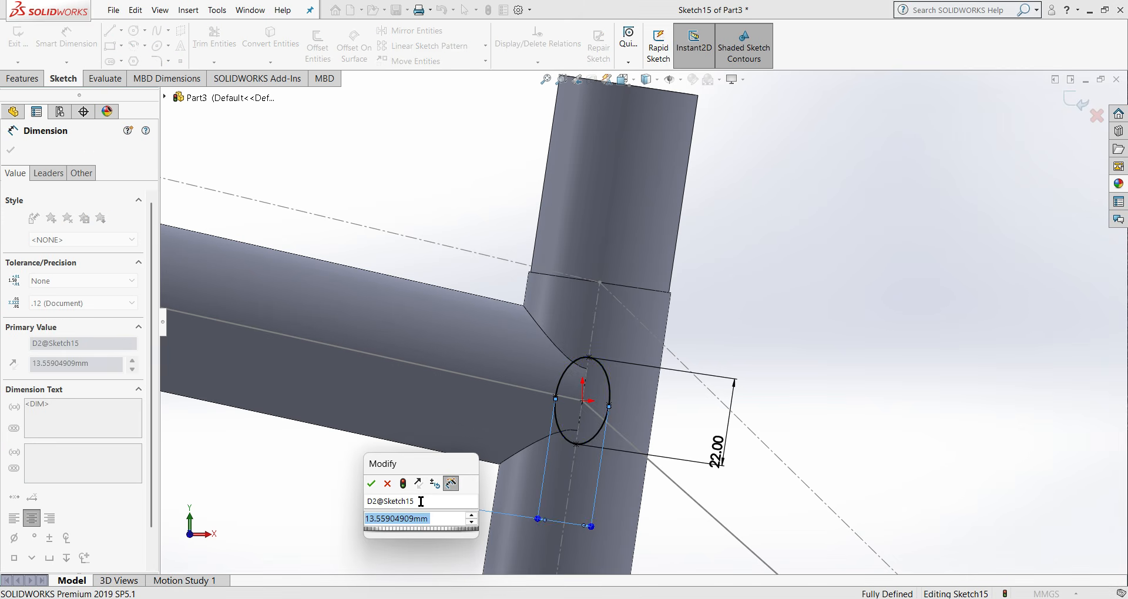
text(15)
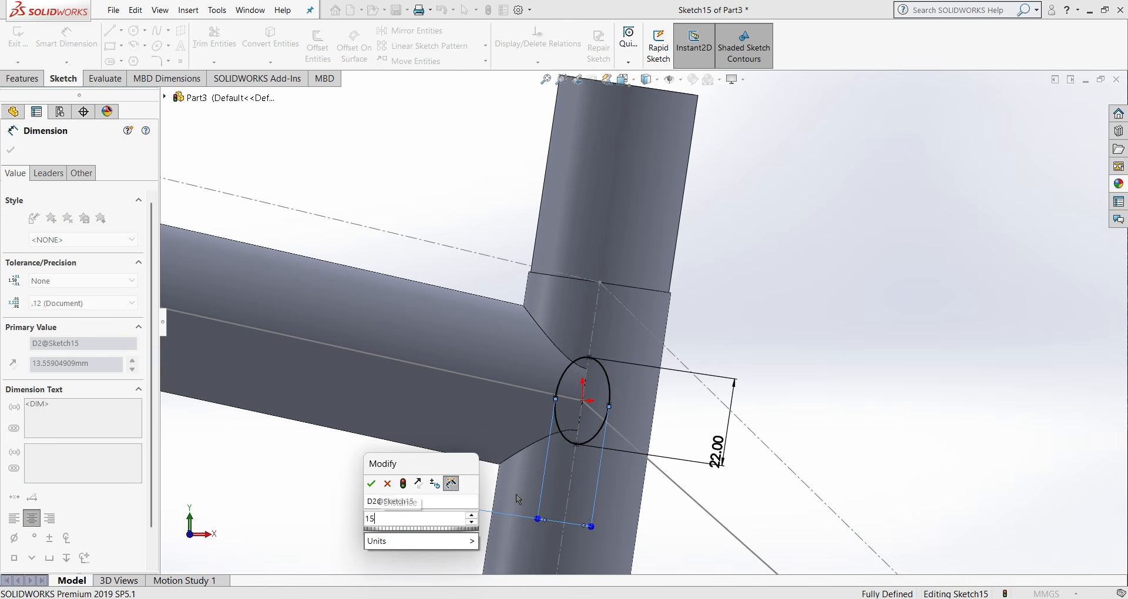
click(374, 485)
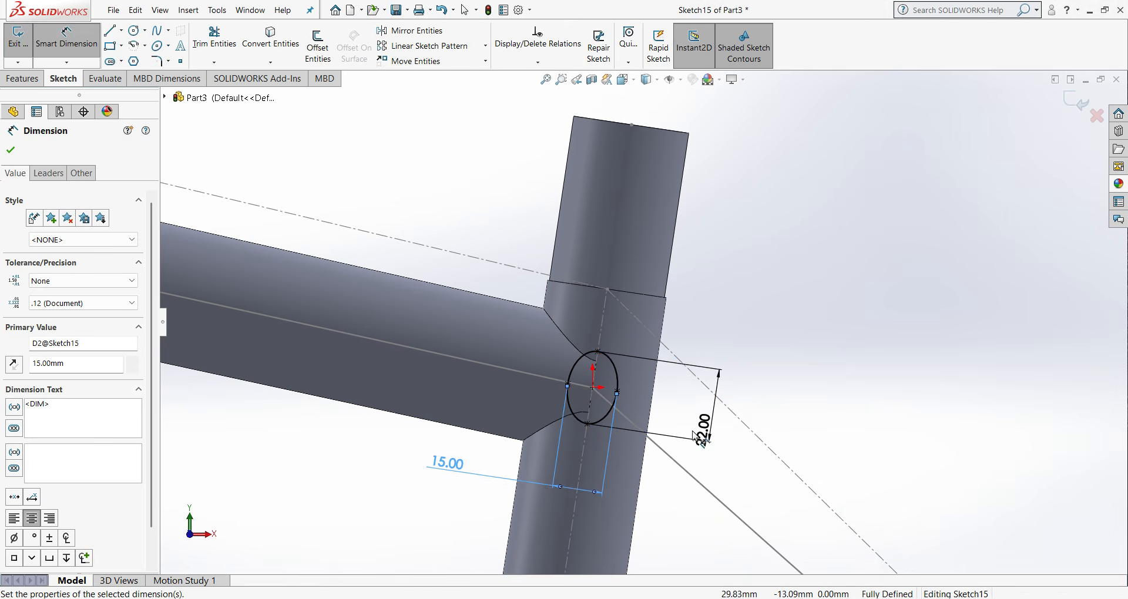
- Set the ellipse's long-axis dimension to 25 mm
click(707, 439)
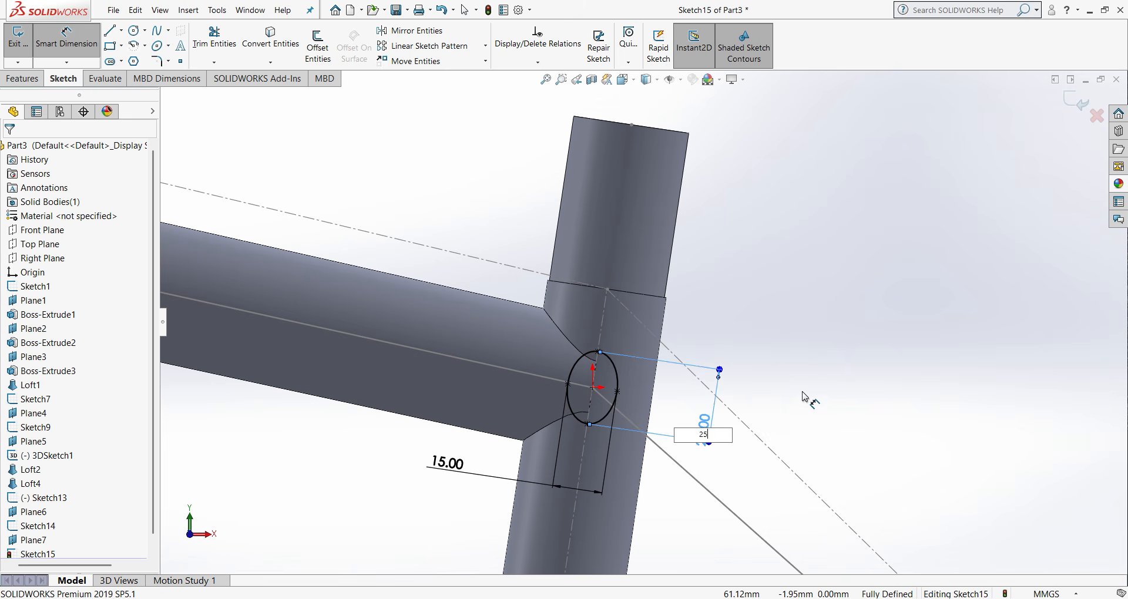
text(25)
key(Return)
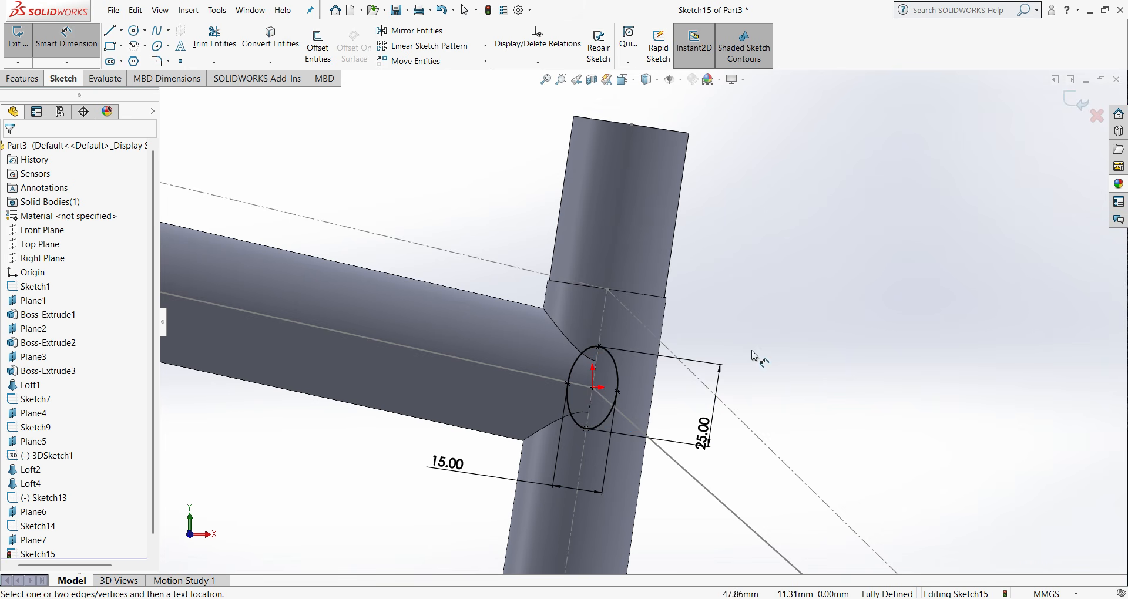
- Set the ellipse's short-axis dimension to 10 mm
middle_drag(755, 357, 637, 431)
scroll(678, 403, up, 2)
middle_drag(680, 402, 765, 335)
scroll(758, 337, down, 3)
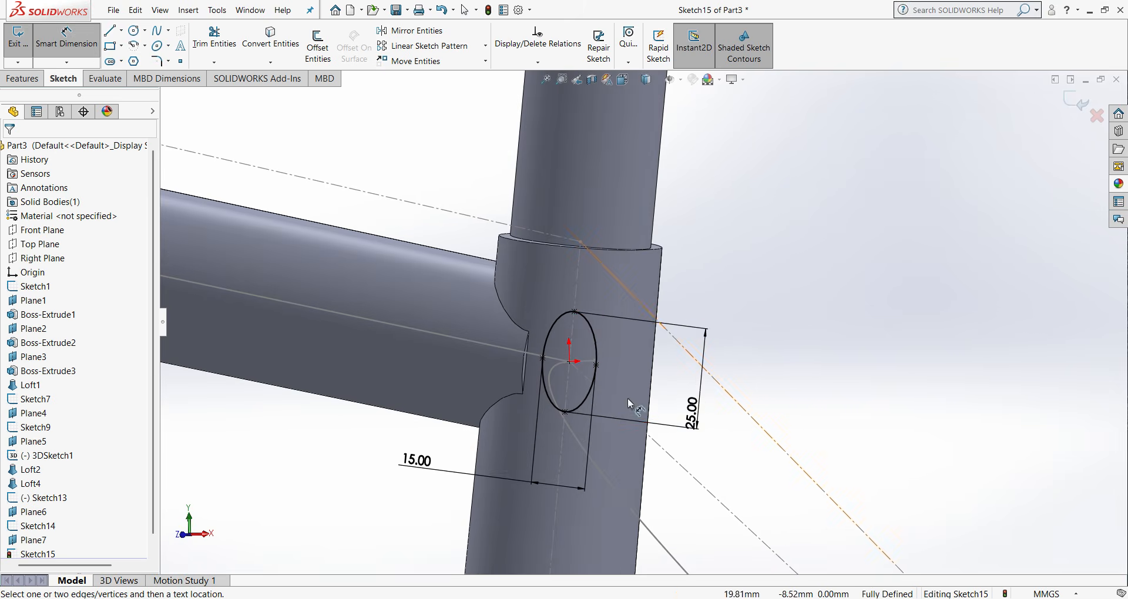
double_click(417, 461)
text(10)
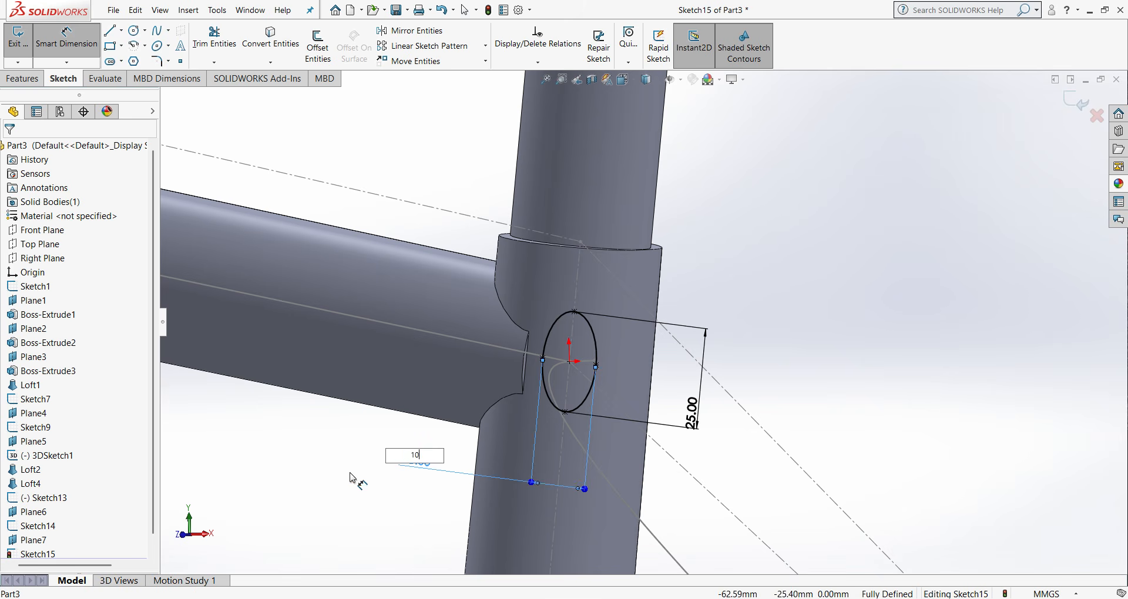
key(Return)
- Set the ellipse's short-axis dimension to 12 mm
double_click(464, 467)
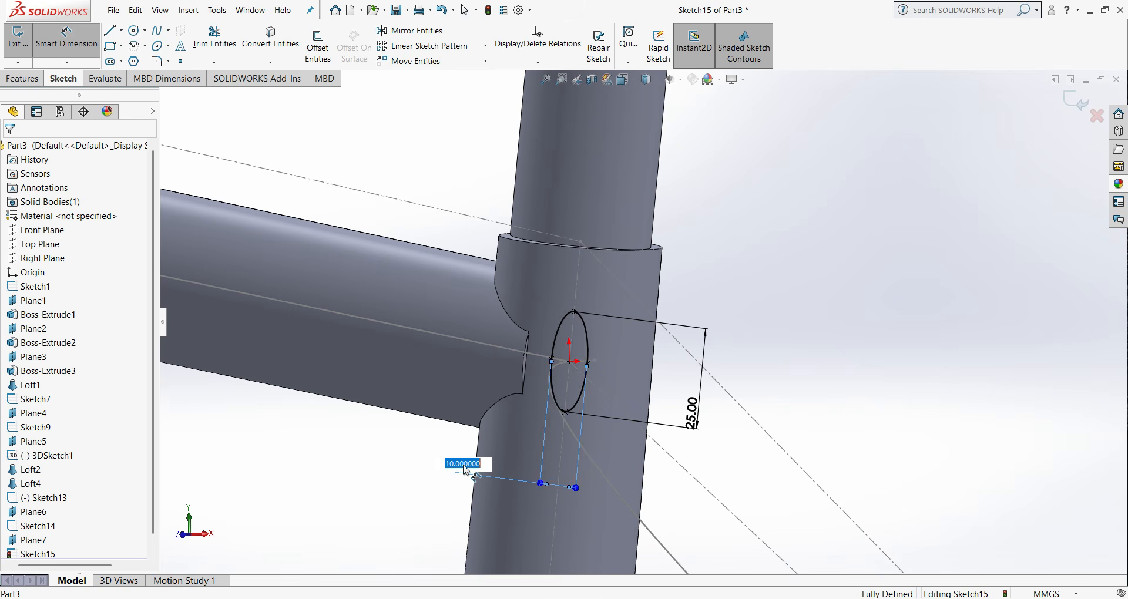
text(12)
key(Return)
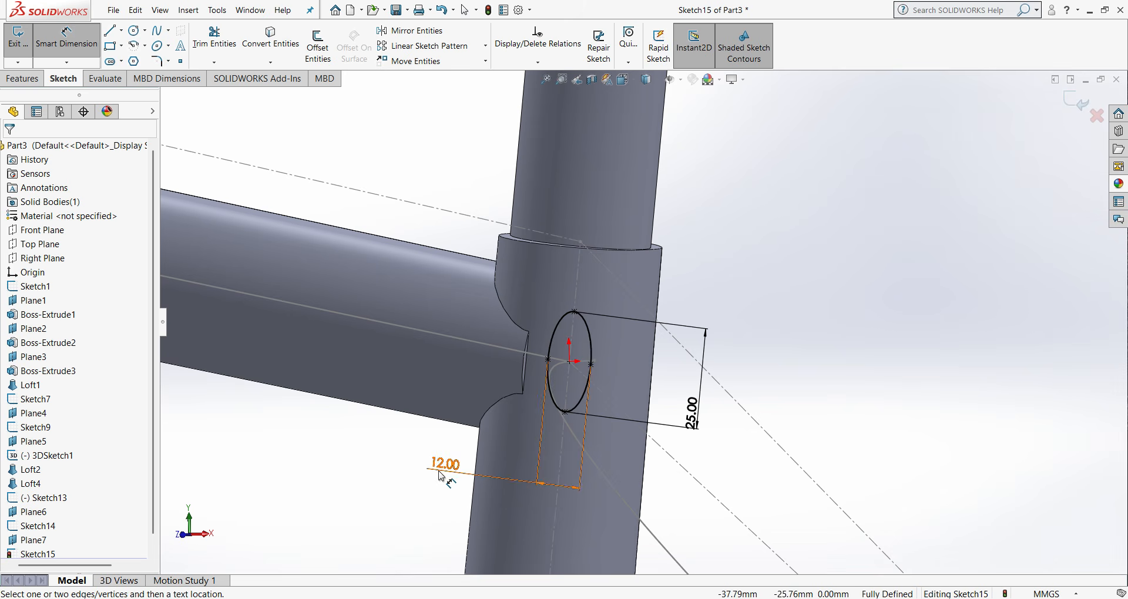
- Set the ellipse's long-axis dimension to 22 mm and finish the profile sketch
double_click(691, 421)
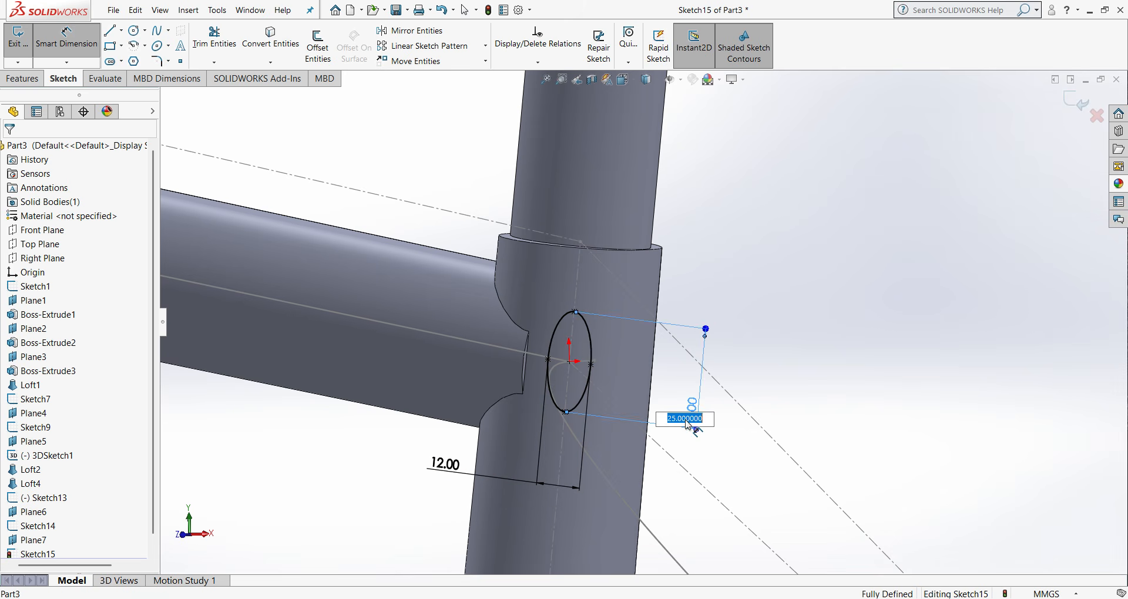
text(22)
key(Return)
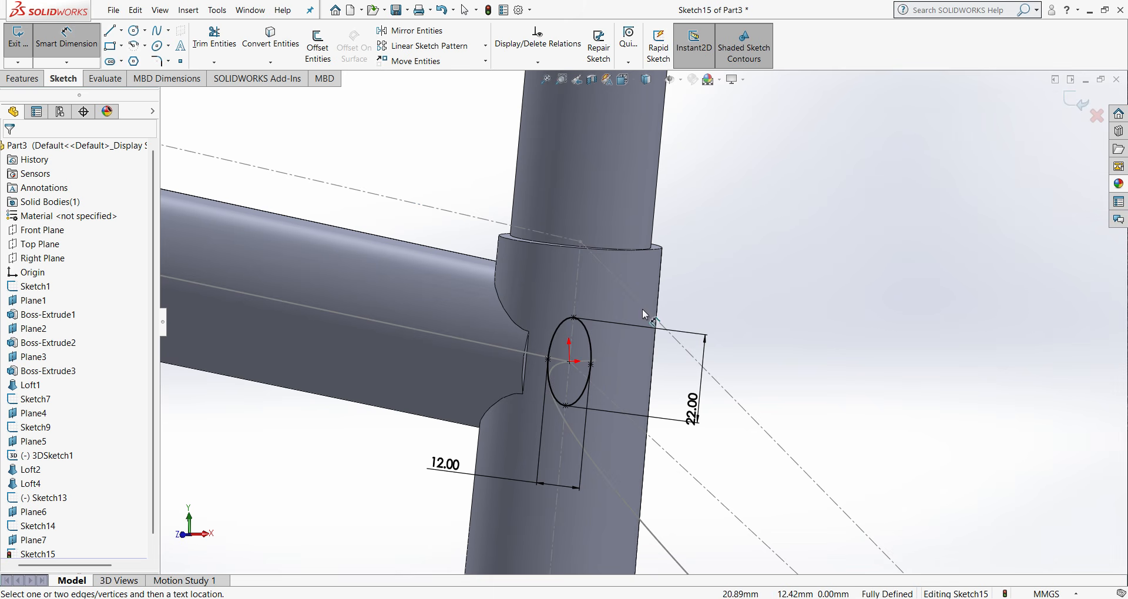
click(1080, 103)
scroll(776, 479, up, 5)
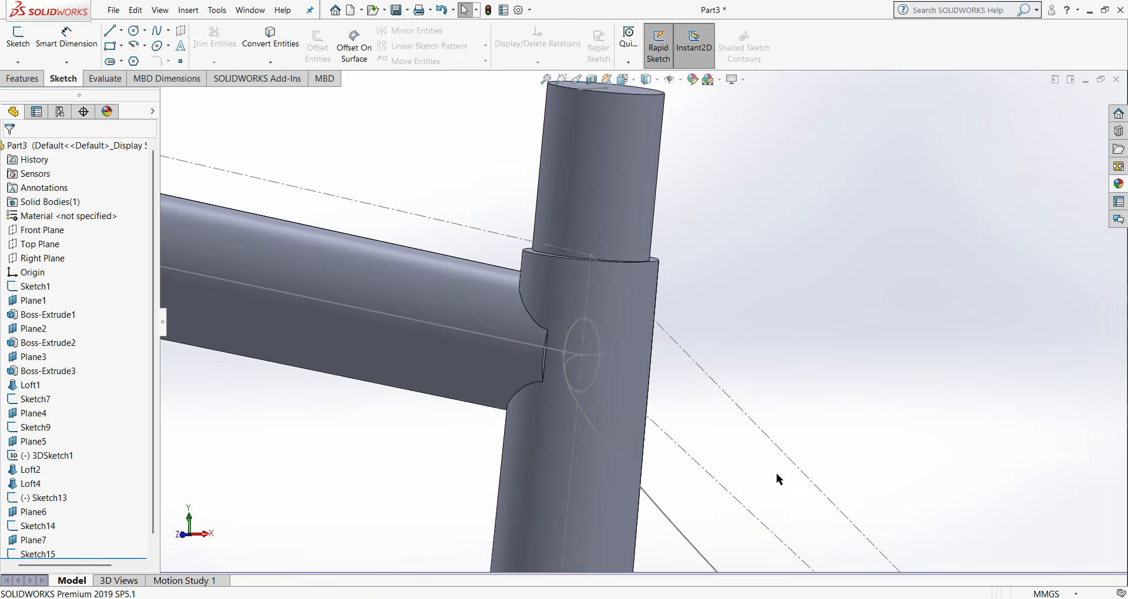
scroll(782, 414, up, 4)
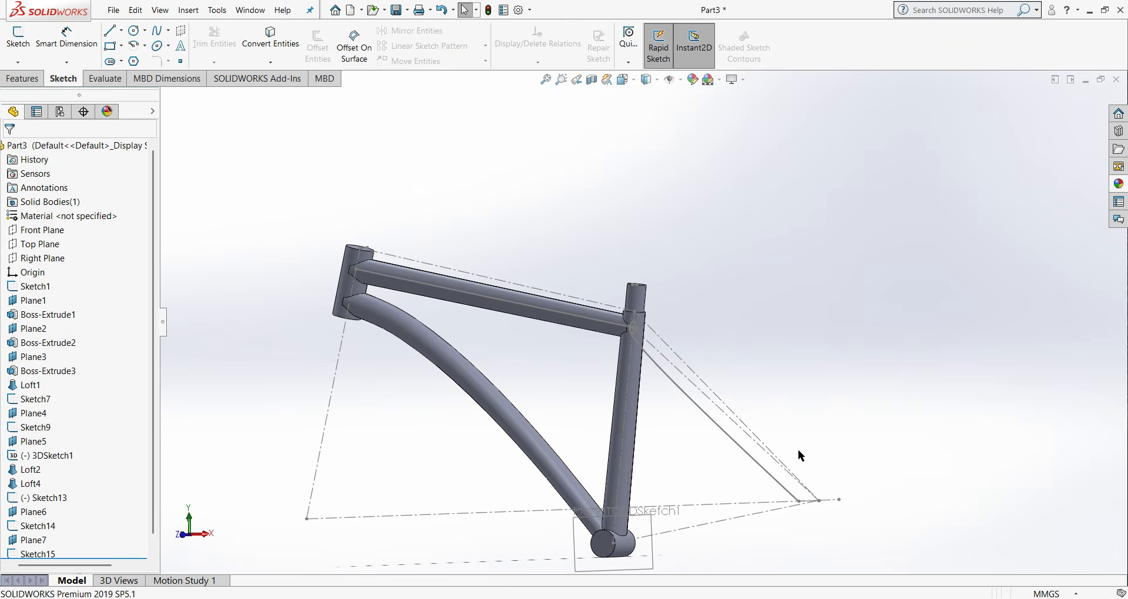
- Create a reference plane through the lower endpoint of the seat stay spline, perpendicular to the spline
click(26, 79)
click(584, 58)
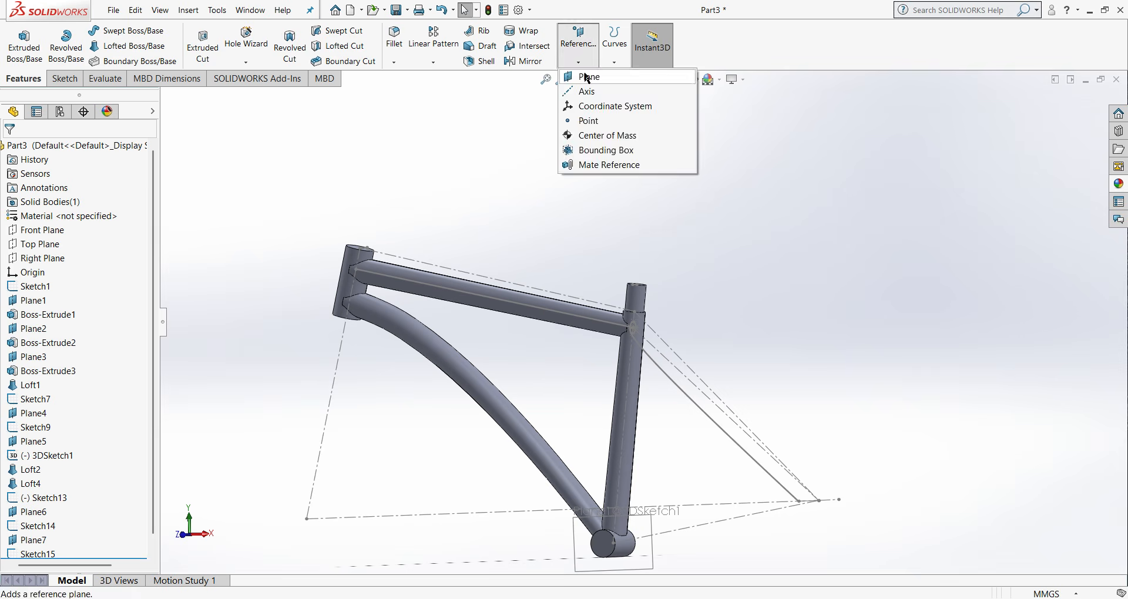
click(588, 78)
scroll(791, 508, down, 4)
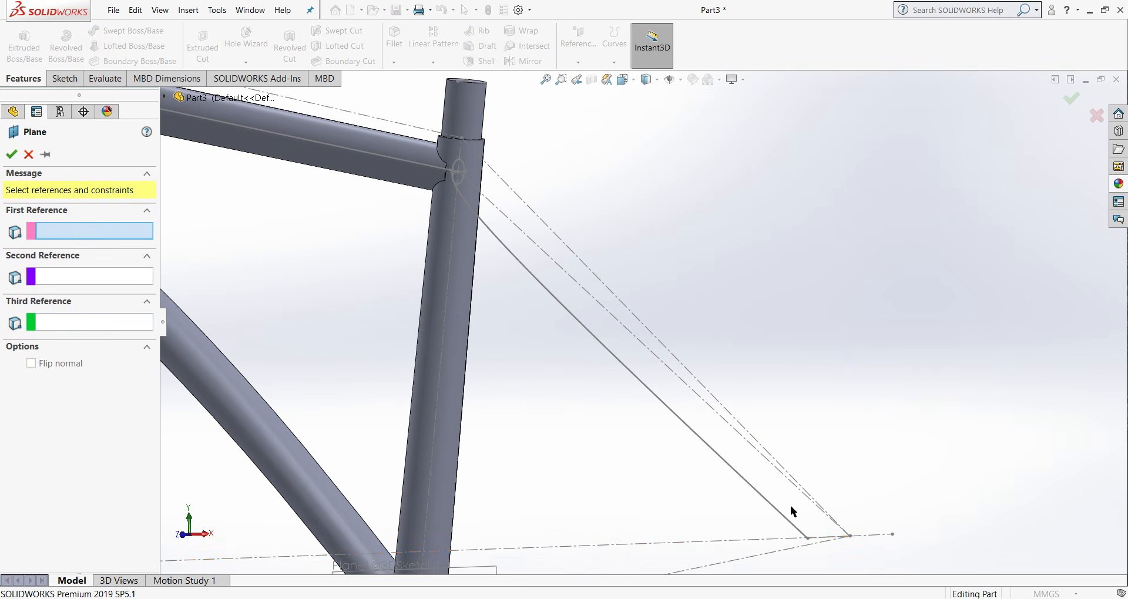
click(807, 539)
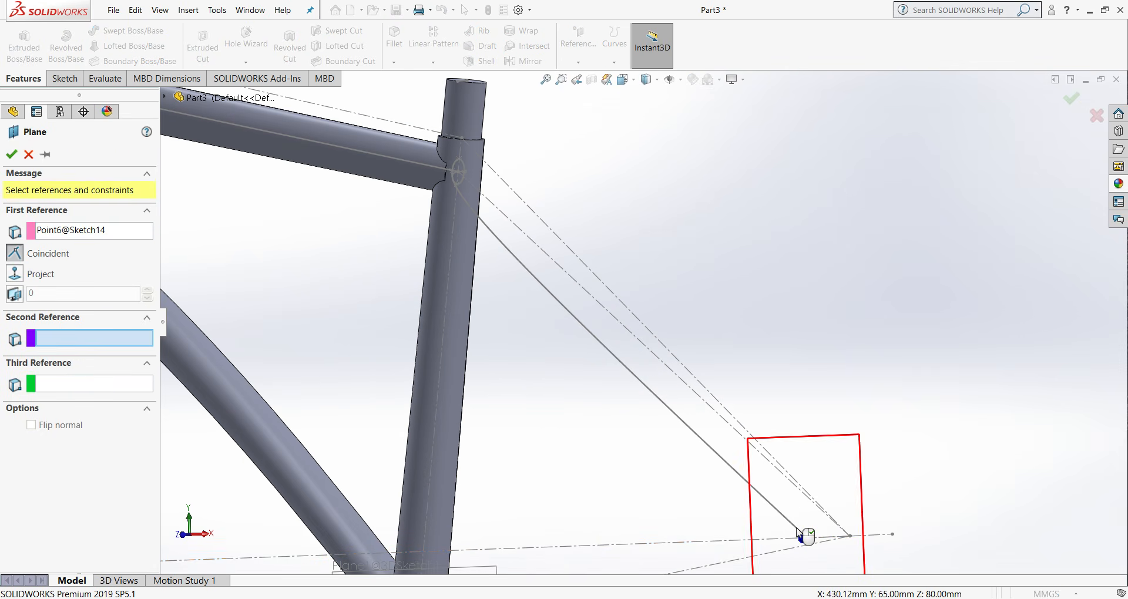
click(806, 534)
click(10, 154)
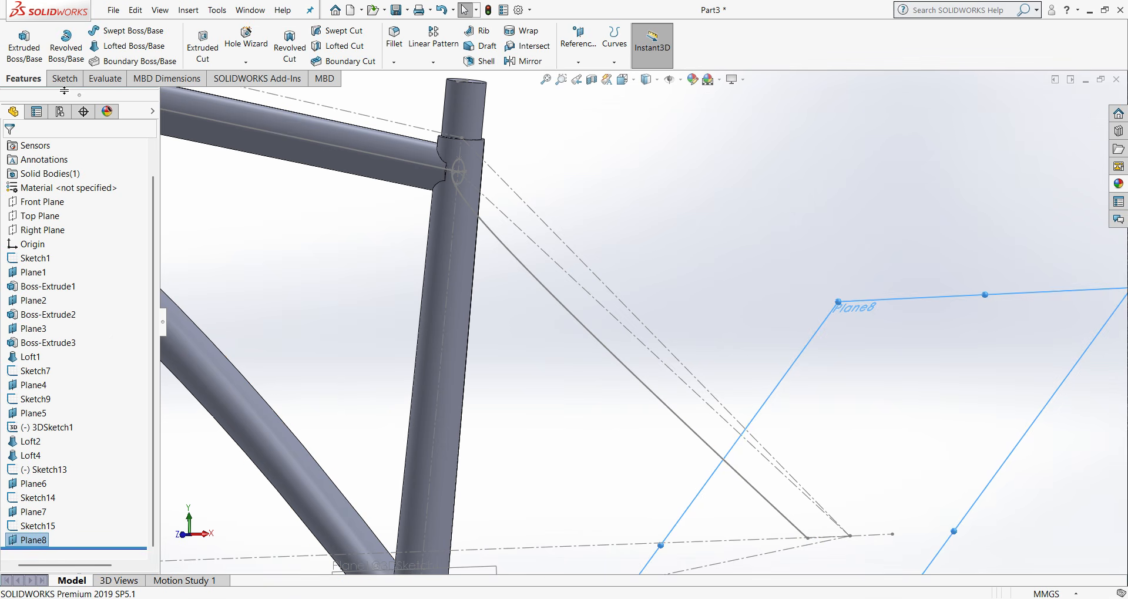
- Sketch a circle about 18 mm in diameter on the new plane, centered on the lower endpoint of the seat stay path
right_click(29, 540)
click(97, 387)
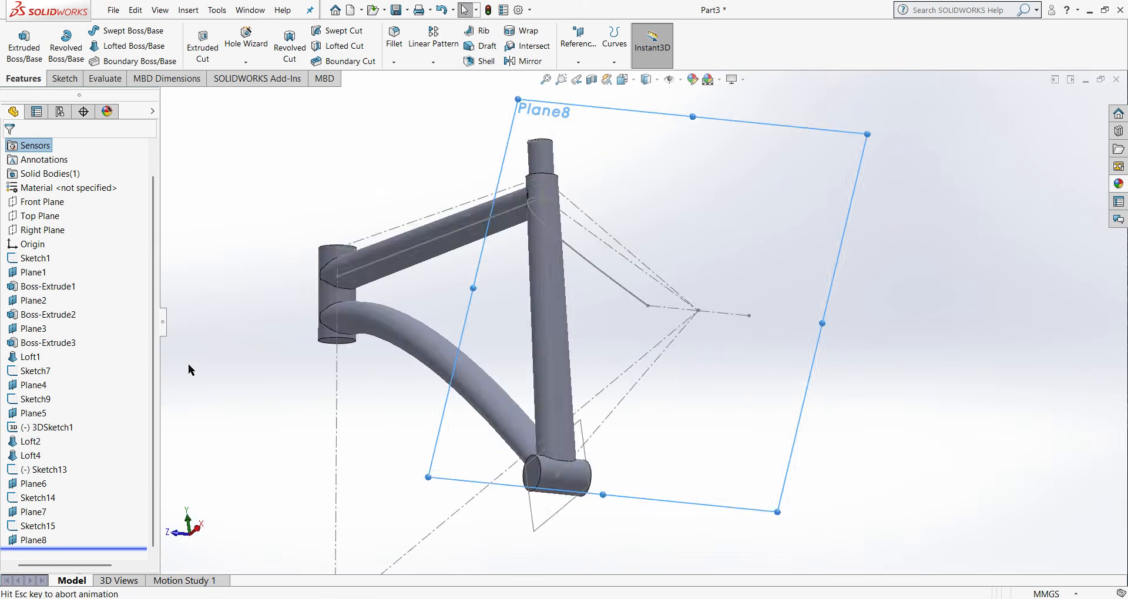
click(63, 78)
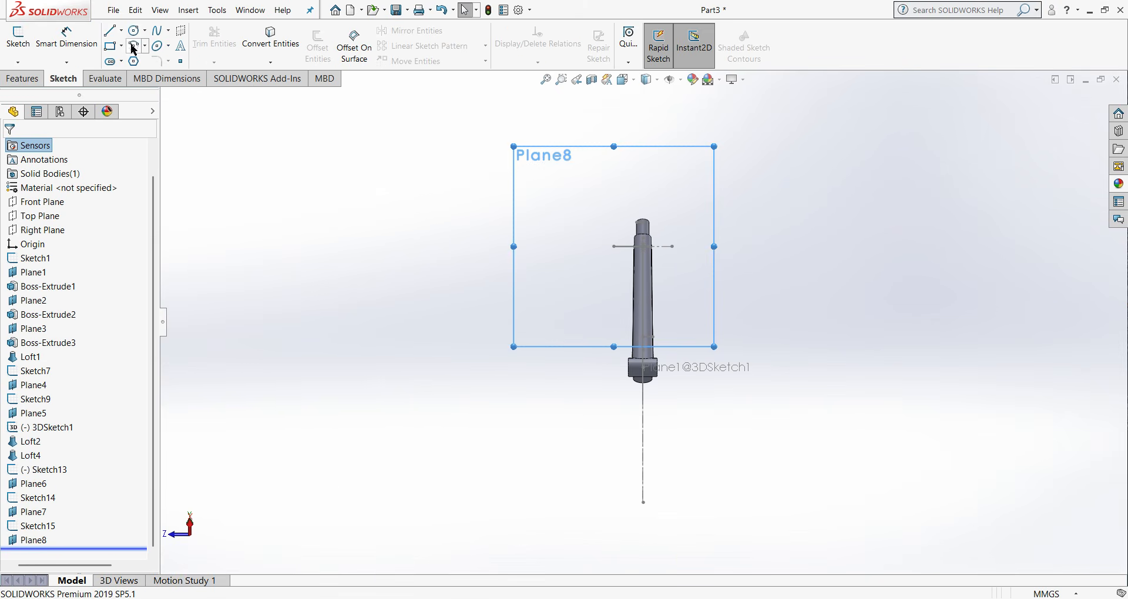
click(135, 31)
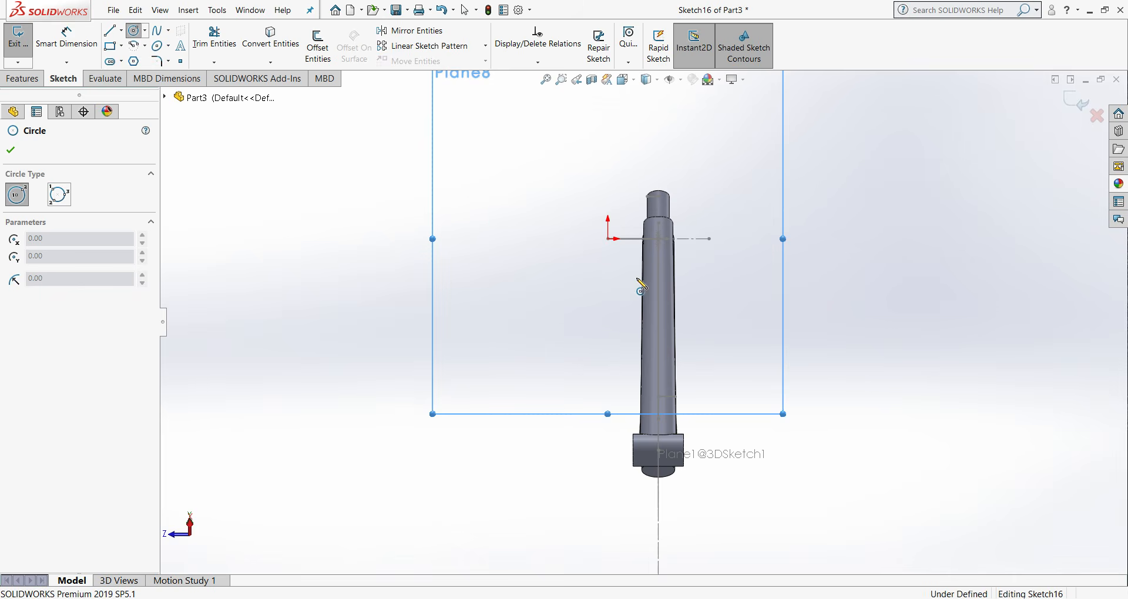
scroll(696, 318, down, 3)
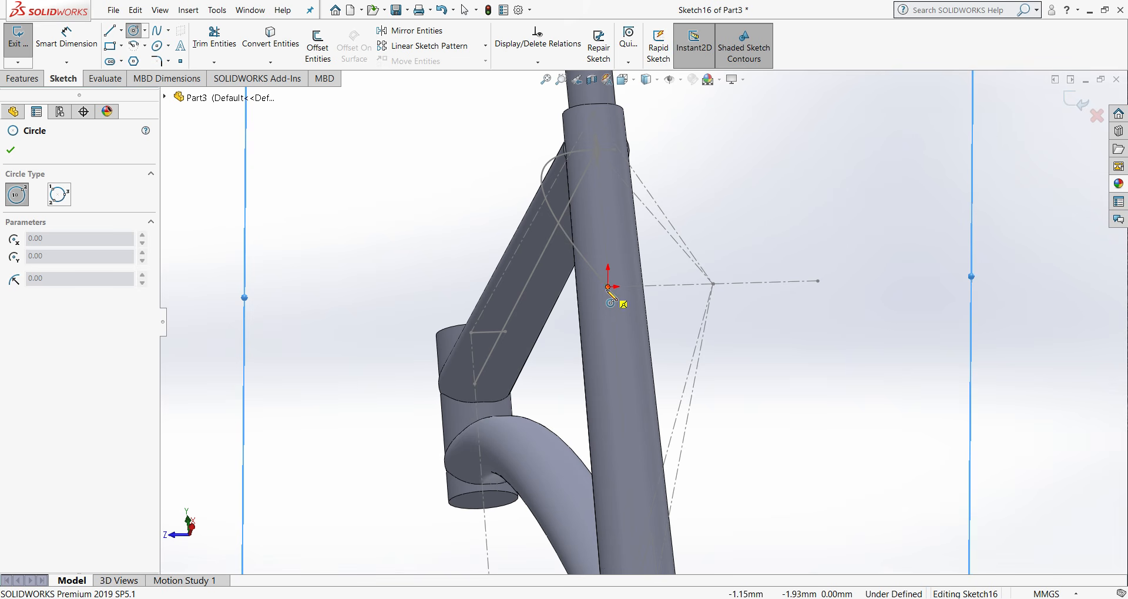
drag(608, 287, 620, 288)
right_click(623, 294)
click(641, 307)
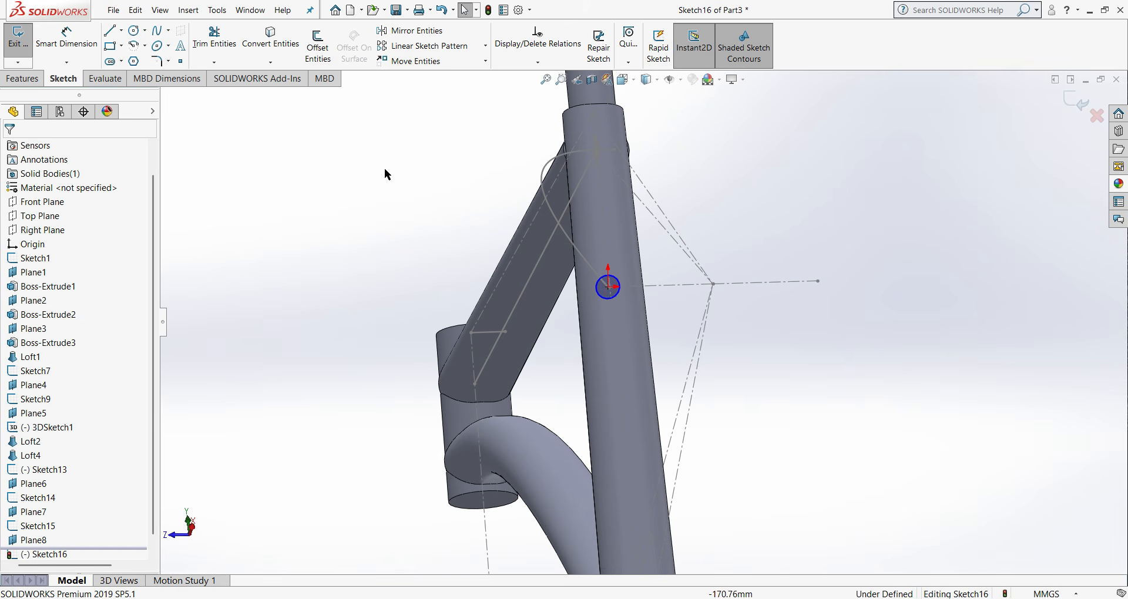
- Set the circle's diameter to 20 mm and finish the profile sketch
click(66, 36)
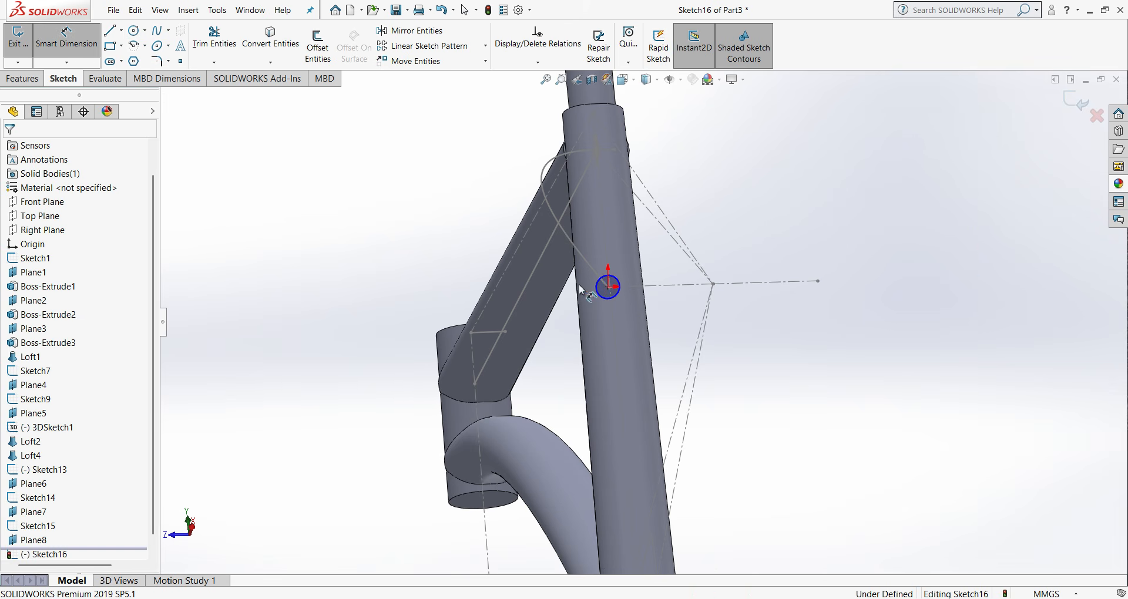
click(601, 296)
click(435, 252)
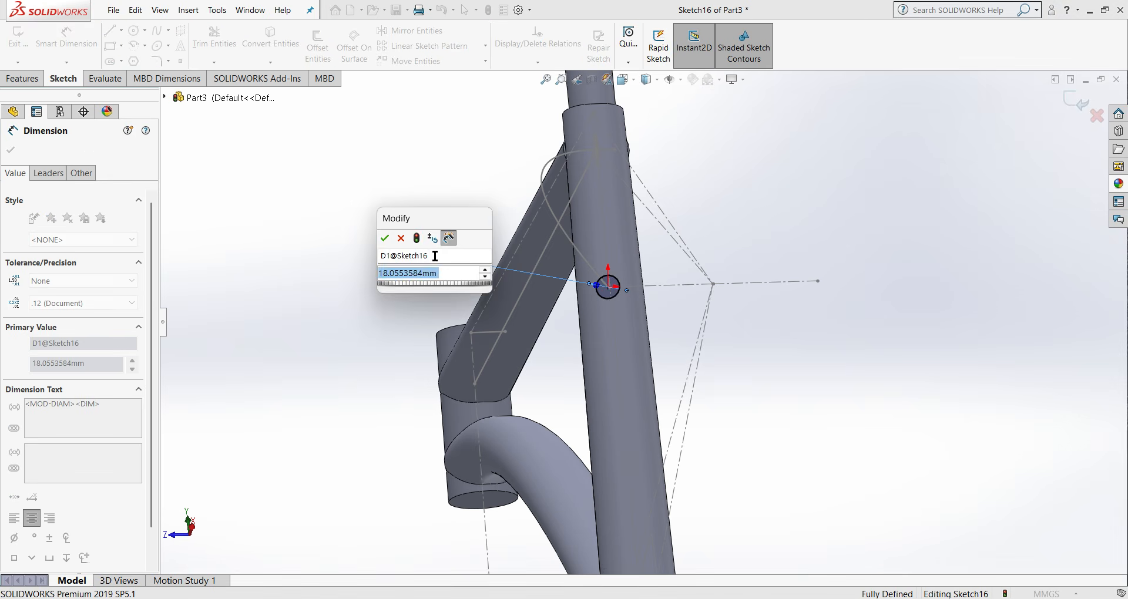
text(20)
click(385, 238)
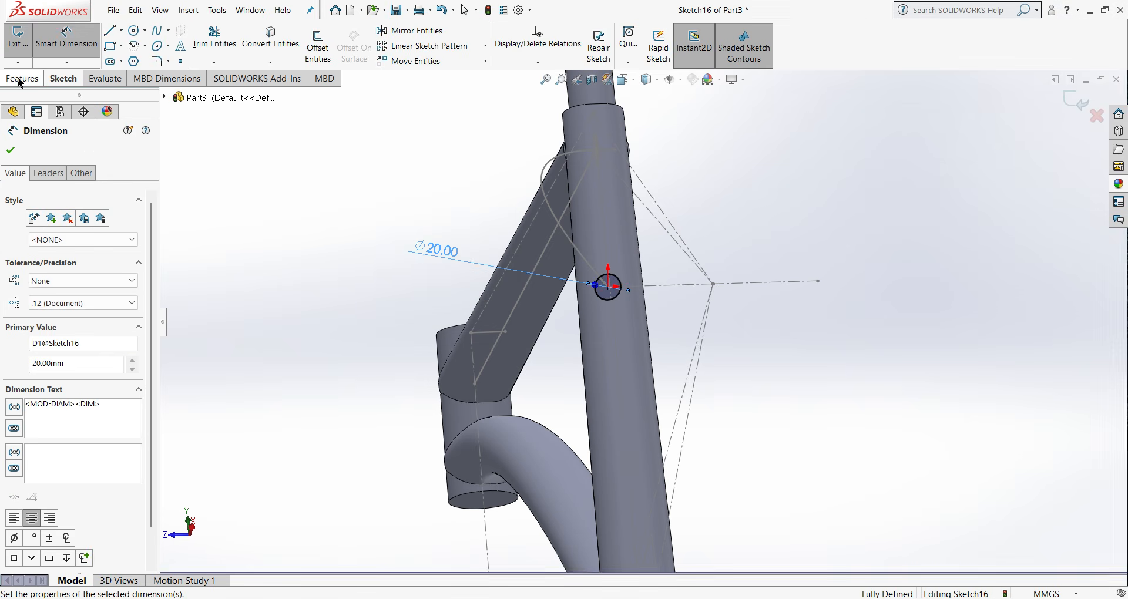
click(21, 78)
click(1080, 105)
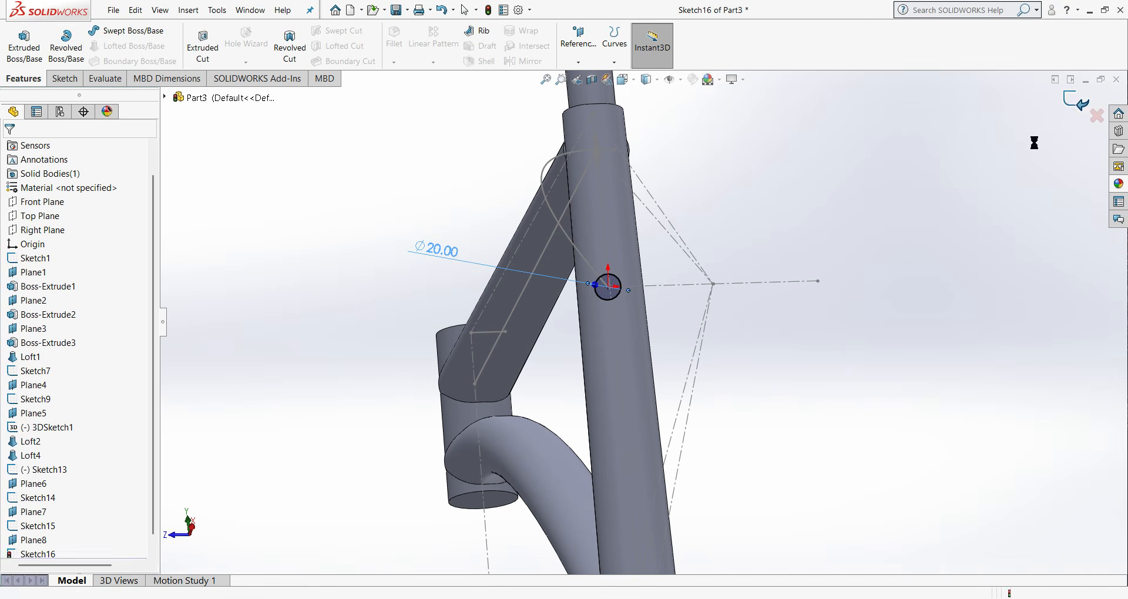
middle_drag(626, 273, 796, 356)
scroll(607, 192, down, 3)
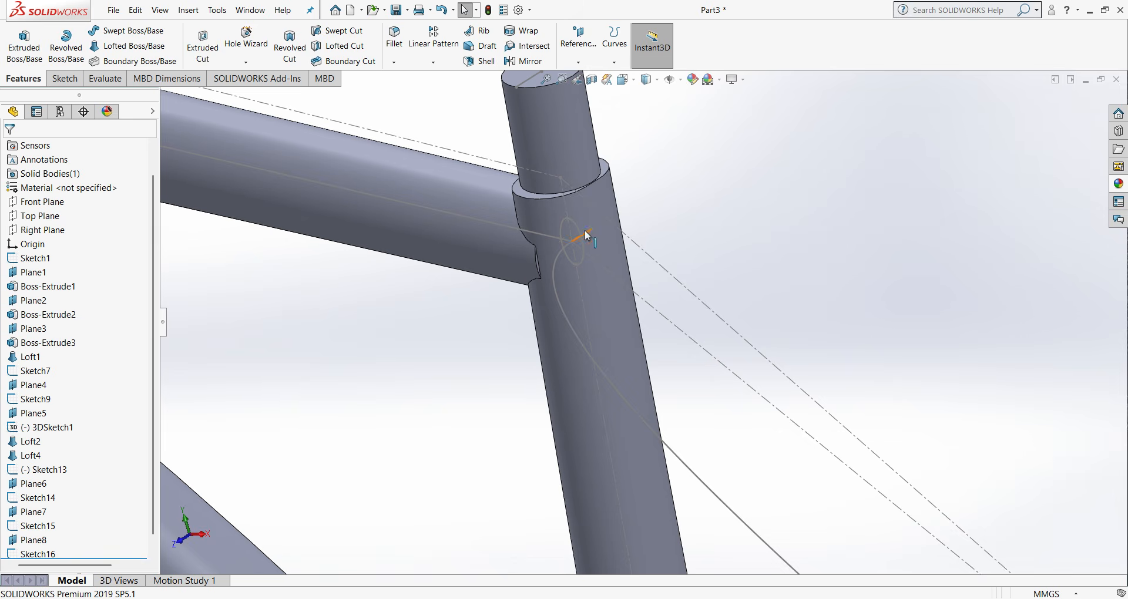
scroll(706, 374, up, 7)
scroll(899, 517, down, 4)
scroll(517, 358, up, 3)
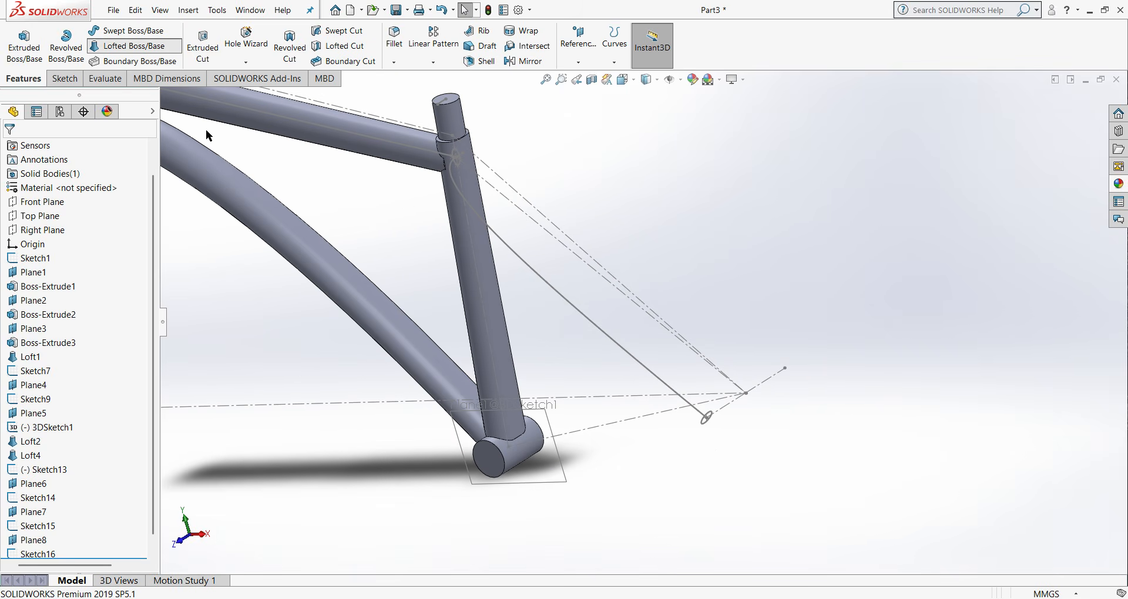
scroll(432, 176, down, 4)
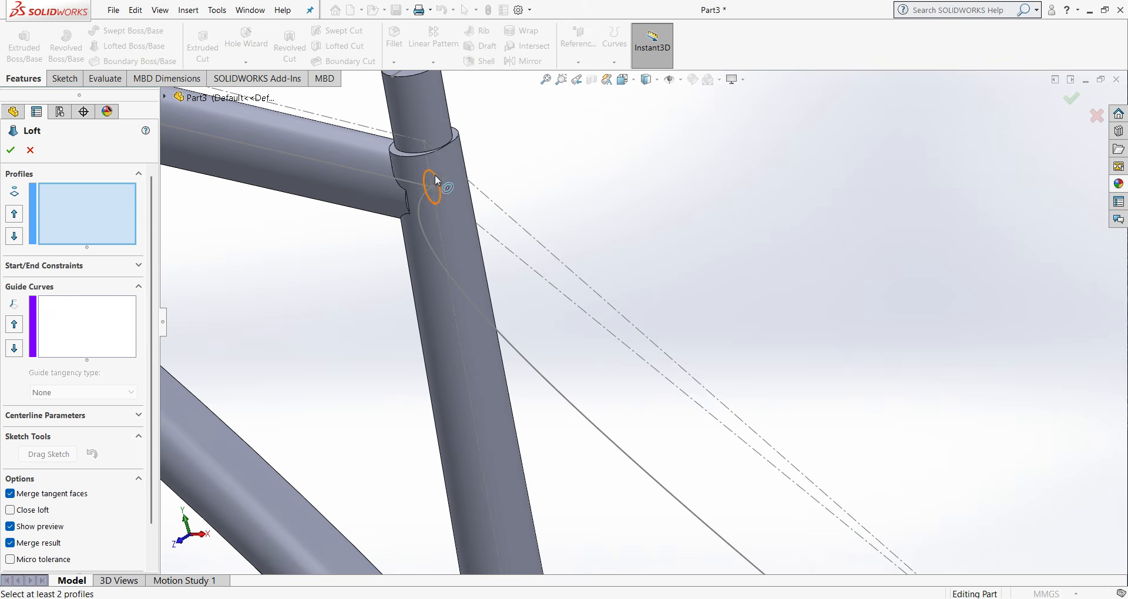
click(435, 174)
scroll(601, 464, up, 5)
scroll(756, 500, down, 4)
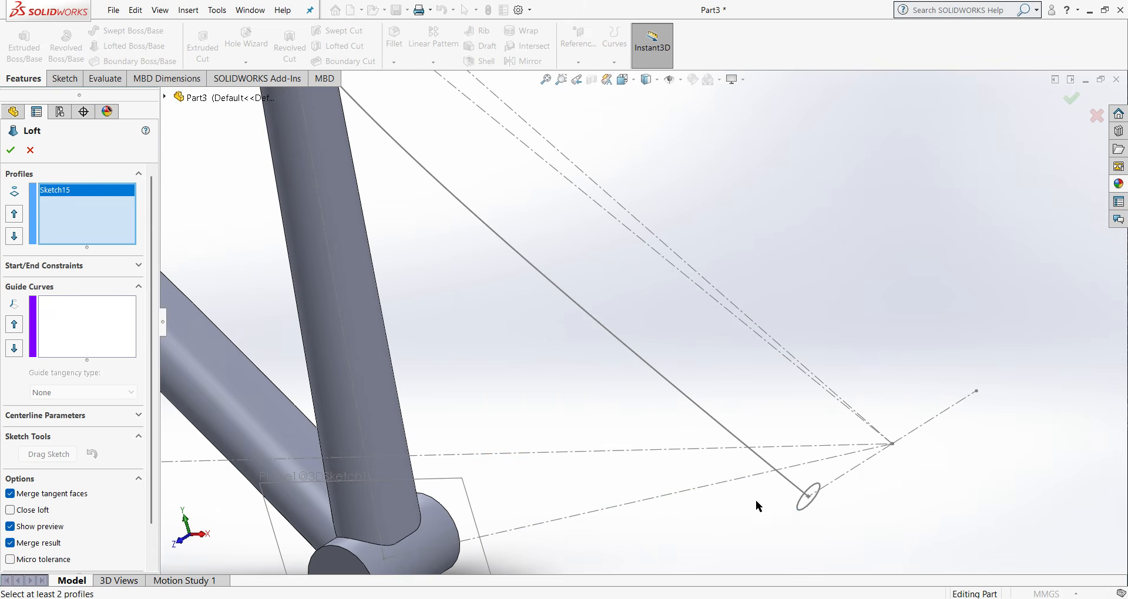
click(802, 505)
scroll(703, 467, up, 2)
scroll(664, 377, up, 2)
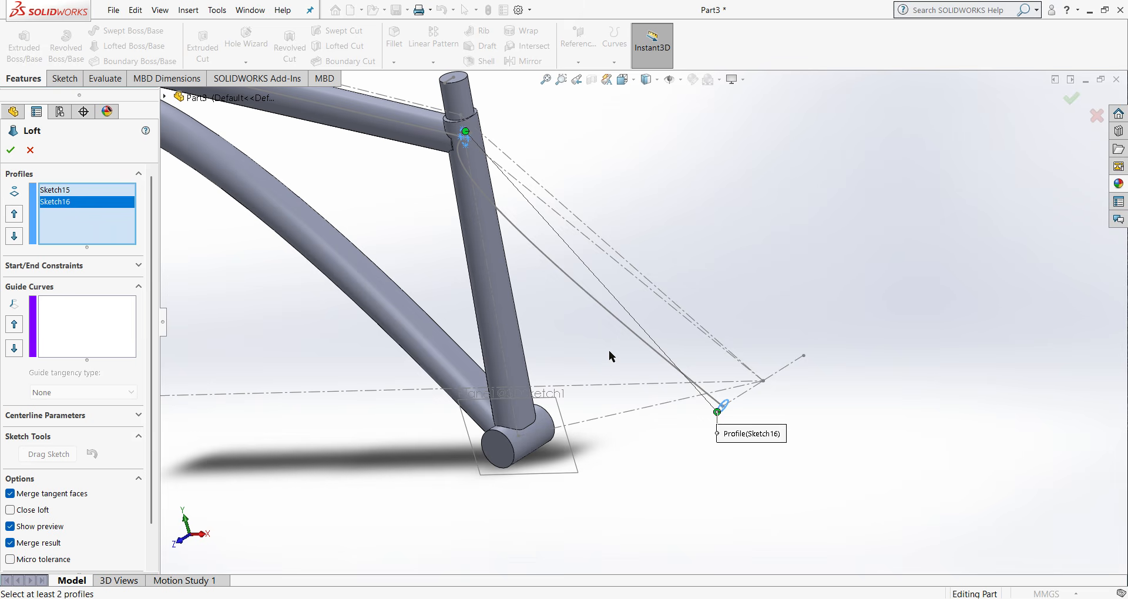
right_click(74, 207)
click(111, 225)
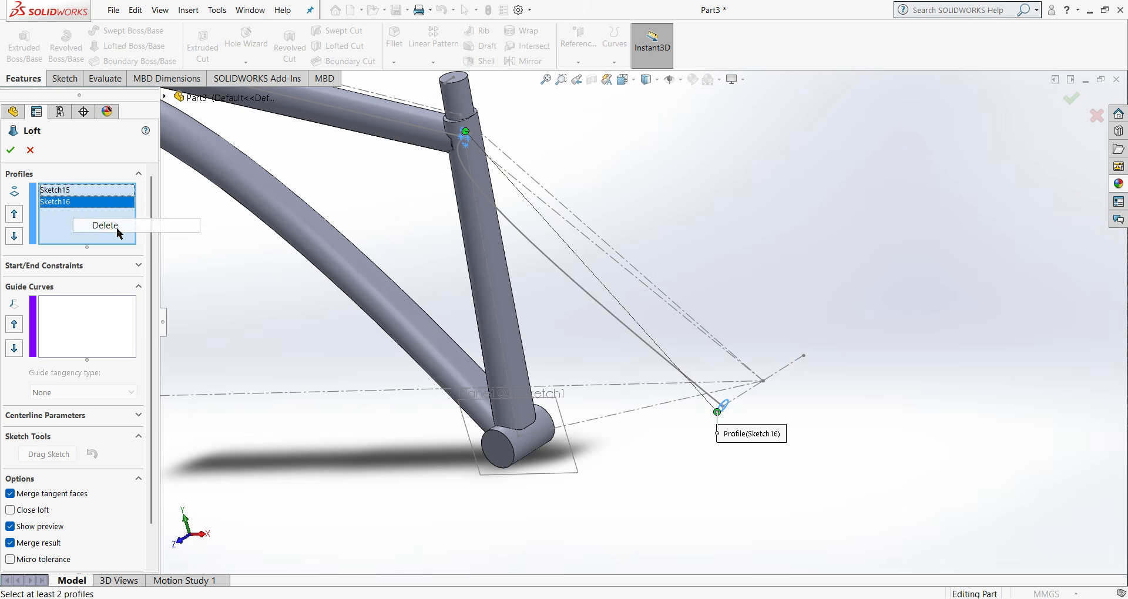
right_click(71, 192)
click(96, 214)
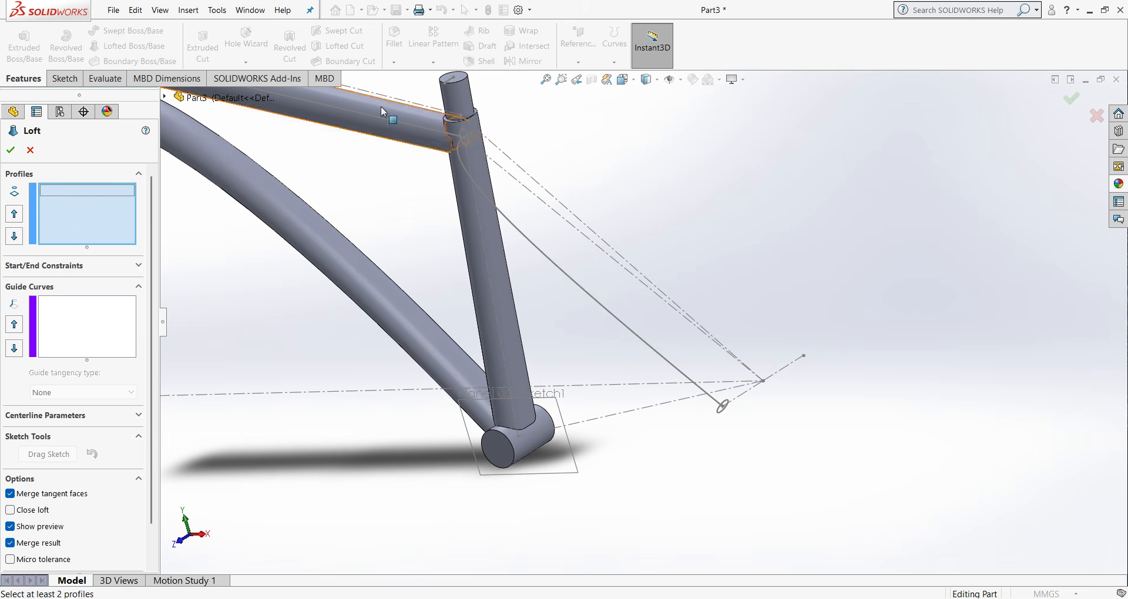
- Loft the seat stay from the ellipse at the seat tube to the 20 mm circle, using the spline path as centerline
scroll(470, 141, down, 5)
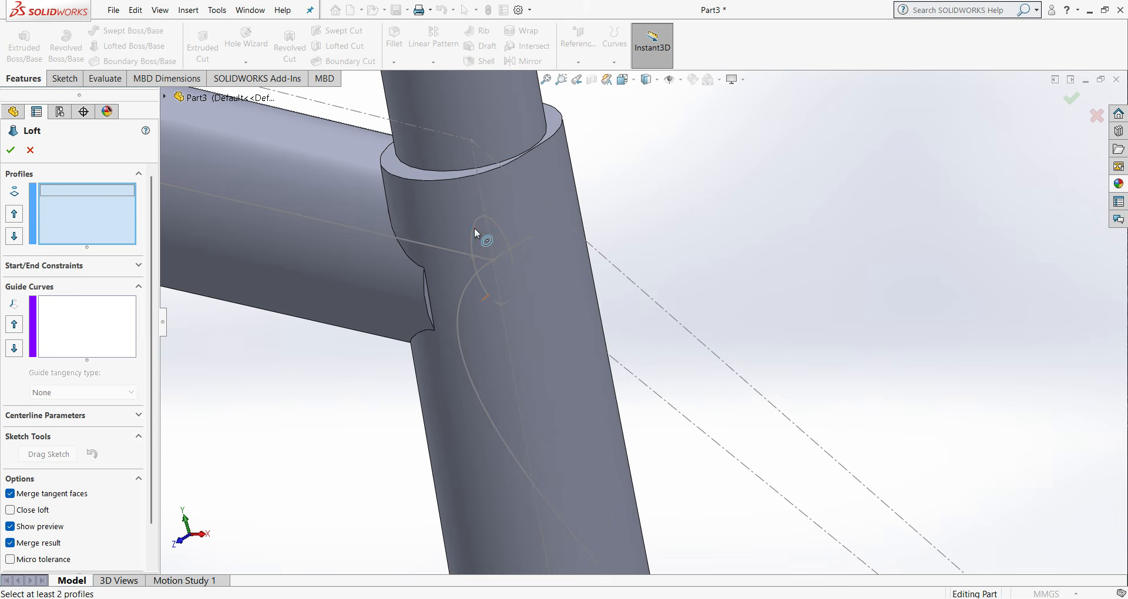
click(473, 229)
scroll(491, 338, up, 5)
scroll(754, 439, down, 8)
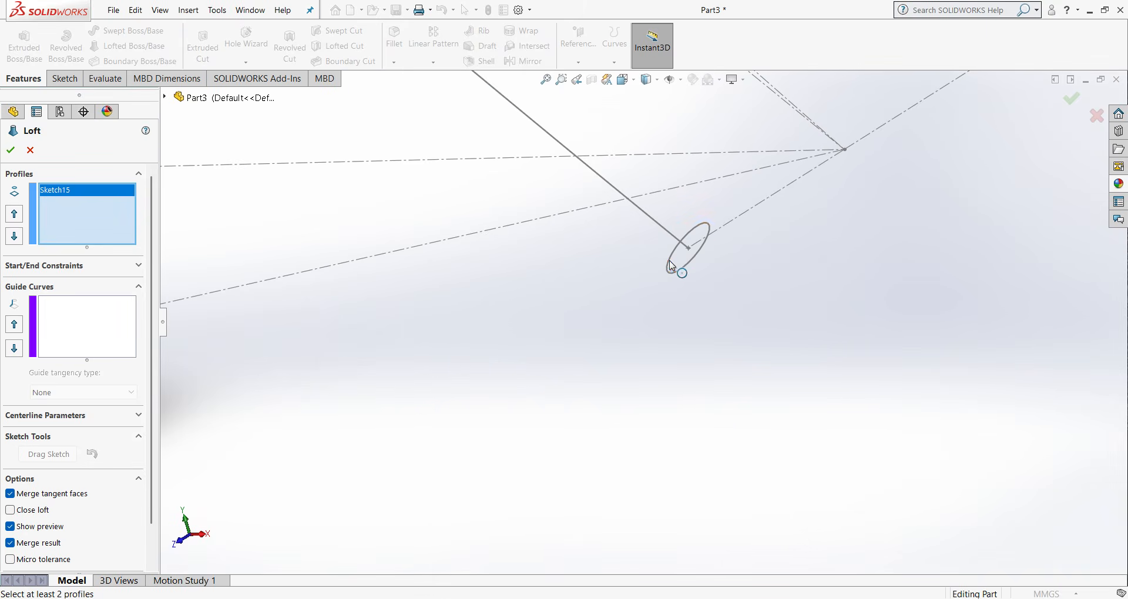
click(669, 260)
scroll(652, 254, up, 6)
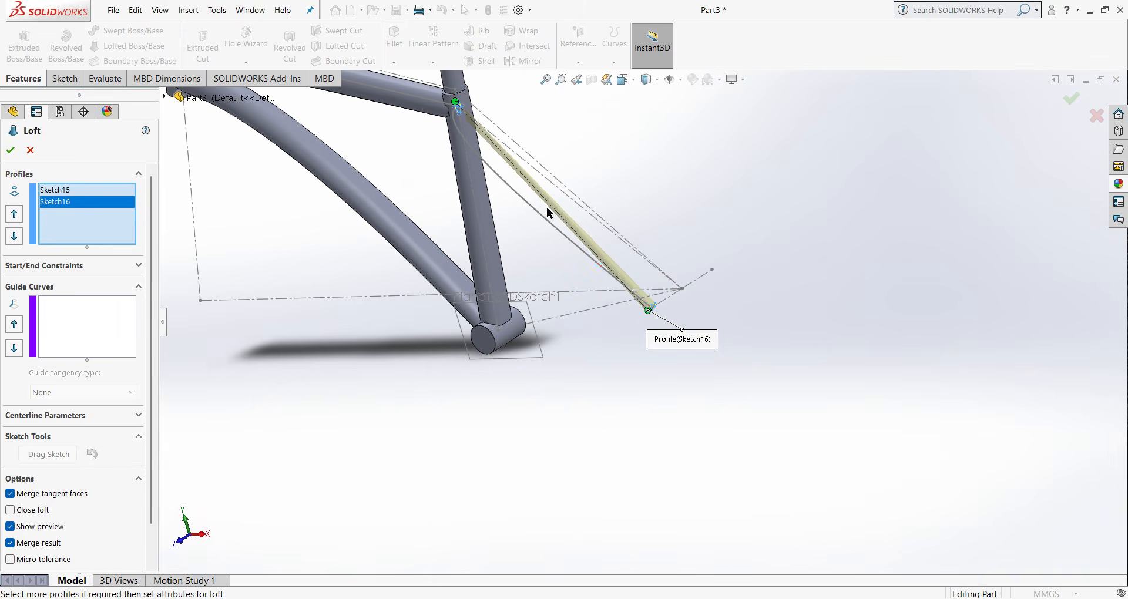
scroll(547, 208, up, 1)
middle_drag(546, 210, 570, 227)
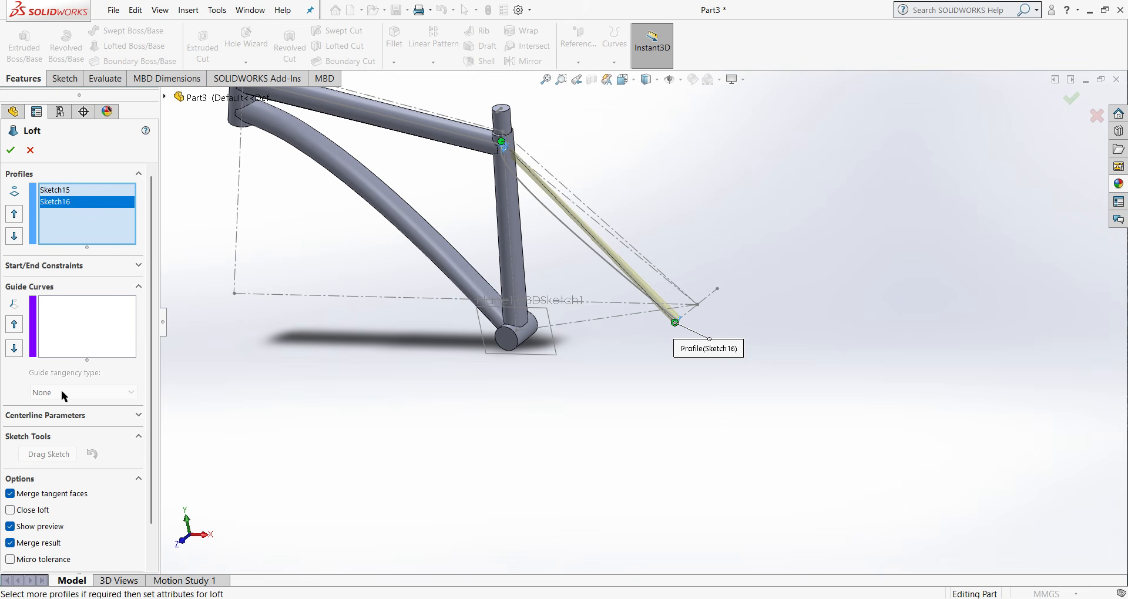
click(68, 418)
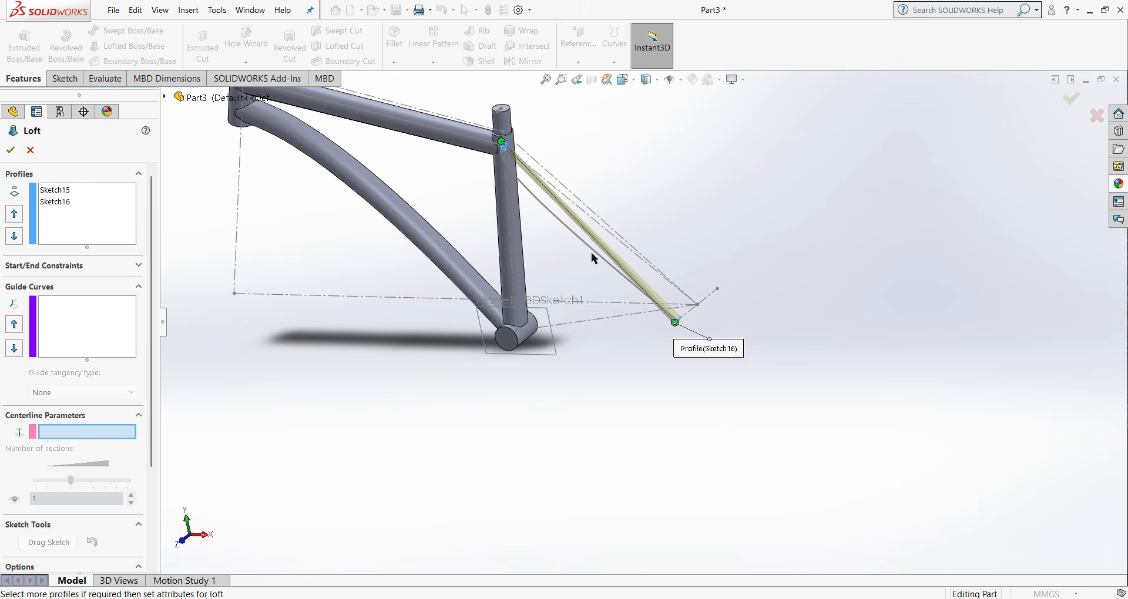
click(568, 231)
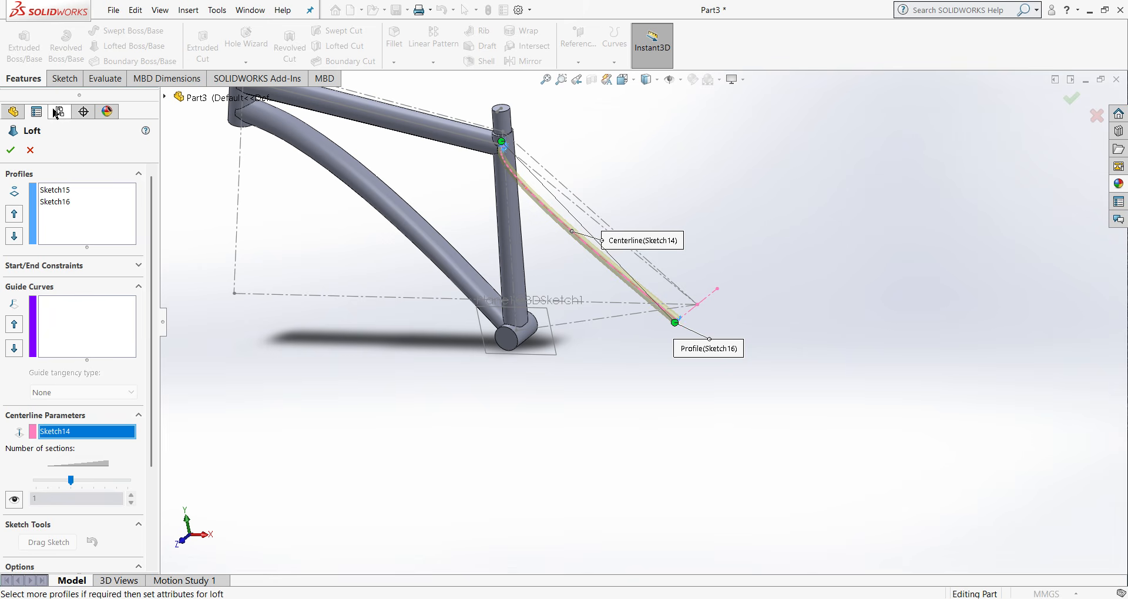
click(6, 151)
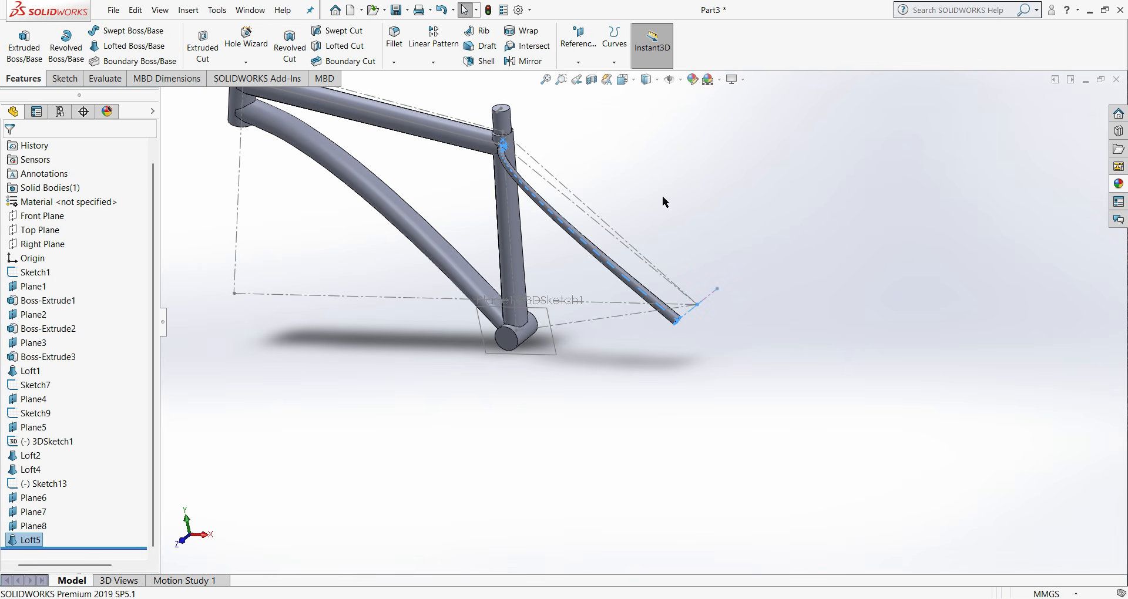
click(632, 252)
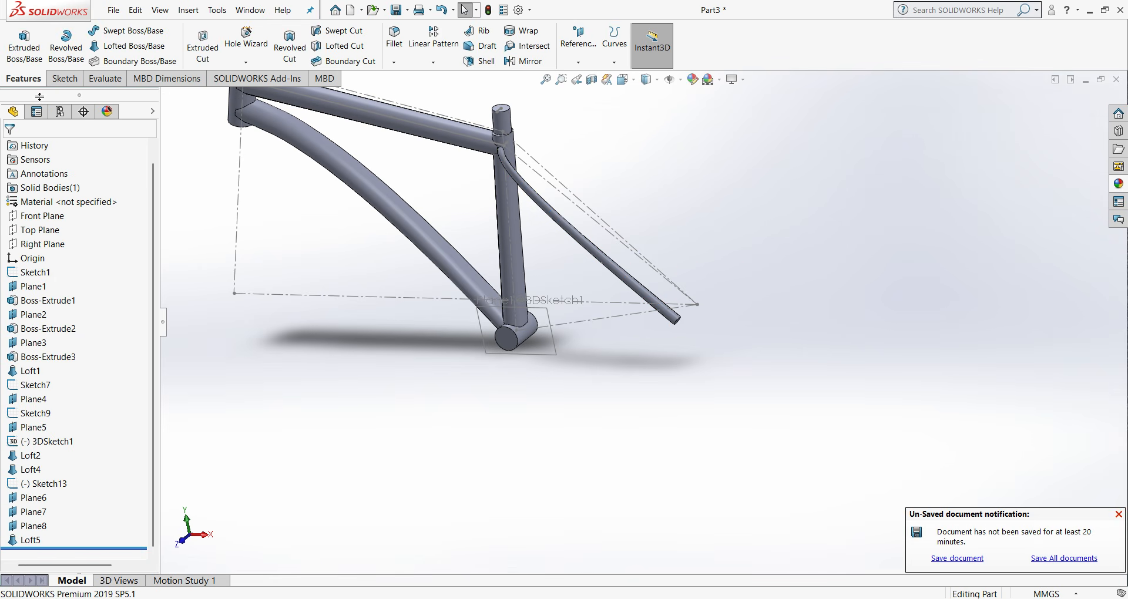
- Mirror the lofted seat stay about the Front Plane
right_click(46, 220)
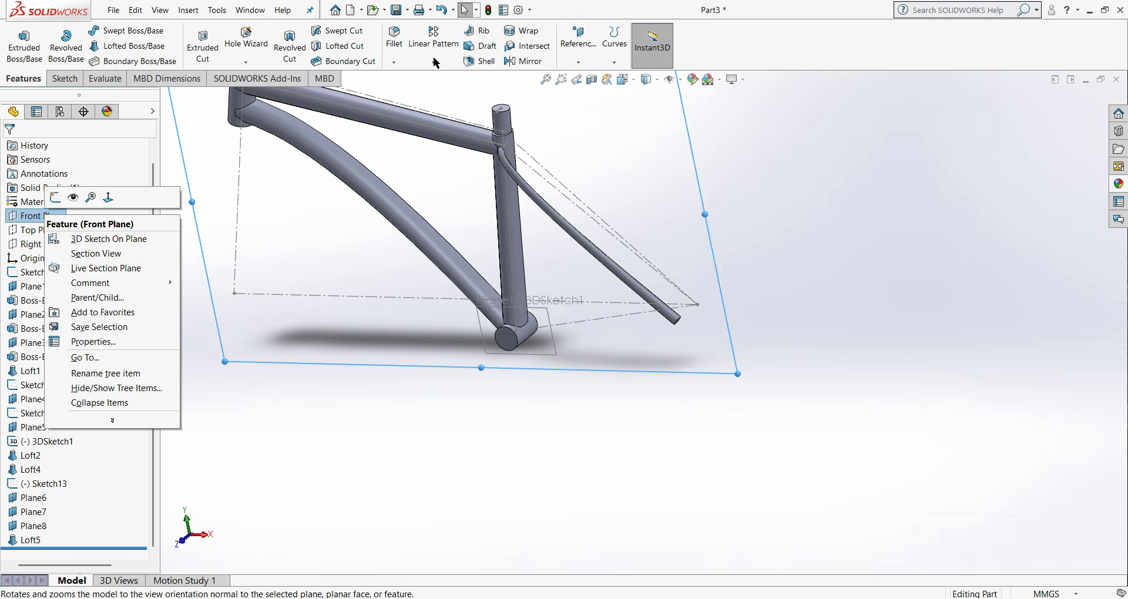
click(524, 63)
scroll(421, 190, up, 2)
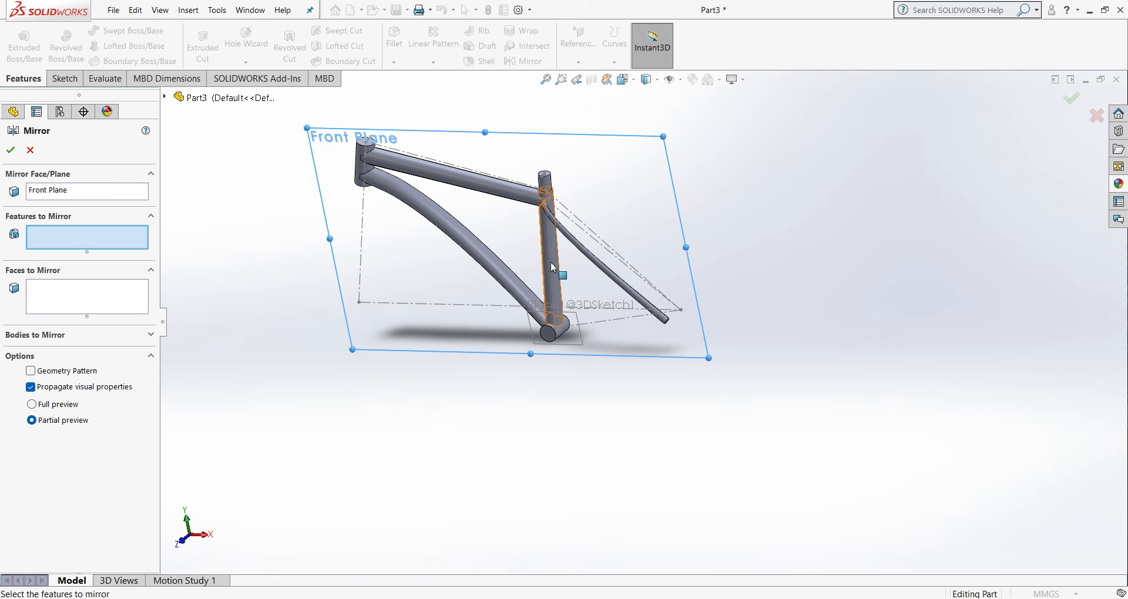
click(583, 254)
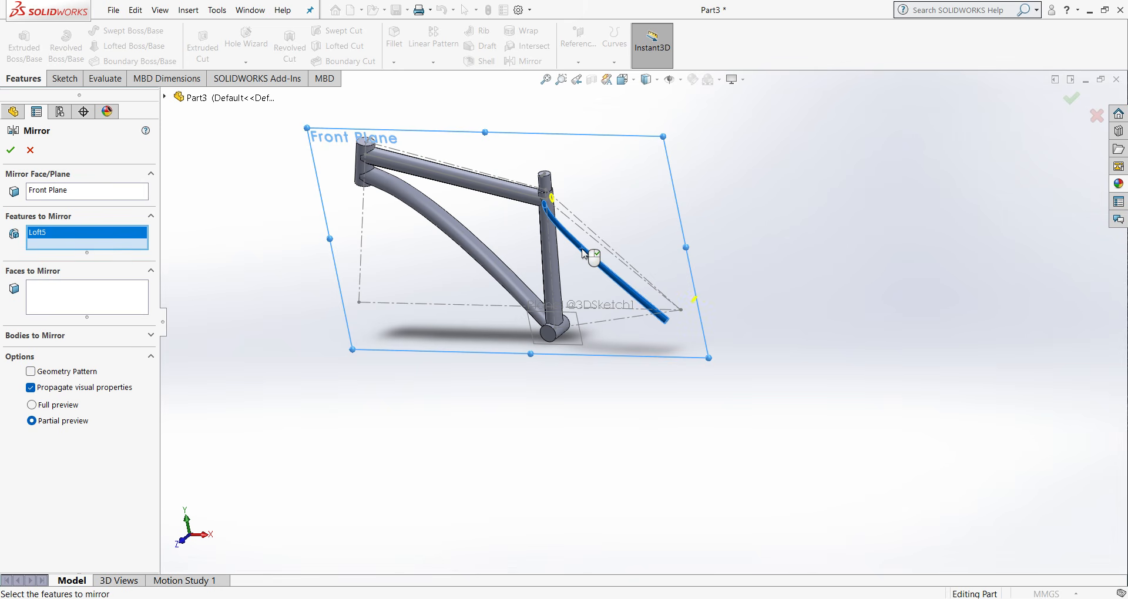
scroll(555, 203, down, 5)
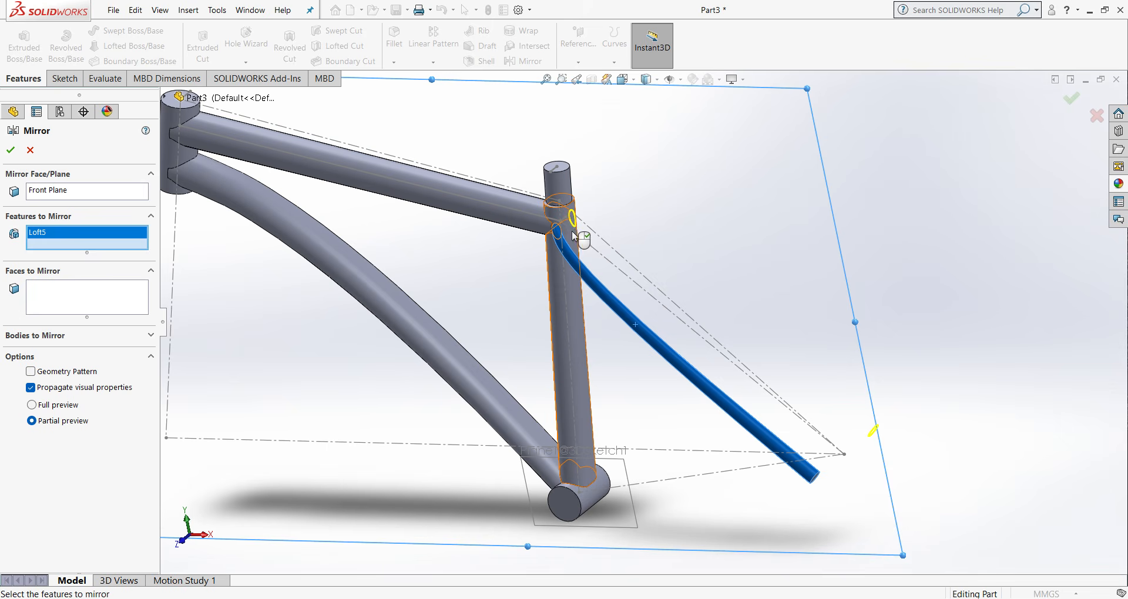
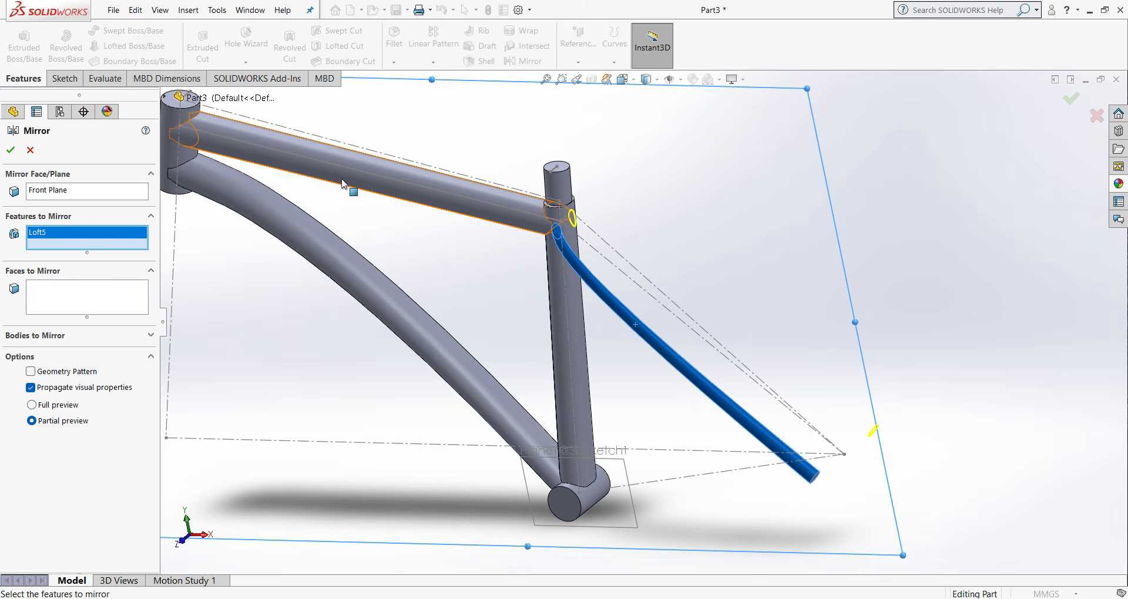
- Complete the mirror of the lofted seat stay about the Front Plane
click(10, 150)
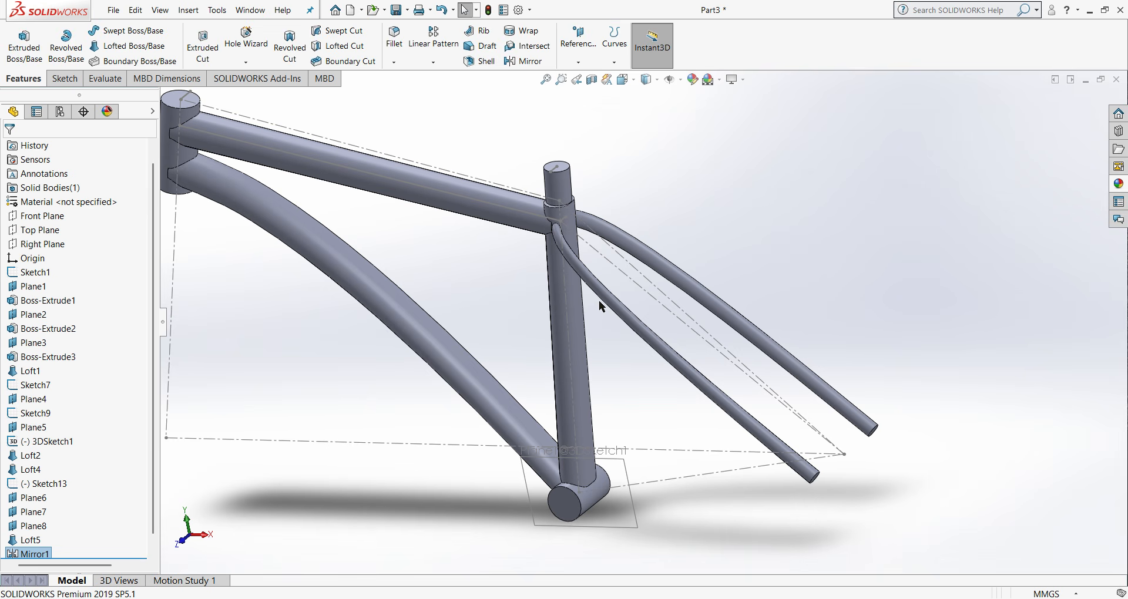
- Examine the bottom bracket shell and the lower ends of both seat stays from several angles
mouse_move(757, 297)
middle_down()
mouse_move(741, 358)
mouse_move(764, 279)
middle_up()
scroll(605, 488, down, 5)
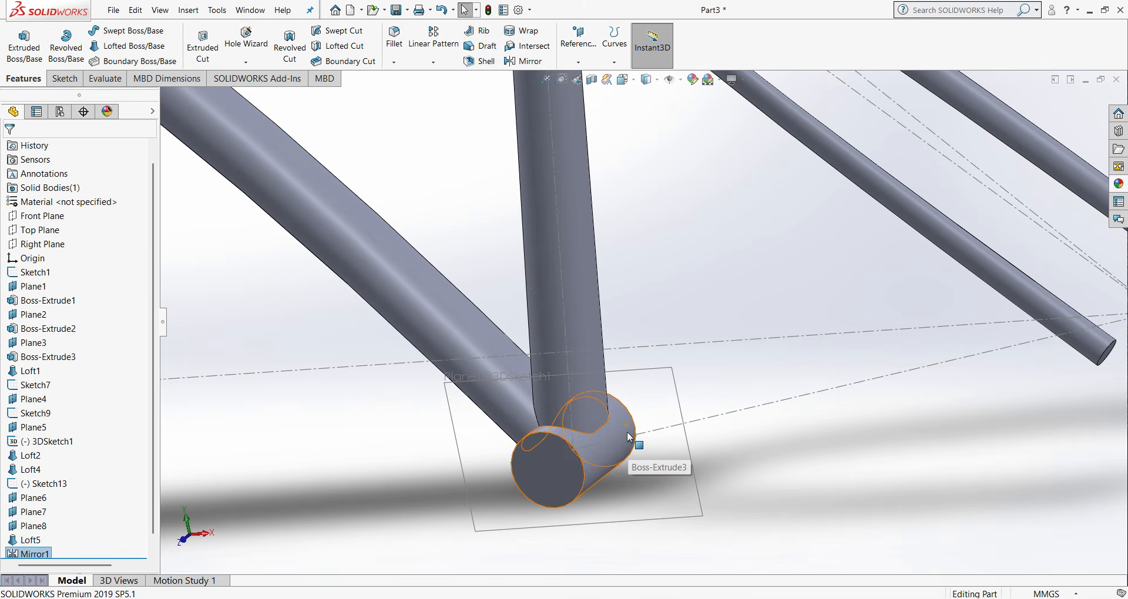
scroll(637, 464, down, 2)
scroll(637, 465, up, 2)
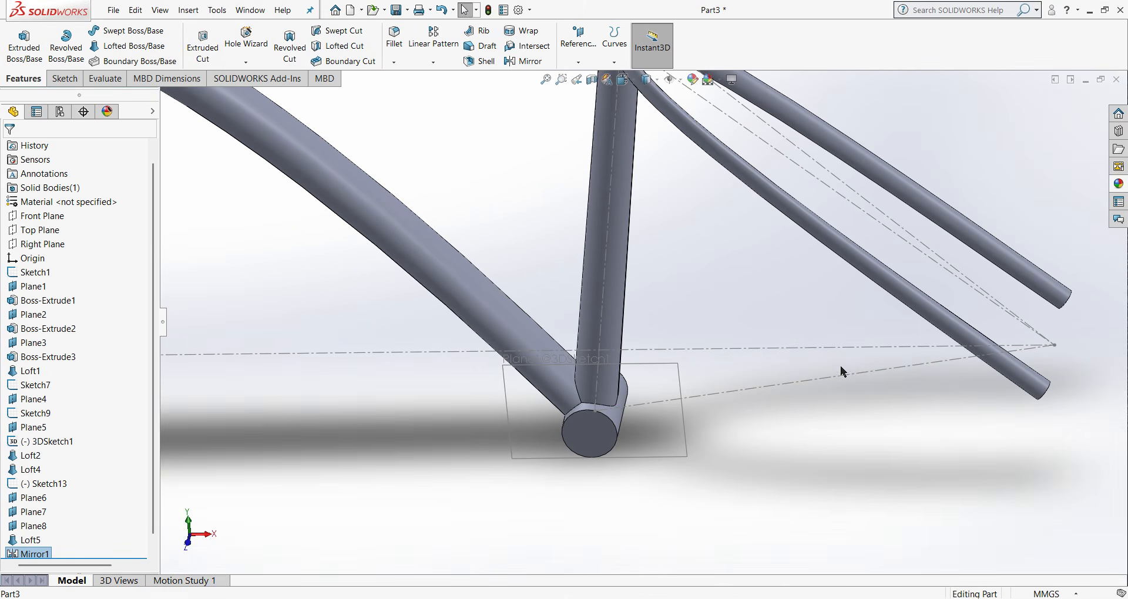
scroll(936, 312, up, 3)
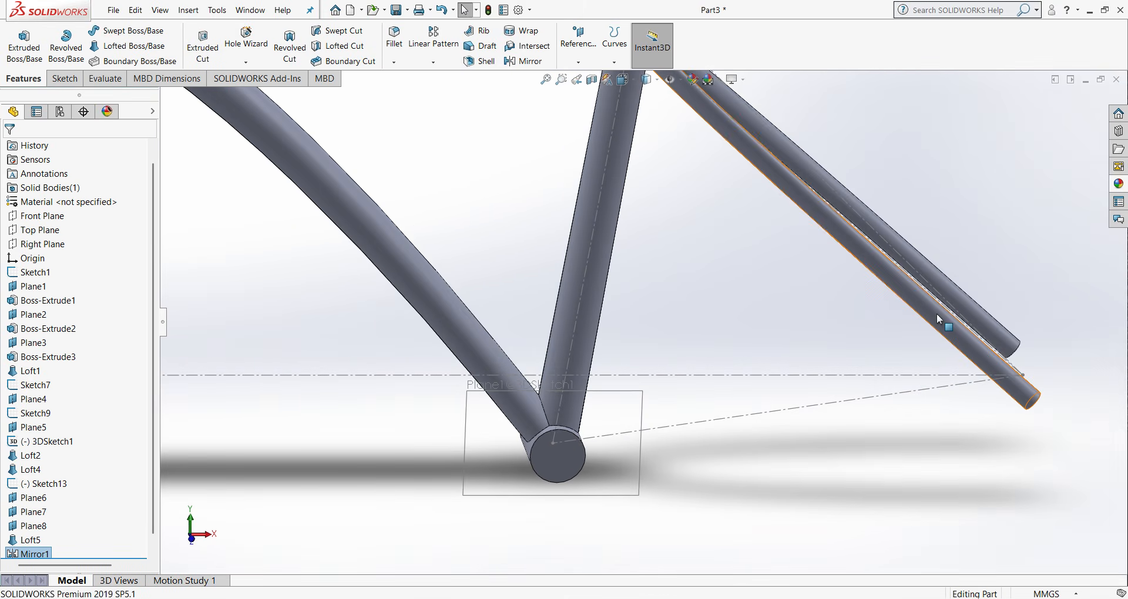
key(ctrl+1)
scroll(831, 491, down, 3)
middle_drag(831, 470, 657, 457)
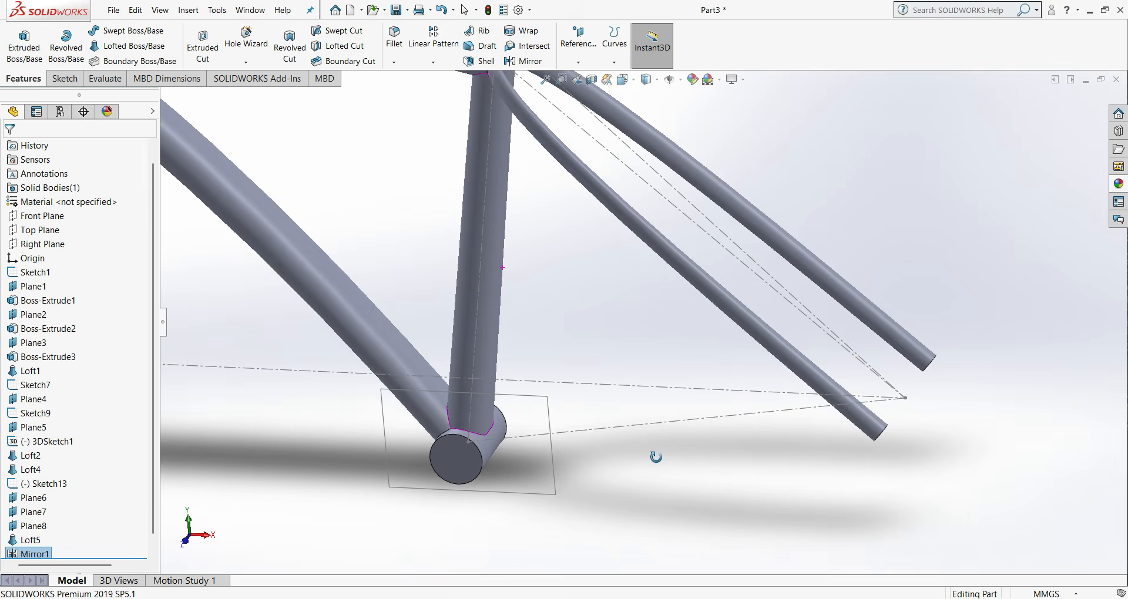
scroll(534, 444, down, 5)
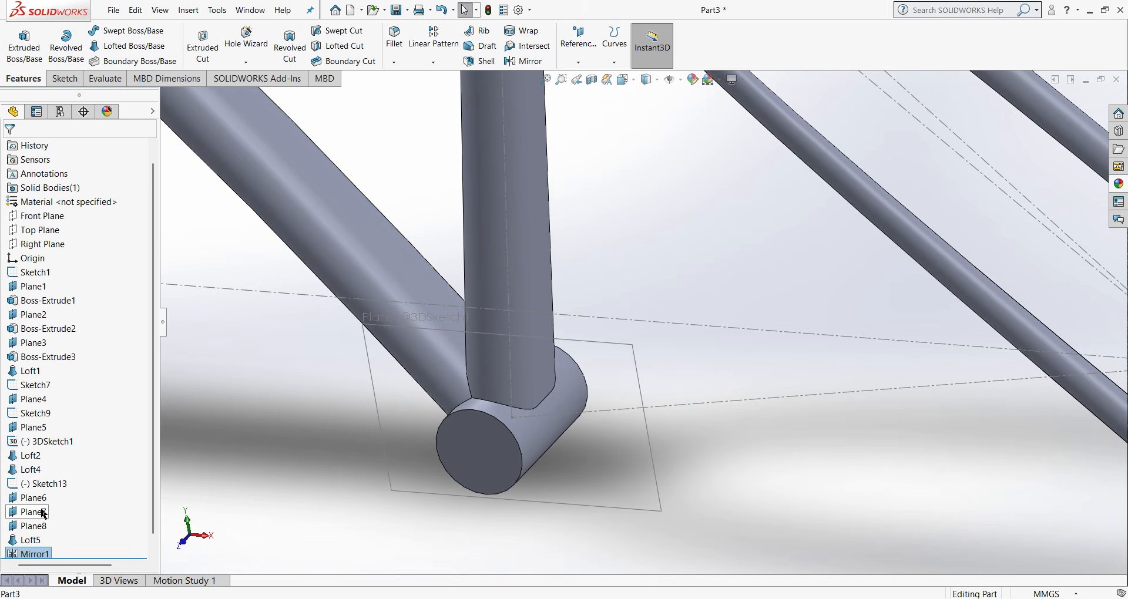
scroll(680, 259, up, 4)
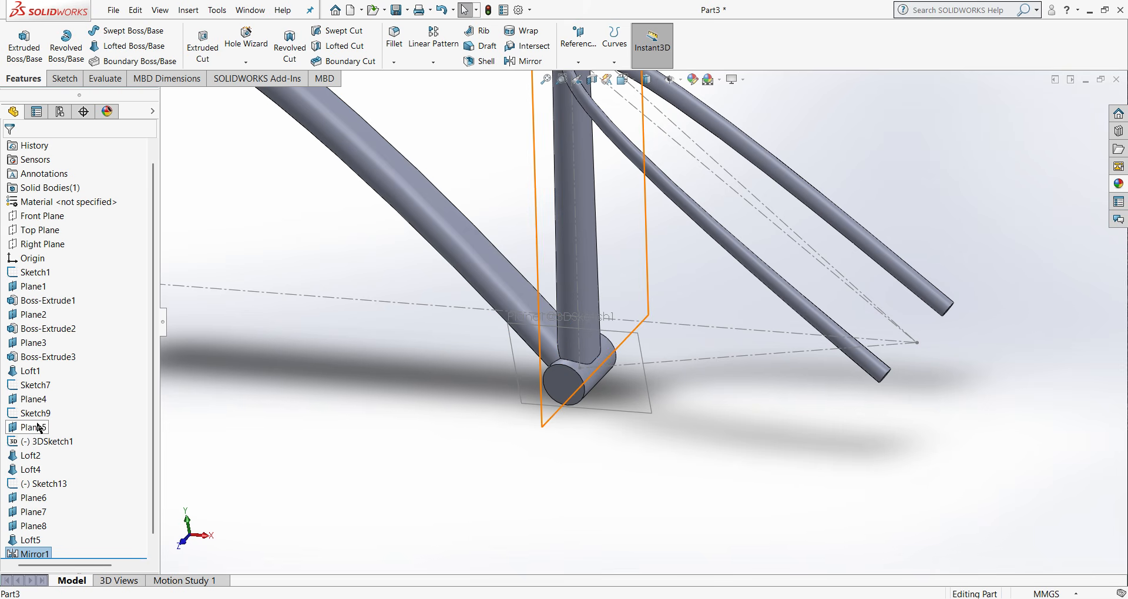
- Start a new sketch on Plane5 at the bottom bracket
right_click(40, 428)
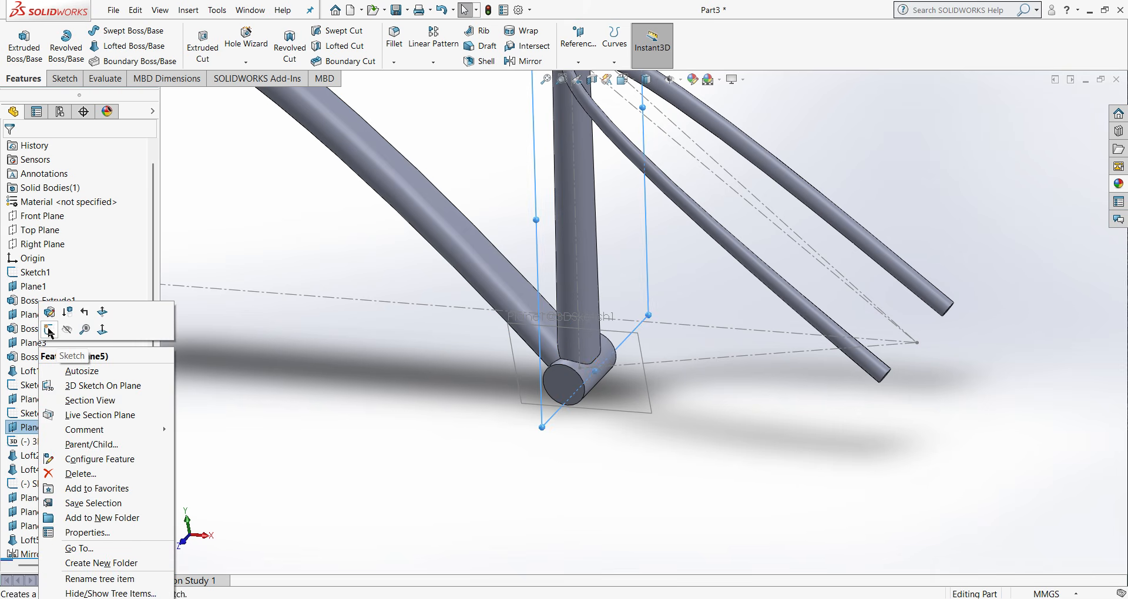
click(50, 331)
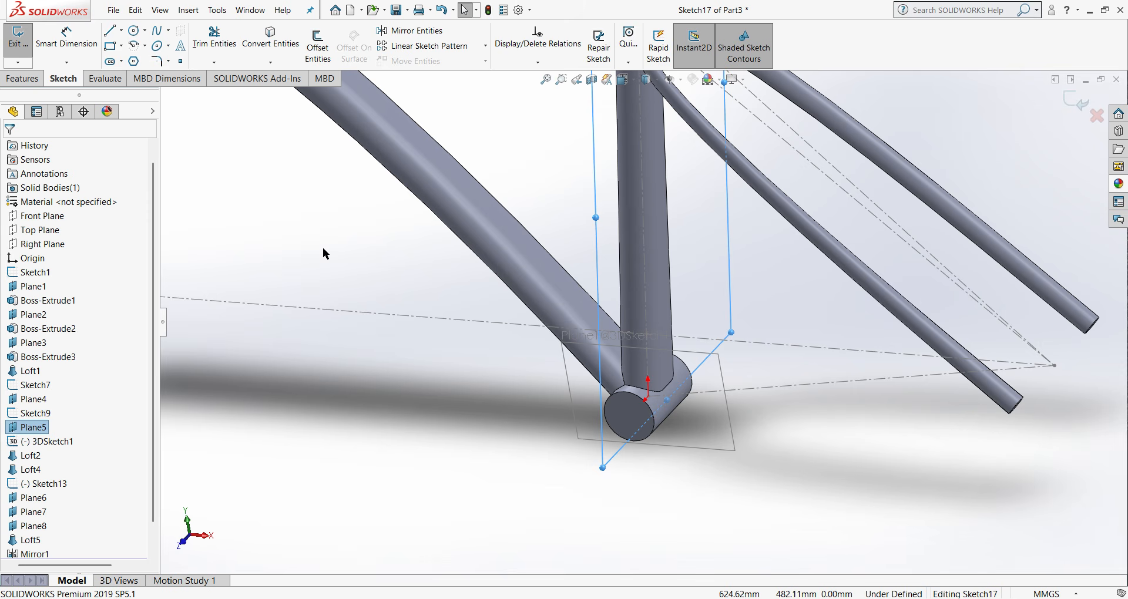
click(120, 33)
click(129, 46)
scroll(700, 464, down, 4)
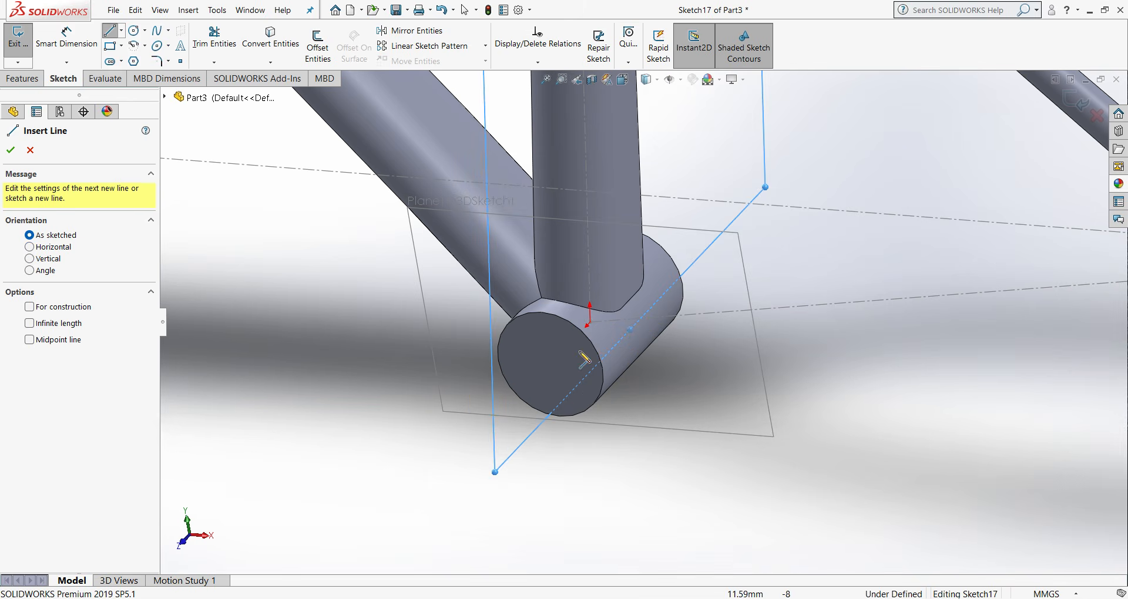
click(590, 324)
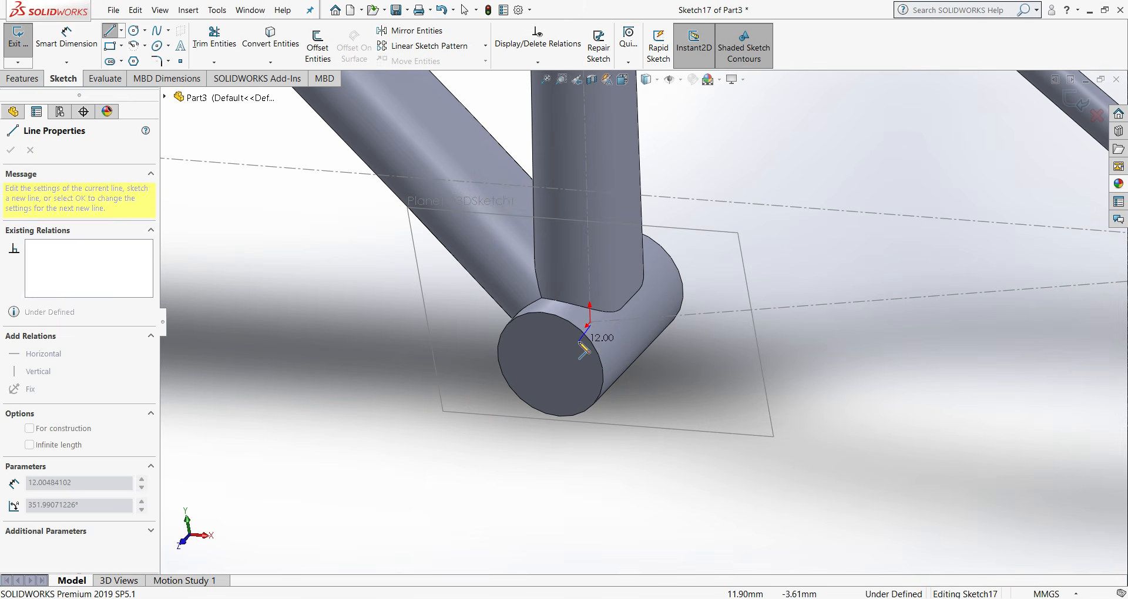
right_click(580, 345)
click(602, 355)
scroll(595, 334, down, 4)
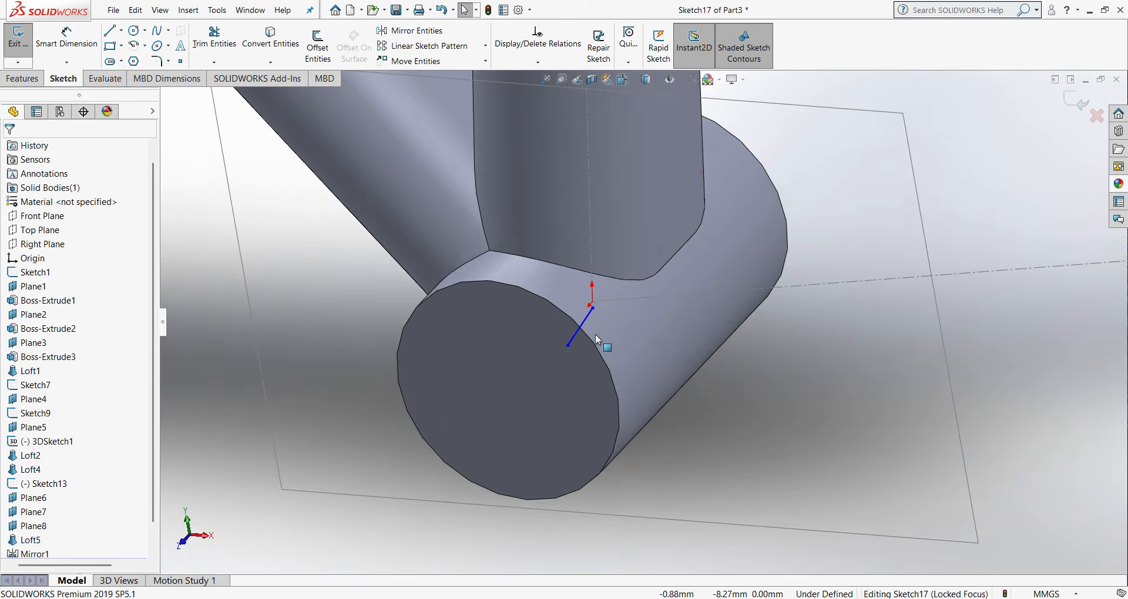
right_click(588, 321)
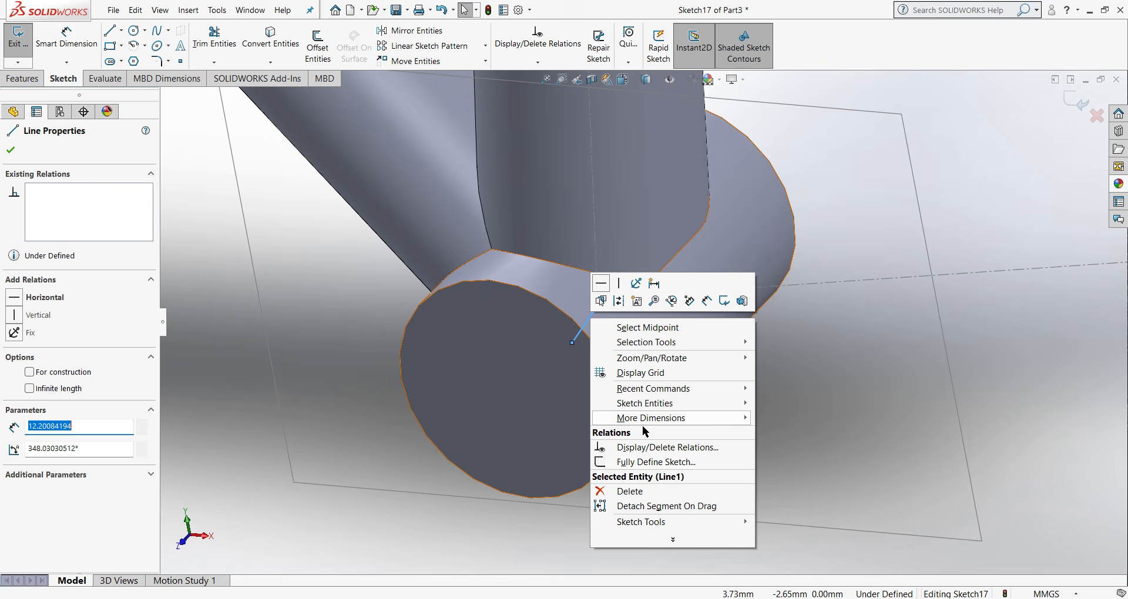
click(630, 491)
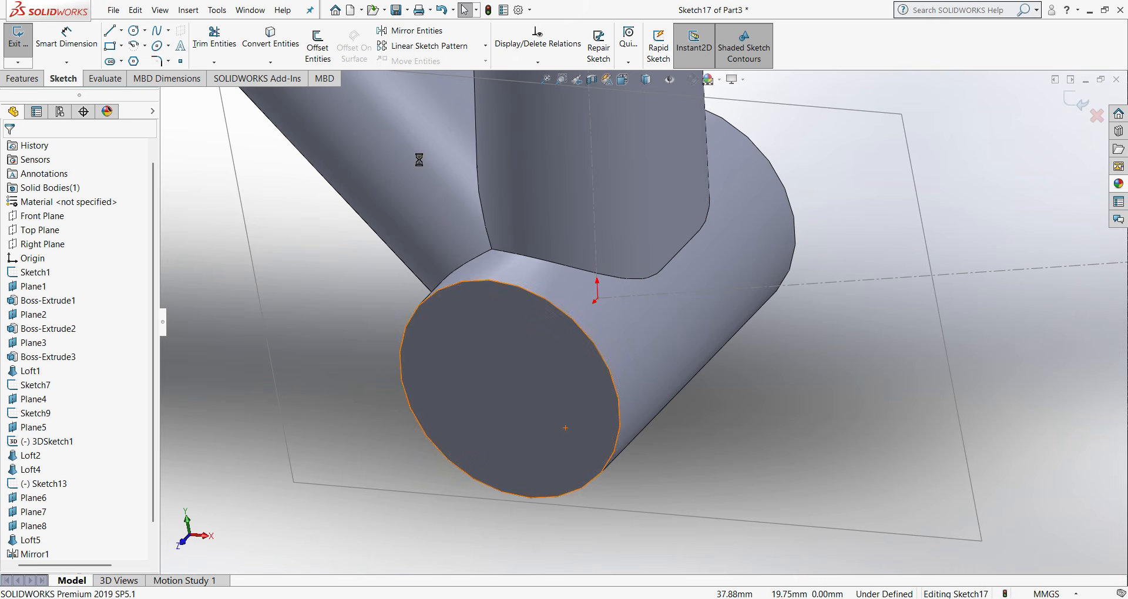
- Sketch a horizontal centerline about 9.7 mm long from the origin along the bottom bracket shell's axis, and finish the sketch
click(124, 31)
click(134, 59)
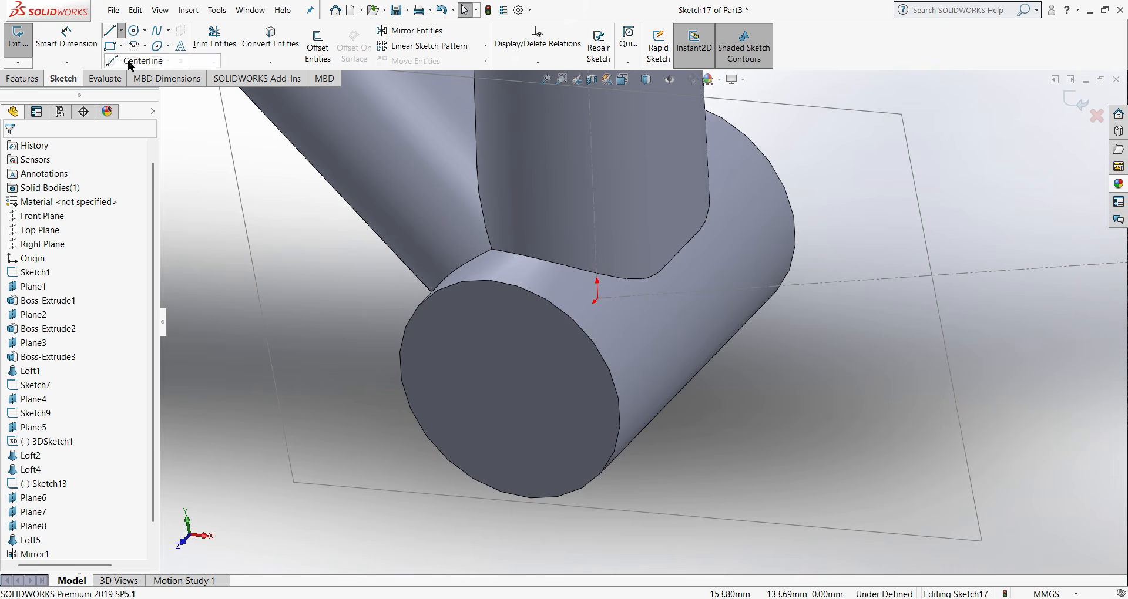
click(597, 298)
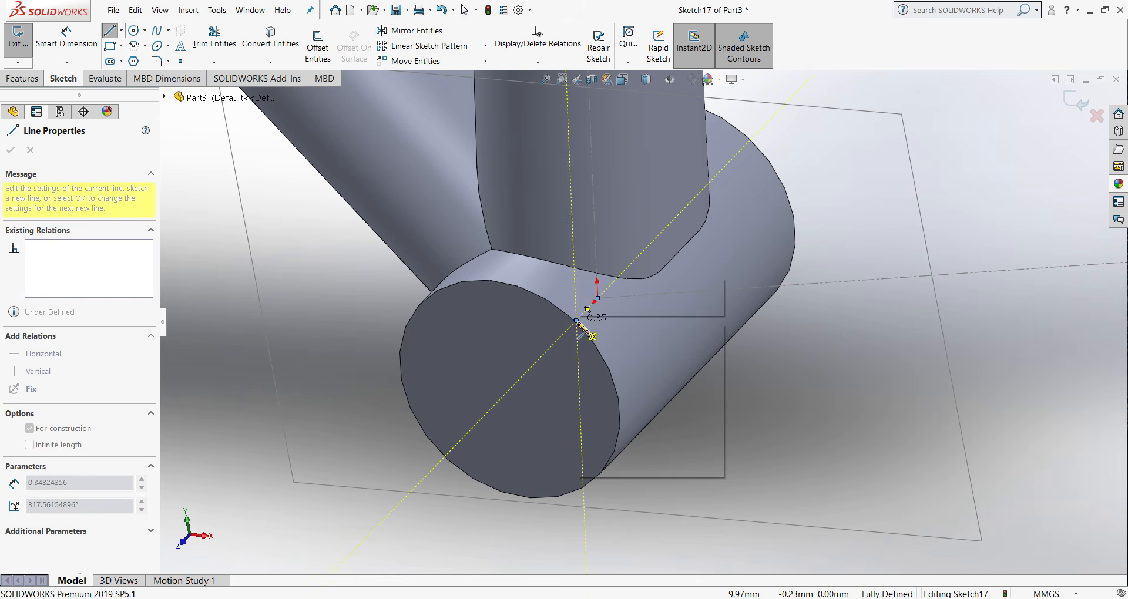
right_click(576, 320)
click(605, 330)
click(583, 312)
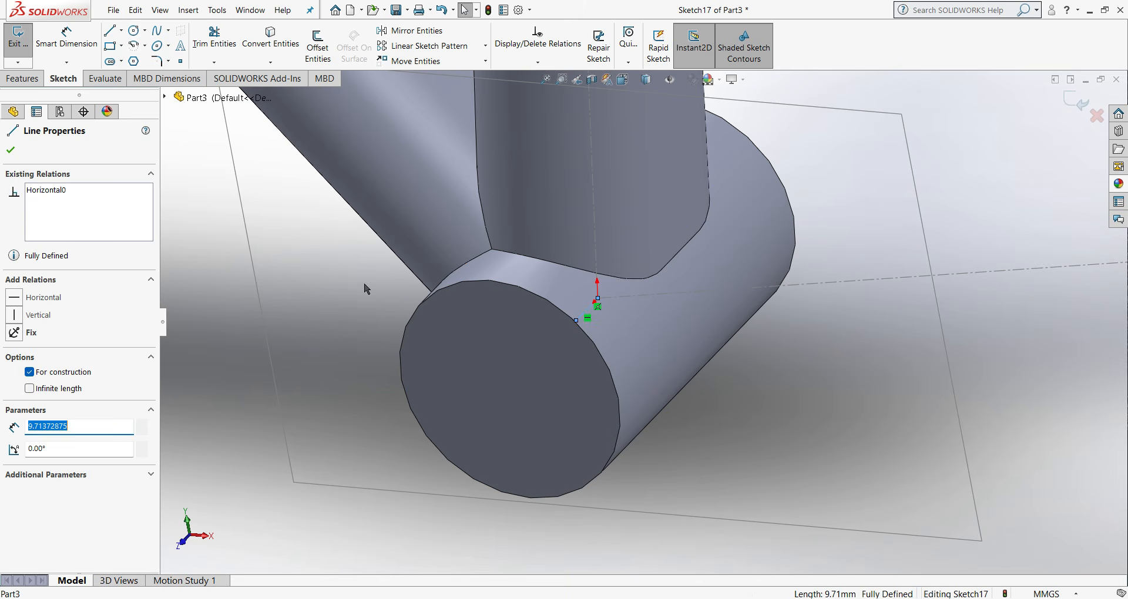
click(31, 192)
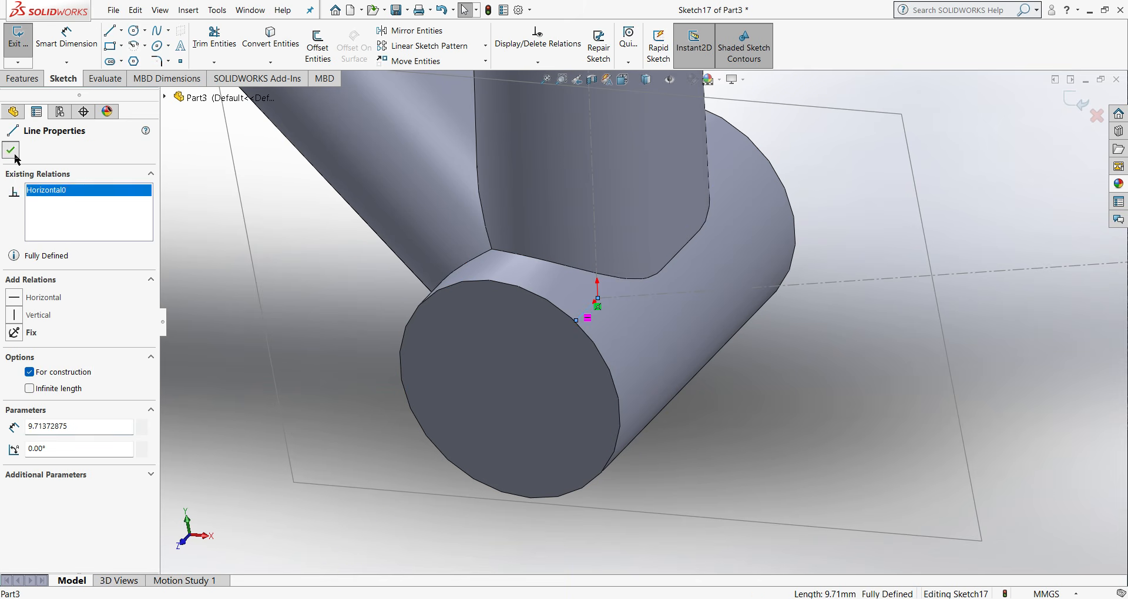
click(15, 156)
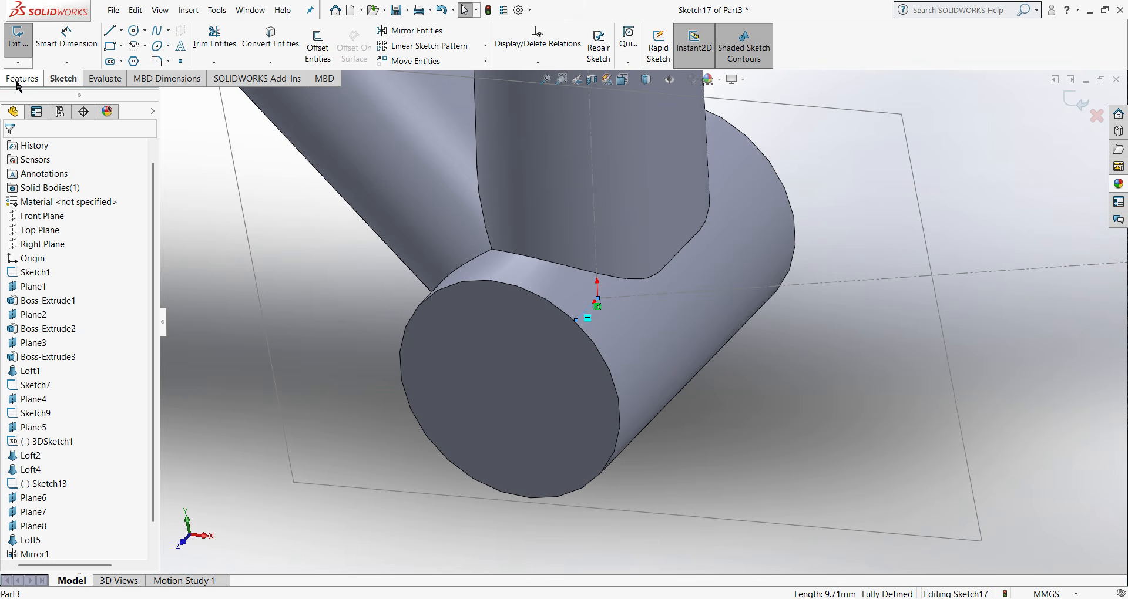
click(18, 37)
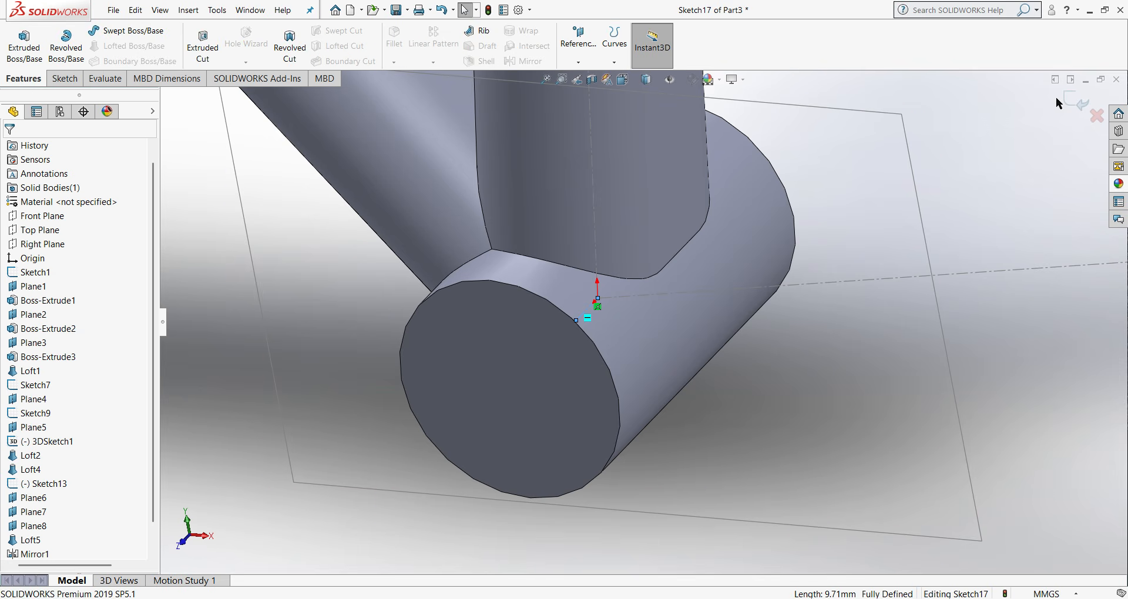
click(579, 64)
click(588, 76)
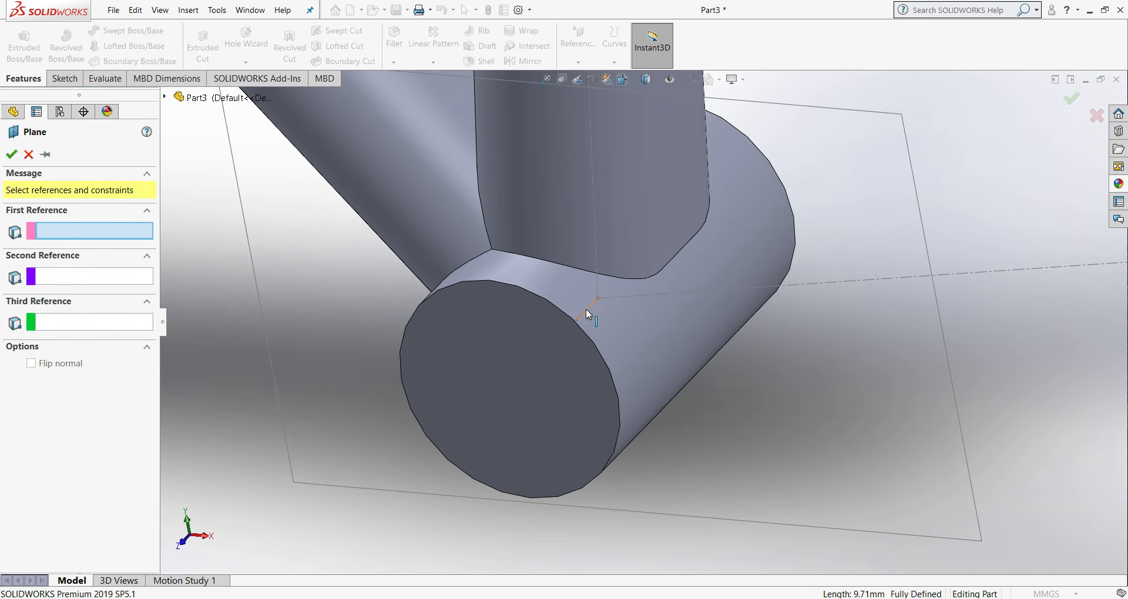
click(585, 308)
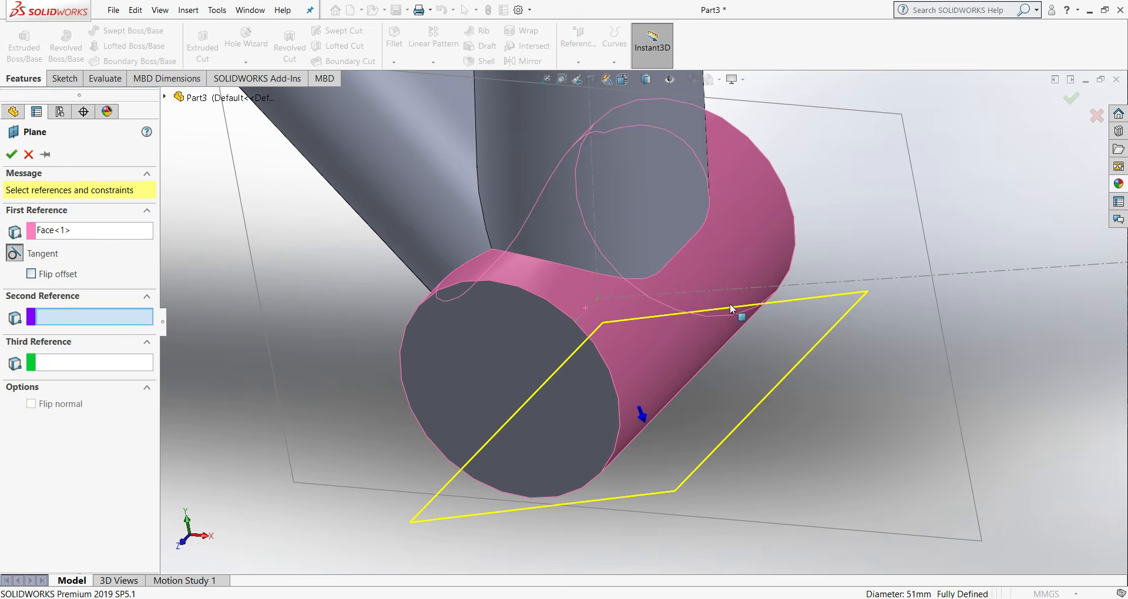
click(794, 283)
scroll(935, 317, up, 7)
scroll(764, 308, down, 3)
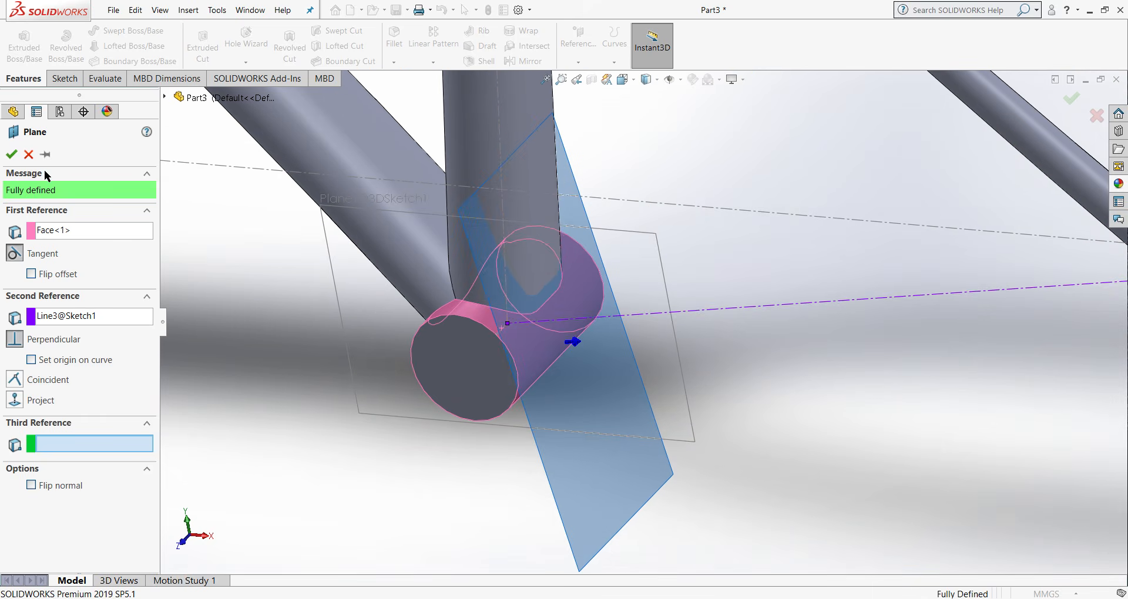
click(13, 155)
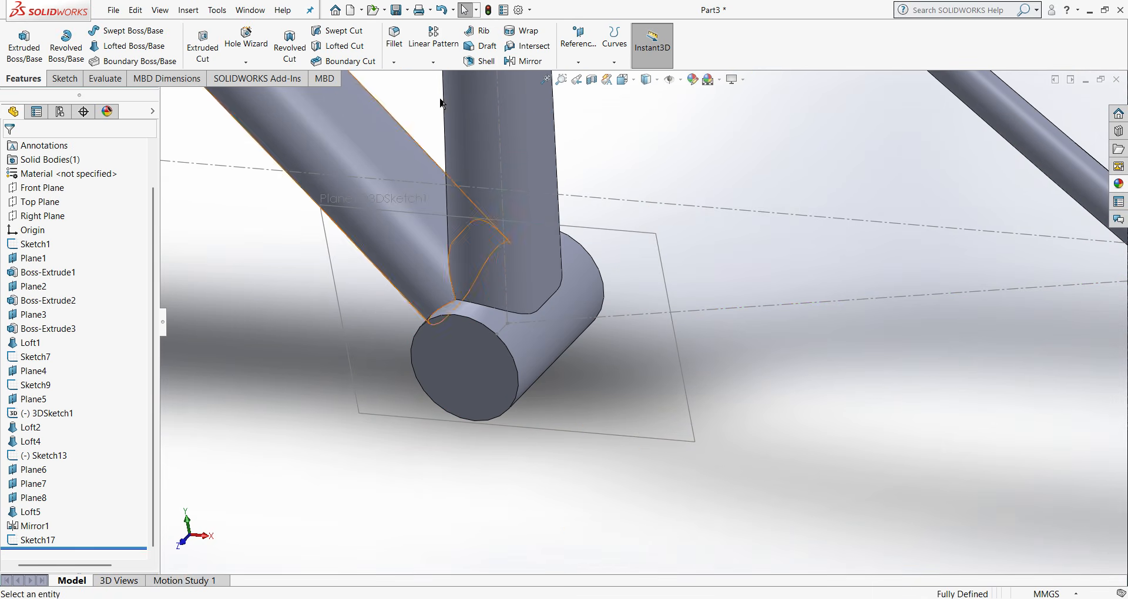
- Create a reference plane coincident with the chain stay centerline and the short bottom bracket centerline, and widen its displayed outline
click(579, 62)
click(587, 77)
scroll(562, 349, down, 4)
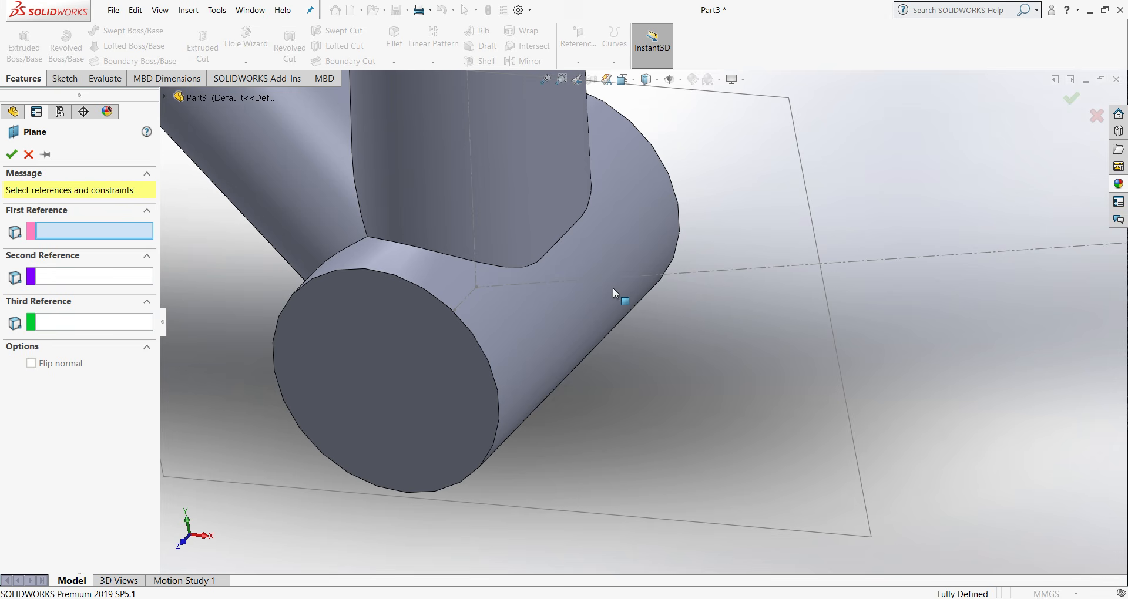
click(654, 274)
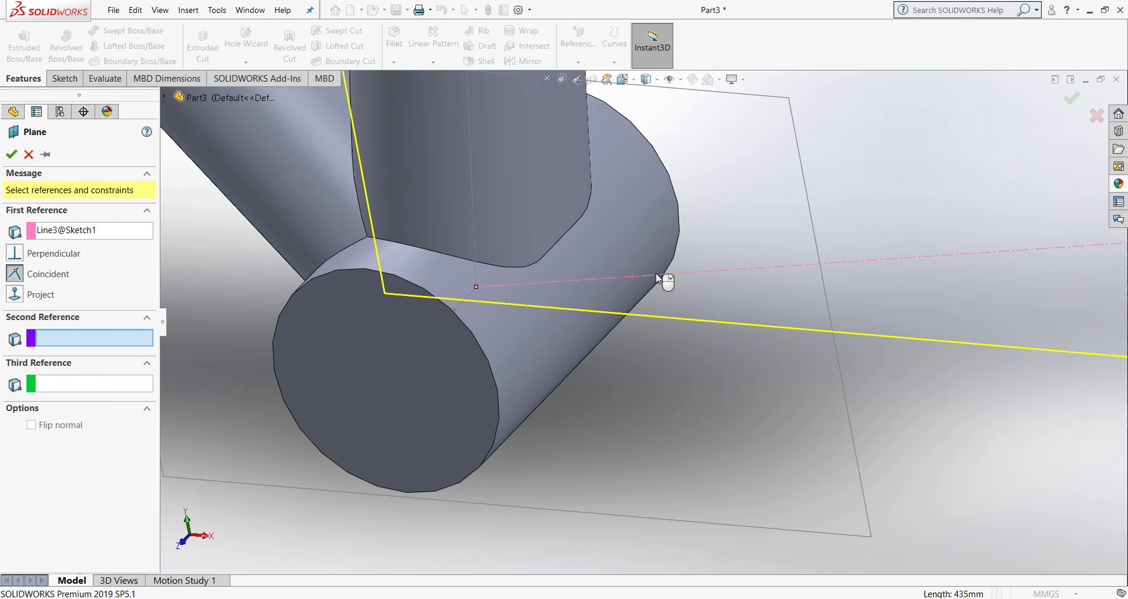
click(463, 302)
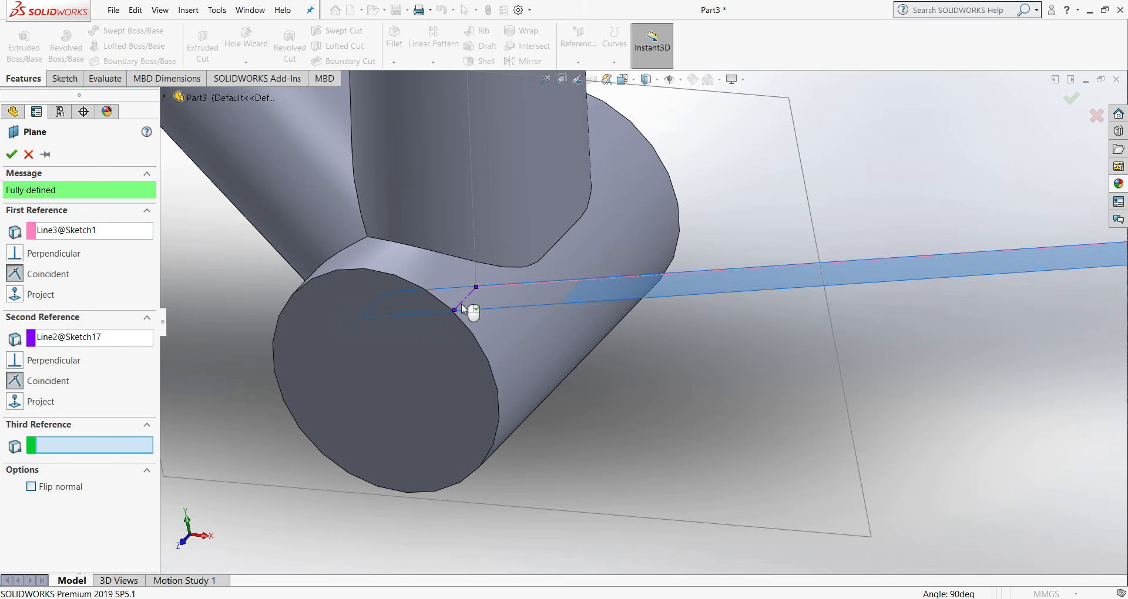
click(11, 155)
scroll(505, 299, up, 3)
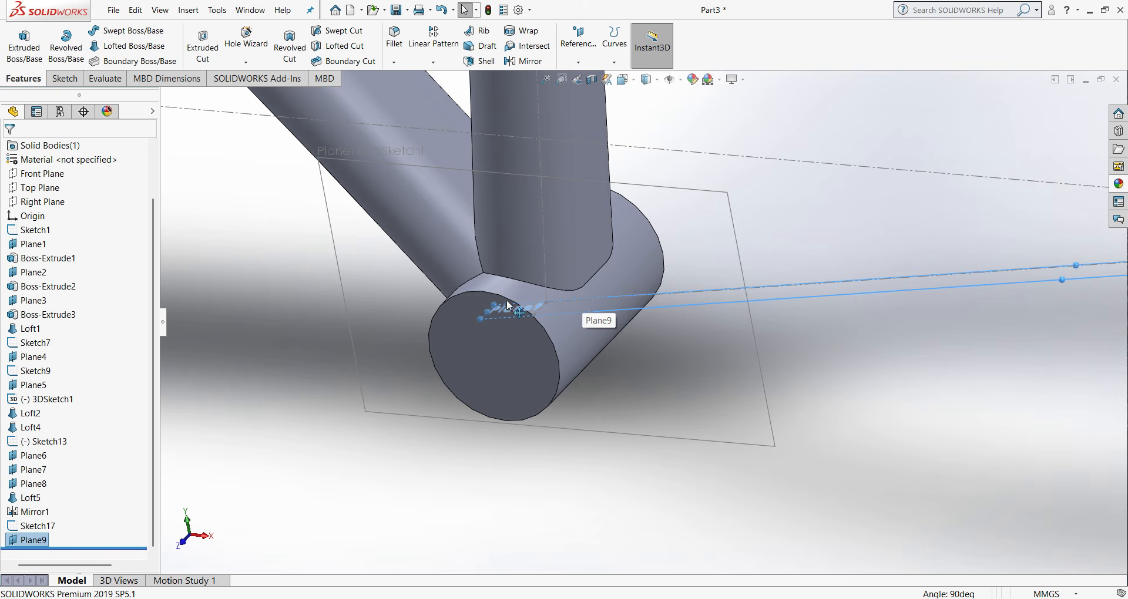
drag(495, 304, 536, 251)
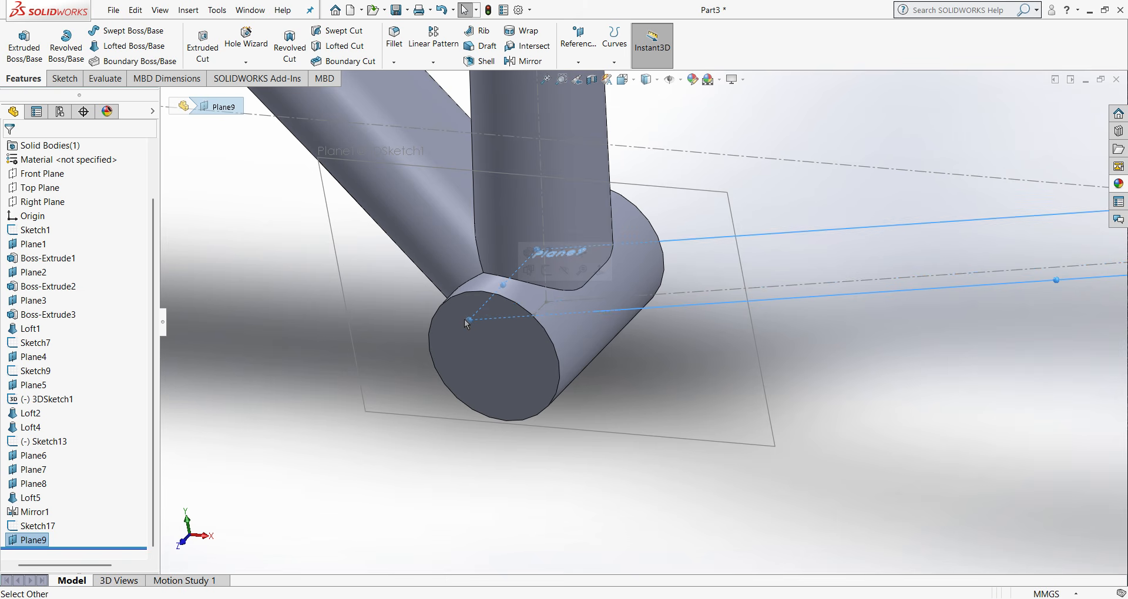
- Orient the view to face the chain stay plane from below the frame, with nothing selected
right_click(43, 543)
click(104, 325)
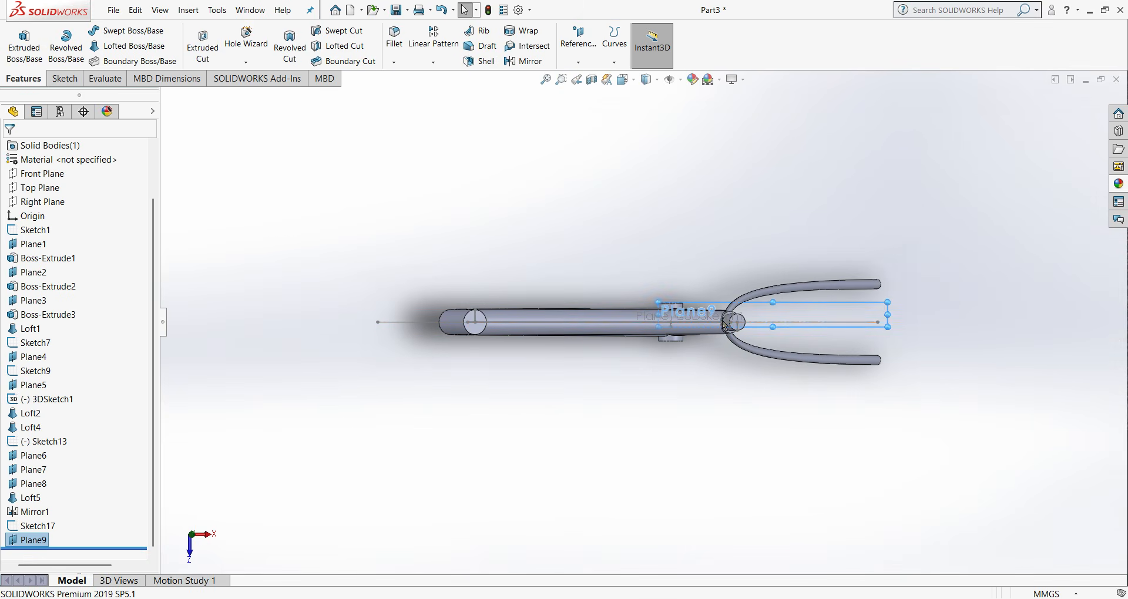
key(ctrl+4)
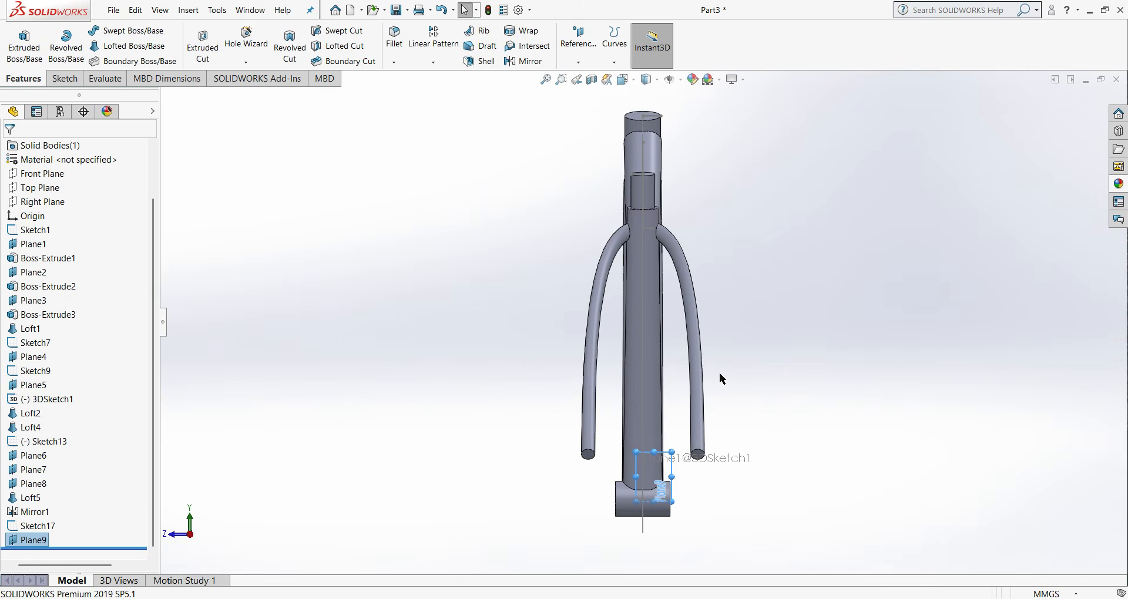
key(ctrl+6)
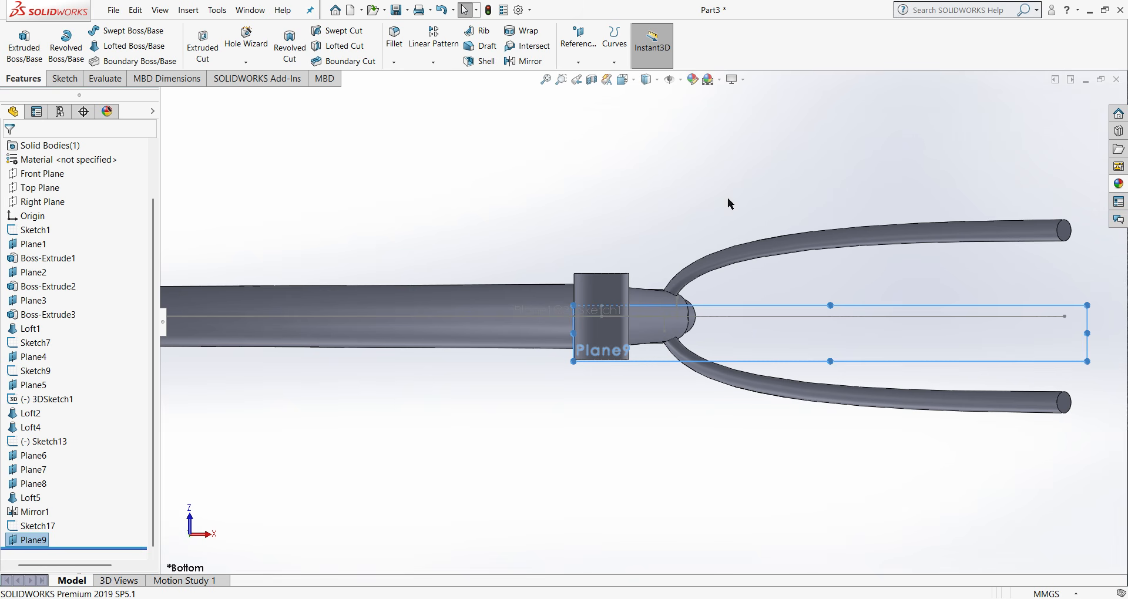
click(729, 148)
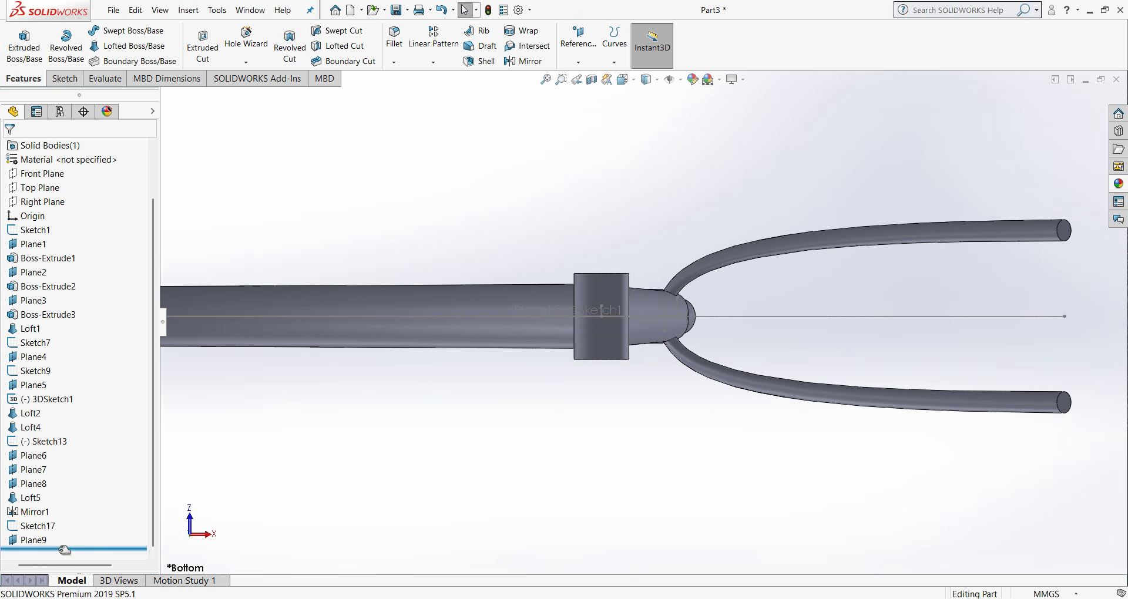
click(34, 540)
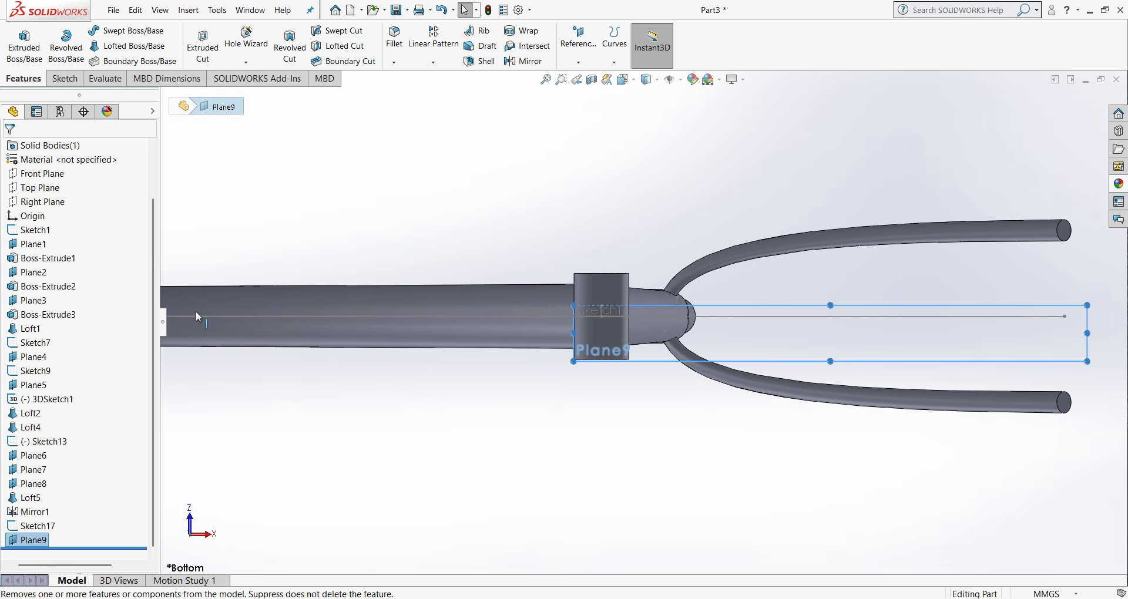
click(65, 78)
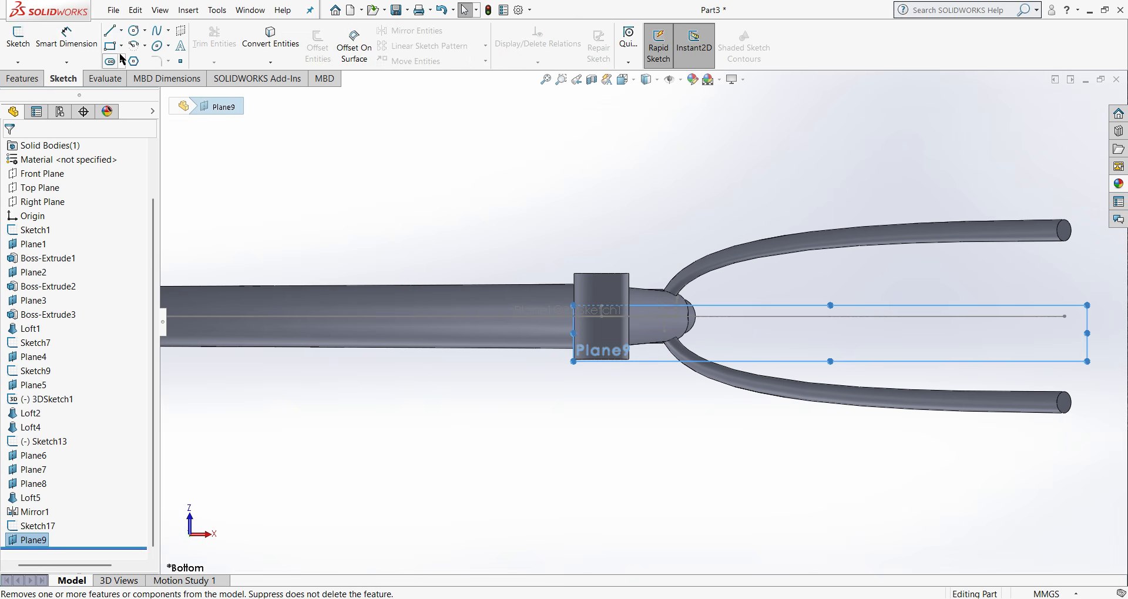
click(156, 31)
scroll(589, 319, down, 3)
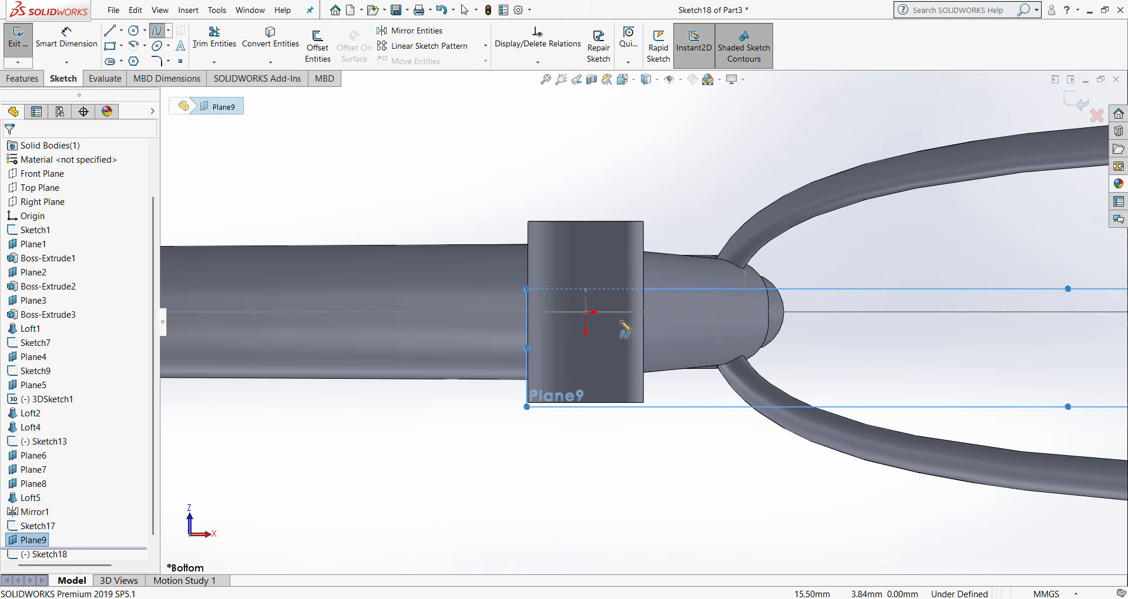
click(586, 313)
scroll(655, 322, up, 3)
scroll(1028, 357, up, 2)
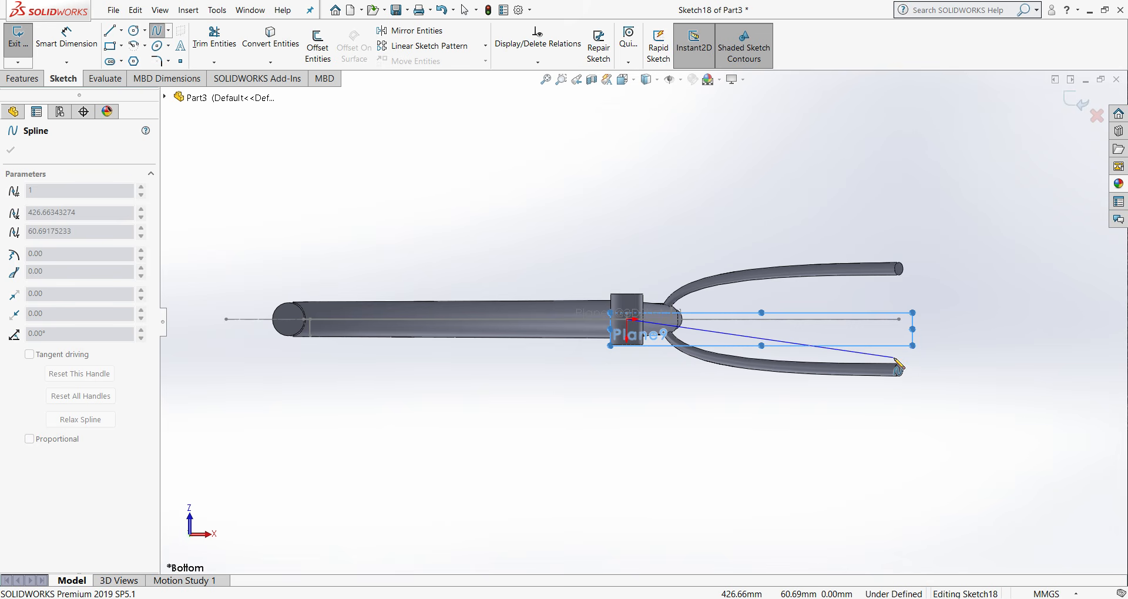
key(Escape)
click(1078, 104)
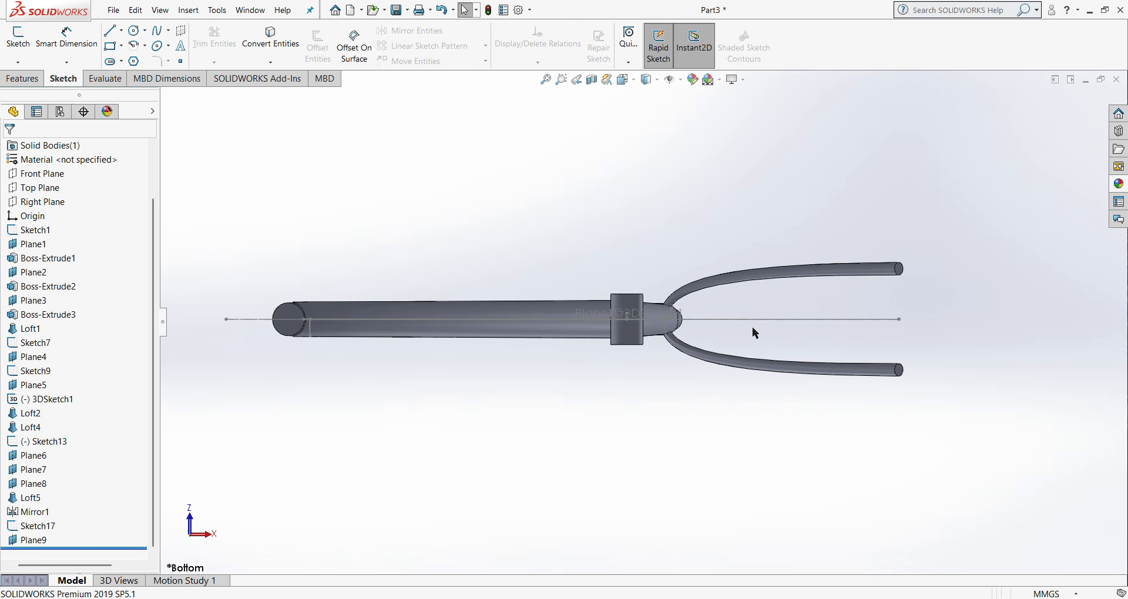
- On Plane9, sketch a vertical centerline about 79.84 mm long from the chain stay centerline's rear end to the seat stay's end center
click(34, 542)
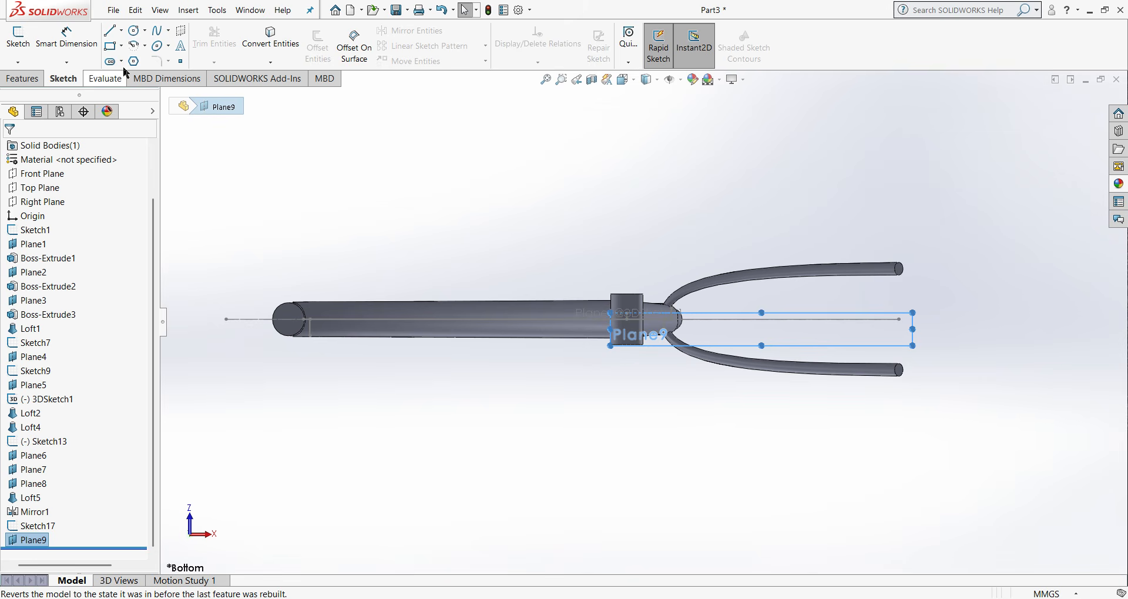
click(121, 30)
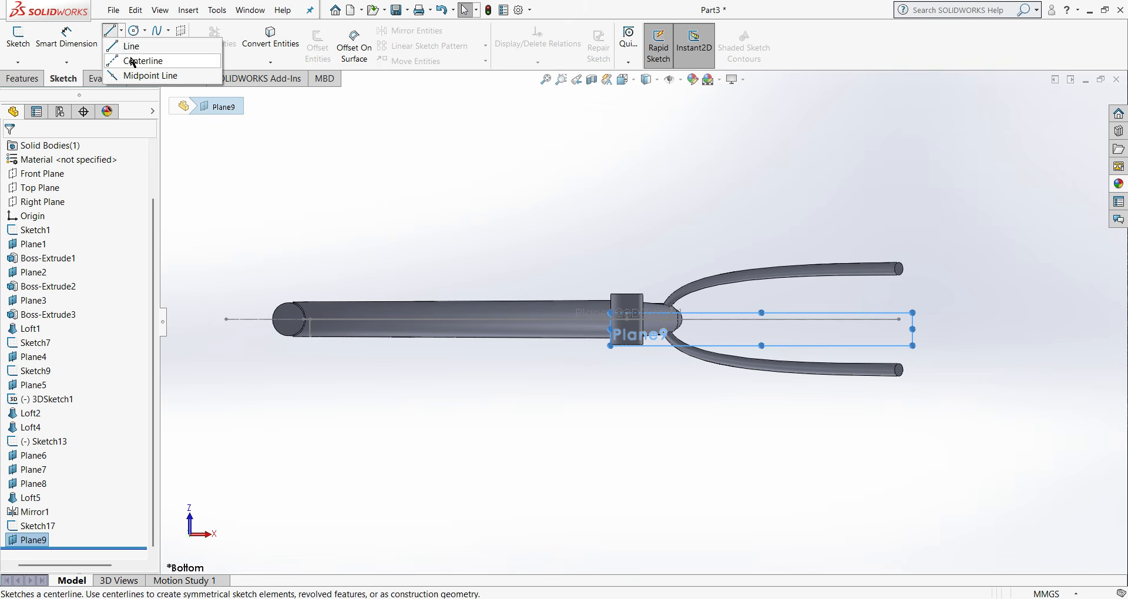
click(131, 58)
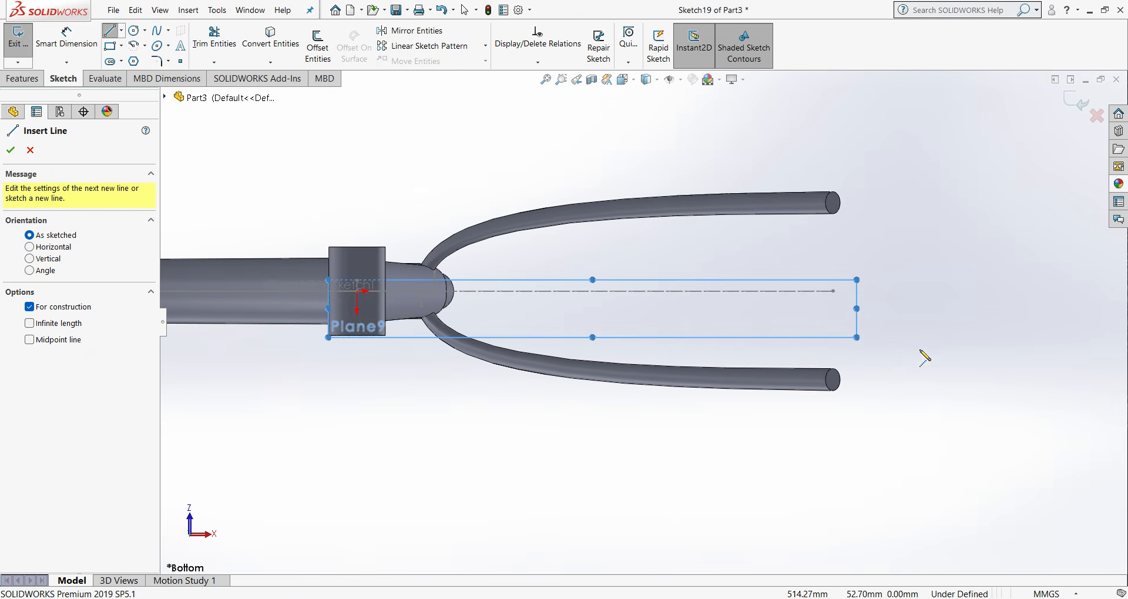
click(834, 291)
scroll(836, 381, down, 4)
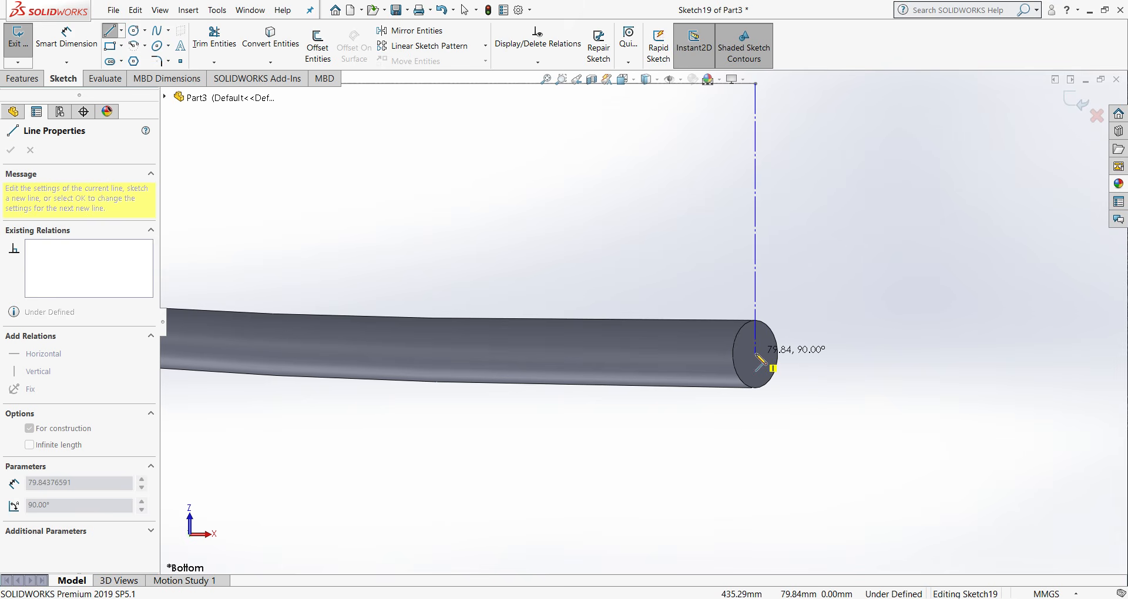
click(756, 353)
right_click(757, 355)
click(784, 370)
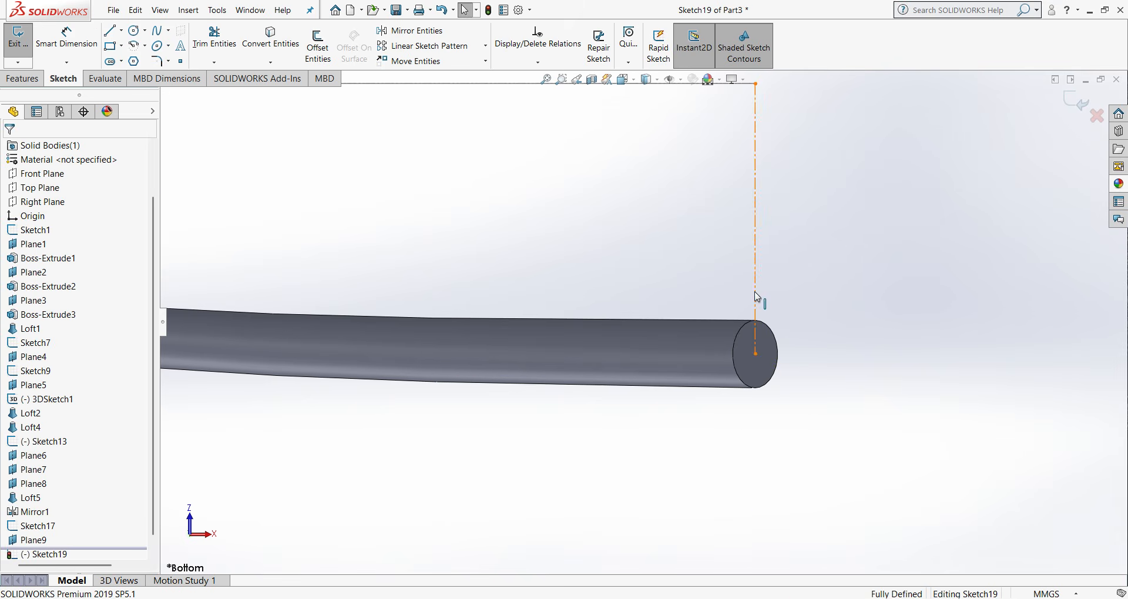
- Apply a vertical relation to the new centerline and dimension its length to 80 mm
click(756, 297)
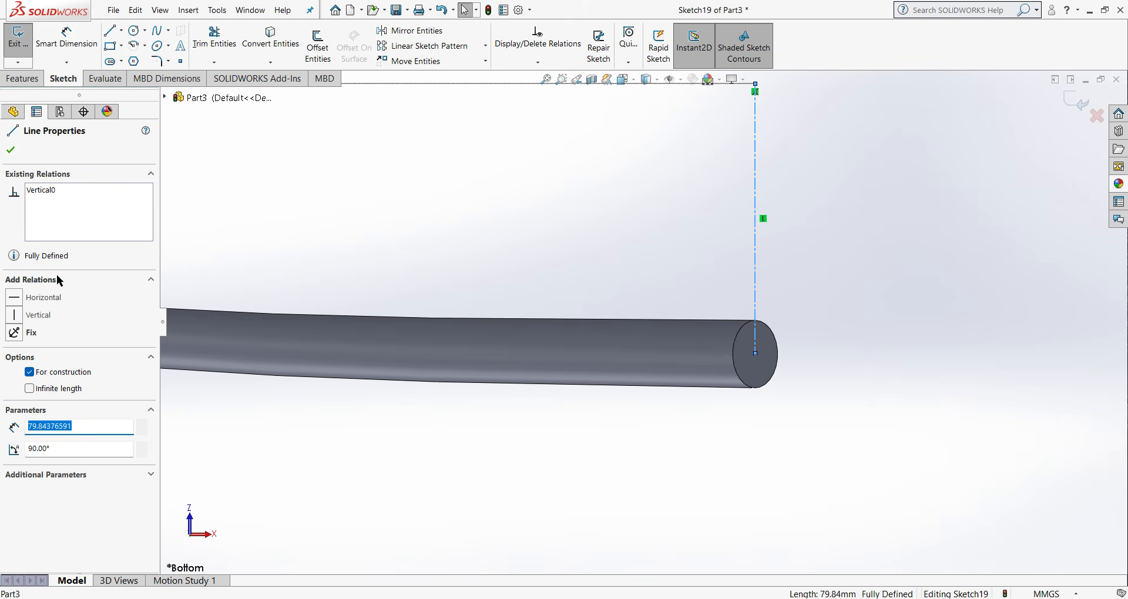
click(28, 318)
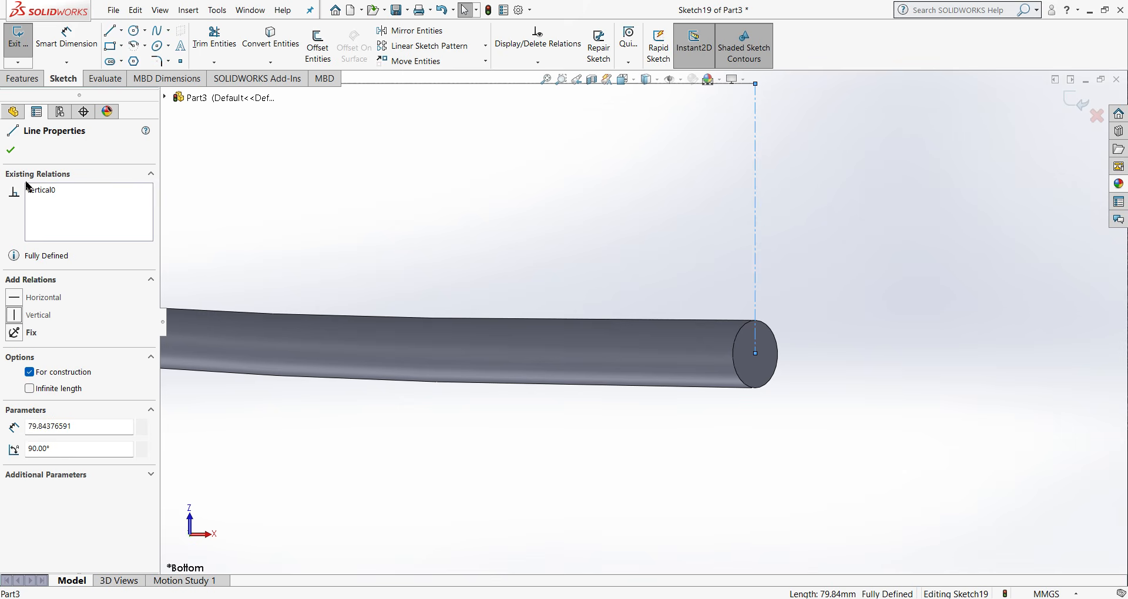
click(12, 151)
click(66, 42)
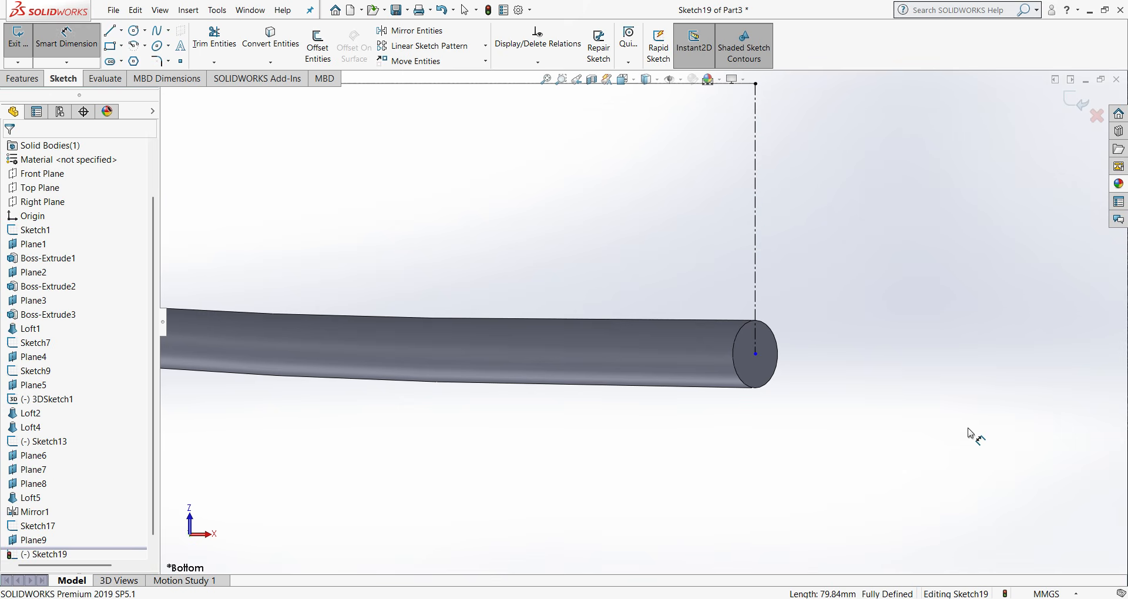
key(z)
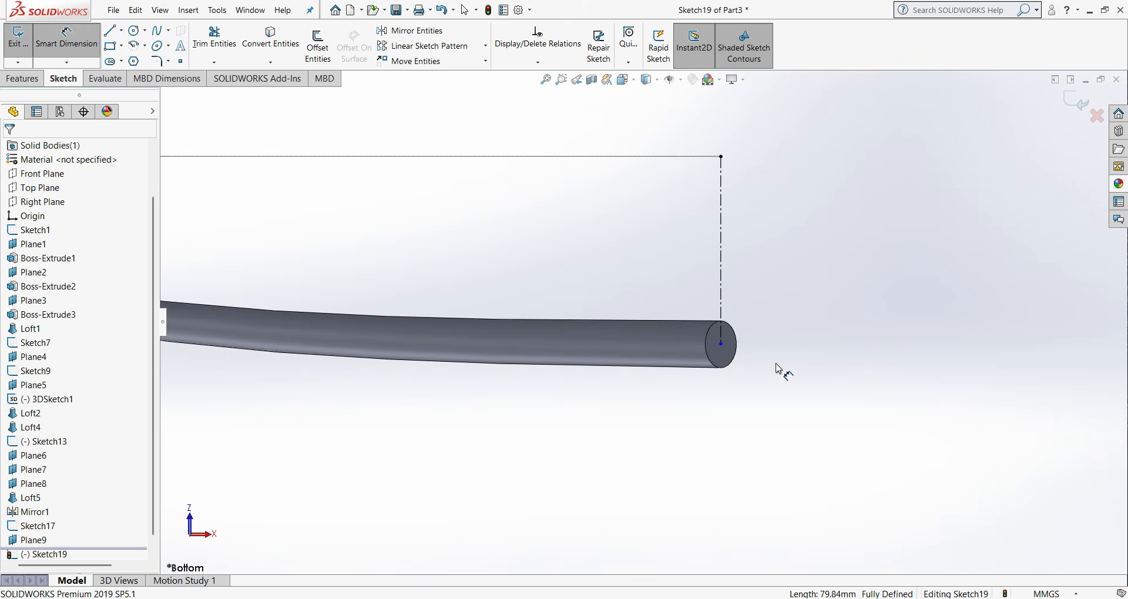
click(723, 293)
click(777, 293)
text(80)
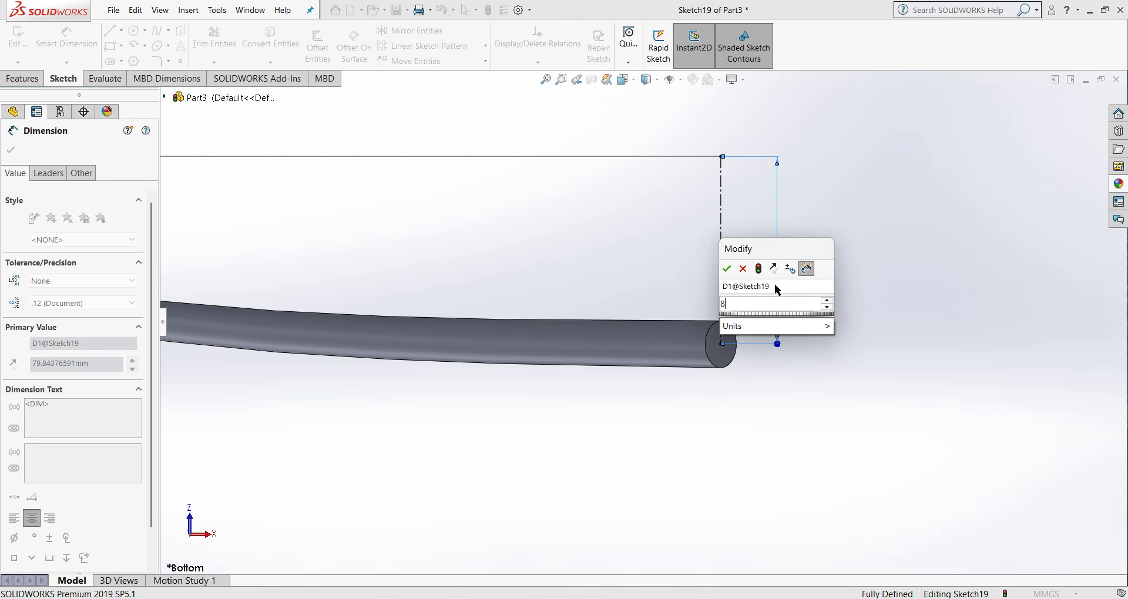
click(727, 269)
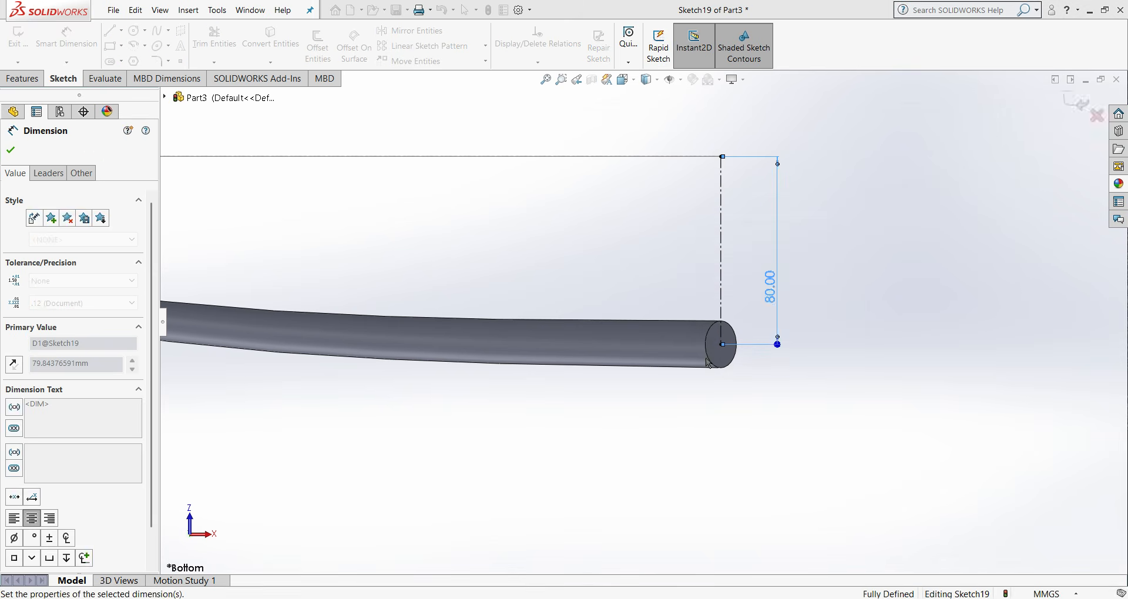
key(z)
key(z)
key(z)
key(z)
scroll(471, 290, up, 1)
click(435, 288)
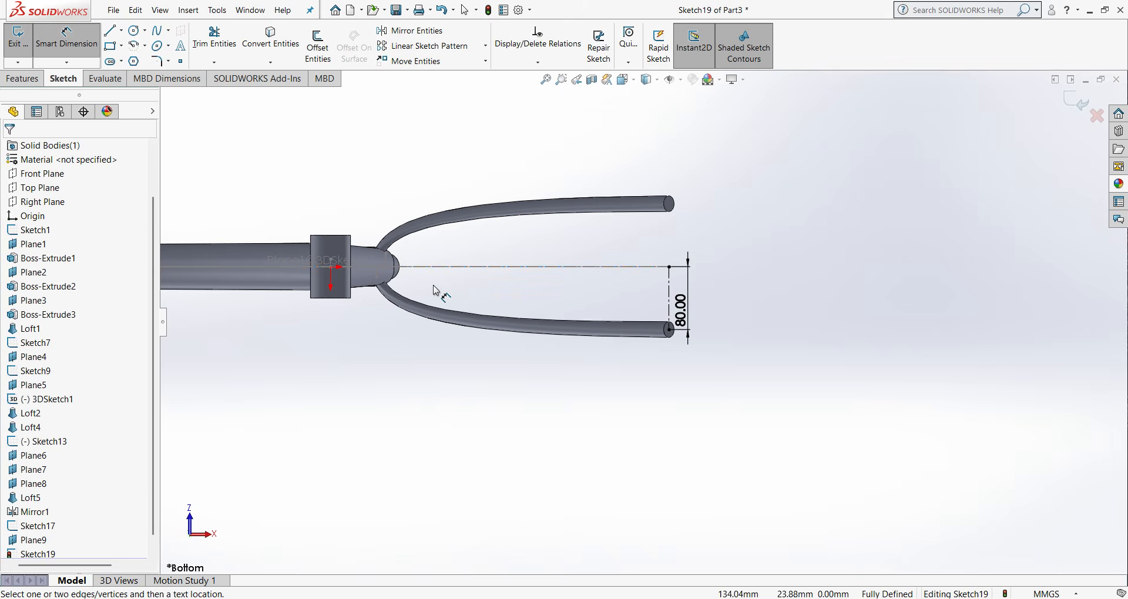
- Sketch a two-point spline from the origin to the seat stay end of the 80 mm centerline
scroll(386, 274, down, 2)
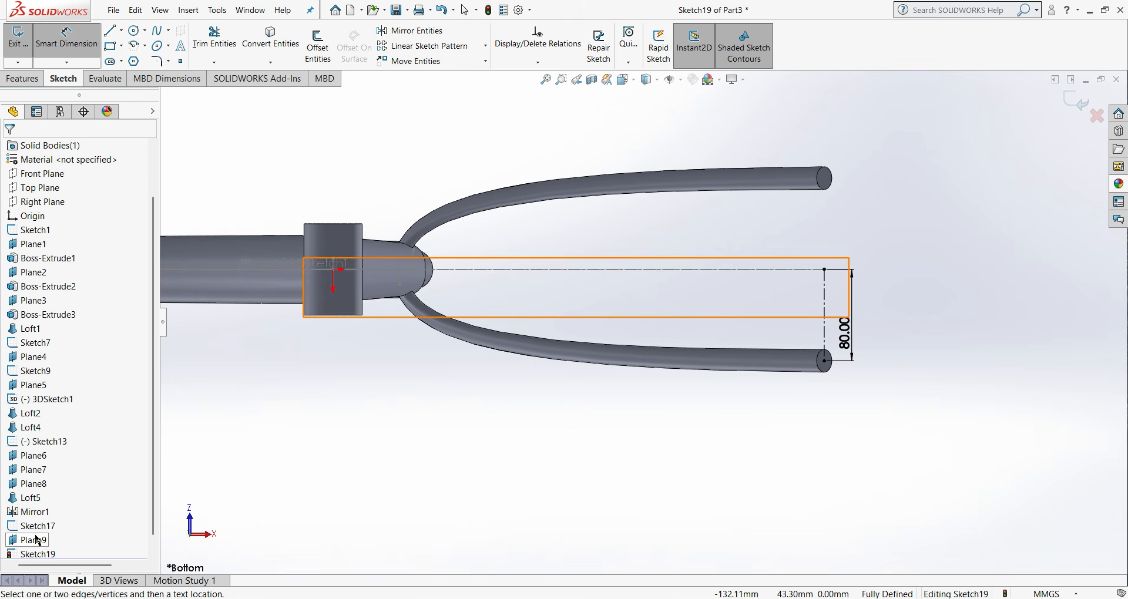
scroll(35, 531, down, 1)
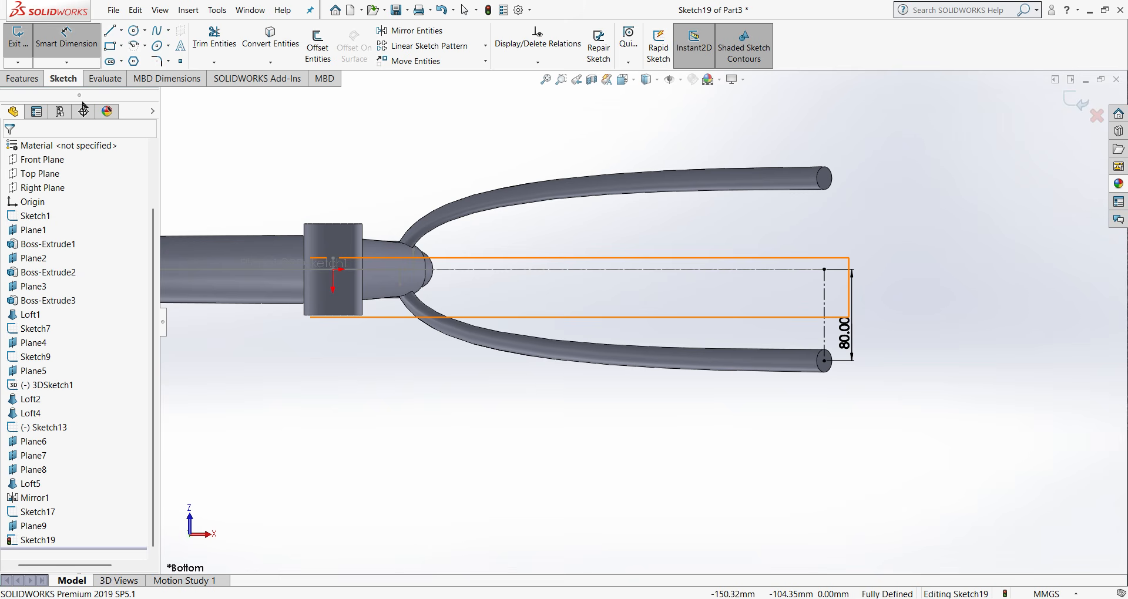
click(159, 30)
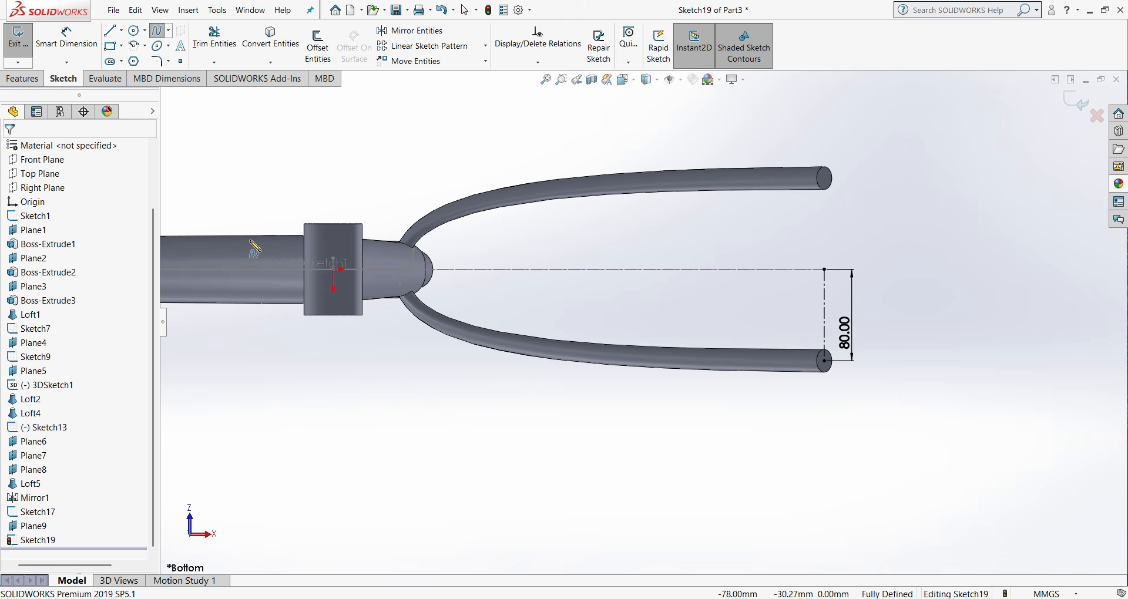
click(333, 270)
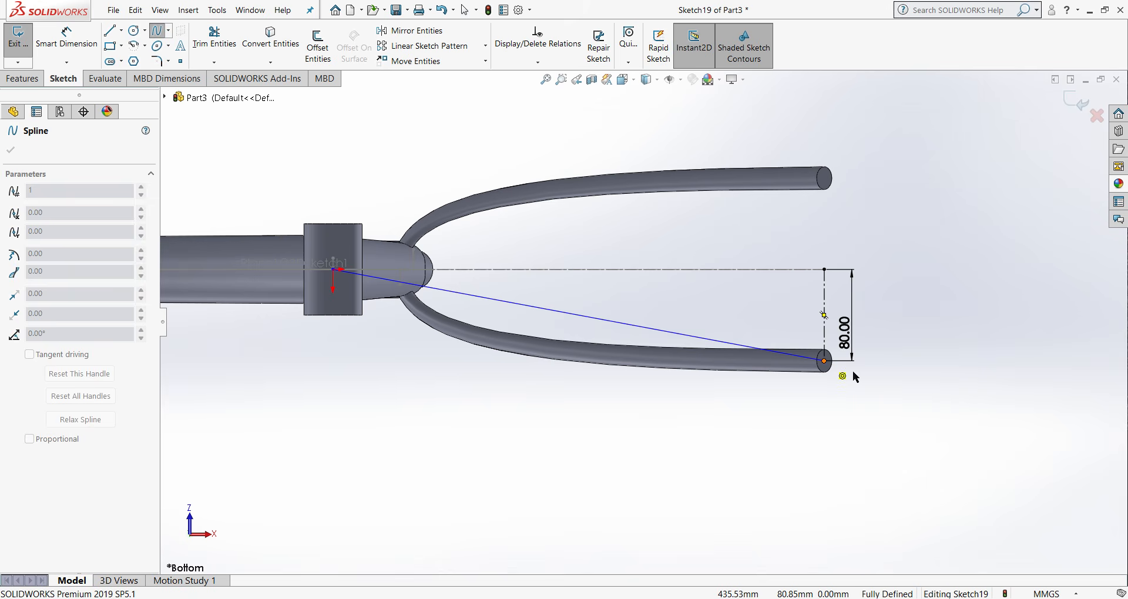
double_click(825, 361)
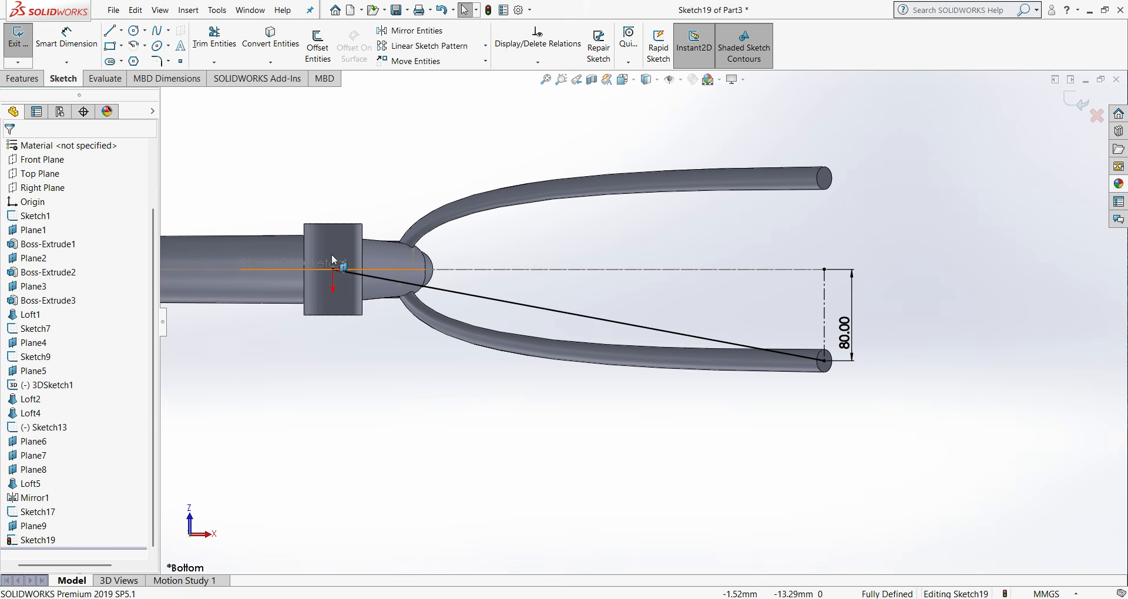
- Bend the spline outward with its rear tangent handle at a weighting of about 437, and make that handle horizontal
click(637, 328)
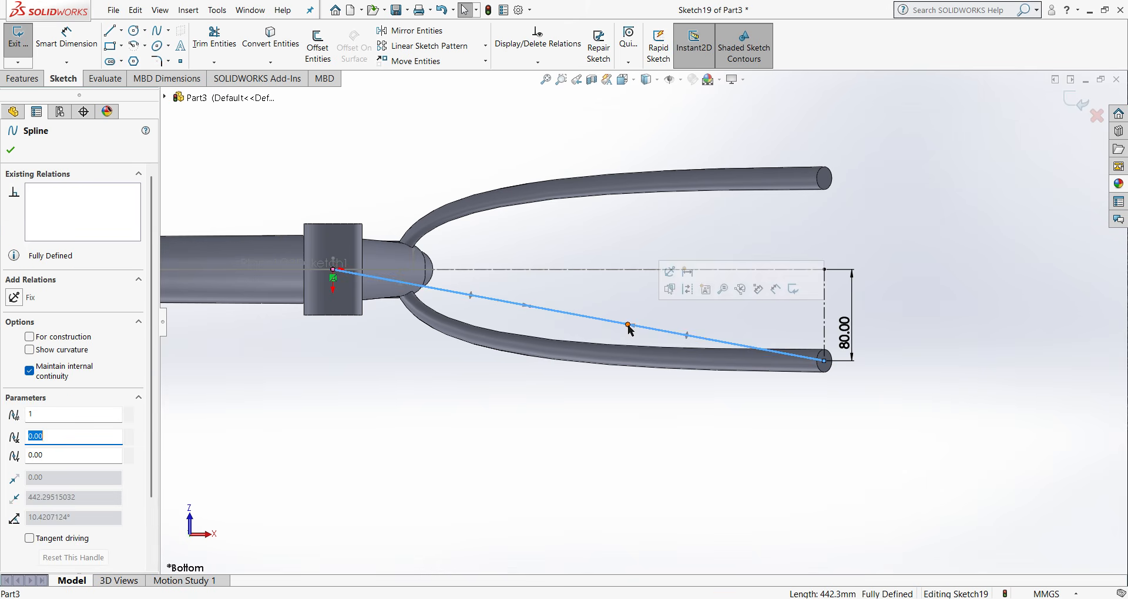
drag(630, 329, 634, 373)
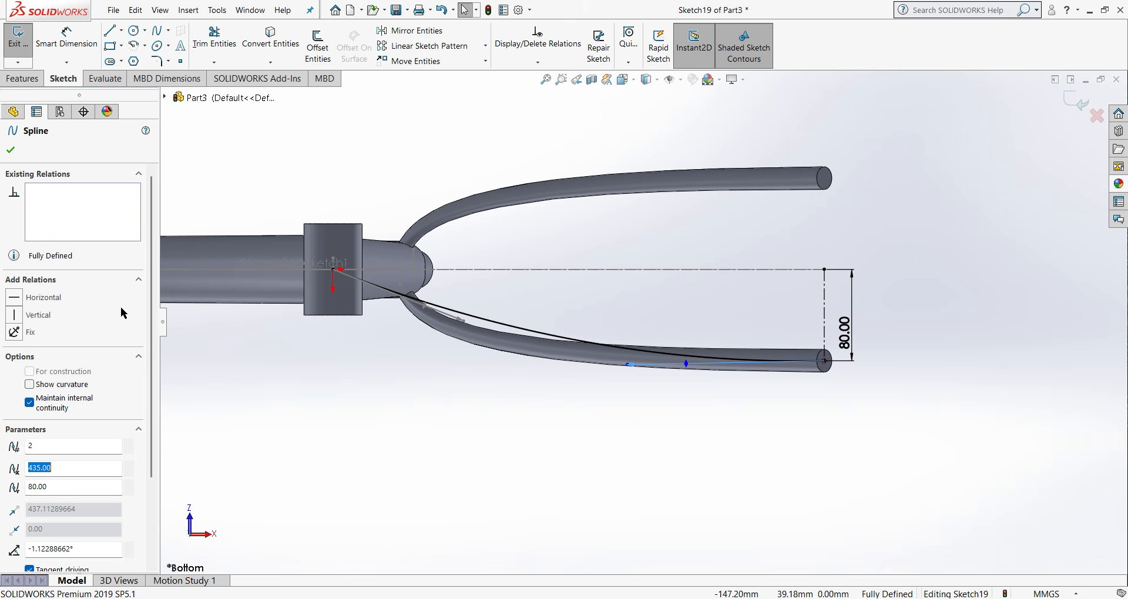
click(14, 298)
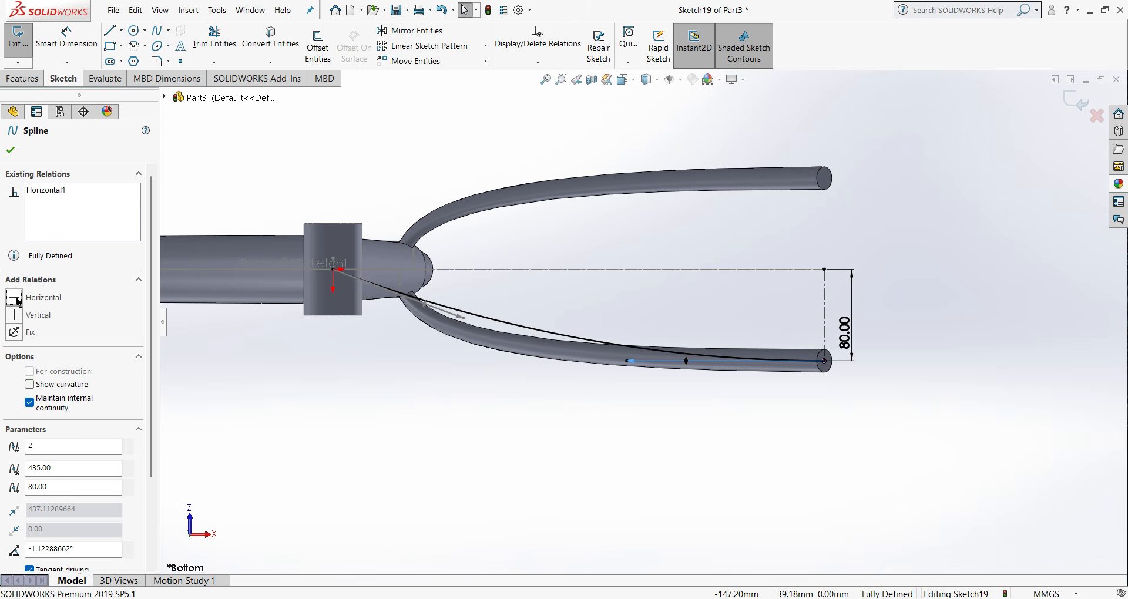
click(11, 152)
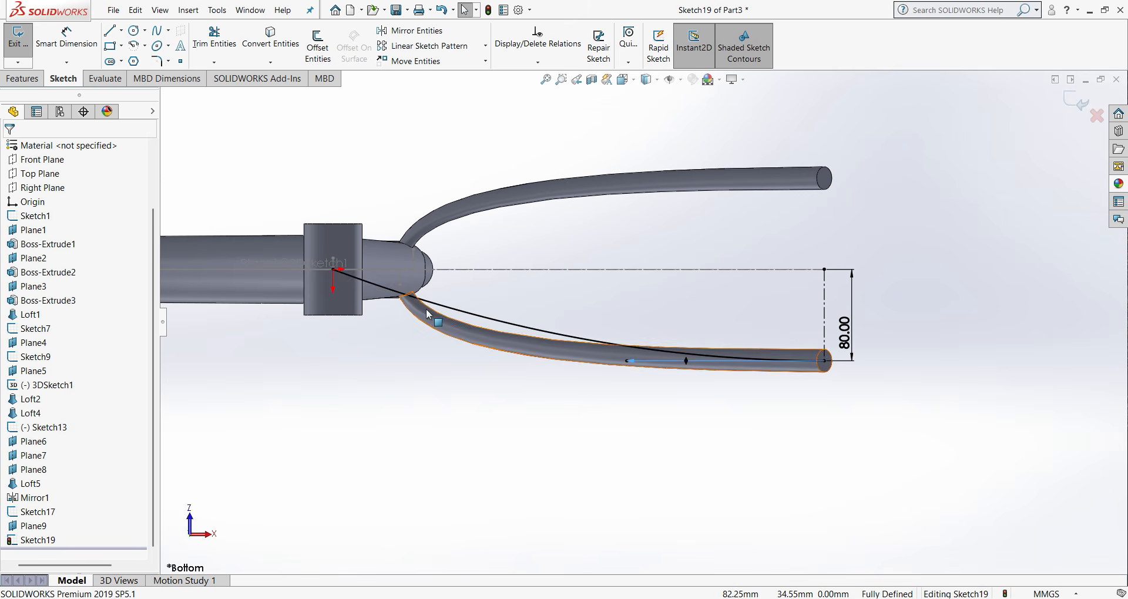
- Pull the spline's bottom bracket handle outward to about 84° with a weighting of about 241, and check the curve from the front and above
click(464, 320)
mouse_move(464, 320)
mouse_down()
mouse_move(403, 315)
mouse_move(375, 324)
mouse_move(377, 348)
mouse_move(371, 336)
mouse_move(371, 347)
mouse_move(344, 347)
mouse_up()
middle_drag(726, 390, 750, 294)
key(ctrl+1)
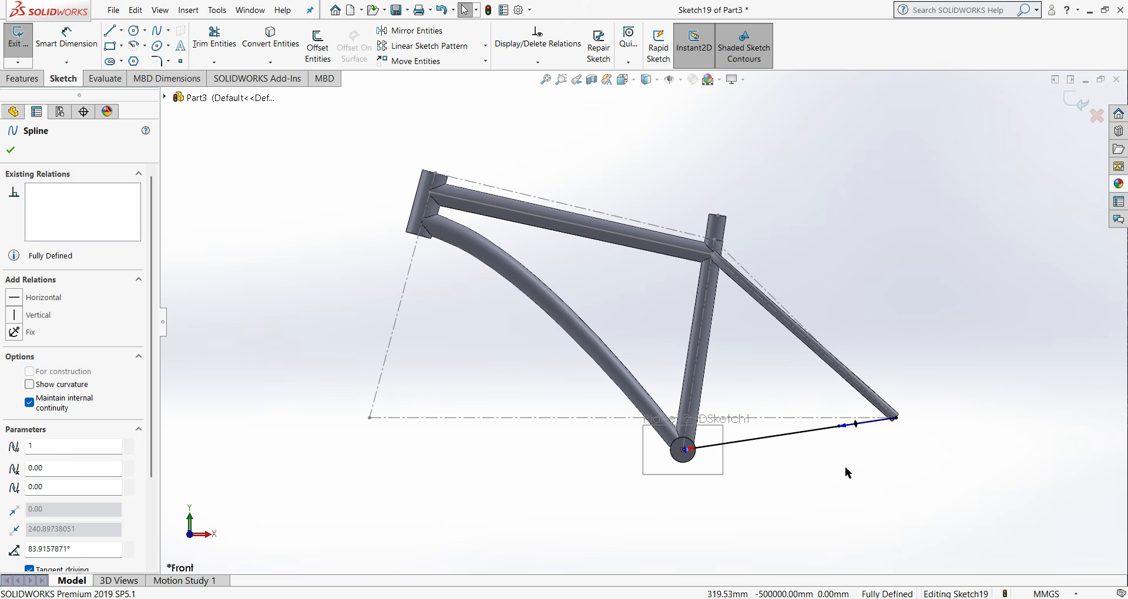
mouse_move(843, 426)
middle_down()
mouse_move(845, 414)
mouse_move(817, 392)
mouse_move(758, 468)
mouse_move(770, 511)
mouse_move(810, 477)
middle_up()
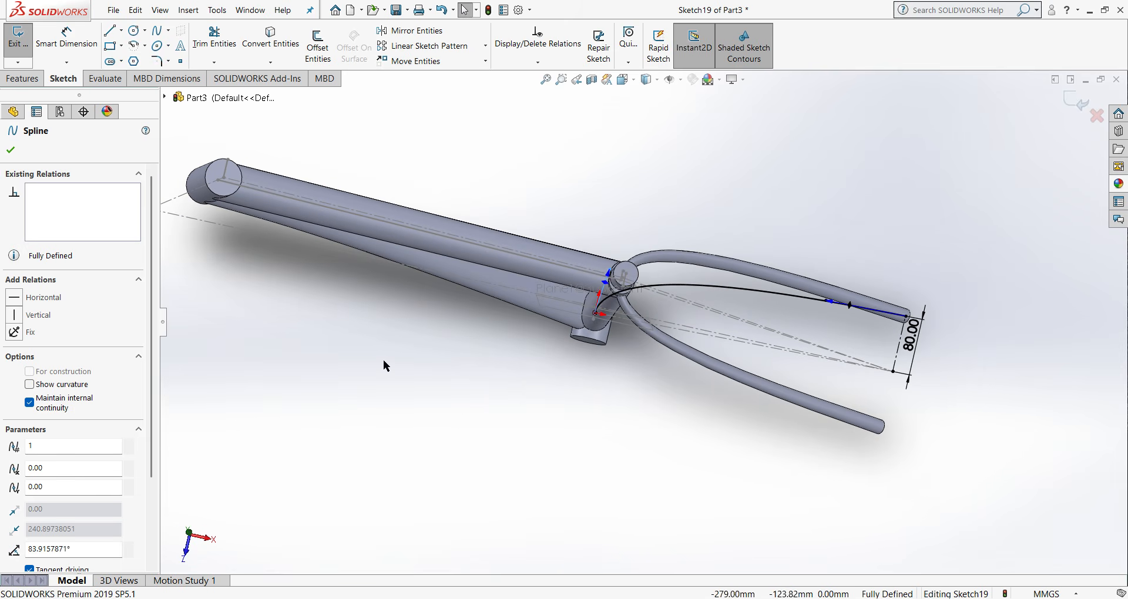
- Adjust the spline's bottom bracket handle to about 75°, and shorten the rear handle to a weighting of about 221
click(707, 288)
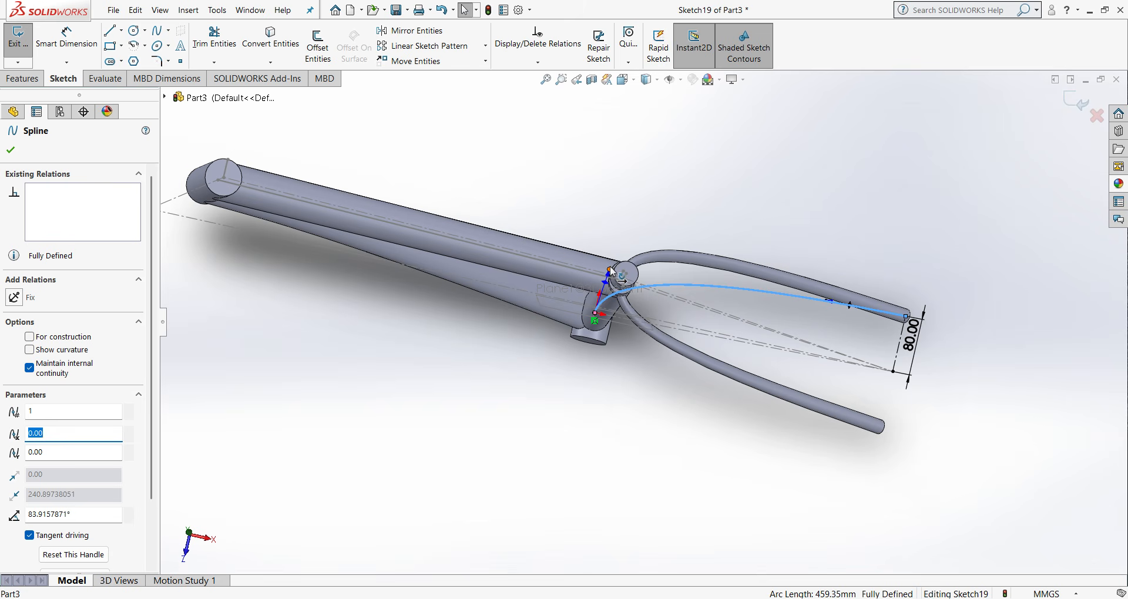
drag(612, 271, 615, 276)
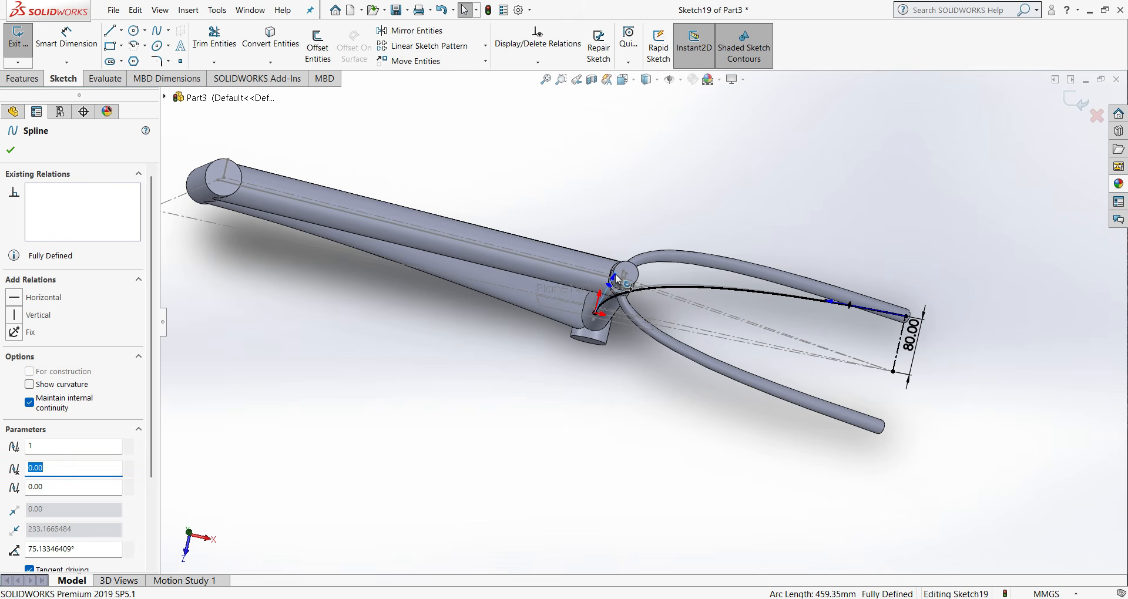
drag(830, 302, 862, 326)
middle_drag(821, 333, 826, 379)
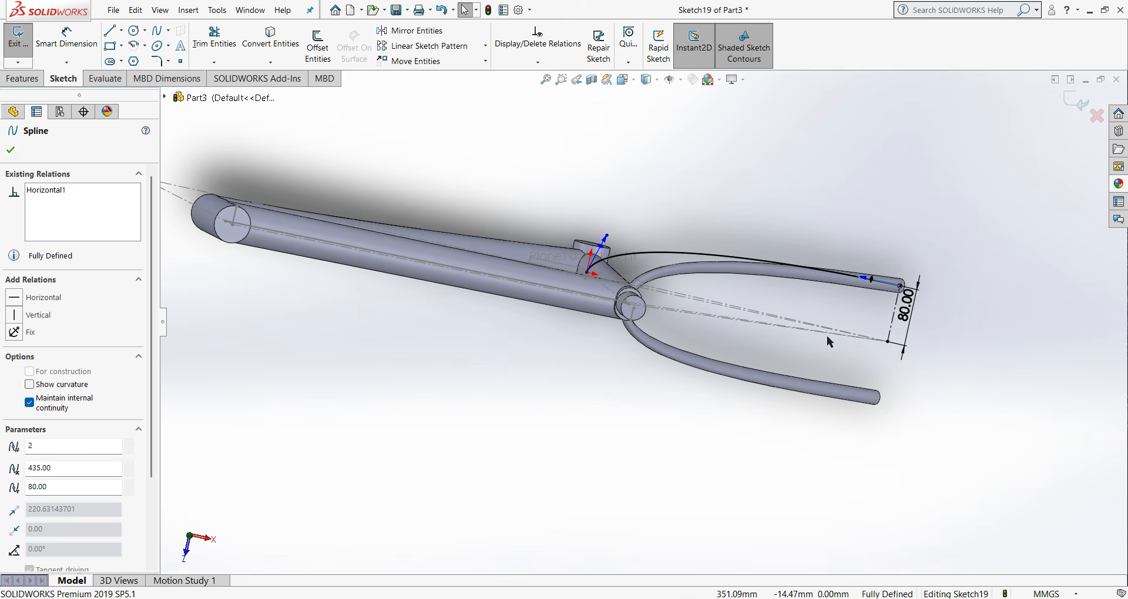
- Check the chain stay spline from the front and near the bottom bracket, then finish its sketch
middle_drag(824, 298, 831, 216)
key(ctrl+1)
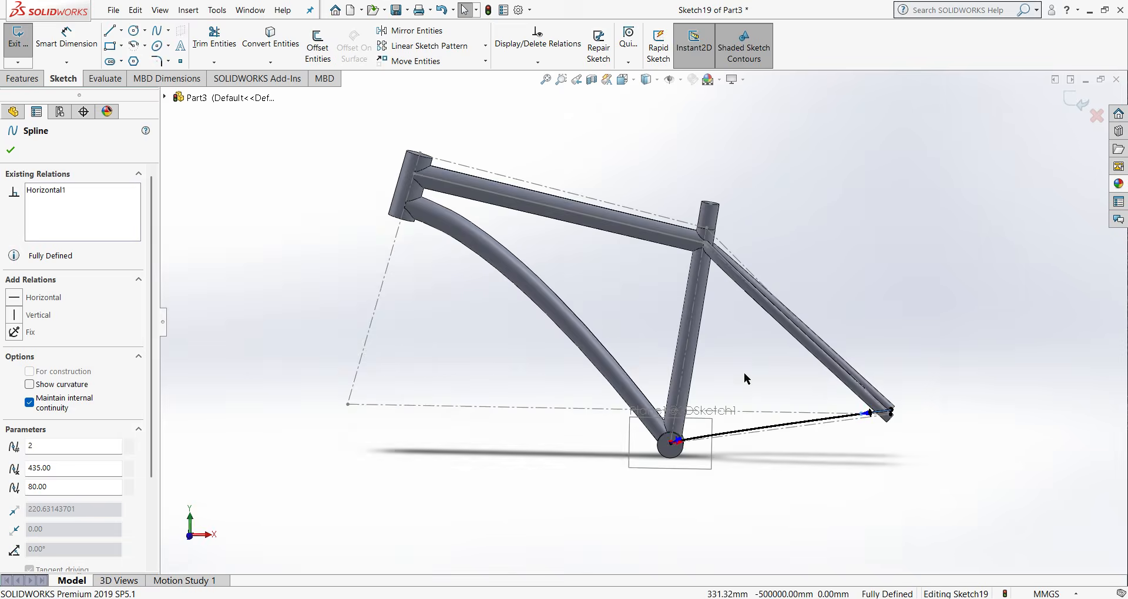
scroll(741, 429, down, 2)
scroll(652, 438, down, 2)
middle_drag(731, 449, 598, 509)
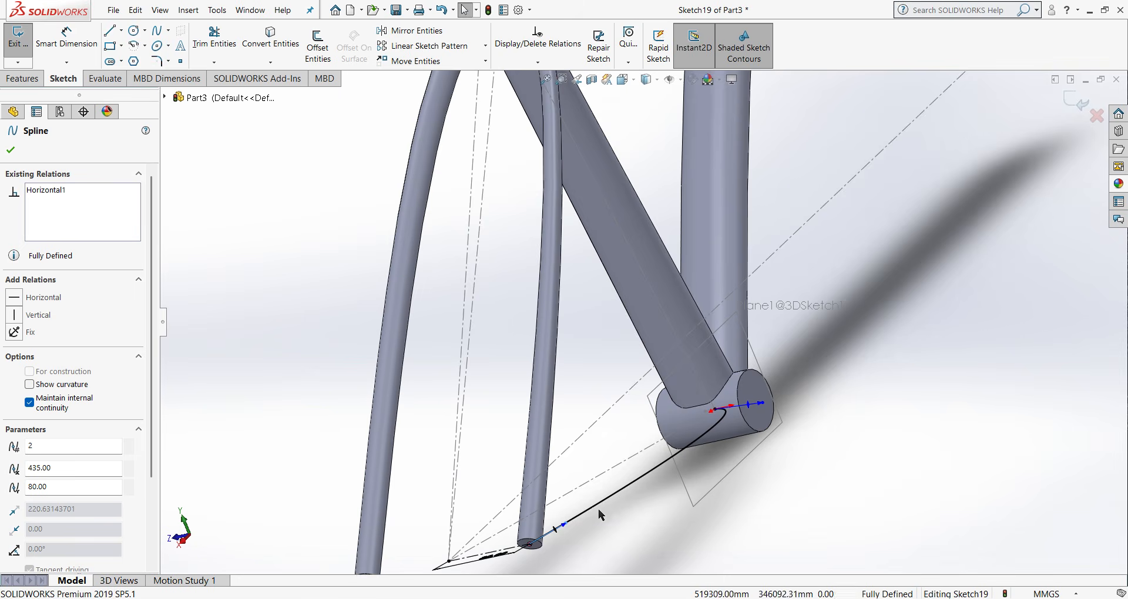
scroll(778, 424, down, 5)
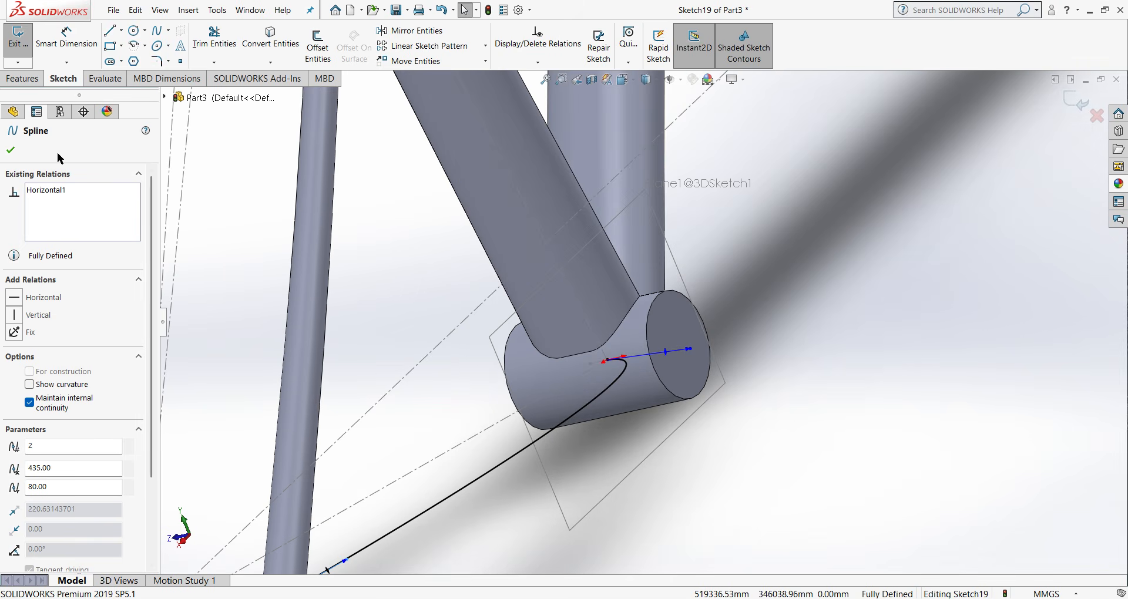
click(9, 154)
click(22, 78)
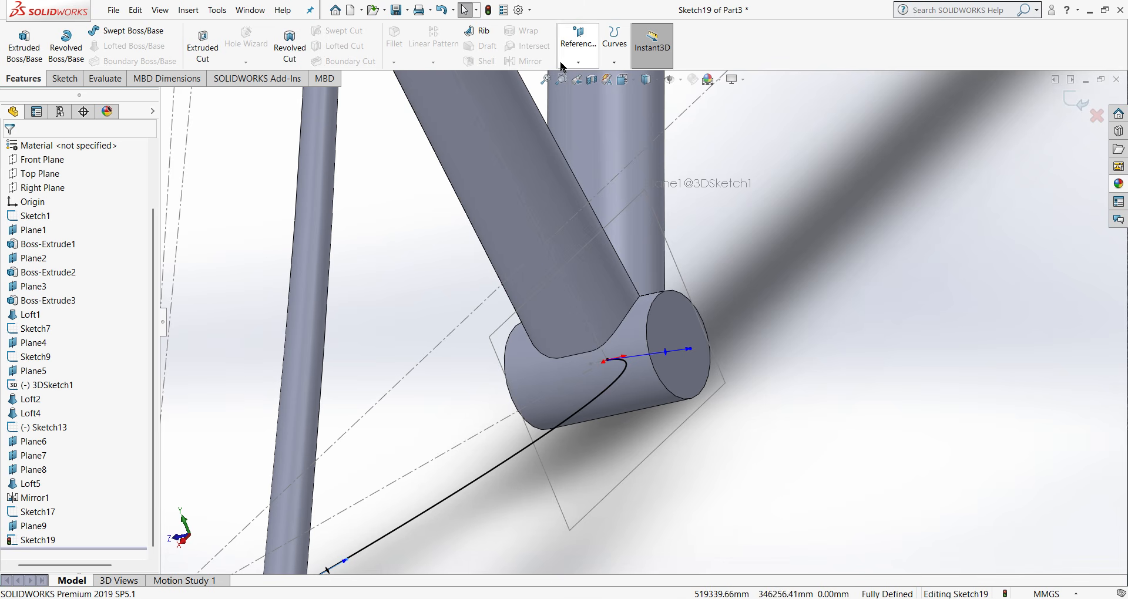
click(1081, 98)
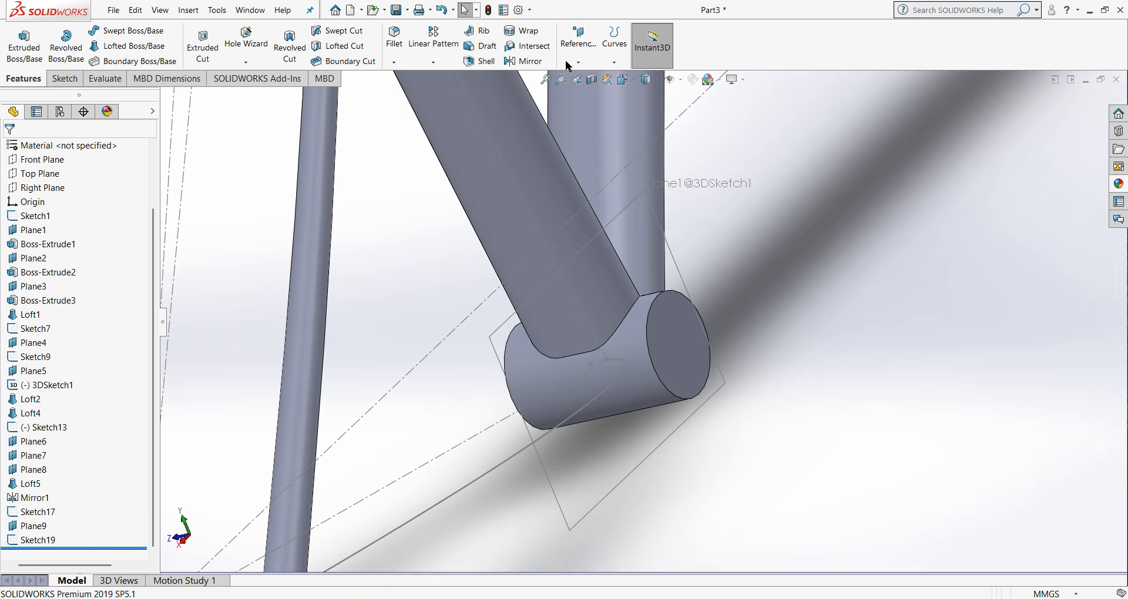
- Create a reference plane through the origin point, perpendicular to the chain stay spline
click(581, 63)
click(588, 75)
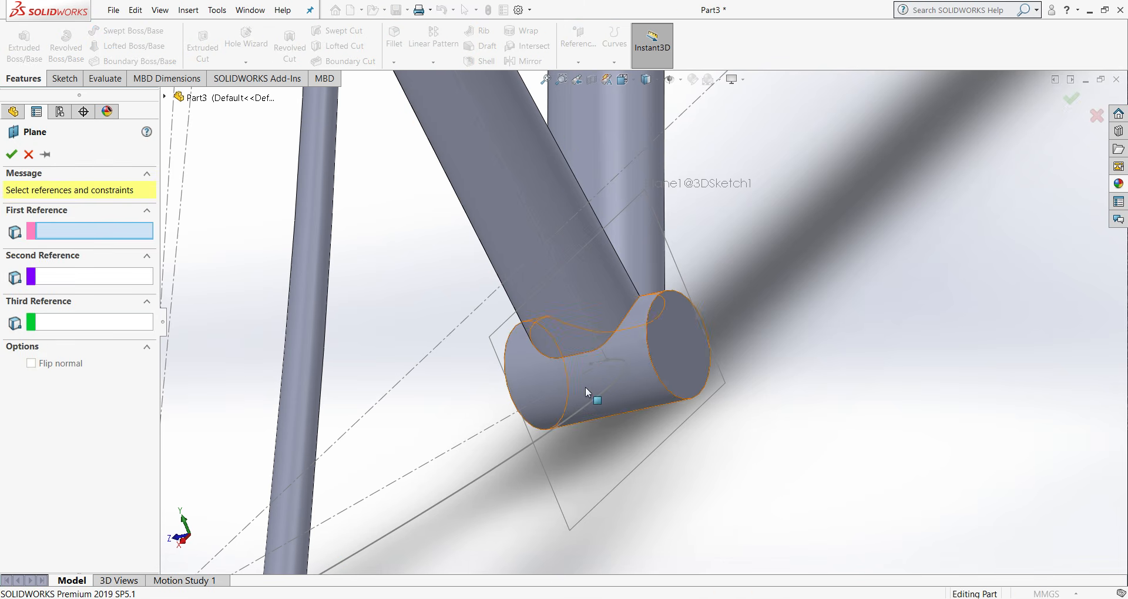
click(608, 362)
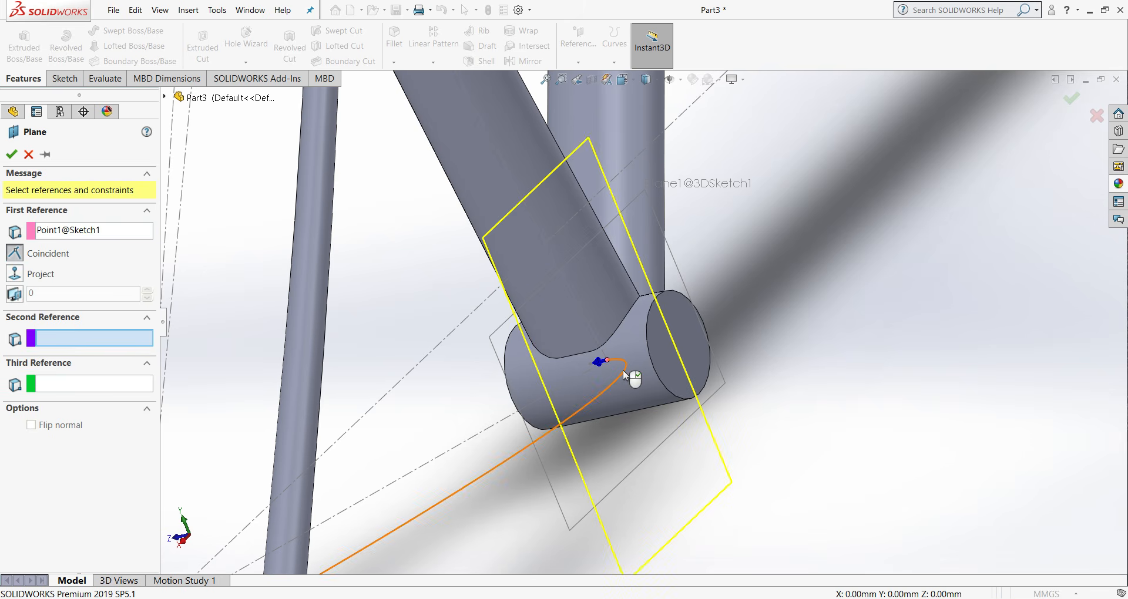
click(598, 396)
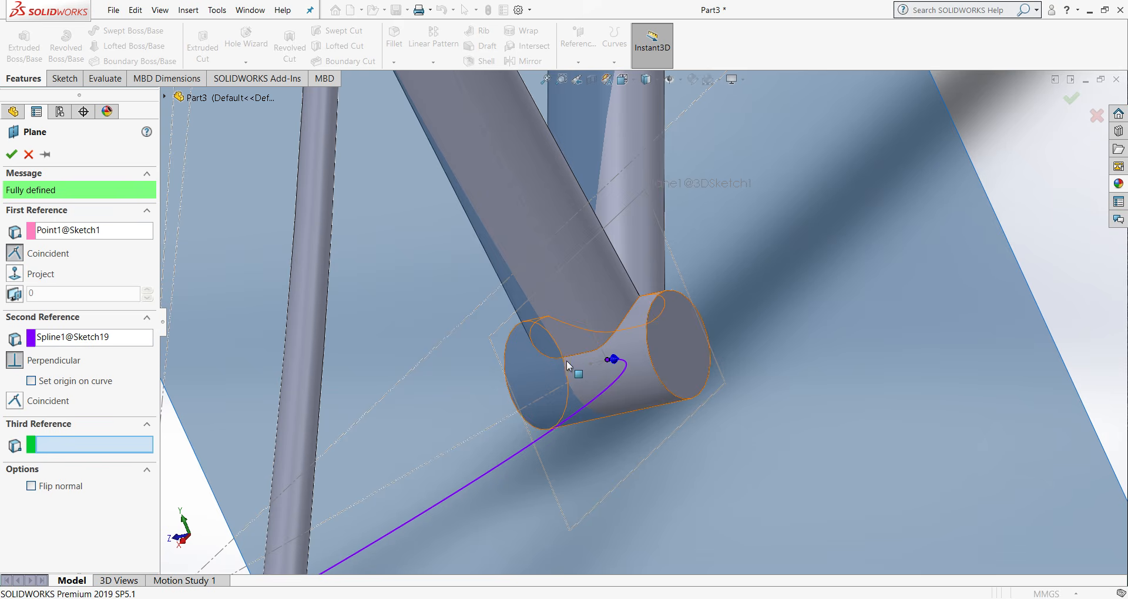
click(12, 155)
- Sketch an ellipse centered on the origin on the new plane, with radii of about 15.5 mm and 9.4 mm
click(73, 78)
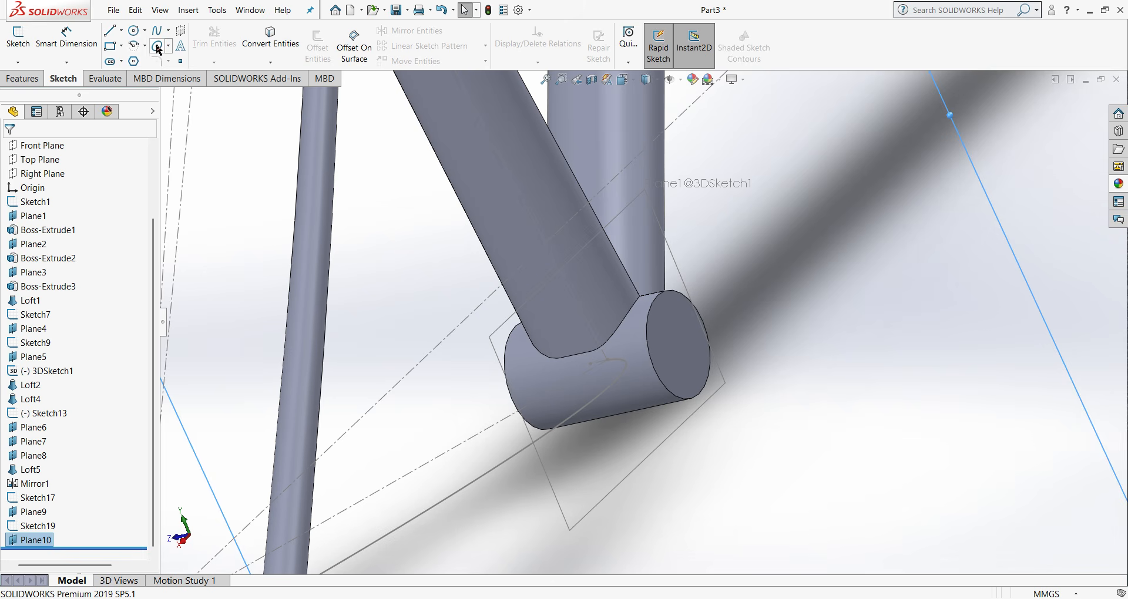
click(157, 47)
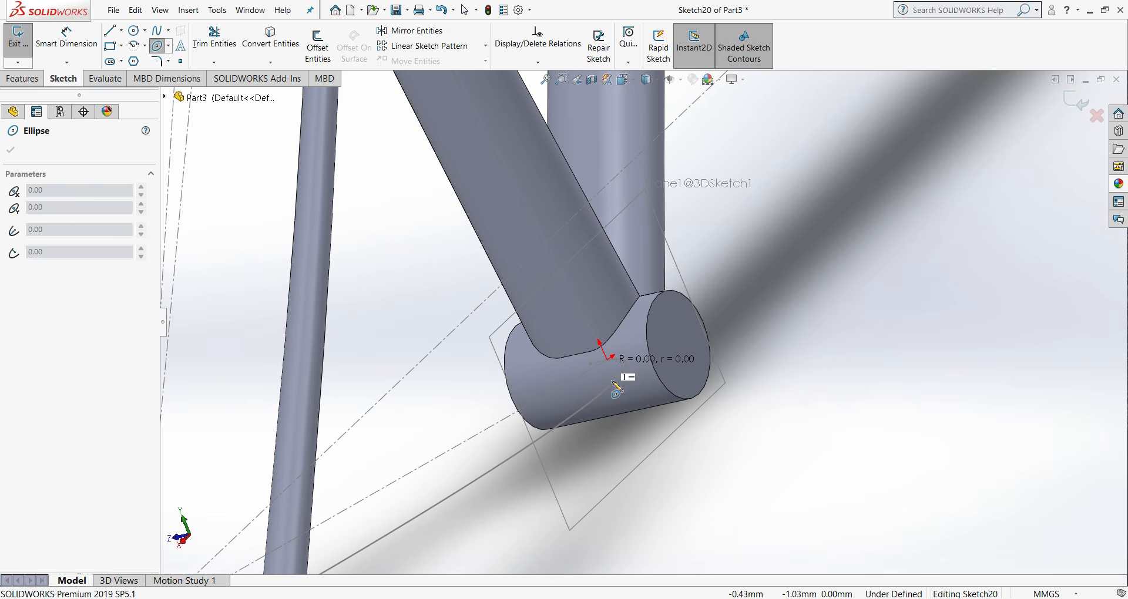
click(607, 360)
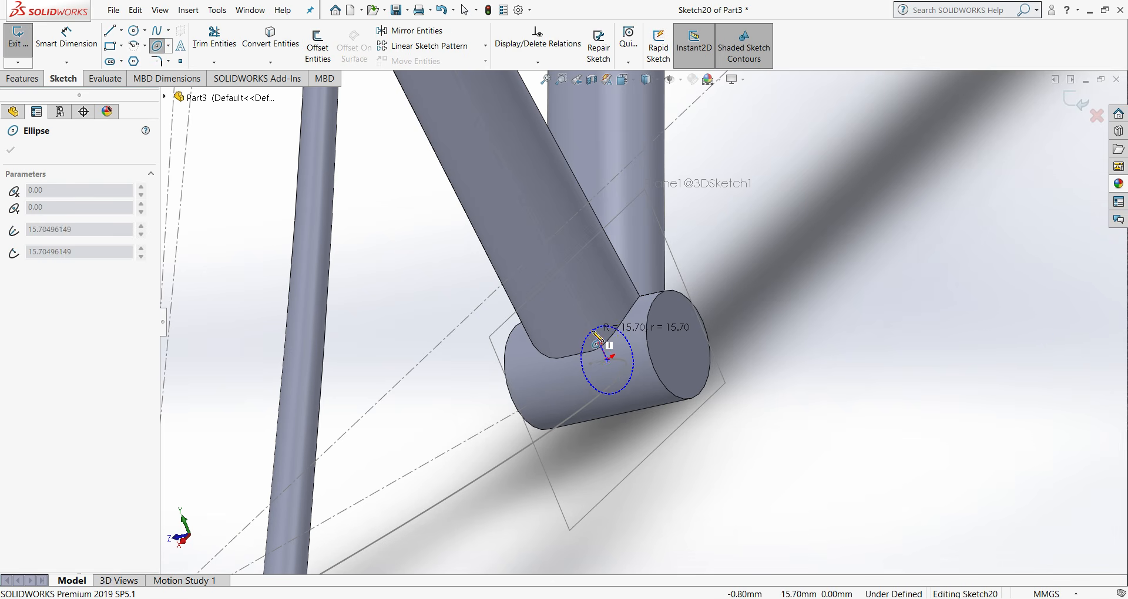
click(597, 341)
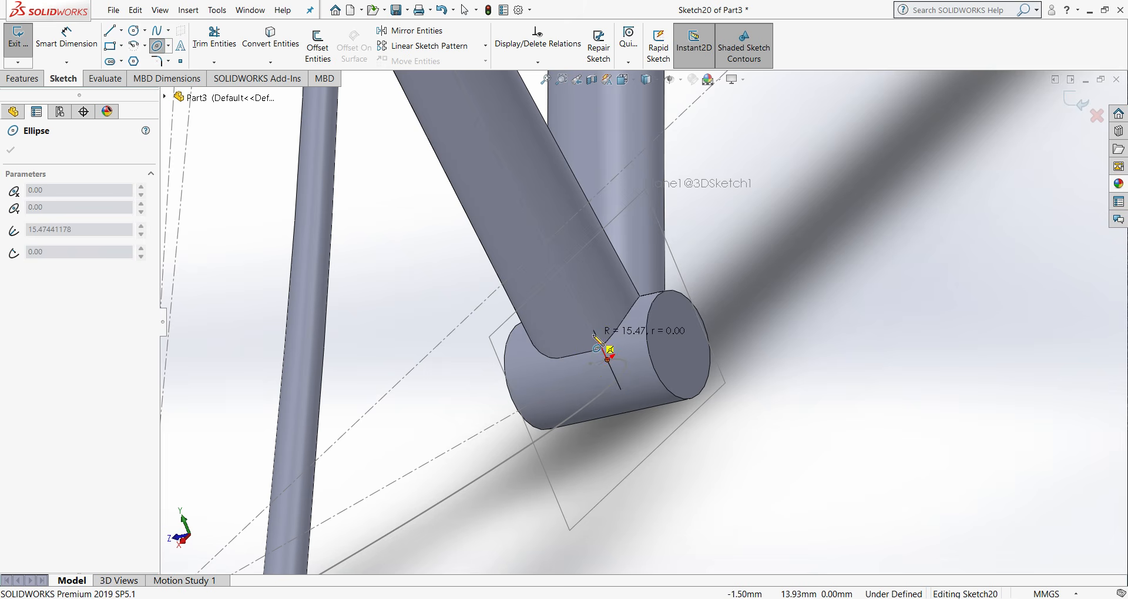
click(607, 351)
right_click(612, 354)
click(612, 354)
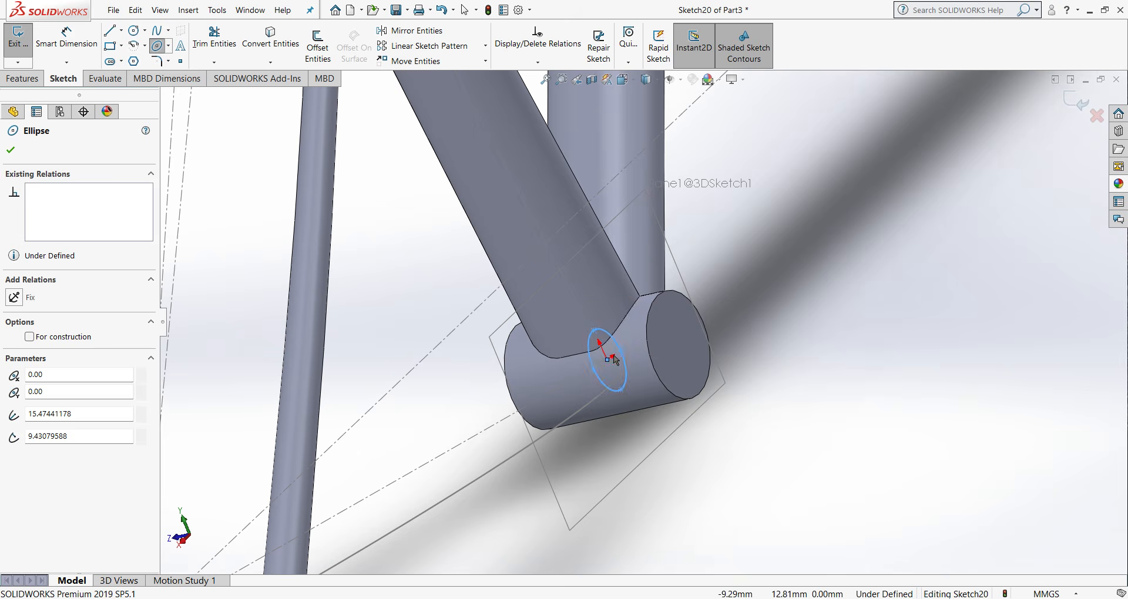
- Make the ellipse's upper axis point coincident with the seat tube centerline
scroll(610, 359, down, 5)
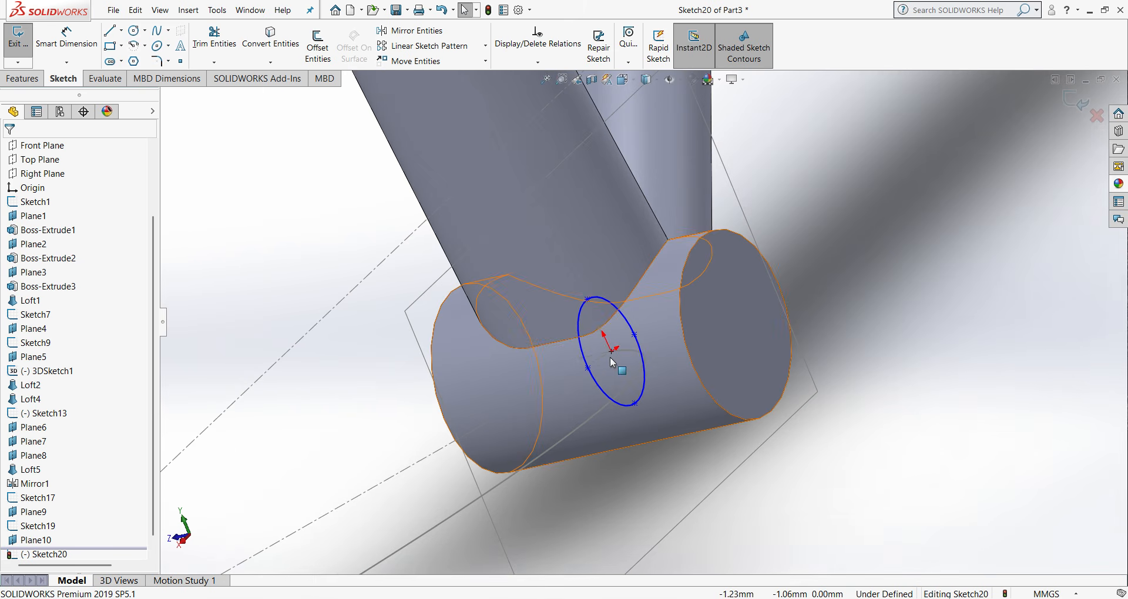
click(603, 392)
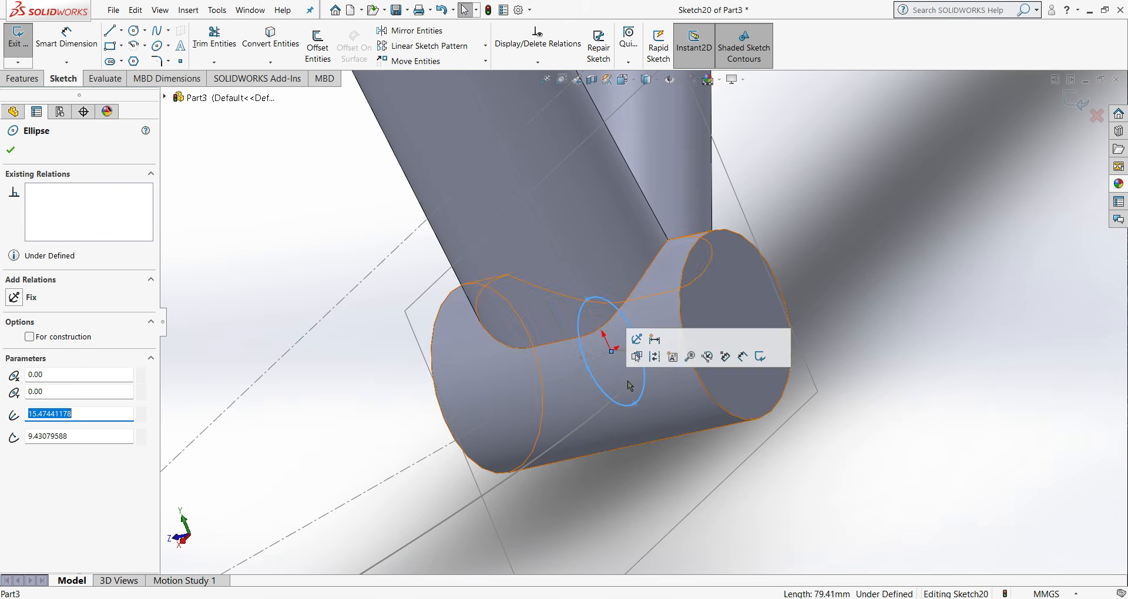
click(260, 245)
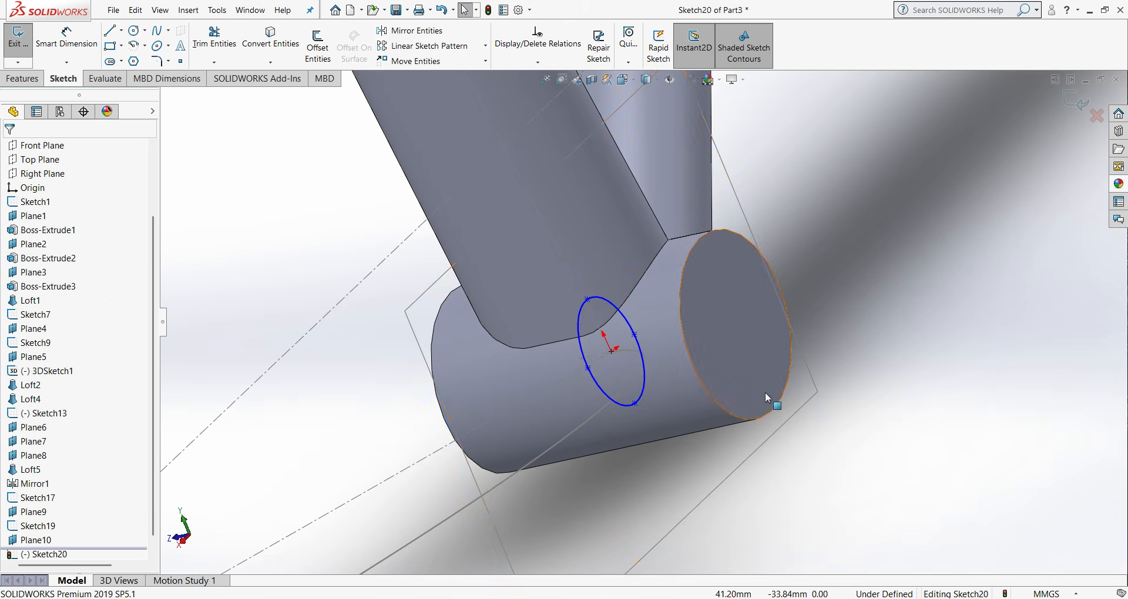
scroll(617, 341, down, 4)
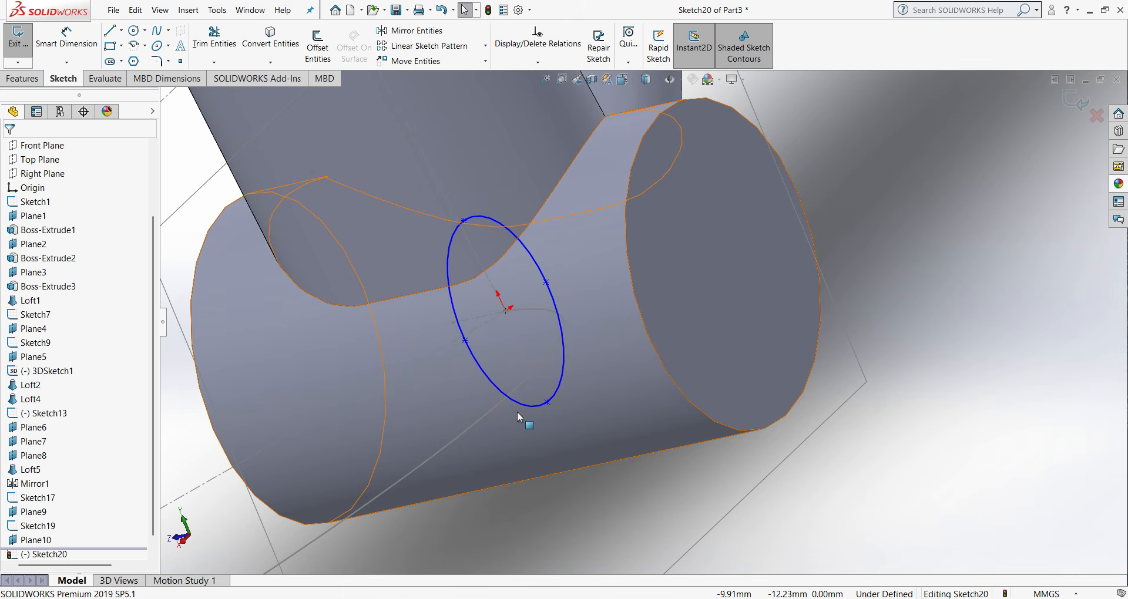
click(463, 220)
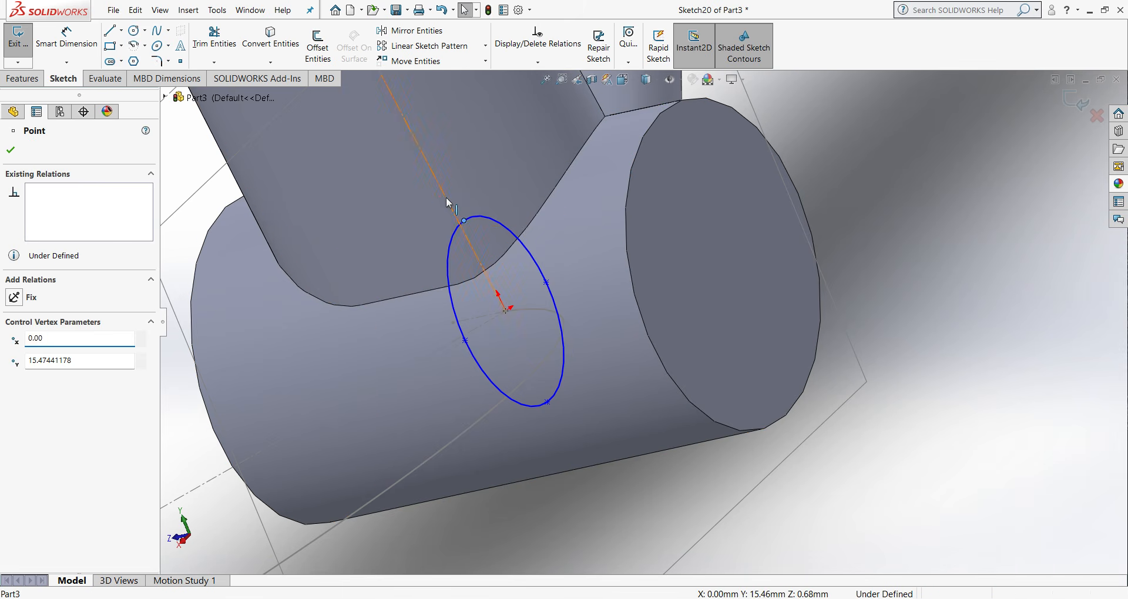
ctrl+click(449, 198)
click(16, 376)
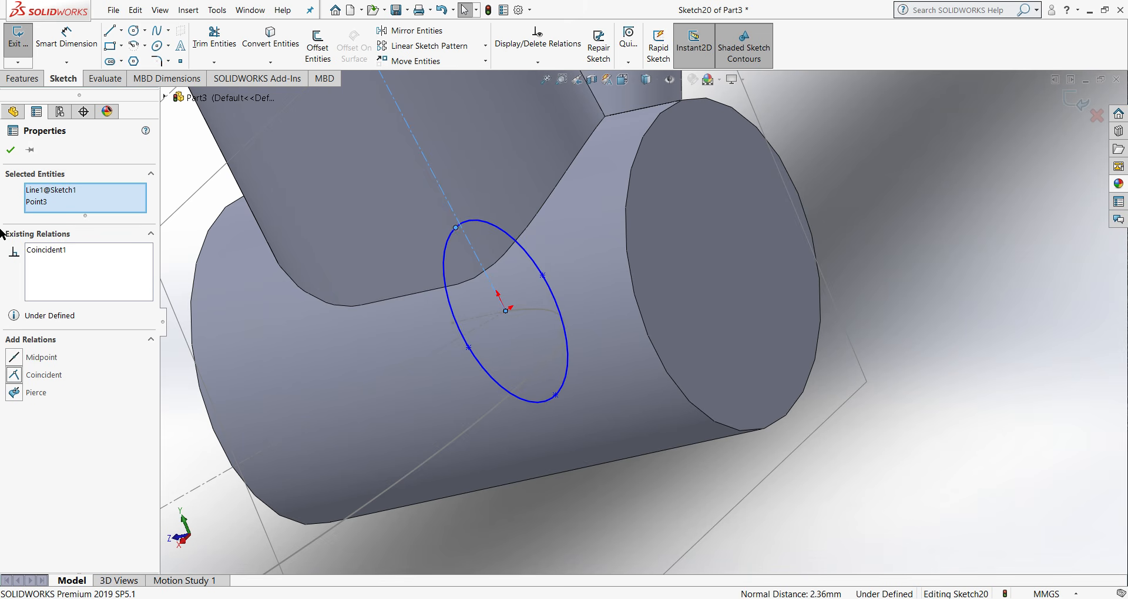
key(Escape)
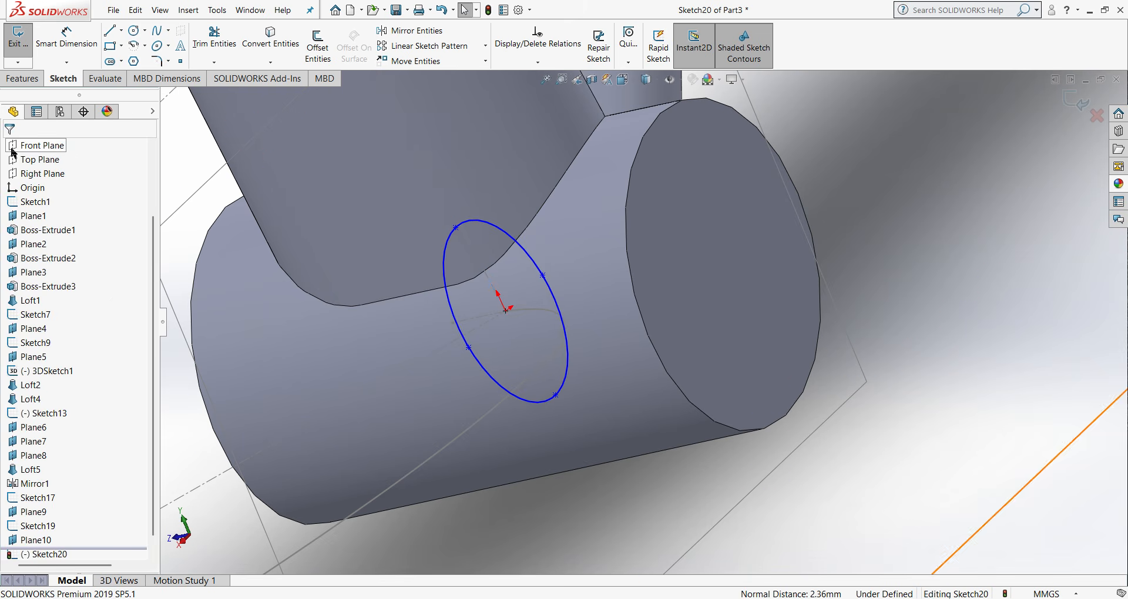
- Delete the coincident relation from the ellipse's upper axis point
scroll(525, 253, down, 5)
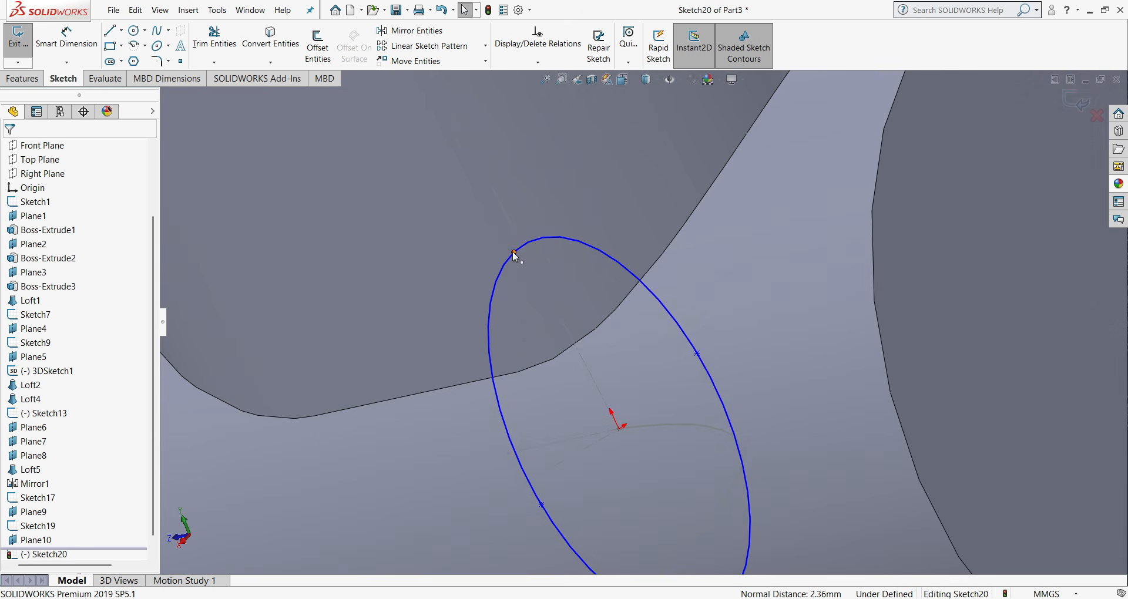
click(514, 252)
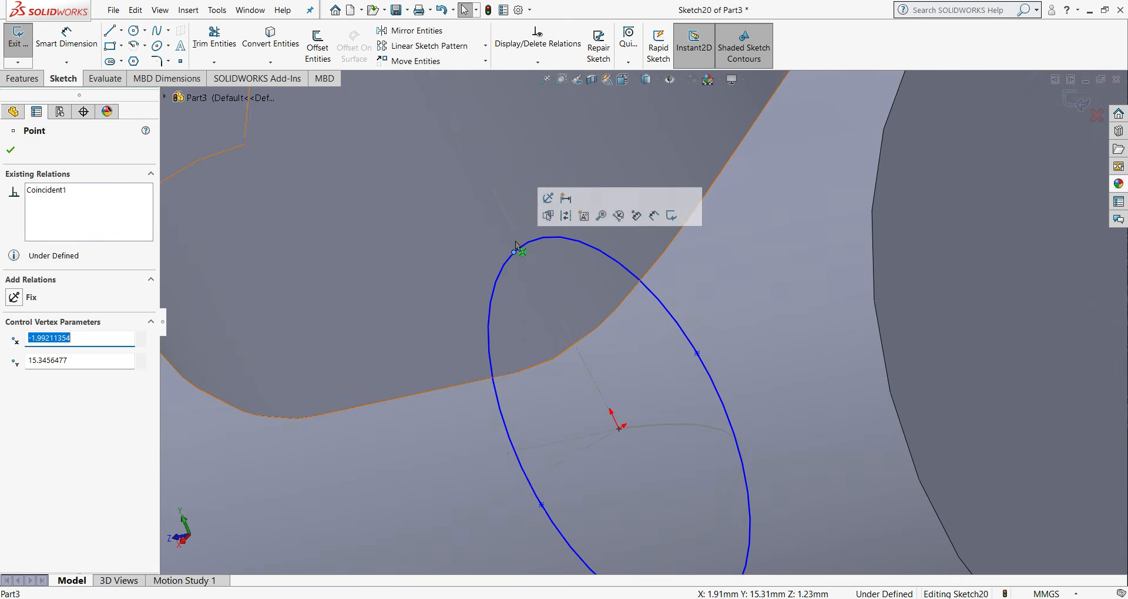
right_click(46, 197)
click(85, 216)
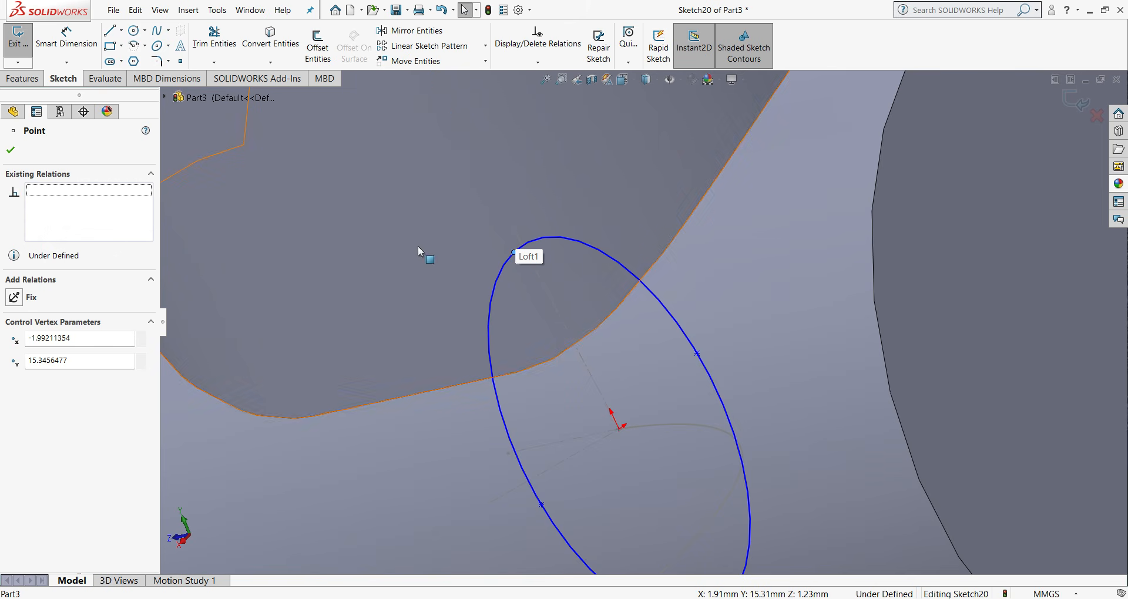
click(471, 237)
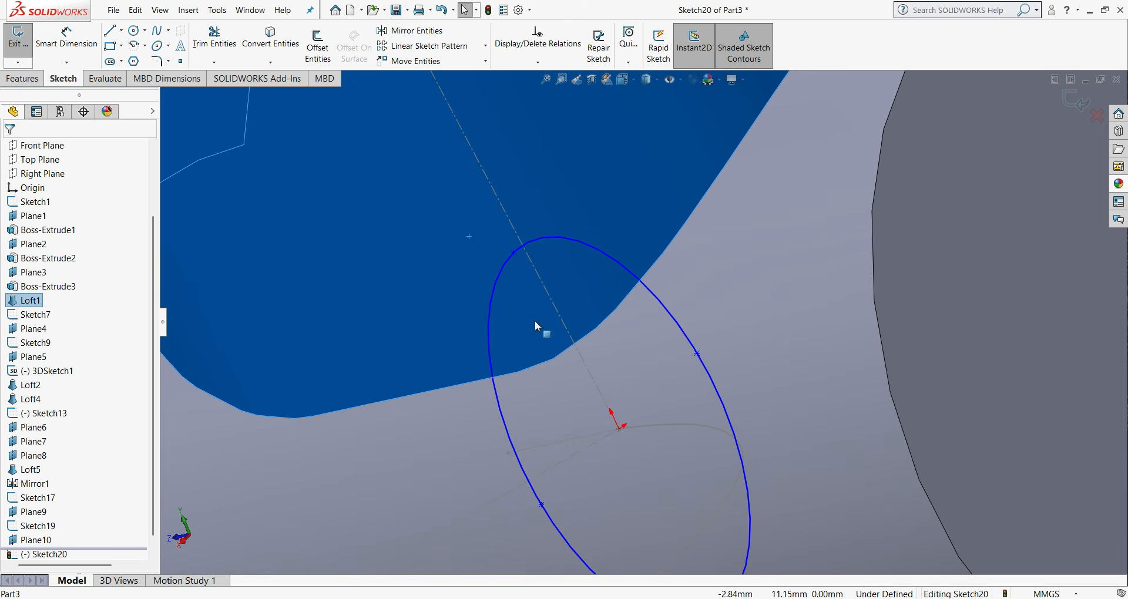
- Reapply a coincident relation between the ellipse's upper axis point and the seat tube centerline
click(515, 254)
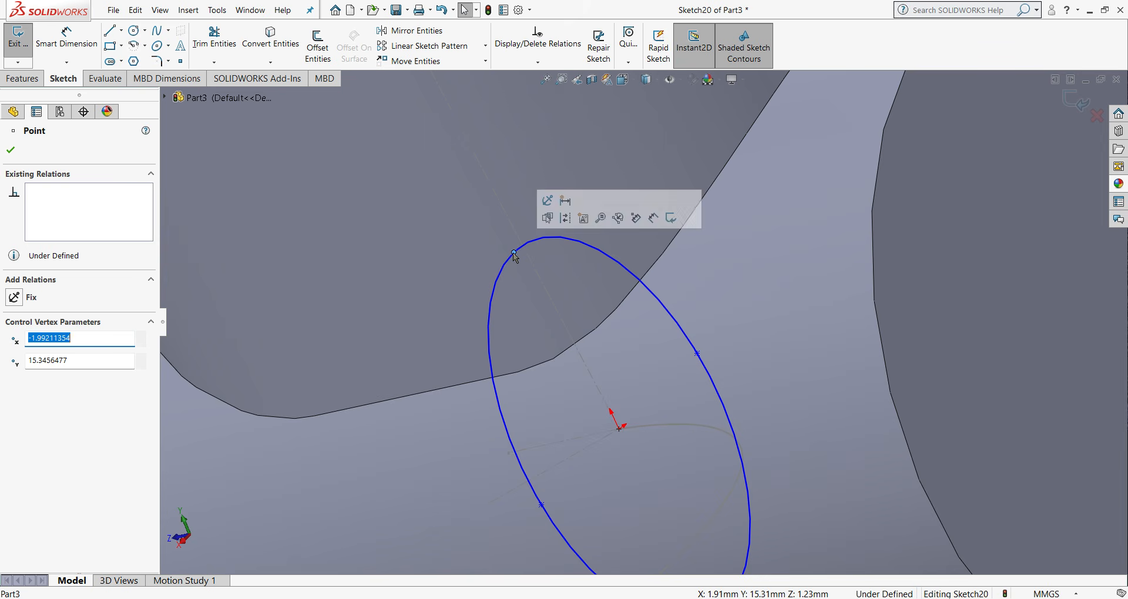
ctrl+click(515, 231)
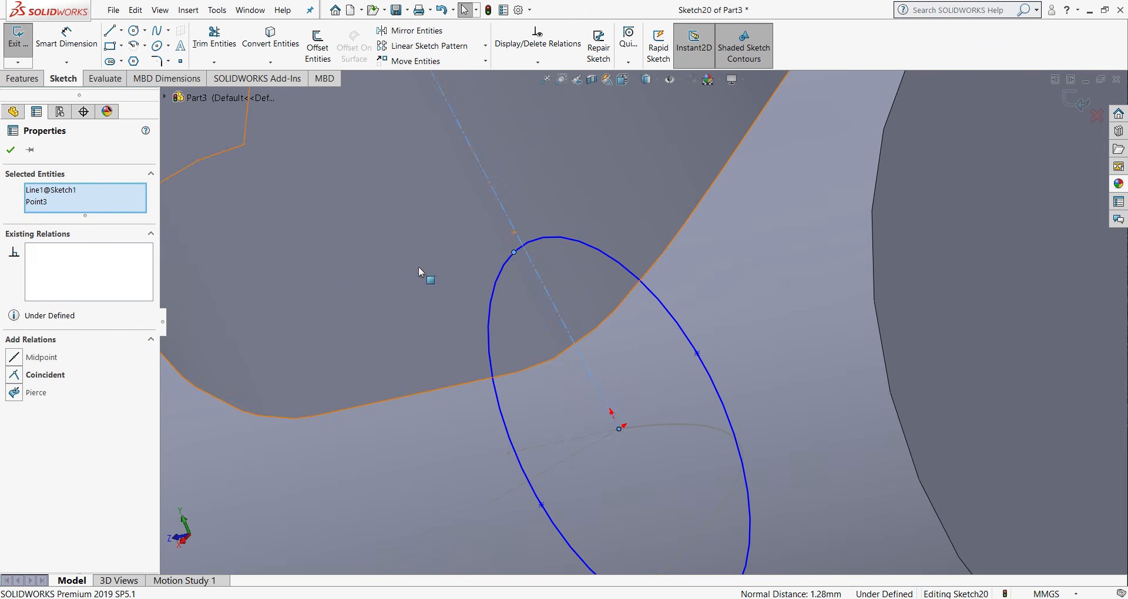
click(17, 376)
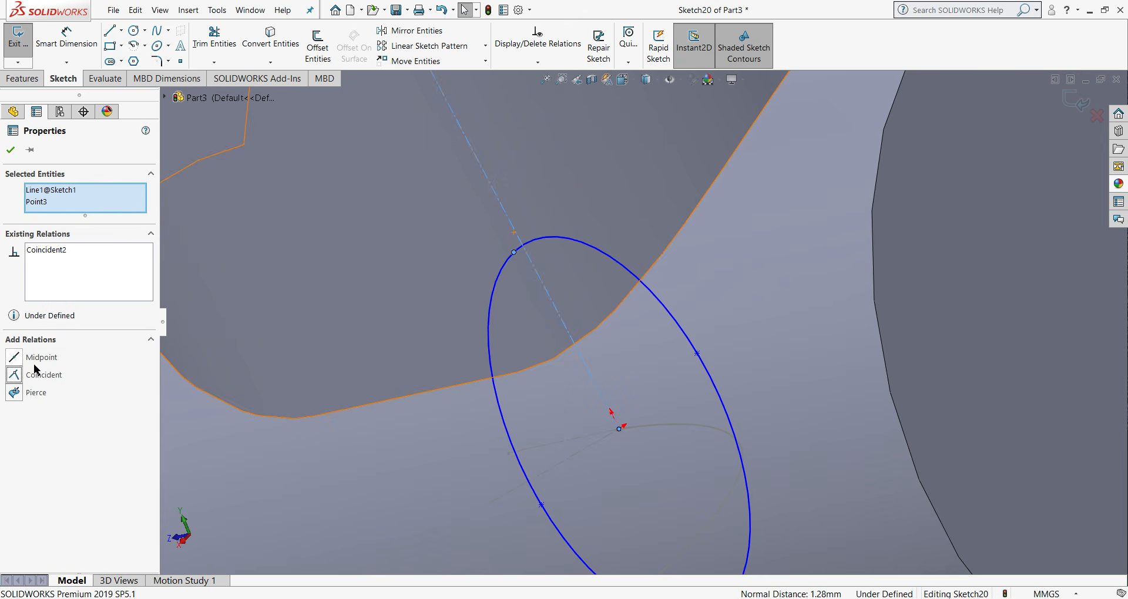
click(11, 152)
scroll(680, 362, down, 5)
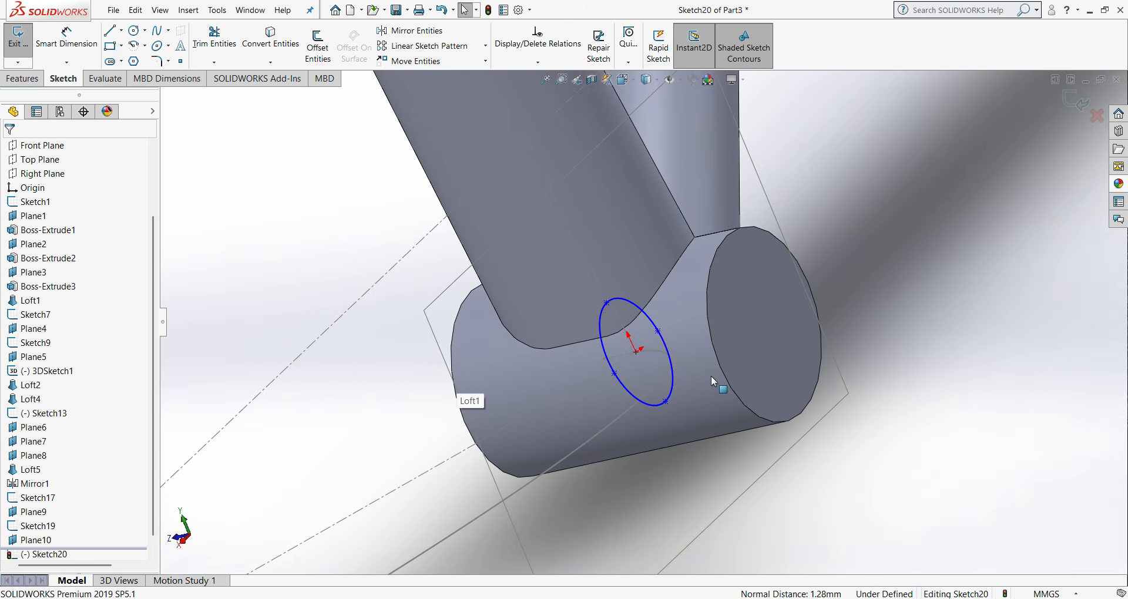
- Dimension the vertical distance between the ellipse's upper and lower axis points as 22 mm
key(ctrl+1)
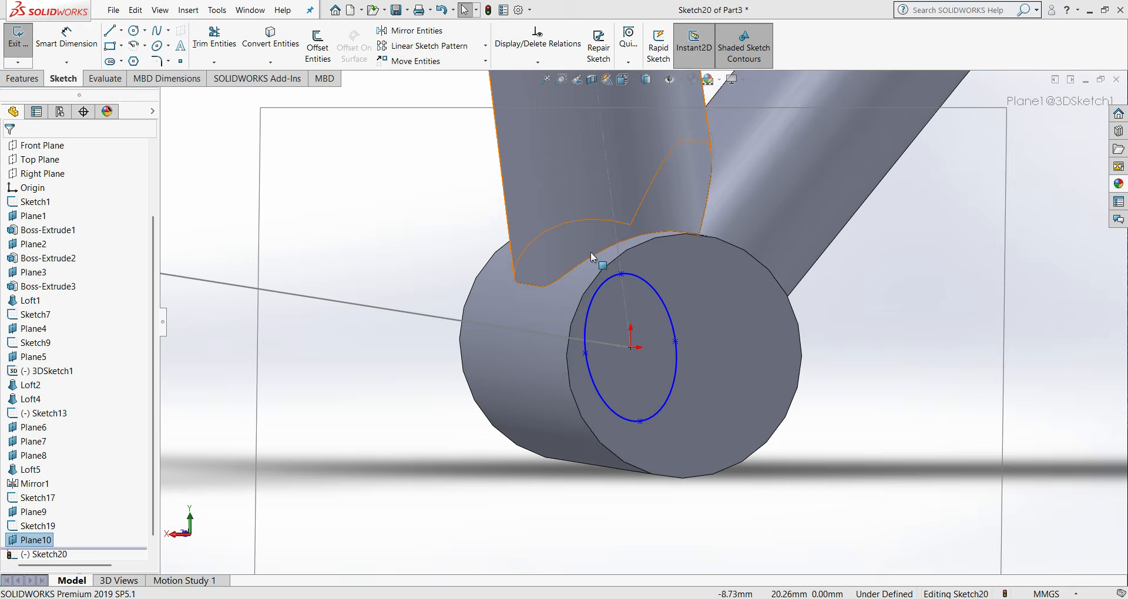
scroll(607, 270, down, 5)
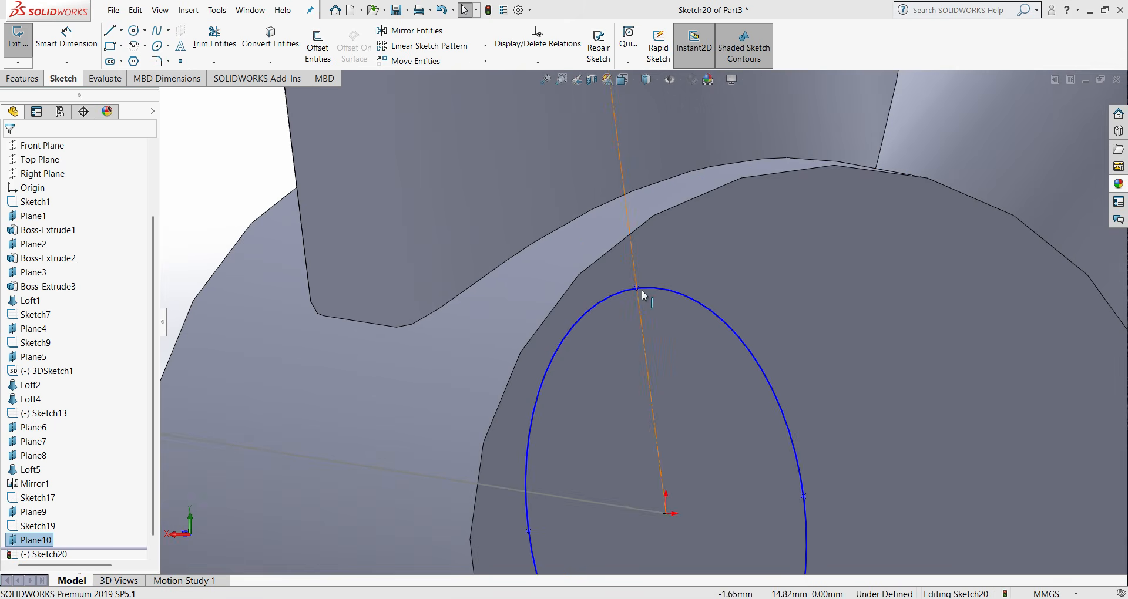
scroll(638, 294, up, 3)
click(68, 39)
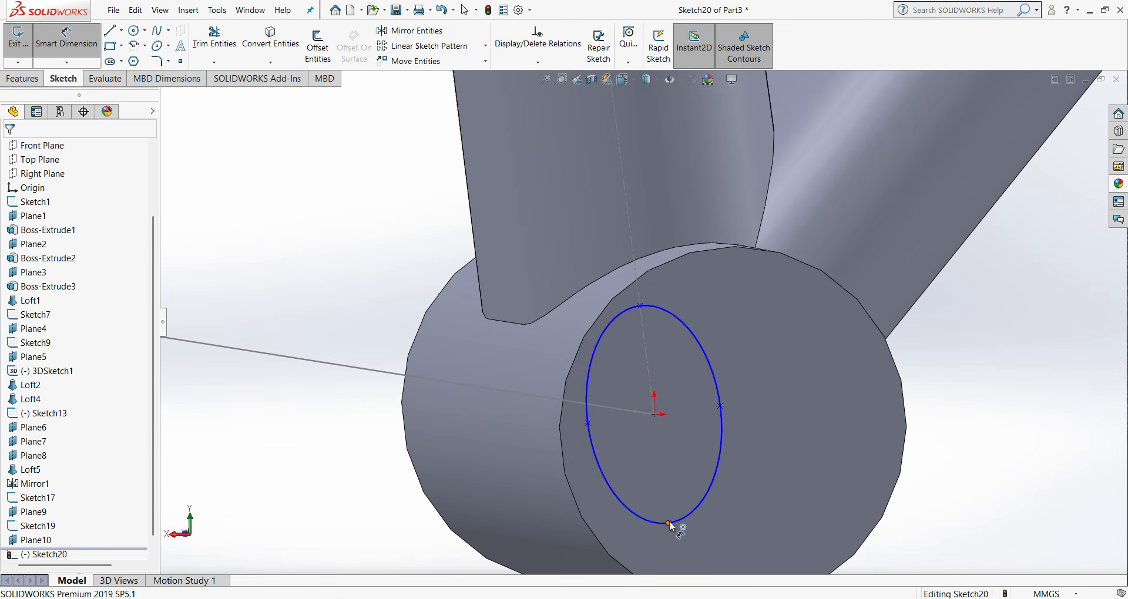
click(669, 524)
click(640, 306)
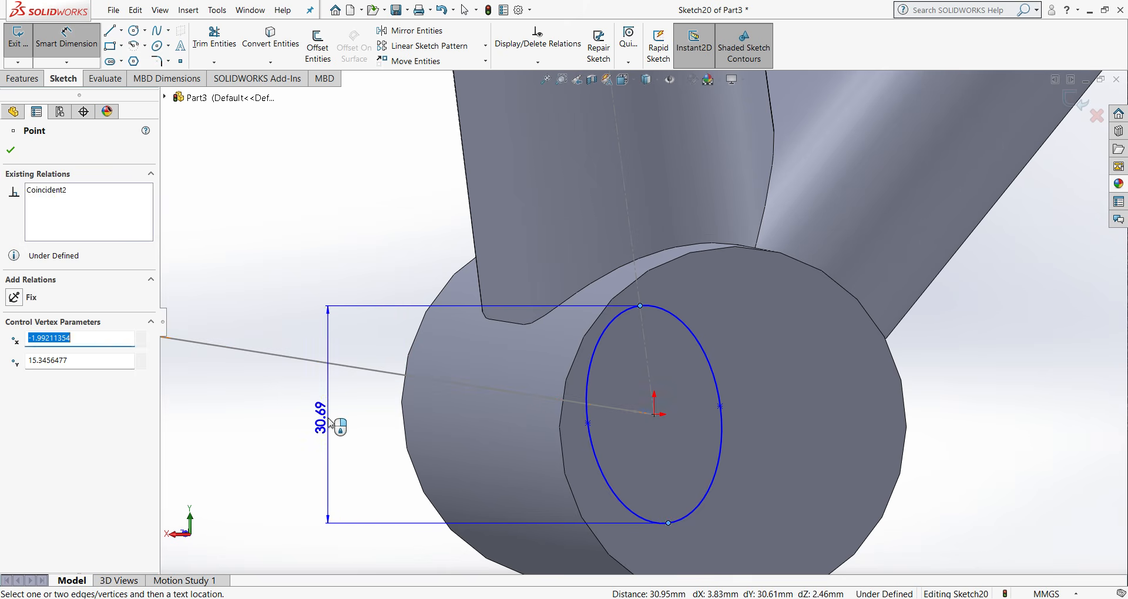
click(327, 435)
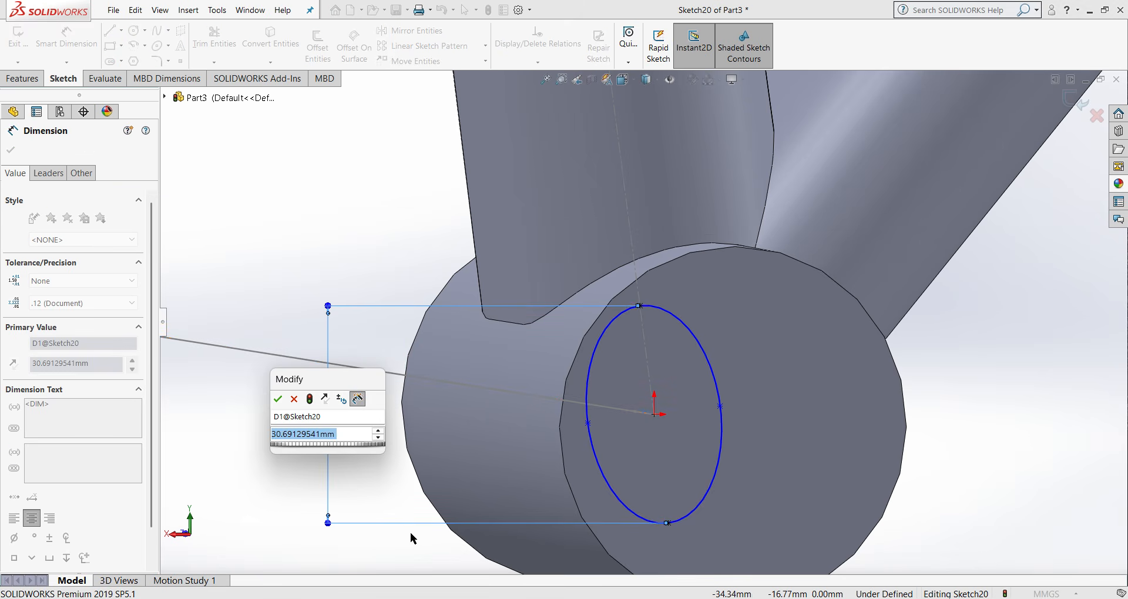
text(22)
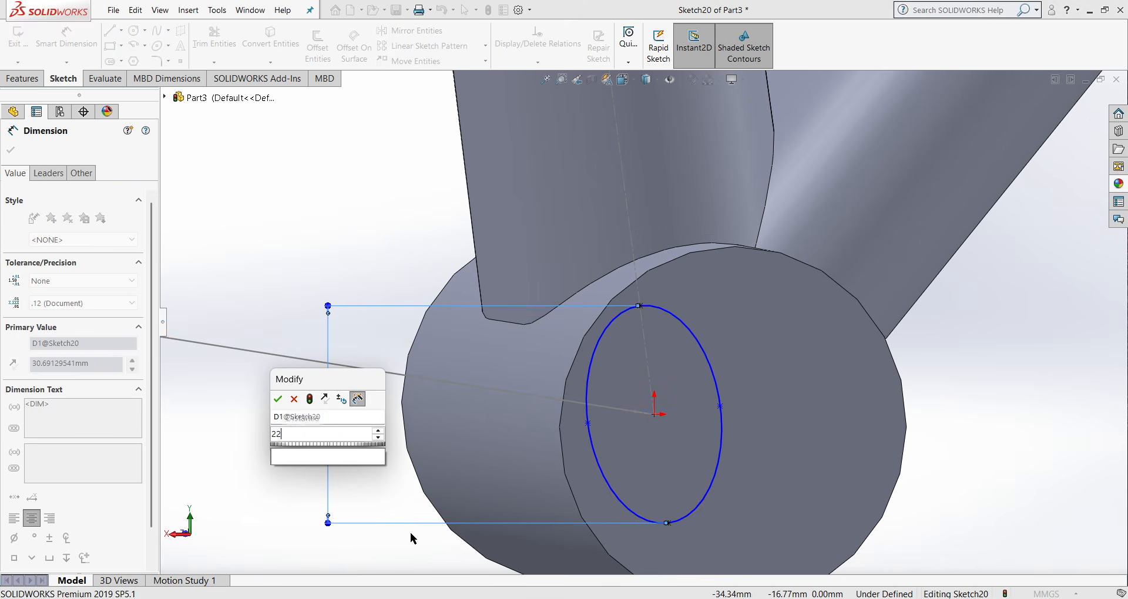
key(Return)
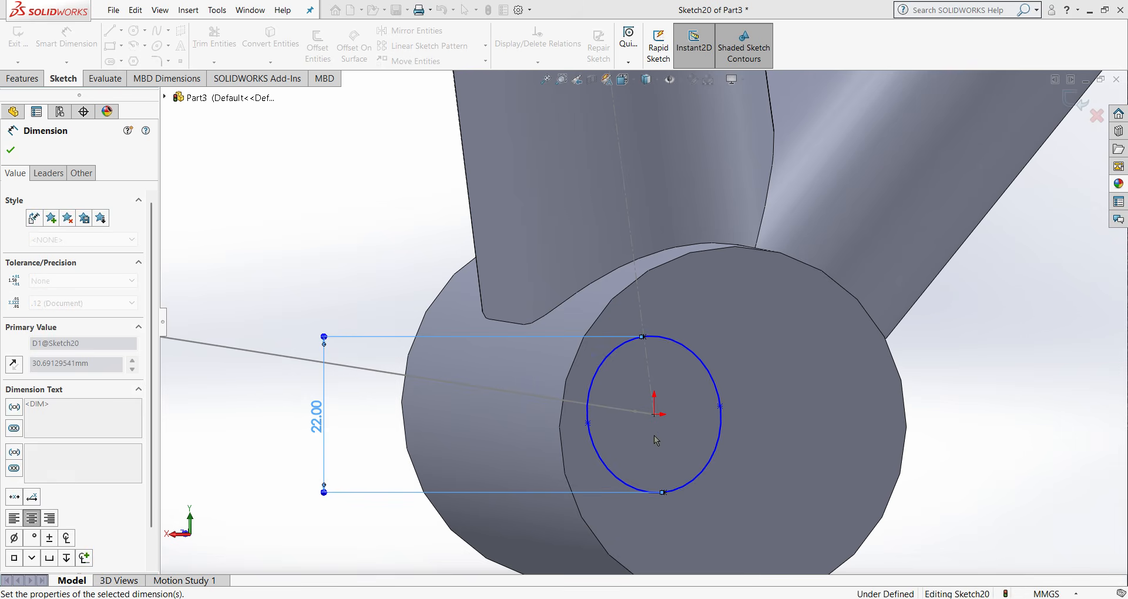
- Dimension the distance between the ellipse's two side axis points as 10 mm
click(588, 424)
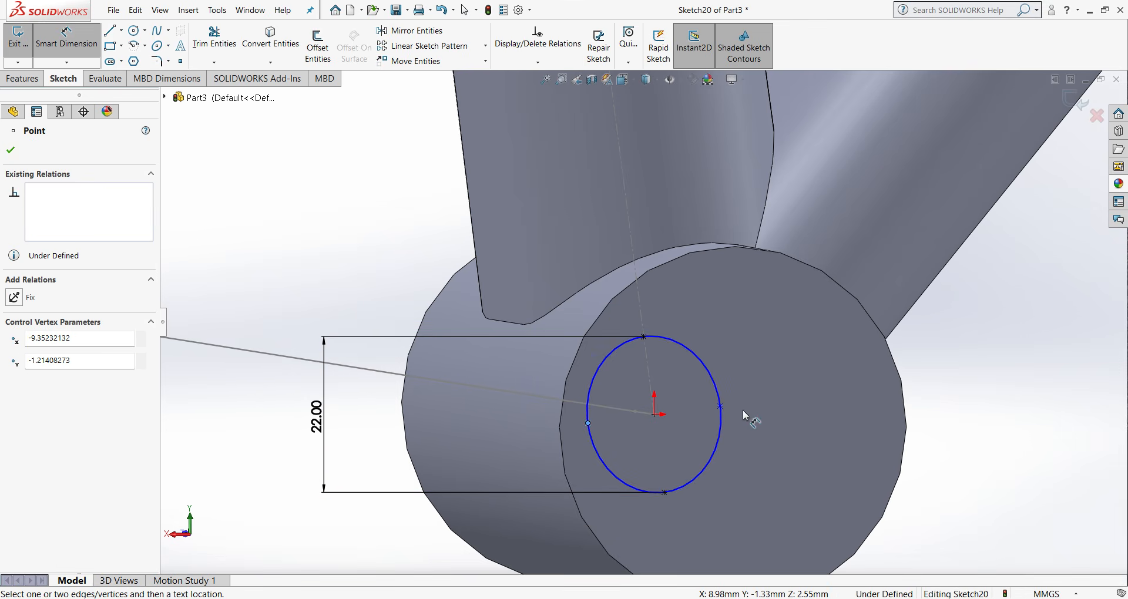
click(721, 407)
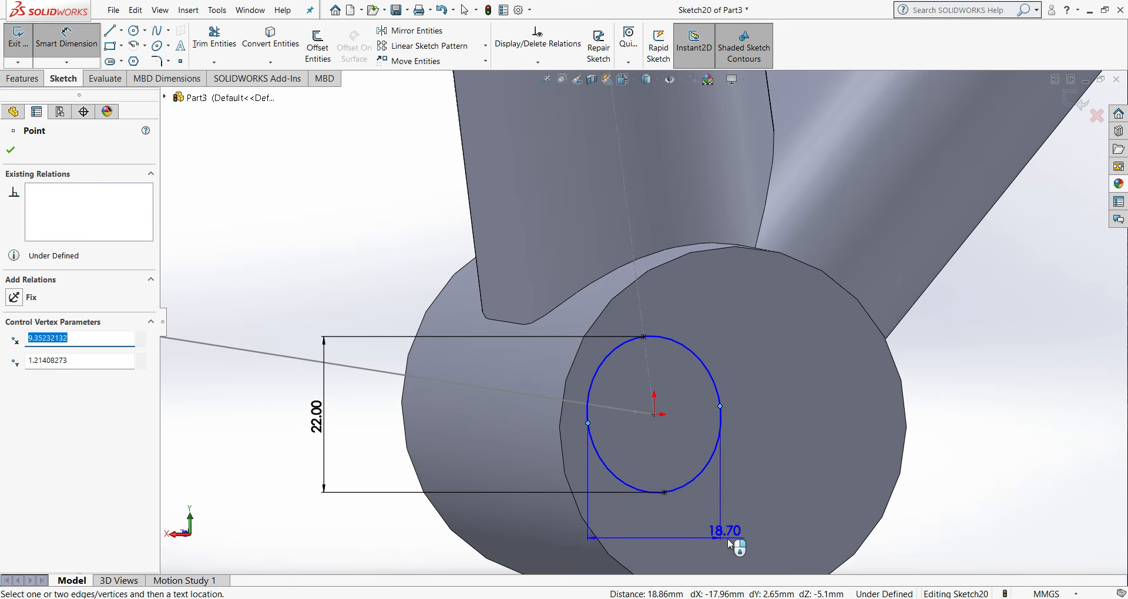
click(913, 554)
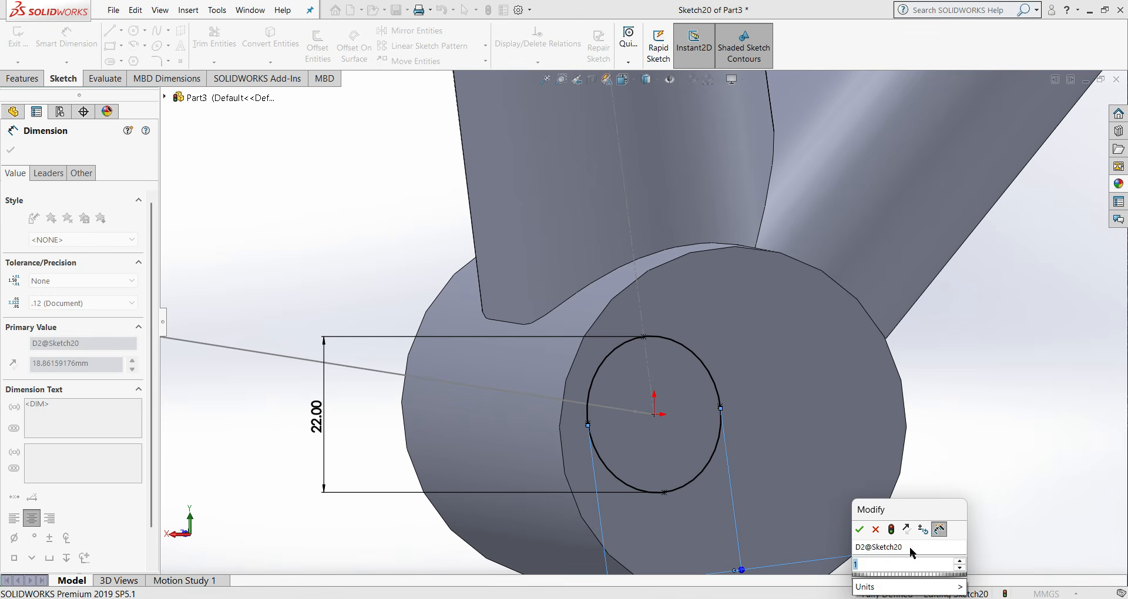
text(15)
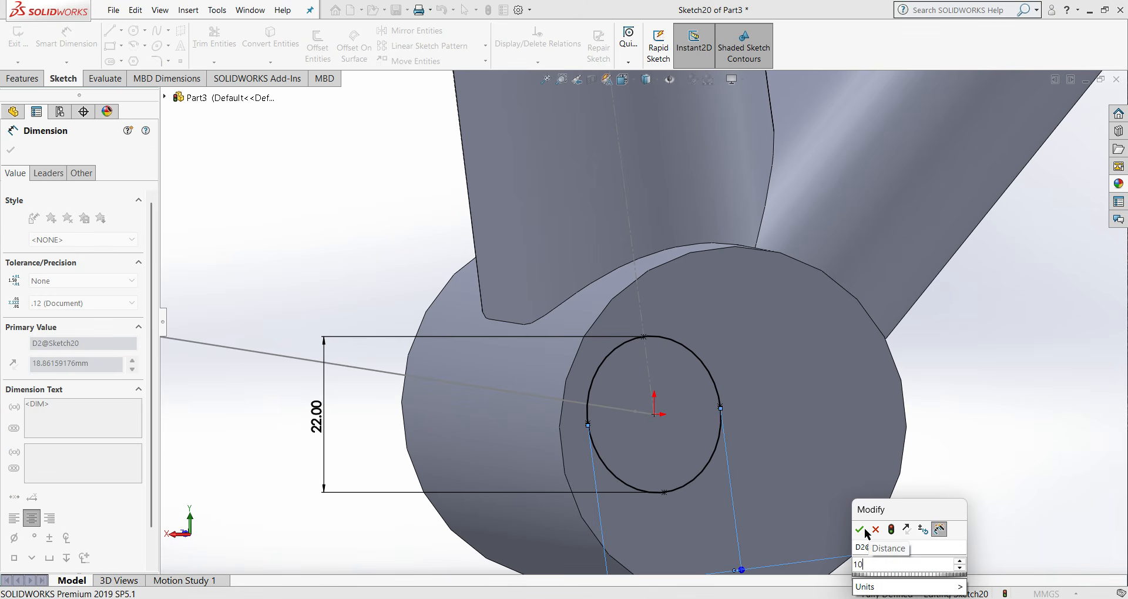
click(859, 530)
- Set the ellipse's width dimension to 12 mm and exit the sketch
mouse_move(854, 527)
middle_down()
mouse_move(799, 538)
mouse_move(787, 501)
mouse_move(937, 493)
mouse_move(967, 475)
middle_up()
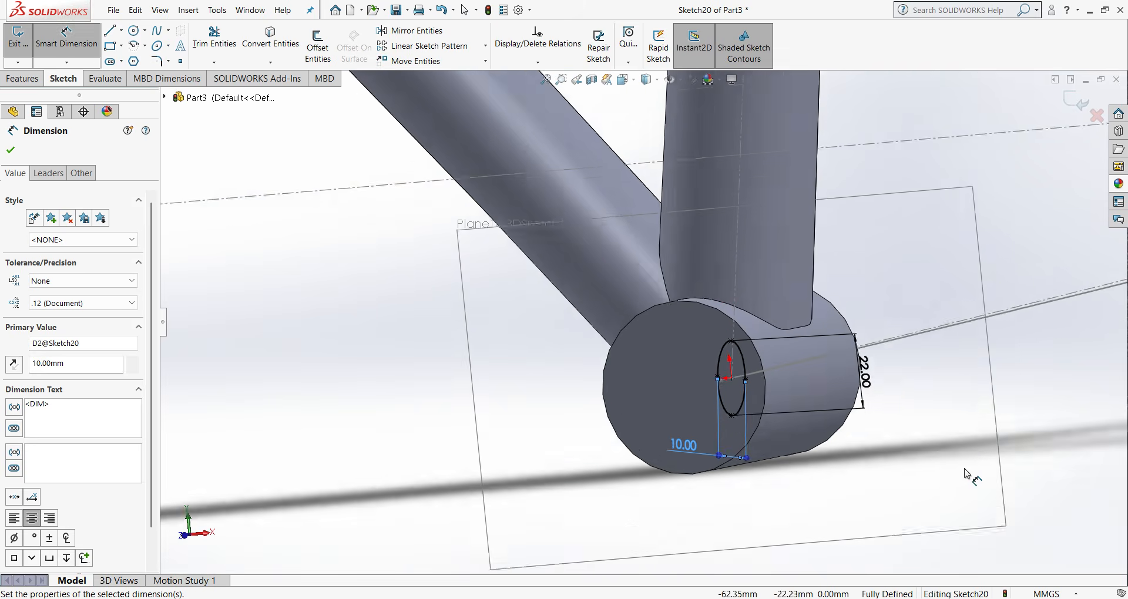
scroll(809, 356, up, 6)
scroll(743, 337, down, 3)
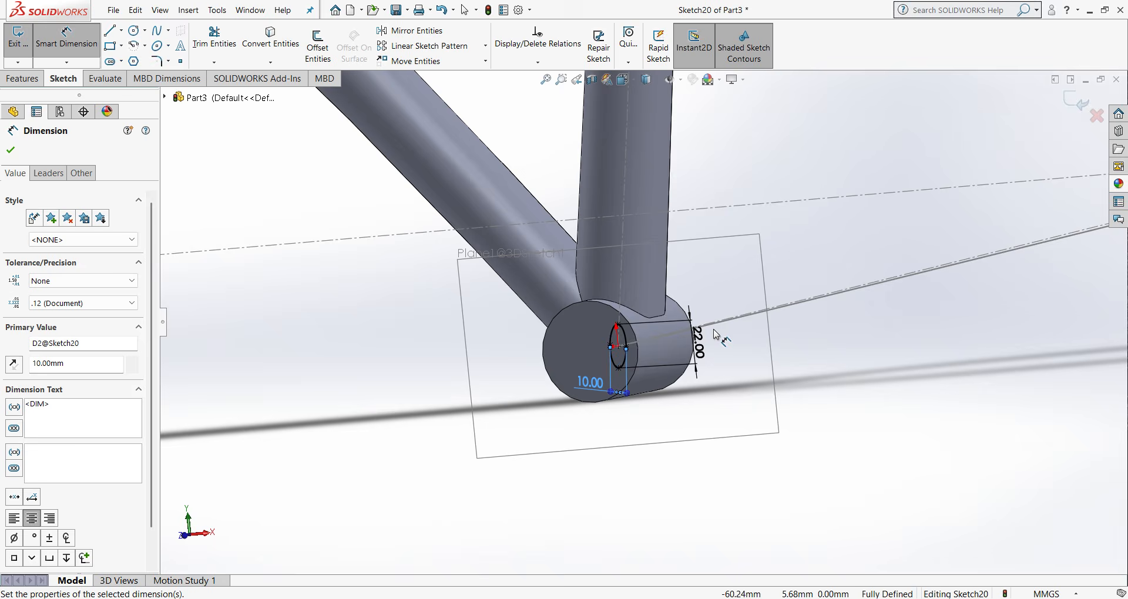
scroll(702, 331, down, 3)
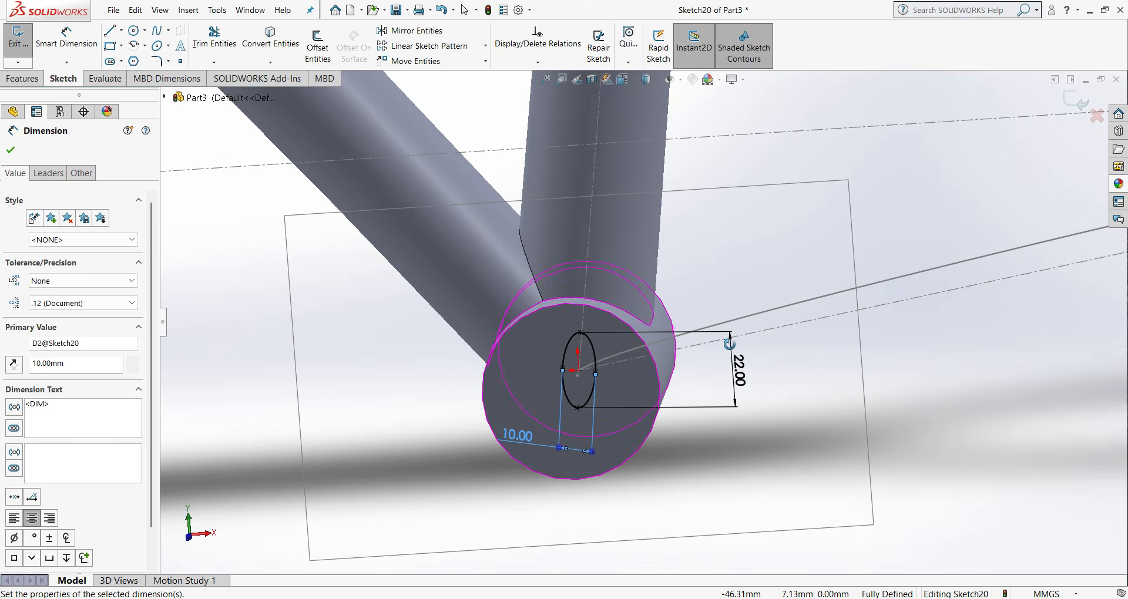
middle_drag(729, 344, 707, 333)
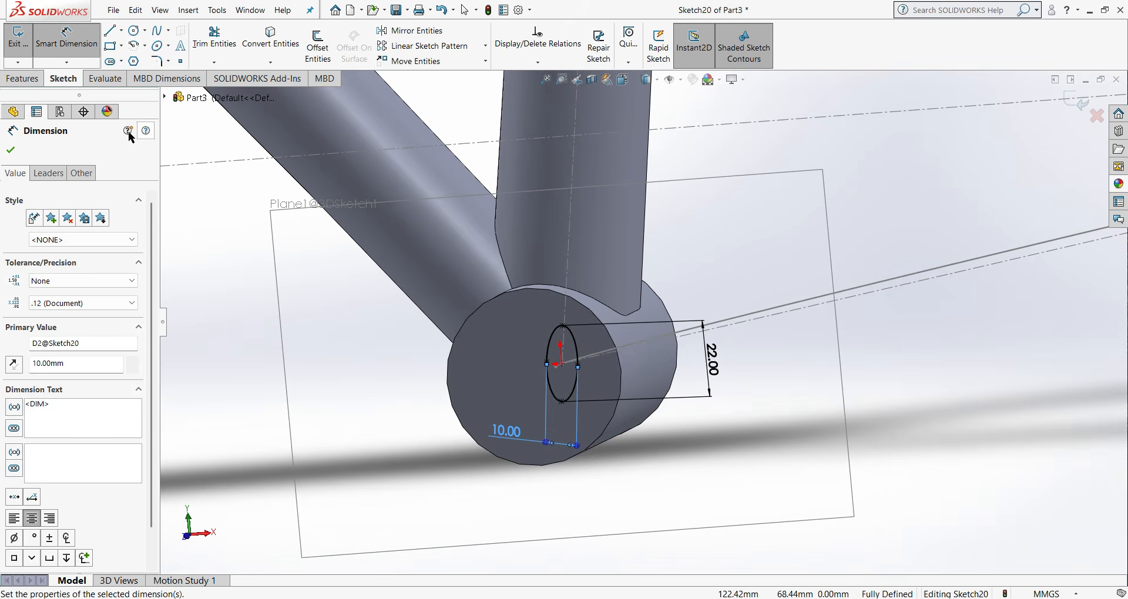
click(510, 435)
text(12)
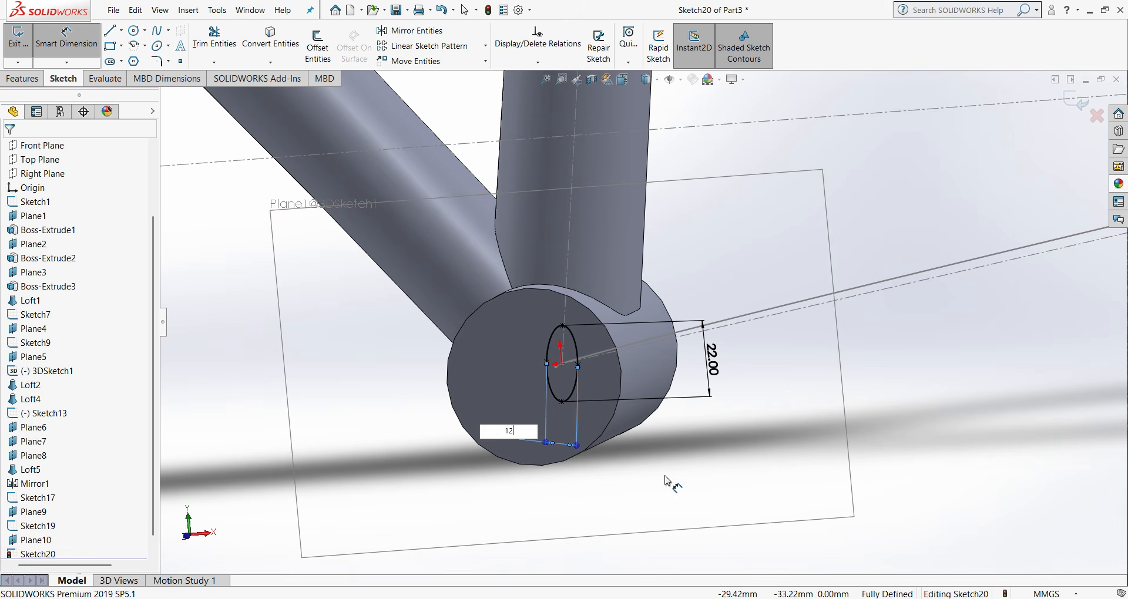
key(Return)
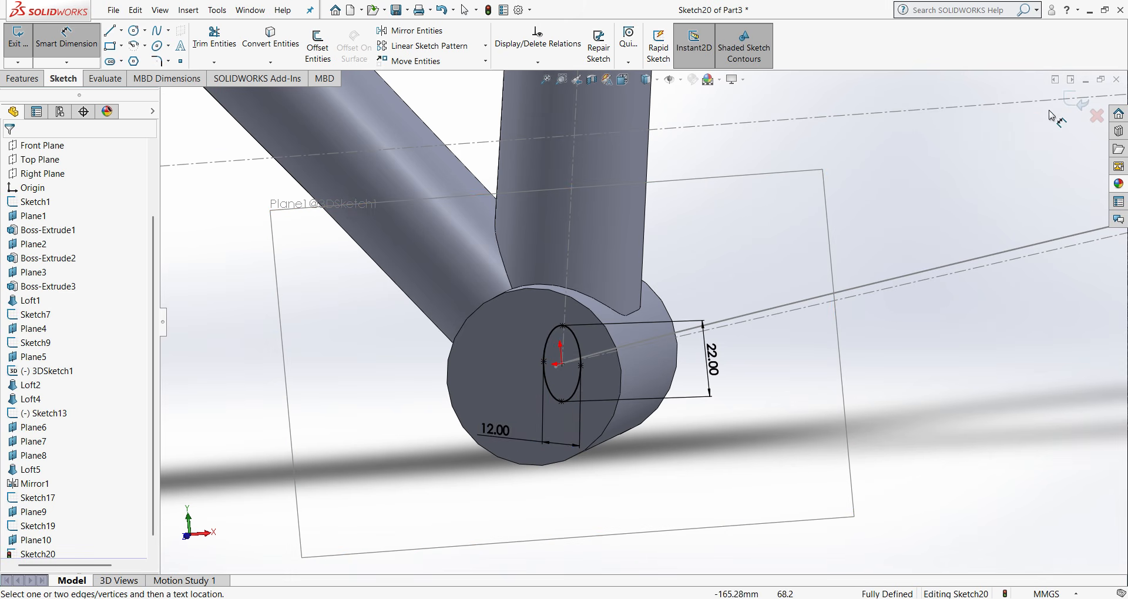
click(1076, 103)
- Start a new reference plane with the rear endpoint of the chain stay spline as its first reference
scroll(873, 348, up, 6)
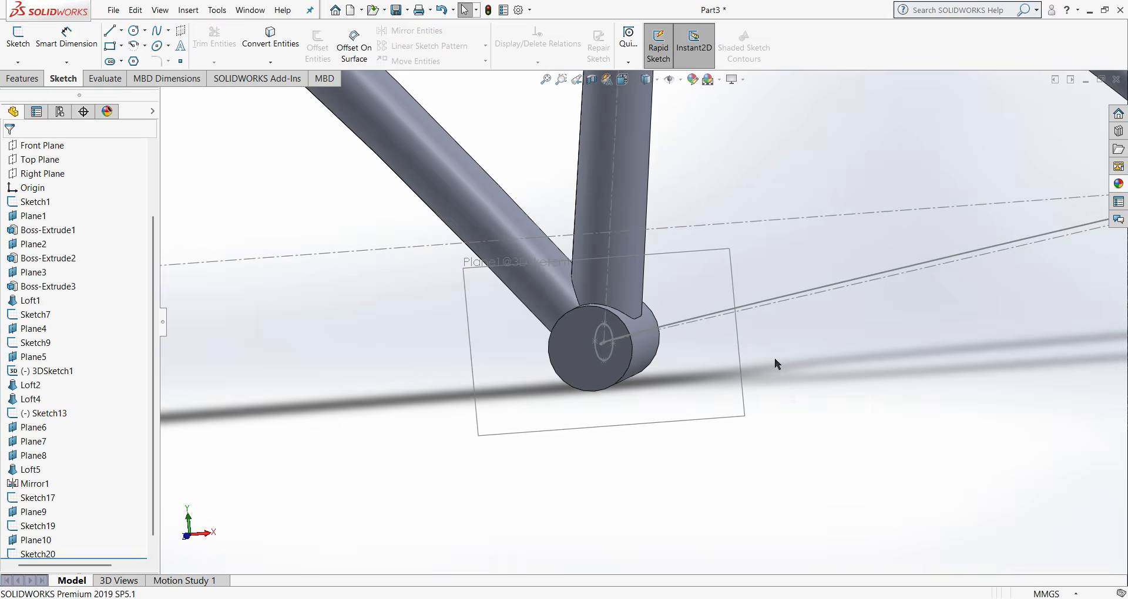
scroll(907, 301, down, 2)
scroll(908, 301, up, 1)
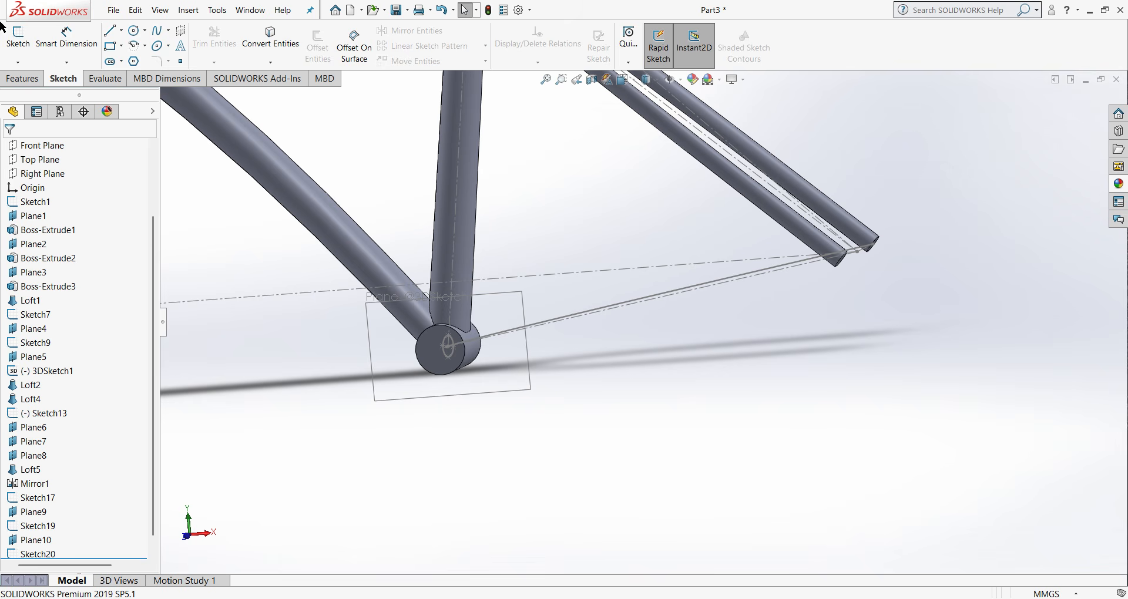
click(34, 82)
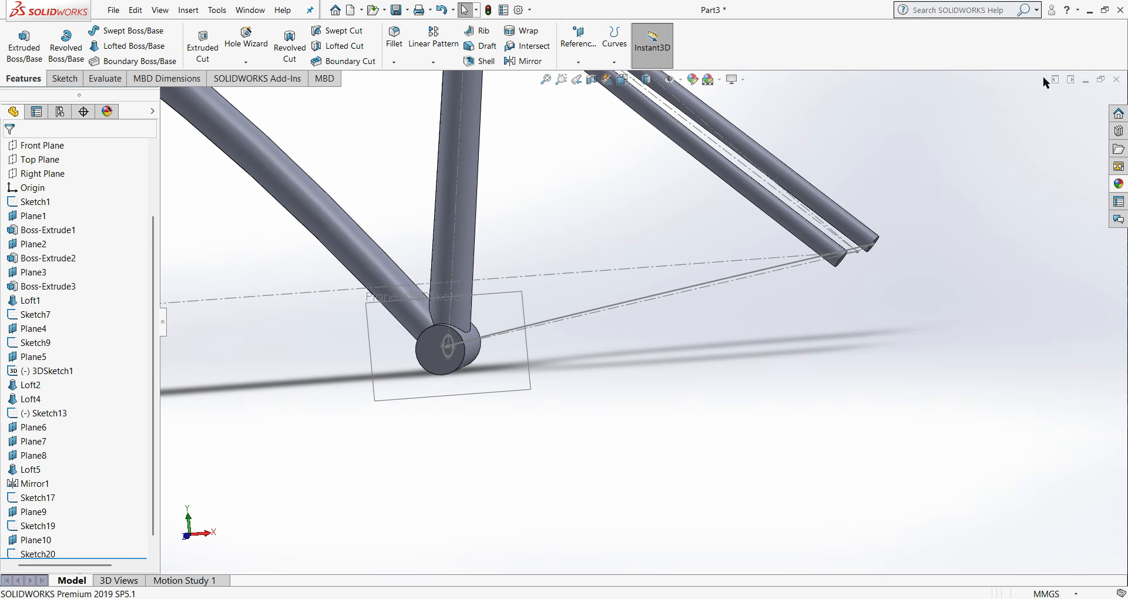
click(579, 44)
click(584, 75)
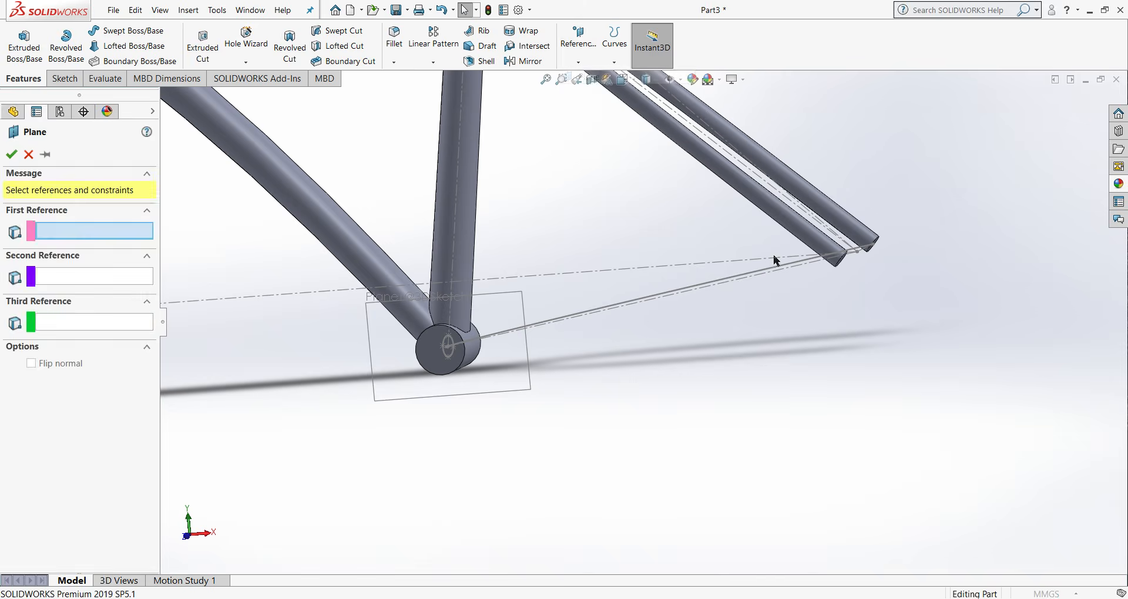
scroll(920, 276, down, 3)
scroll(916, 273, down, 1)
mouse_move(856, 290)
middle_down()
mouse_move(859, 322)
mouse_move(841, 353)
mouse_move(805, 325)
mouse_move(693, 368)
middle_up()
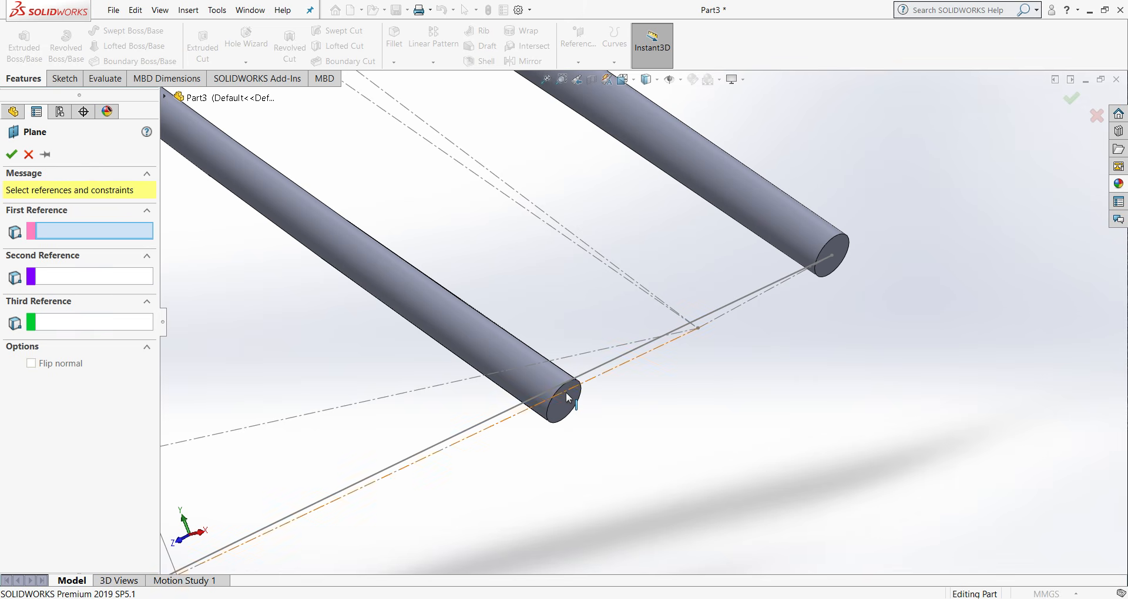
mouse_move(566, 393)
middle_down()
mouse_move(587, 415)
mouse_move(606, 485)
mouse_move(600, 435)
middle_up()
middle_drag(716, 234, 653, 153)
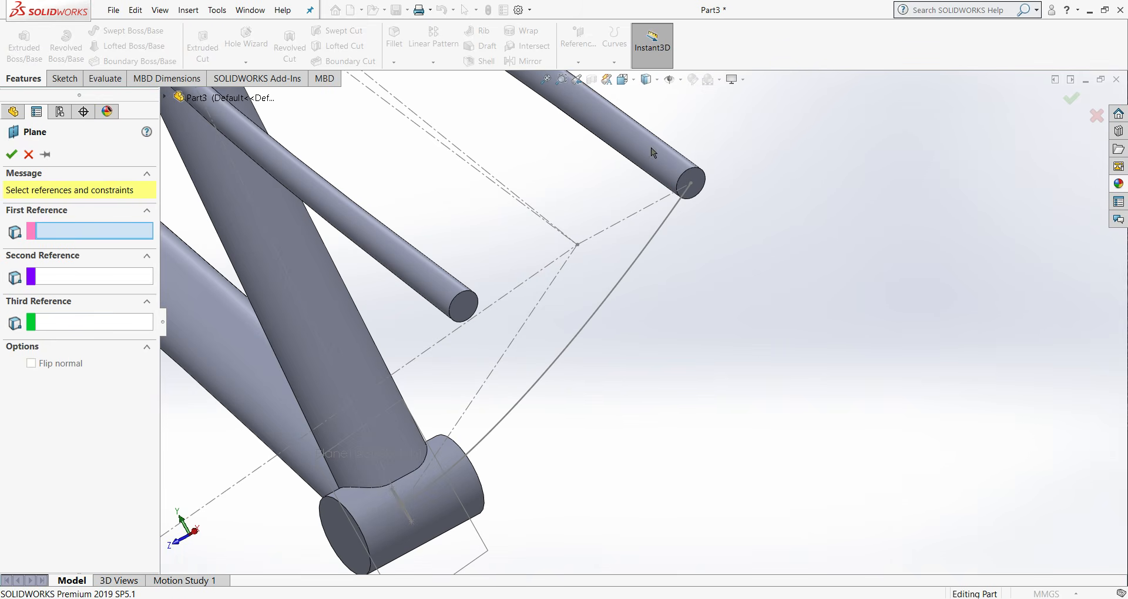
click(691, 182)
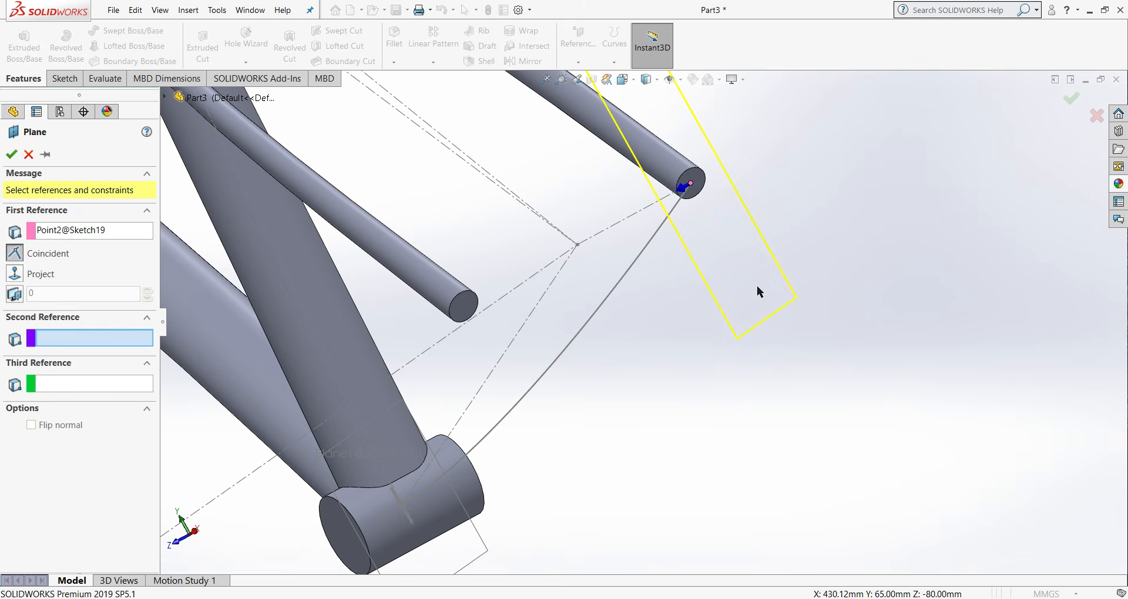
- Add the chain stay spline as the perpendicular second reference and create the plane at its rear end
mouse_move(757, 286)
middle_down()
mouse_move(805, 298)
mouse_move(856, 381)
middle_up()
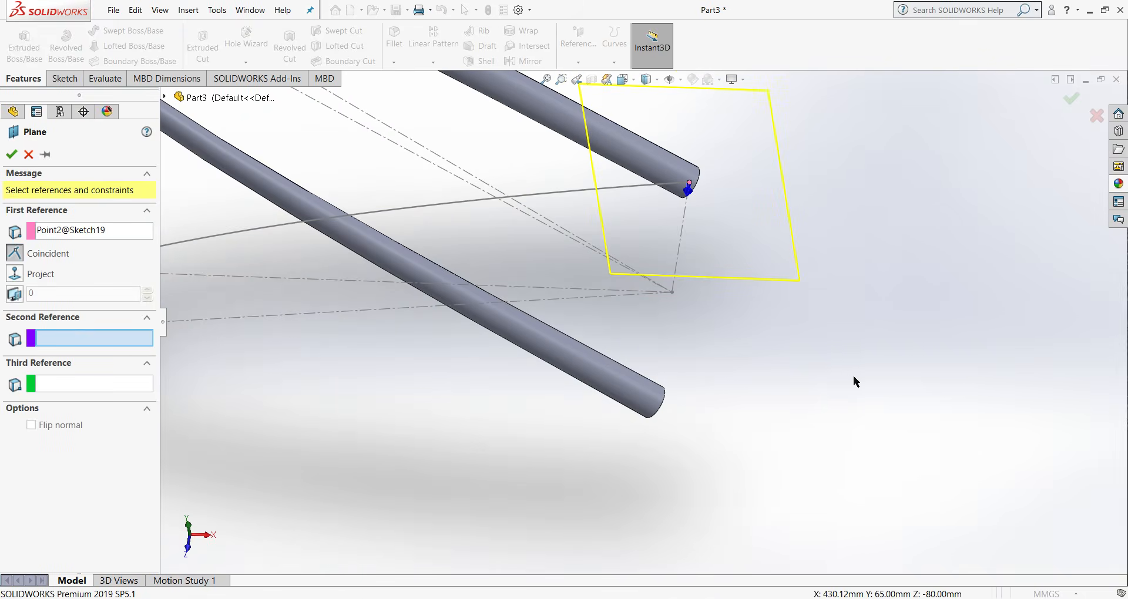
click(576, 197)
mouse_move(579, 194)
middle_down()
mouse_move(492, 180)
mouse_move(429, 106)
middle_up()
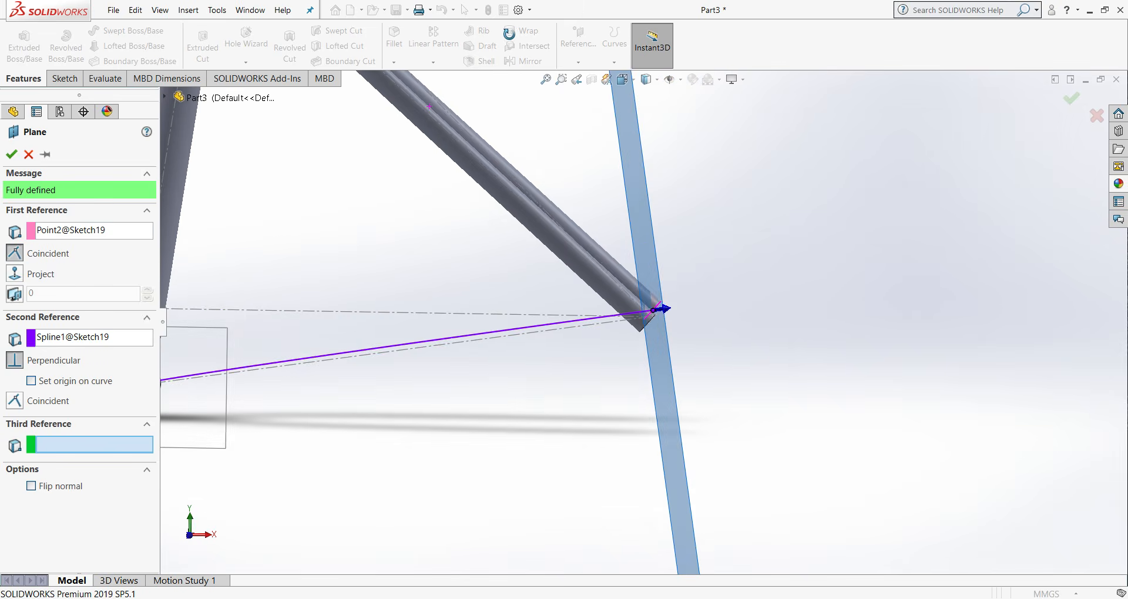
middle_drag(509, 33, 522, 52)
key(ctrl+1)
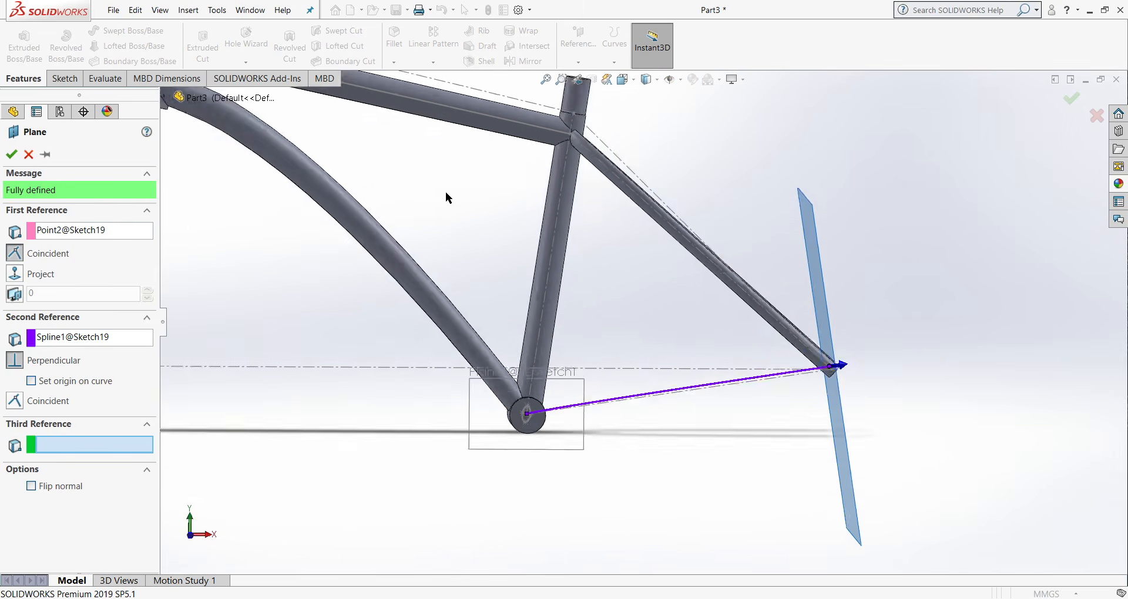
click(11, 154)
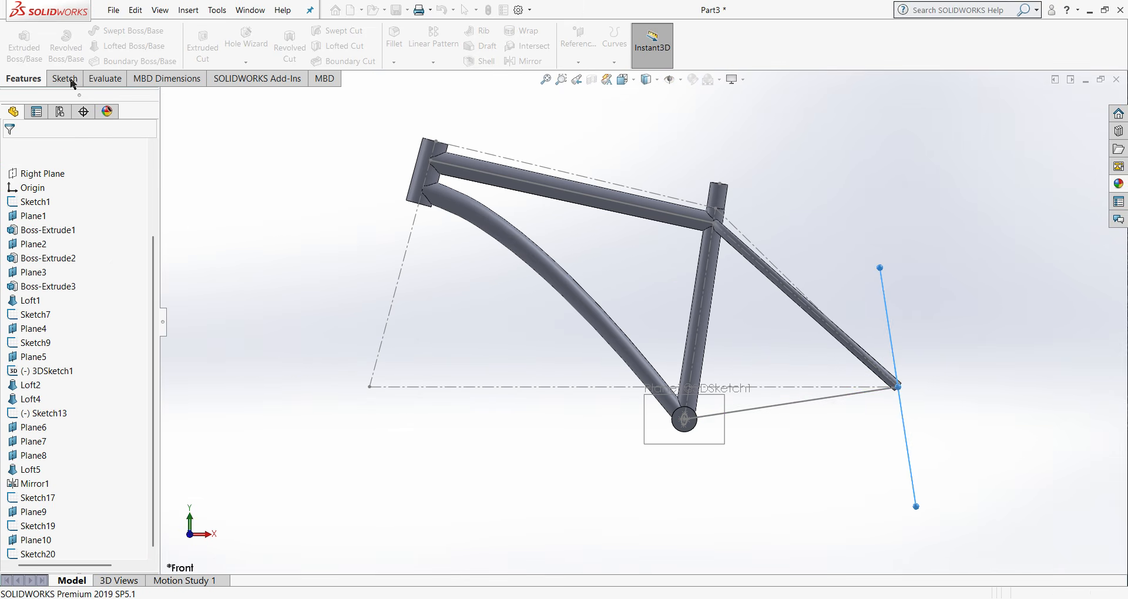
- Sketch a circle of about 10 mm radius on the new plane near the spline's rear endpoint
click(134, 30)
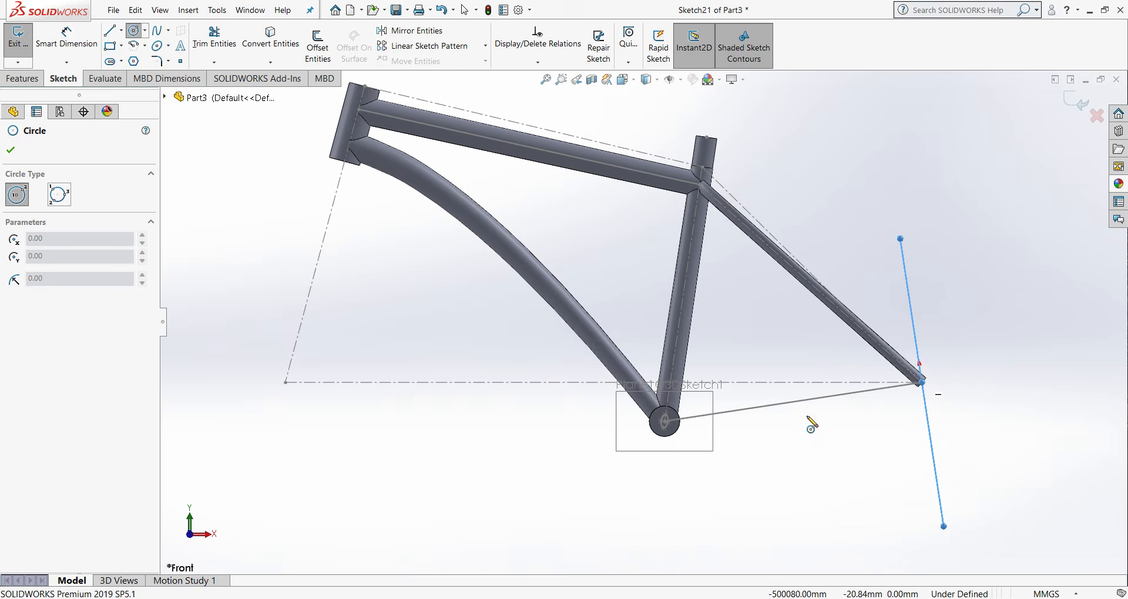
scroll(851, 382, down, 5)
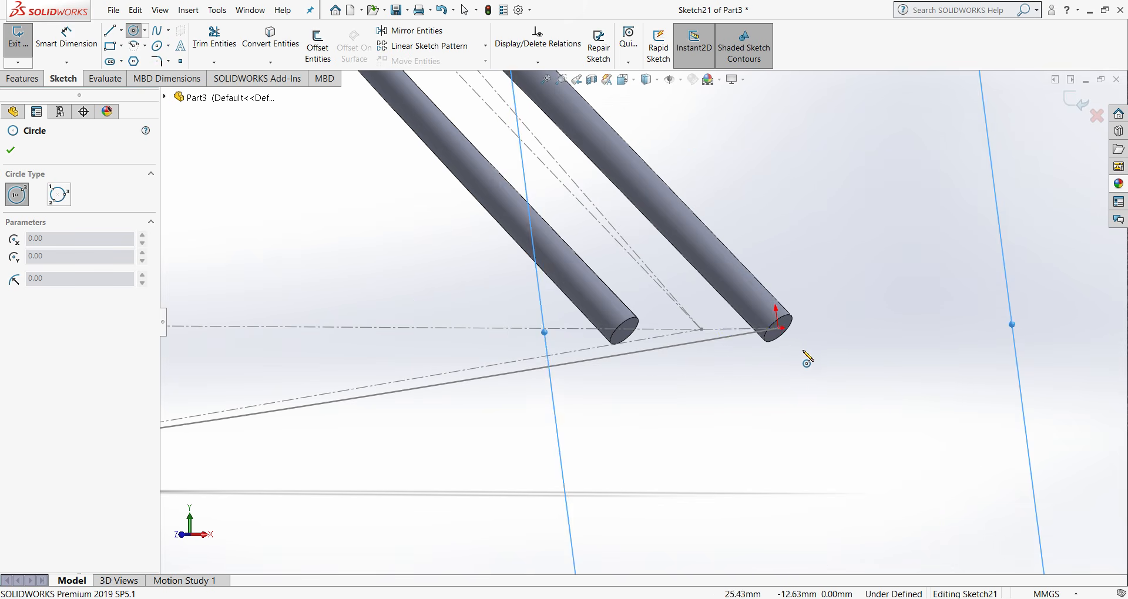
scroll(785, 335, down, 4)
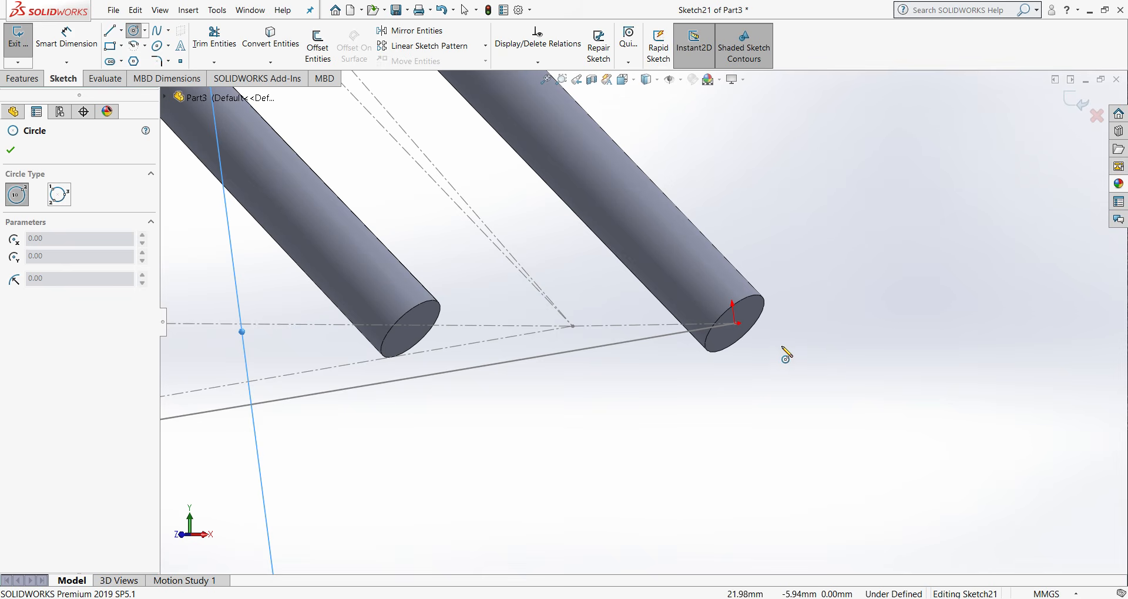
scroll(723, 353, down, 4)
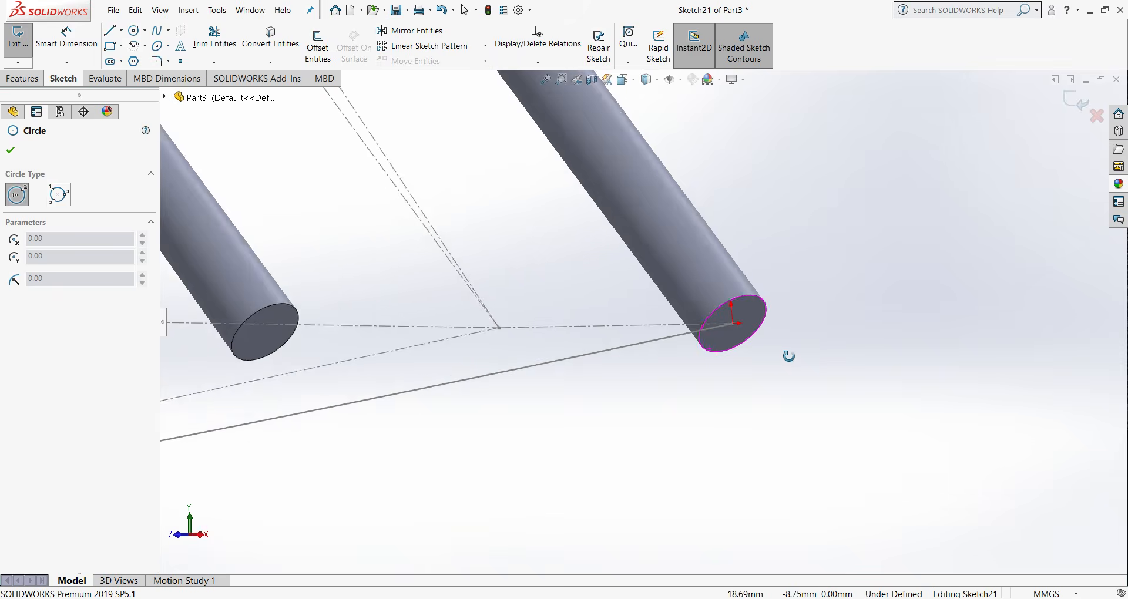
click(733, 325)
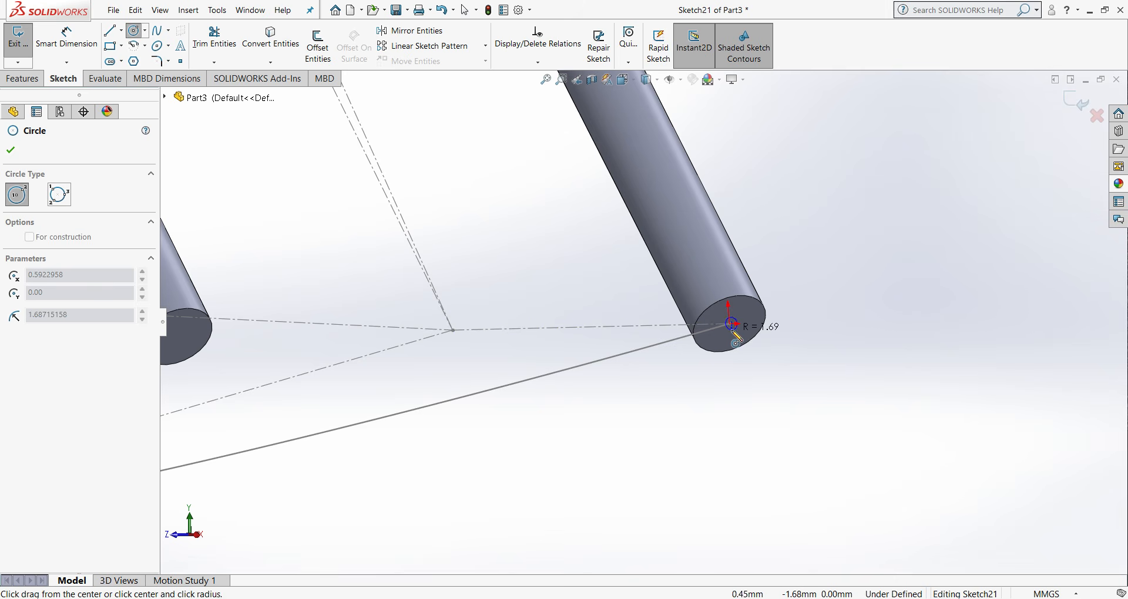
click(741, 362)
right_click(764, 376)
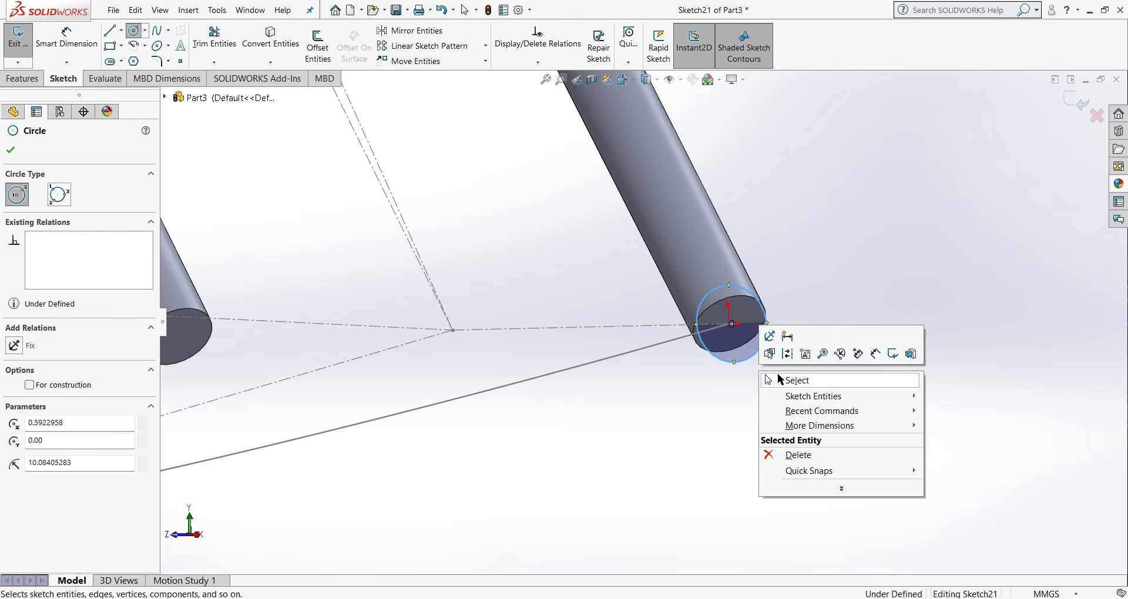
click(777, 376)
- Move the circle's centre onto the spline's rear endpoint so that the two are coincident
scroll(844, 343, up, 1)
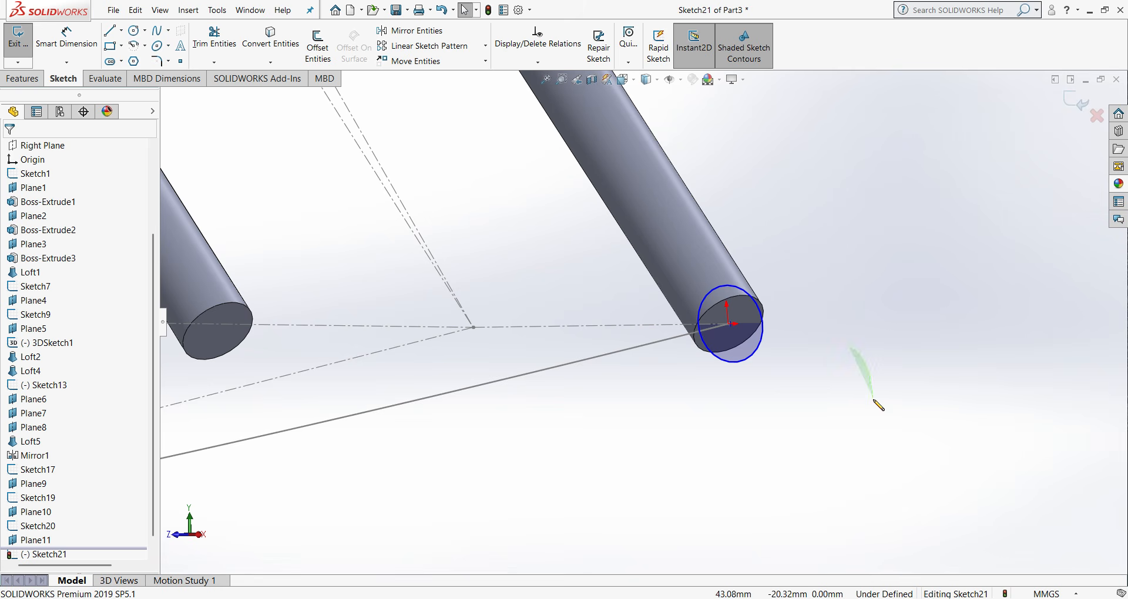
mouse_move(801, 392)
middle_down()
mouse_move(816, 422)
mouse_move(816, 391)
middle_up()
scroll(811, 385, up, 5)
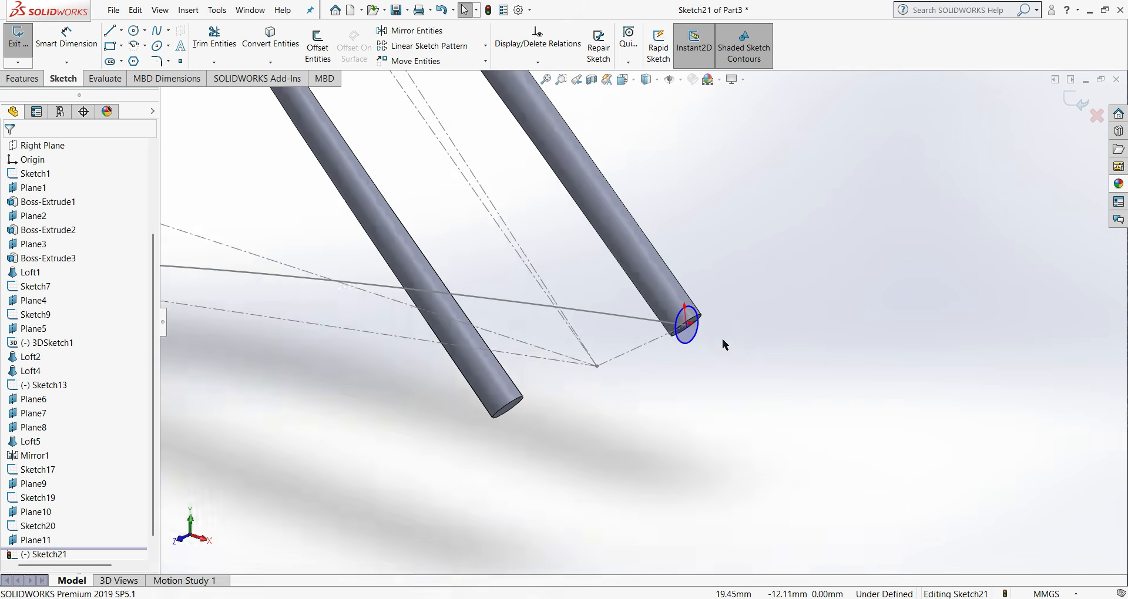
click(37, 540)
key(ctrl+8)
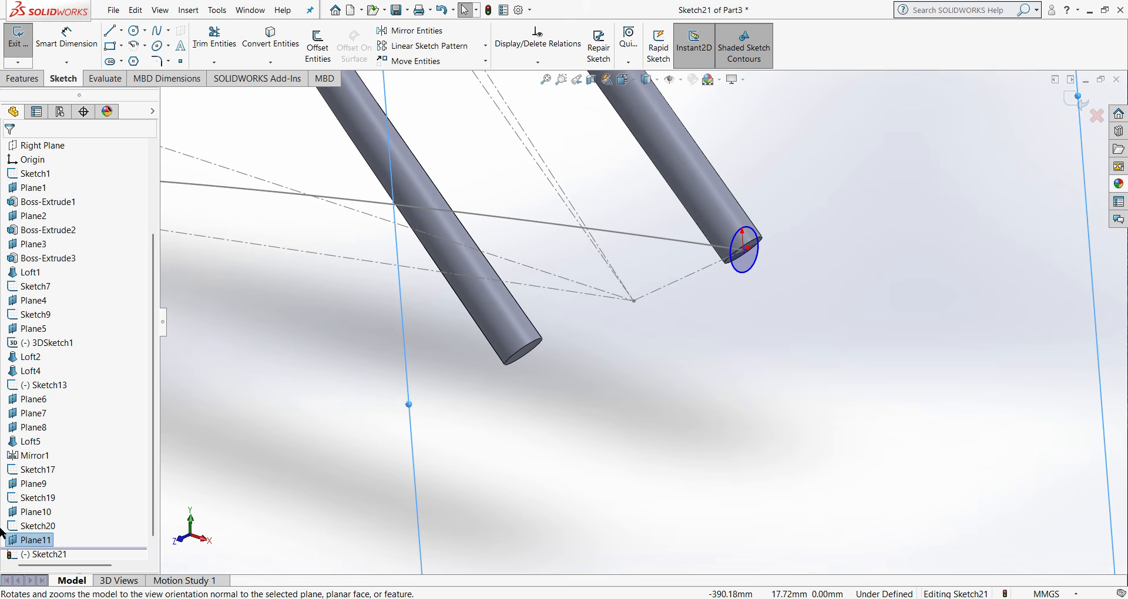
right_click(26, 544)
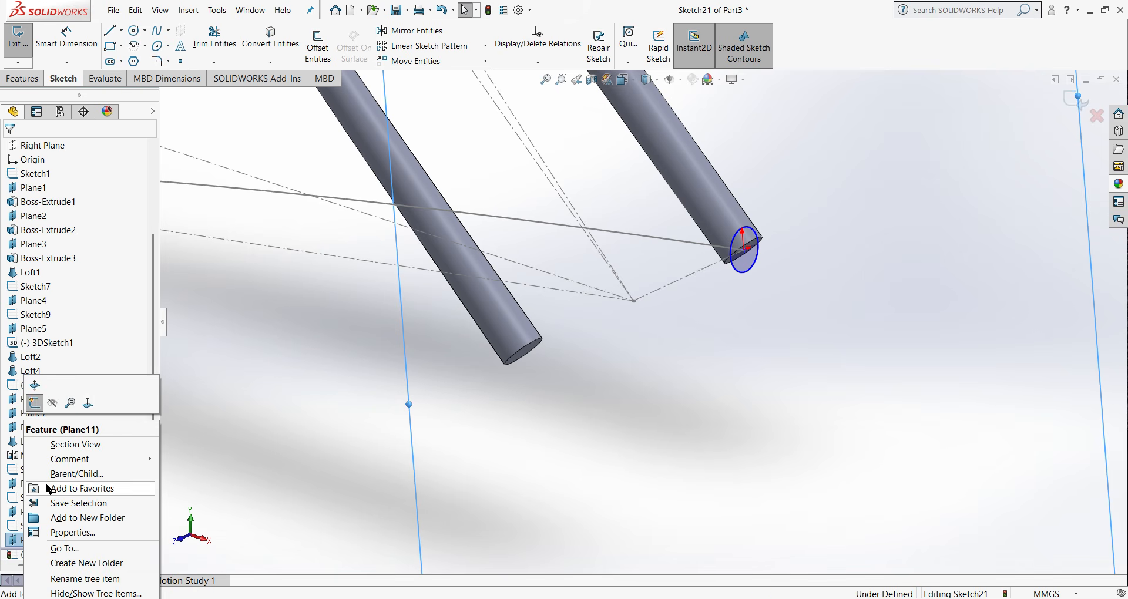
click(88, 404)
scroll(670, 461, down, 8)
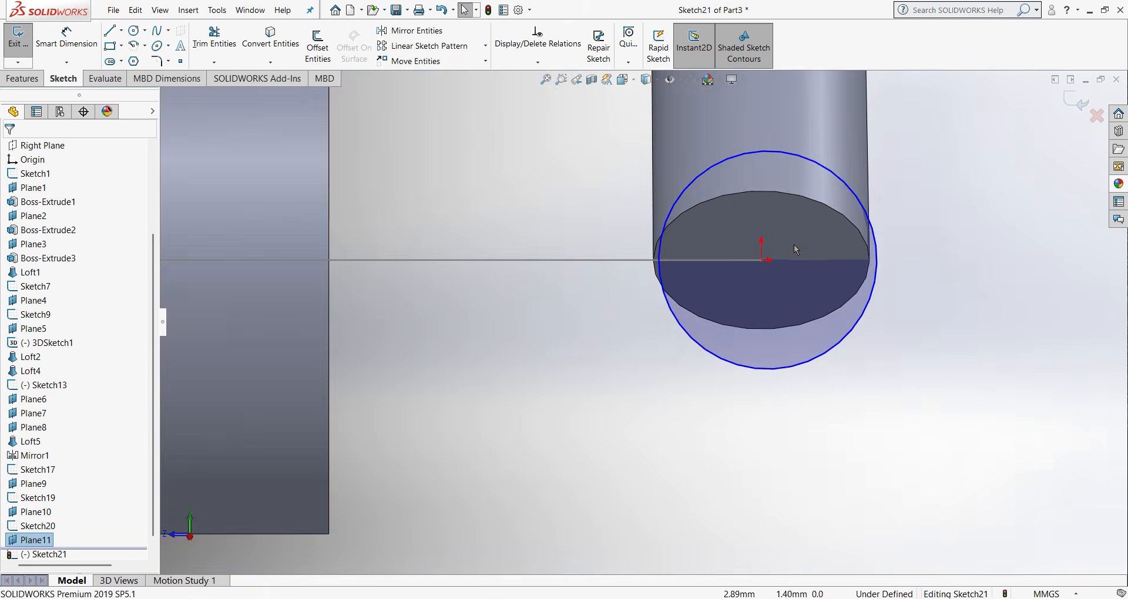
scroll(794, 249, down, 4)
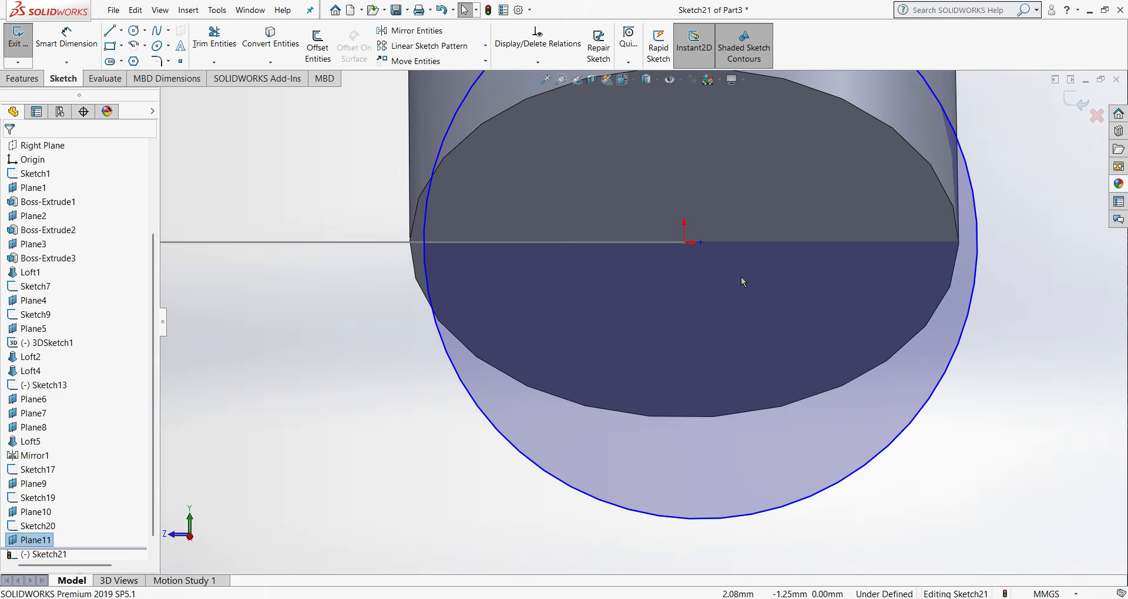
click(701, 242)
mouse_move(692, 241)
mouse_down()
mouse_move(661, 240)
mouse_move(688, 246)
mouse_up()
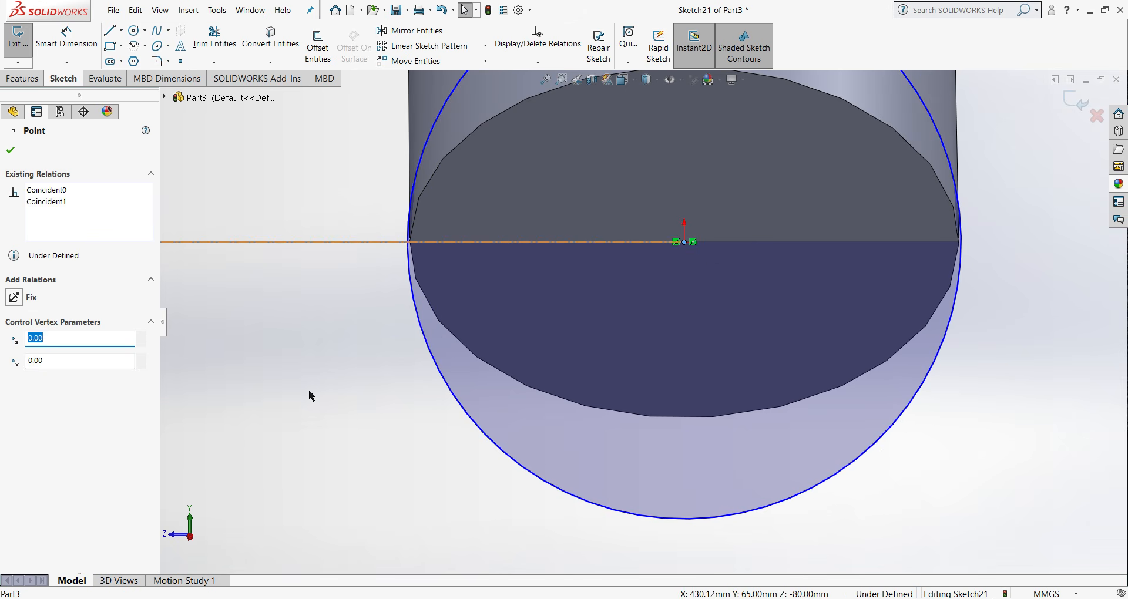
click(234, 263)
key(z)
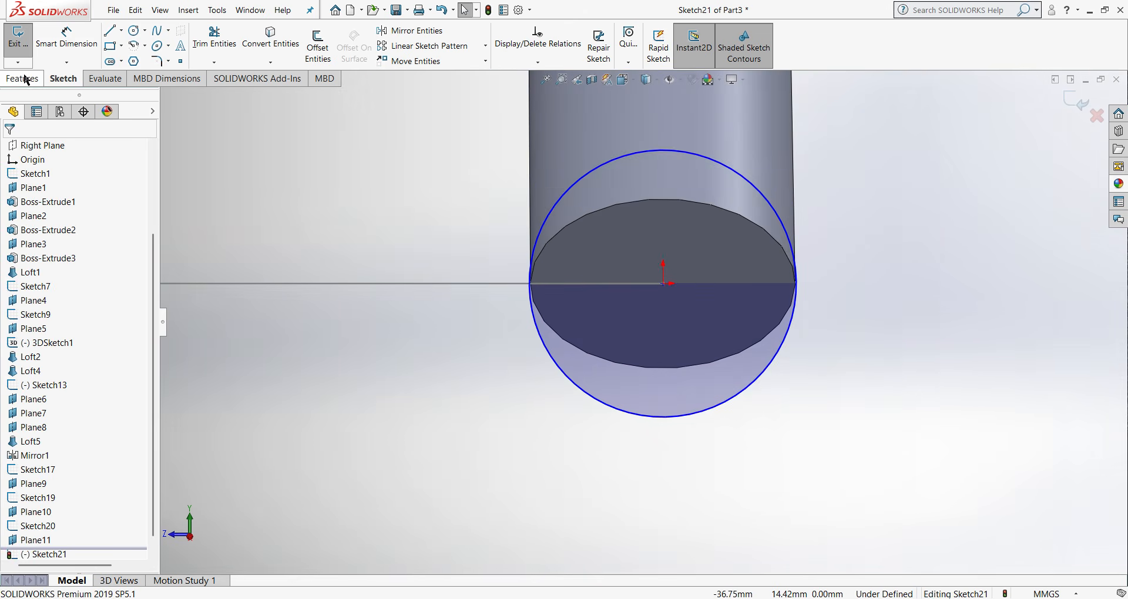
- Dimension the circle at the chain stay's rear end to a 20 mm diameter and close the sketch
click(75, 44)
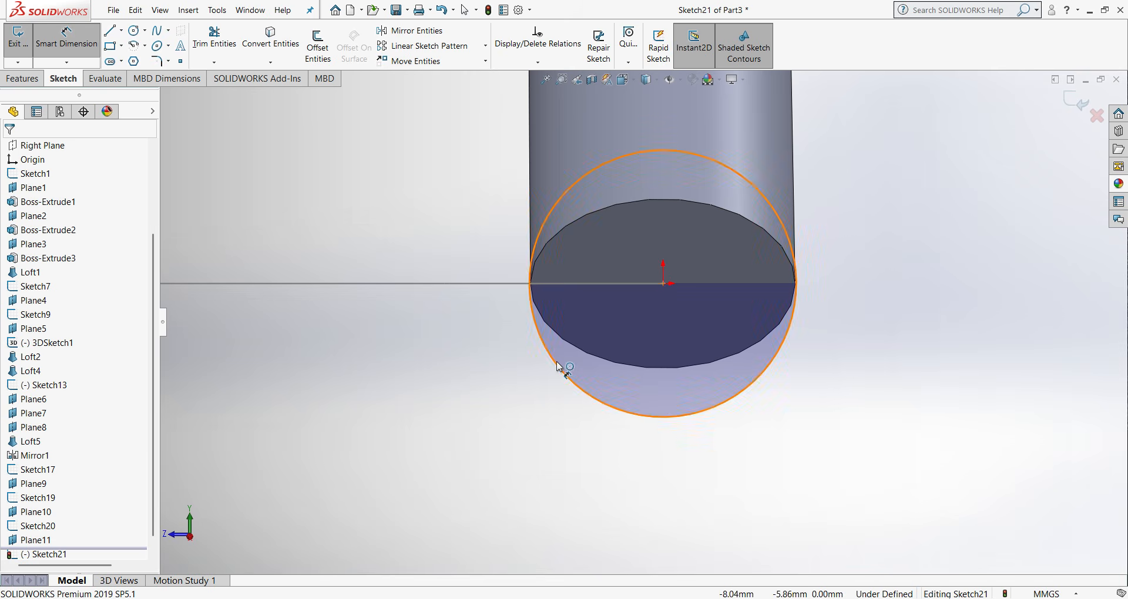
click(564, 372)
click(477, 386)
text(20)
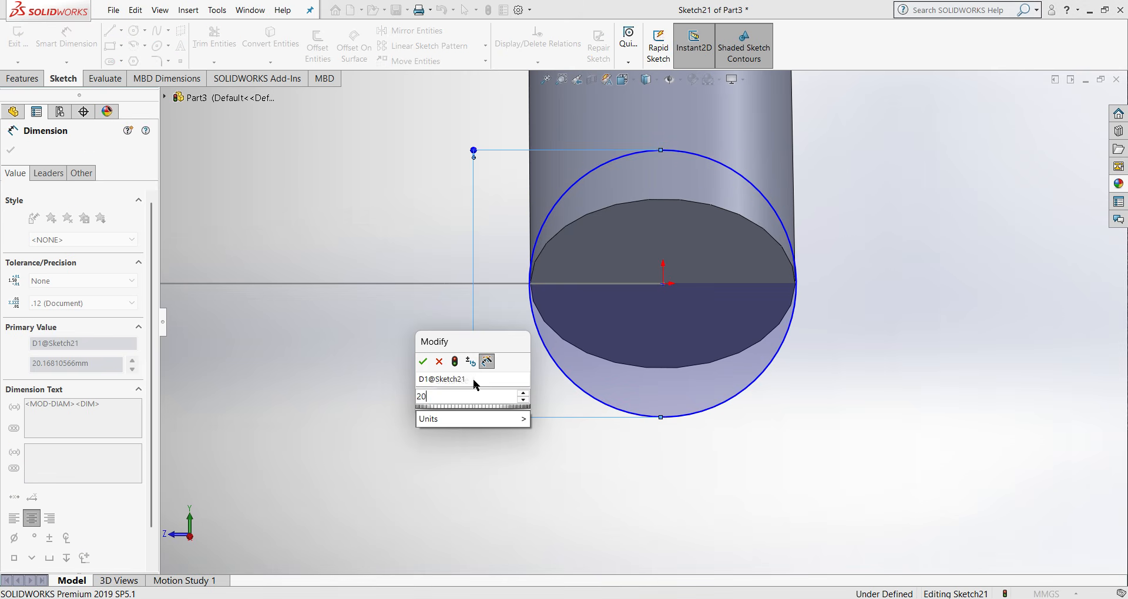
click(423, 364)
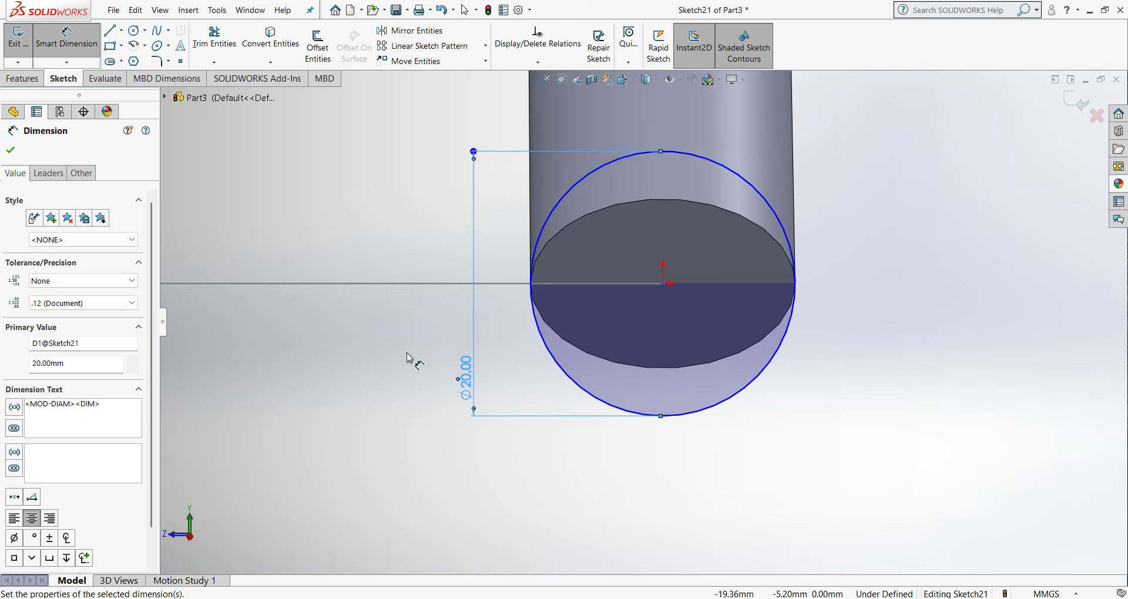
click(11, 151)
scroll(671, 198, up, 3)
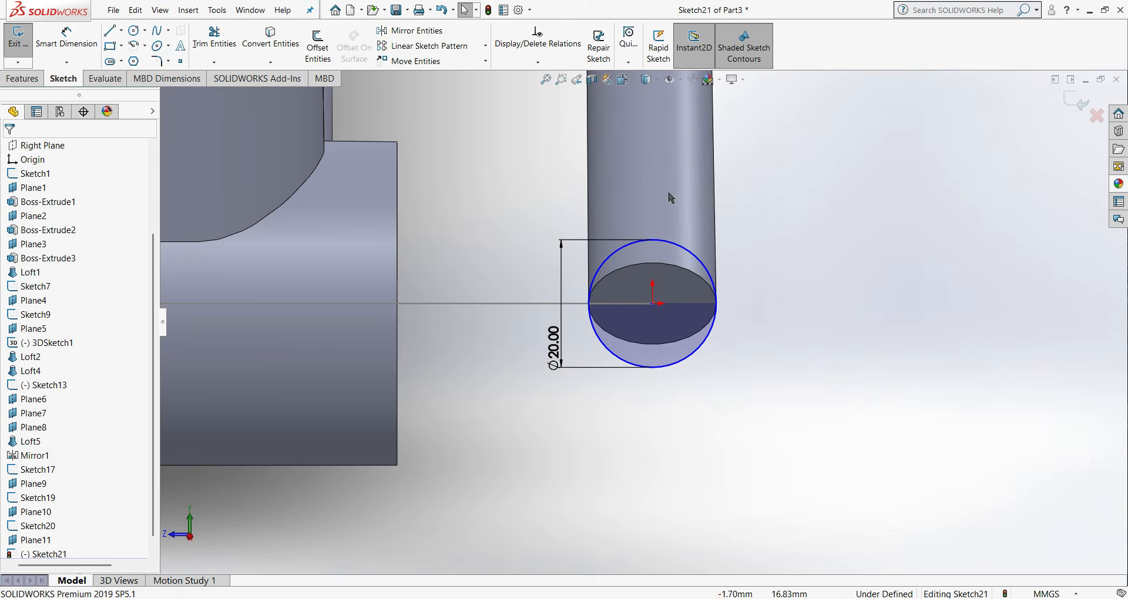
click(1068, 103)
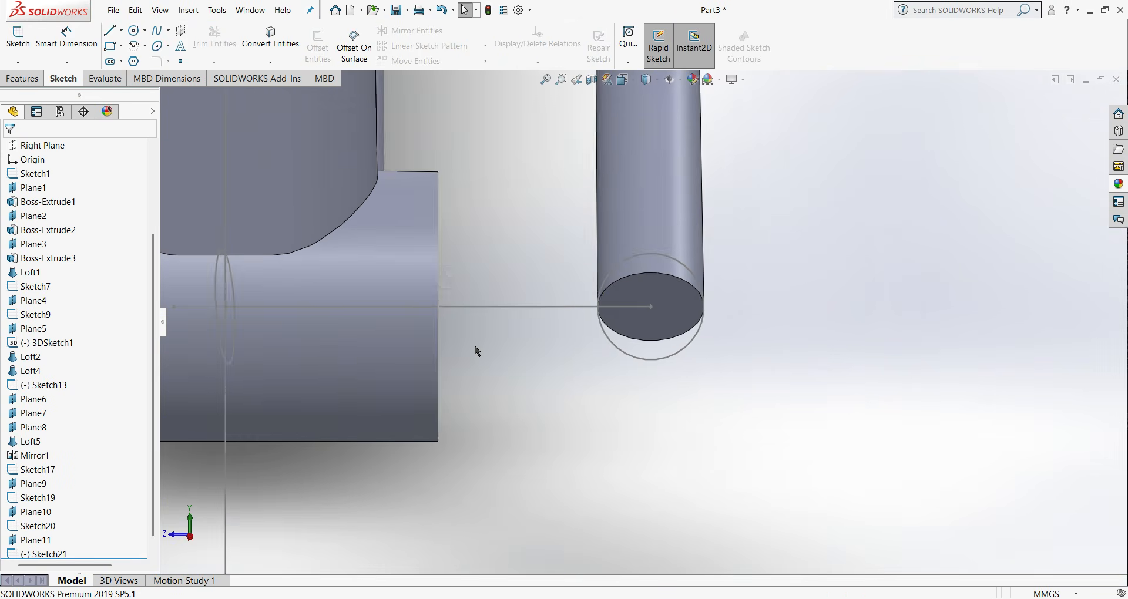
- Start a lofted boss with the chain stay's closed profile at the bottom bracket and the 20 mm circle at its rear end
key(ctrl+1)
scroll(691, 415, down, 2)
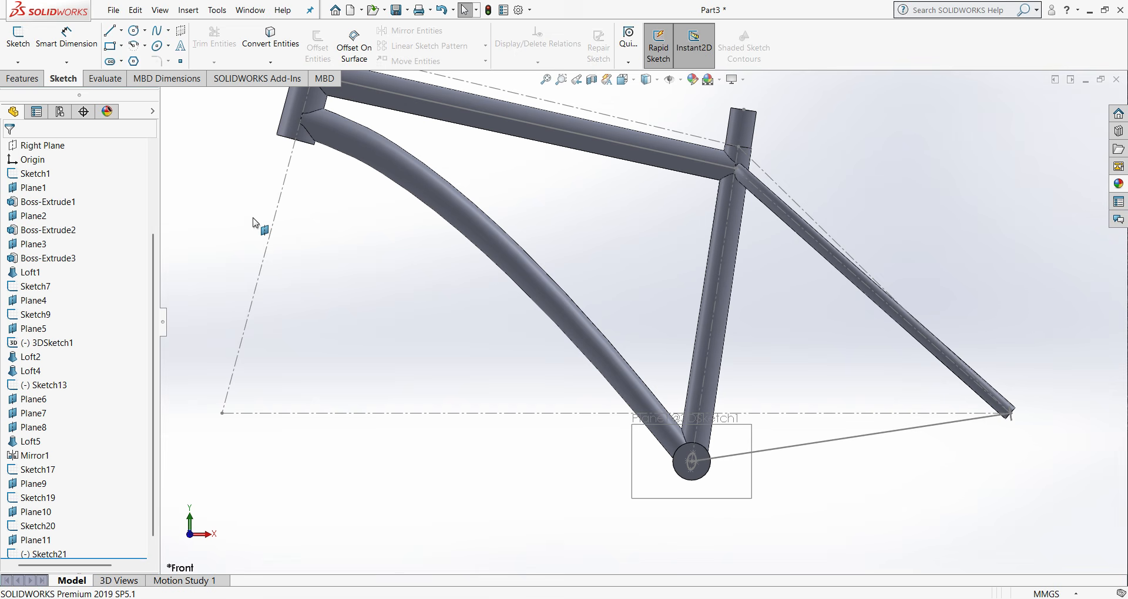
click(24, 78)
click(126, 46)
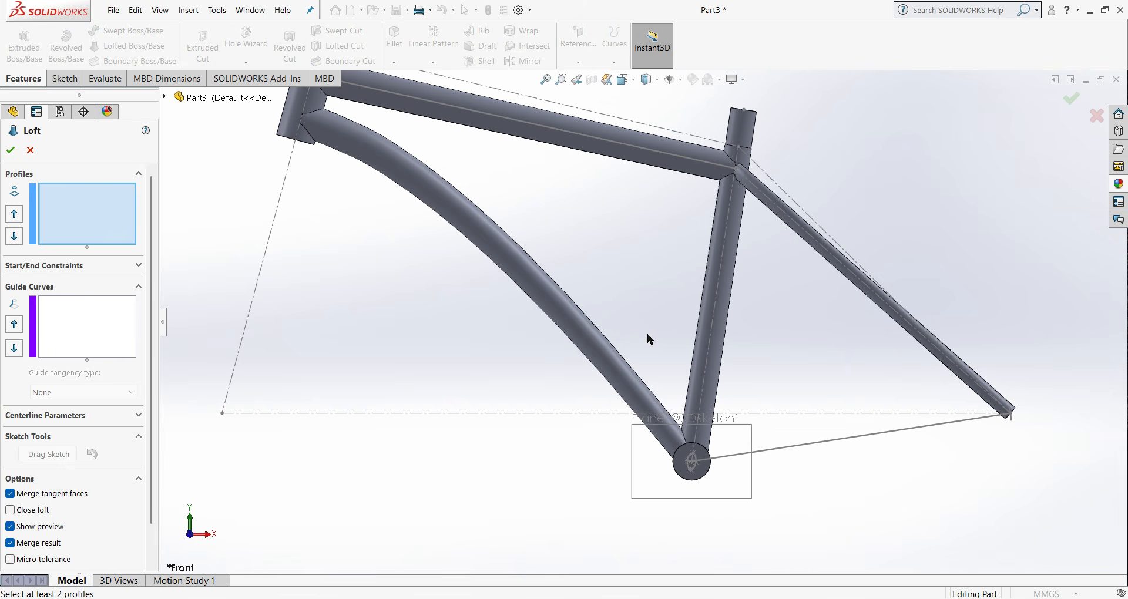
middle_drag(637, 338, 587, 351)
scroll(677, 487, down, 8)
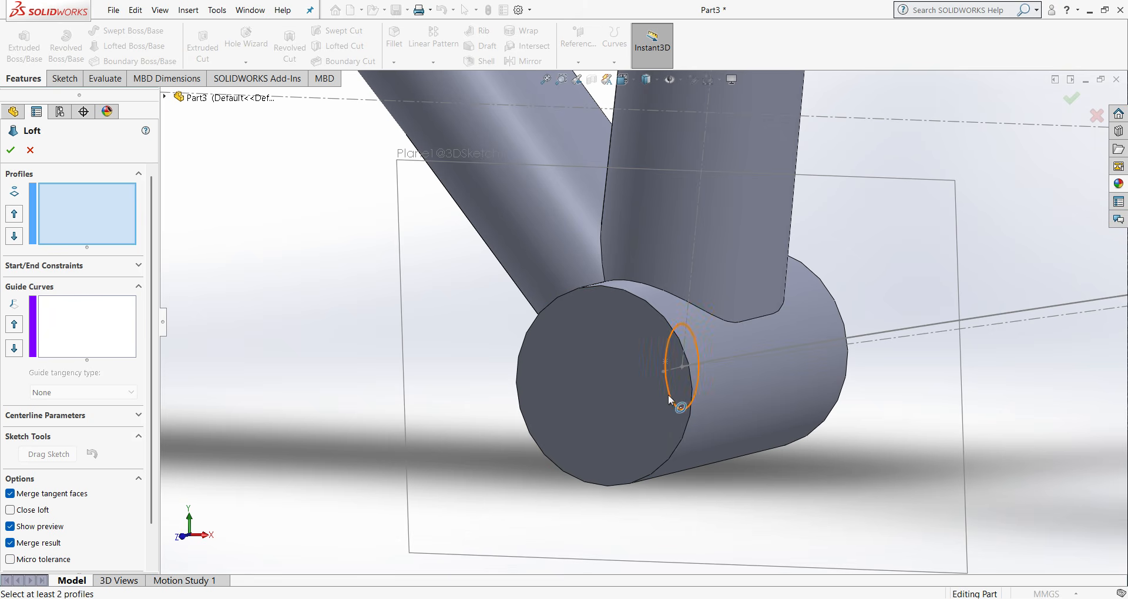
click(668, 394)
scroll(800, 372, up, 4)
scroll(801, 371, up, 3)
scroll(1033, 297, down, 6)
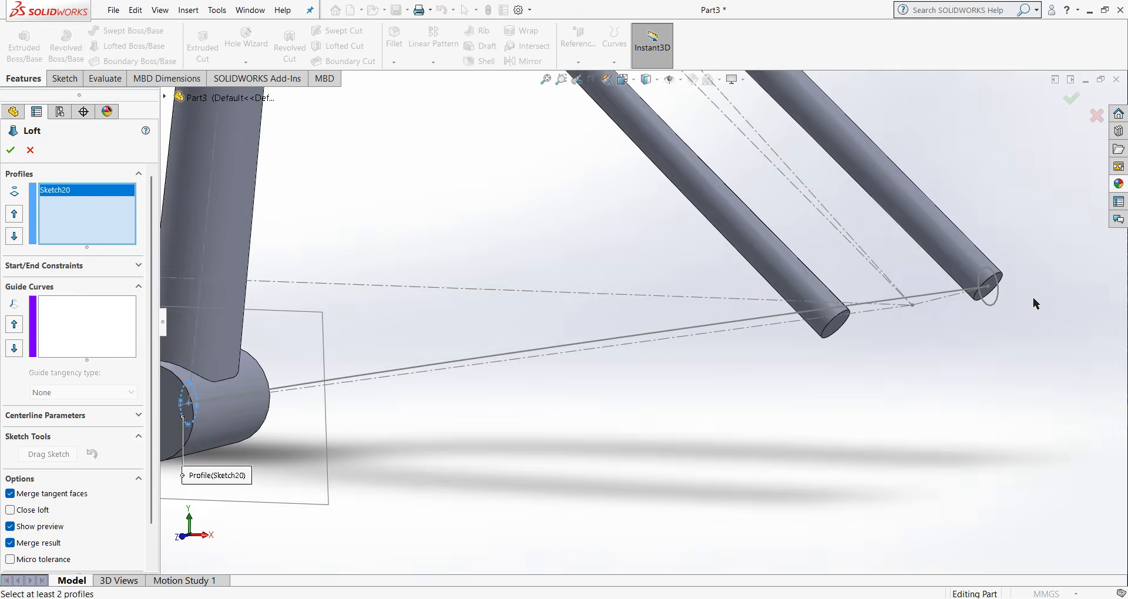
scroll(474, 346, up, 4)
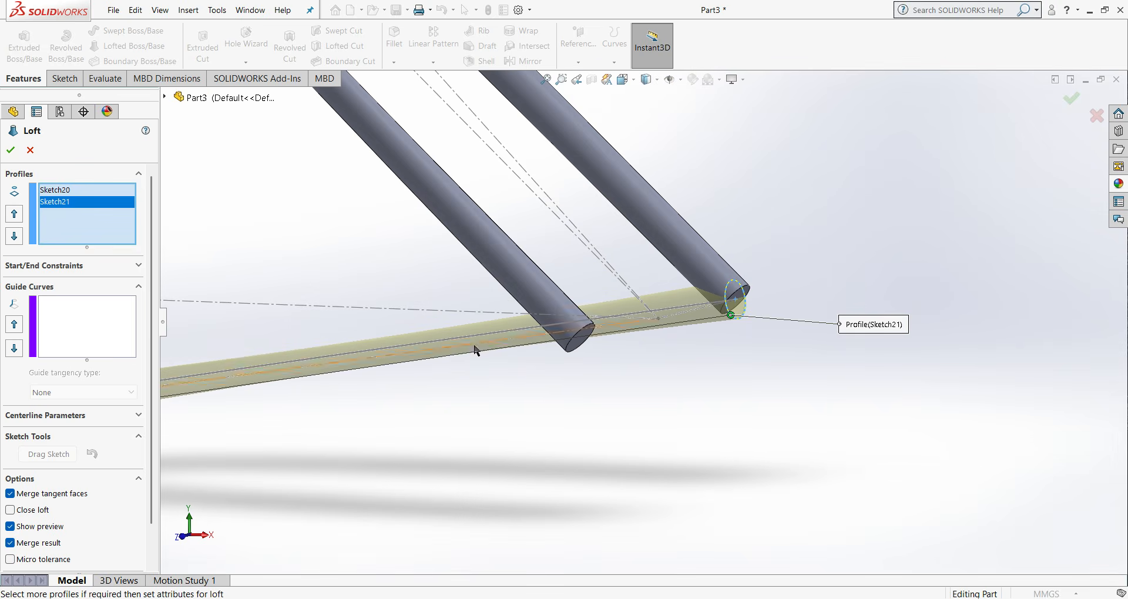
- Add the chain stay spline as the loft's centerline and create the chain stay
middle_drag(453, 382, 472, 544)
scroll(305, 264, up, 4)
scroll(474, 264, up, 1)
middle_drag(475, 264, 466, 398)
scroll(592, 113, down, 3)
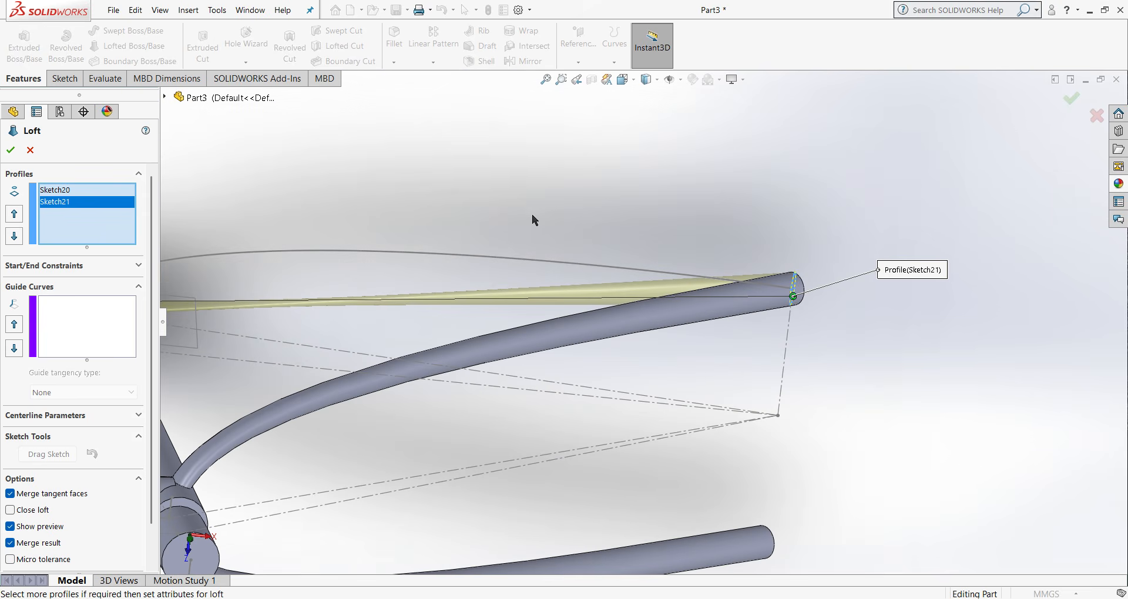
click(579, 80)
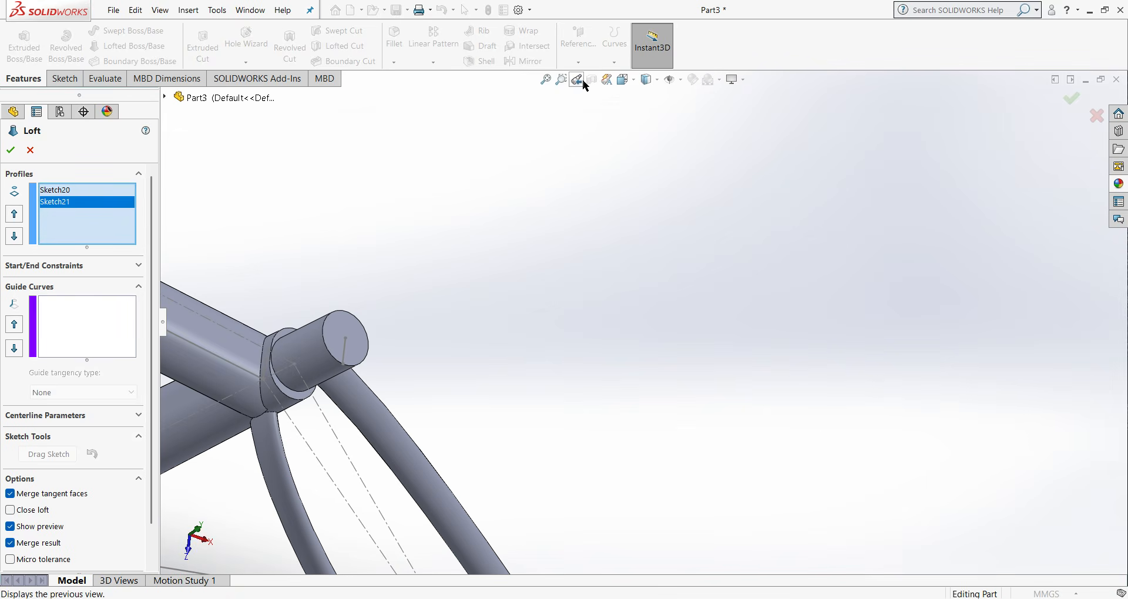
key(ctrl+4)
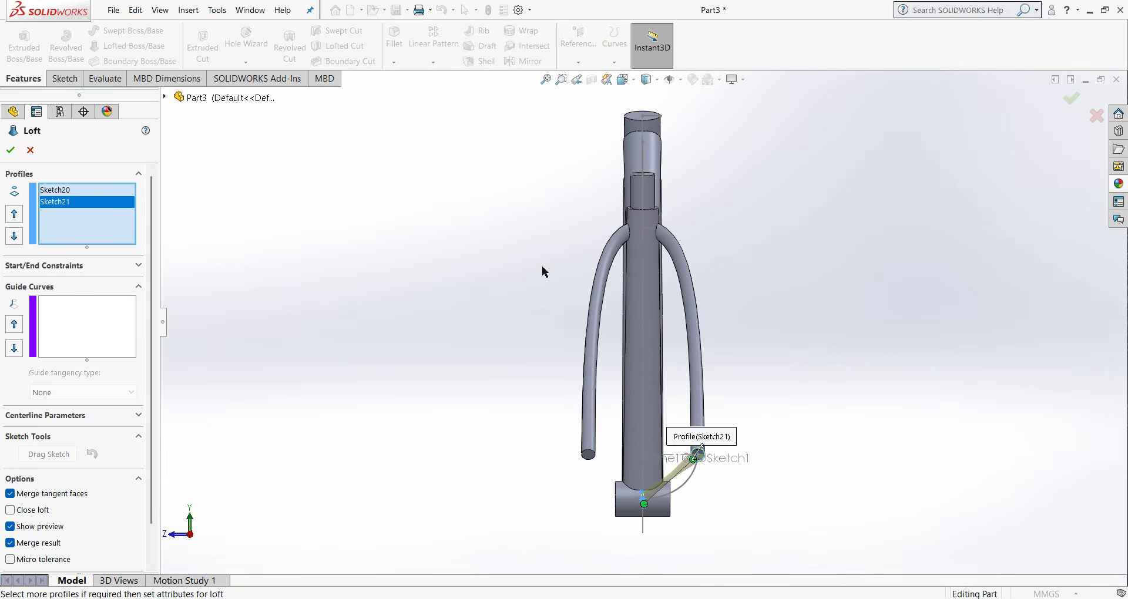
middle_drag(541, 271, 624, 381)
key(ctrl+5)
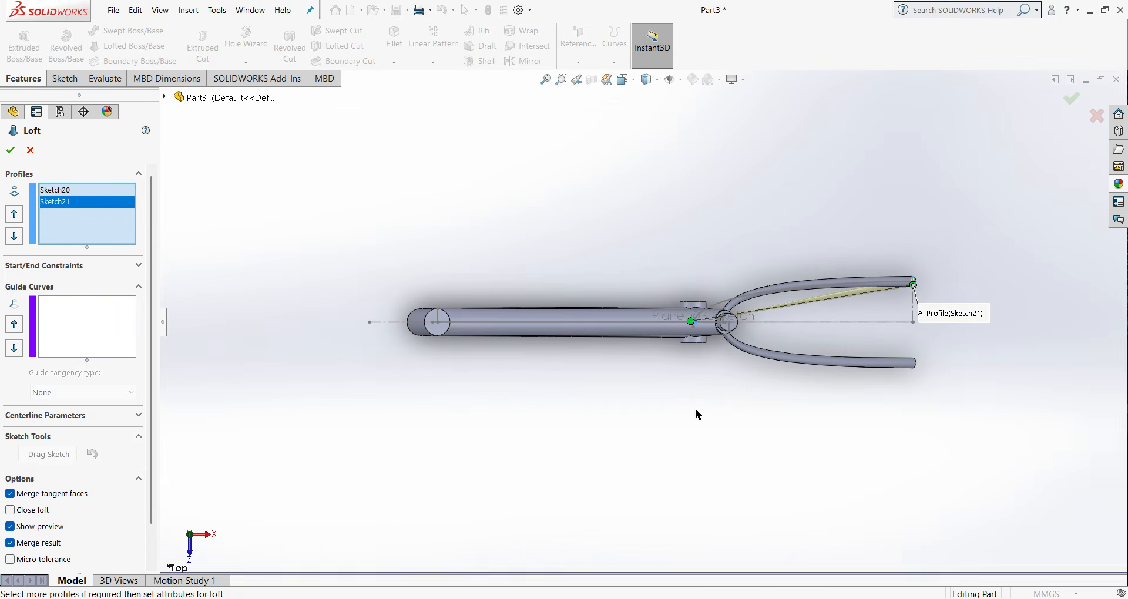
key(ctrl+6)
scroll(767, 348, down, 3)
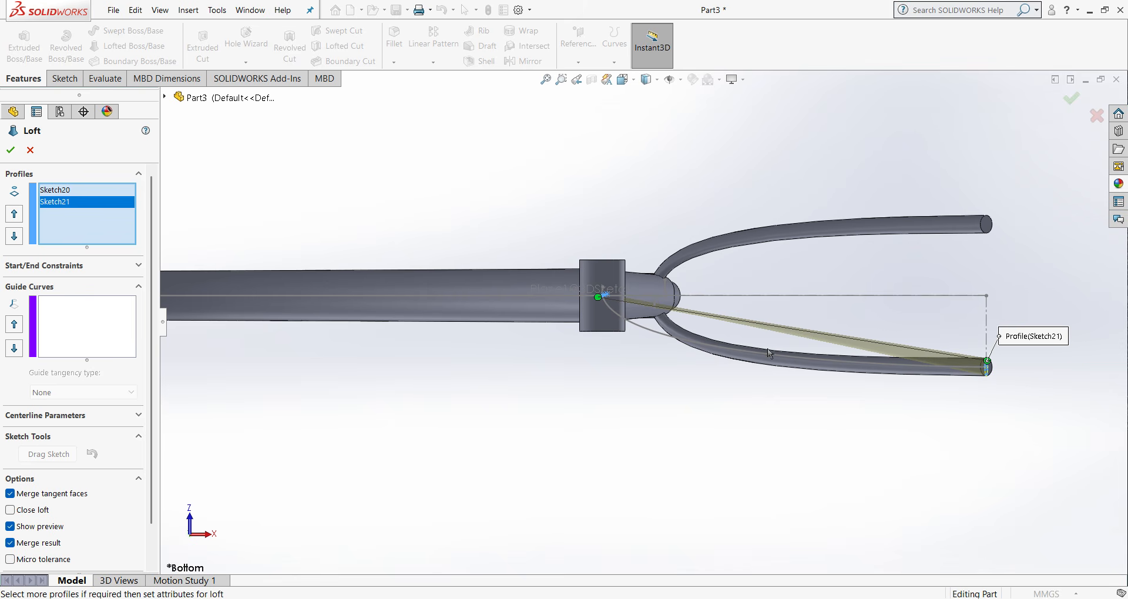
click(111, 418)
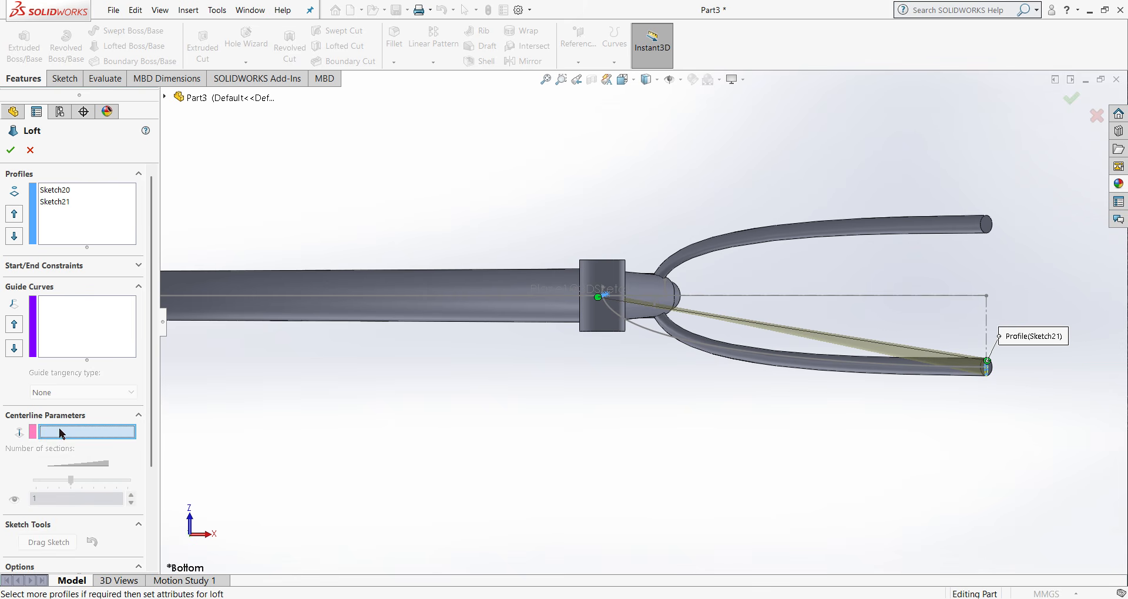
click(722, 350)
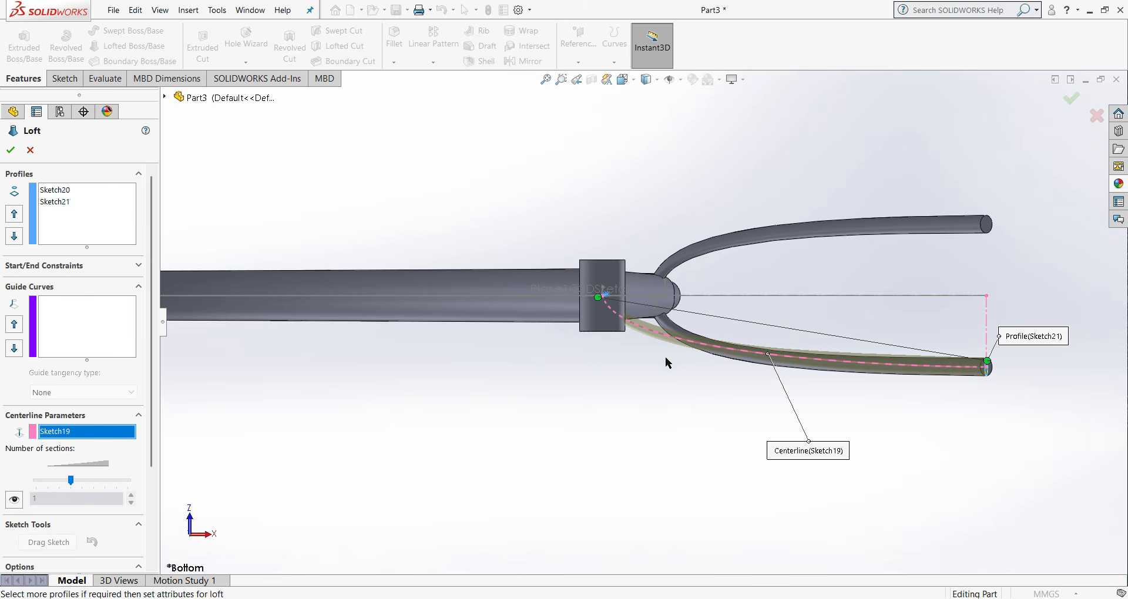
click(10, 151)
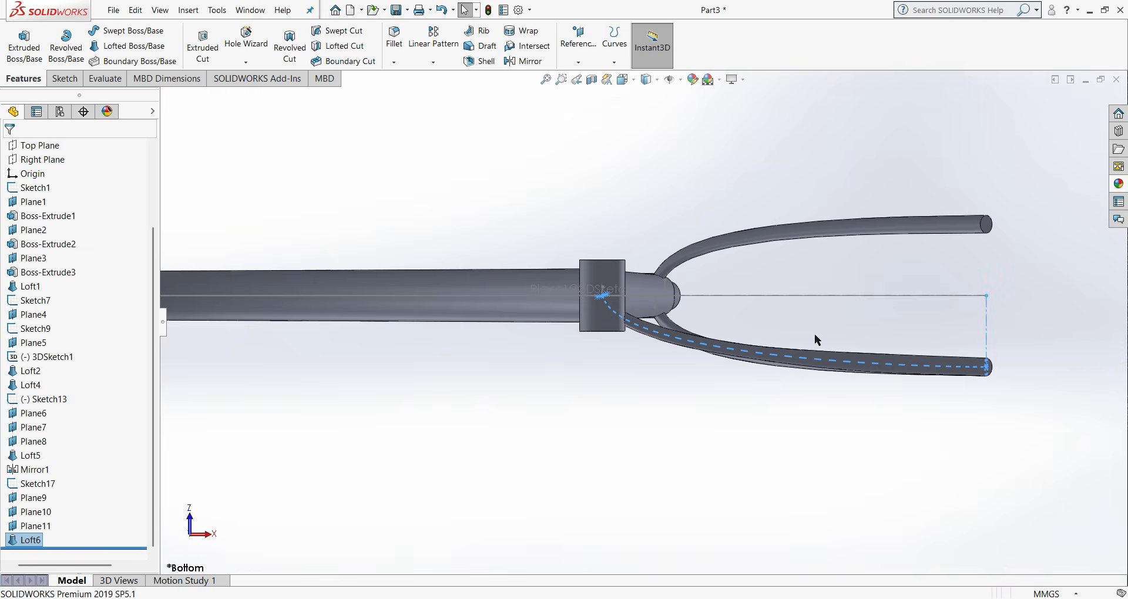
- Mirror the chain stay loft about the Front Plane
mouse_move(816, 335)
middle_down()
mouse_move(823, 456)
mouse_move(787, 456)
mouse_move(769, 534)
mouse_move(786, 483)
middle_up()
click(715, 370)
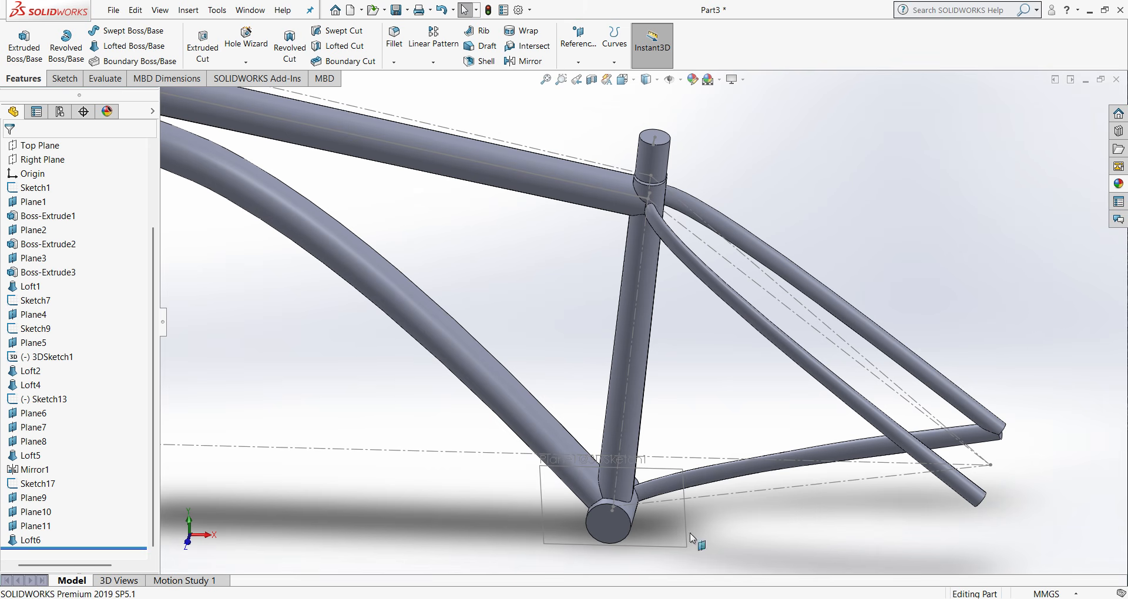
scroll(10, 192, up, 3)
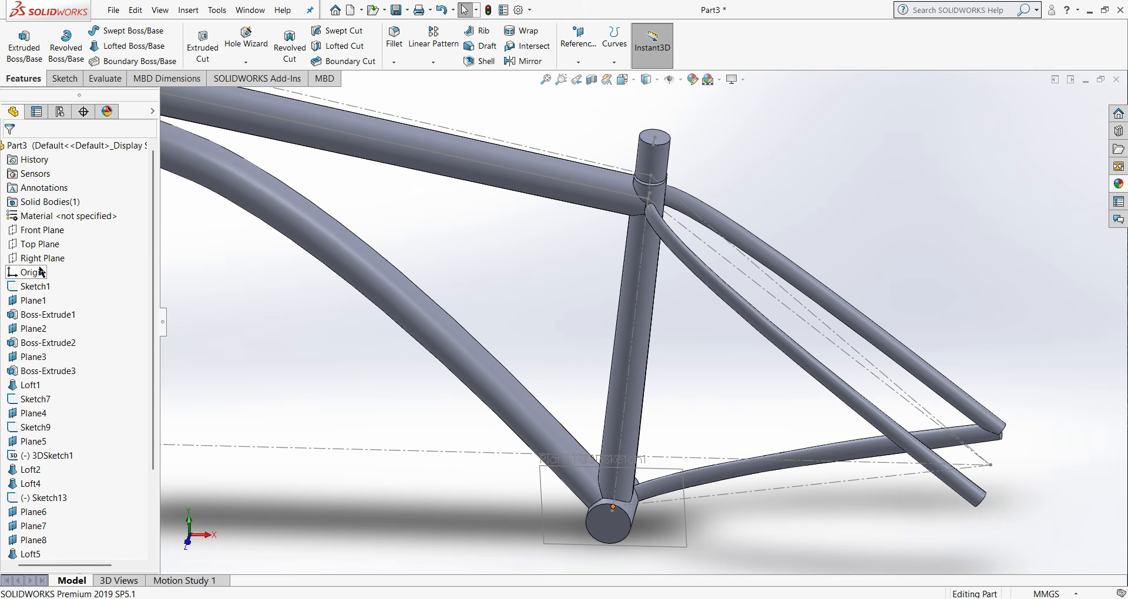
click(37, 231)
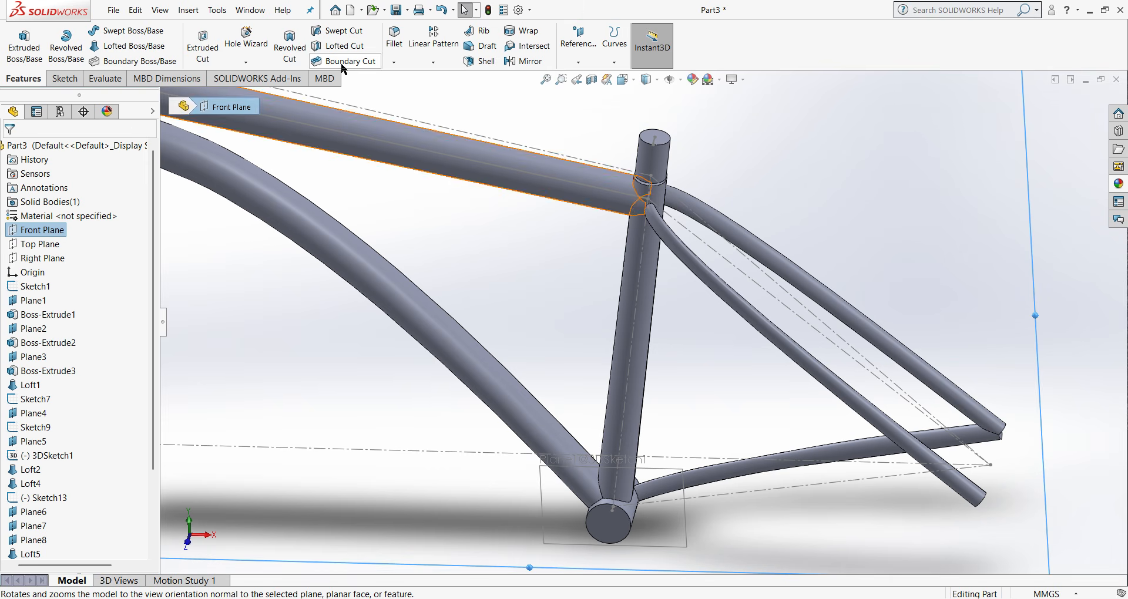
click(524, 62)
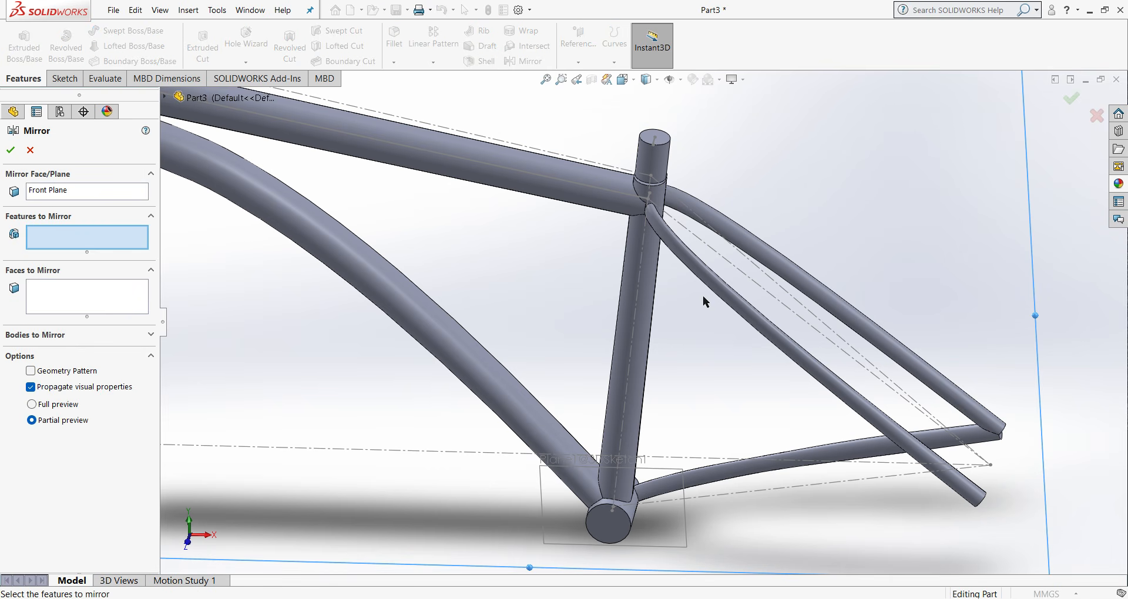
click(803, 469)
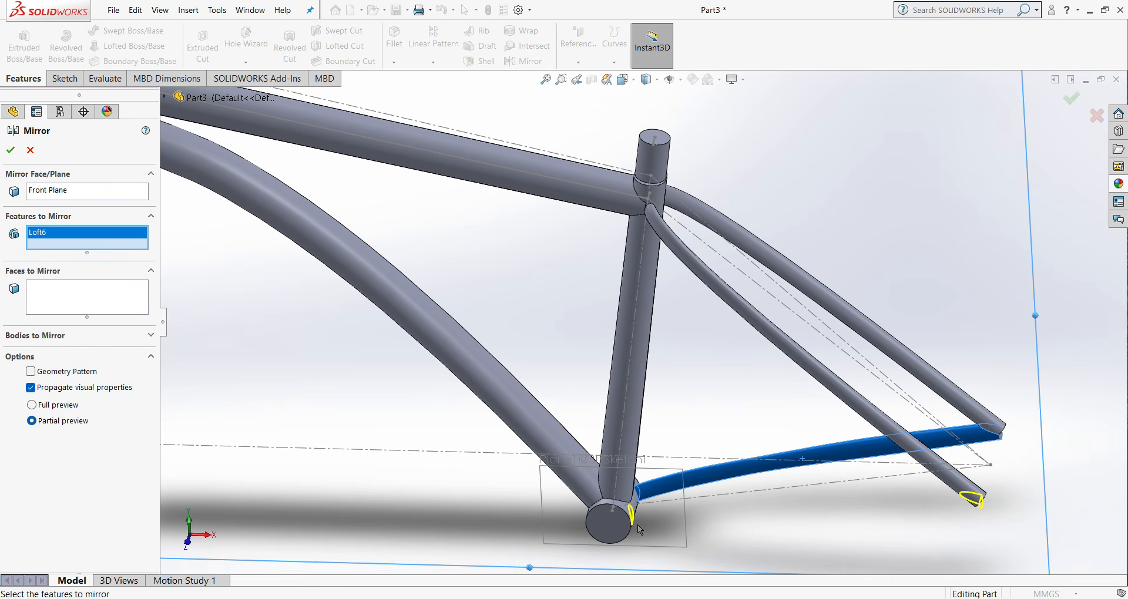
click(11, 151)
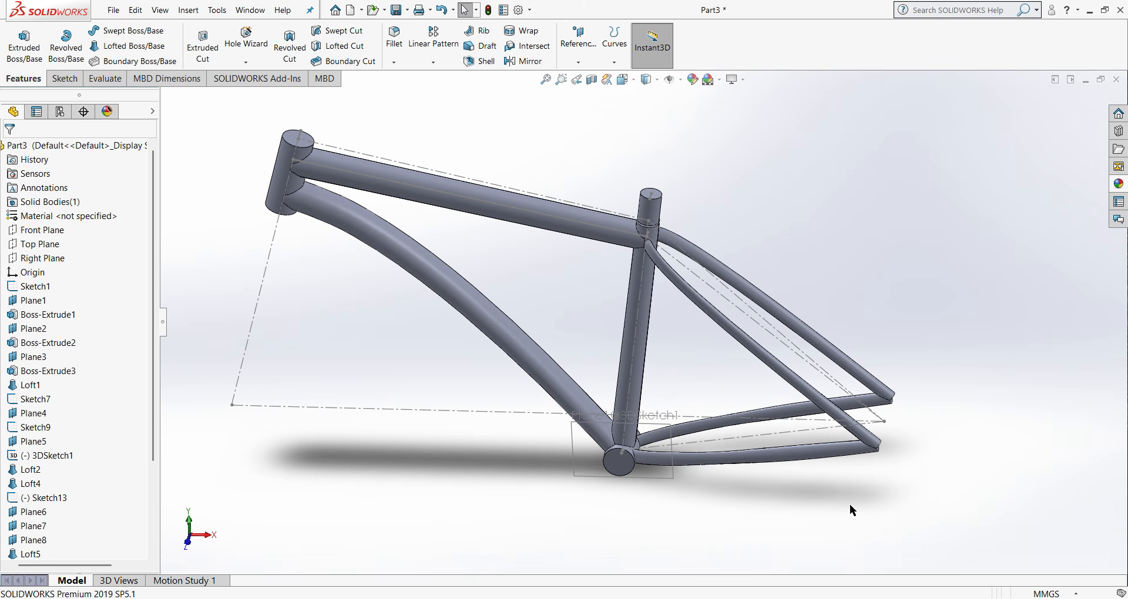
- Examine both mirrored chain stays and how their rear ends meet the ends of the seat stays
mouse_move(809, 492)
middle_down()
mouse_move(801, 506)
mouse_move(810, 472)
middle_up()
scroll(809, 472, up, 1)
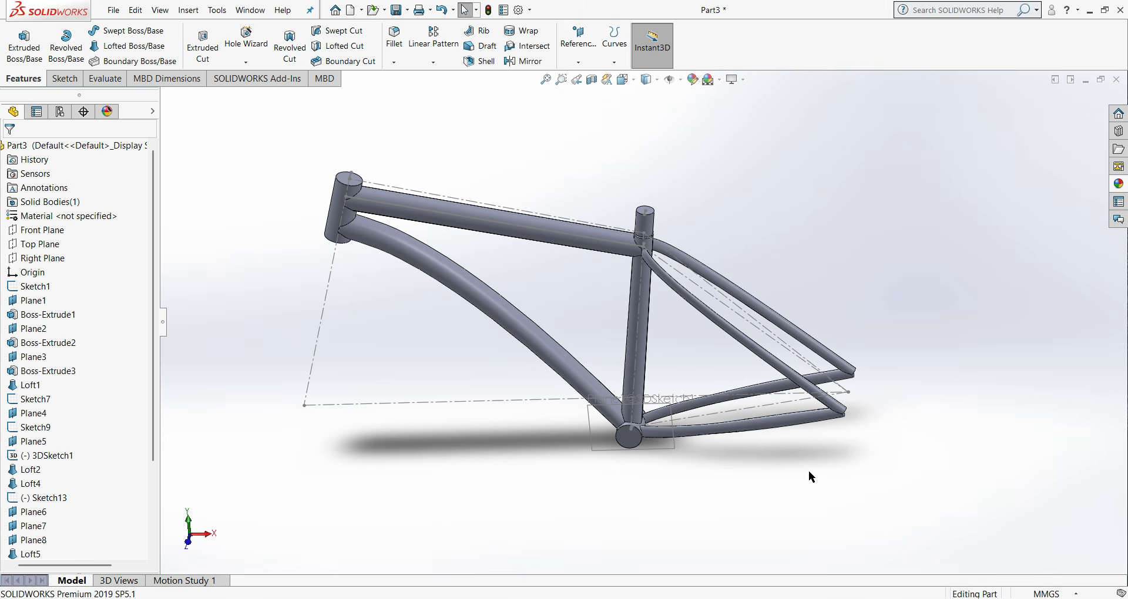
key(ctrl+1)
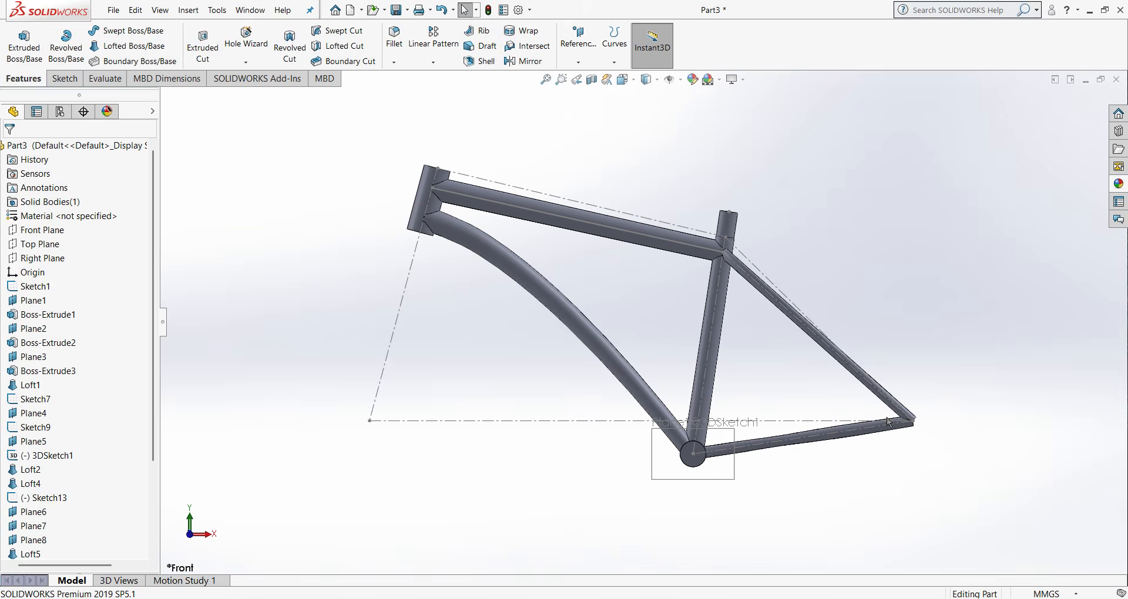
scroll(890, 426, down, 2)
middle_drag(890, 433, 829, 443)
scroll(722, 432, down, 2)
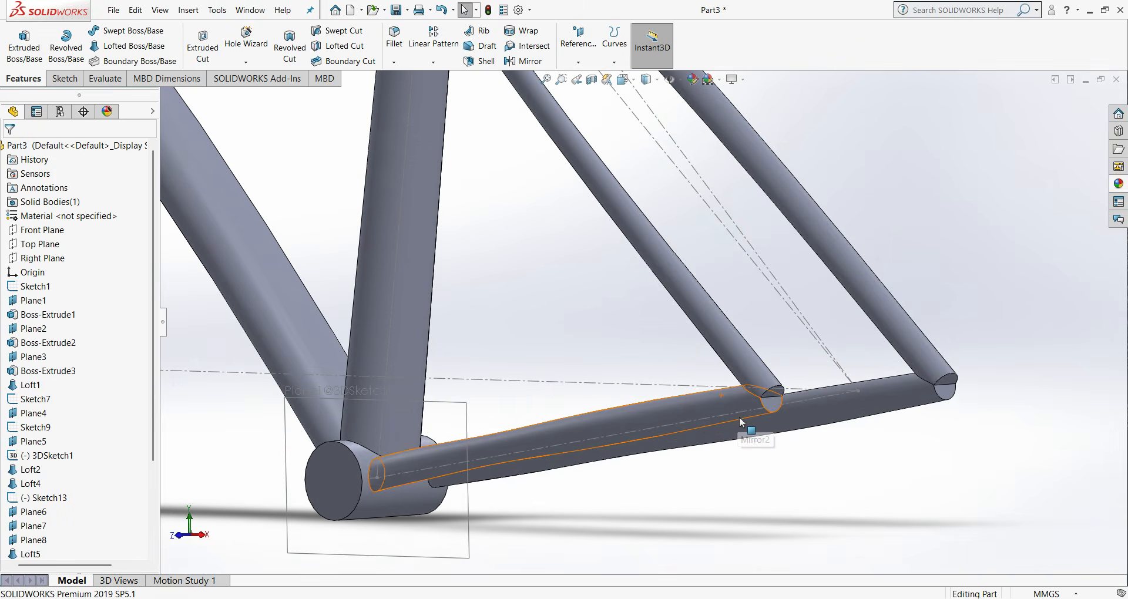
middle_drag(739, 419, 711, 400)
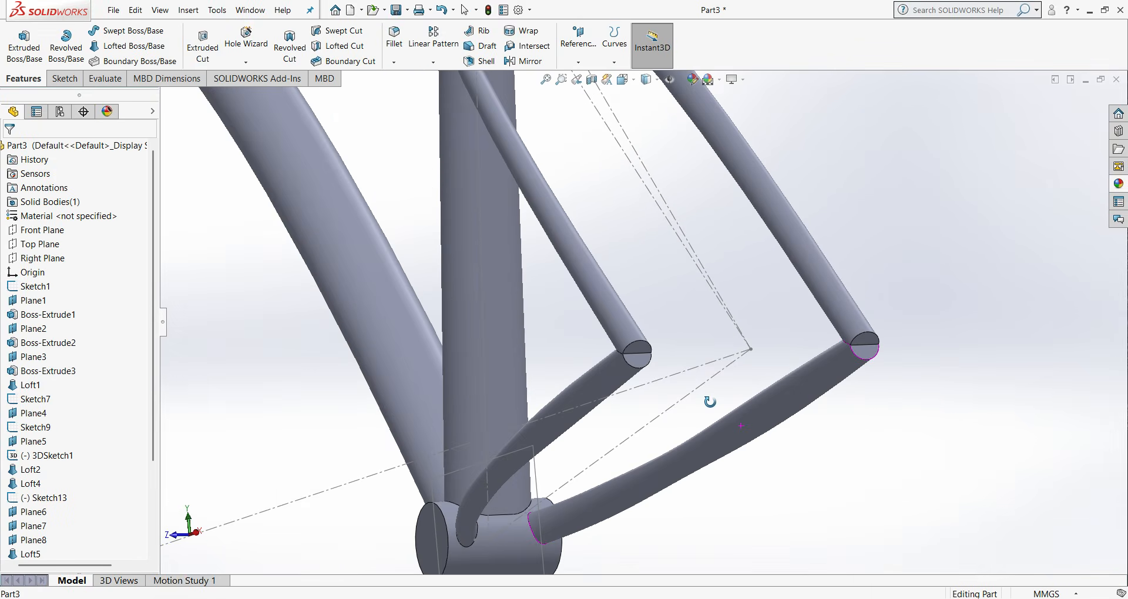
scroll(584, 327, down, 4)
scroll(700, 405, down, 2)
scroll(698, 388, up, 2)
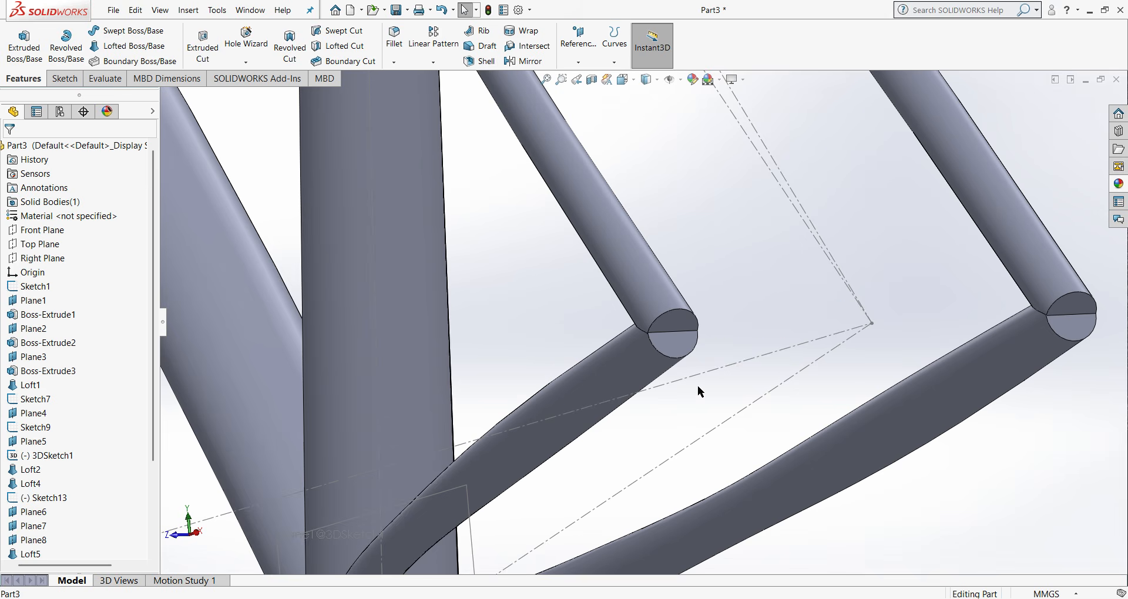
middle_drag(678, 347, 809, 440)
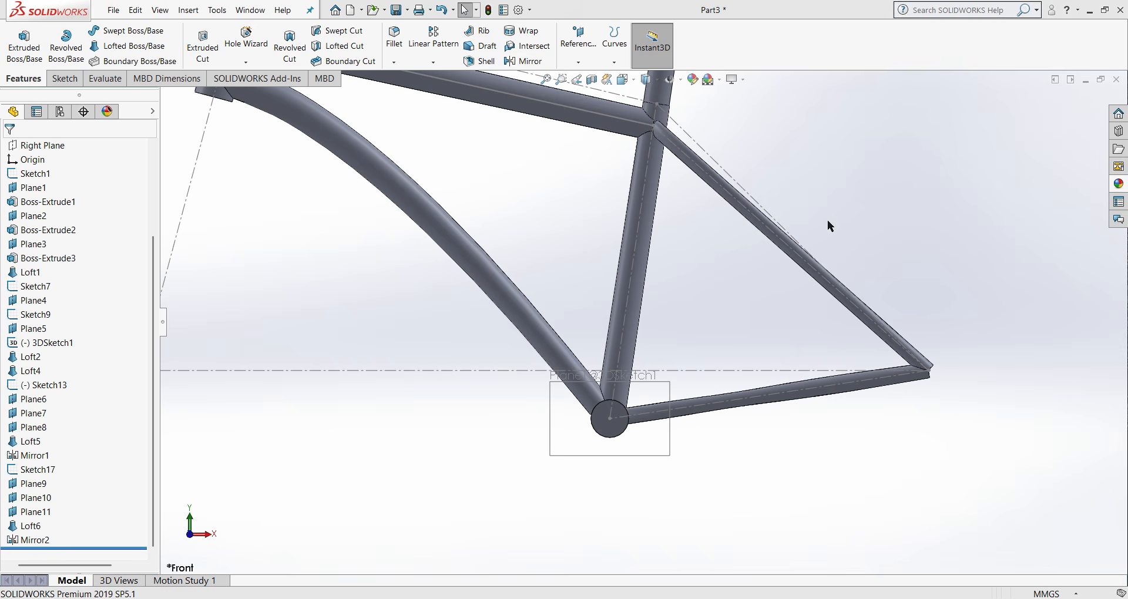
middle_drag(933, 238, 917, 362)
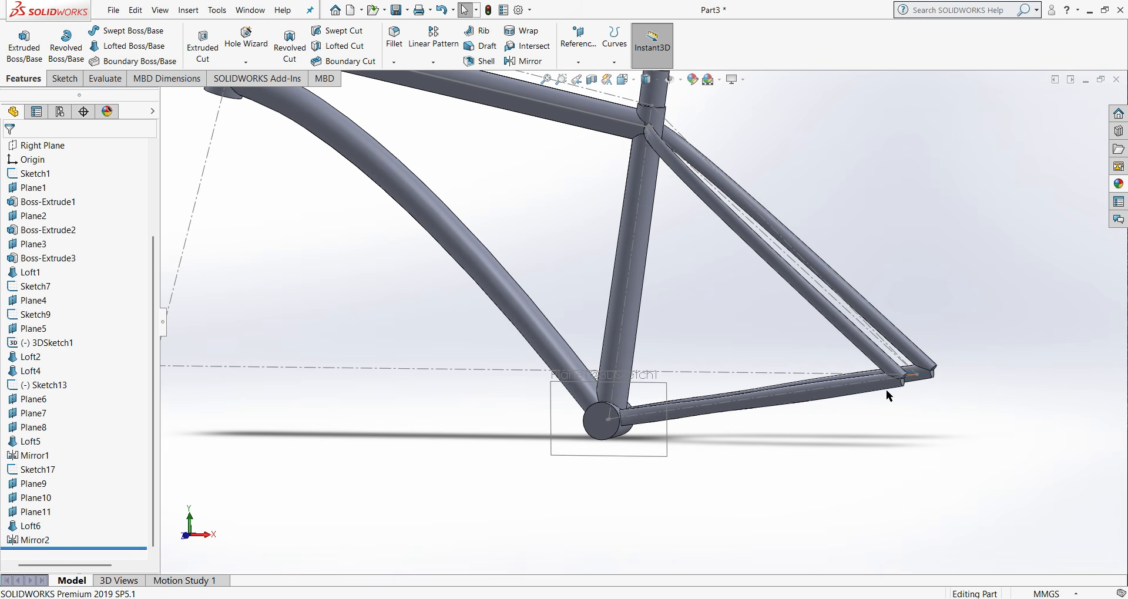
- Sketch a line on Plane8 from the rear end point of the layout centerline to the center of the near seat stay's end
click(31, 431)
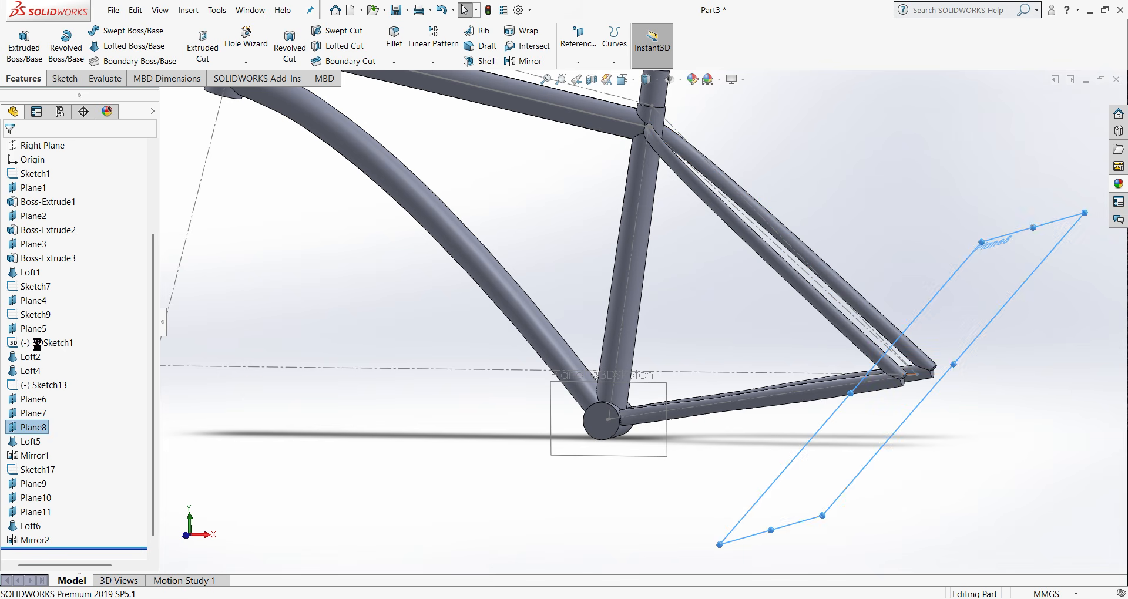
click(112, 35)
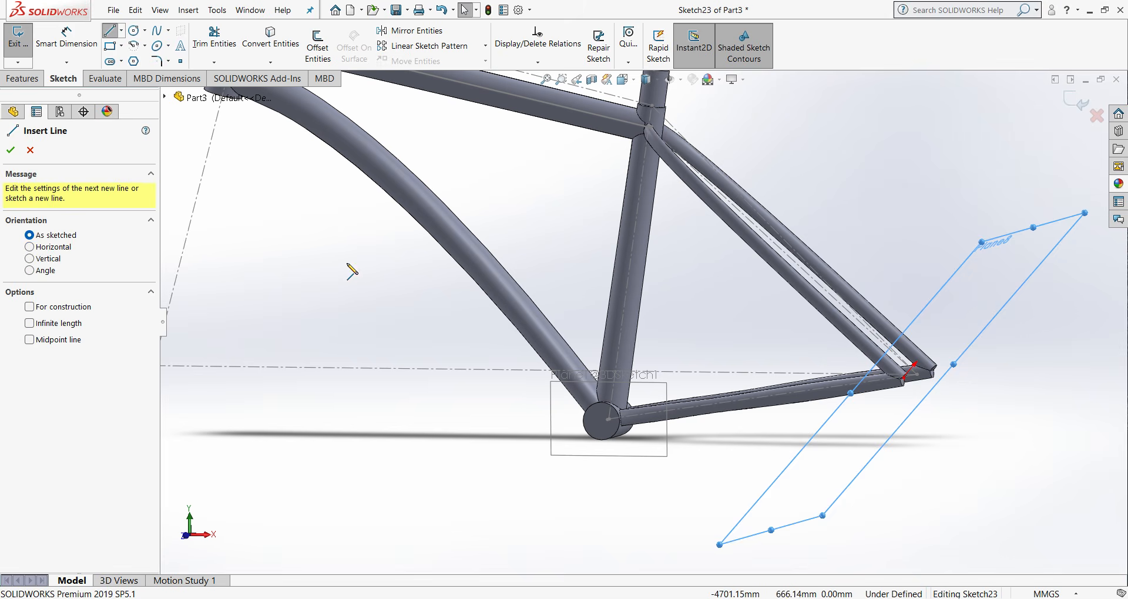
scroll(912, 394, down, 3)
middle_drag(910, 365, 800, 371)
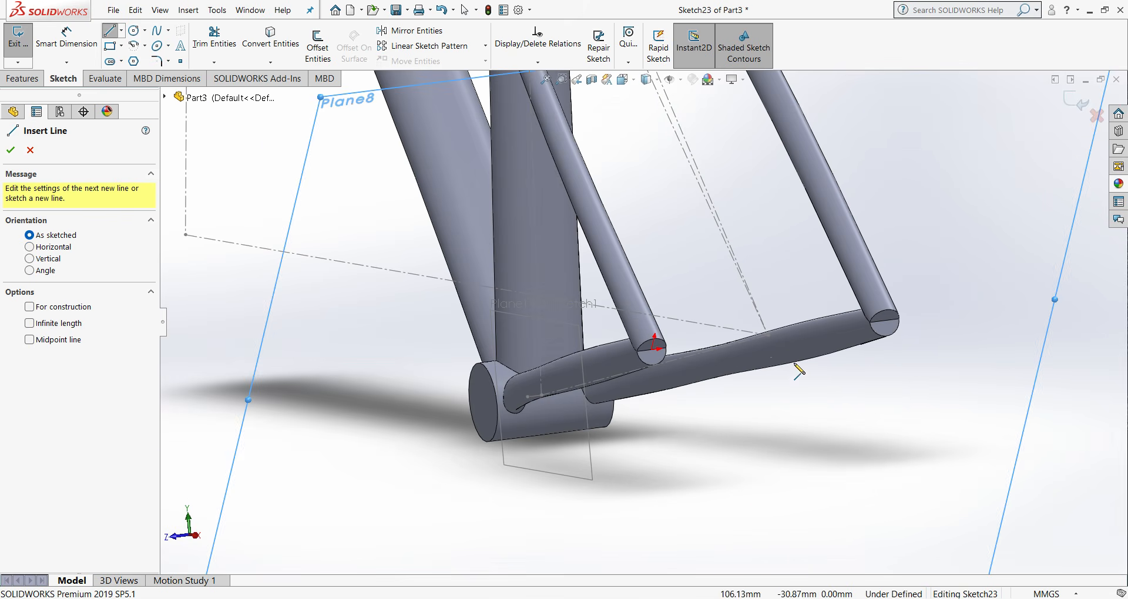
click(767, 335)
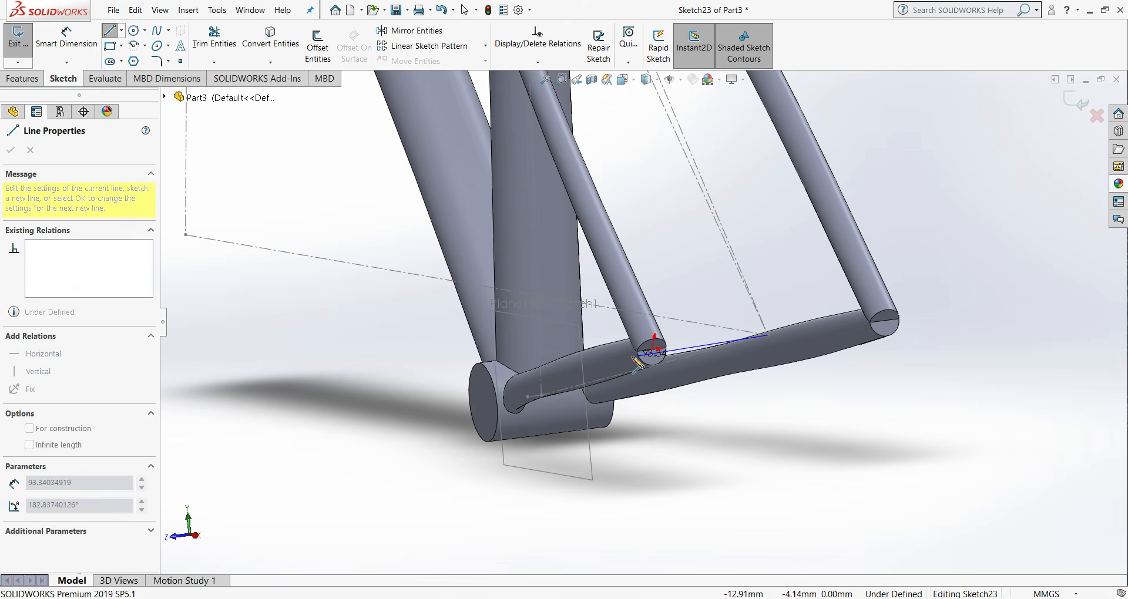
click(653, 351)
right_click(654, 350)
click(676, 360)
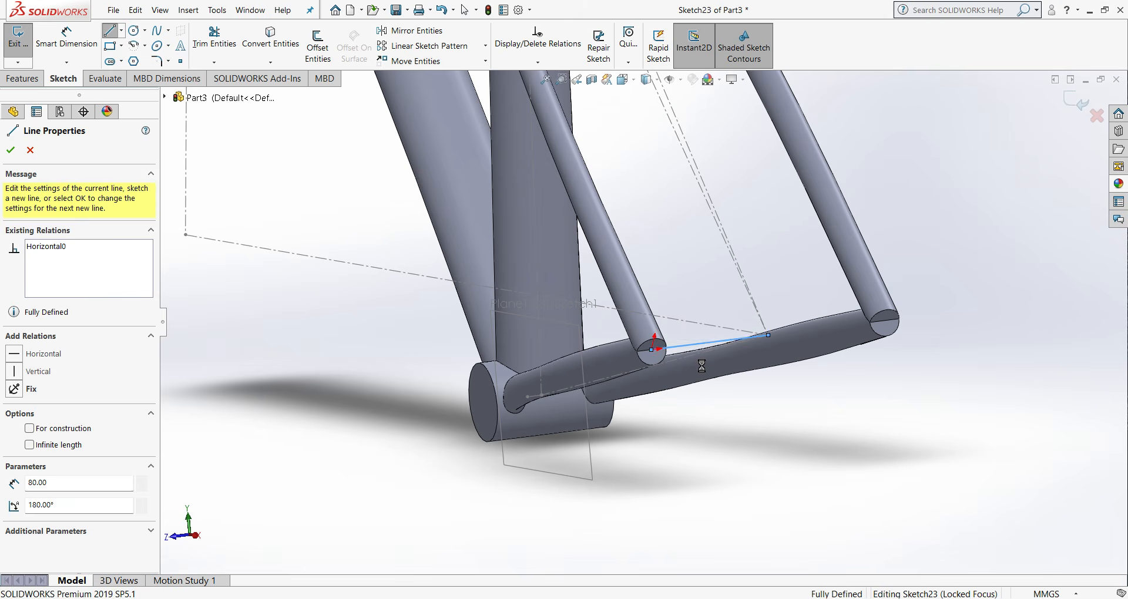
scroll(609, 260, up, 3)
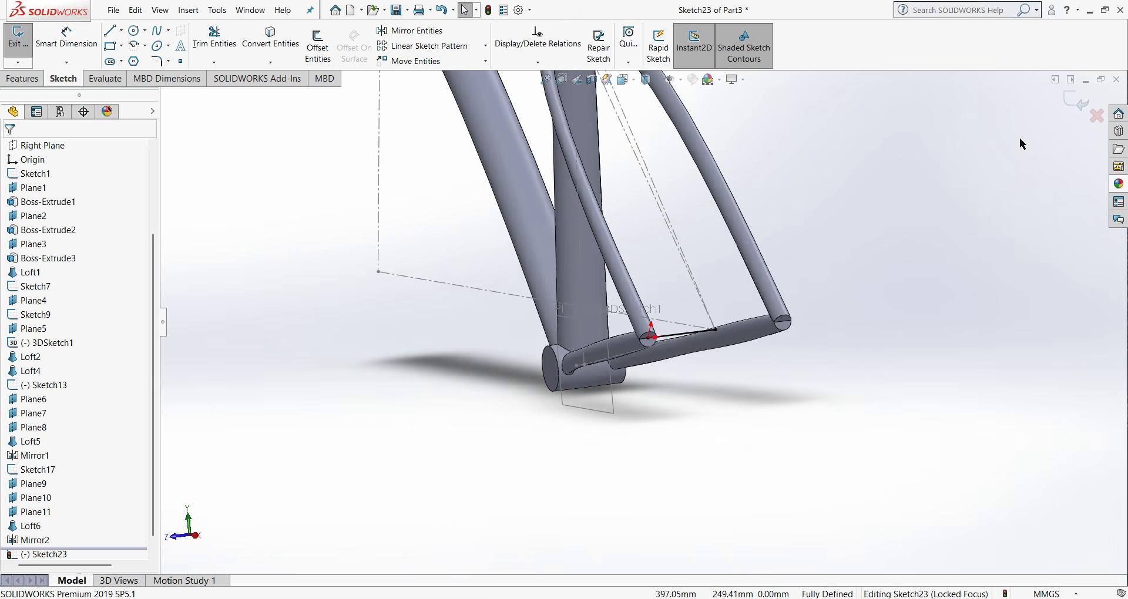
click(1078, 104)
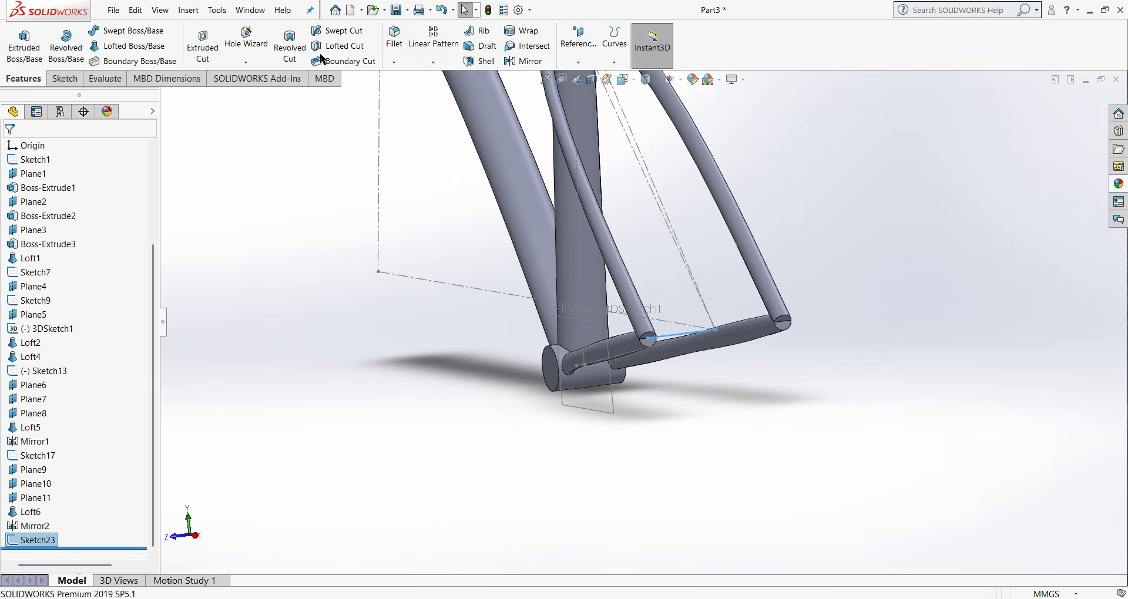
- Create a reference plane through the new line's outer endpoint at the seat stay's end, perpendicular to that line
click(583, 67)
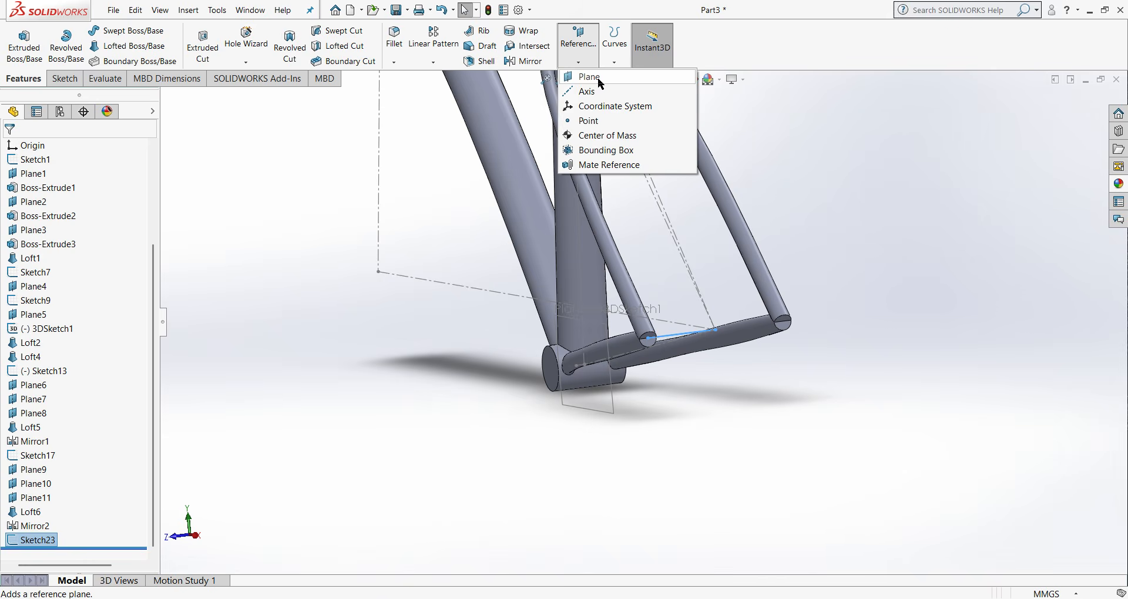
click(601, 76)
click(649, 344)
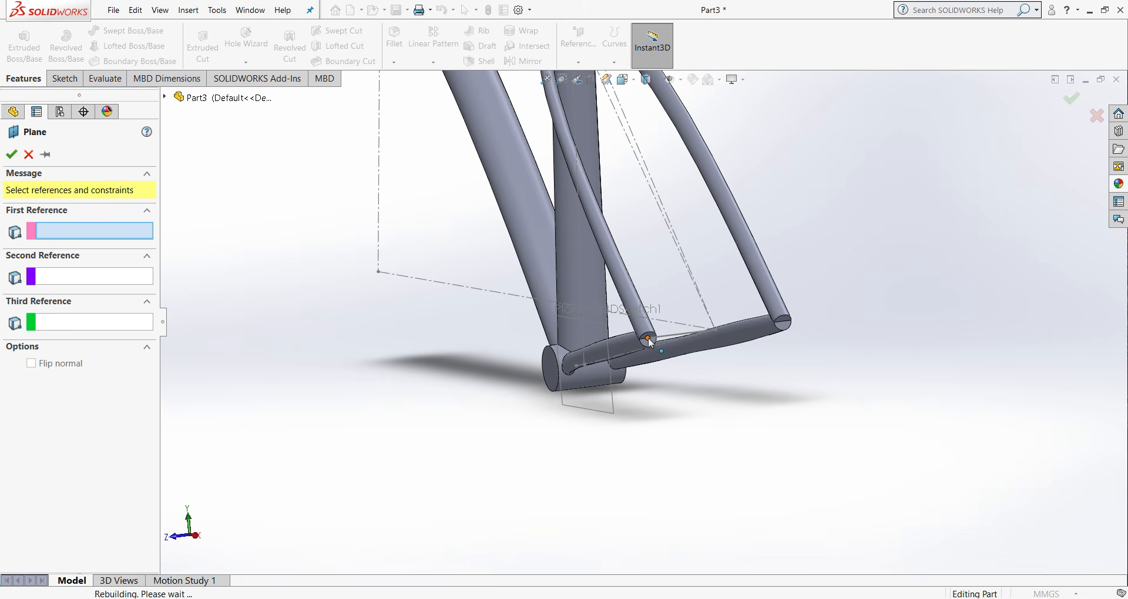
click(680, 336)
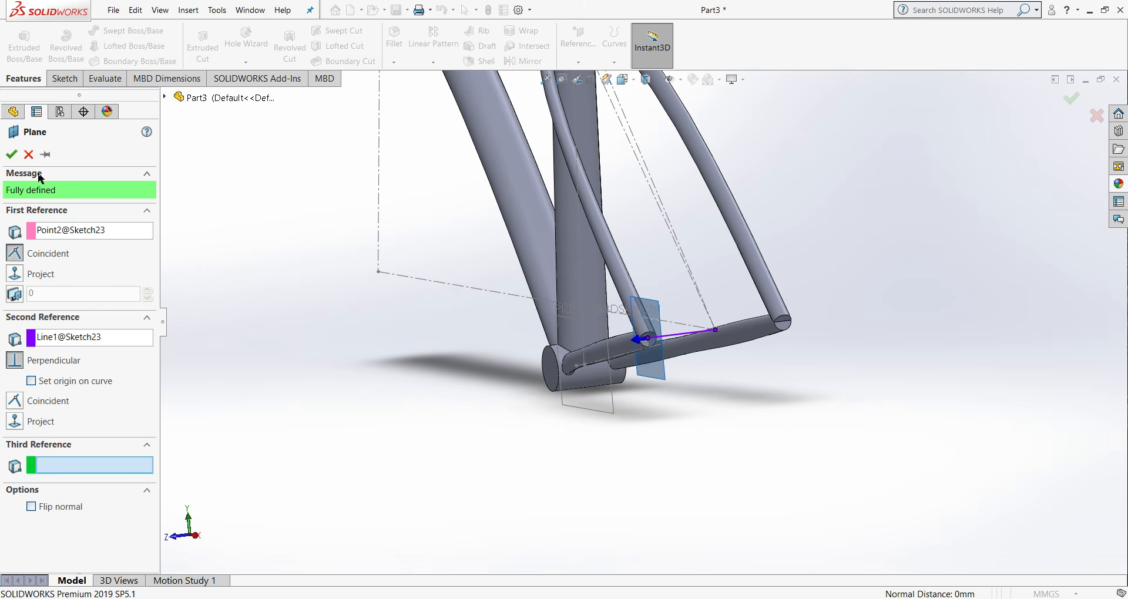
click(11, 154)
- Sketch a circle about 21 mm in diameter on the new plane, centered on the line's outer endpoint
click(64, 78)
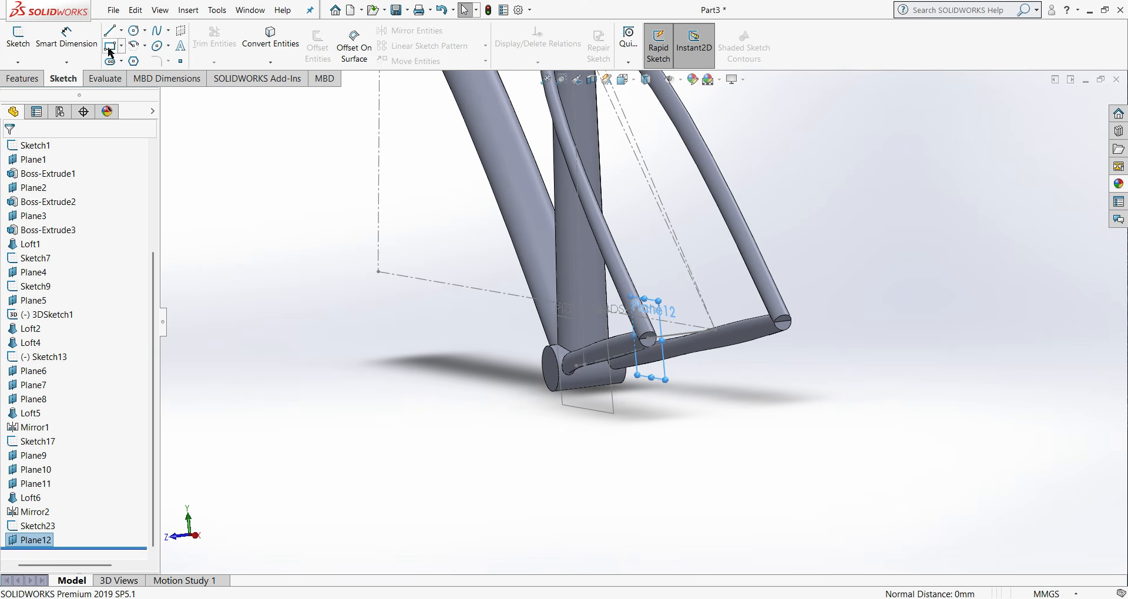
click(136, 34)
middle_drag(484, 371, 720, 436)
scroll(1042, 393, down, 3)
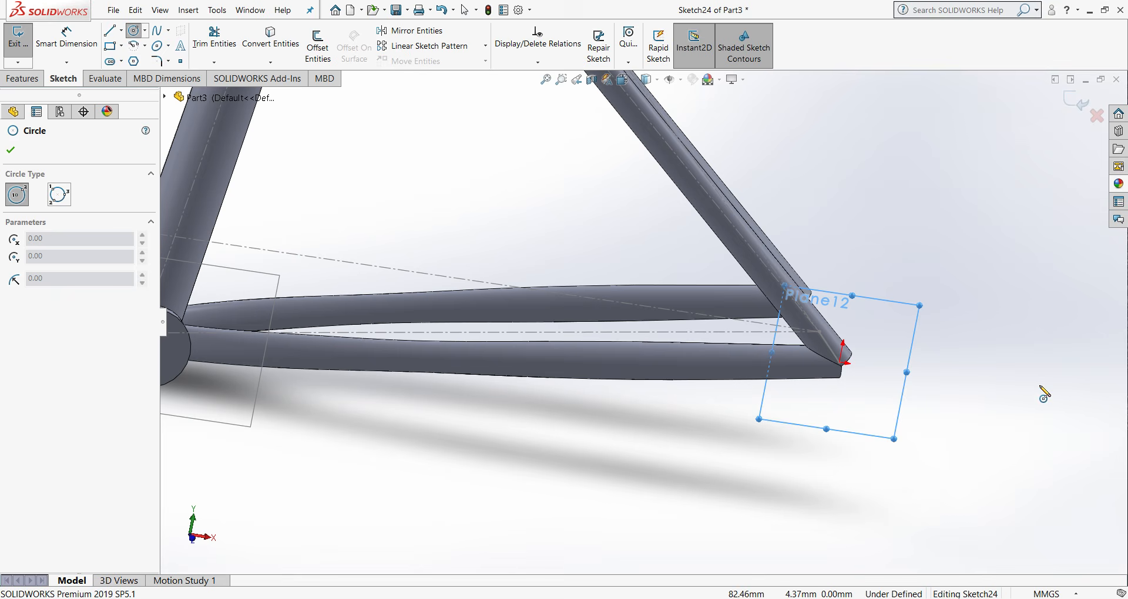
click(841, 363)
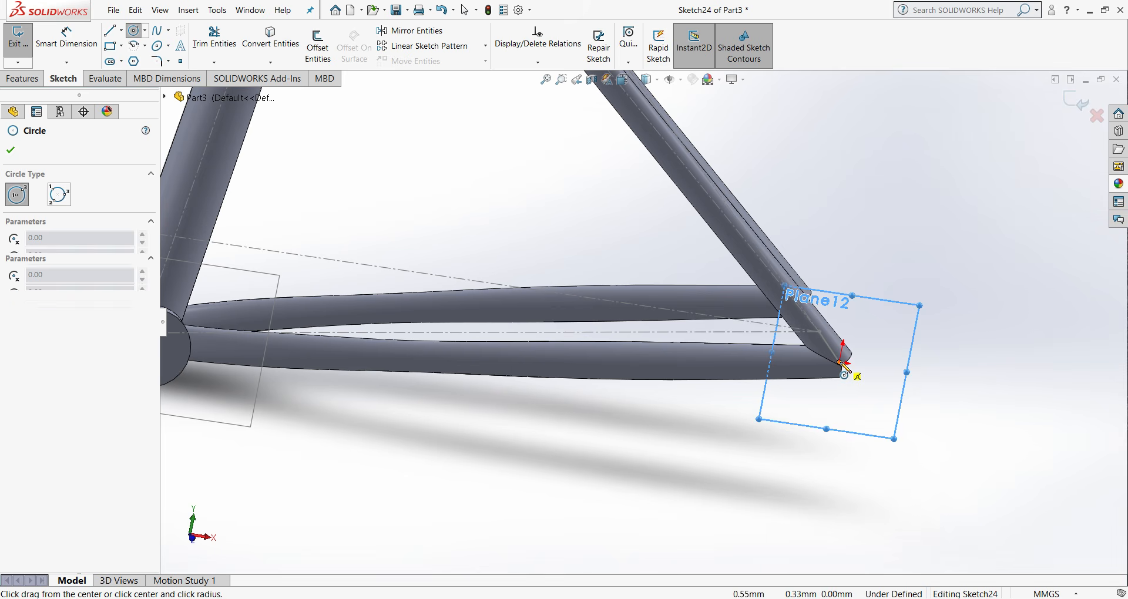
click(838, 379)
right_click(838, 379)
click(850, 389)
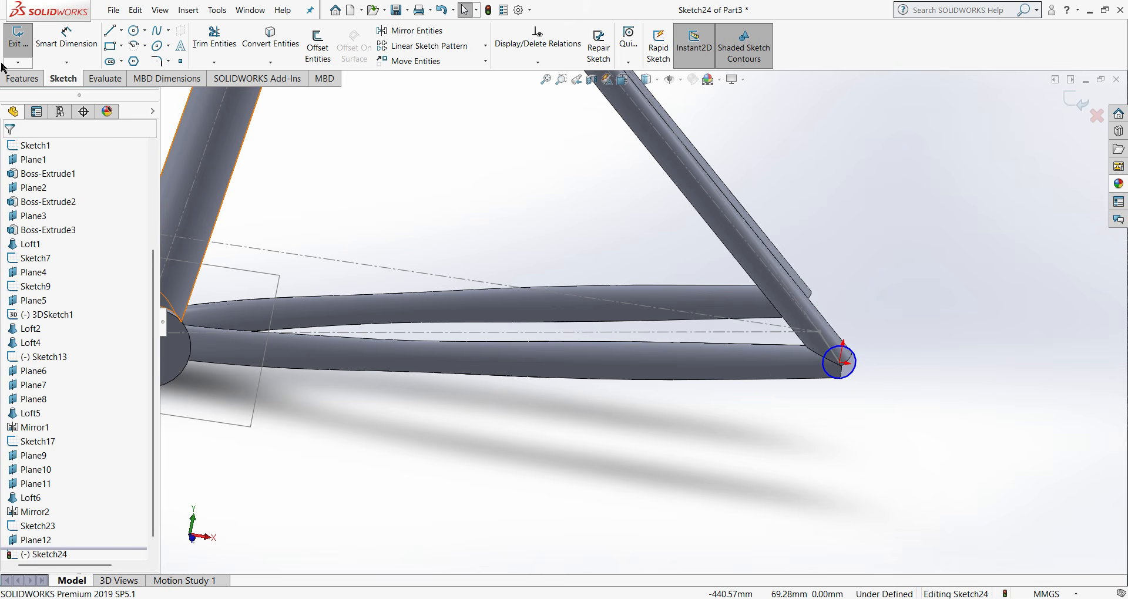
- Dimension the circle at the stay junction with a diameter of 20 mm
click(24, 80)
click(63, 78)
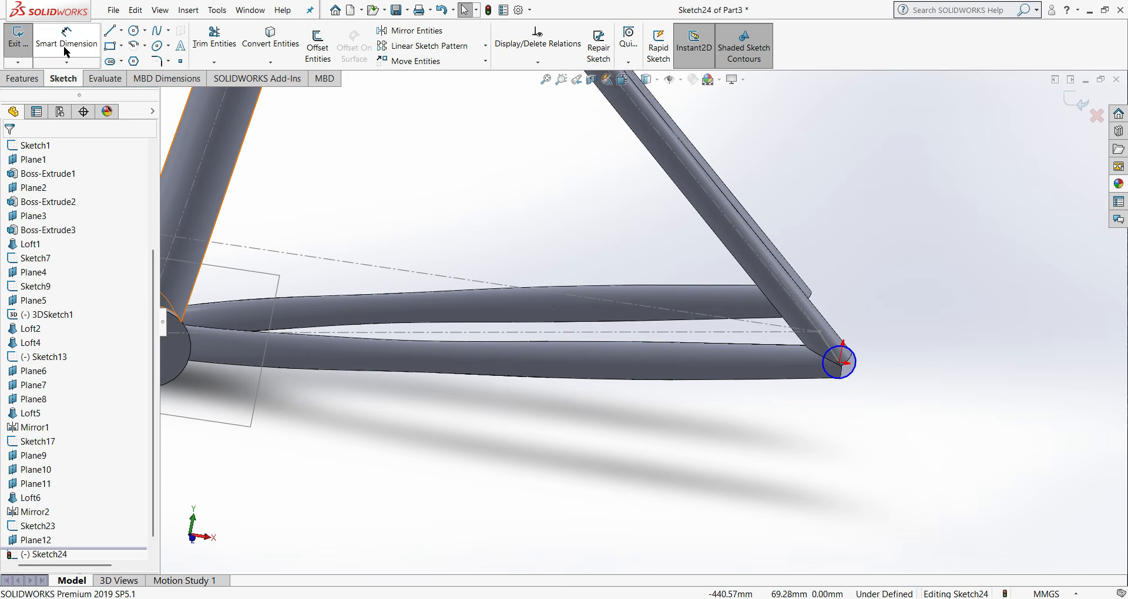
click(67, 36)
click(858, 374)
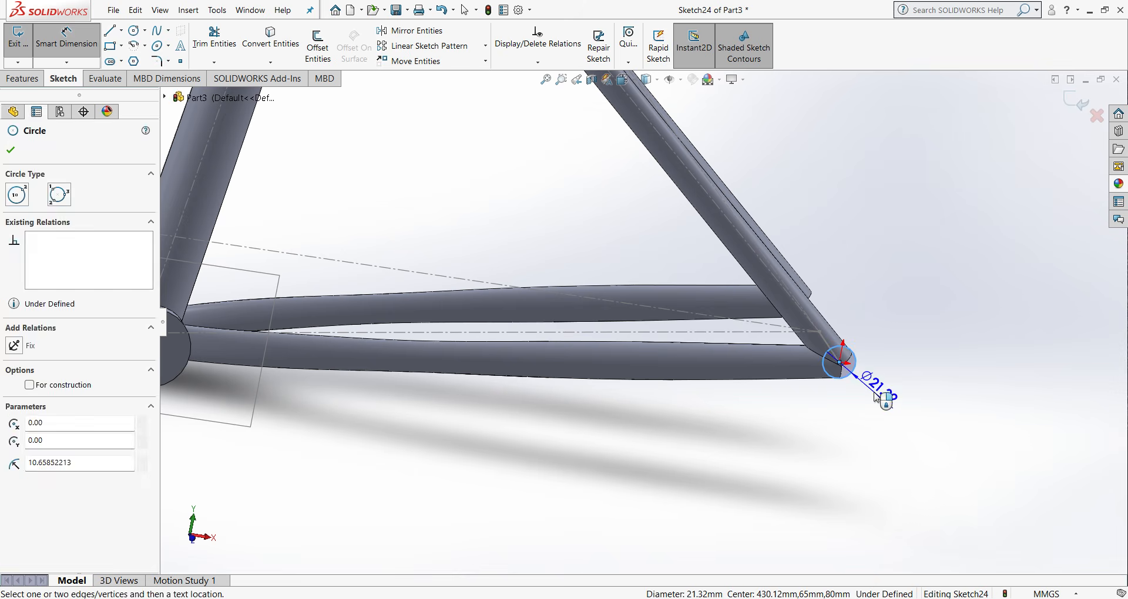
click(878, 395)
text(20)
key(Return)
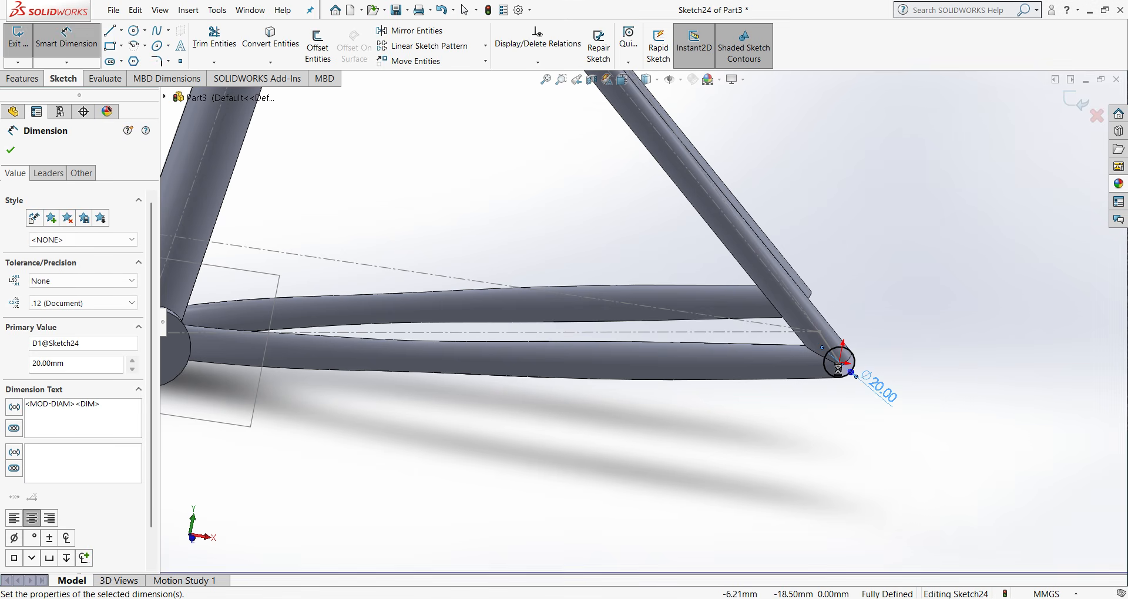
- Extrude the 20 mm circle as a merged boss, using the Mid Plane end condition with a depth of 22 mm
click(26, 79)
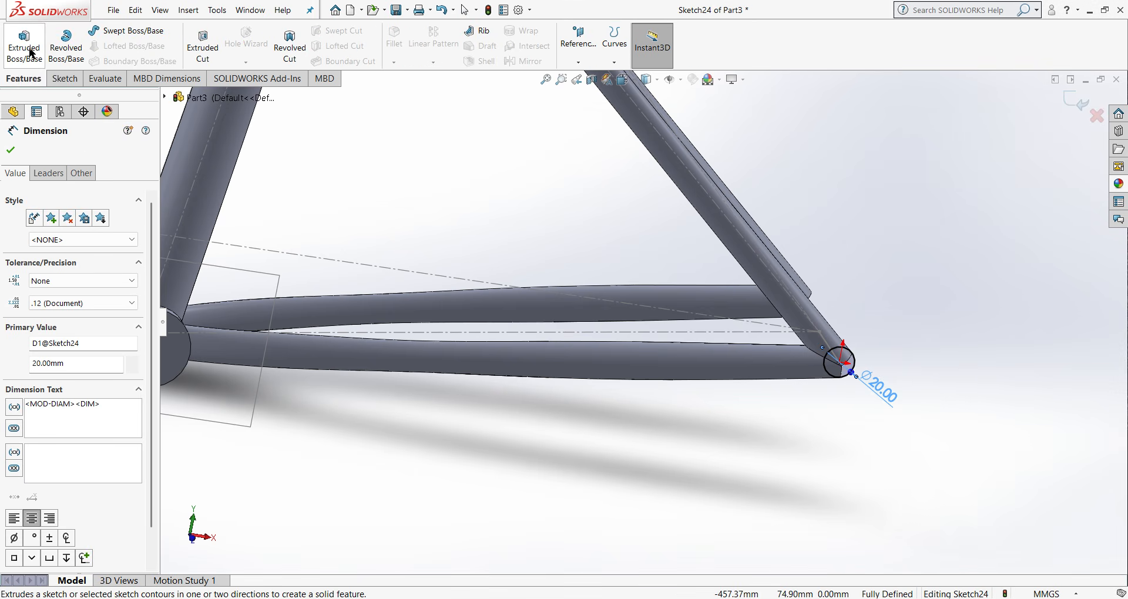
click(24, 47)
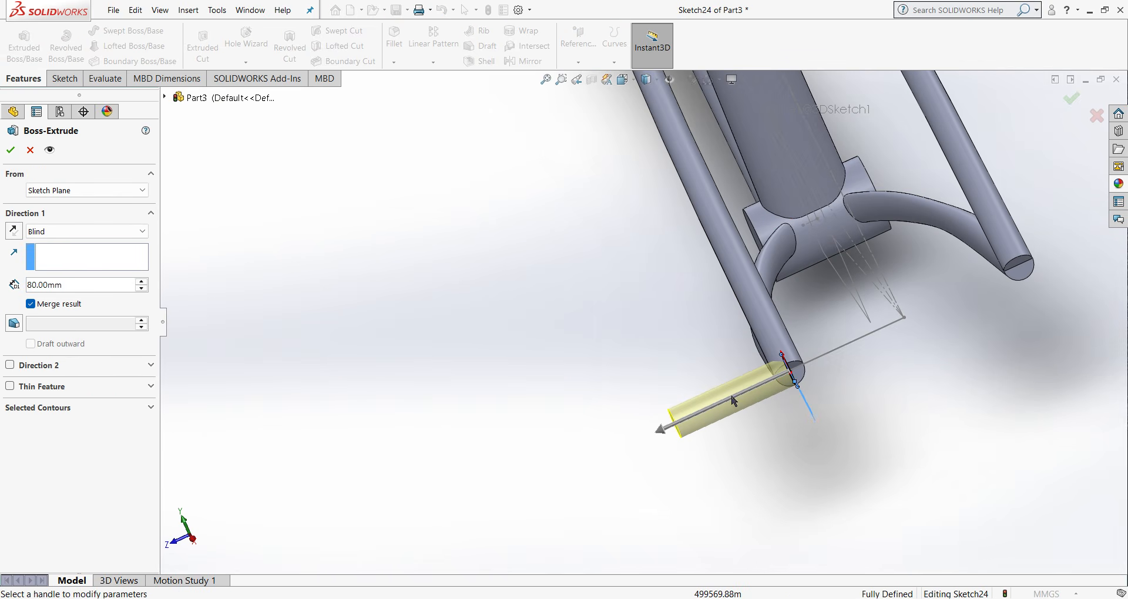
click(93, 232)
click(74, 305)
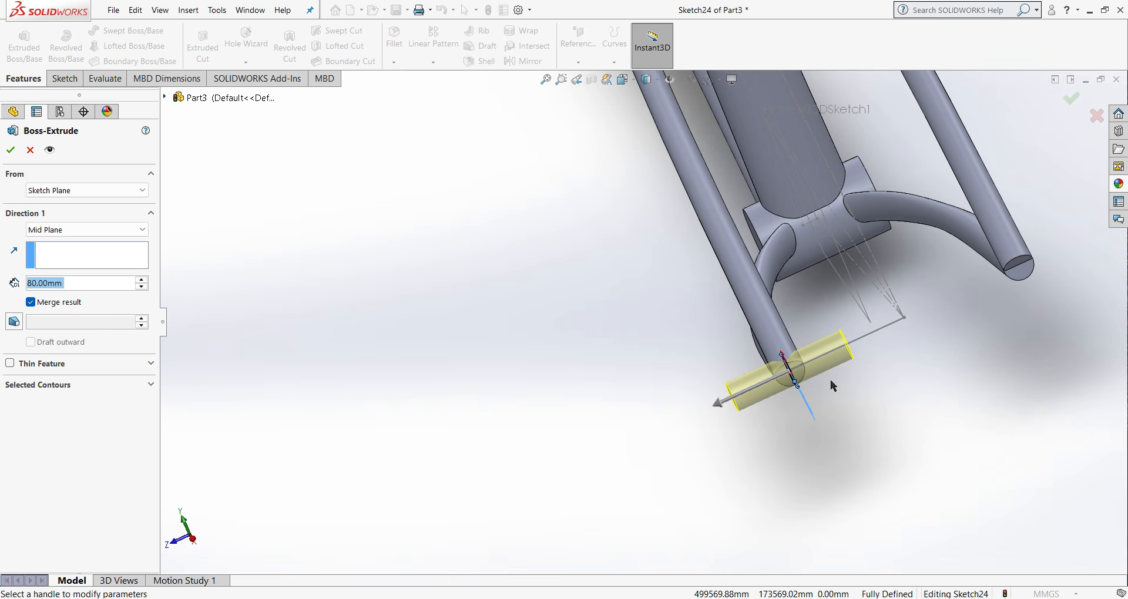
text(25)
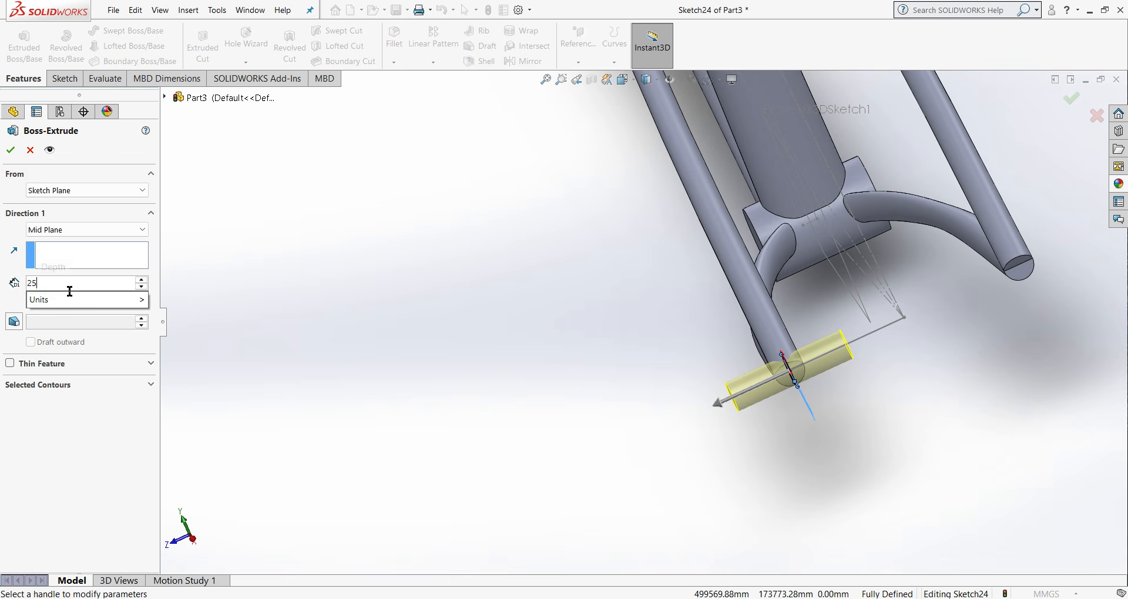
mouse_move(74, 304)
key(BackSpace)
text(2)
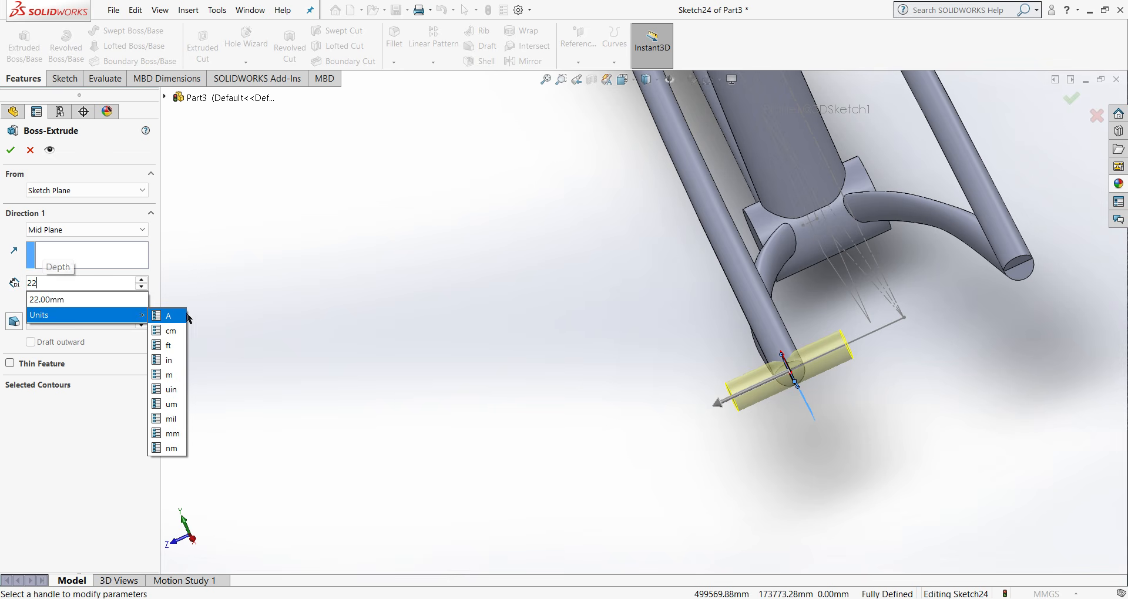
click(299, 302)
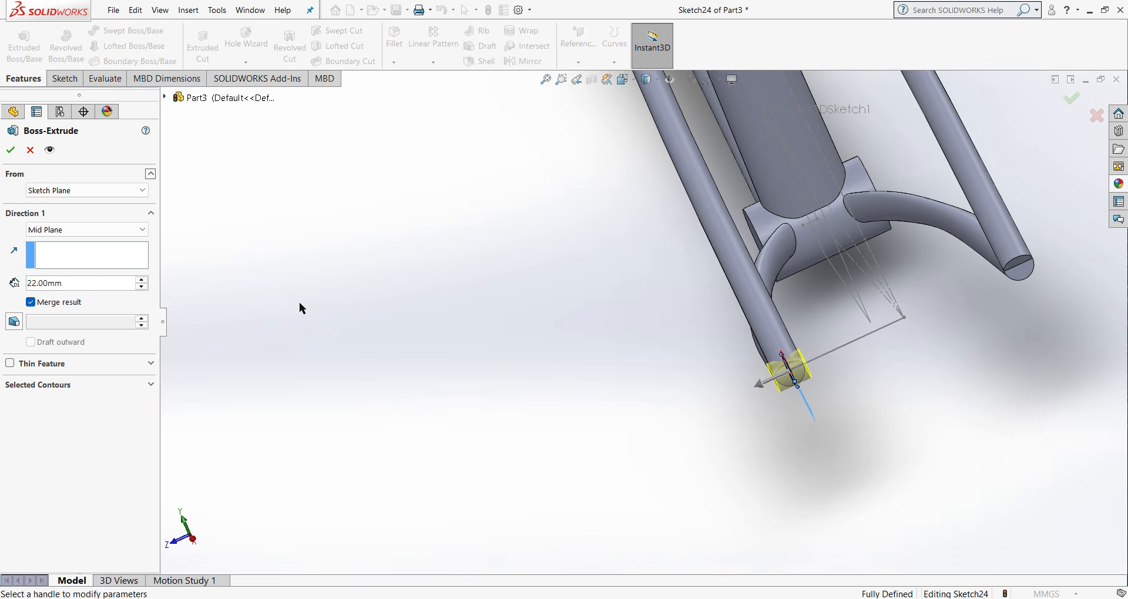
click(5, 153)
- Mirror the extruded cylinder at the rear stay junction about the Front Plane
middle_drag(769, 385, 804, 382)
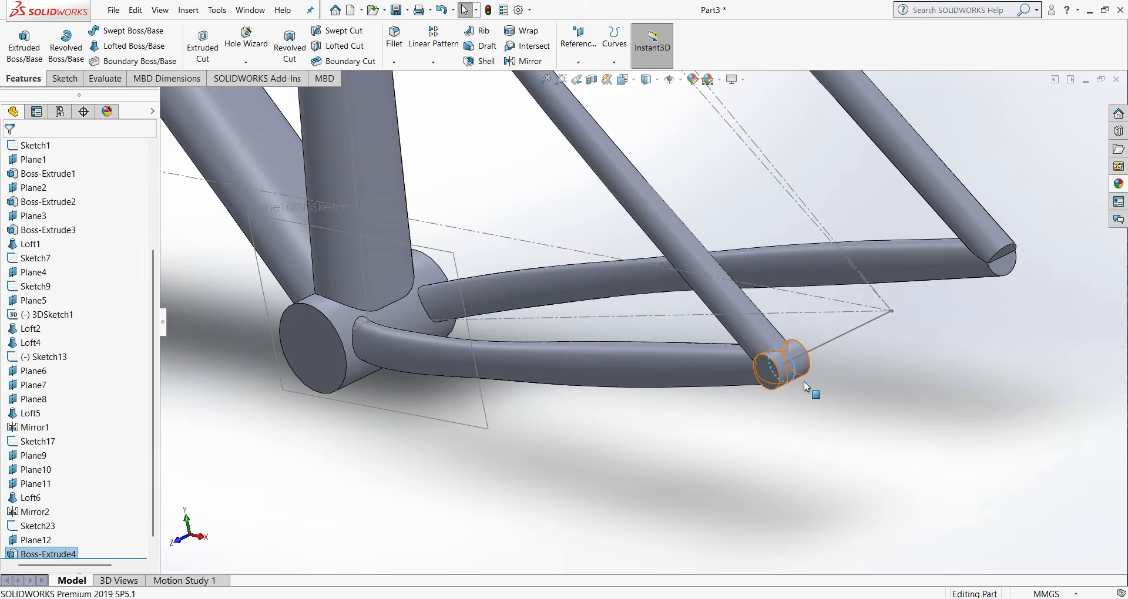
scroll(804, 382, down, 2)
scroll(70, 277, up, 4)
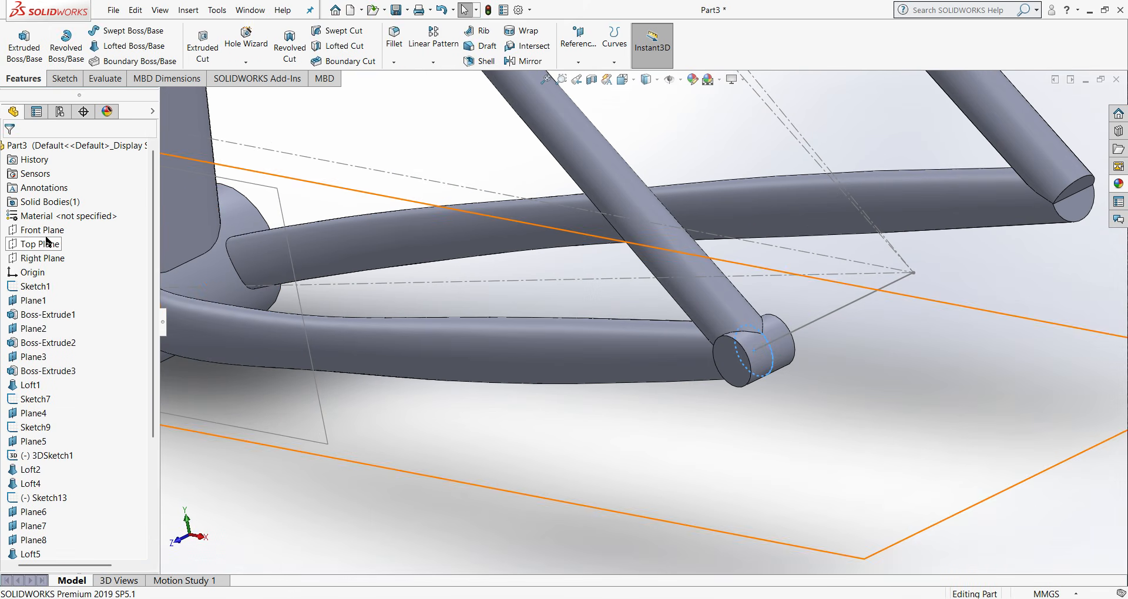
click(39, 230)
scroll(460, 269, up, 4)
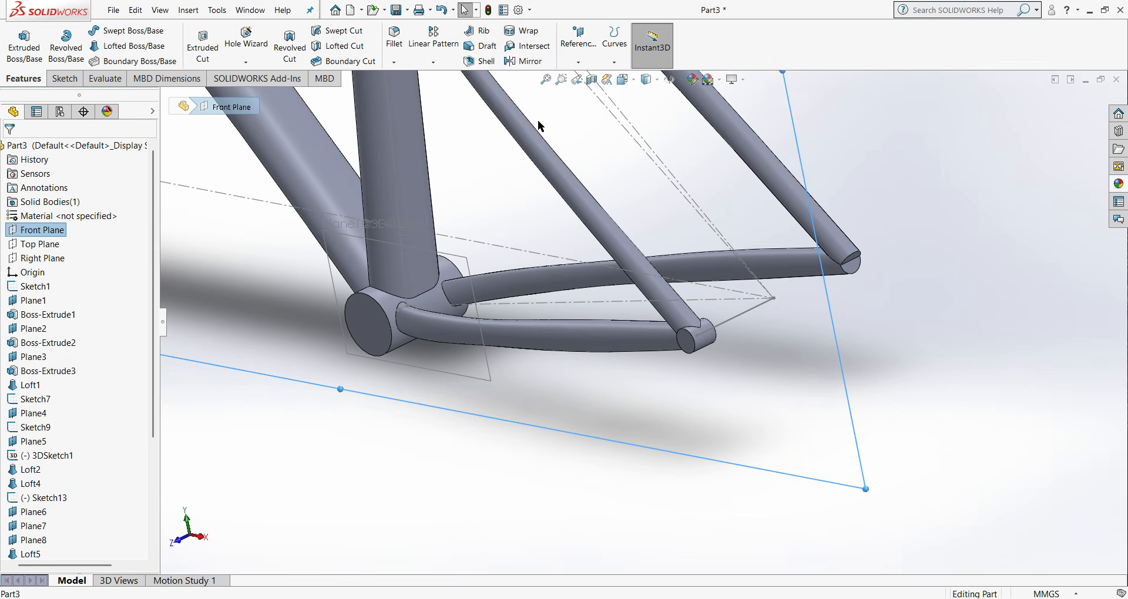
click(507, 62)
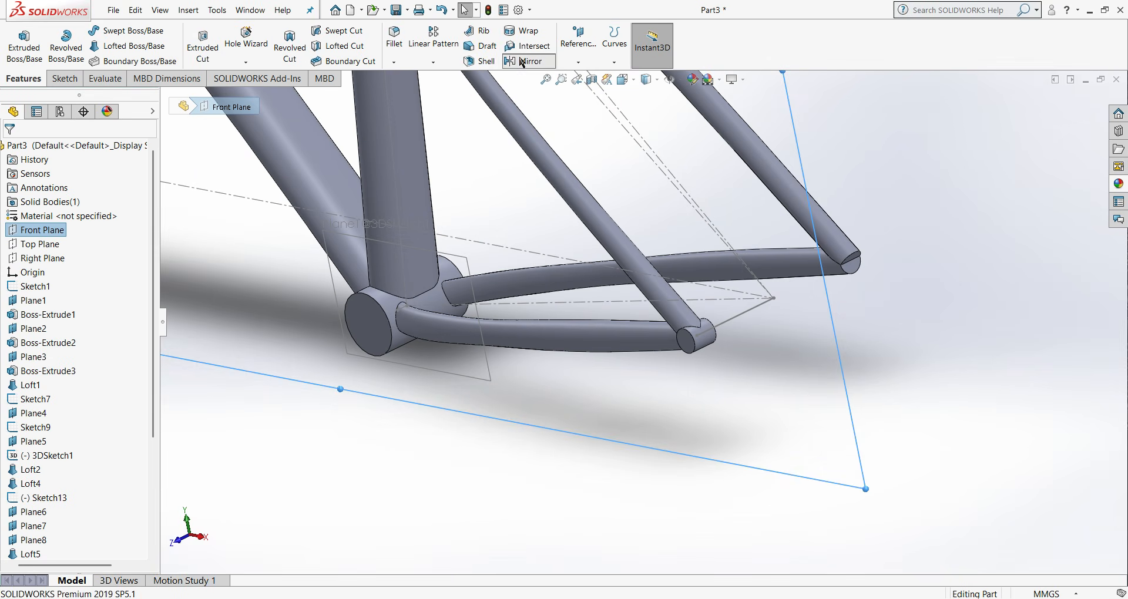
click(698, 336)
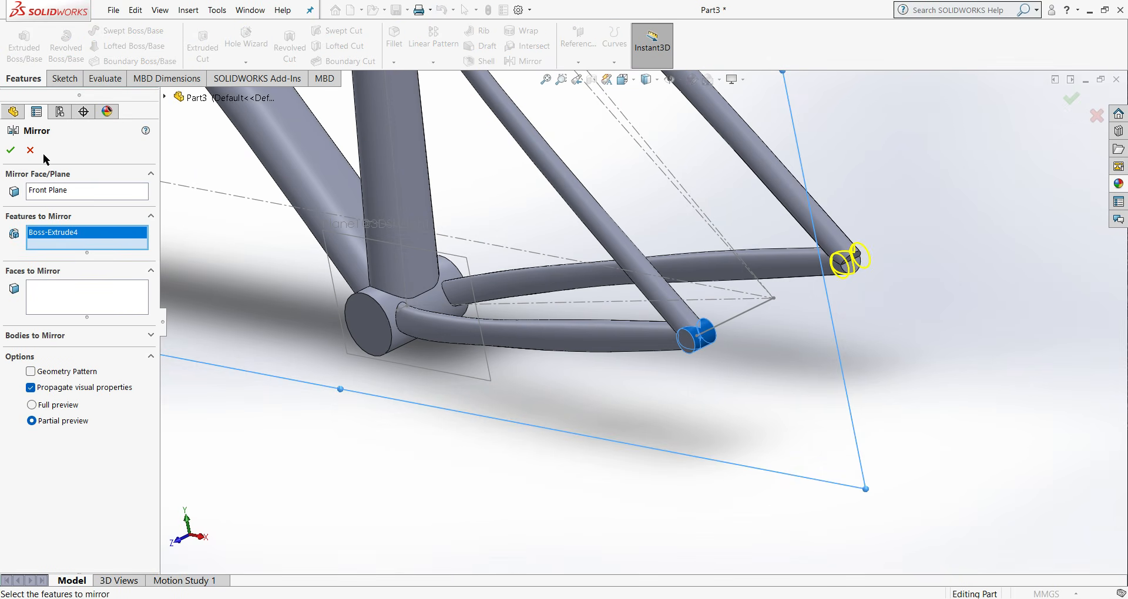
click(11, 150)
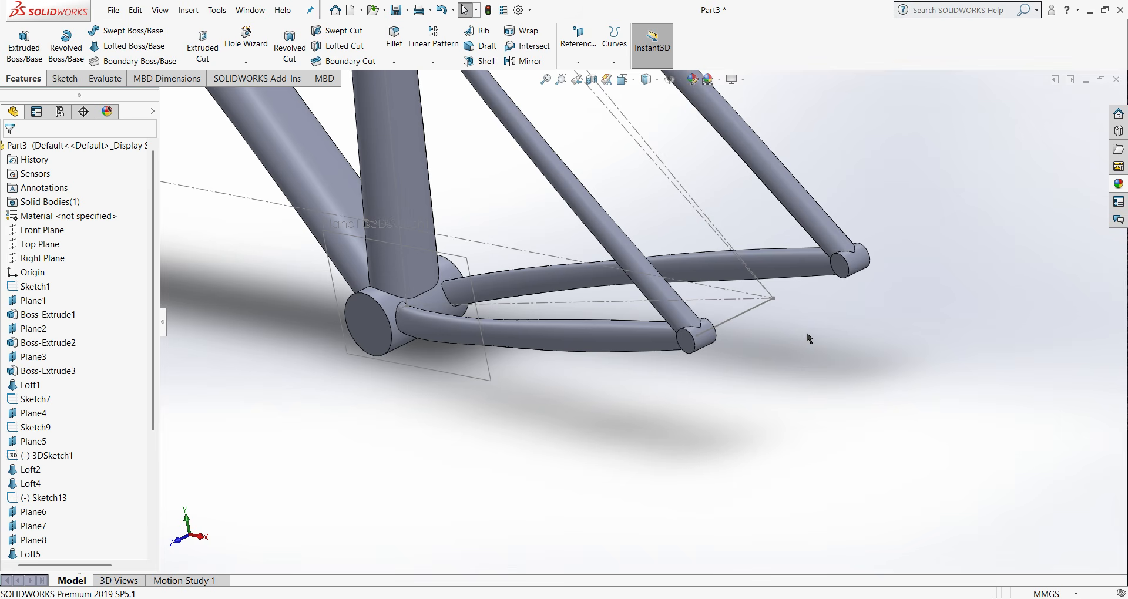
- Start a 10 mm symmetric fillet and select the short top tube and down tube junction edges on one side of the head tube
key(ctrl+1)
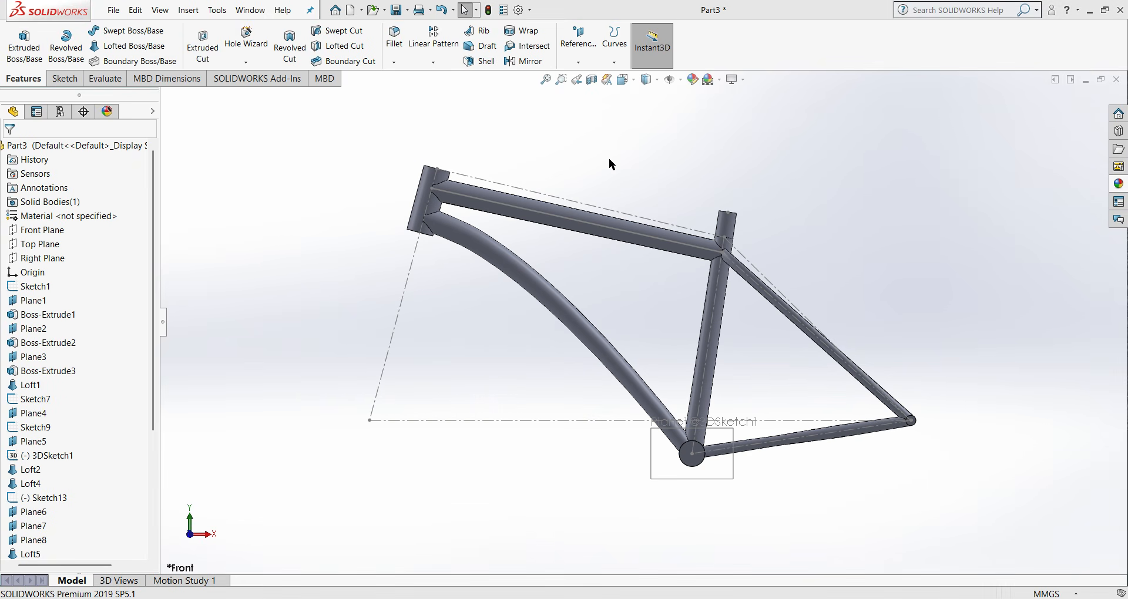
middle_drag(636, 168, 622, 210)
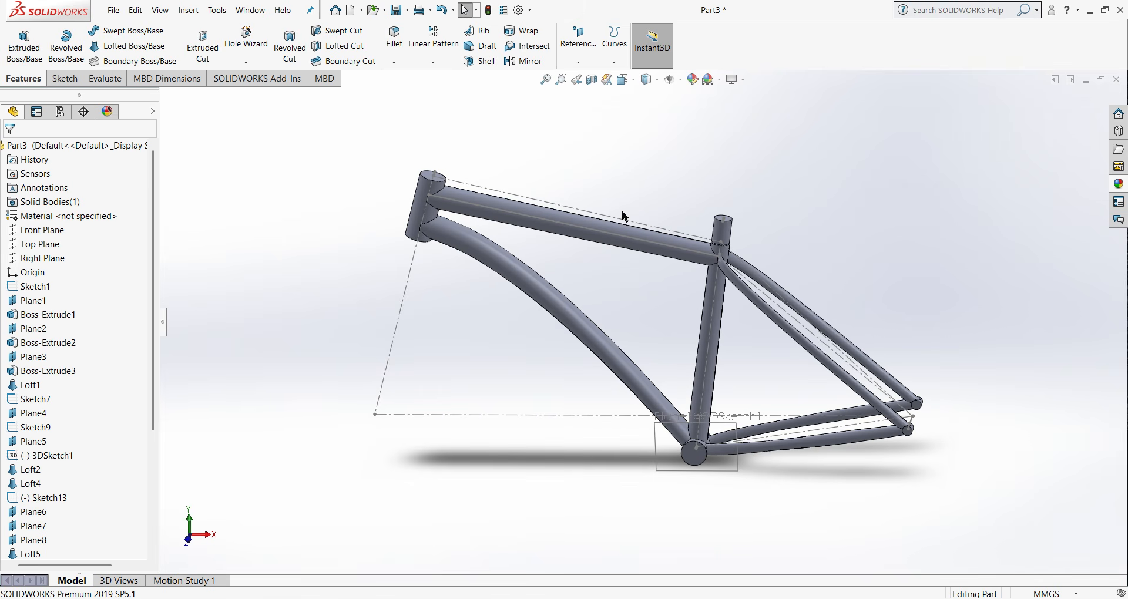
click(394, 43)
scroll(453, 198, down, 8)
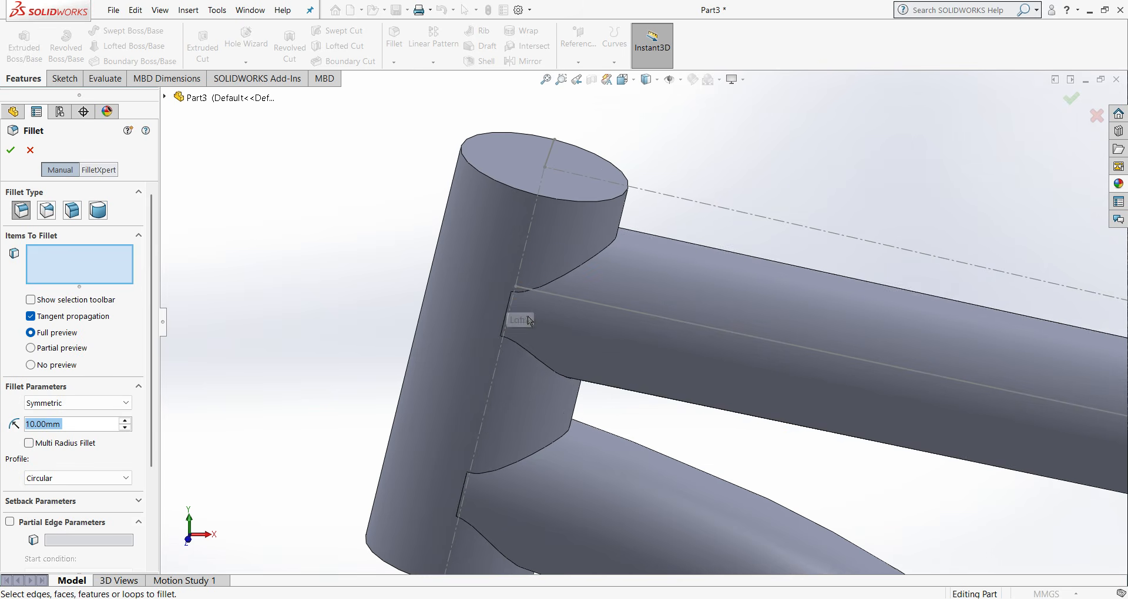
scroll(529, 312, down, 5)
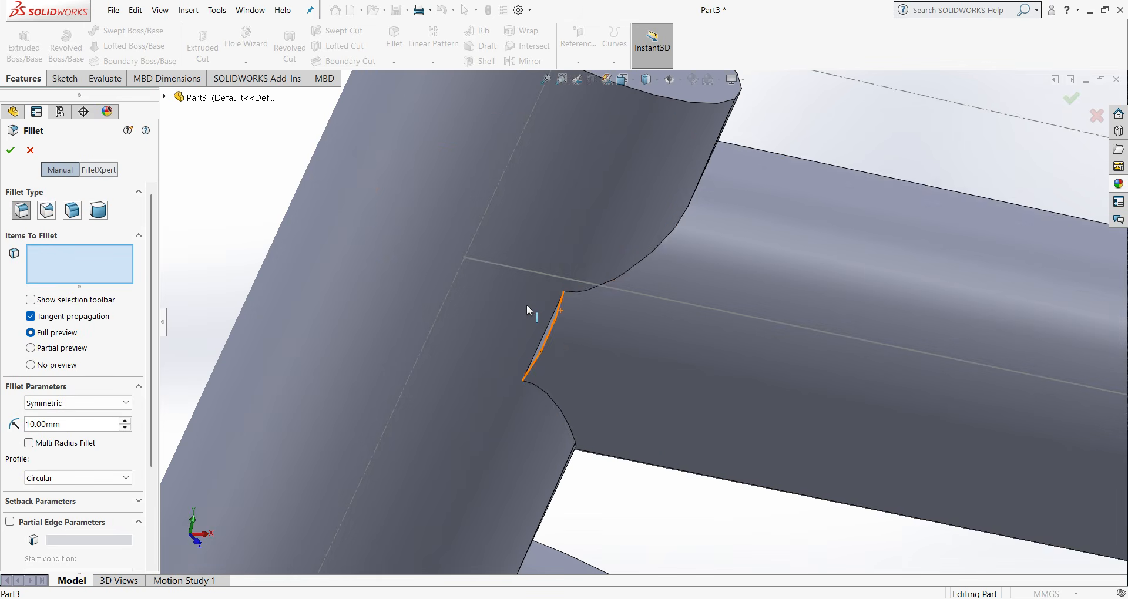
click(550, 336)
scroll(533, 376, up, 5)
scroll(565, 417, down, 4)
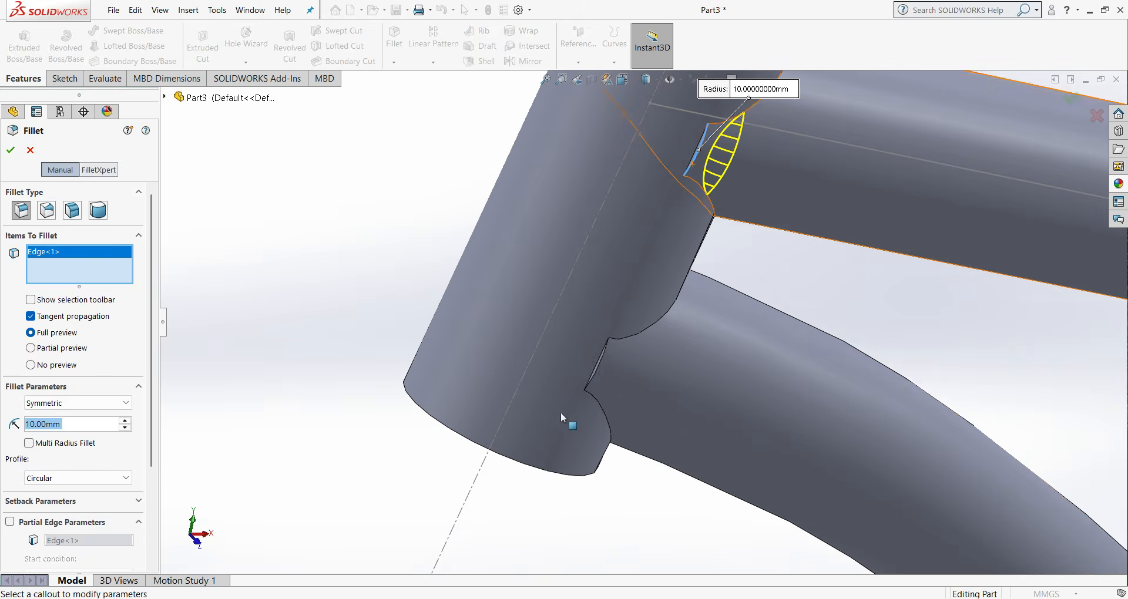
click(597, 375)
- Add the matching two junction edges on the head tube's opposite side, keep faces out of the selection, and apply the 10 mm fillet
middle_drag(597, 375, 568, 393)
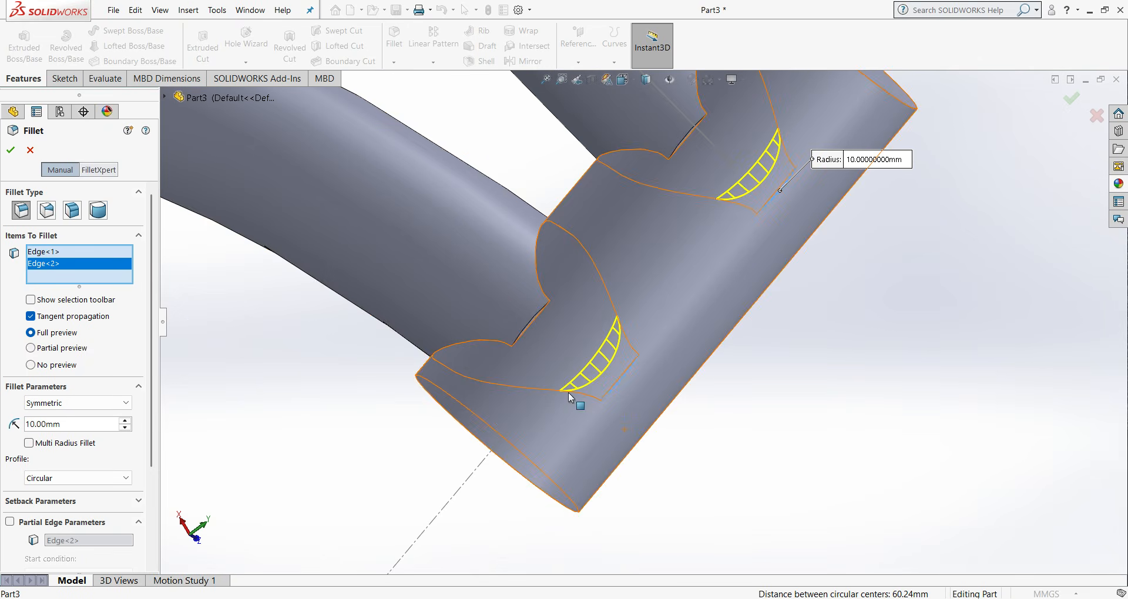
click(527, 323)
click(678, 143)
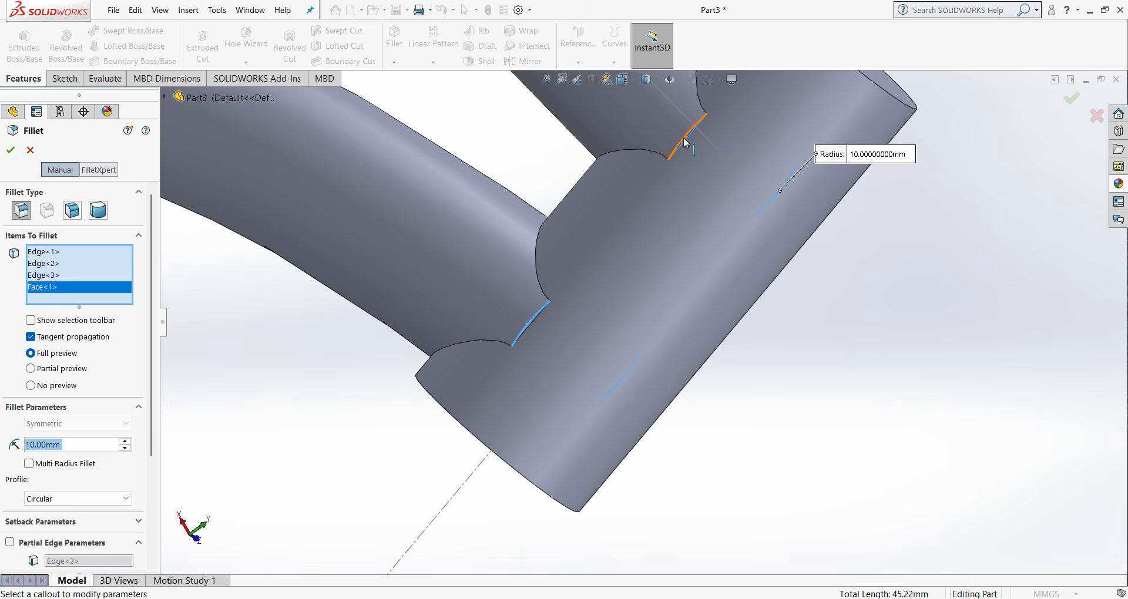
right_click(126, 288)
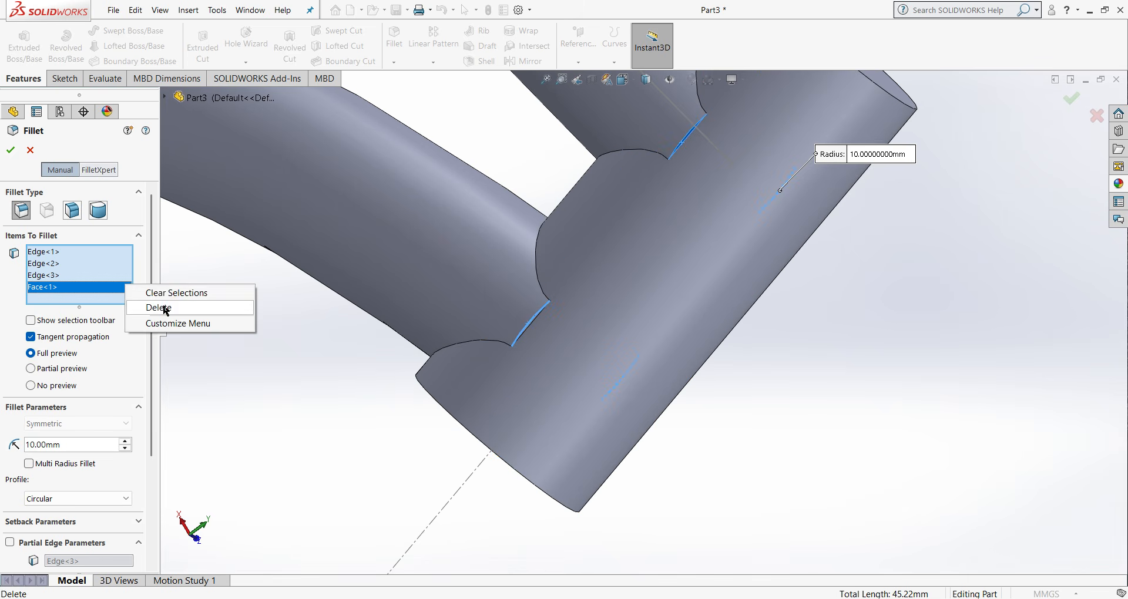
click(166, 308)
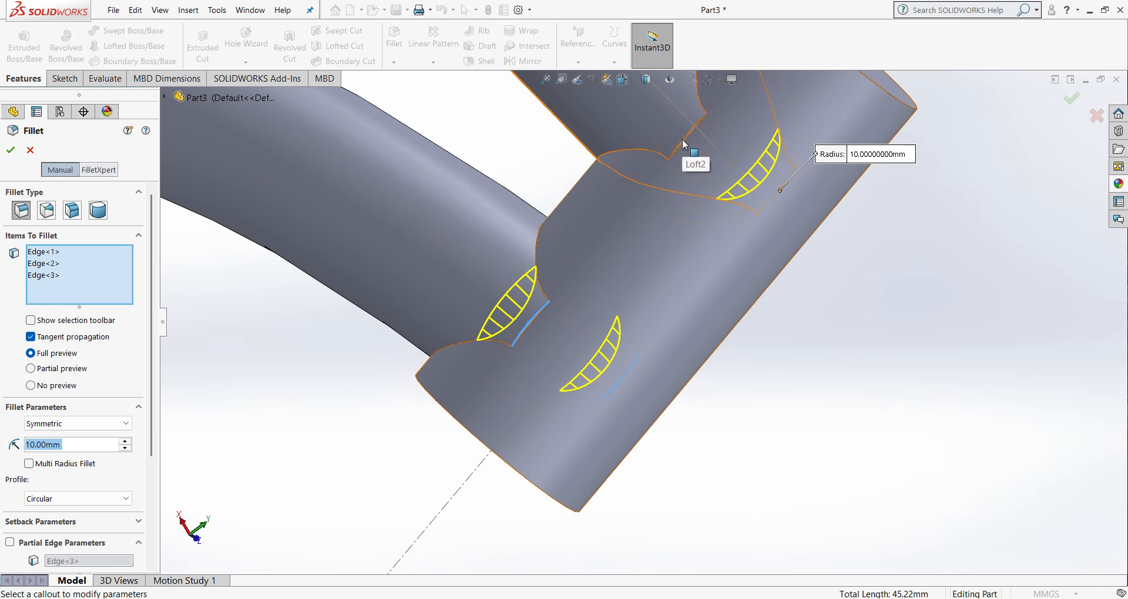
scroll(682, 159, down, 3)
click(680, 171)
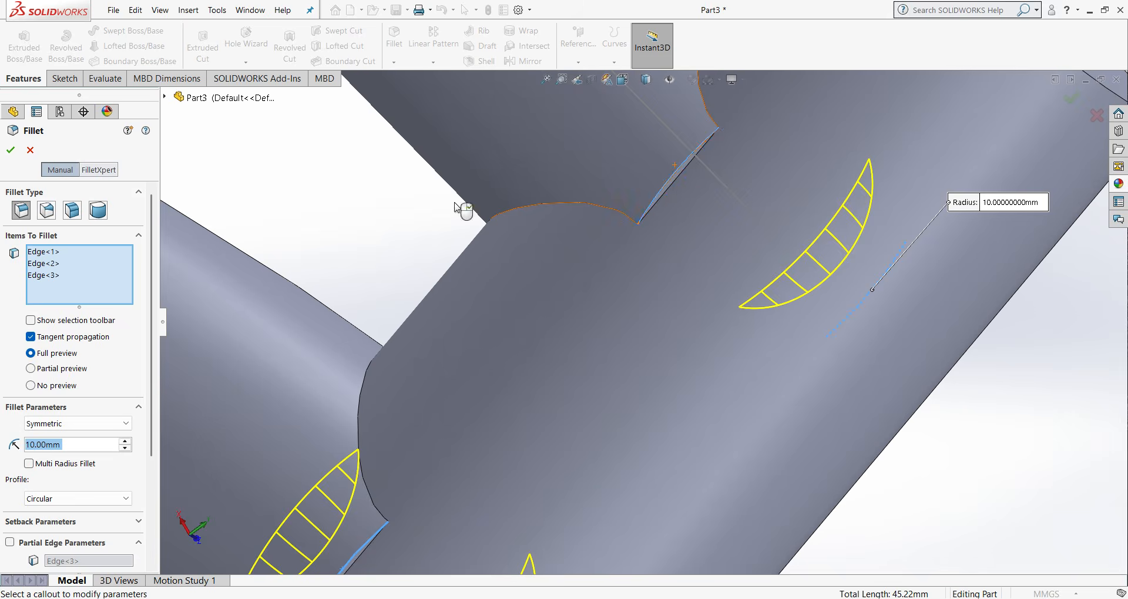
scroll(461, 206, up, 5)
click(13, 150)
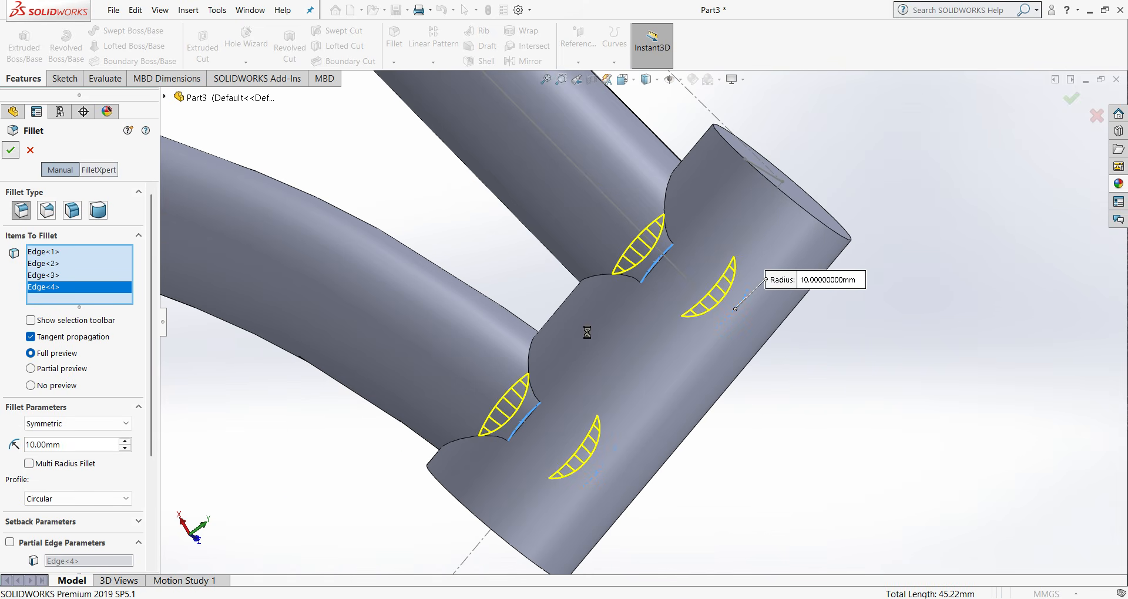
- Examine the tube junctions at the head tube, the seat tube's upper end and the bottom bracket
scroll(729, 338, up, 5)
key(ctrl+1)
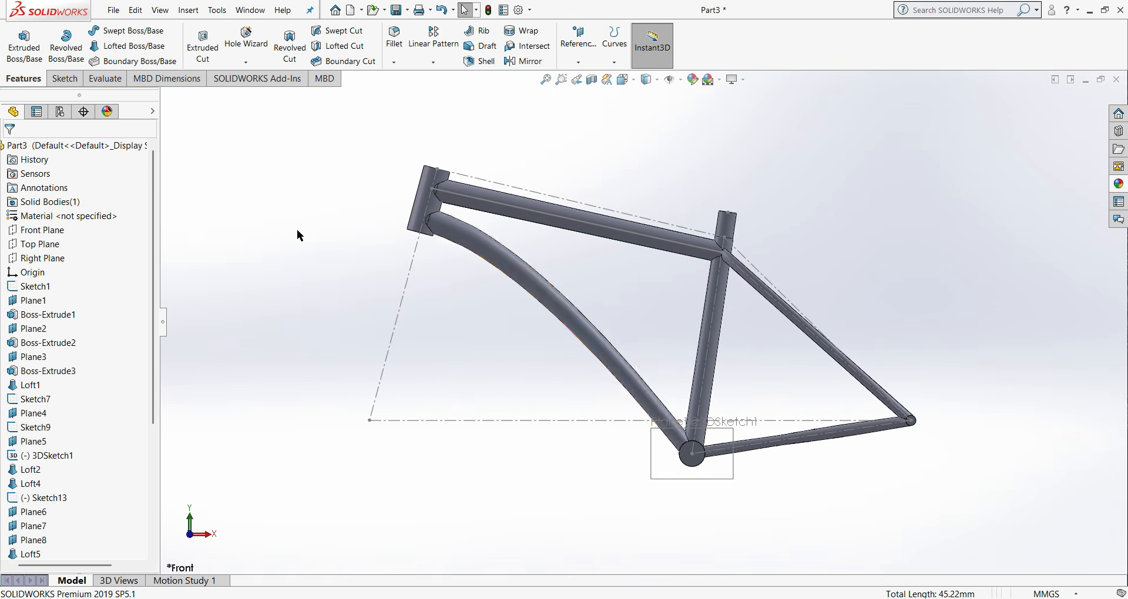
scroll(674, 237, down, 6)
middle_drag(674, 236, 683, 297)
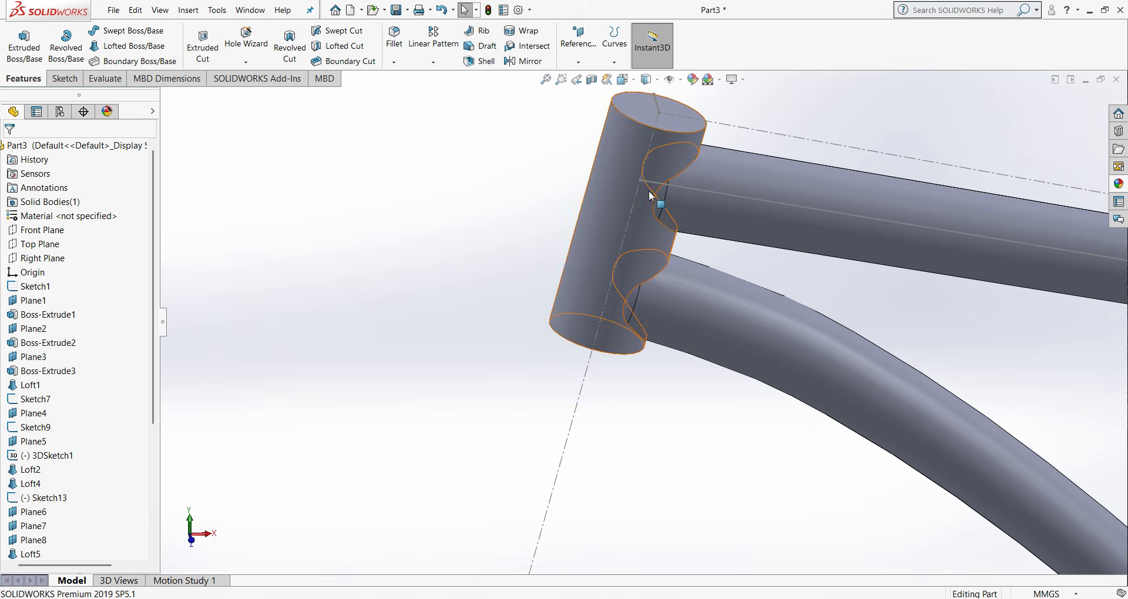
scroll(662, 203, up, 3)
scroll(678, 280, up, 3)
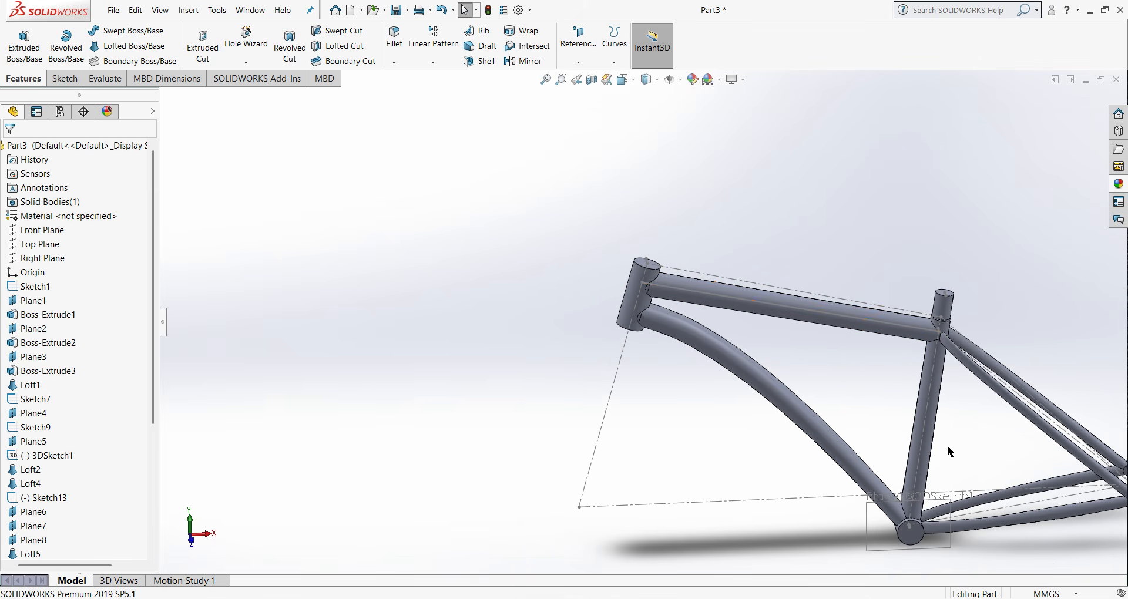
scroll(921, 346, up, 2)
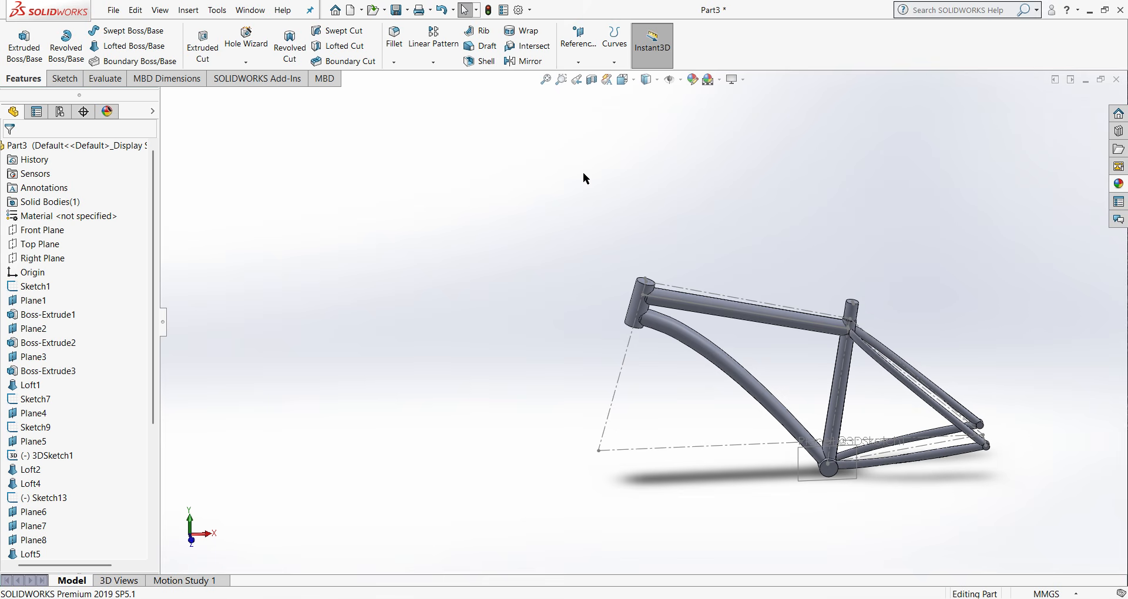
key(ctrl+1)
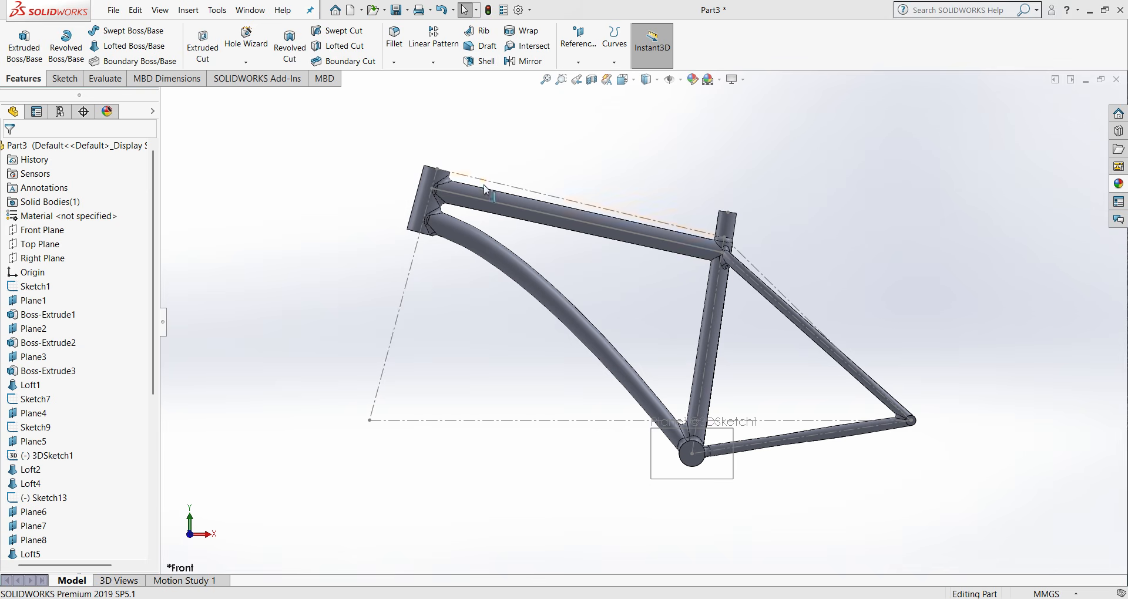
scroll(438, 238, down, 4)
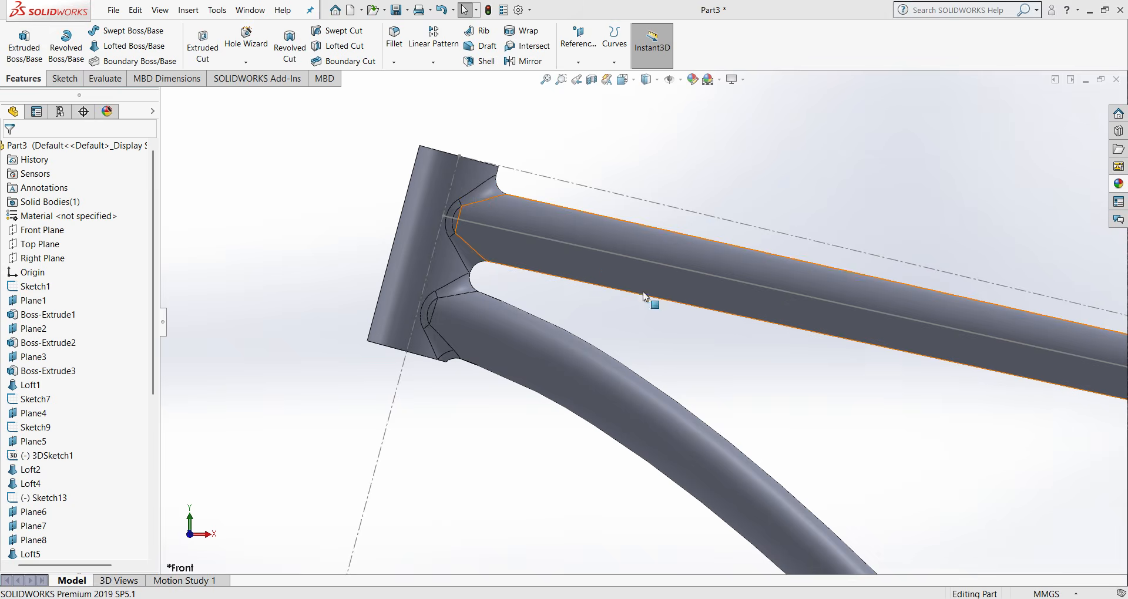
scroll(644, 297, up, 4)
scroll(947, 319, down, 4)
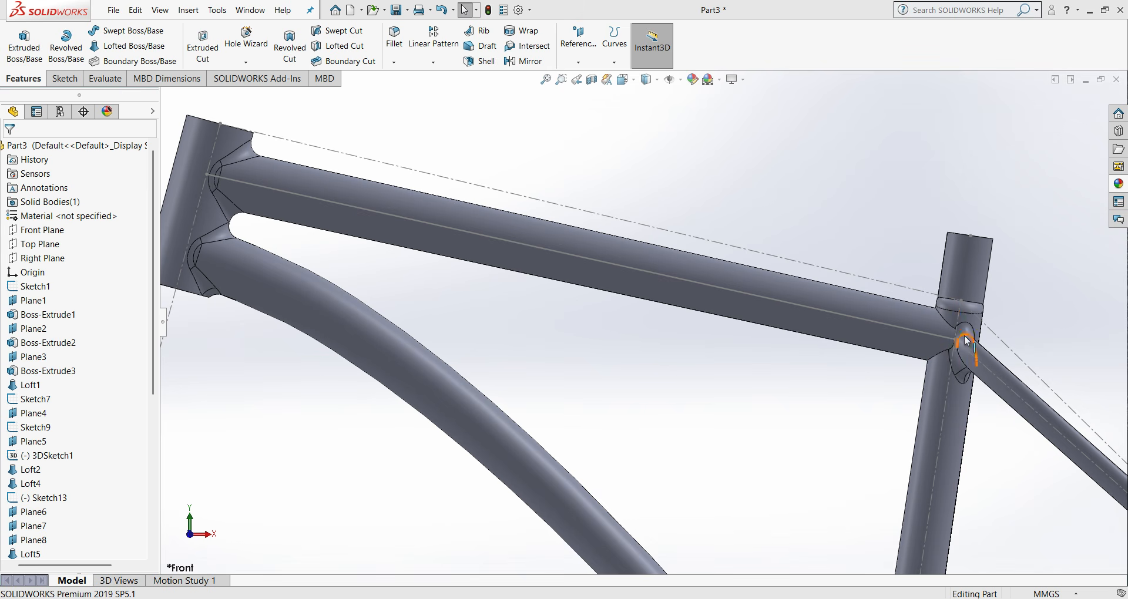
scroll(958, 309, up, 3)
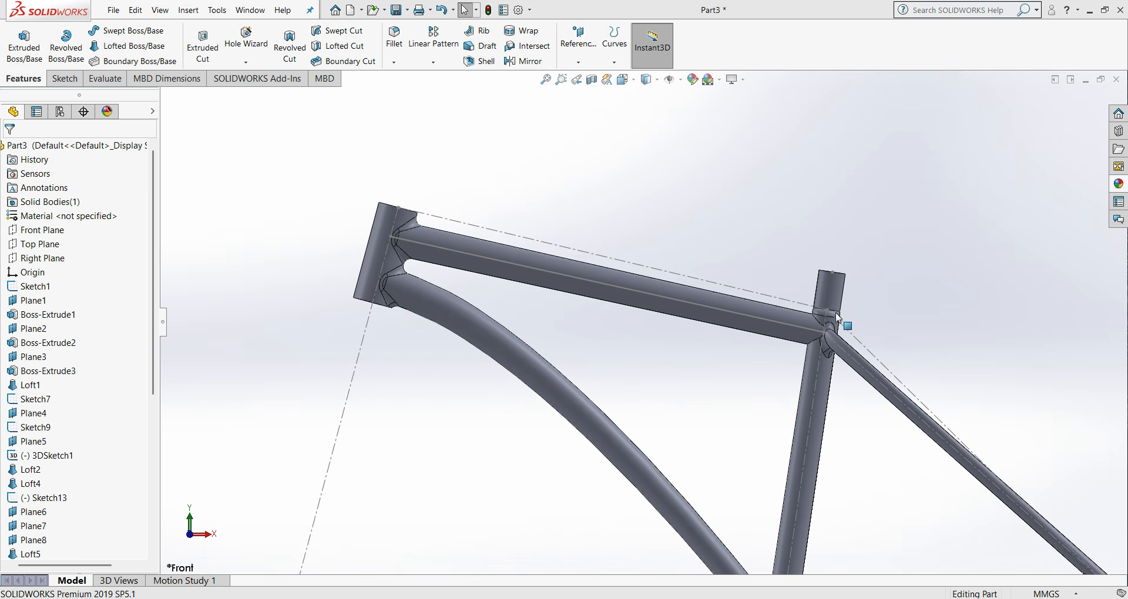
scroll(731, 453, up, 3)
scroll(697, 461, down, 5)
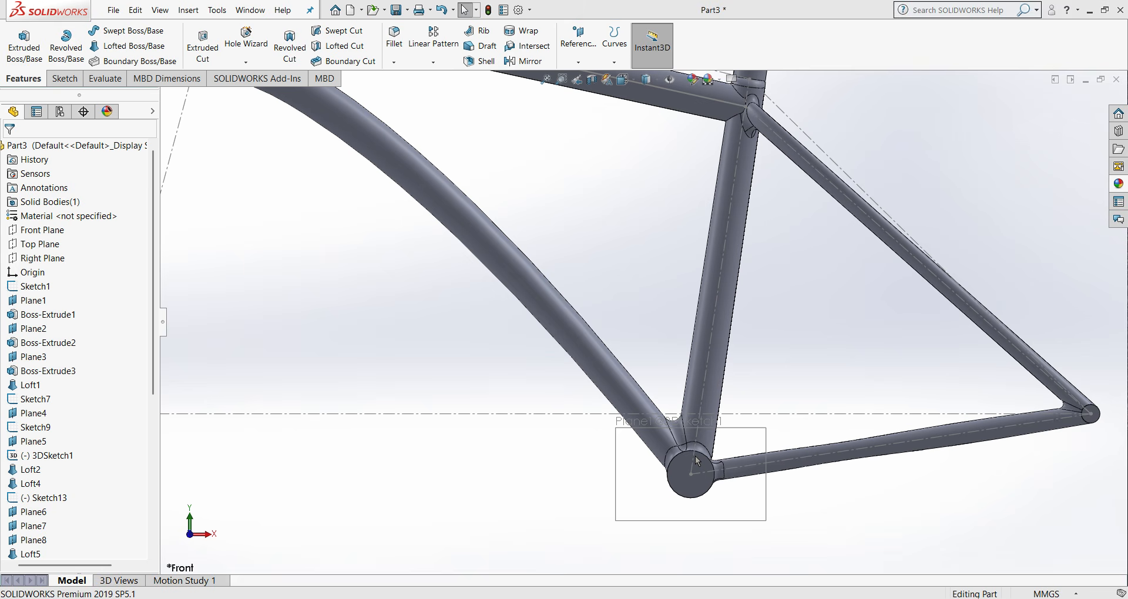
scroll(642, 323, up, 2)
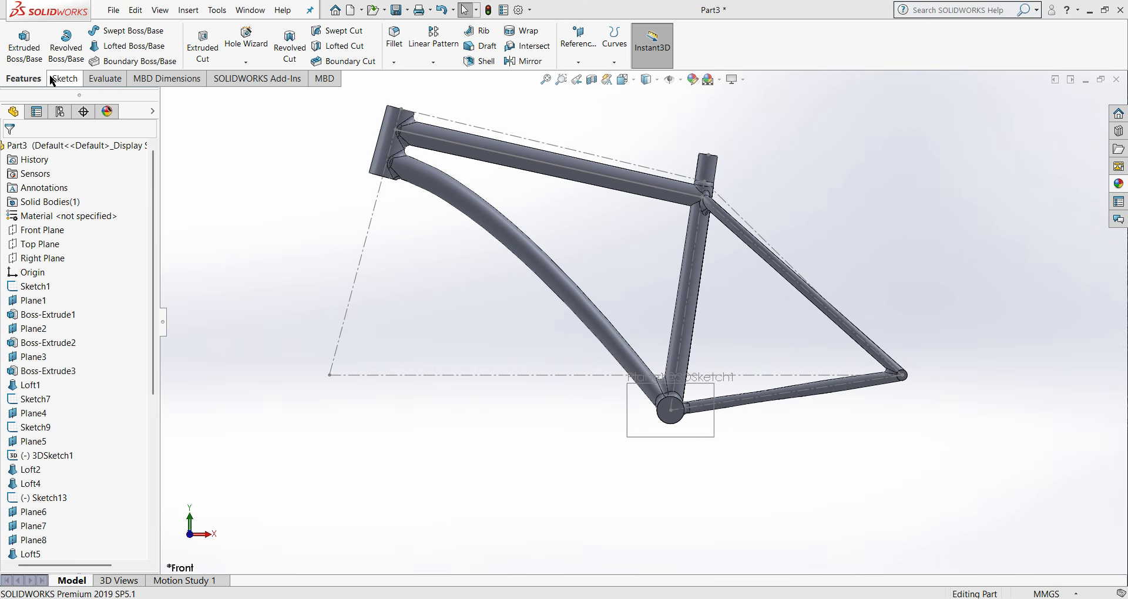
- Start a shell on the frame and select both end faces of the head tube for removal
click(481, 62)
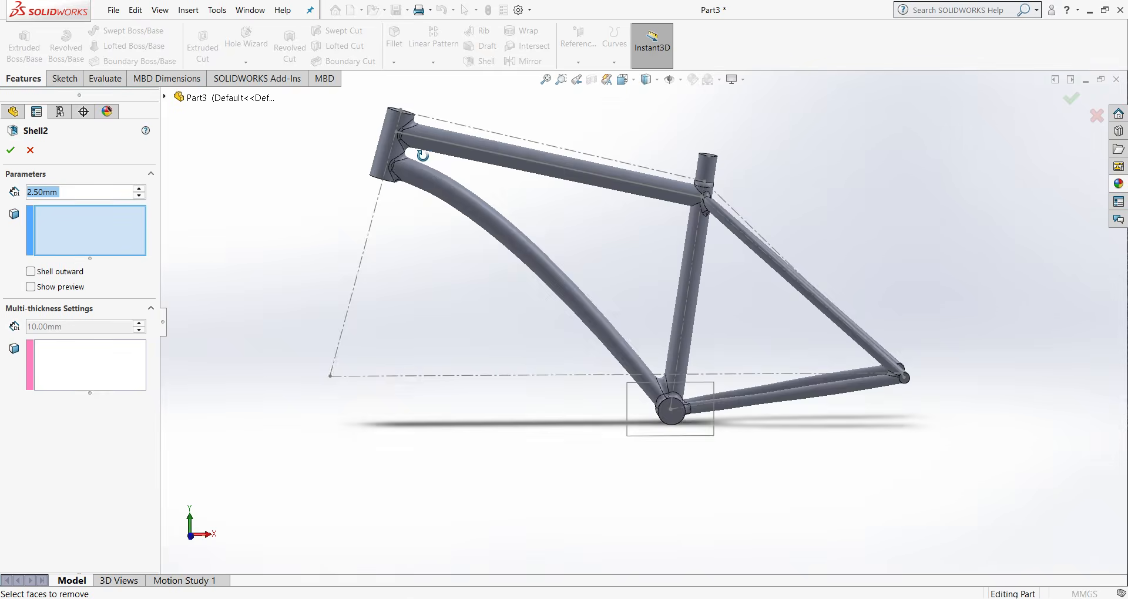
scroll(414, 157, up, 5)
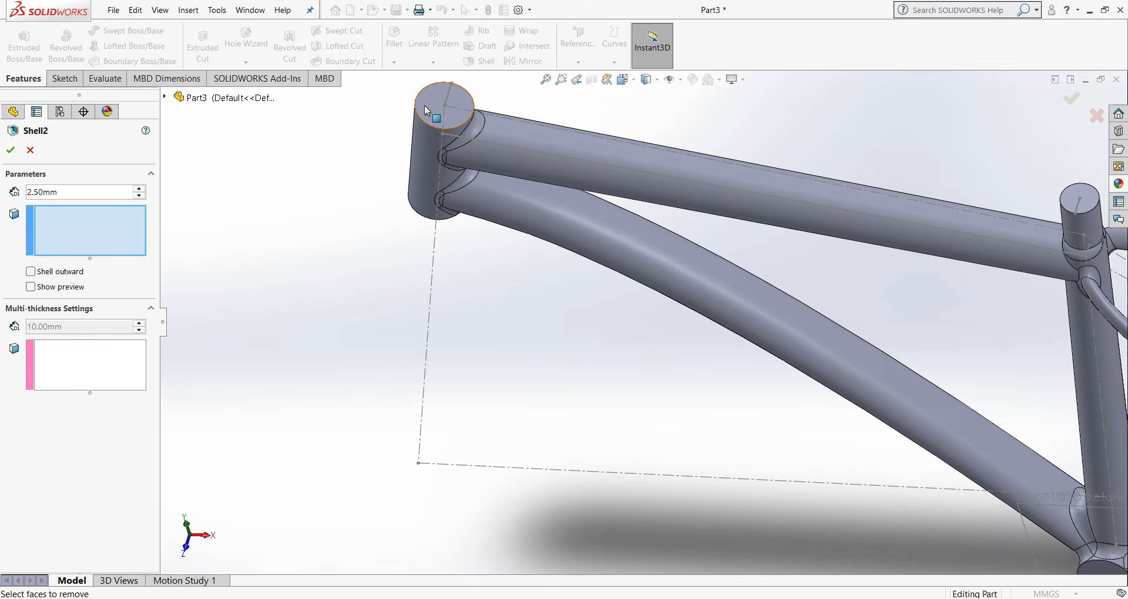
click(424, 104)
middle_drag(425, 105, 360, 352)
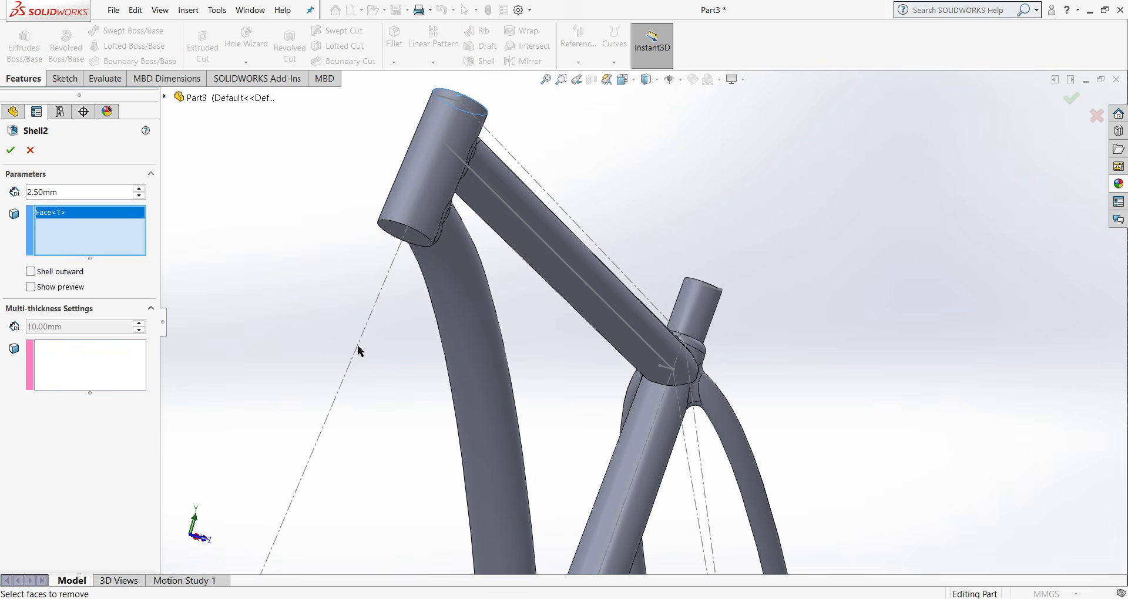
click(413, 236)
middle_drag(478, 252, 1048, 220)
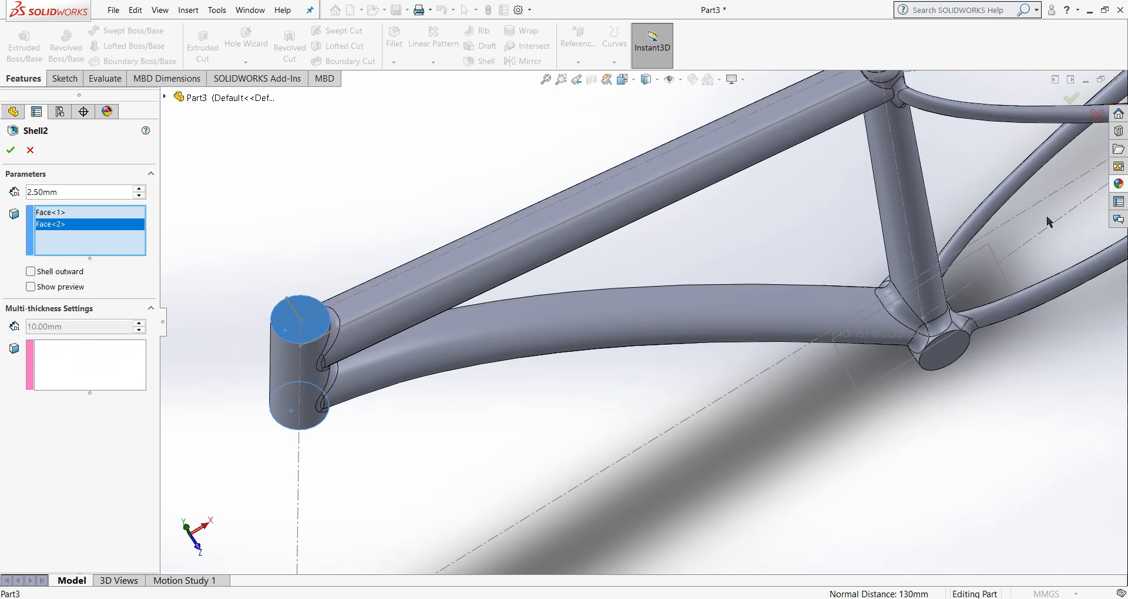
- Add the seat tube's top face and both end faces of the bottom bracket cylinder to the shell's faces to remove
click(940, 347)
scroll(646, 309, down, 4)
scroll(764, 176, up, 3)
click(712, 200)
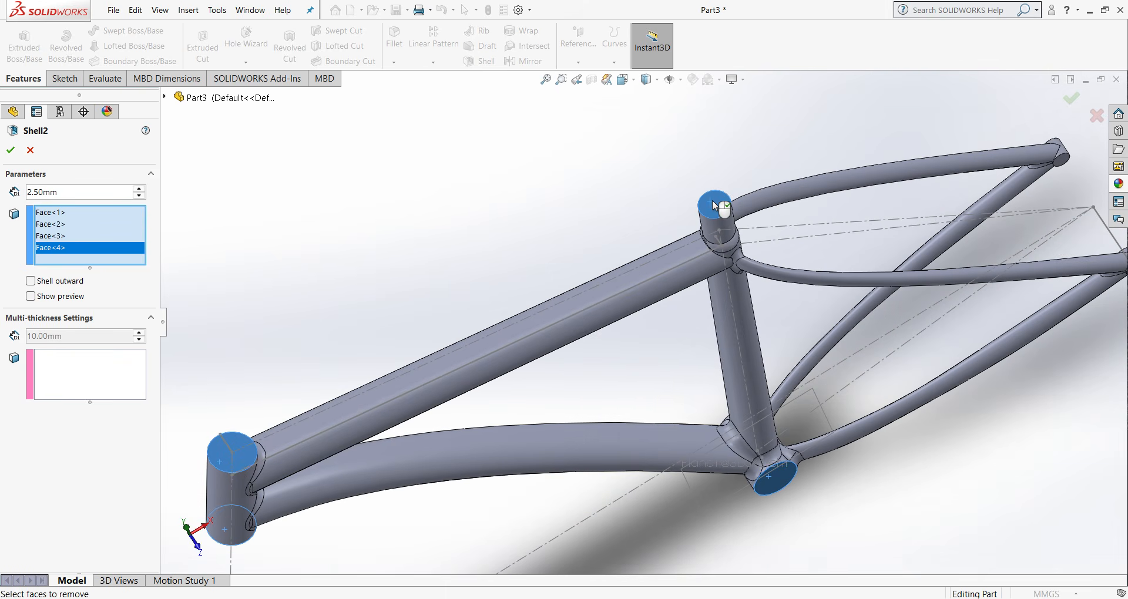
middle_drag(712, 199, 747, 338)
middle_drag(544, 83, 623, 201)
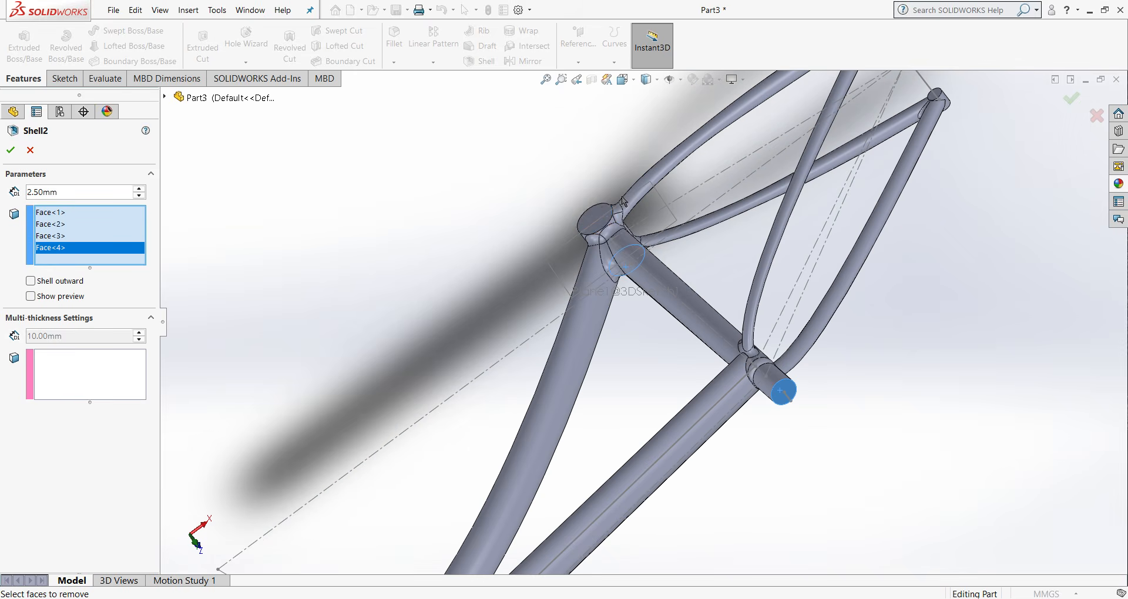
click(600, 225)
- Add both end faces of each rear dropout cylinder to the shell's faces to remove
scroll(957, 166, down, 3)
scroll(695, 209, up, 3)
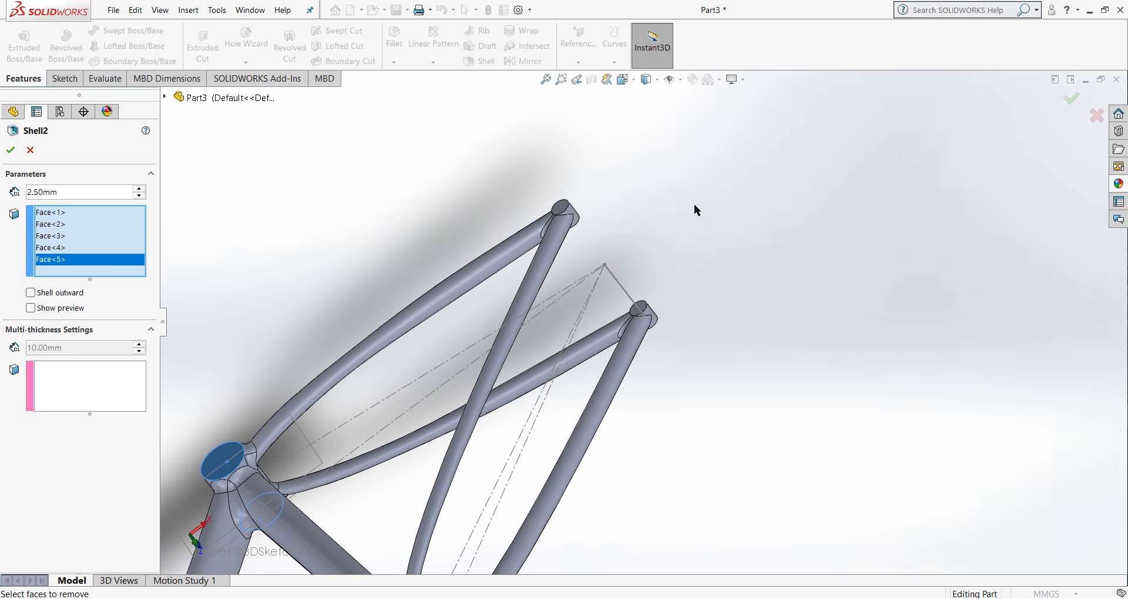
click(565, 205)
click(640, 310)
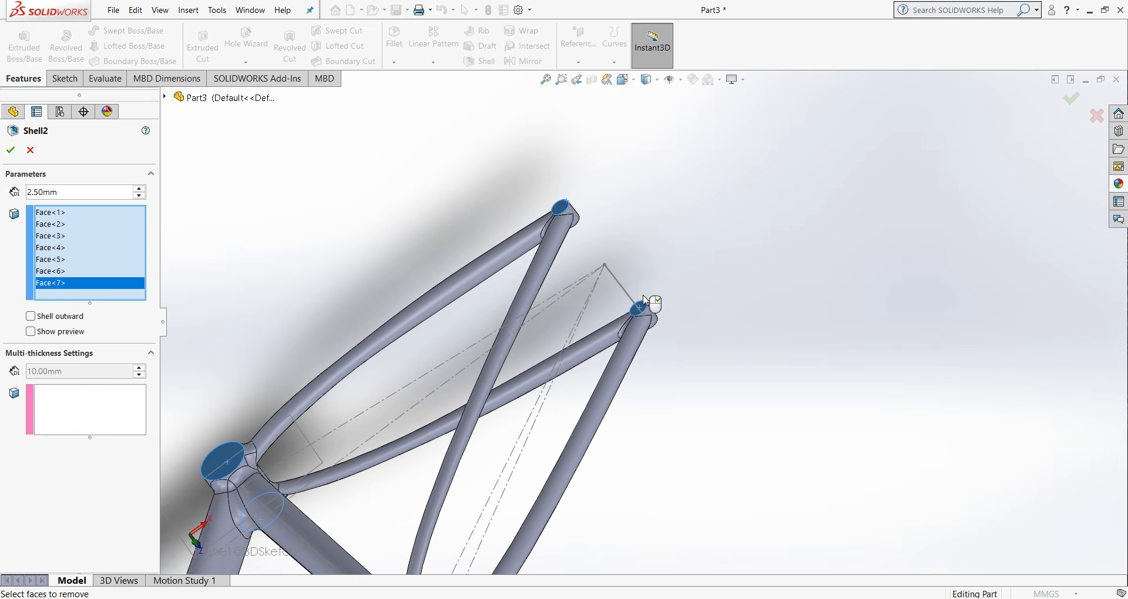
middle_drag(652, 294, 621, 213)
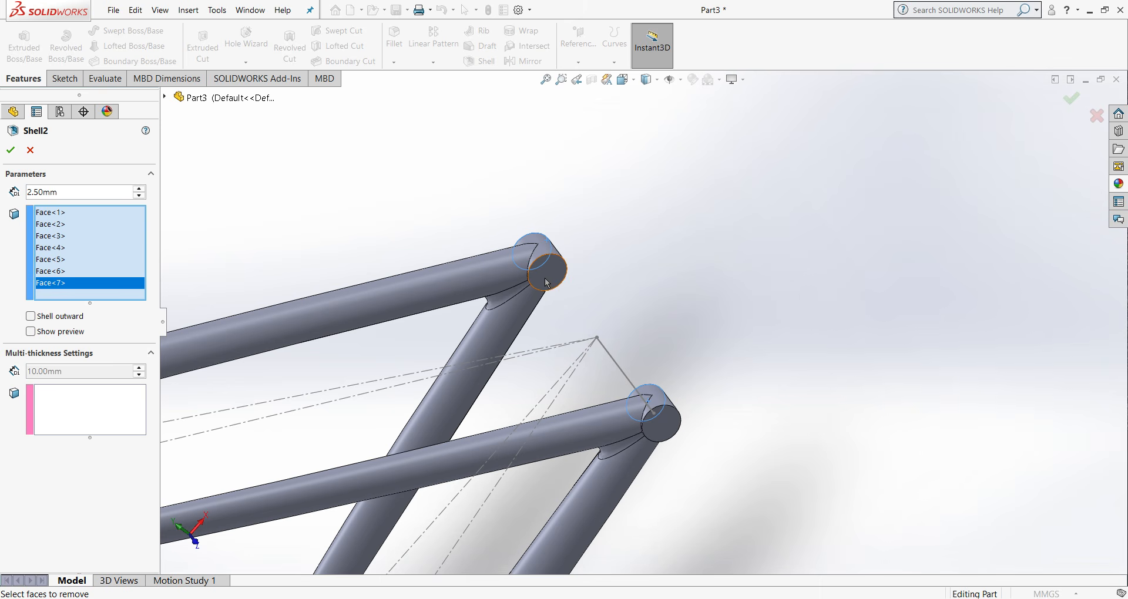
click(546, 283)
click(669, 425)
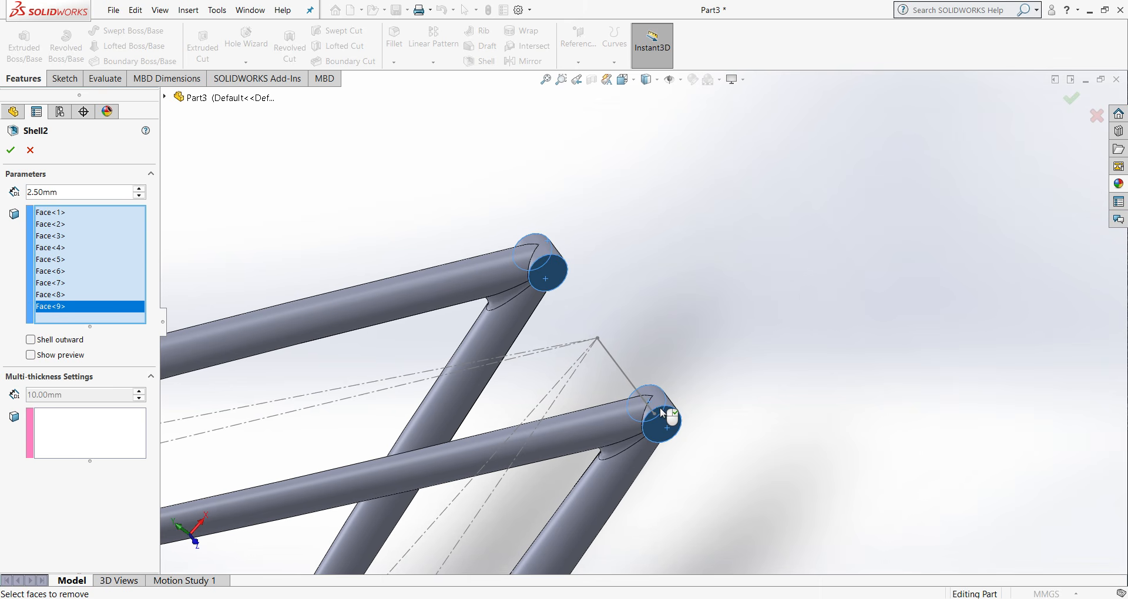
- Set the shell thickness to 2.5 mm and create the shell
key(ctrl+1)
middle_drag(642, 280, 610, 388)
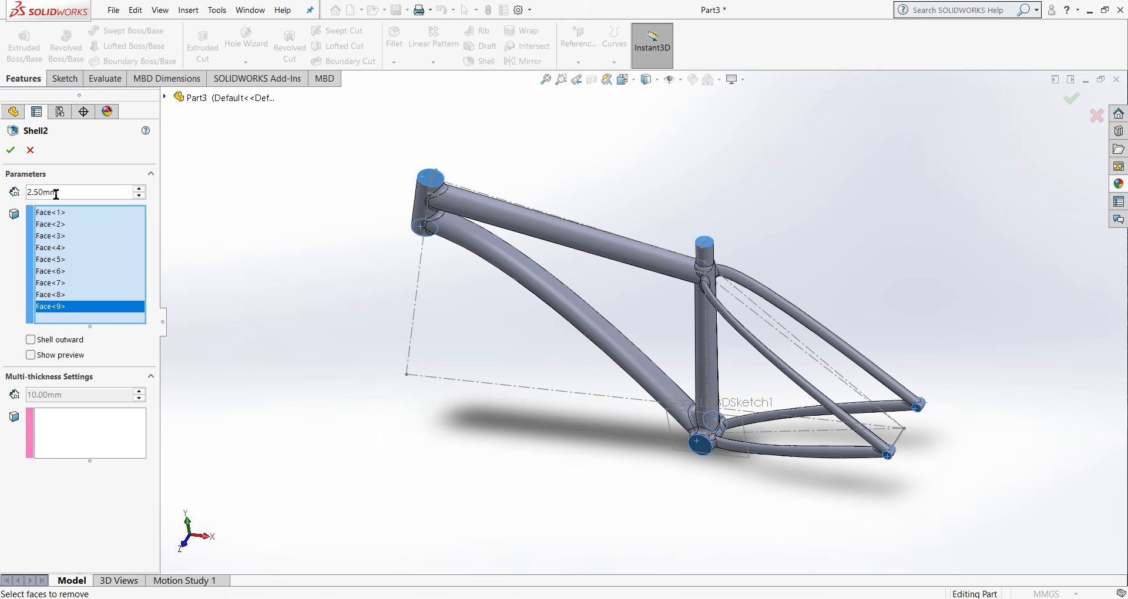
drag(56, 194, 32, 184)
text(2.5)
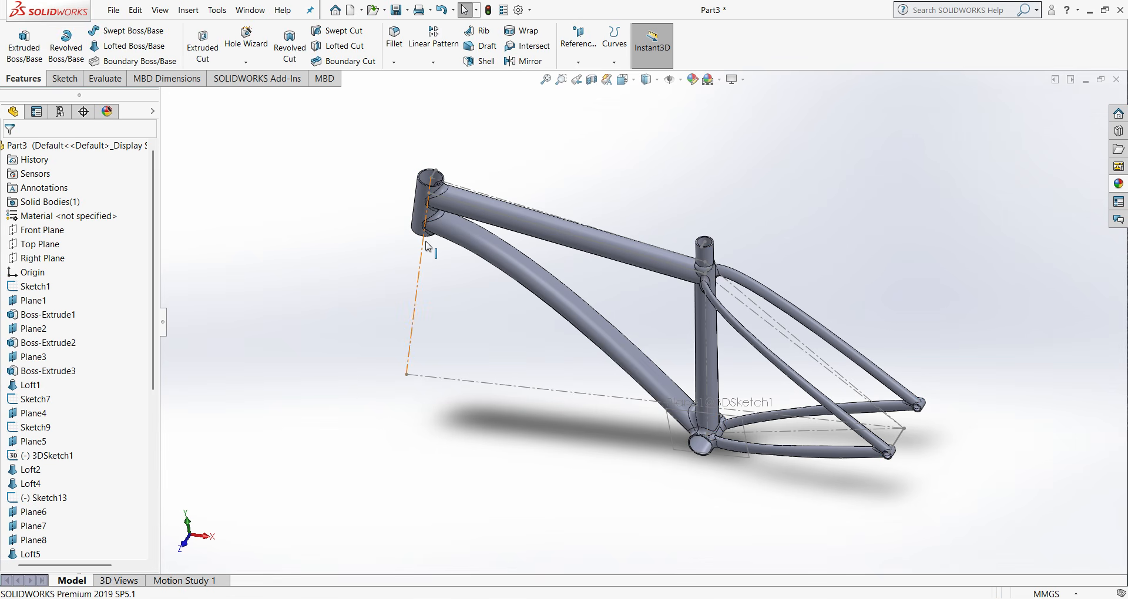
key(ctrl+1)
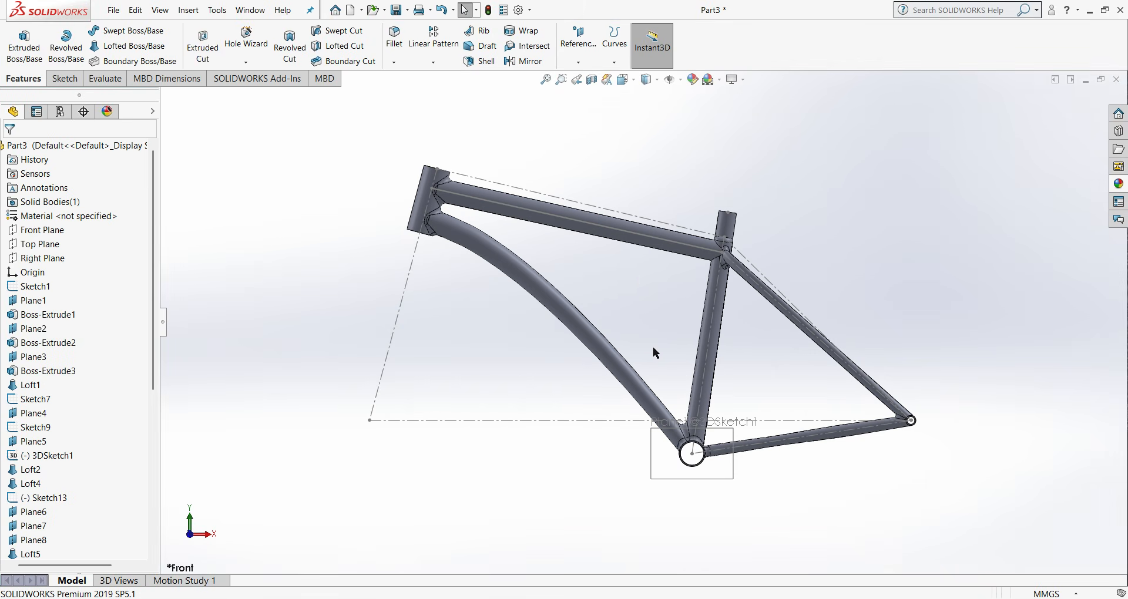
scroll(577, 256, down, 2)
middle_drag(577, 256, 688, 262)
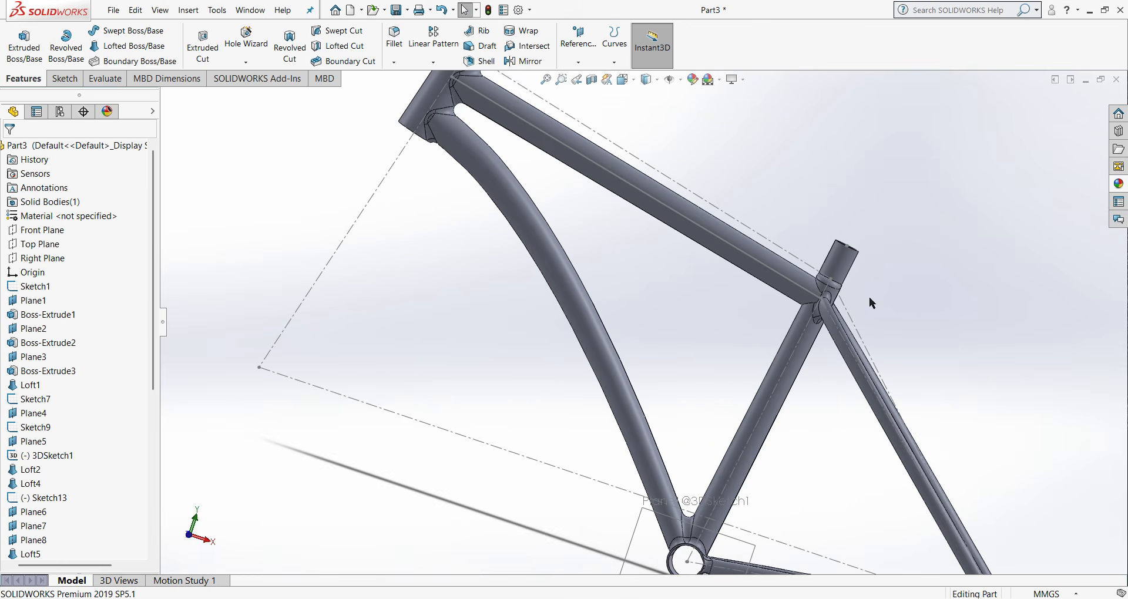
- Inspect the shelled frame around the head tube, seat tube opening, bottom bracket and rear dropouts
middle_drag(869, 297, 788, 320)
key(ctrl+1)
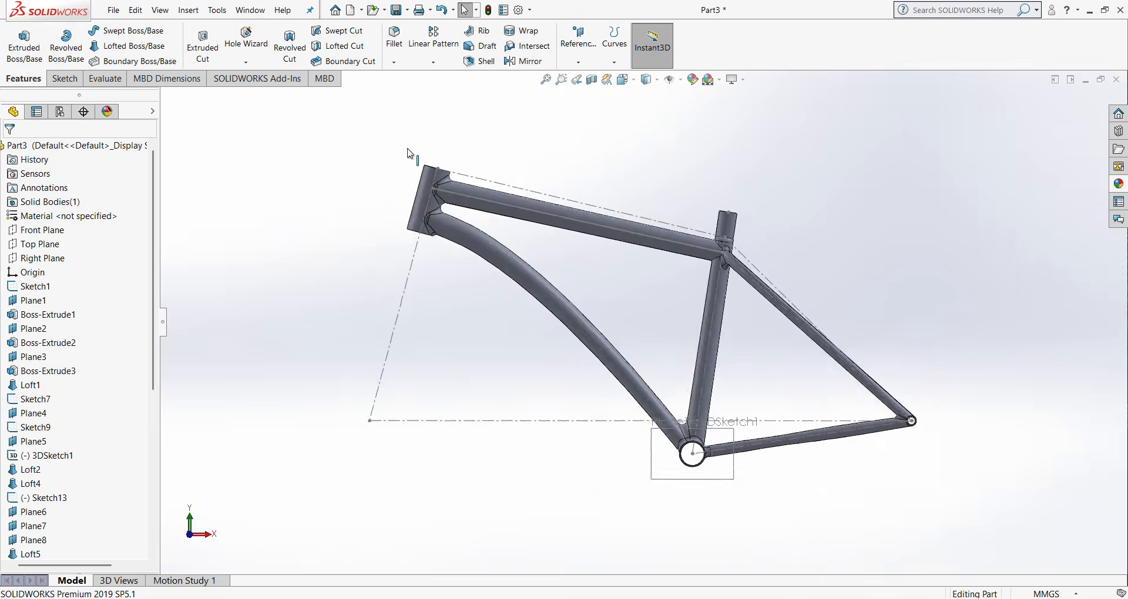
scroll(389, 139, down, 4)
middle_drag(552, 274, 529, 404)
scroll(530, 405, up, 4)
scroll(957, 436, down, 4)
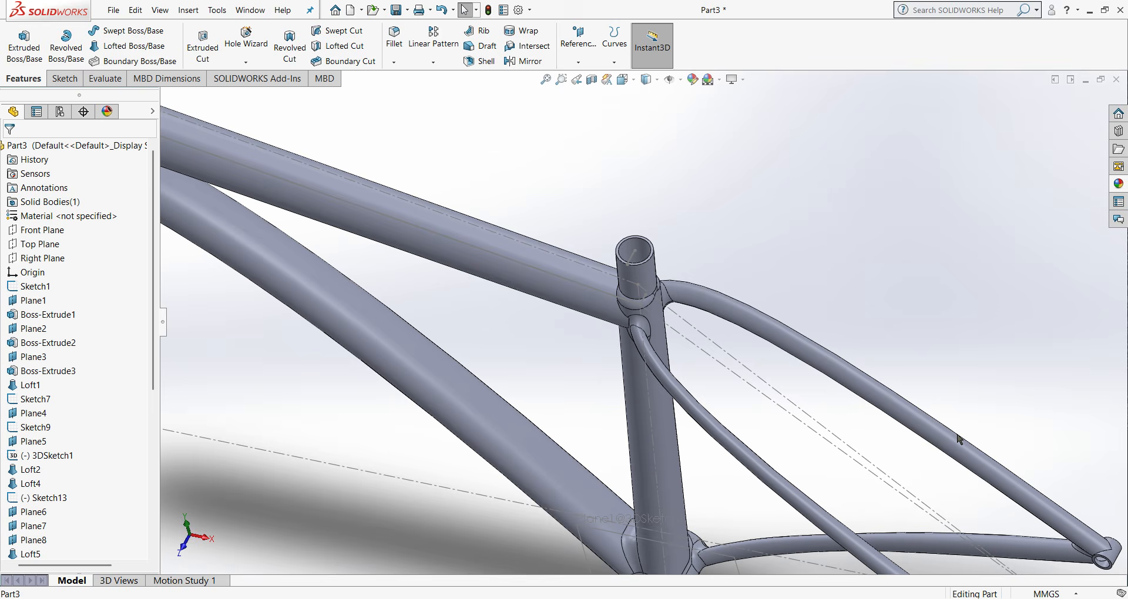
scroll(647, 323, up, 4)
scroll(663, 449, down, 8)
middle_drag(650, 415, 710, 284)
scroll(1002, 305, up, 4)
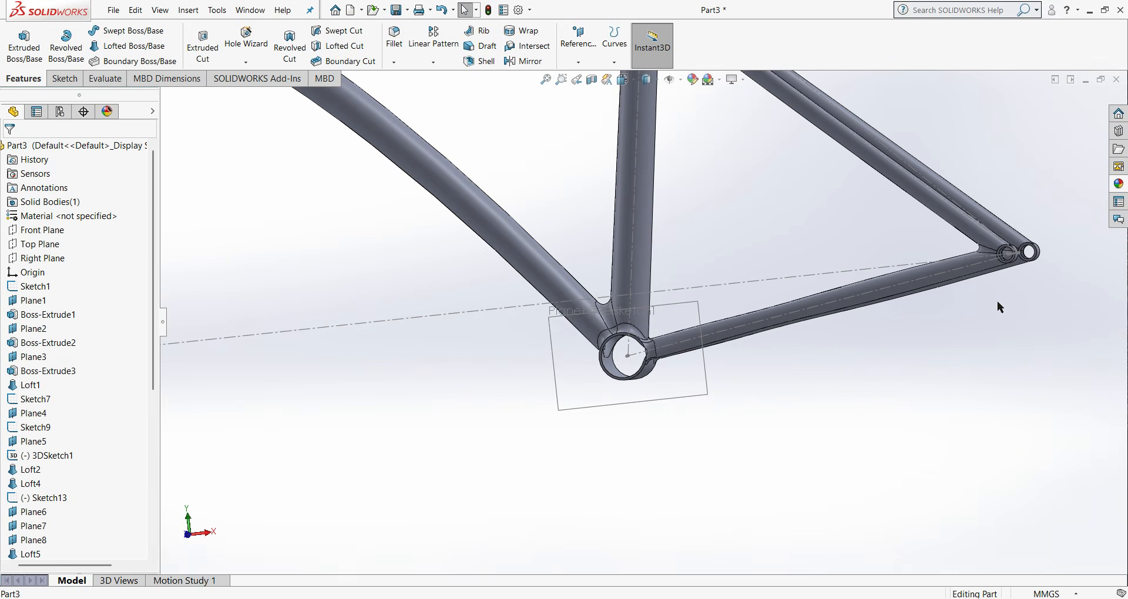
scroll(994, 253, down, 4)
scroll(993, 236, up, 3)
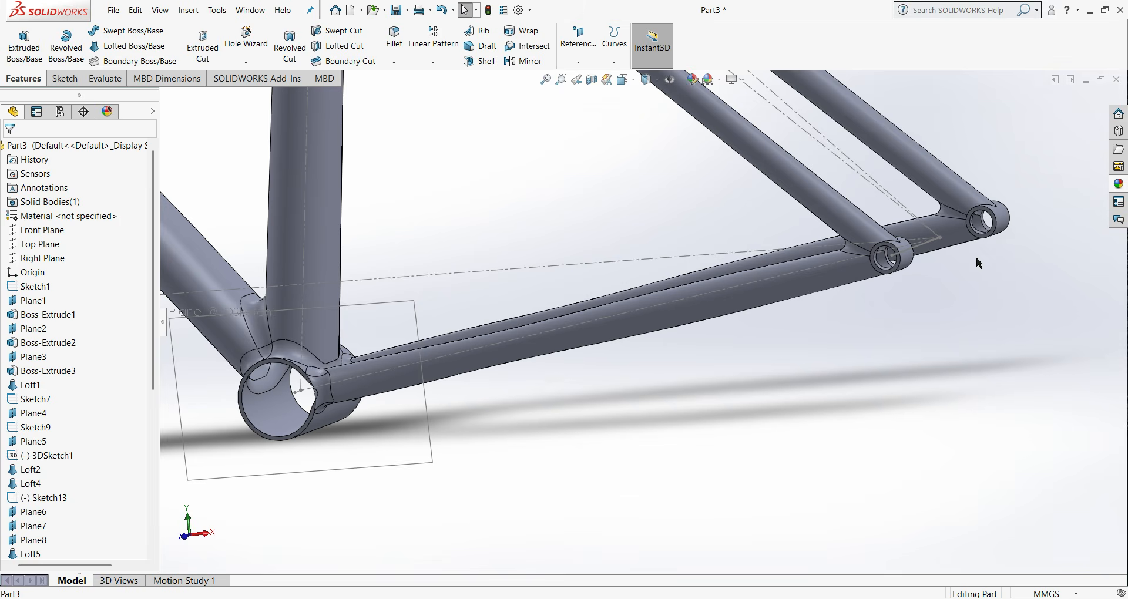
key(ctrl+1)
- Start a fillet on the lower edge where the top tube meets the seat tube
scroll(992, 274, down, 2)
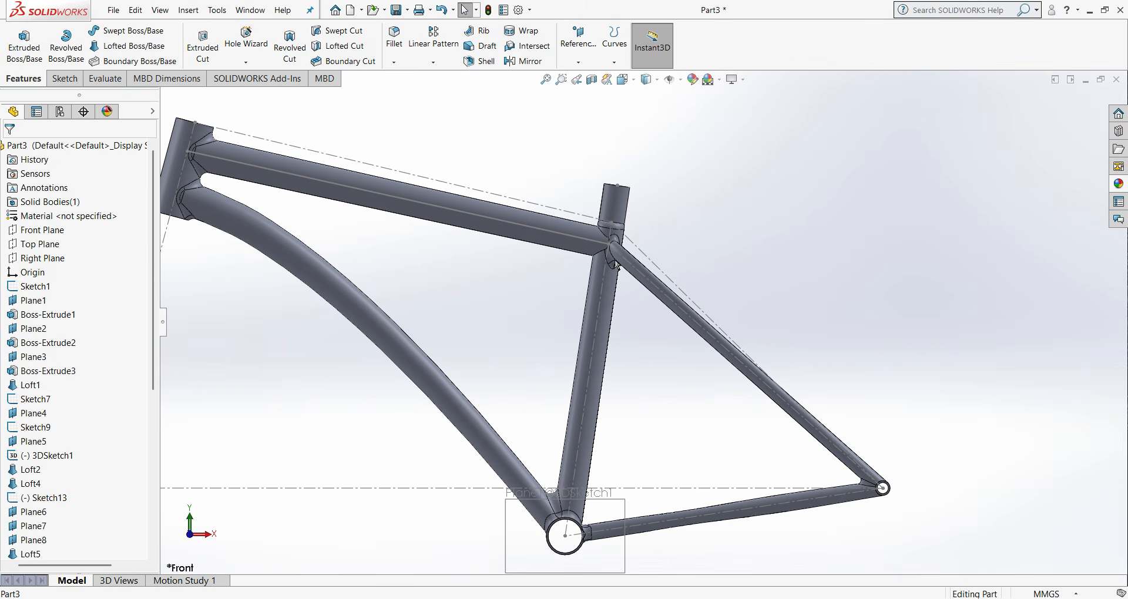
click(394, 38)
middle_drag(635, 288, 564, 276)
scroll(562, 272, down, 5)
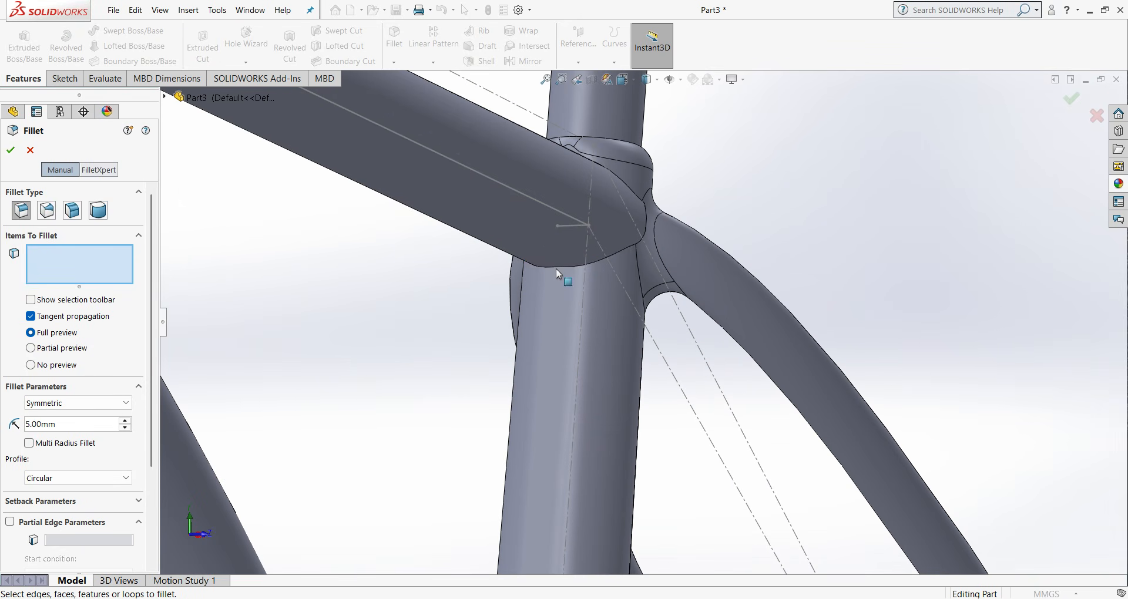
click(635, 269)
middle_drag(633, 270, 582, 314)
- Try a 10 mm radius for the fillet under the top tube
double_click(69, 424)
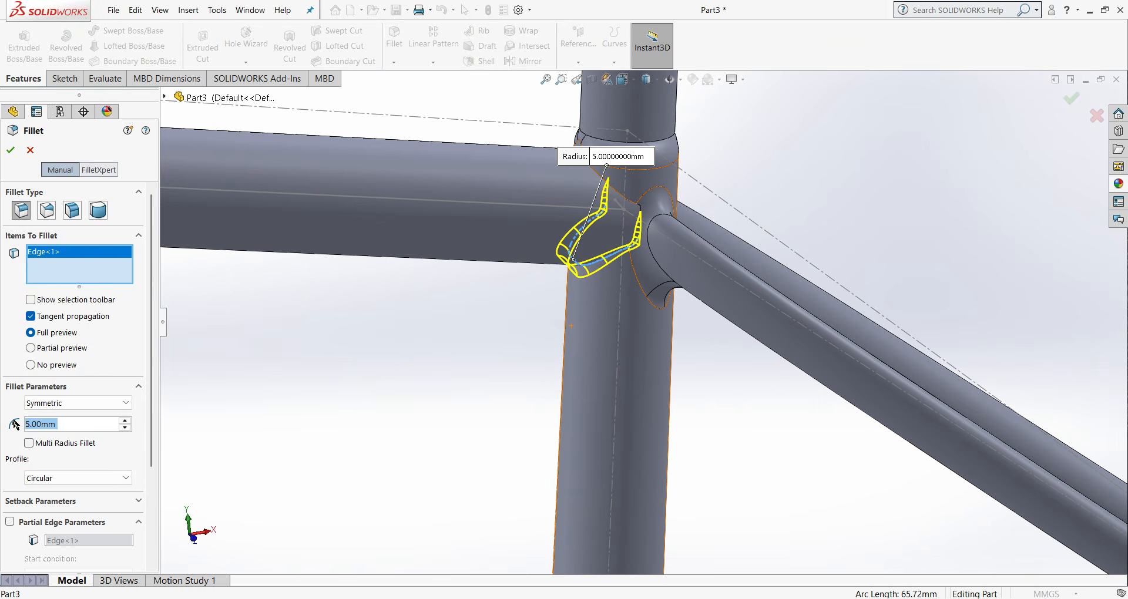
text(10)
key(Return)
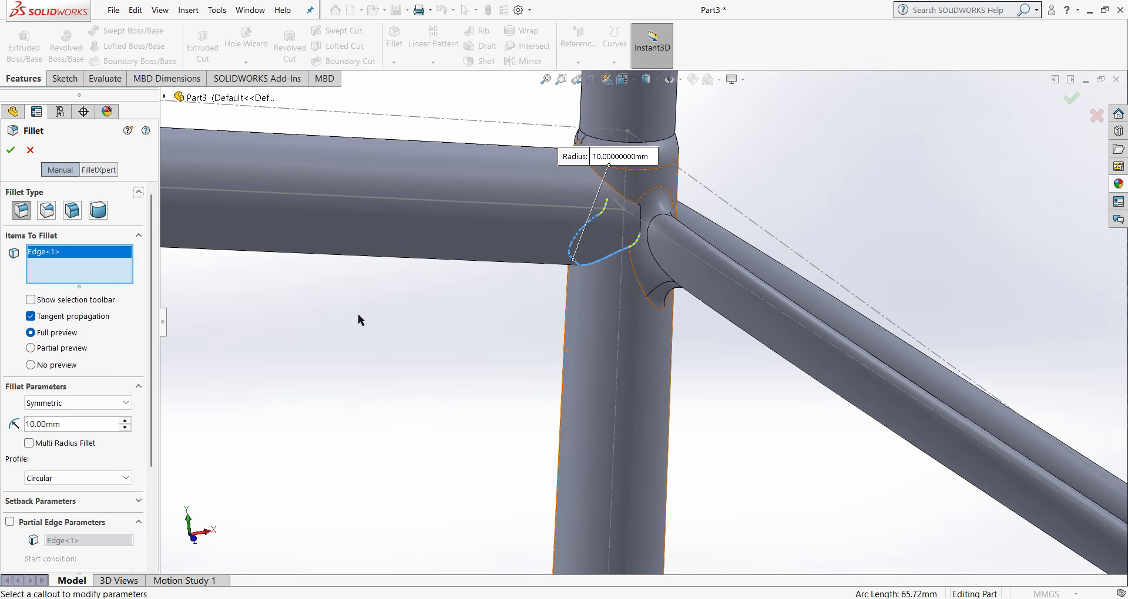
- Set the fillet radius to 5 mm and create the fillet under the top tube
double_click(75, 426)
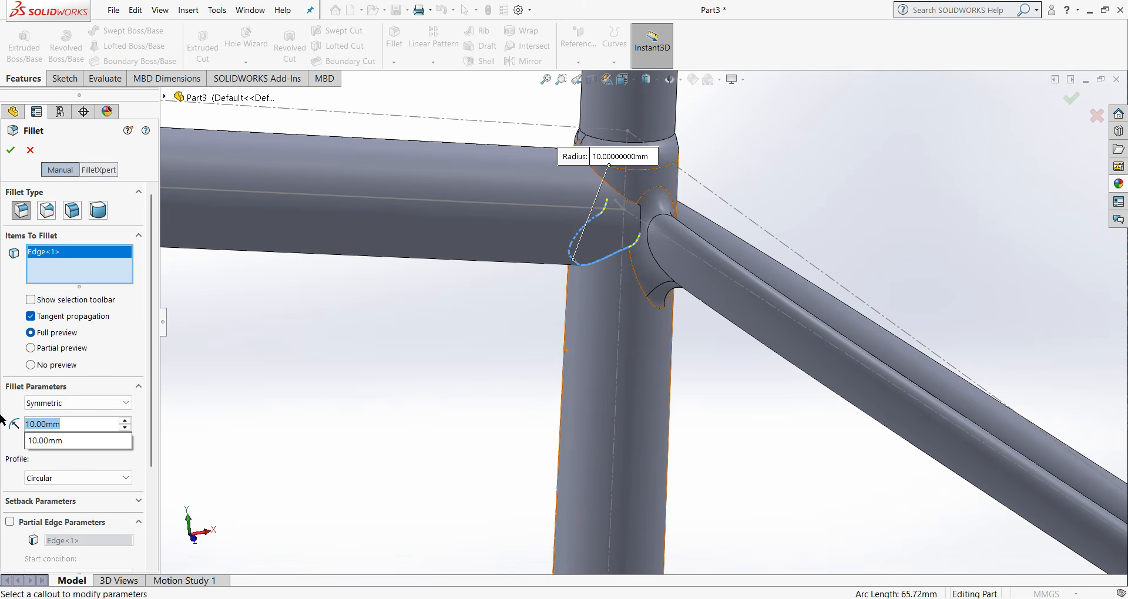
text(5)
key(Return)
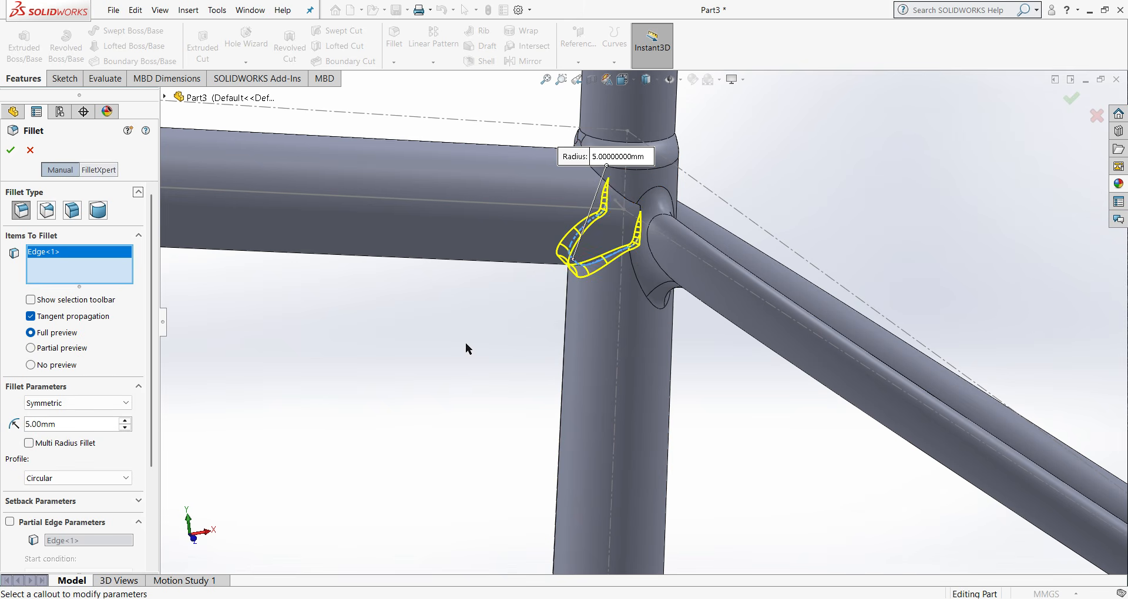
click(7, 151)
- Fillet the remaining upper edge where the top tube meets the seat tube with a 5 mm radius
scroll(637, 285, up, 3)
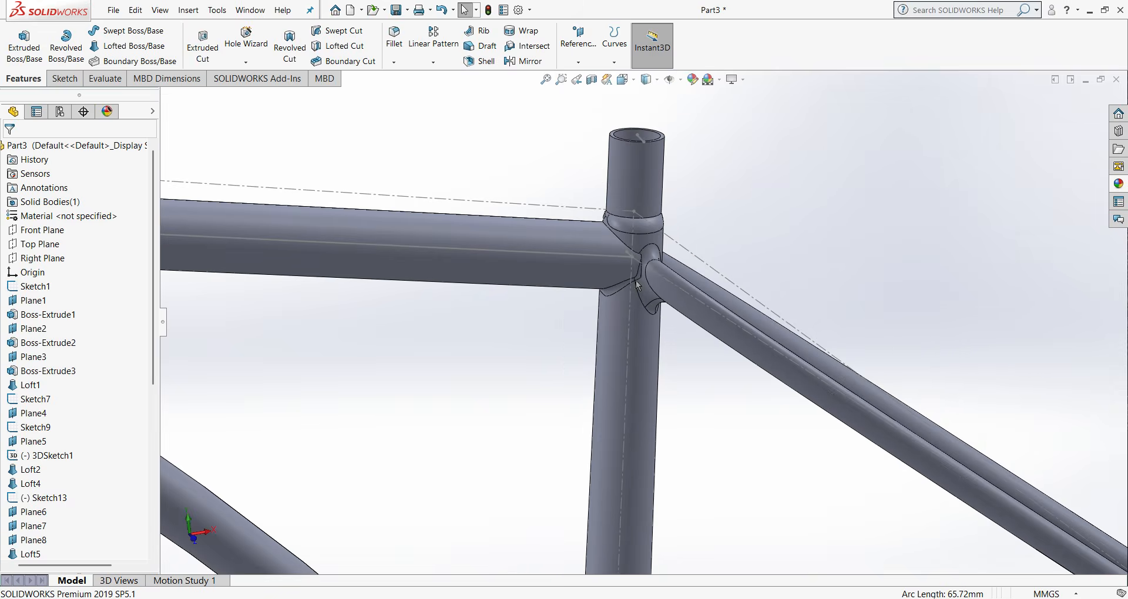
scroll(628, 296, up, 3)
scroll(646, 288, down, 5)
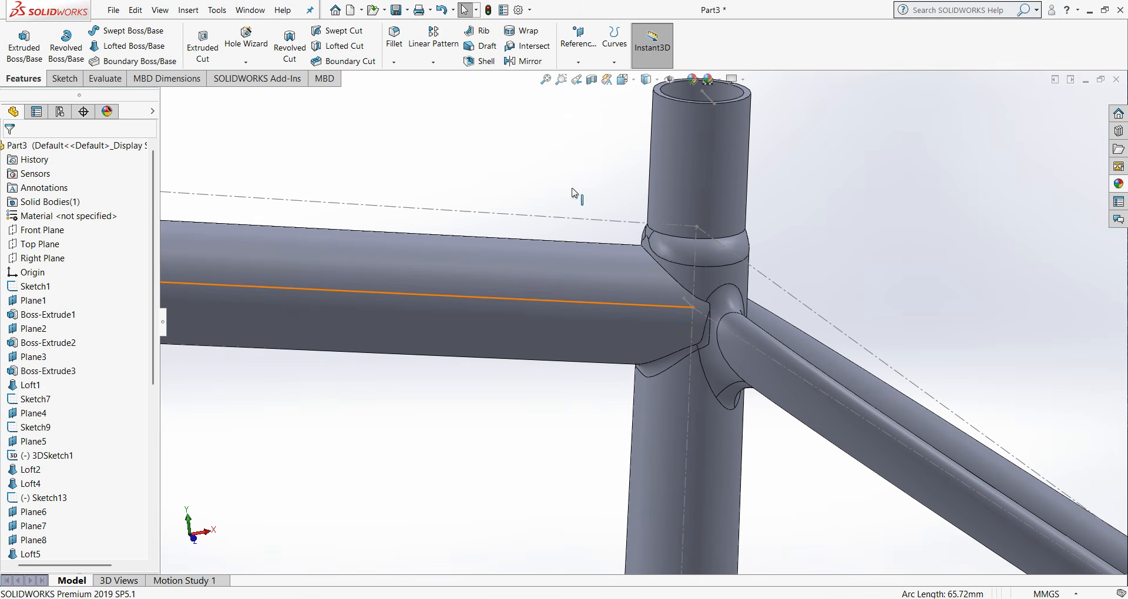
click(394, 36)
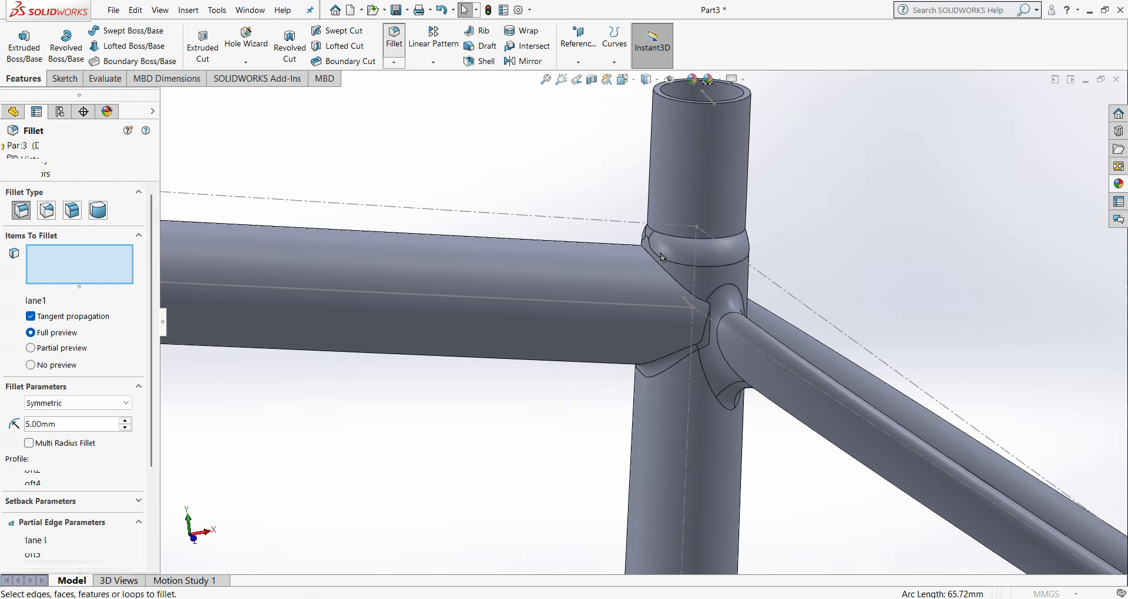
click(672, 278)
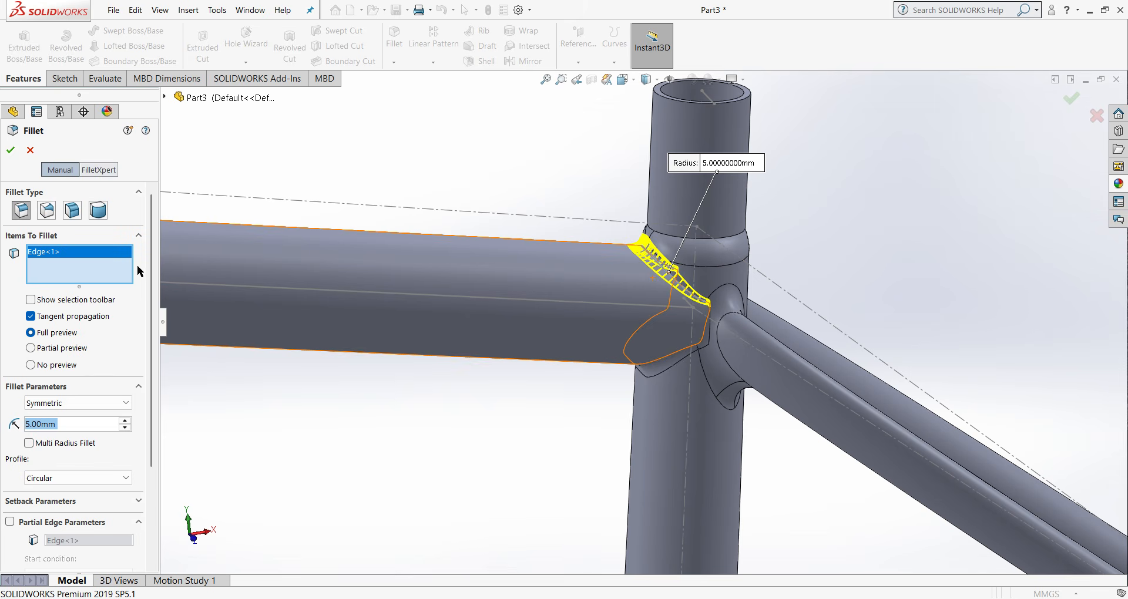
click(14, 152)
- Apply the Red appearance from the Solid category to the whole frame body and hide all sketches and reference planes
scroll(435, 204, up, 8)
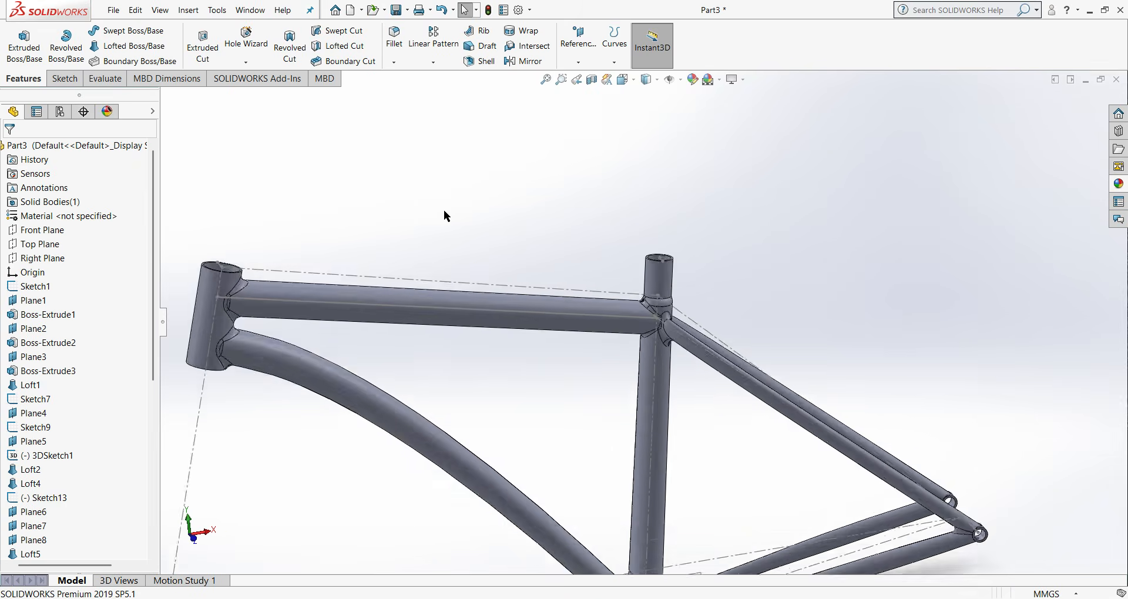
scroll(472, 346, up, 1)
right_click(472, 346)
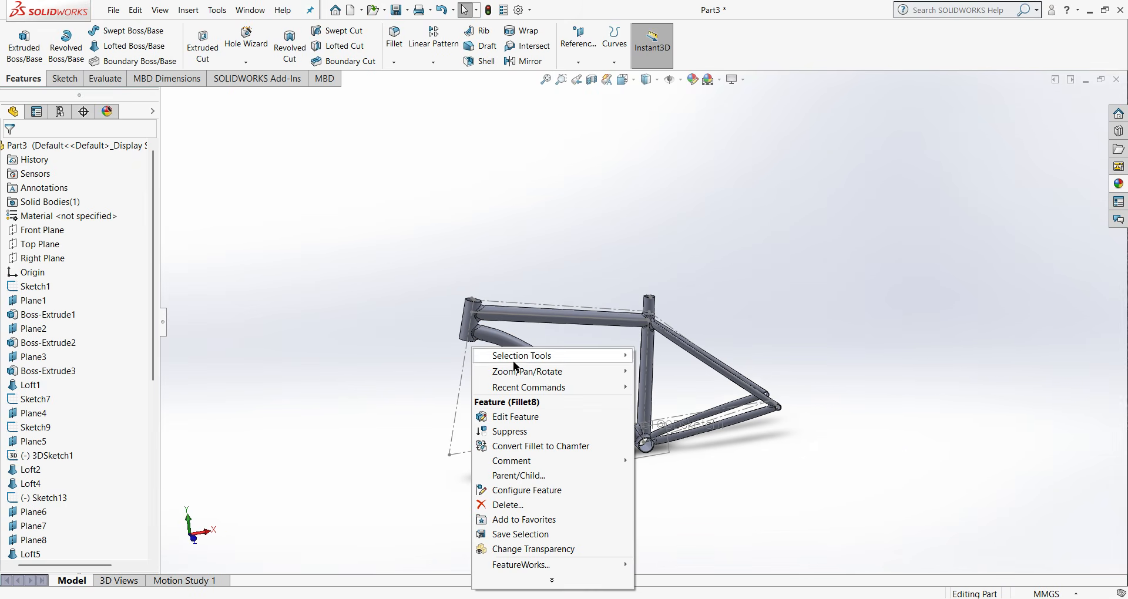
click(500, 256)
right_click(504, 342)
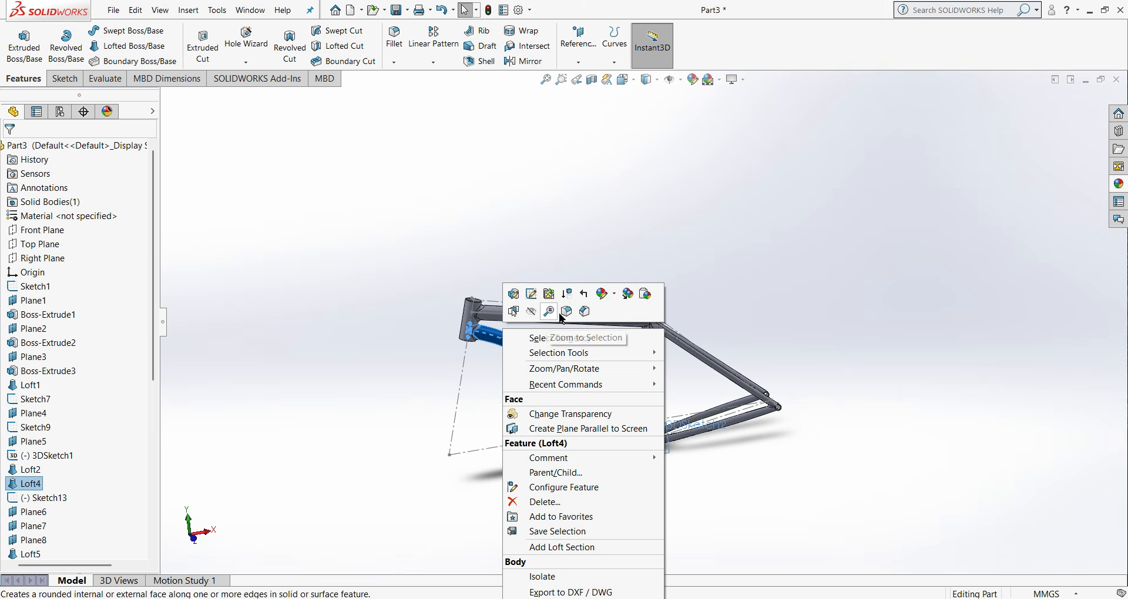
click(615, 299)
click(620, 351)
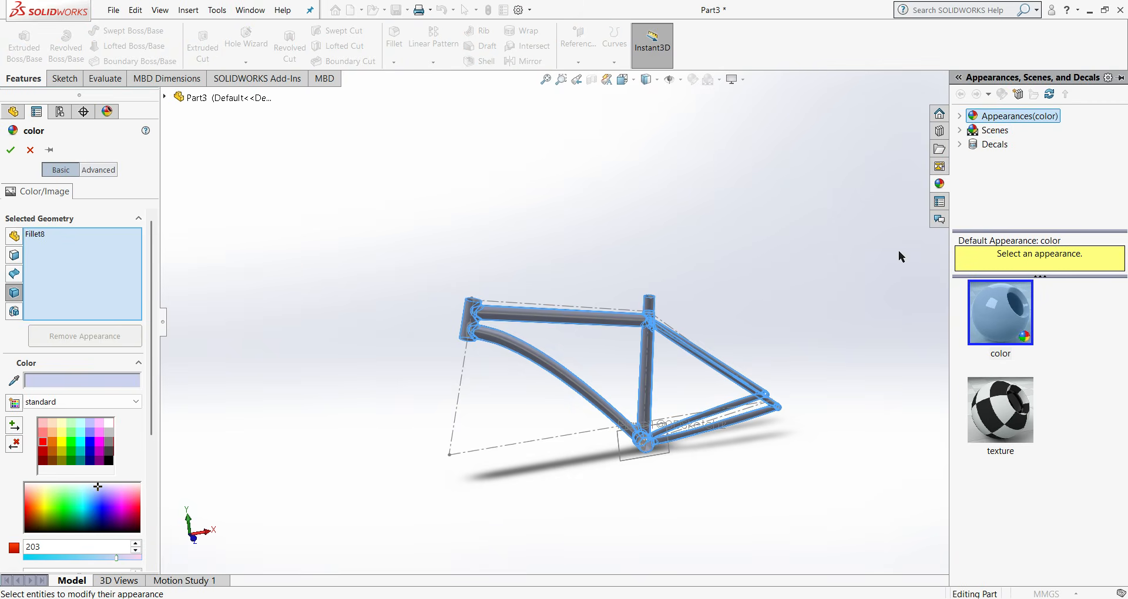
click(973, 120)
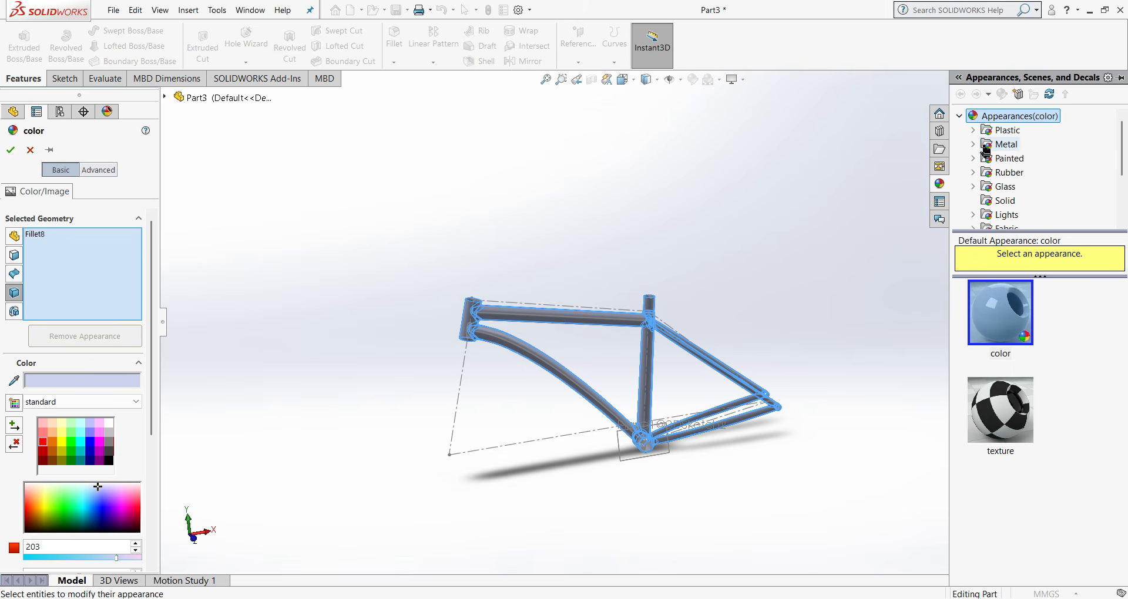
click(991, 201)
click(1001, 420)
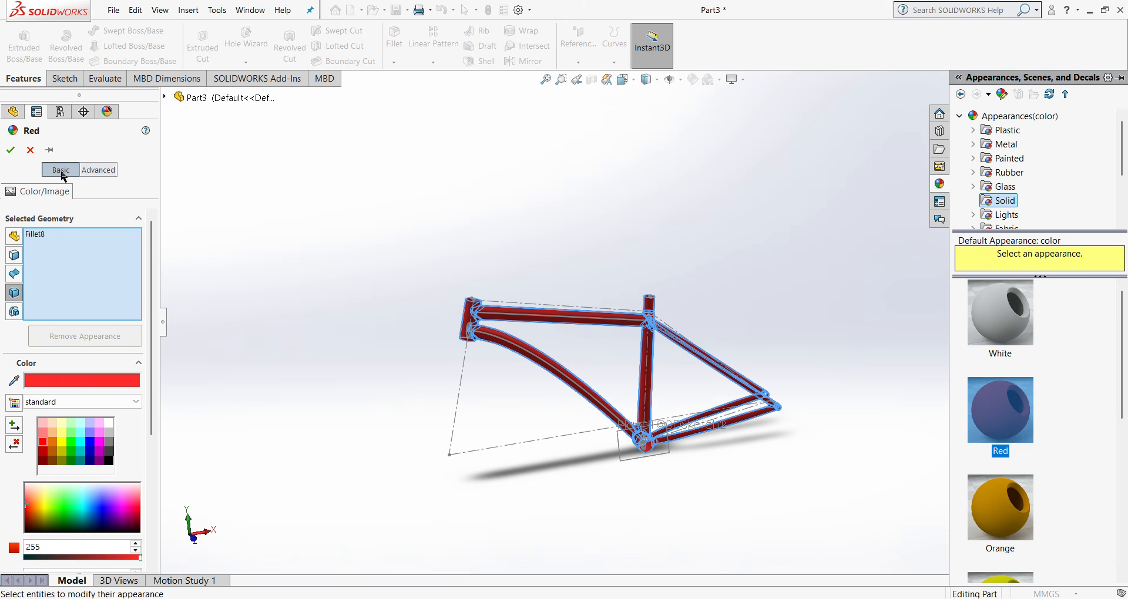
click(11, 150)
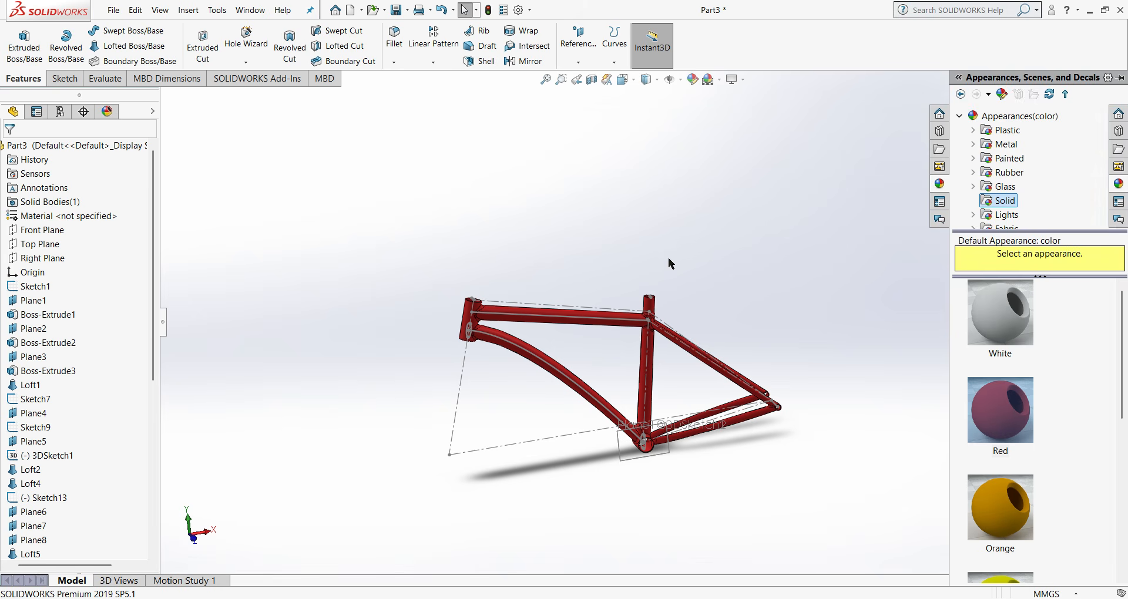
click(667, 83)
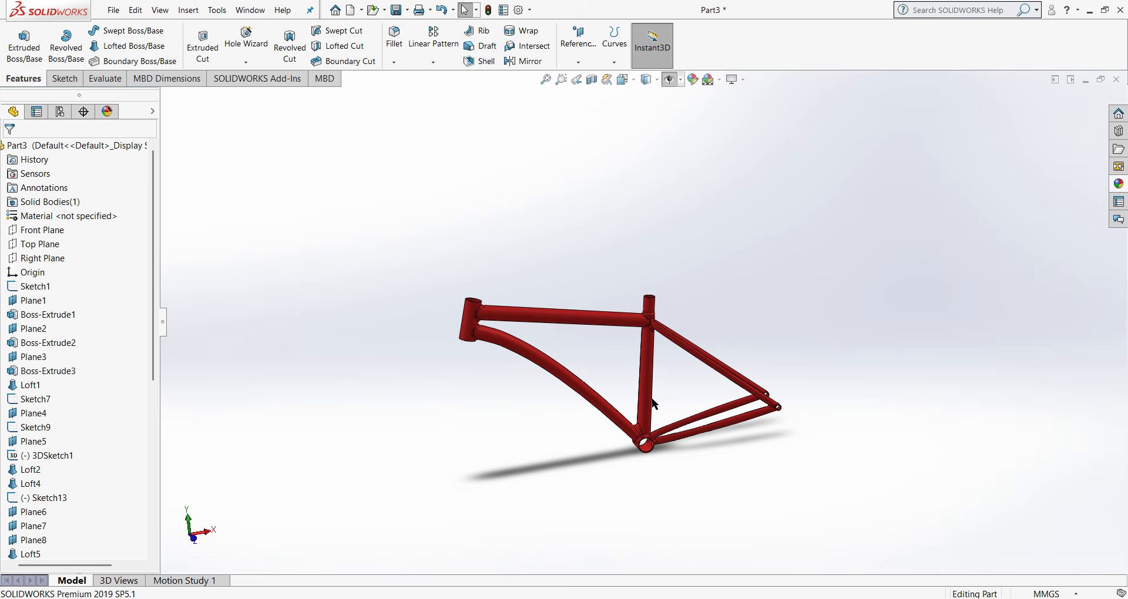
- Examine the red frame in the front view and from several rotated angles
key(ctrl+1)
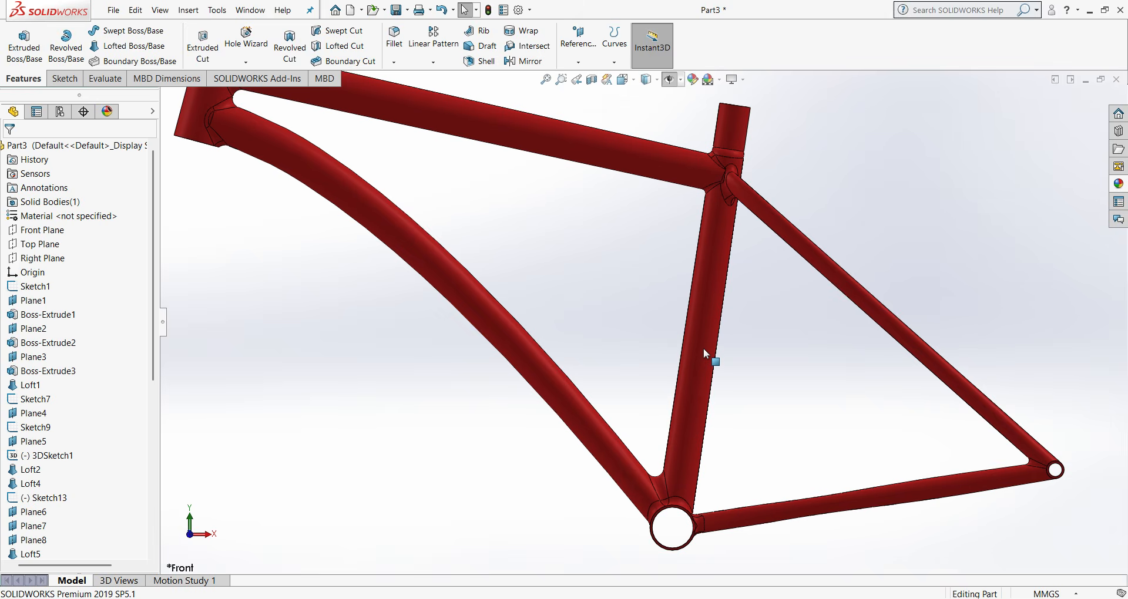
mouse_move(644, 325)
middle_down()
mouse_move(625, 317)
mouse_move(589, 421)
mouse_move(644, 343)
middle_up()
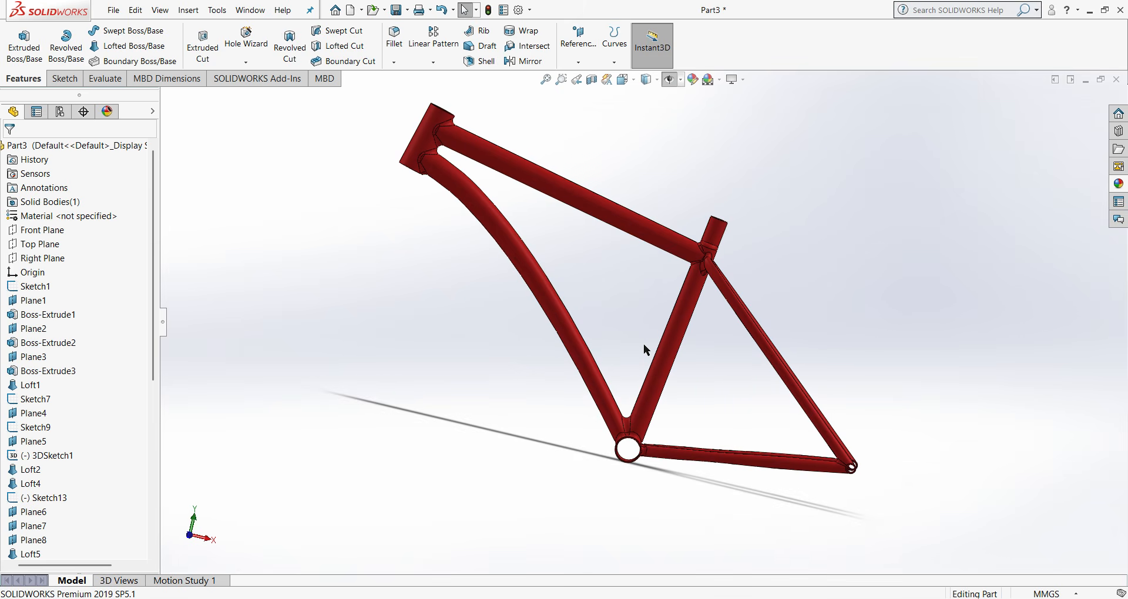
key(ctrl+1)
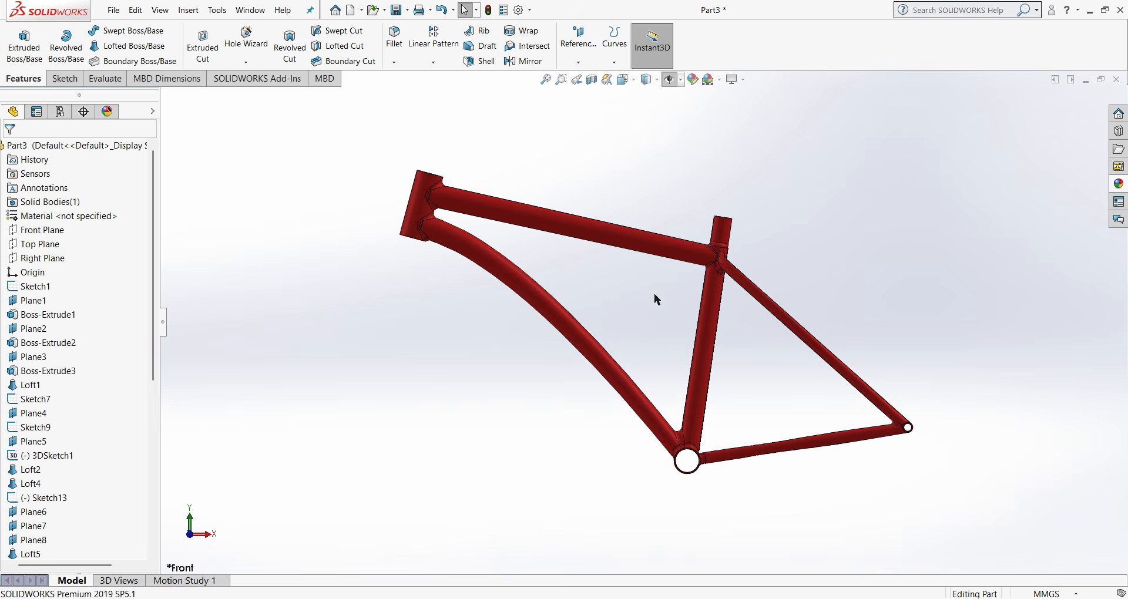
middle_drag(654, 294, 715, 353)
key(ctrl+1)
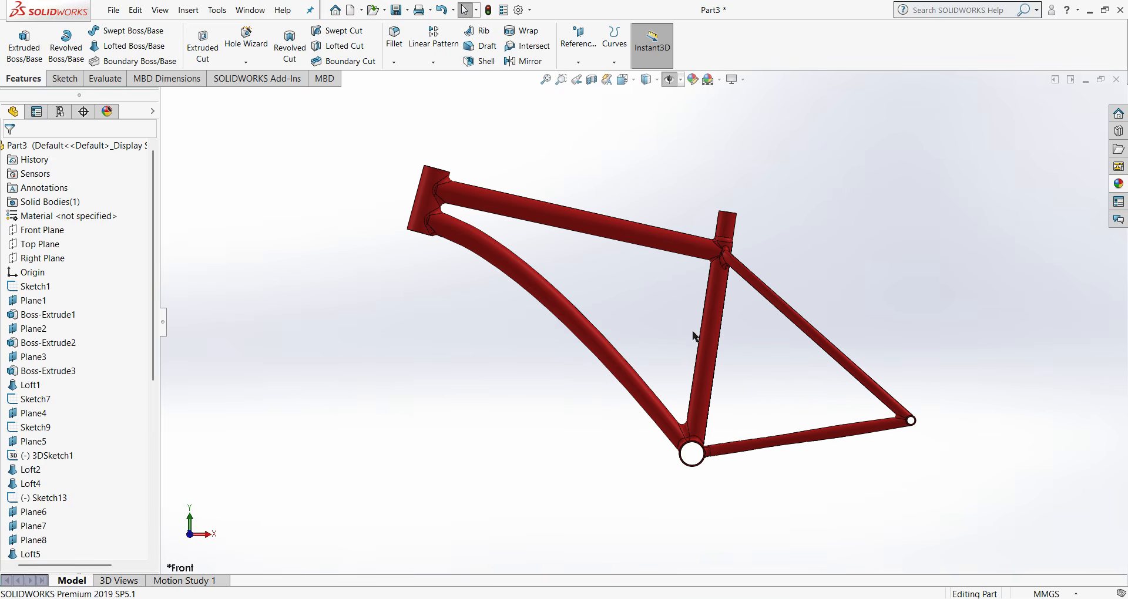
middle_drag(647, 319, 597, 322)
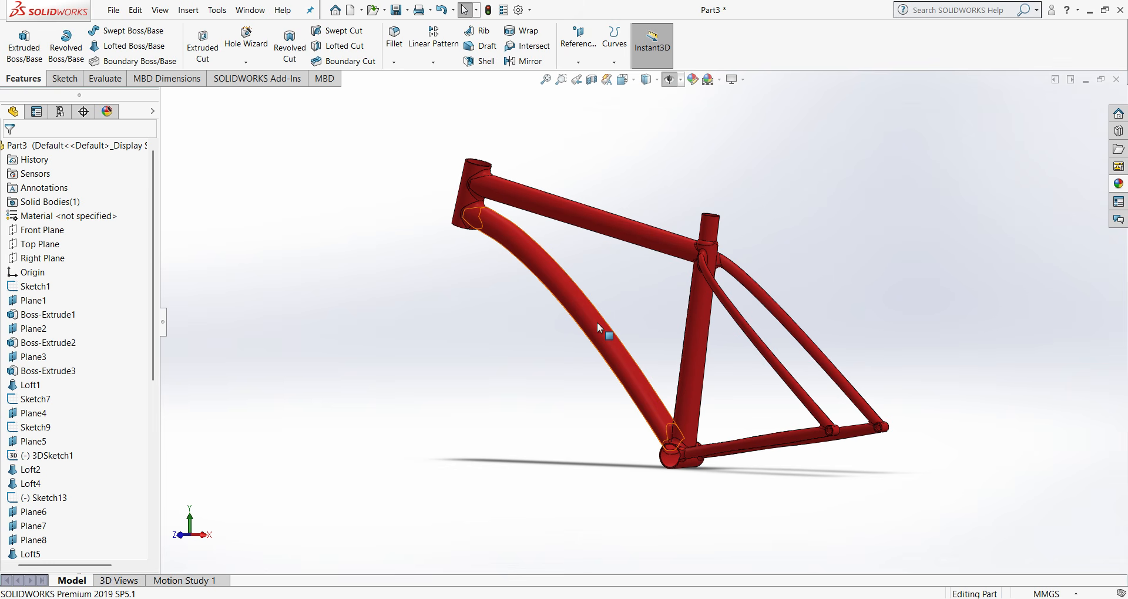
key(ctrl+1)
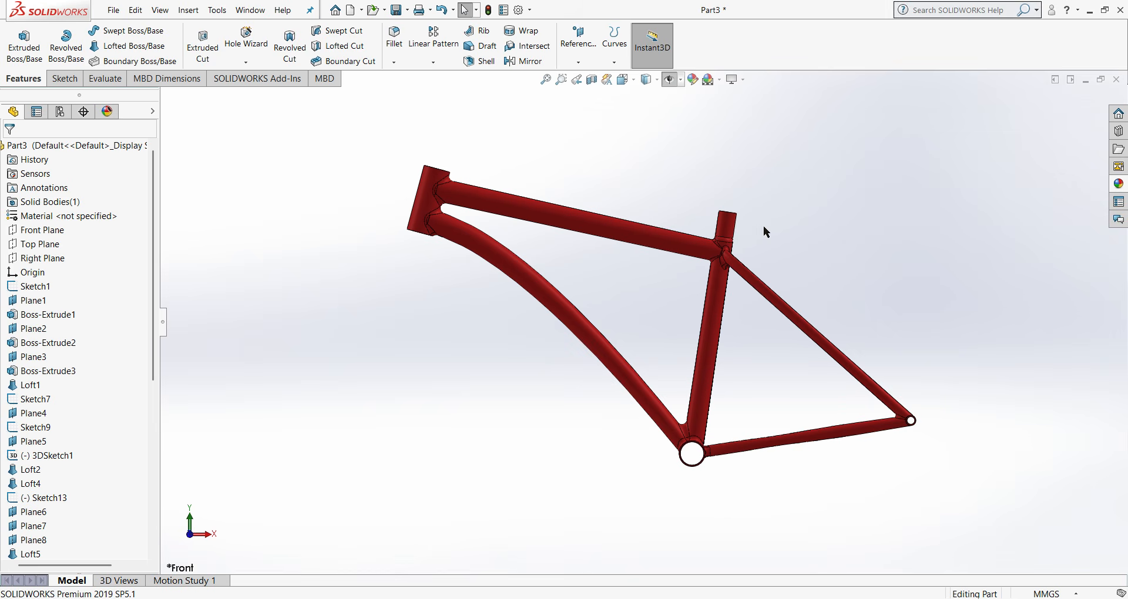
mouse_move(764, 227)
middle_down()
mouse_move(658, 276)
mouse_move(776, 245)
middle_up()
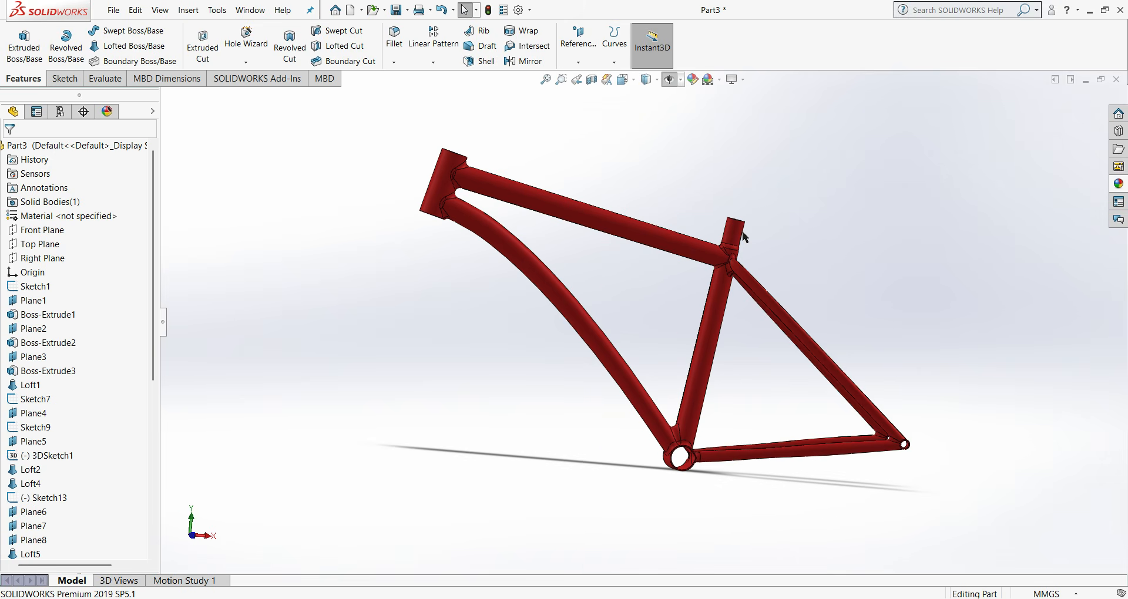